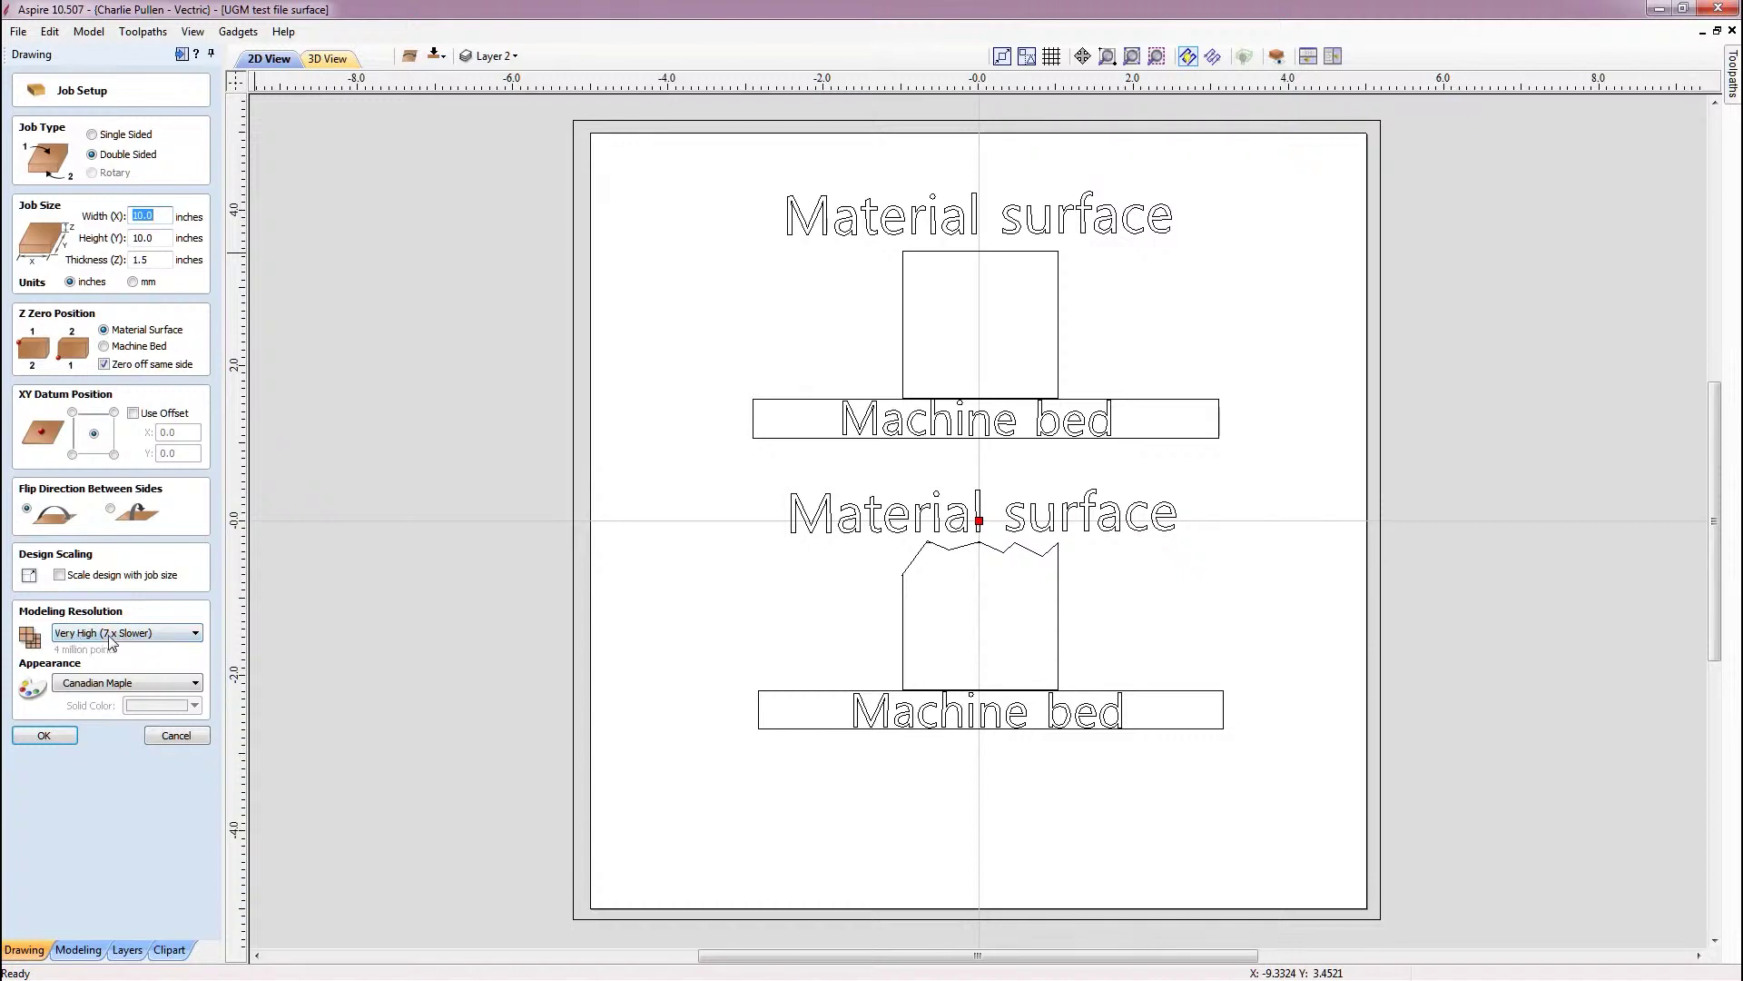
Leave the job setup without applying changes and briefly highlight the upper square that represents the material block
left_click(183, 735)
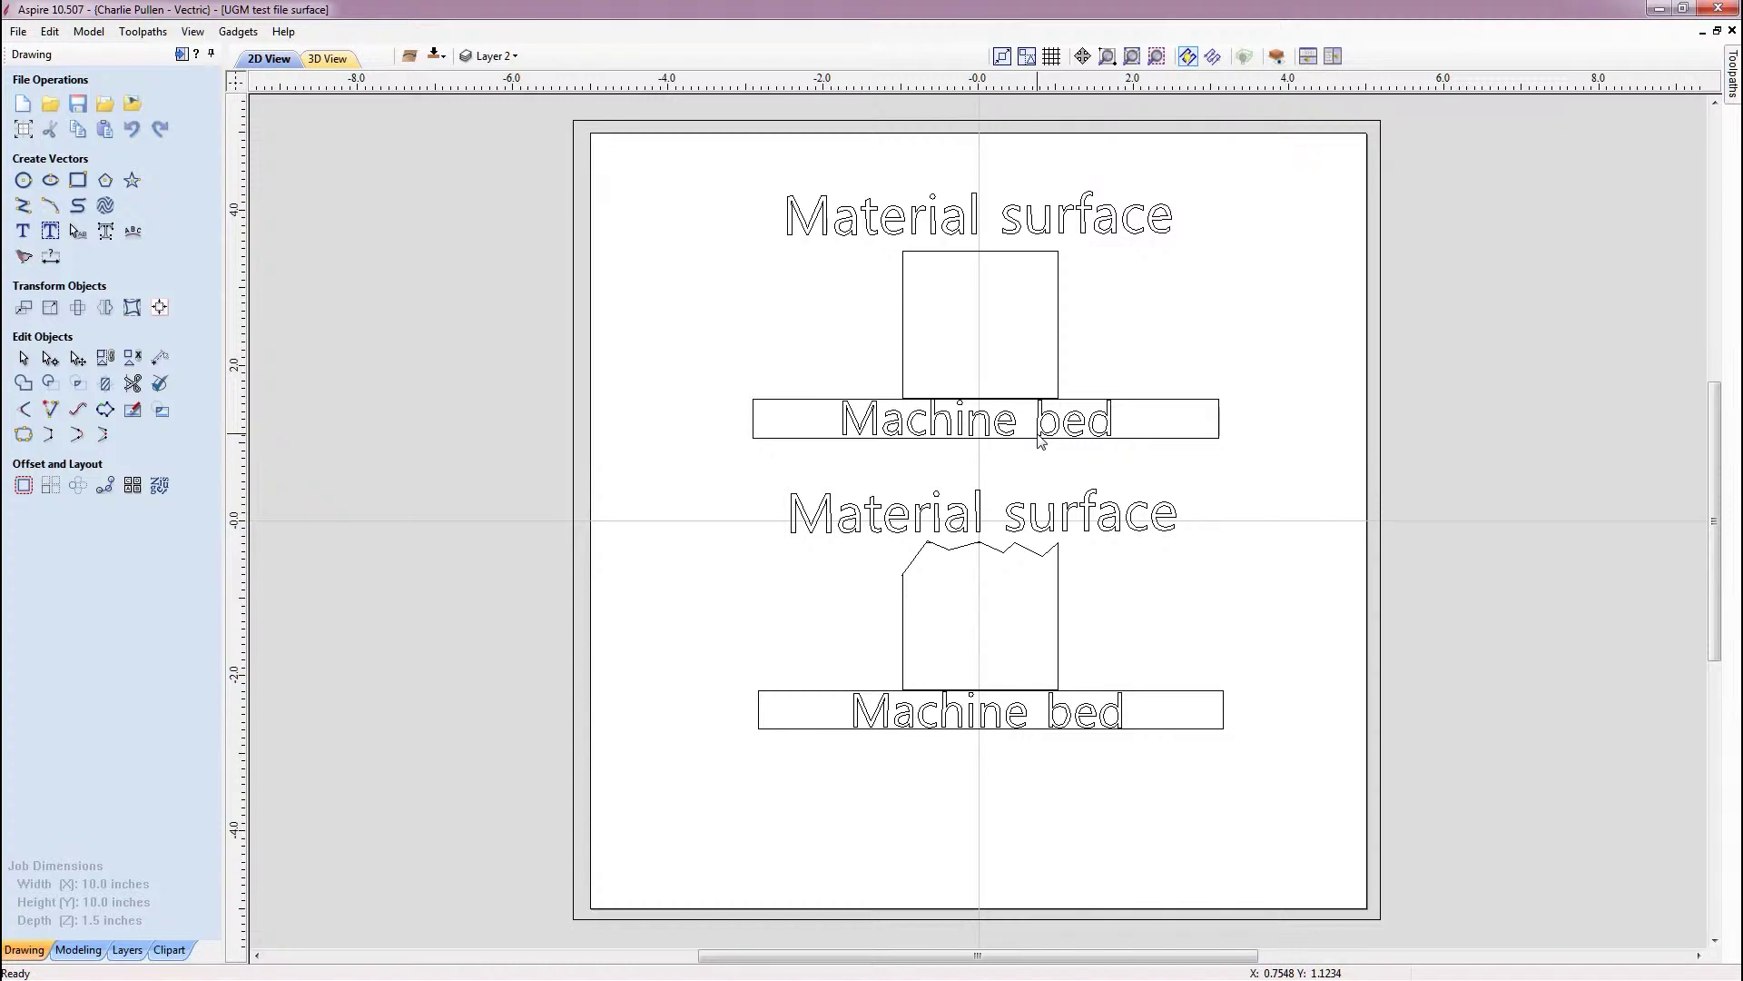
left_click(965, 252)
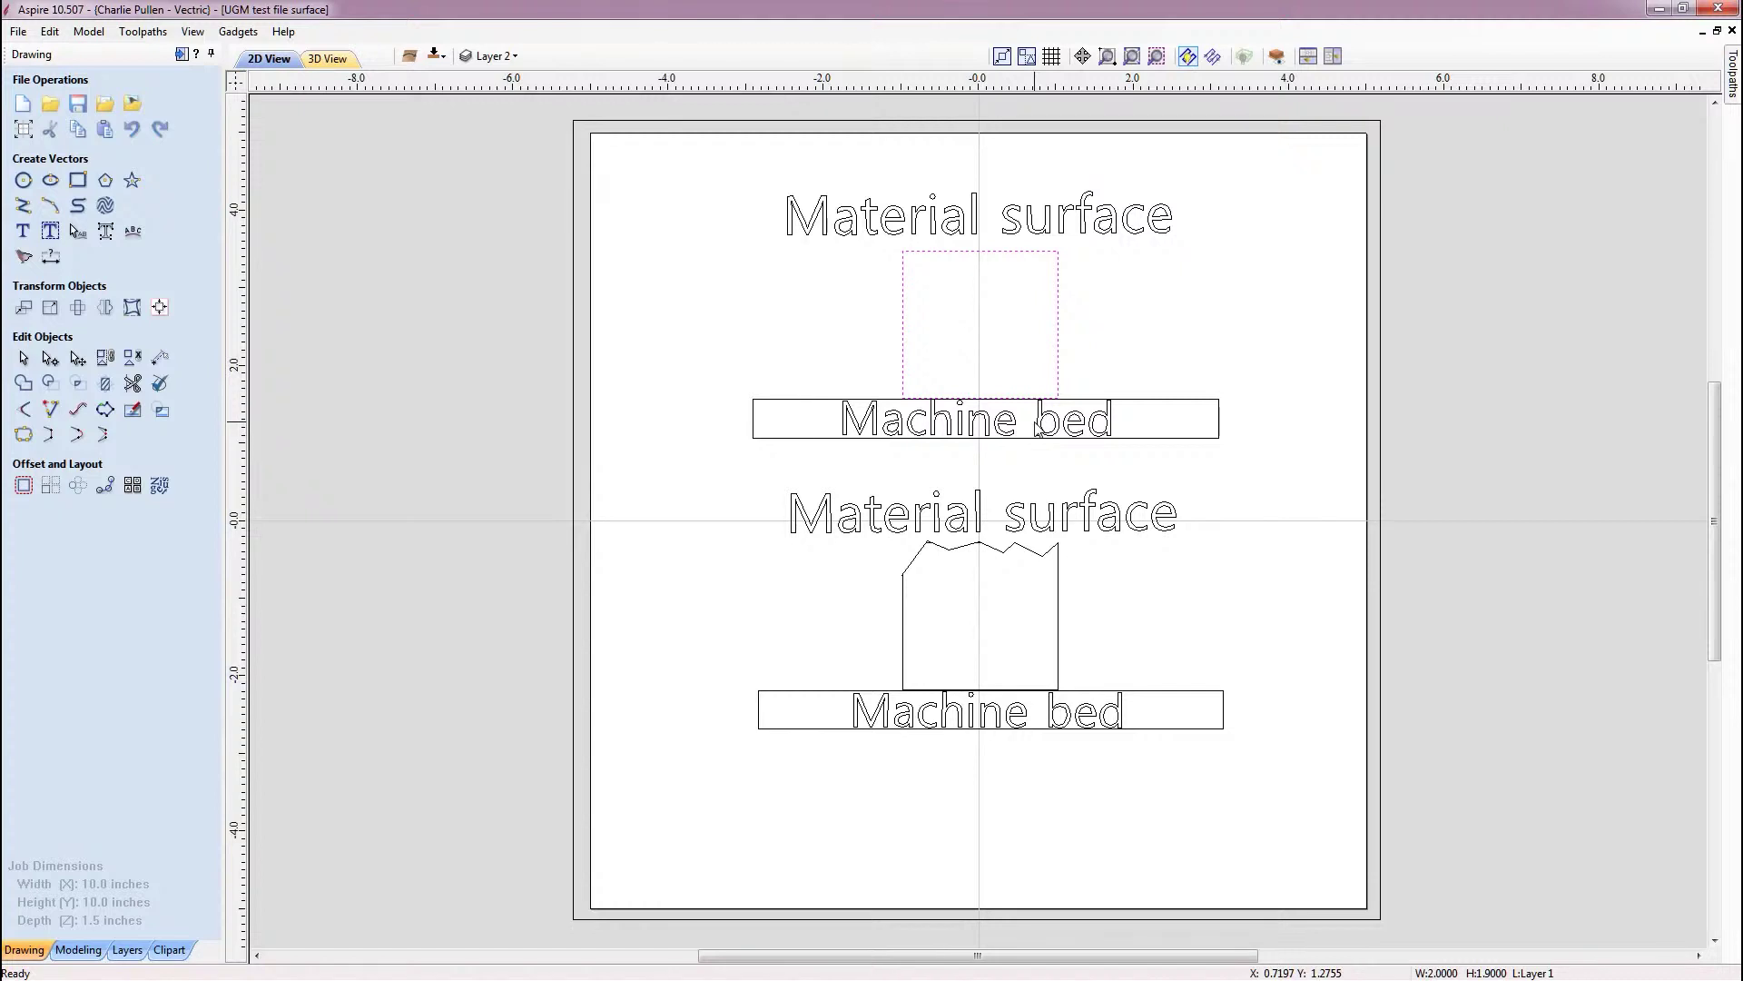
left_click(1122, 363)
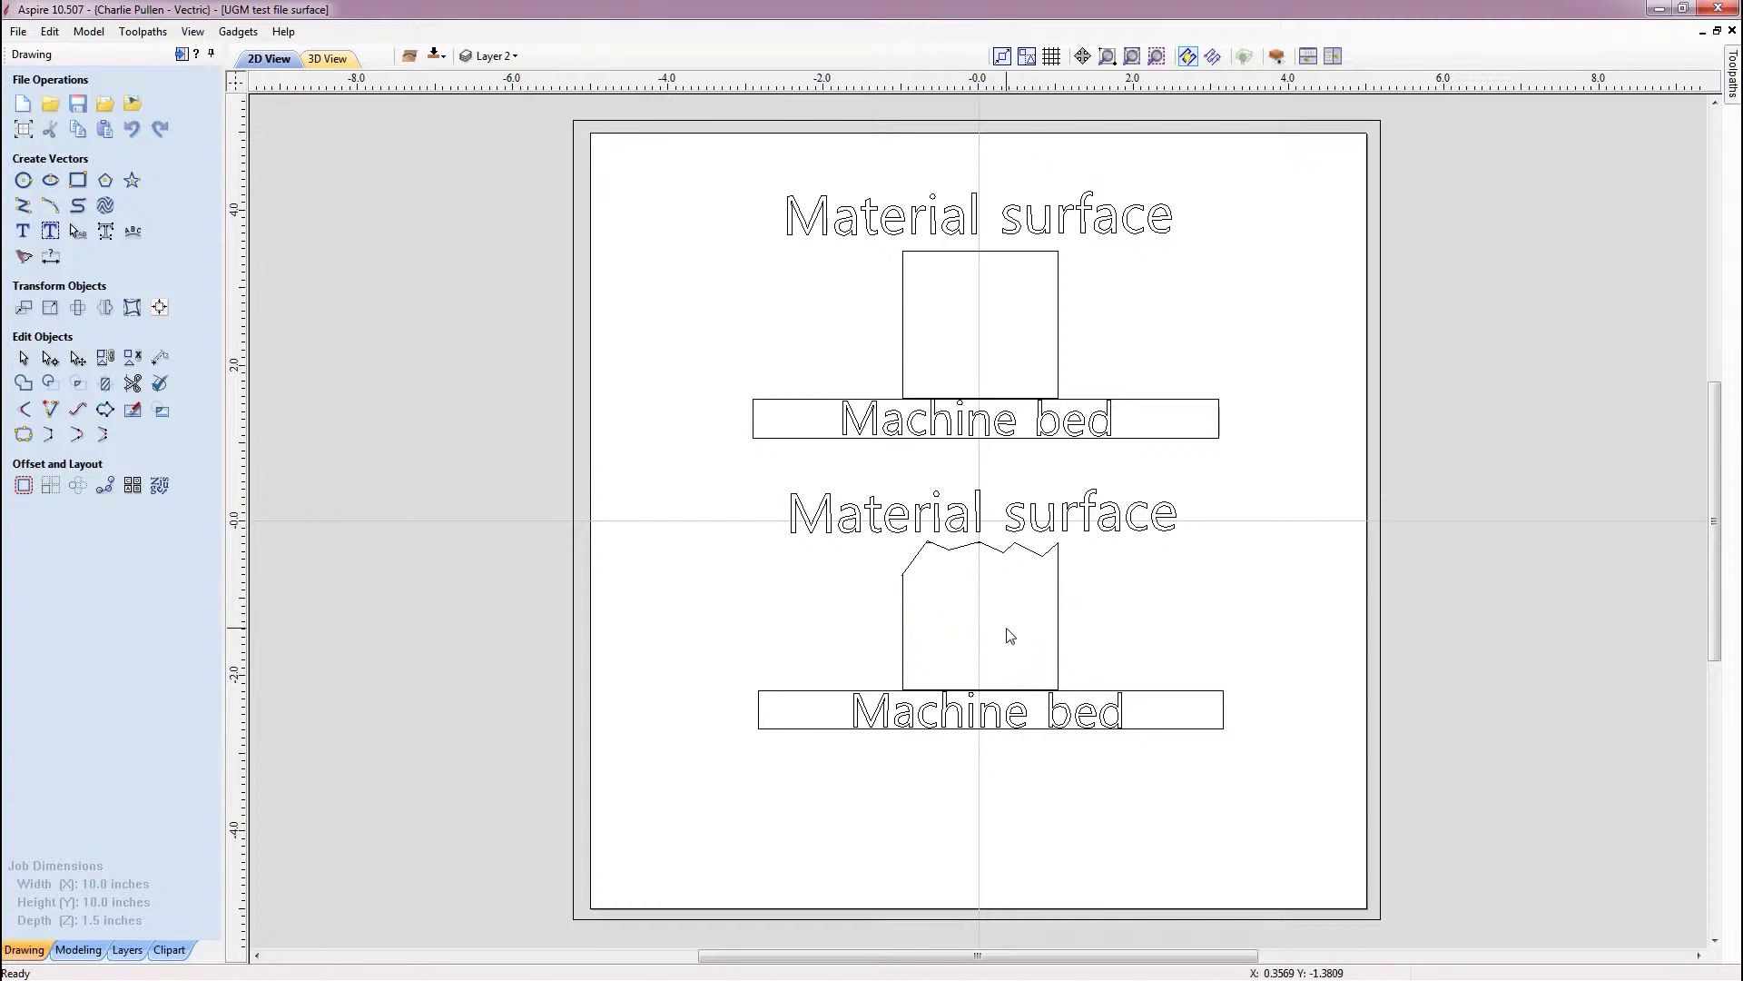
Calculate a 0.2 inch deep pocket toolpath on the outer boundary, using the 1/4" and 1/8" end mills with raster clearance
left_click(1333, 121)
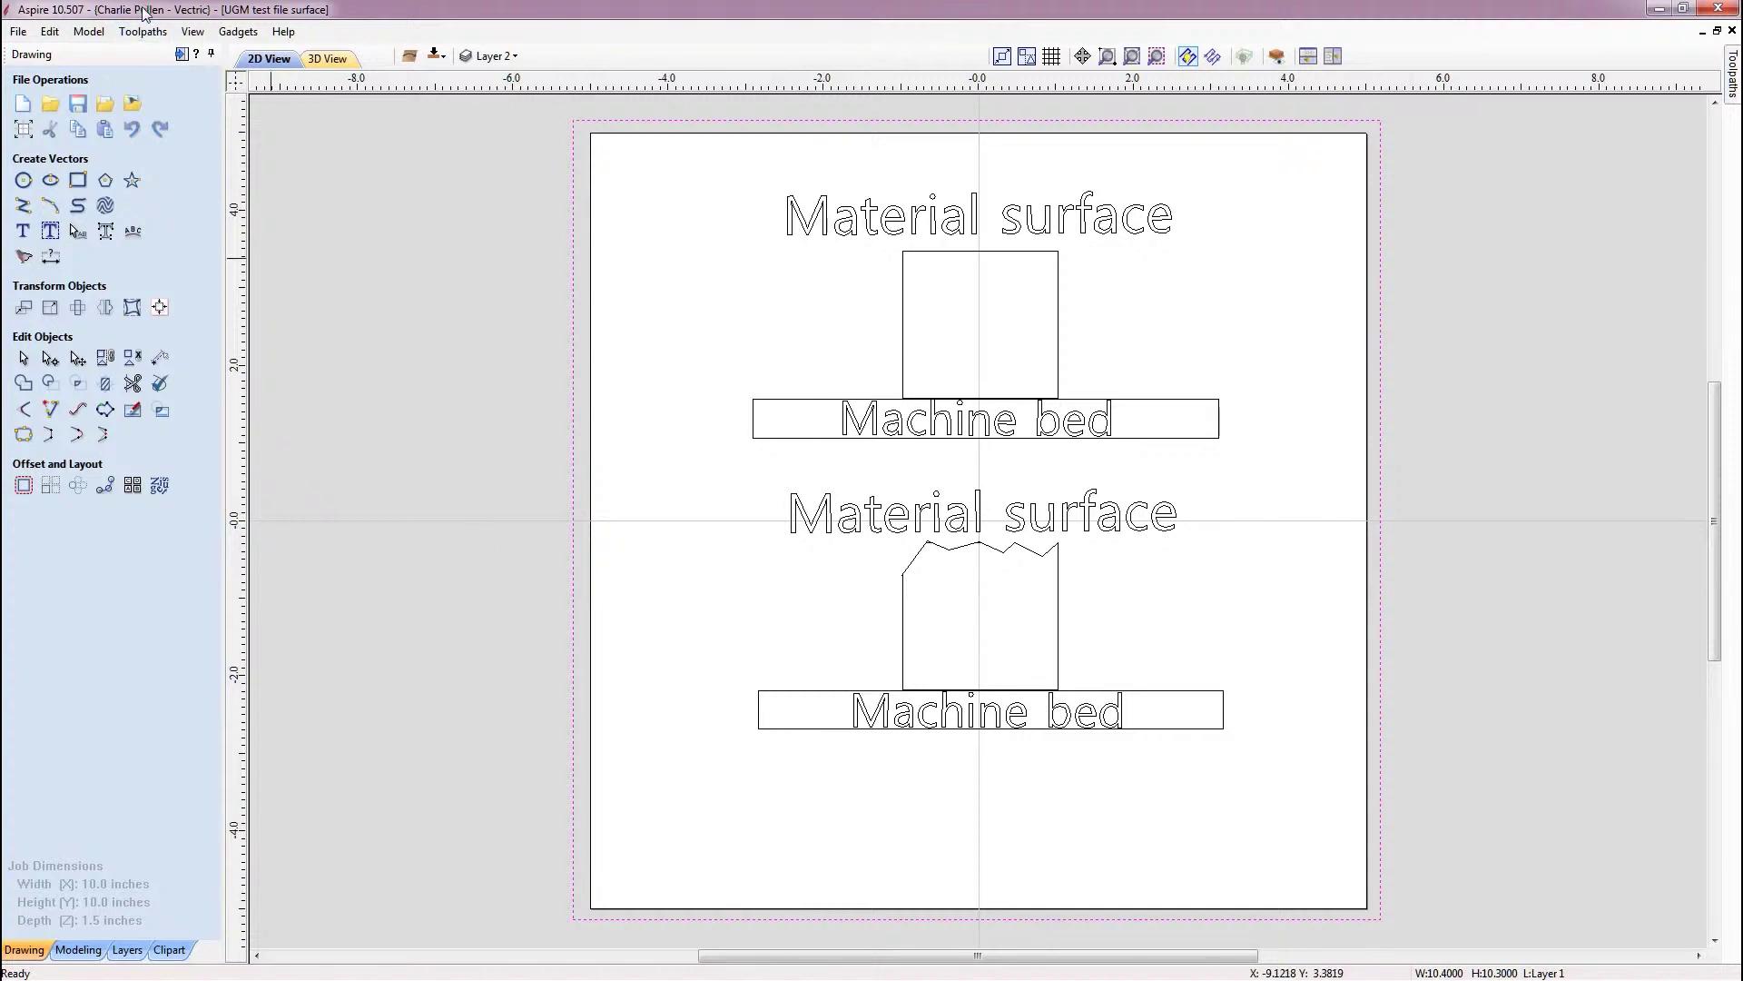
left_click(181, 55)
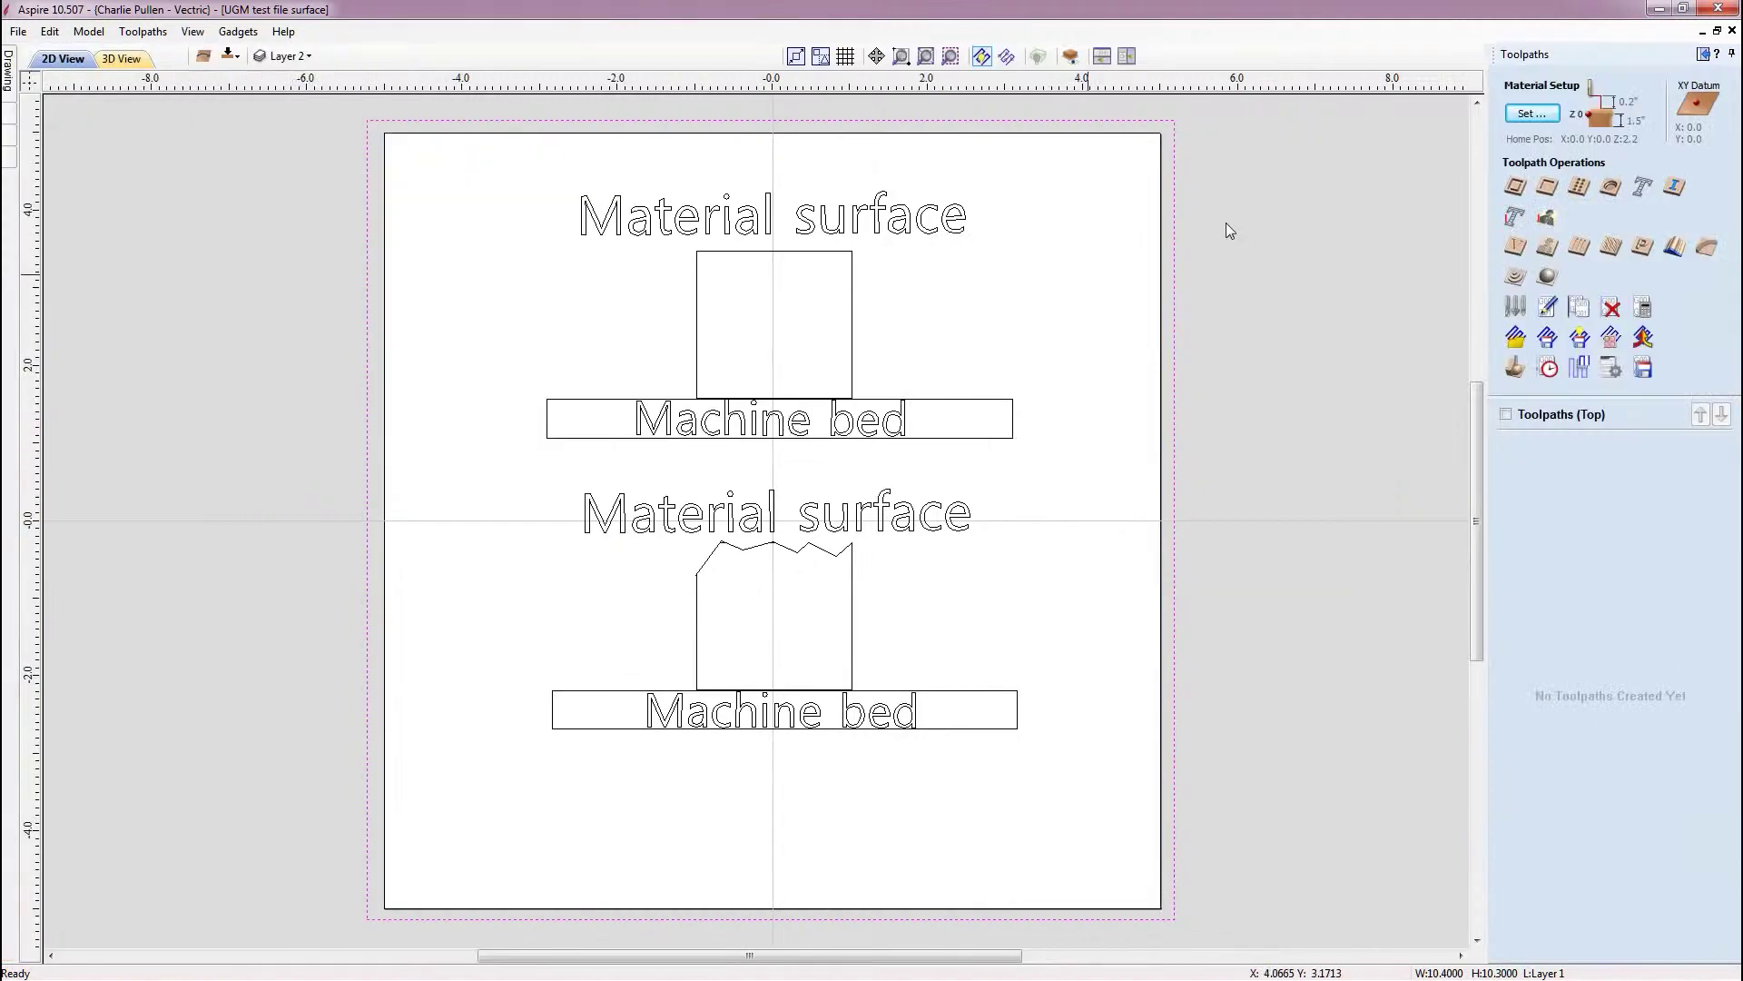
left_click(1548, 186)
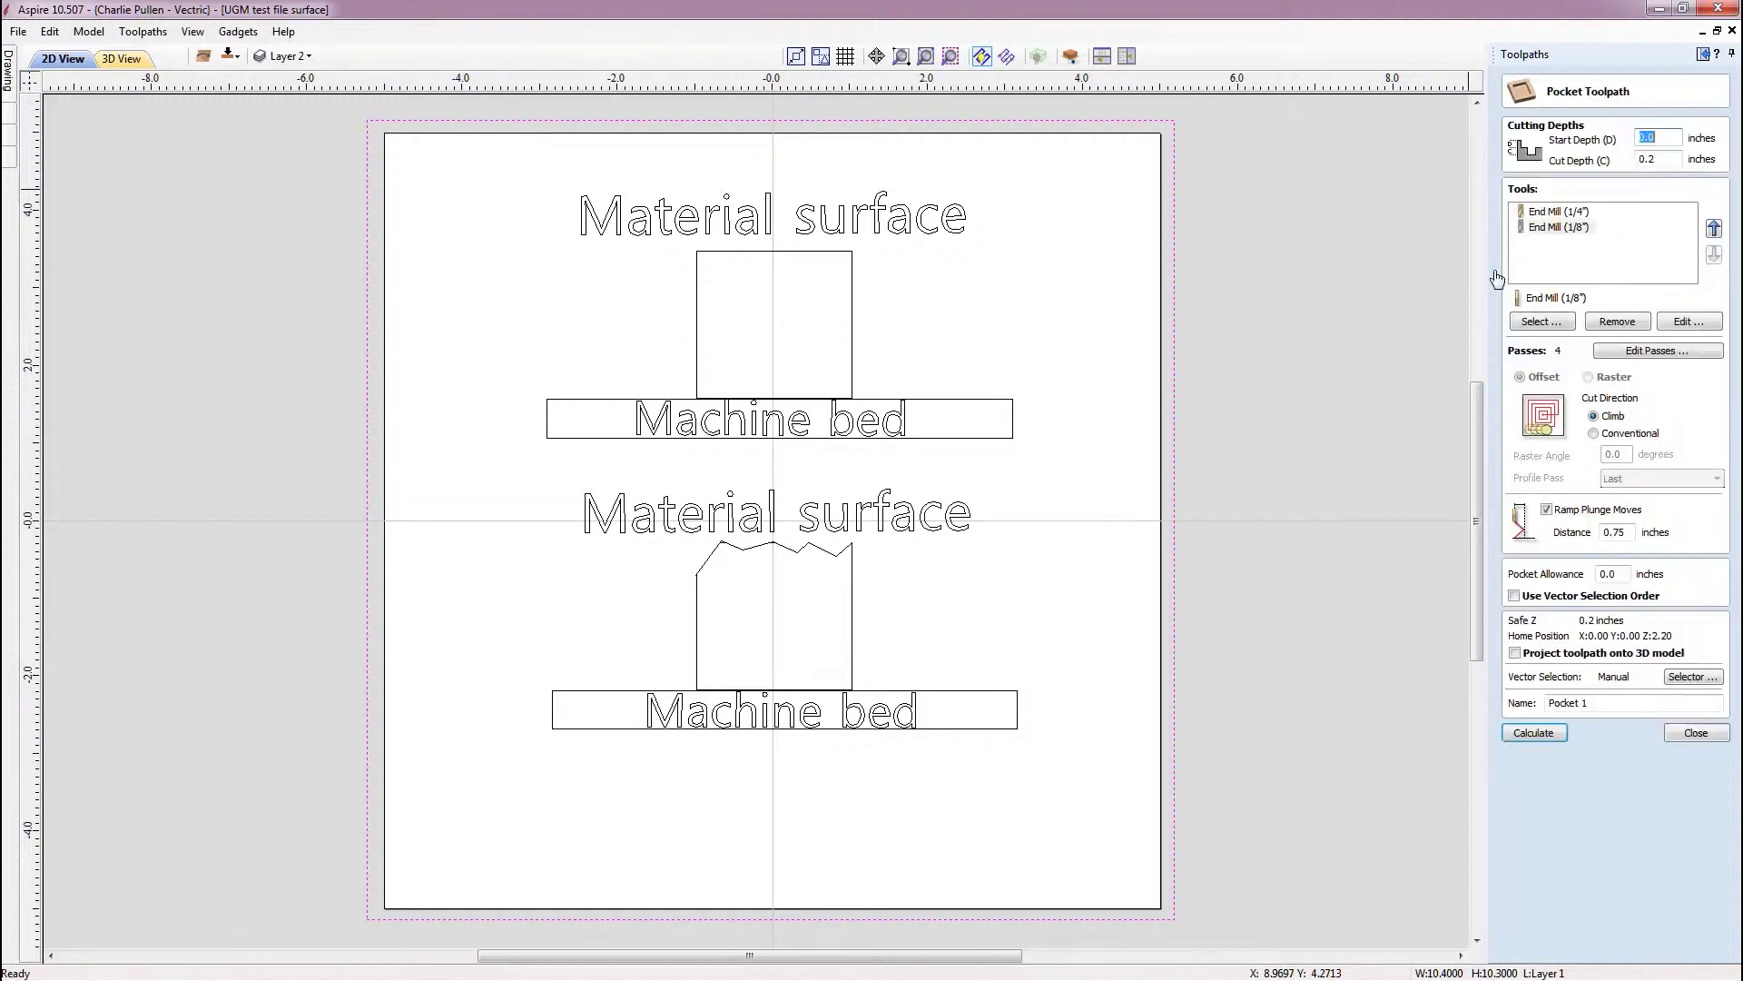
left_click(1662, 160)
left_click(1555, 215)
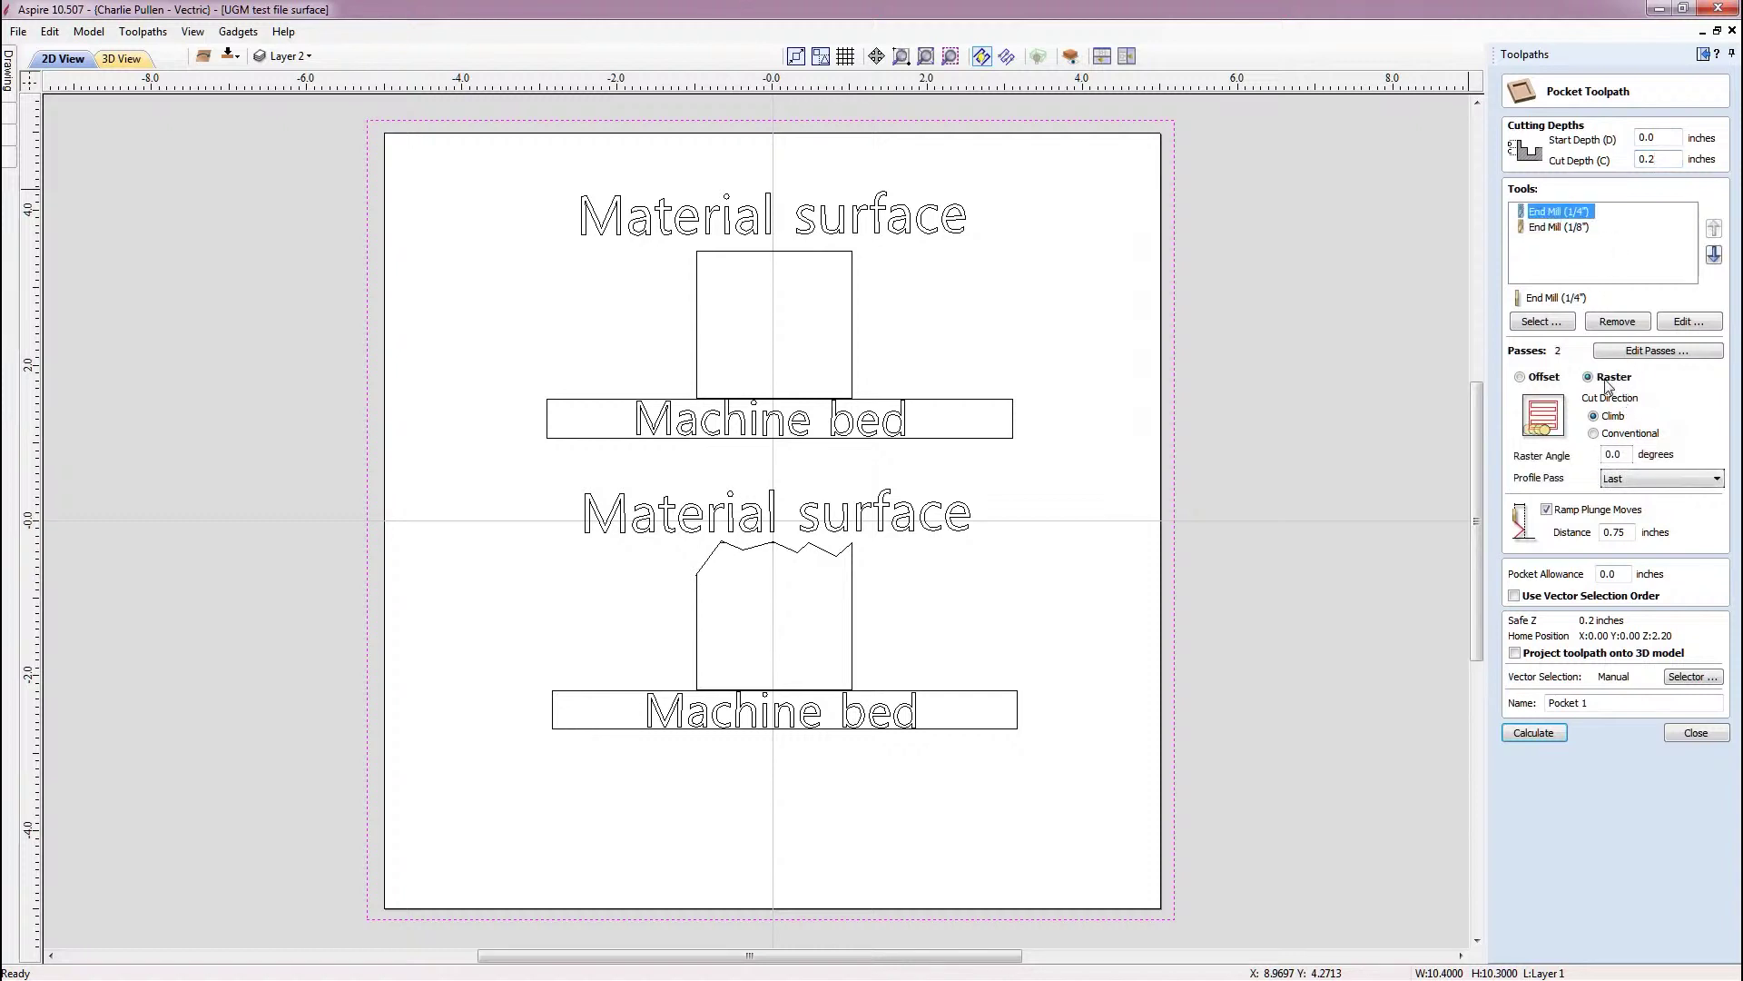
left_click(1542, 733)
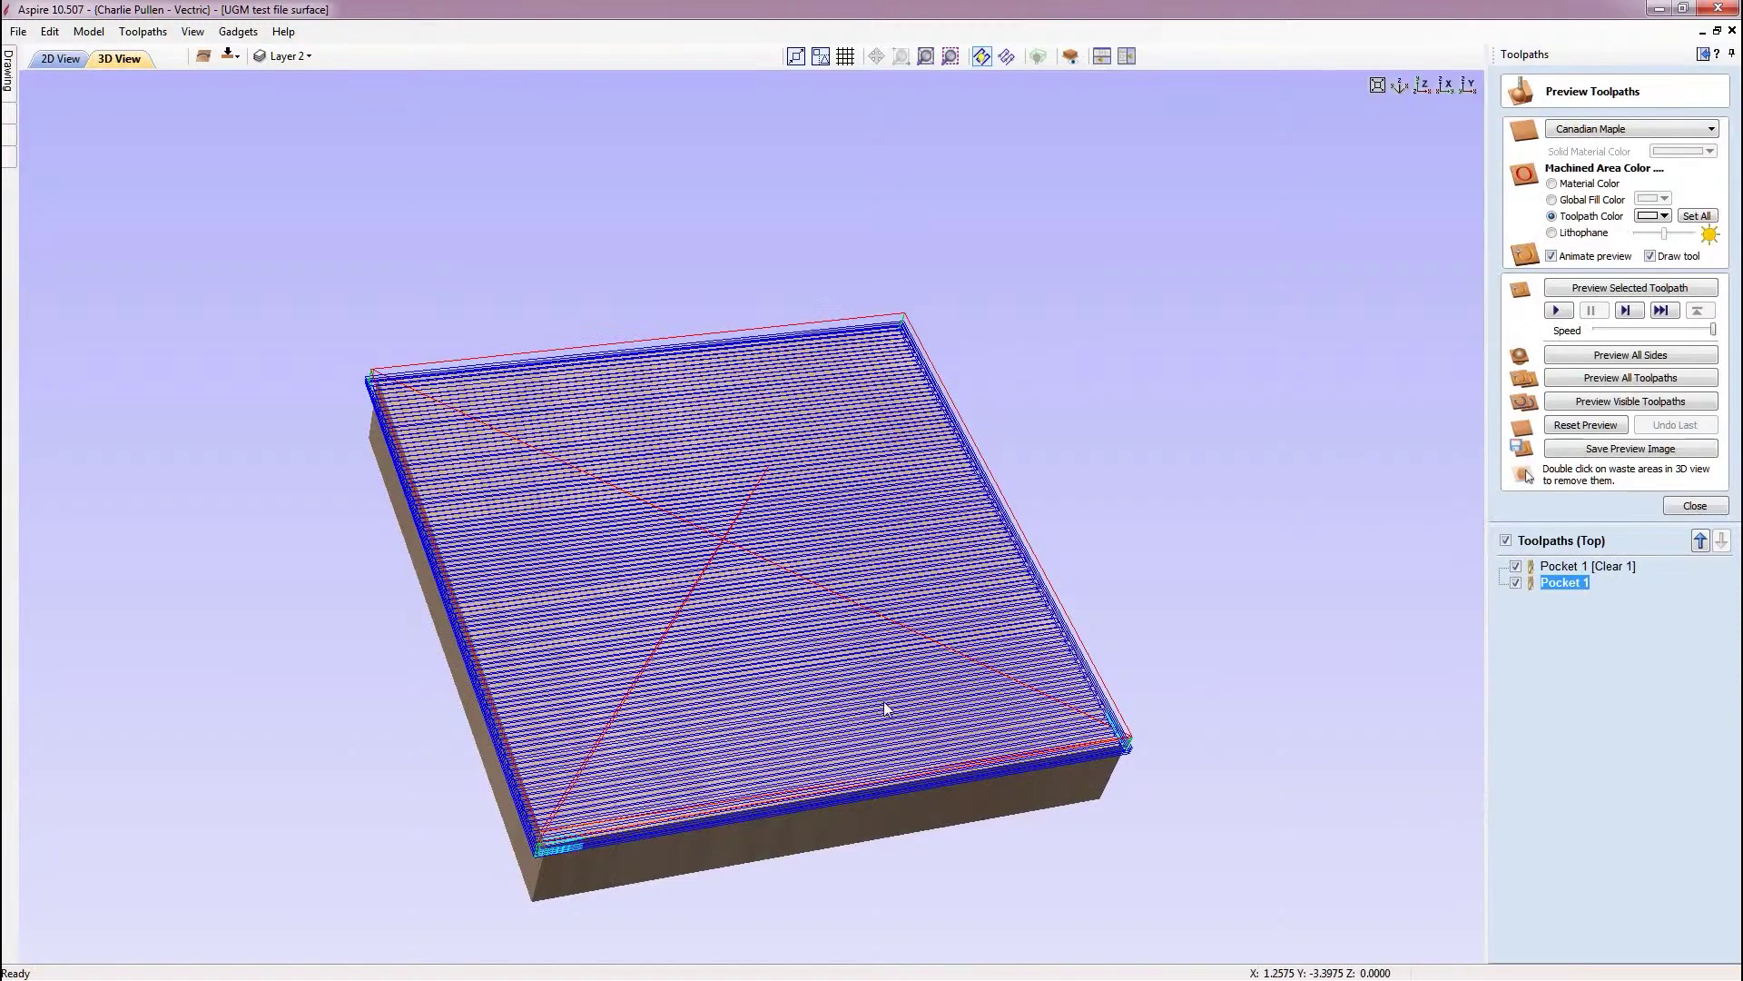
Simulate all toolpaths on the block and examine the toolpath lines and the machined surface from several angles
left_click_drag(885, 708, 770, 733)
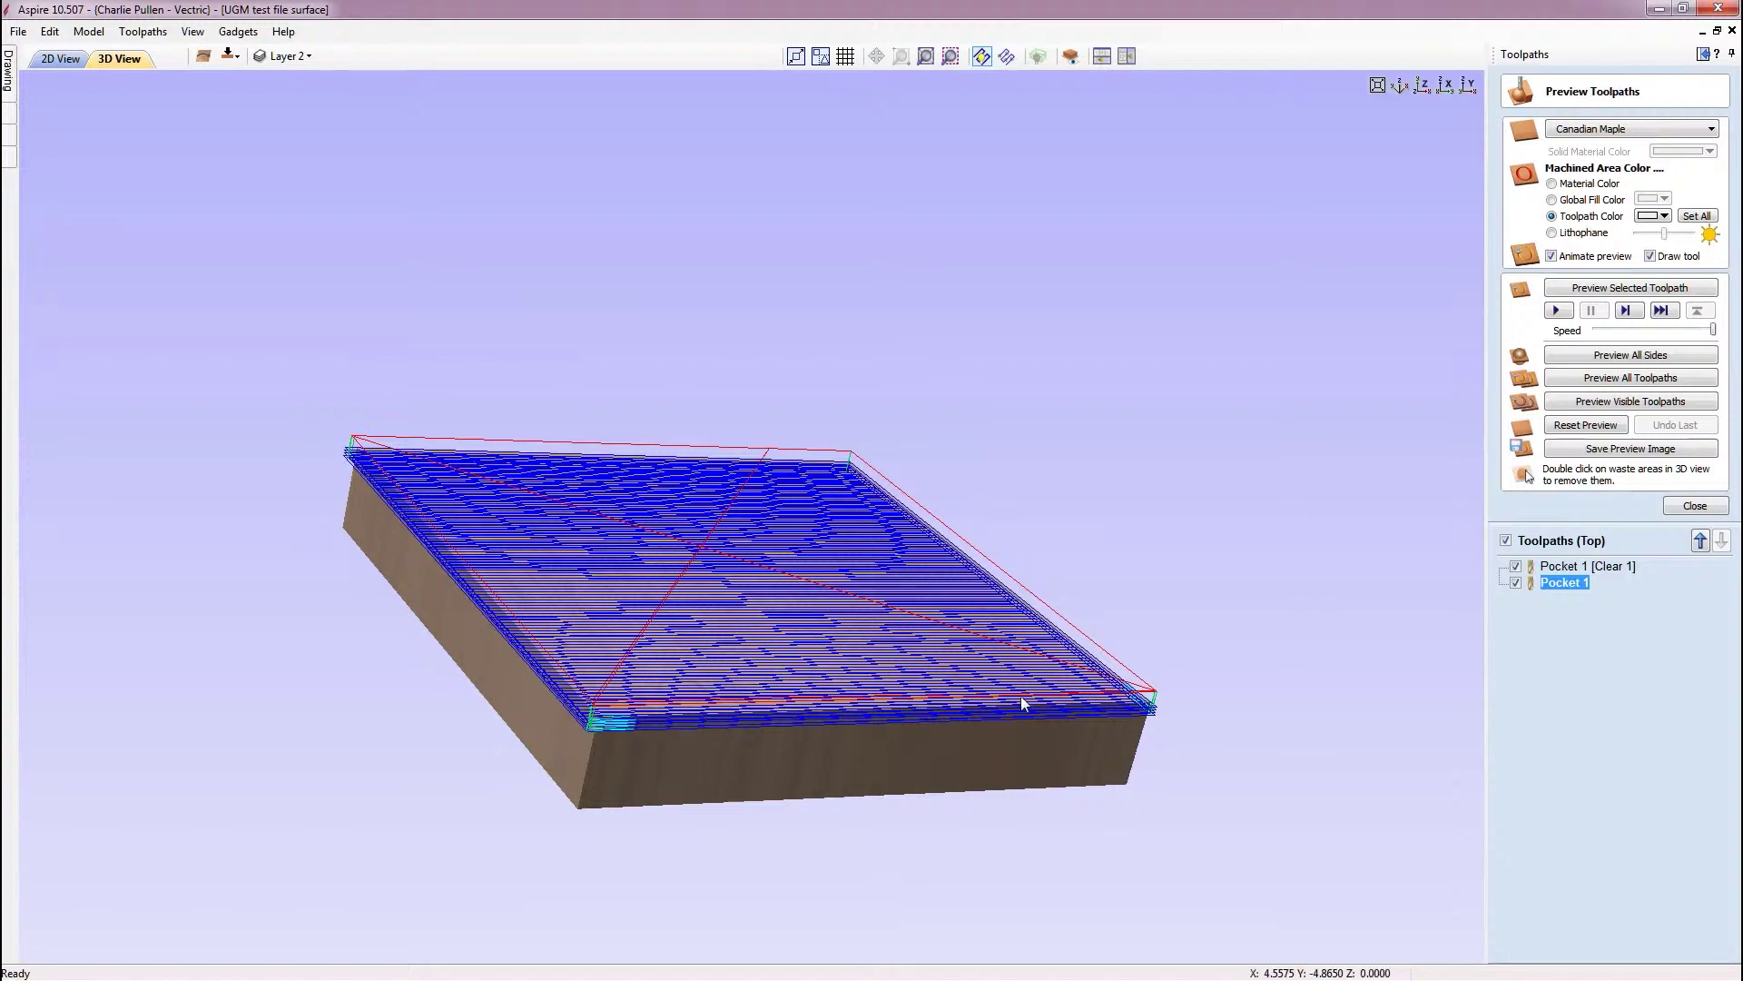
left_click_drag(646, 692, 625, 776)
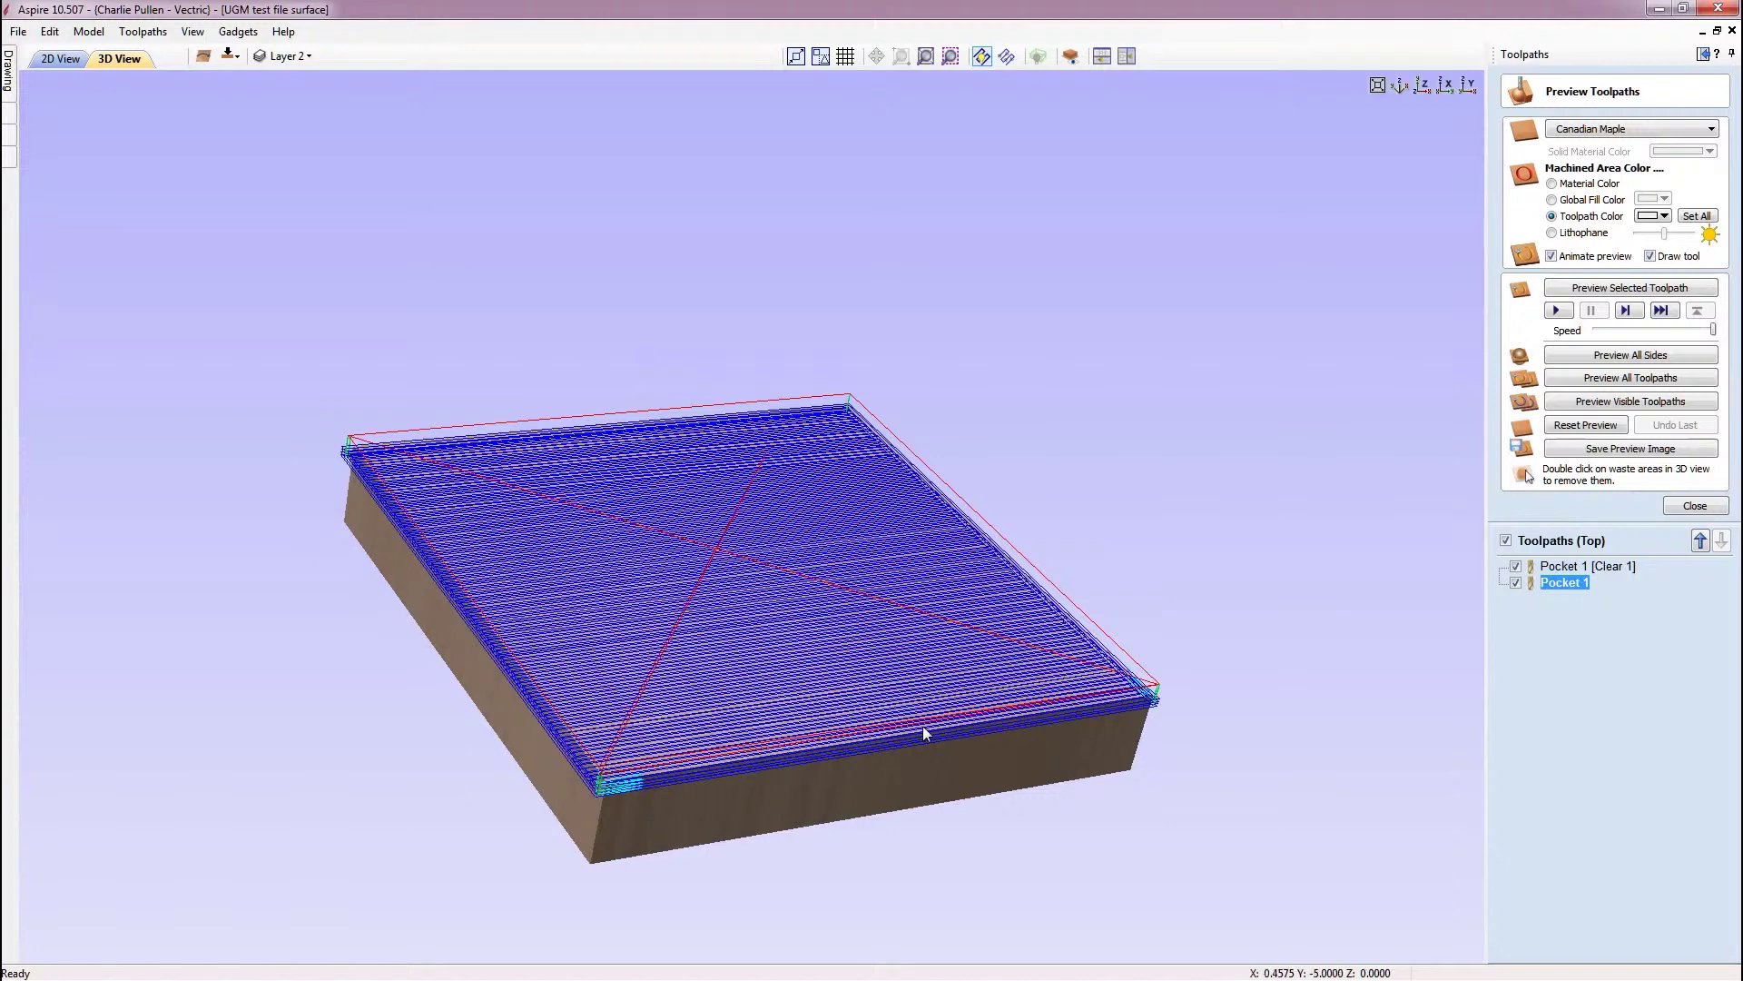
left_click_drag(913, 683, 871, 613)
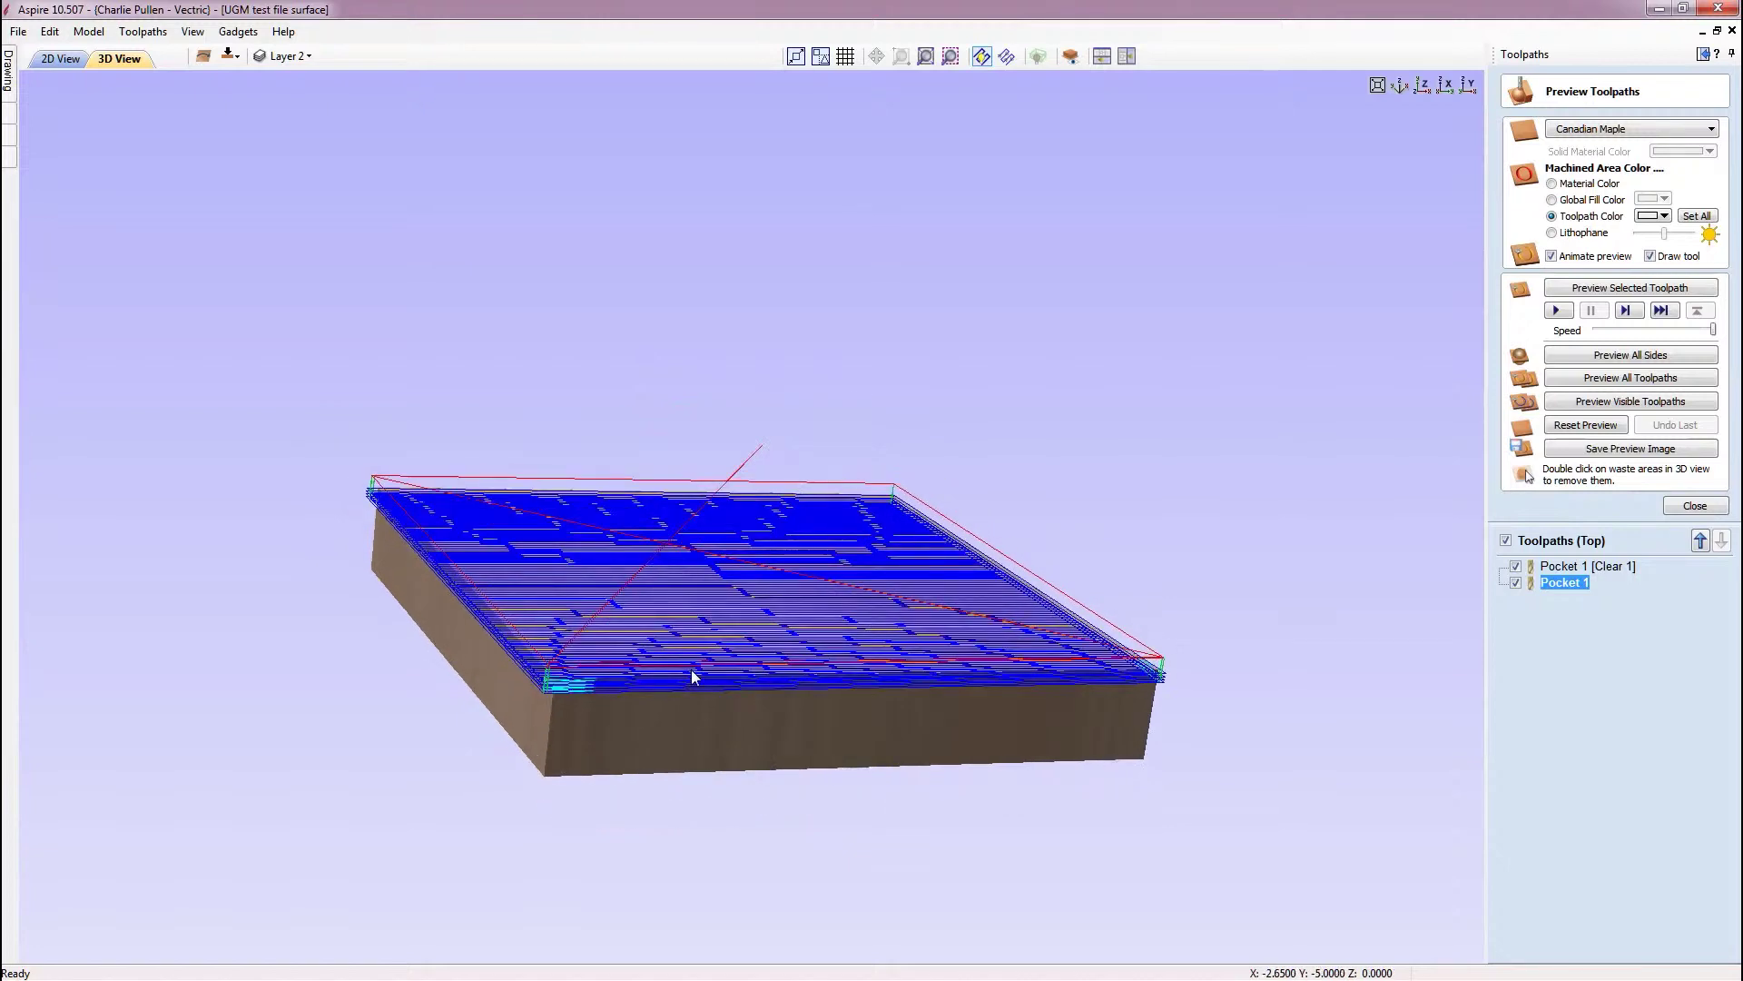
left_click_drag(691, 669, 821, 732)
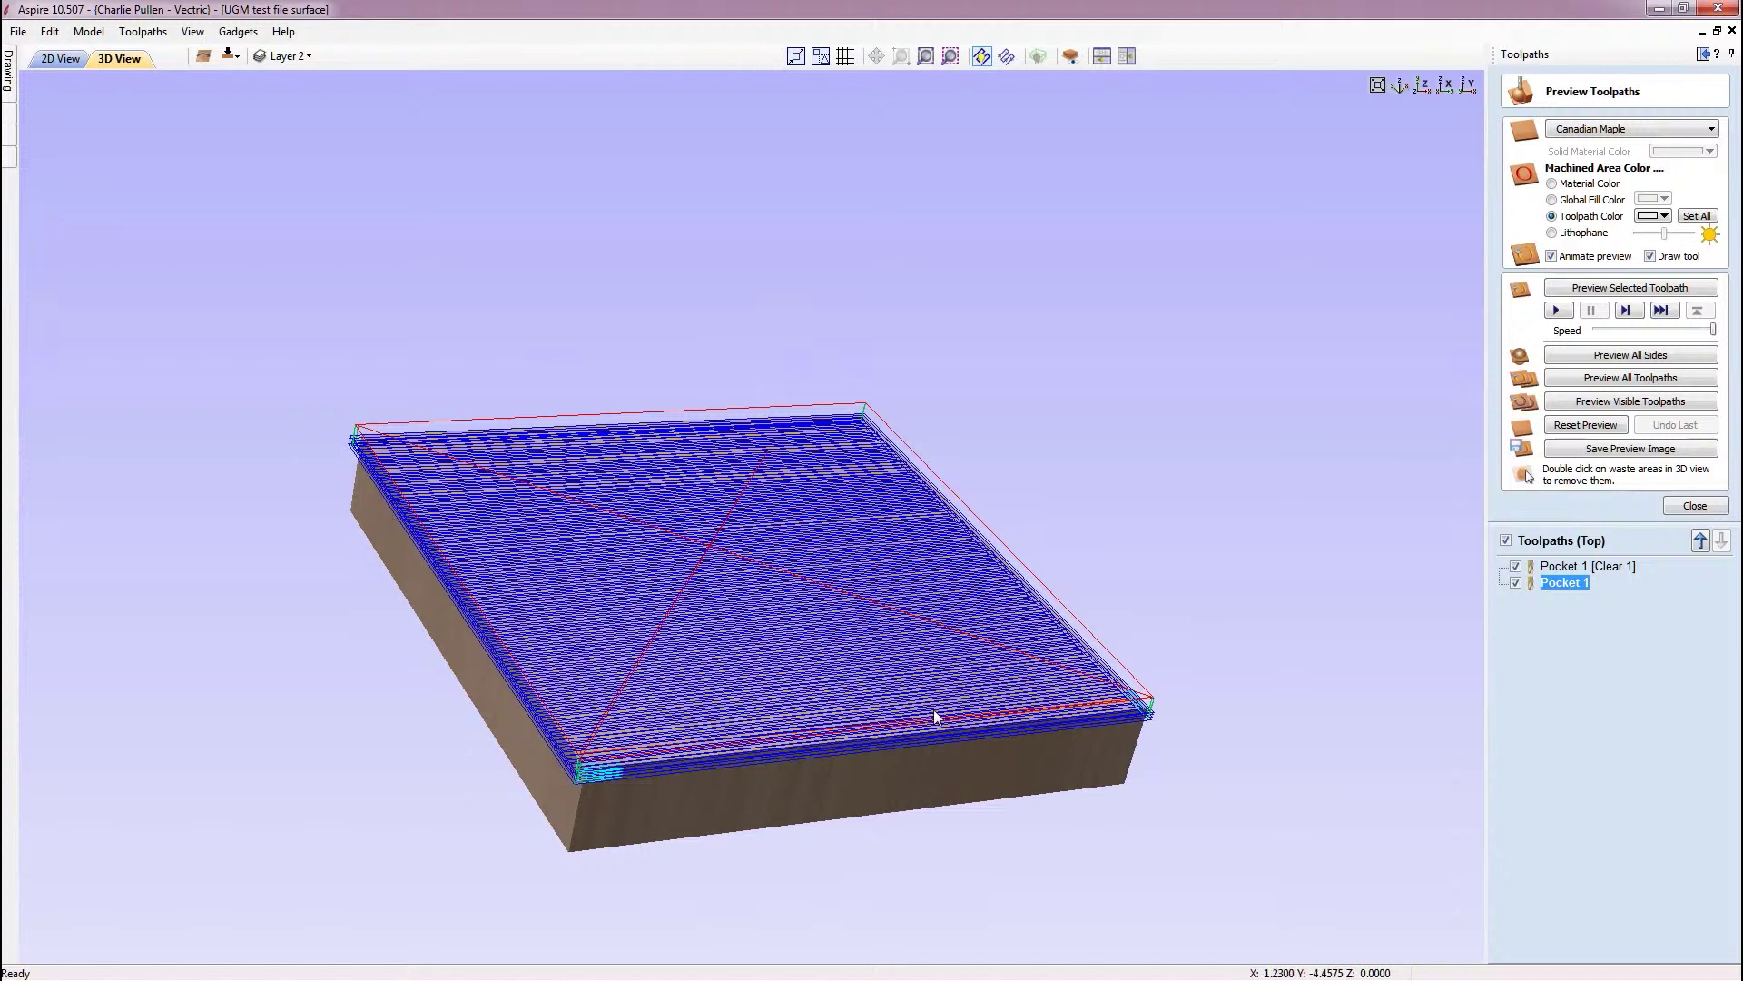
left_click(1610, 385)
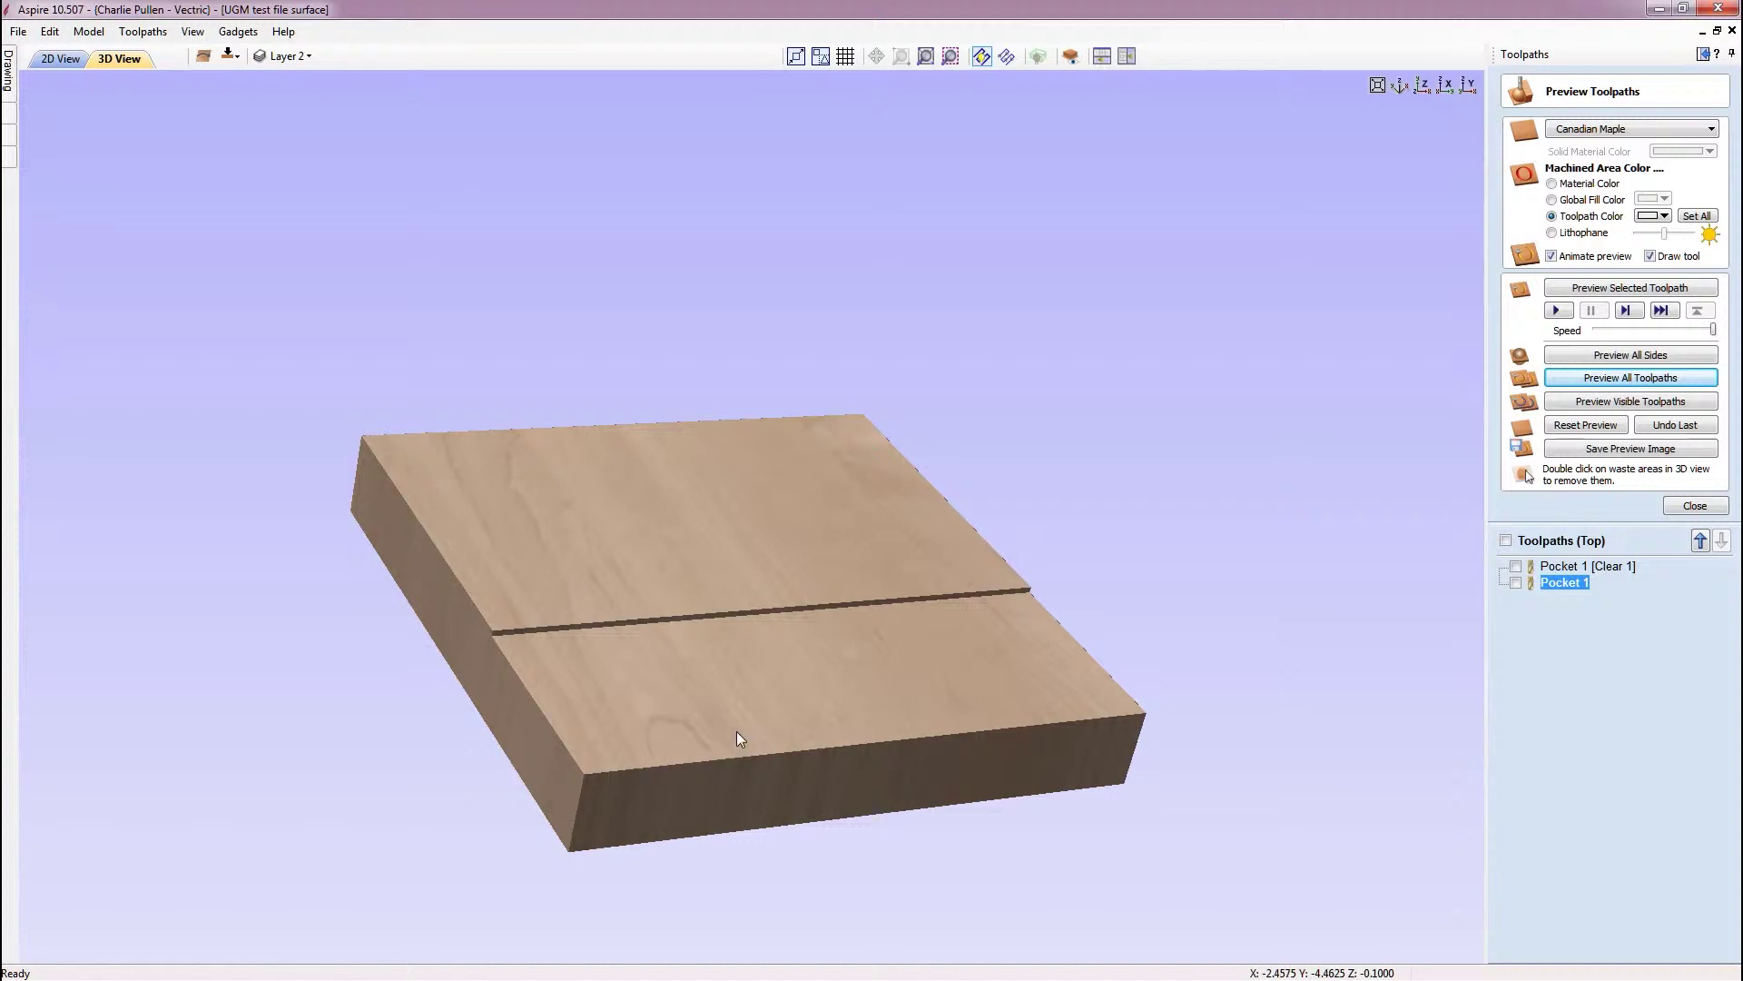
left_click_drag(761, 781, 932, 703)
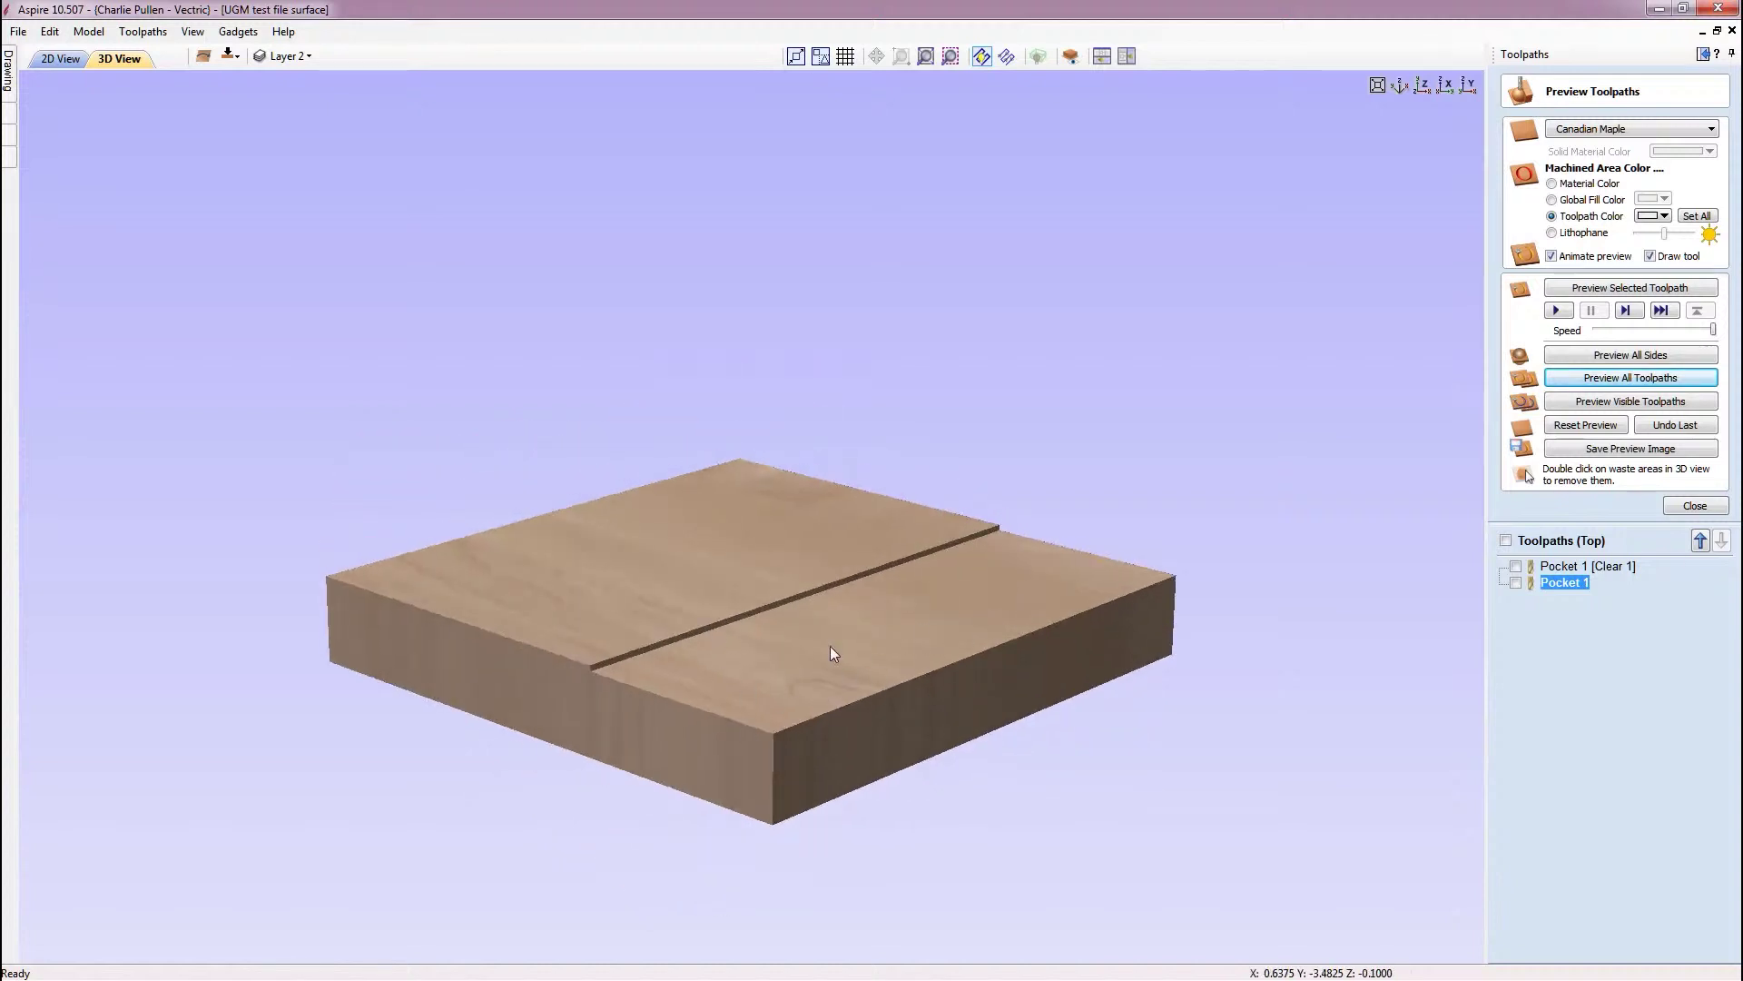
left_click_drag(914, 603, 689, 688)
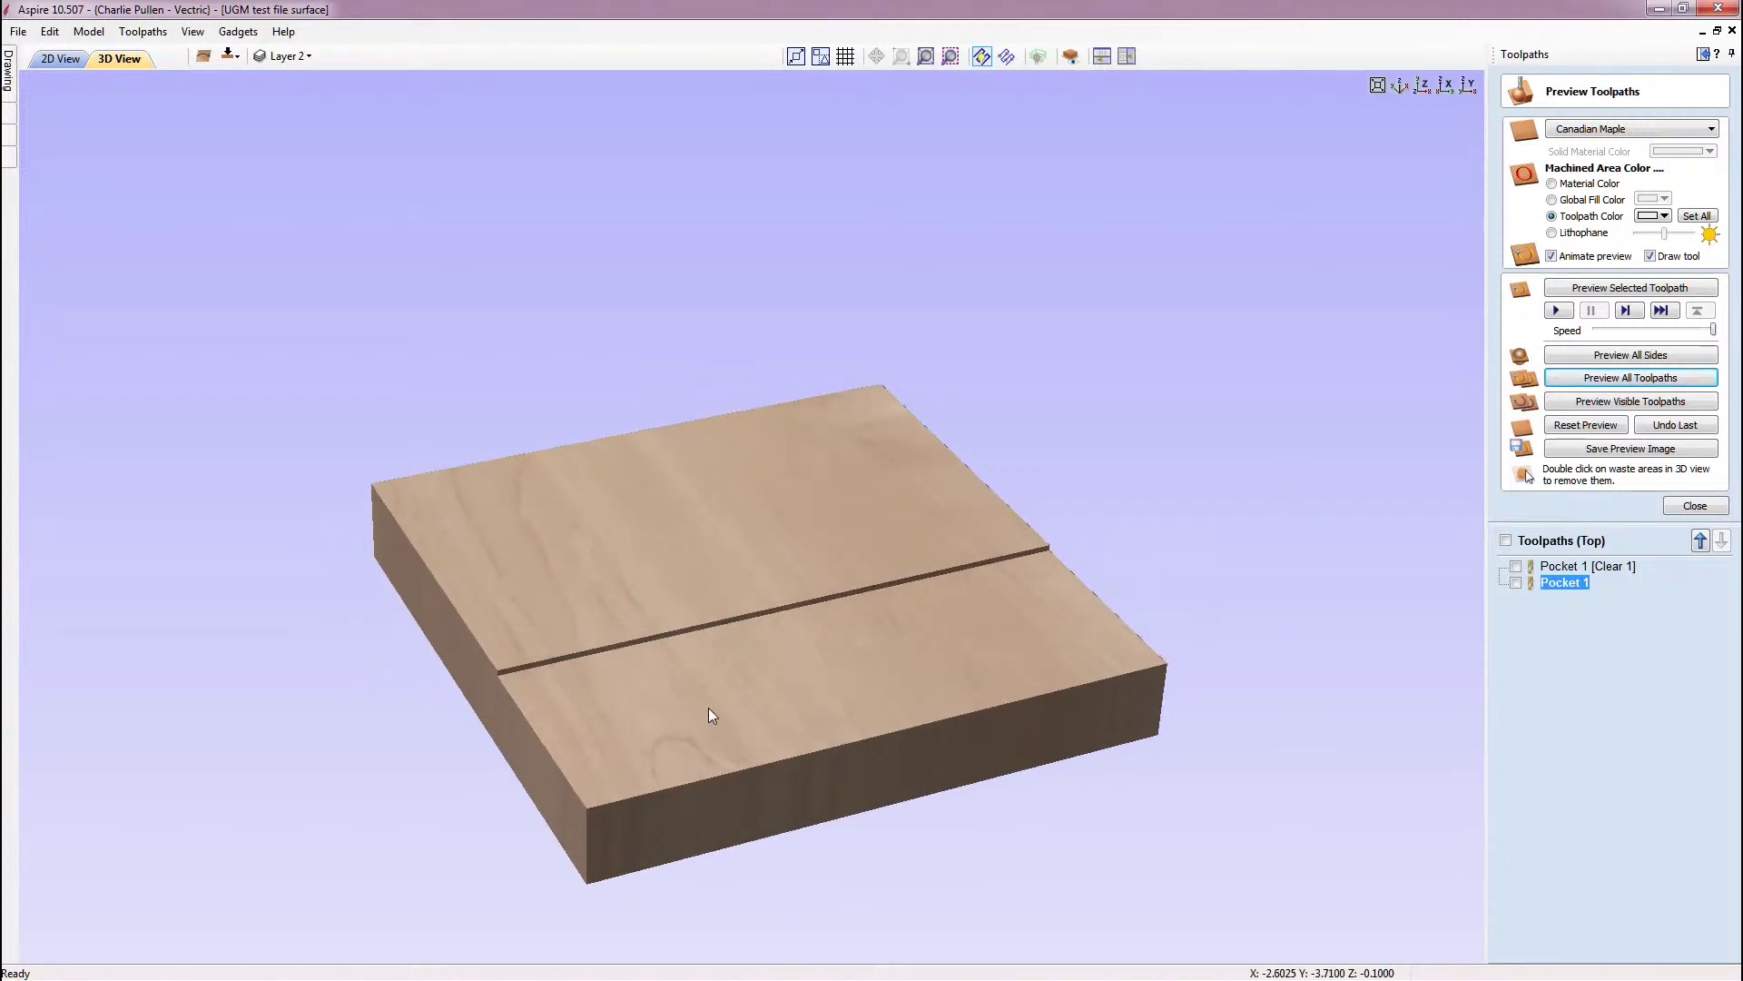
left_click_drag(747, 591, 770, 641)
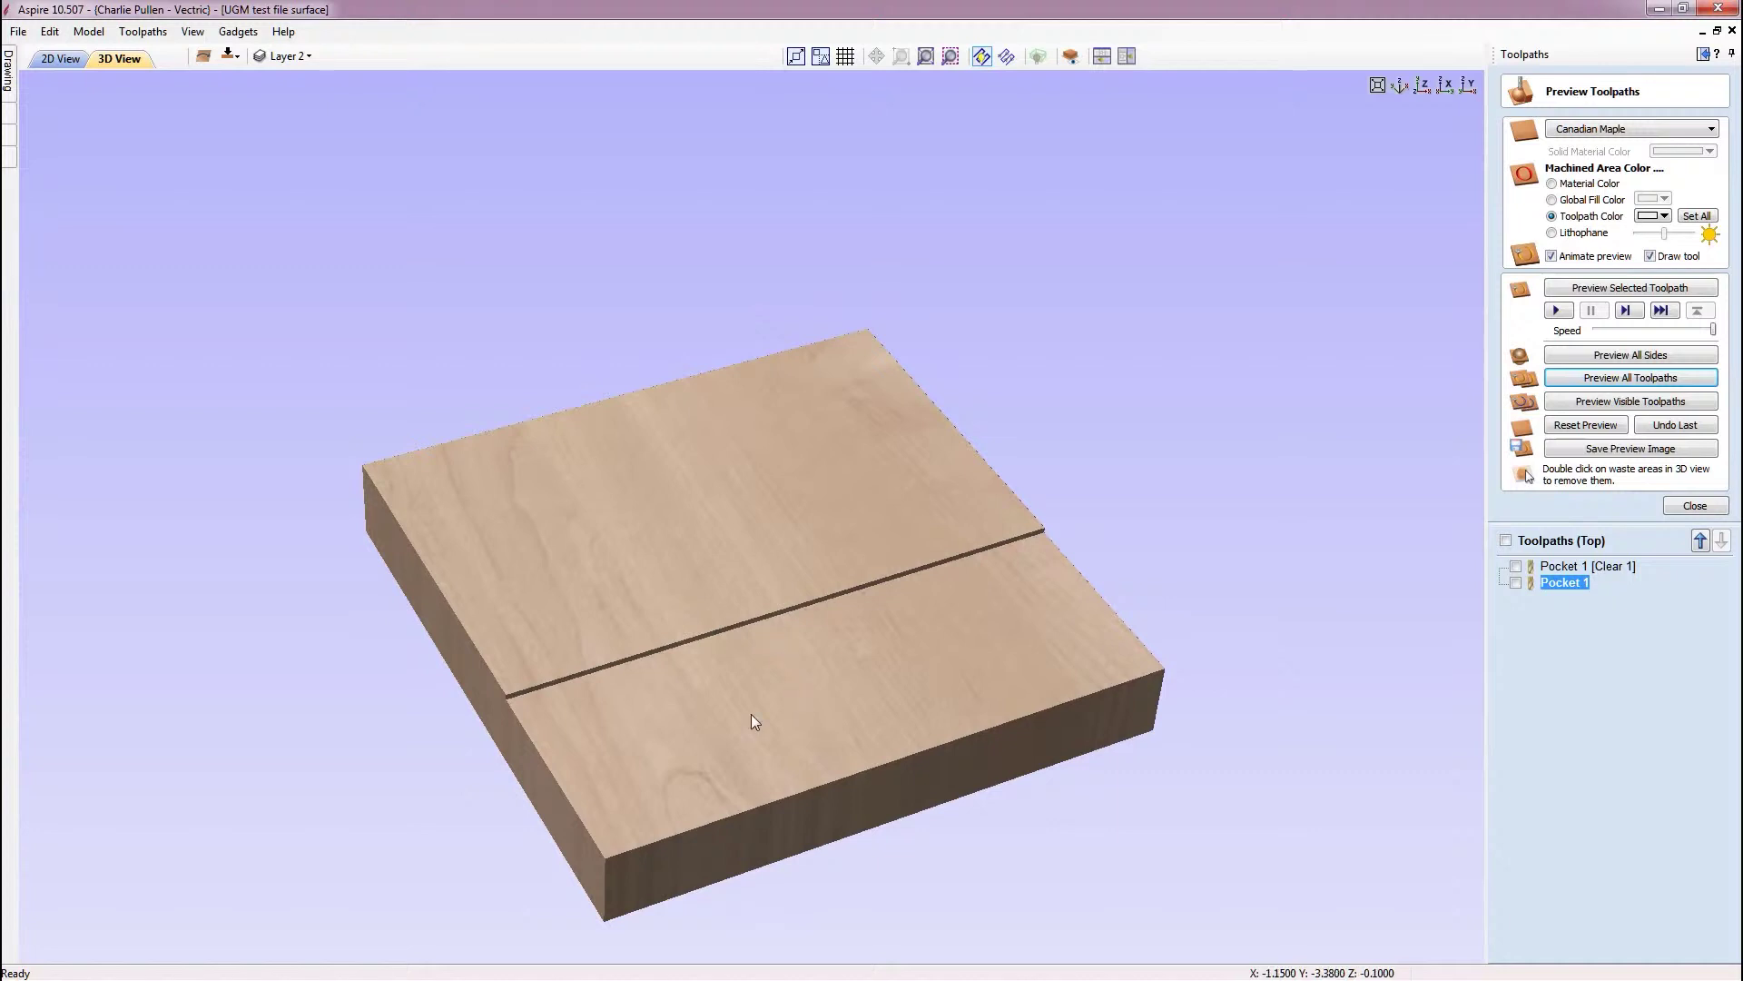
left_click_drag(750, 714, 679, 628)
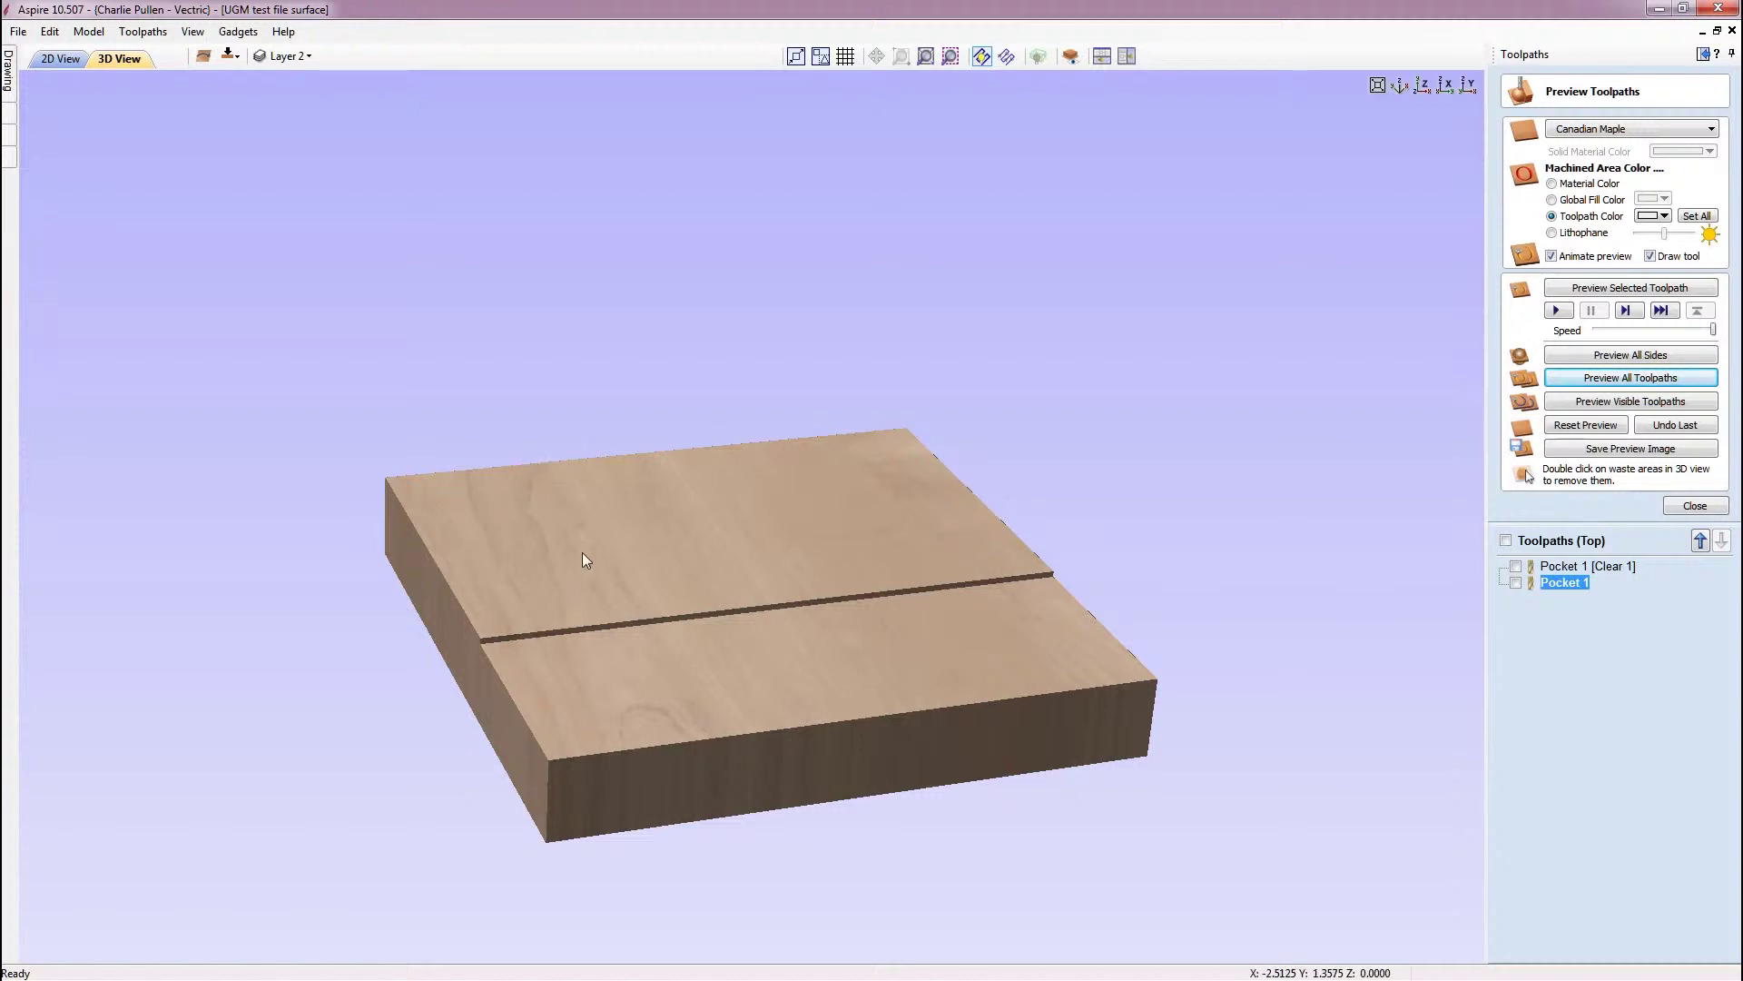
left_click_drag(663, 701, 751, 681)
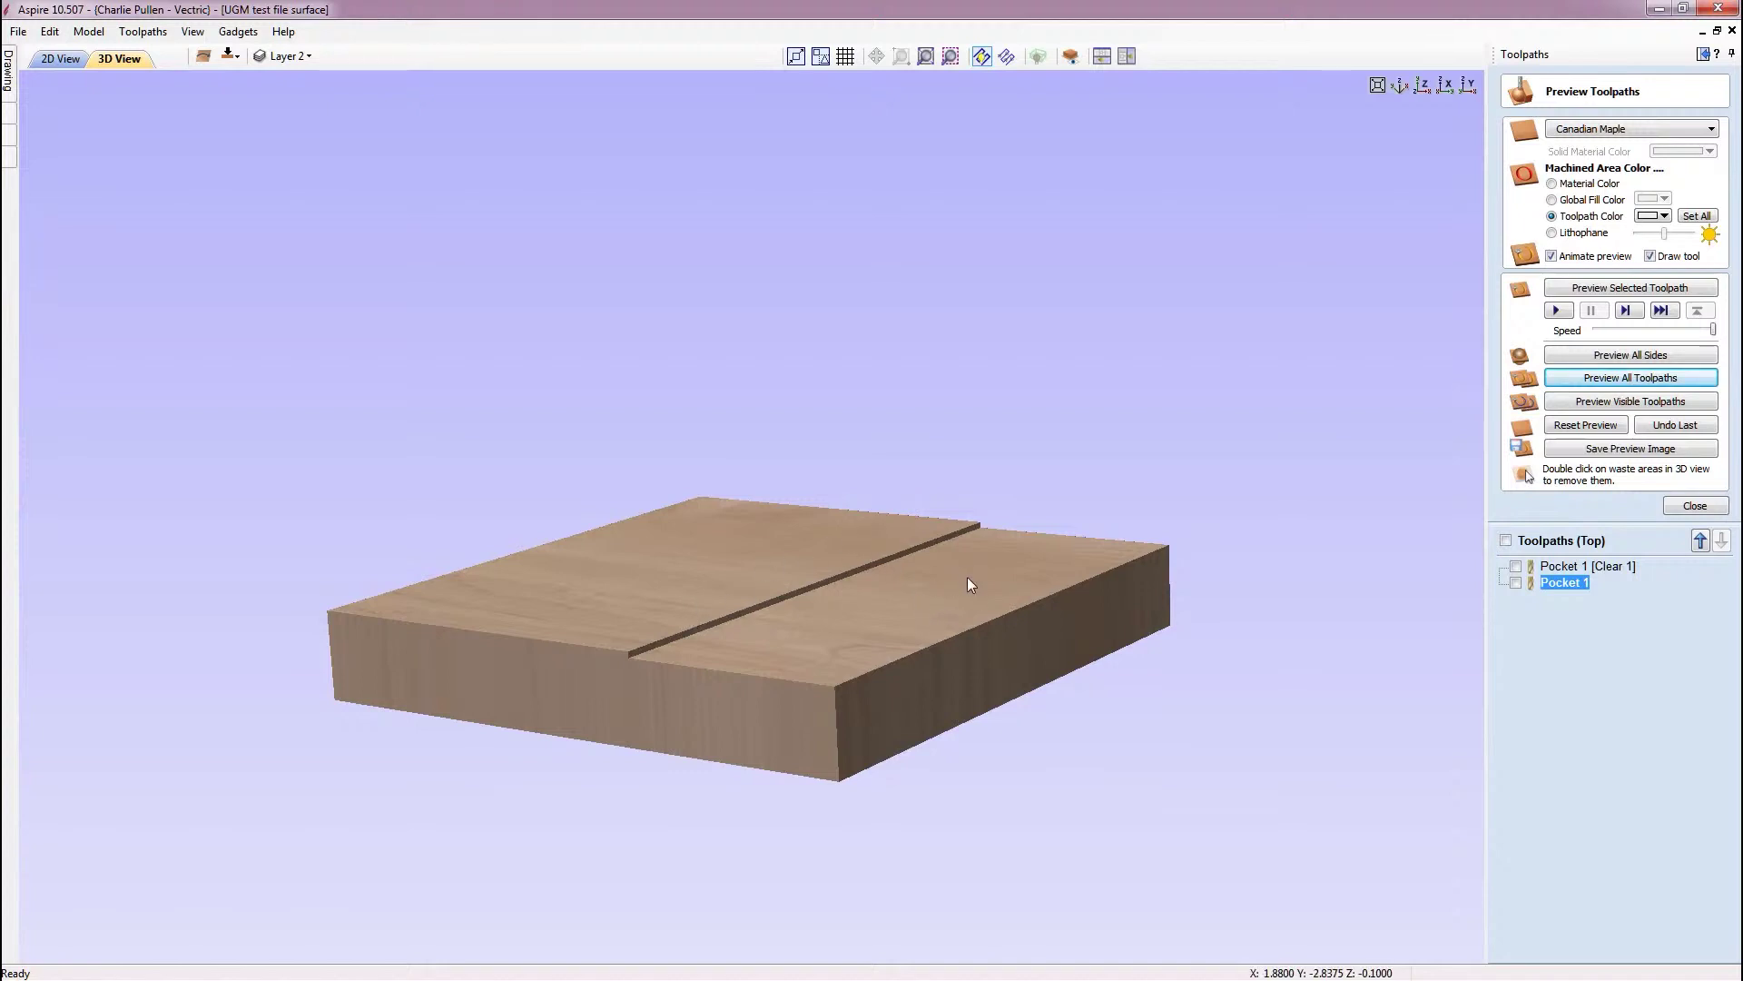
left_click_drag(1087, 561, 830, 697)
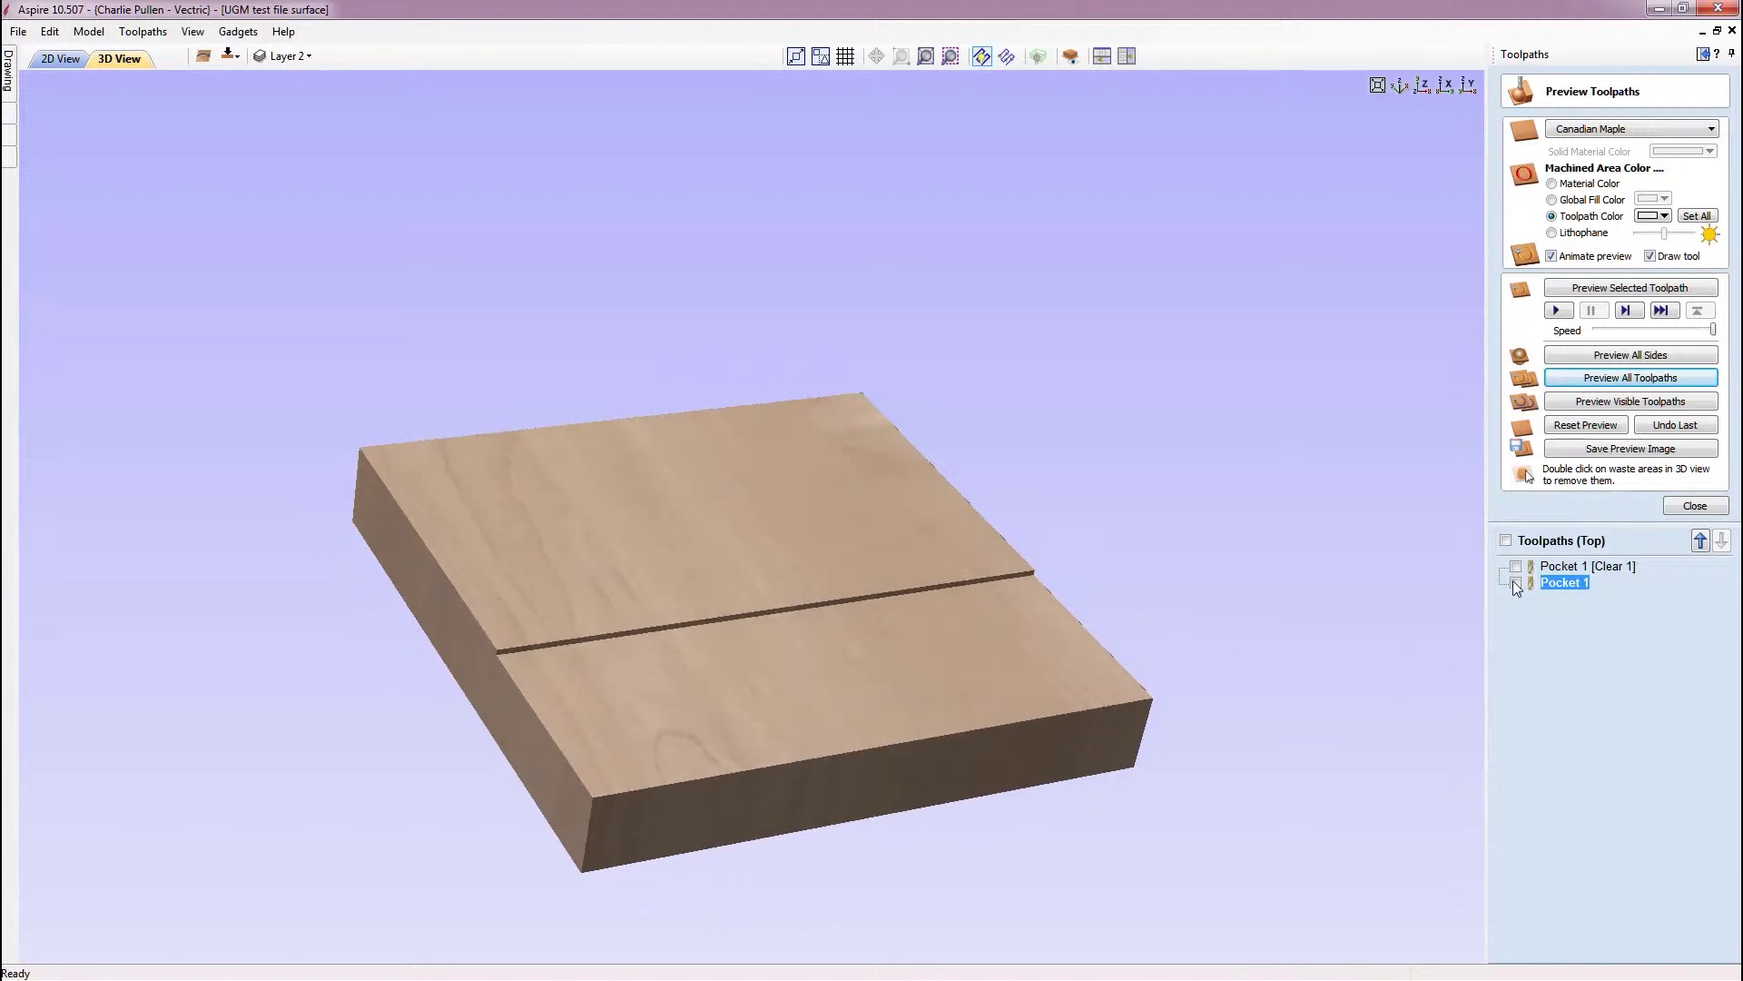
Show all toolpaths again, reset the machining preview and delete both Pocket 1 toolpaths
left_click(1506, 540)
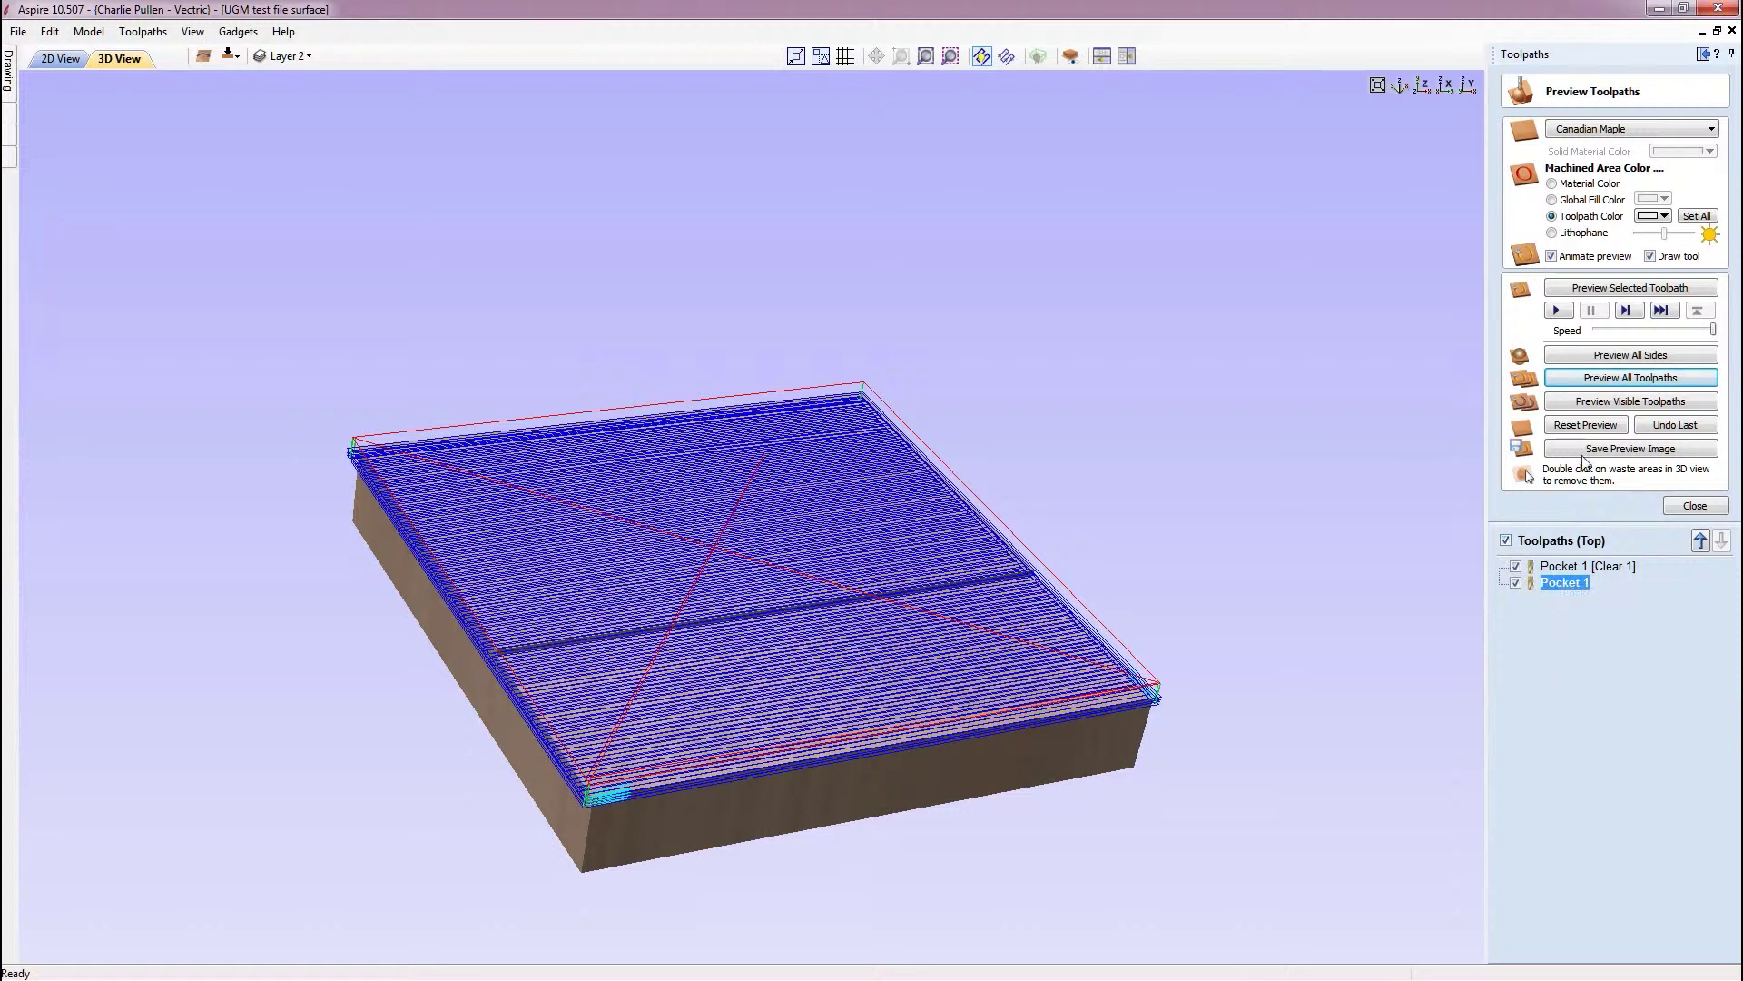
left_click(1609, 433)
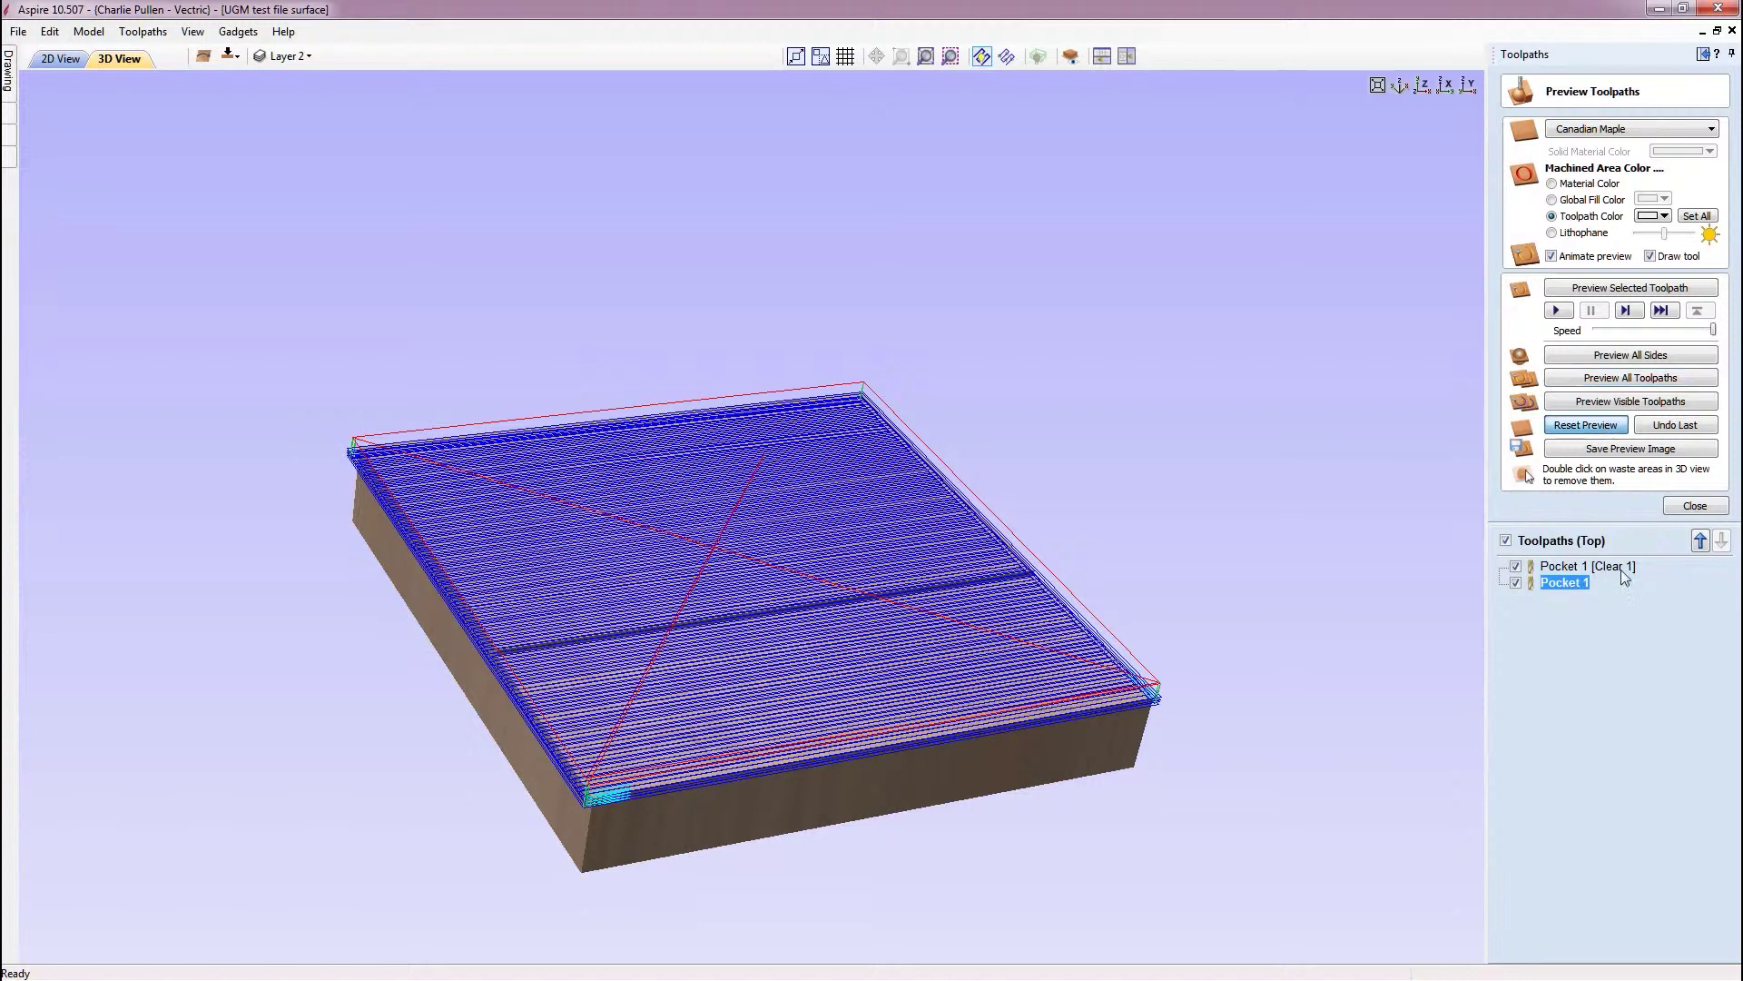
right_click(1591, 569)
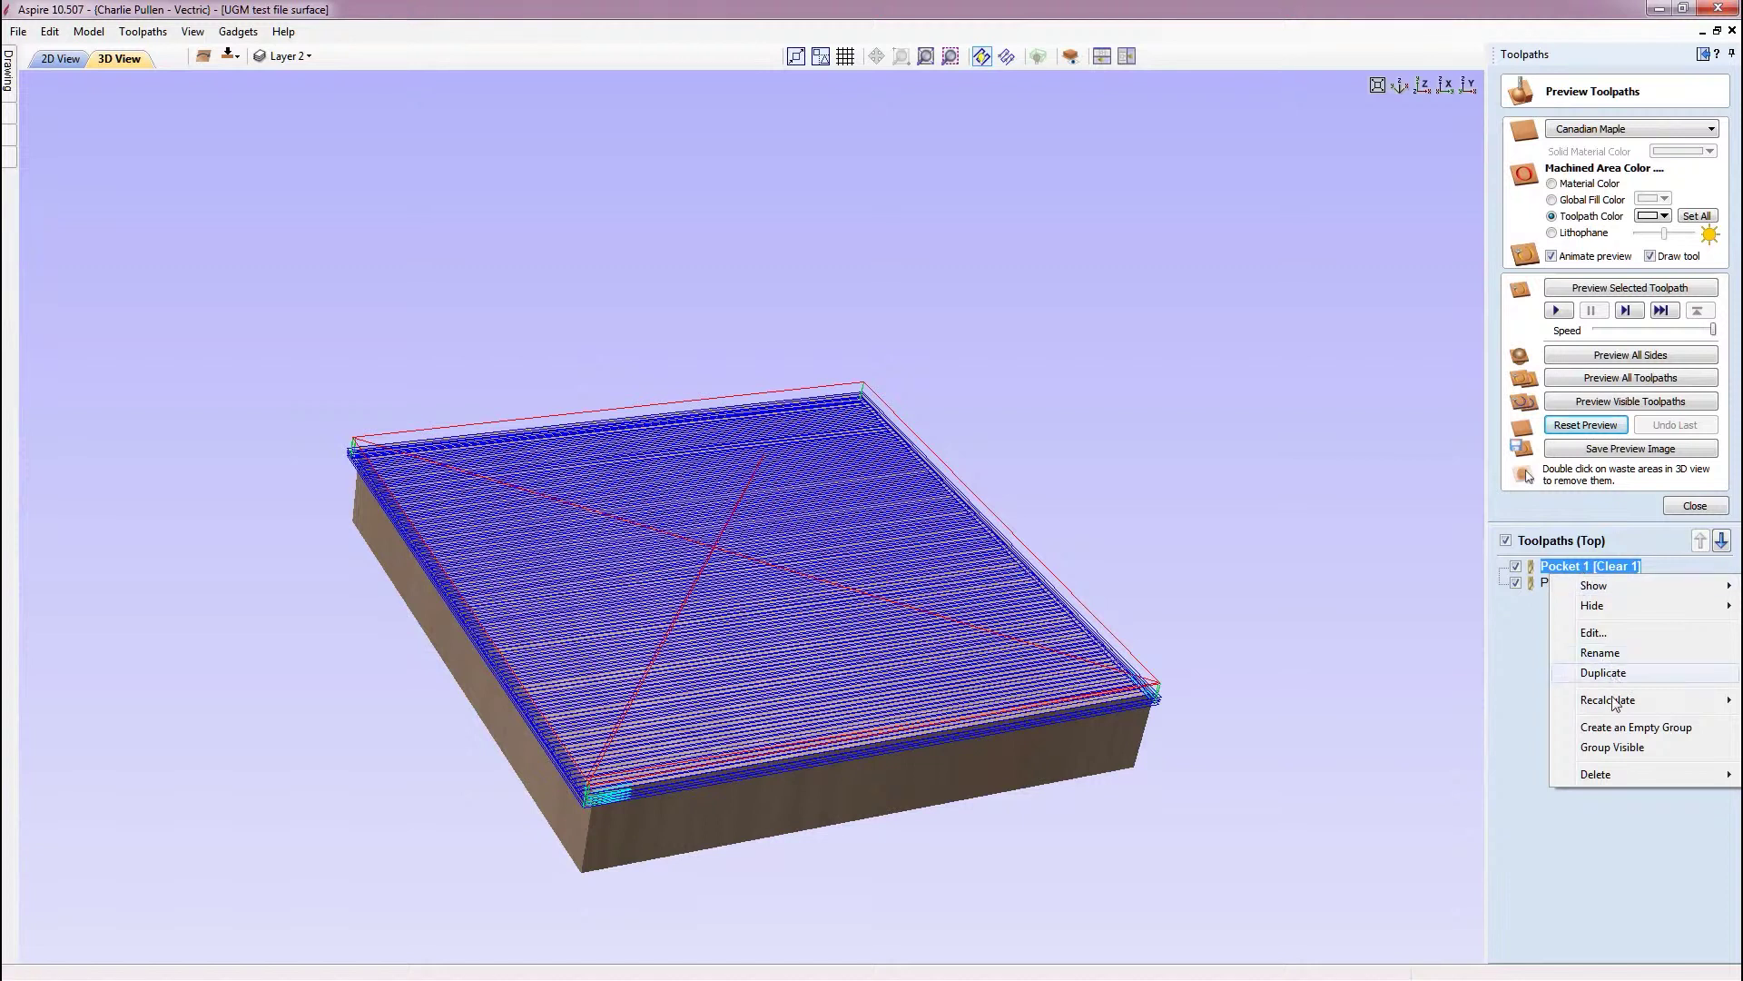
mouse_move(1609, 775)
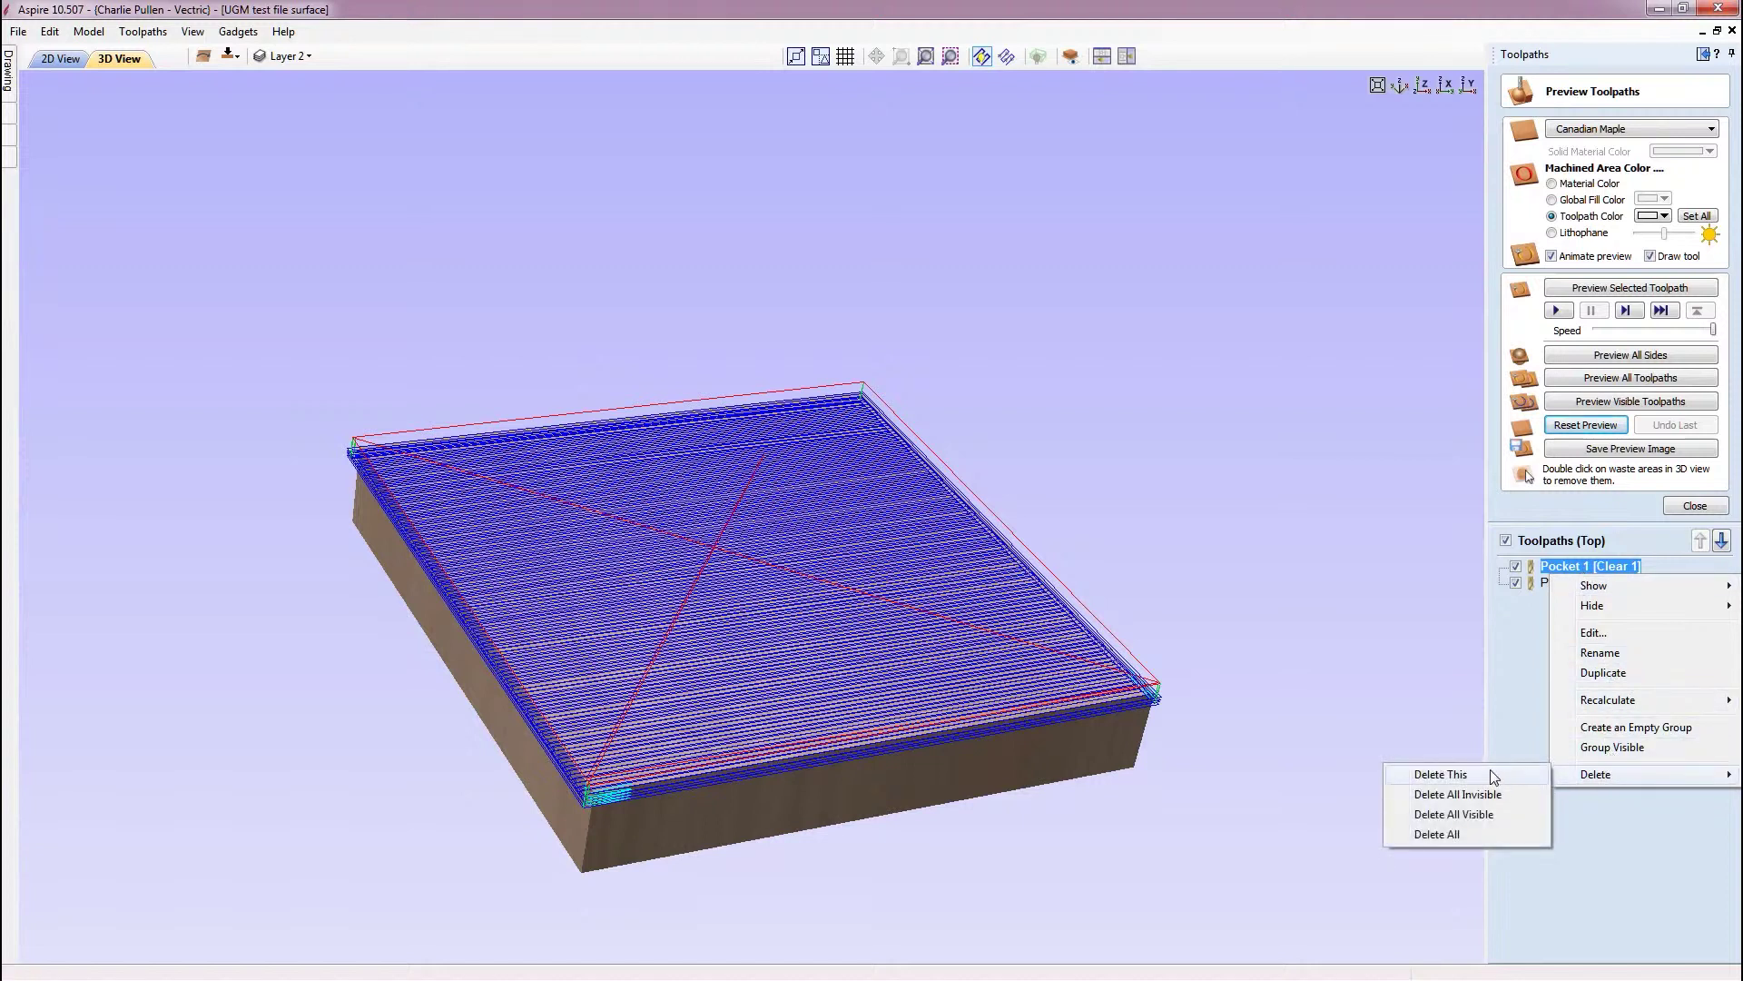
left_click(1494, 776)
right_click(1567, 570)
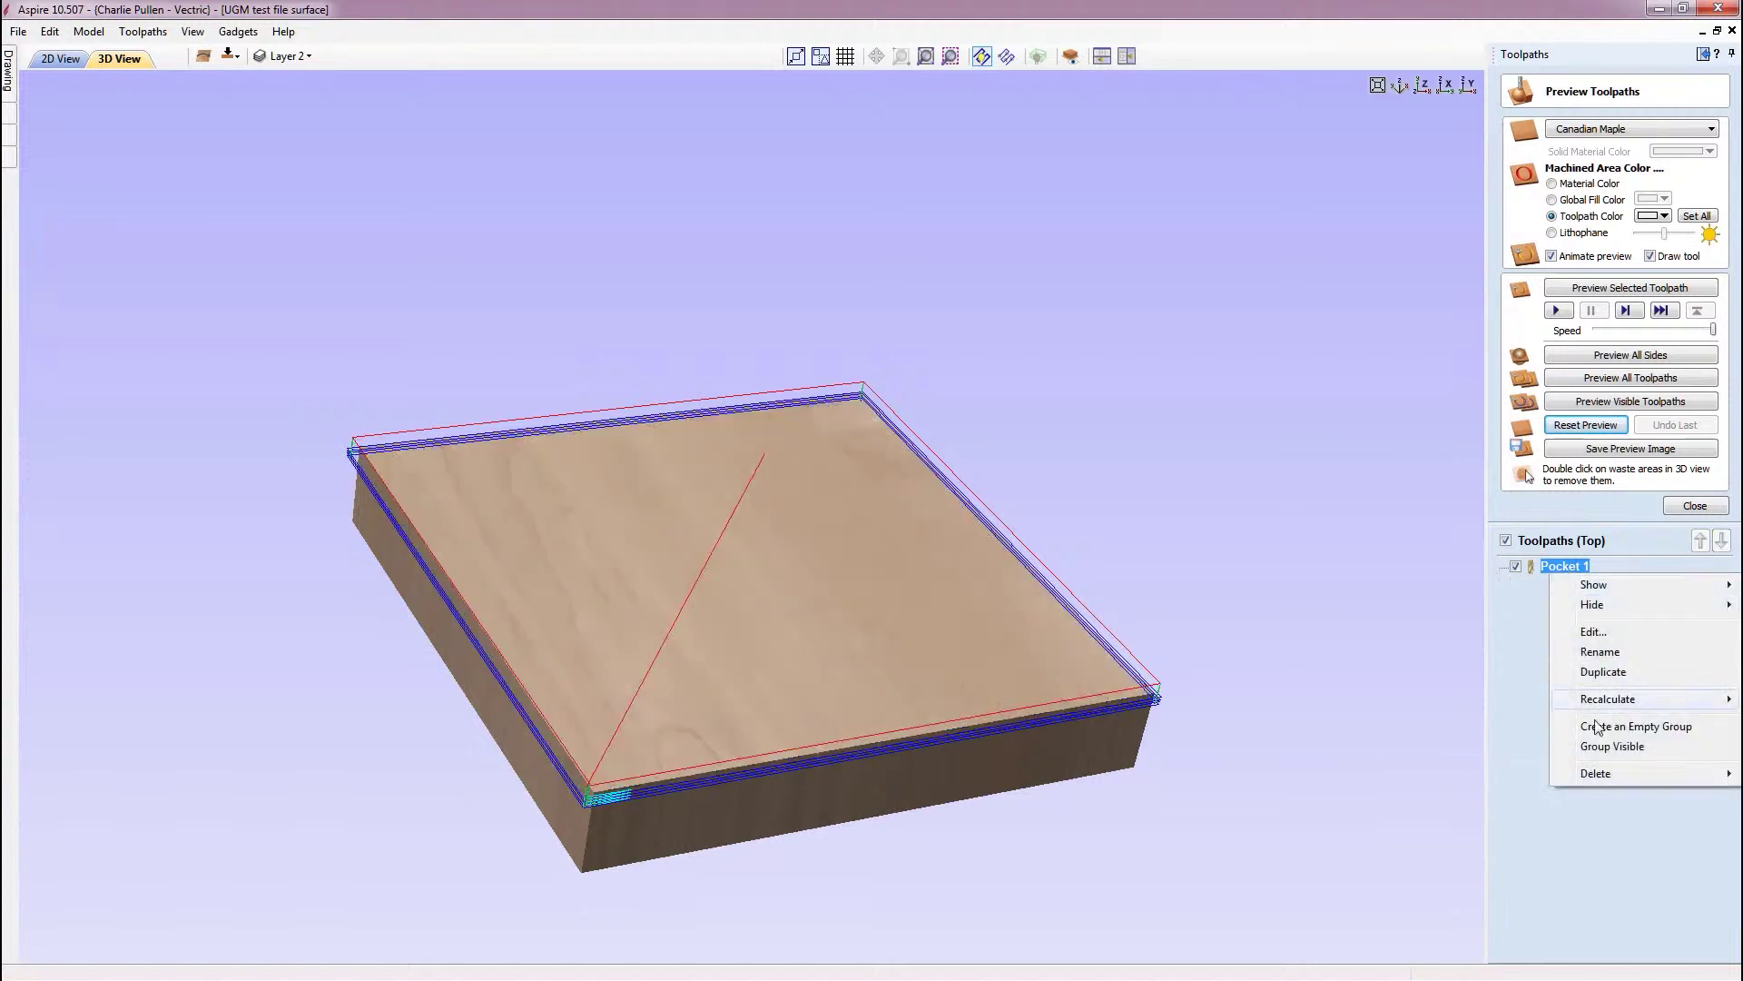
mouse_move(1599, 776)
left_click(1490, 770)
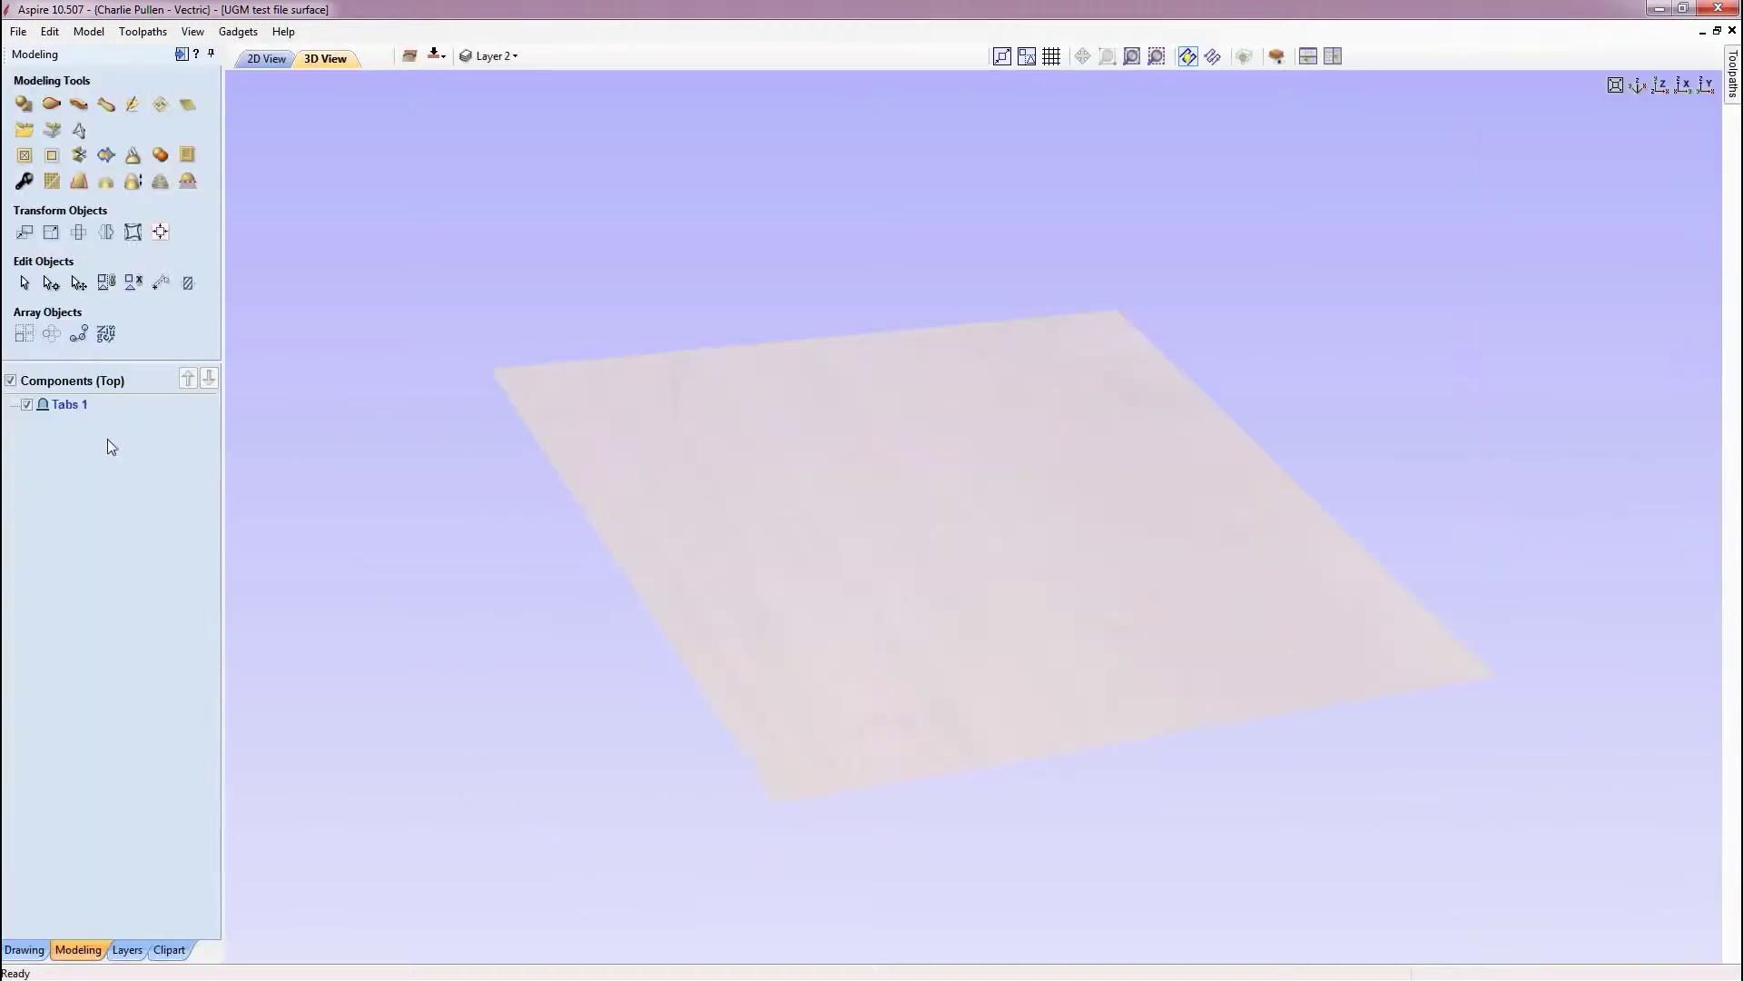
Import the marlin 3D model from the Two_Sided_Marlin_FILES folder of the Aspire V10.0 tutorial files
left_click(55, 135)
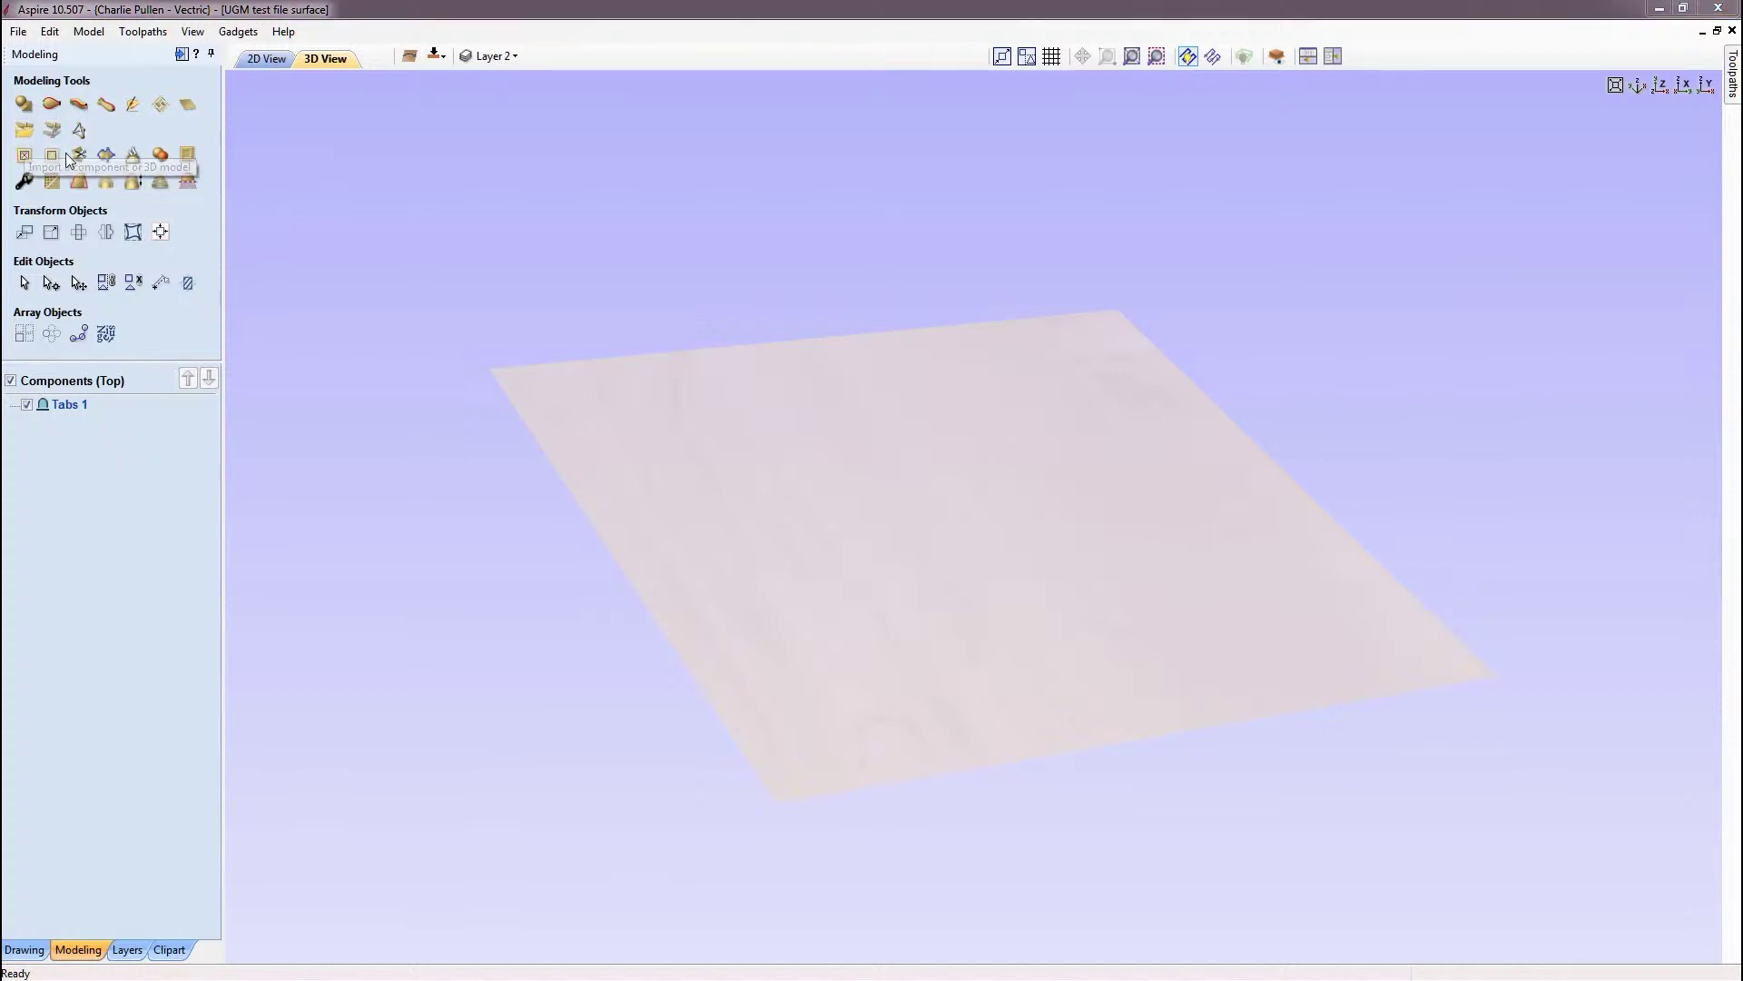
left_click(903, 302)
right_click(899, 301)
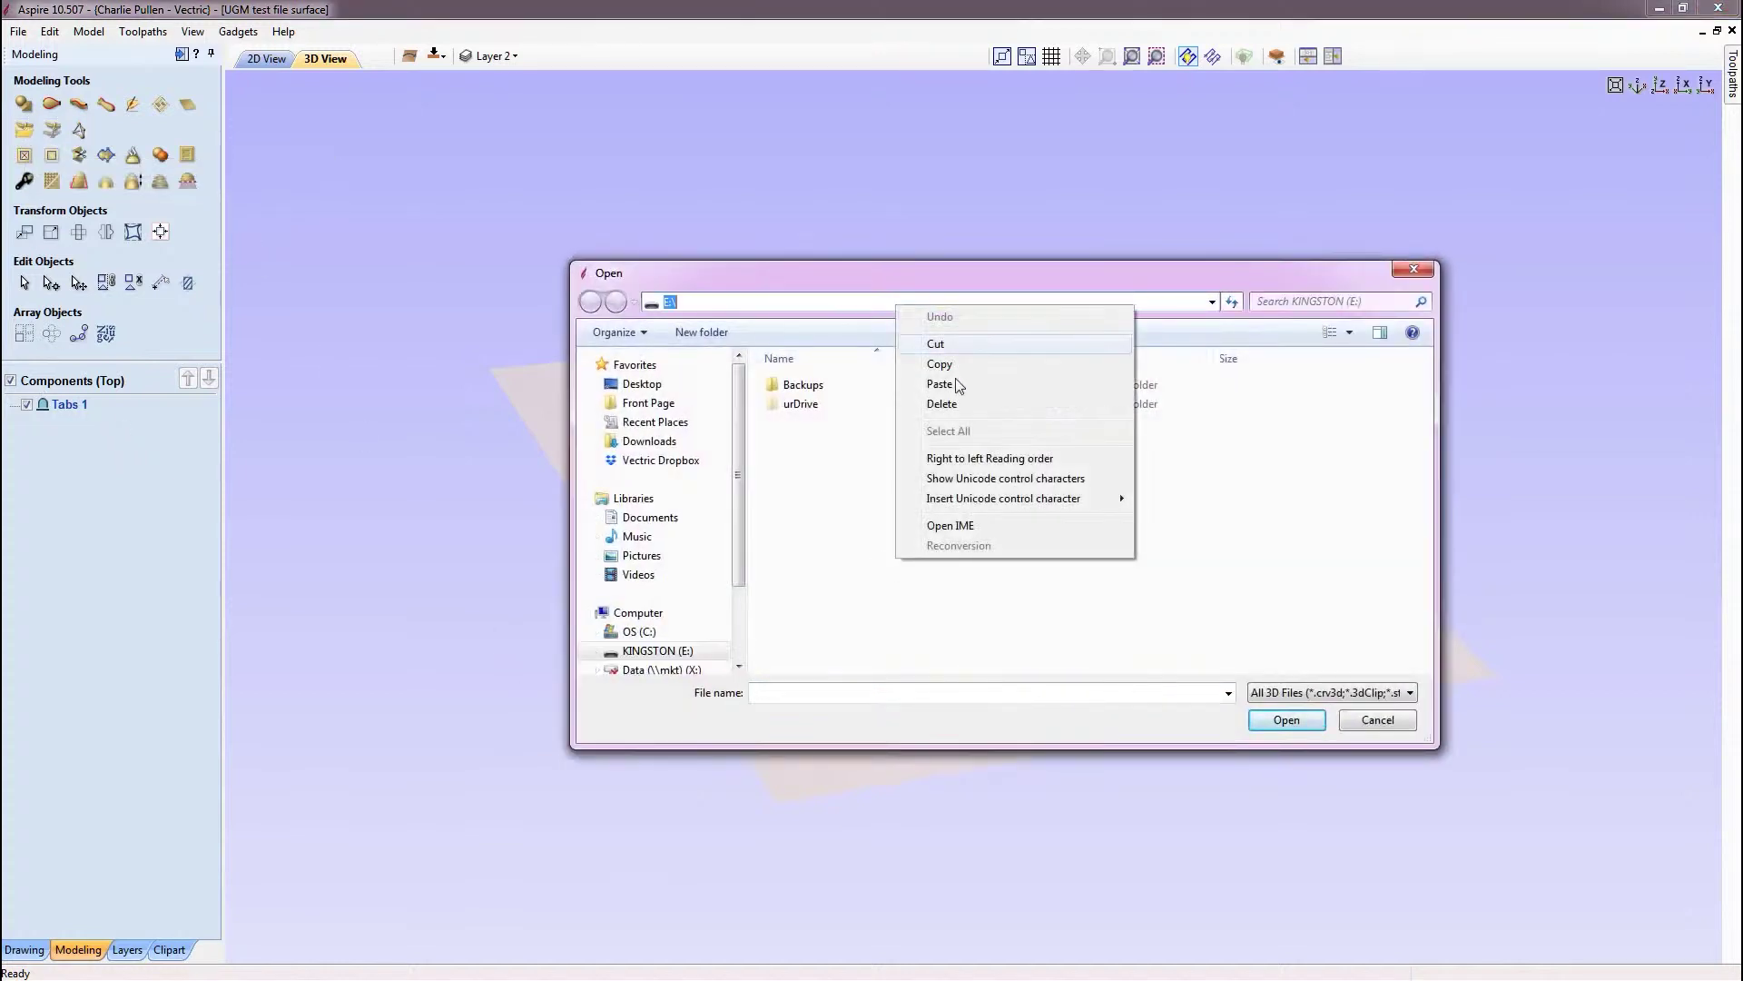
left_click(958, 379)
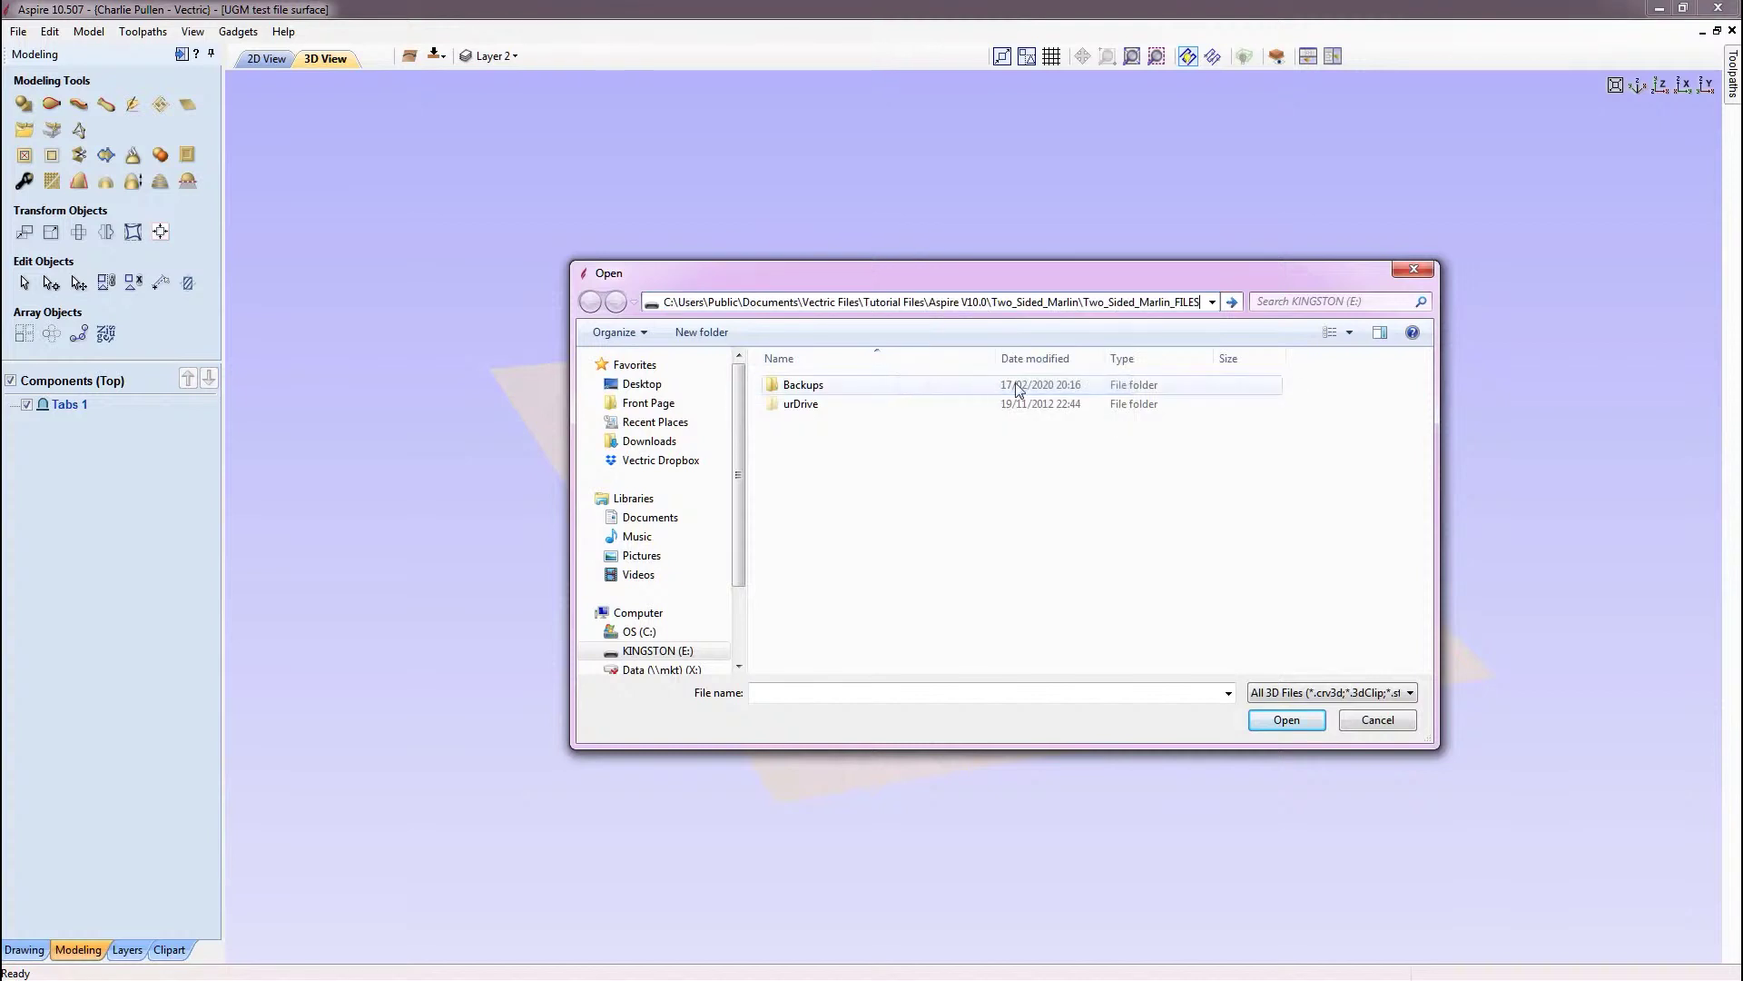
left_click(1301, 721)
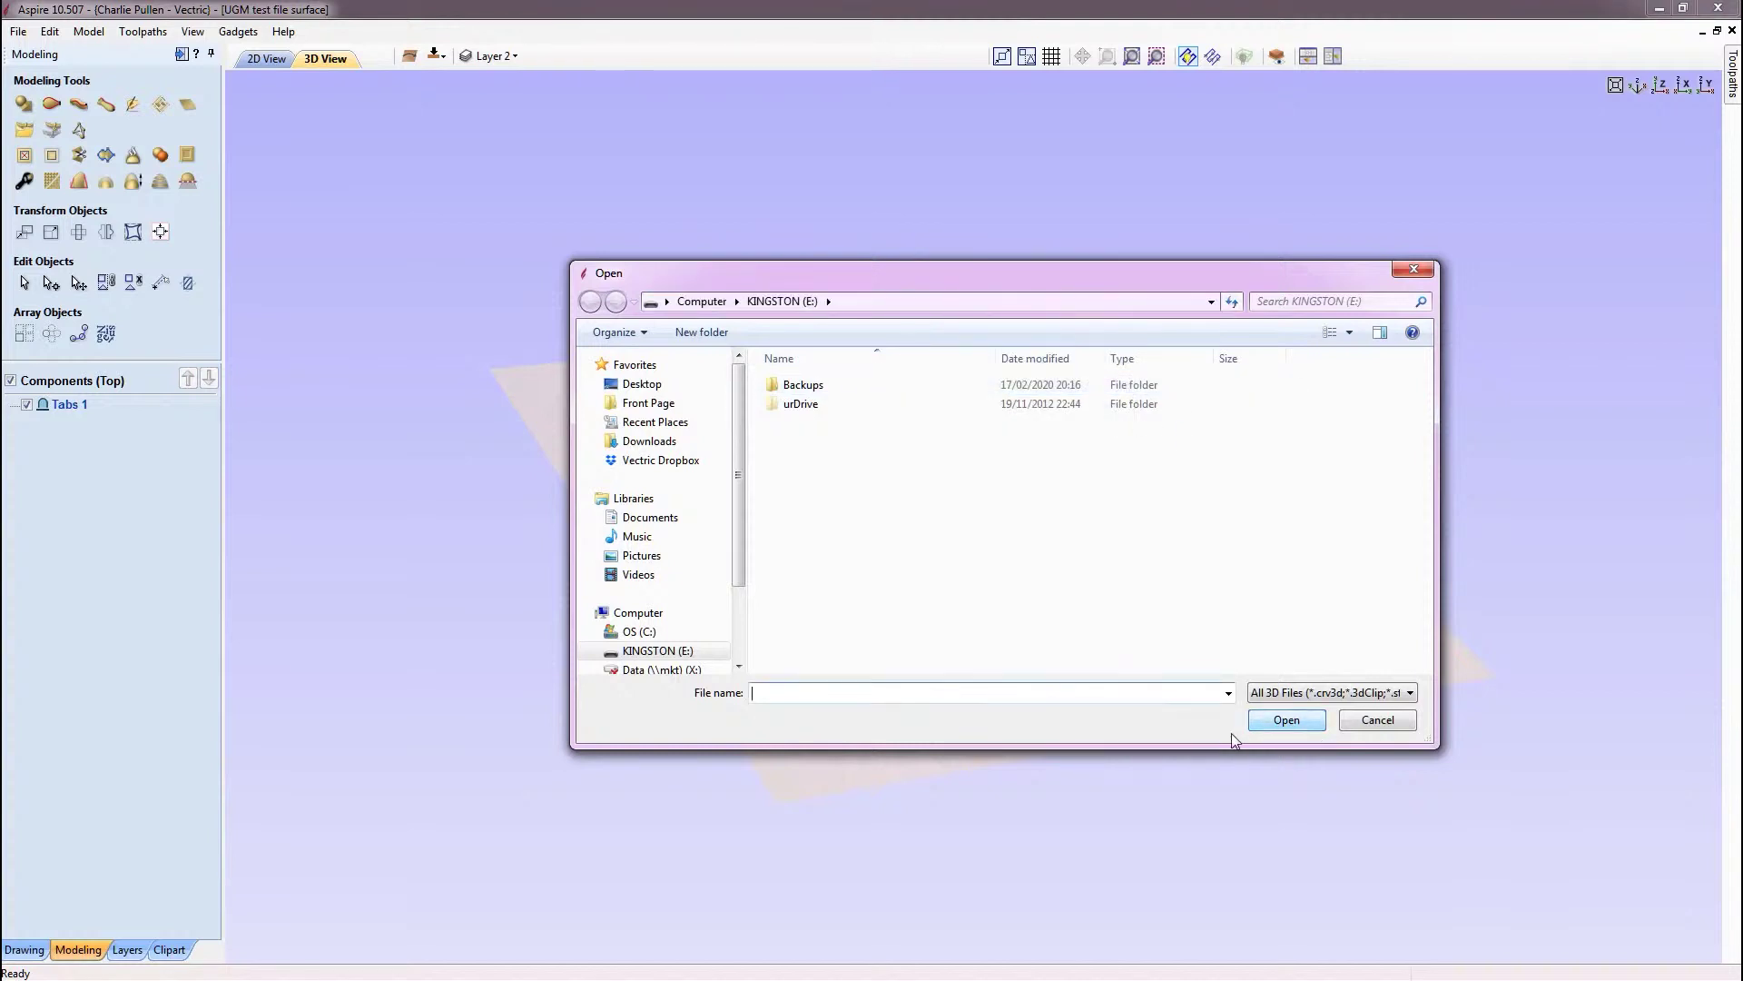
left_click(1122, 303)
right_click(1119, 305)
left_click(1204, 386)
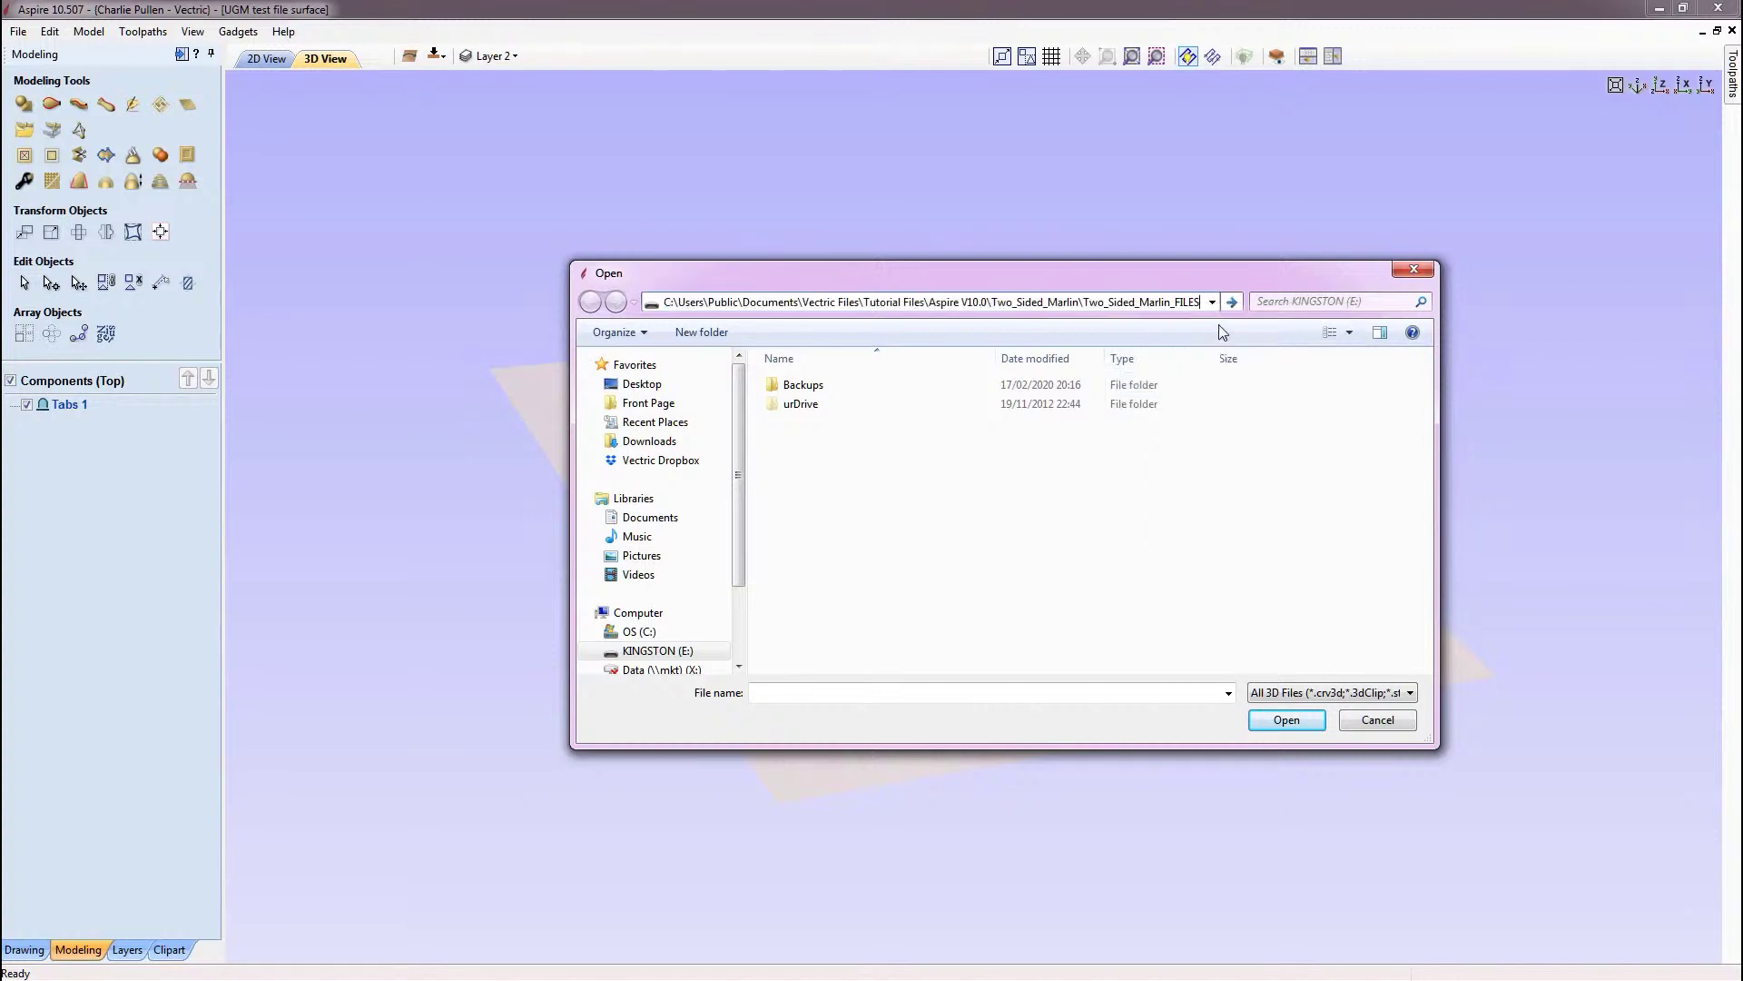
left_click(1231, 301)
double_click(794, 386)
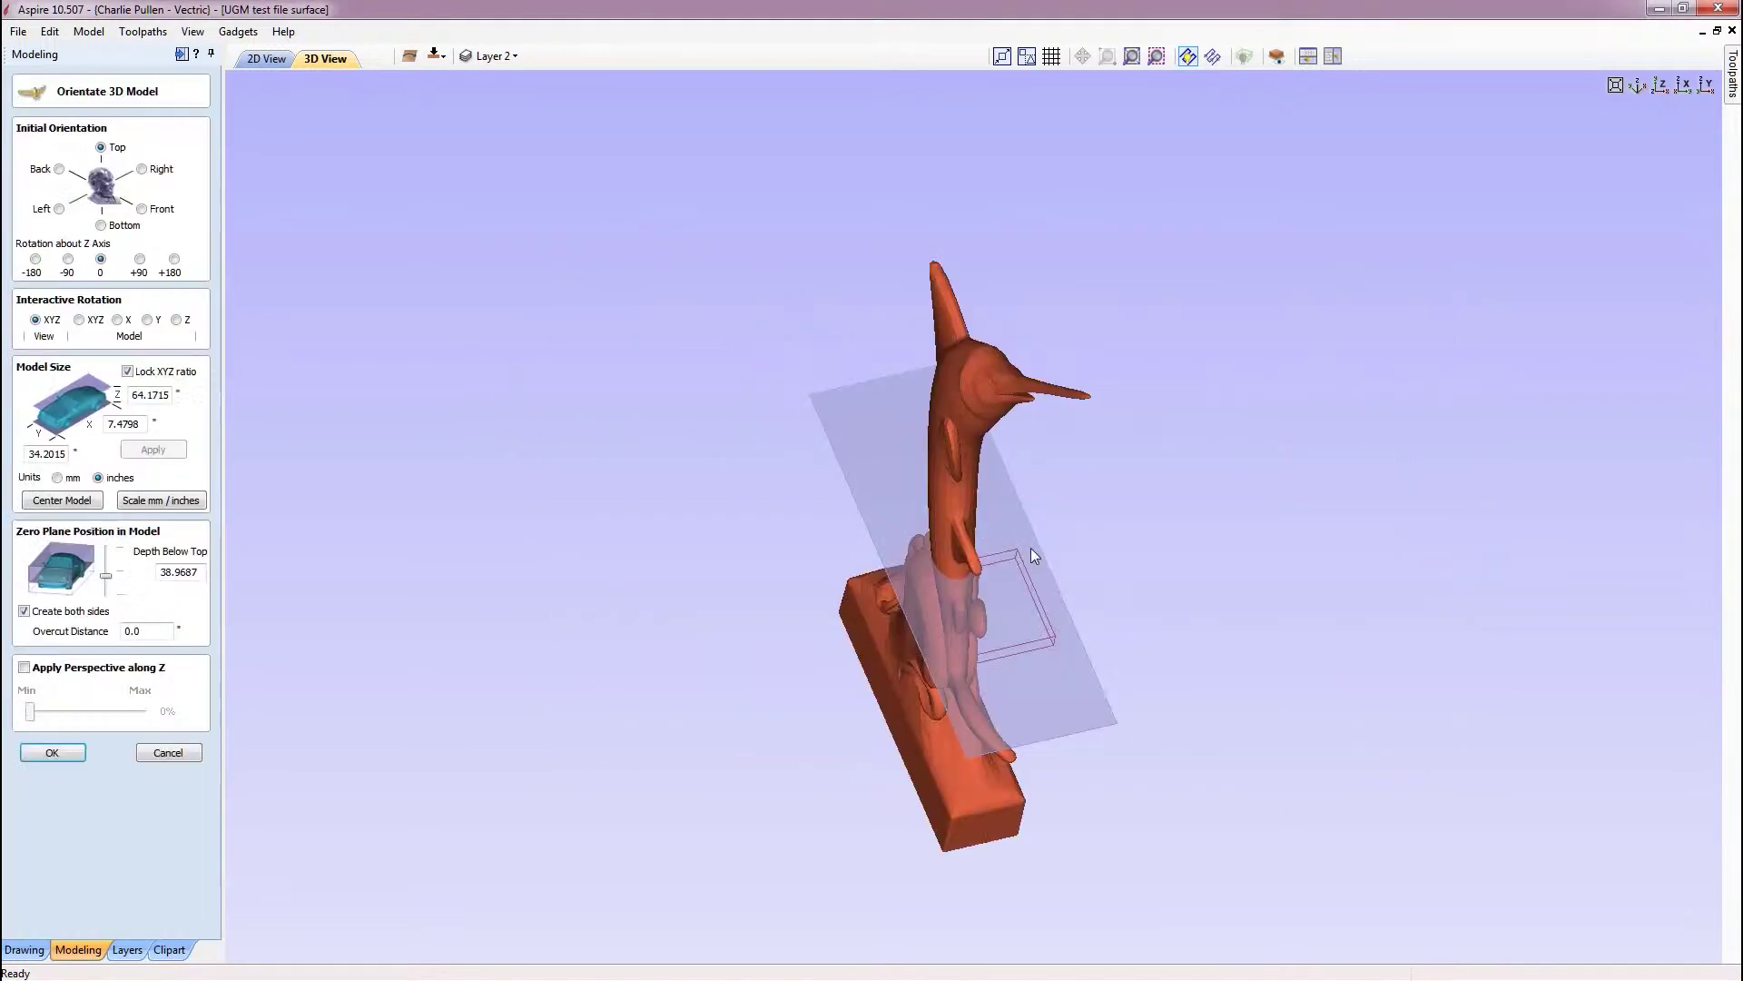
Examine the imported marlin model and its zero plane from several angles
left_click_drag(1031, 548, 967, 628)
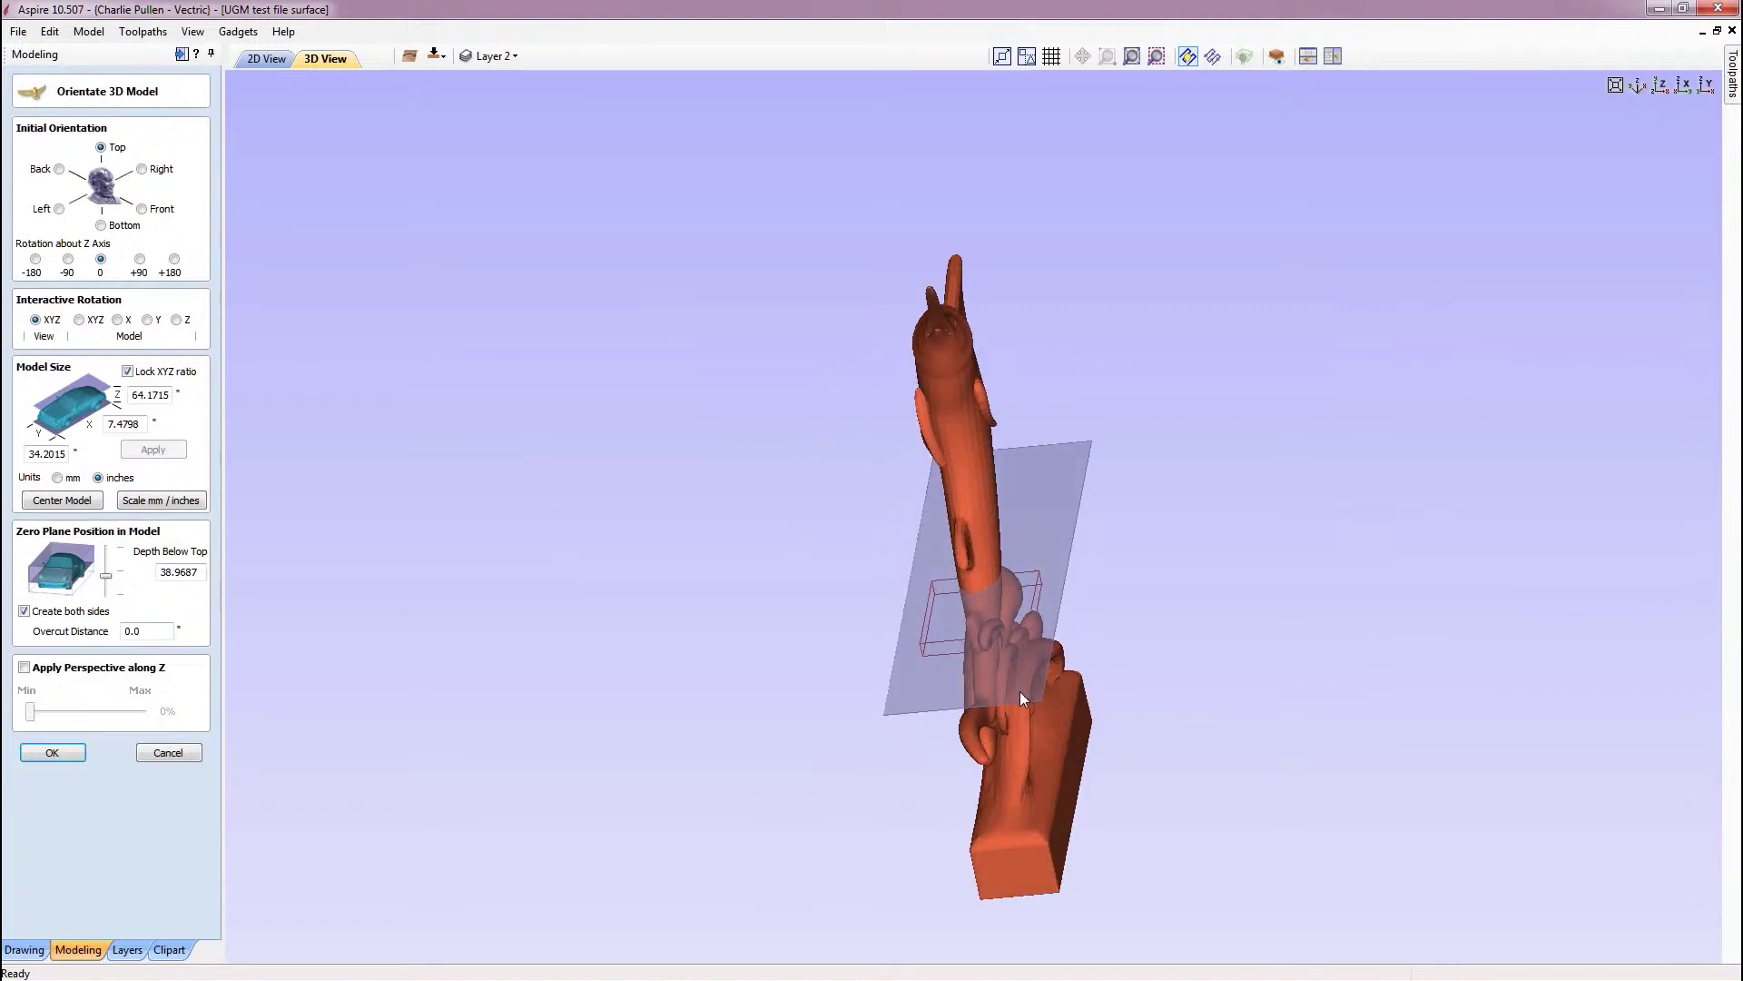
left_click_drag(1059, 786, 886, 672)
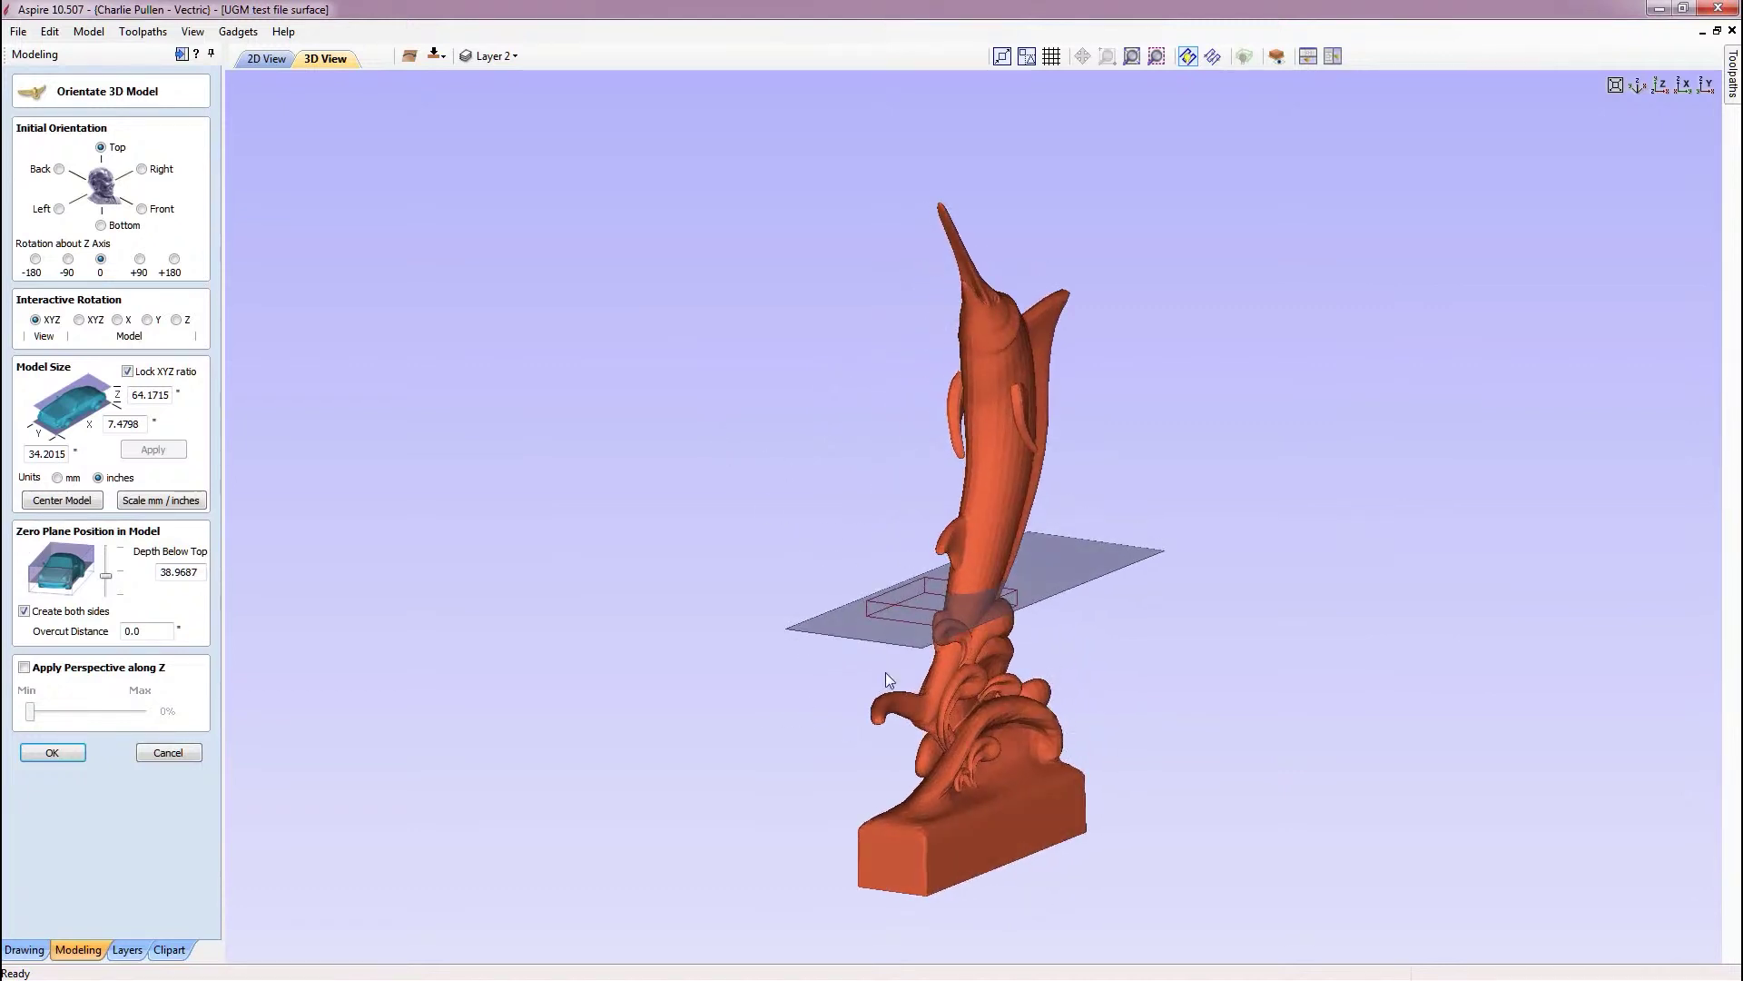
left_click_drag(863, 599, 1370, 633)
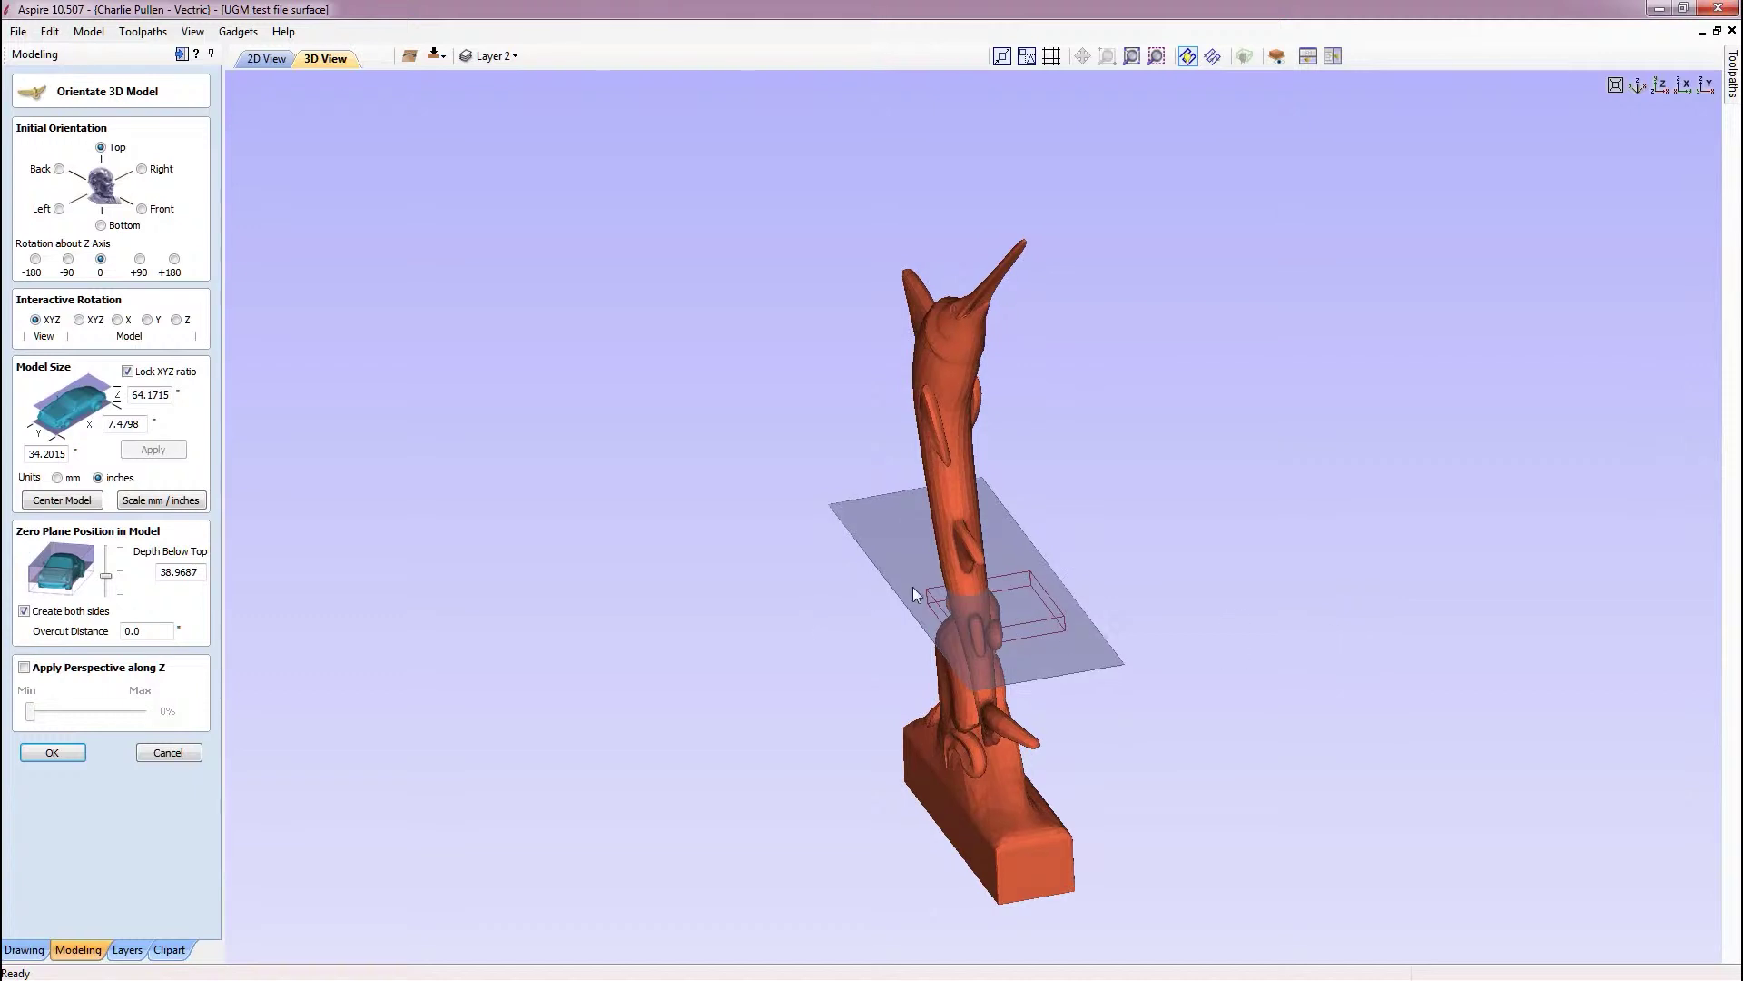
left_click_drag(918, 591, 1244, 627)
left_click_drag(856, 591, 723, 689)
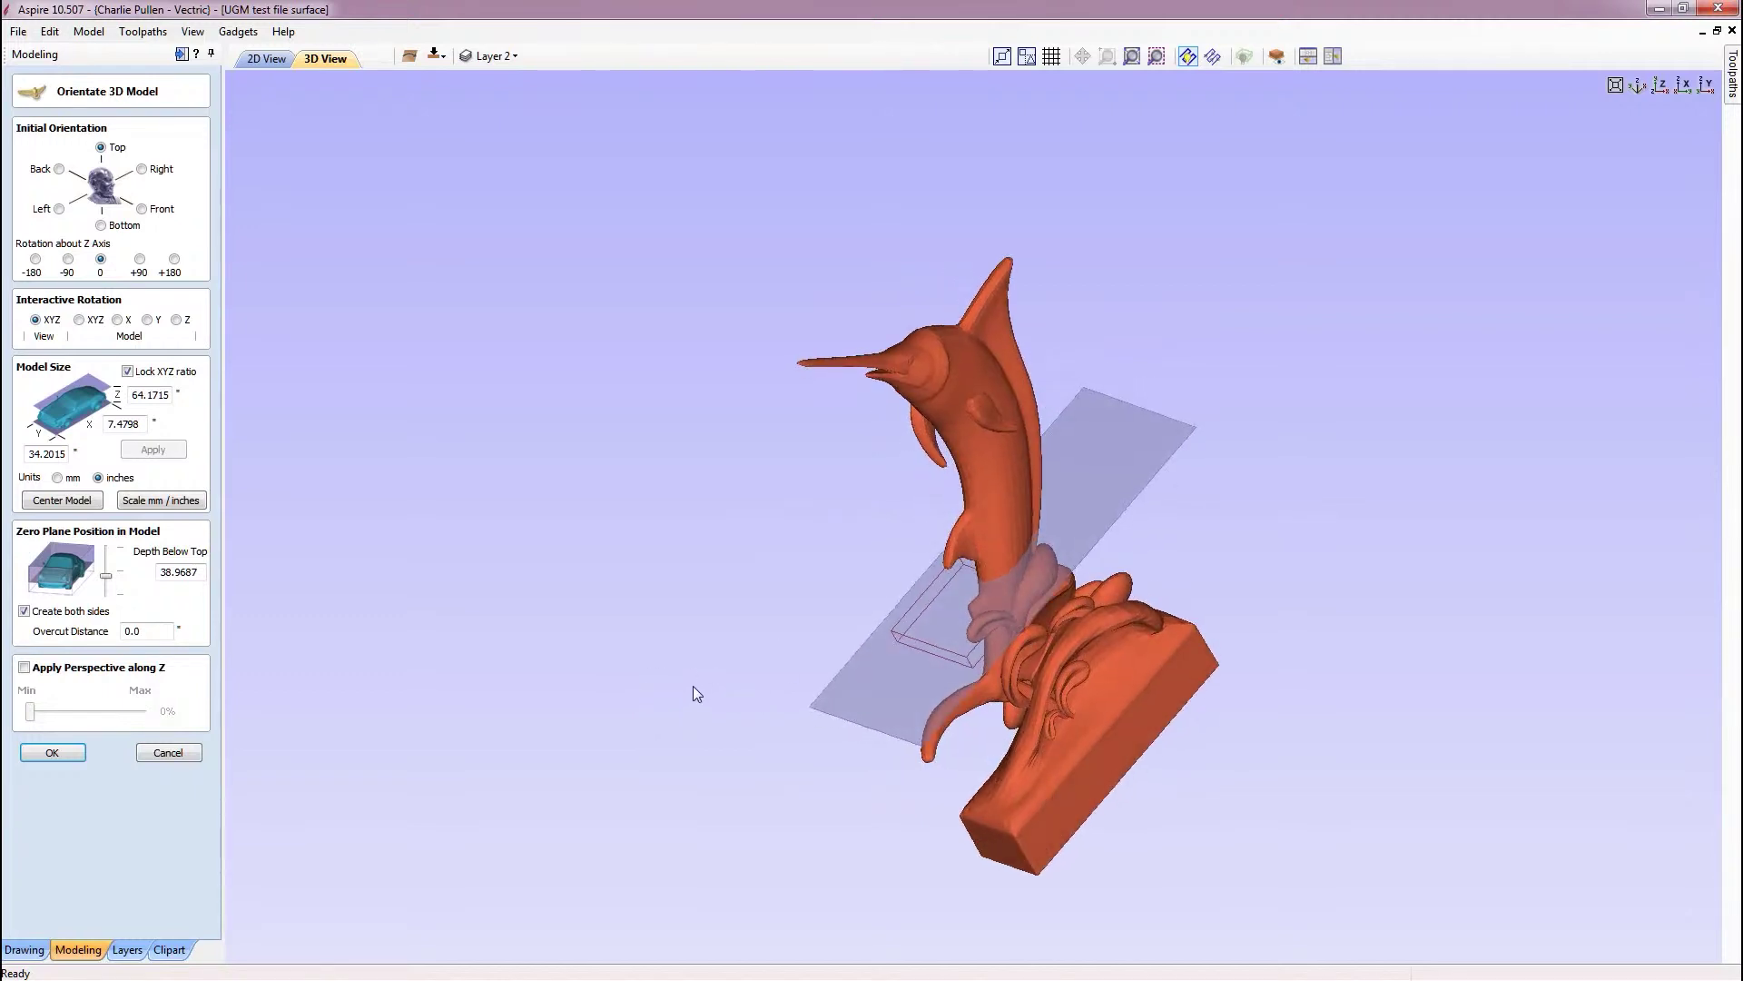
Accept the marlin model's orientation with both sides created and examine the resulting top-side relief on the modeling plane
left_click(165, 172)
key("Return")
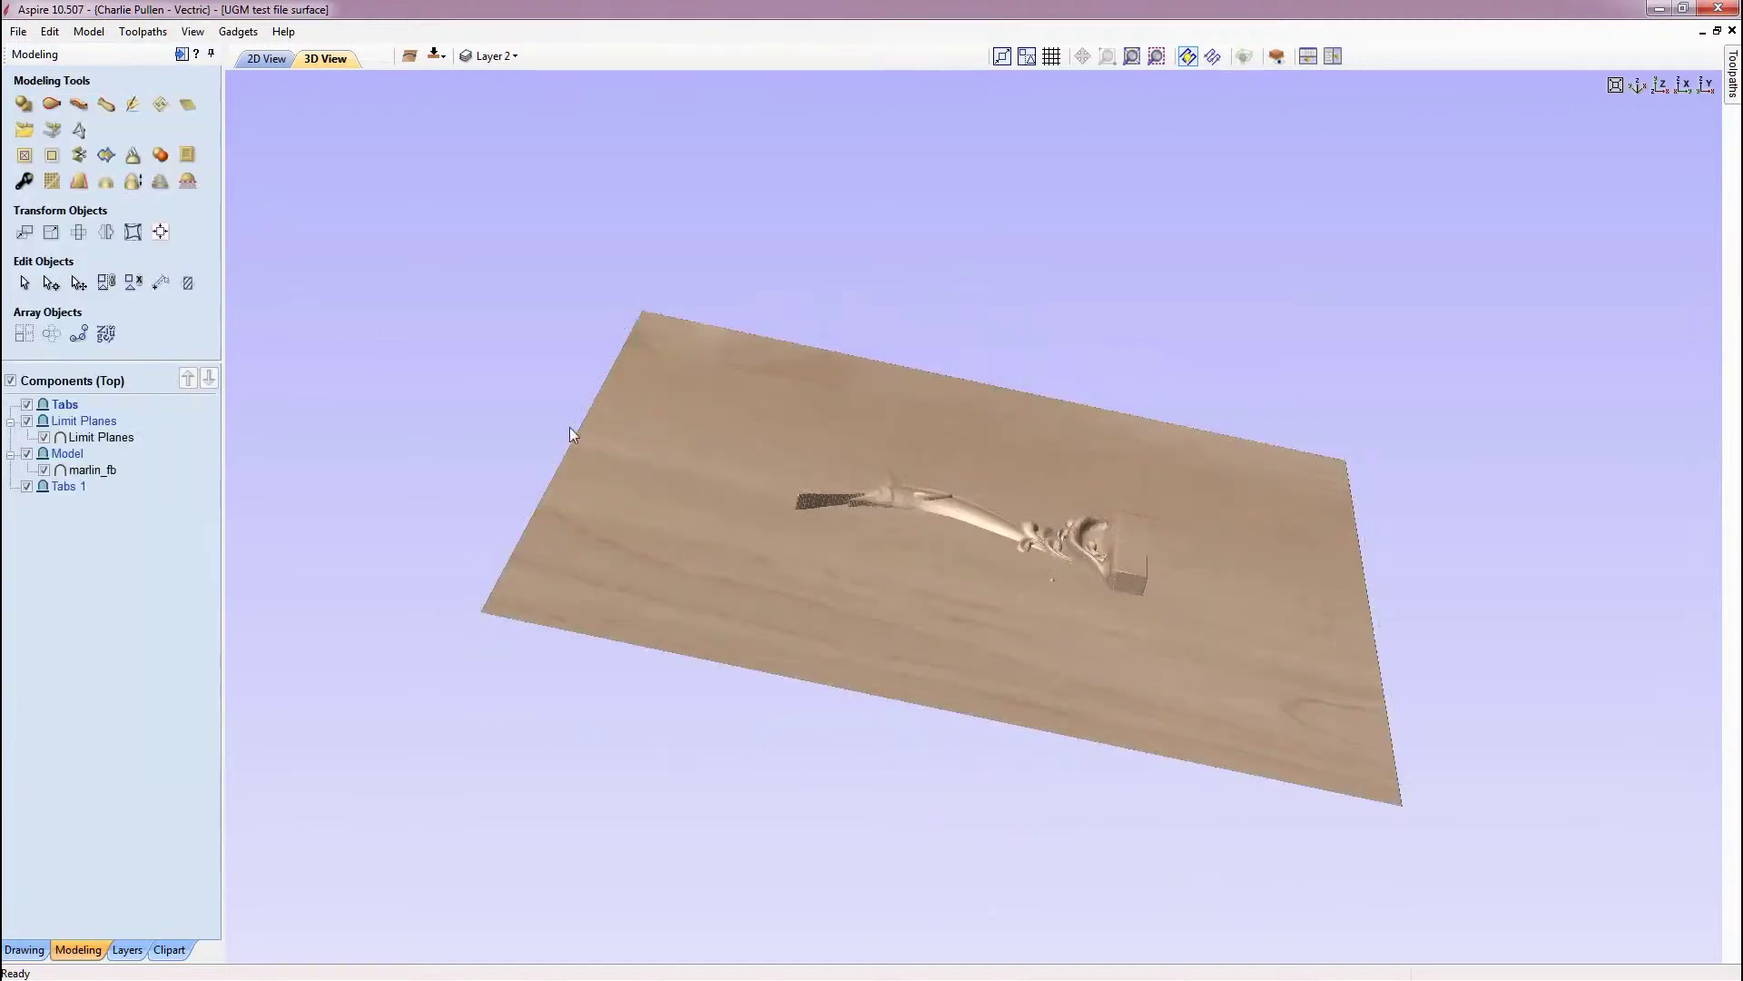
left_click_drag(654, 517, 596, 385)
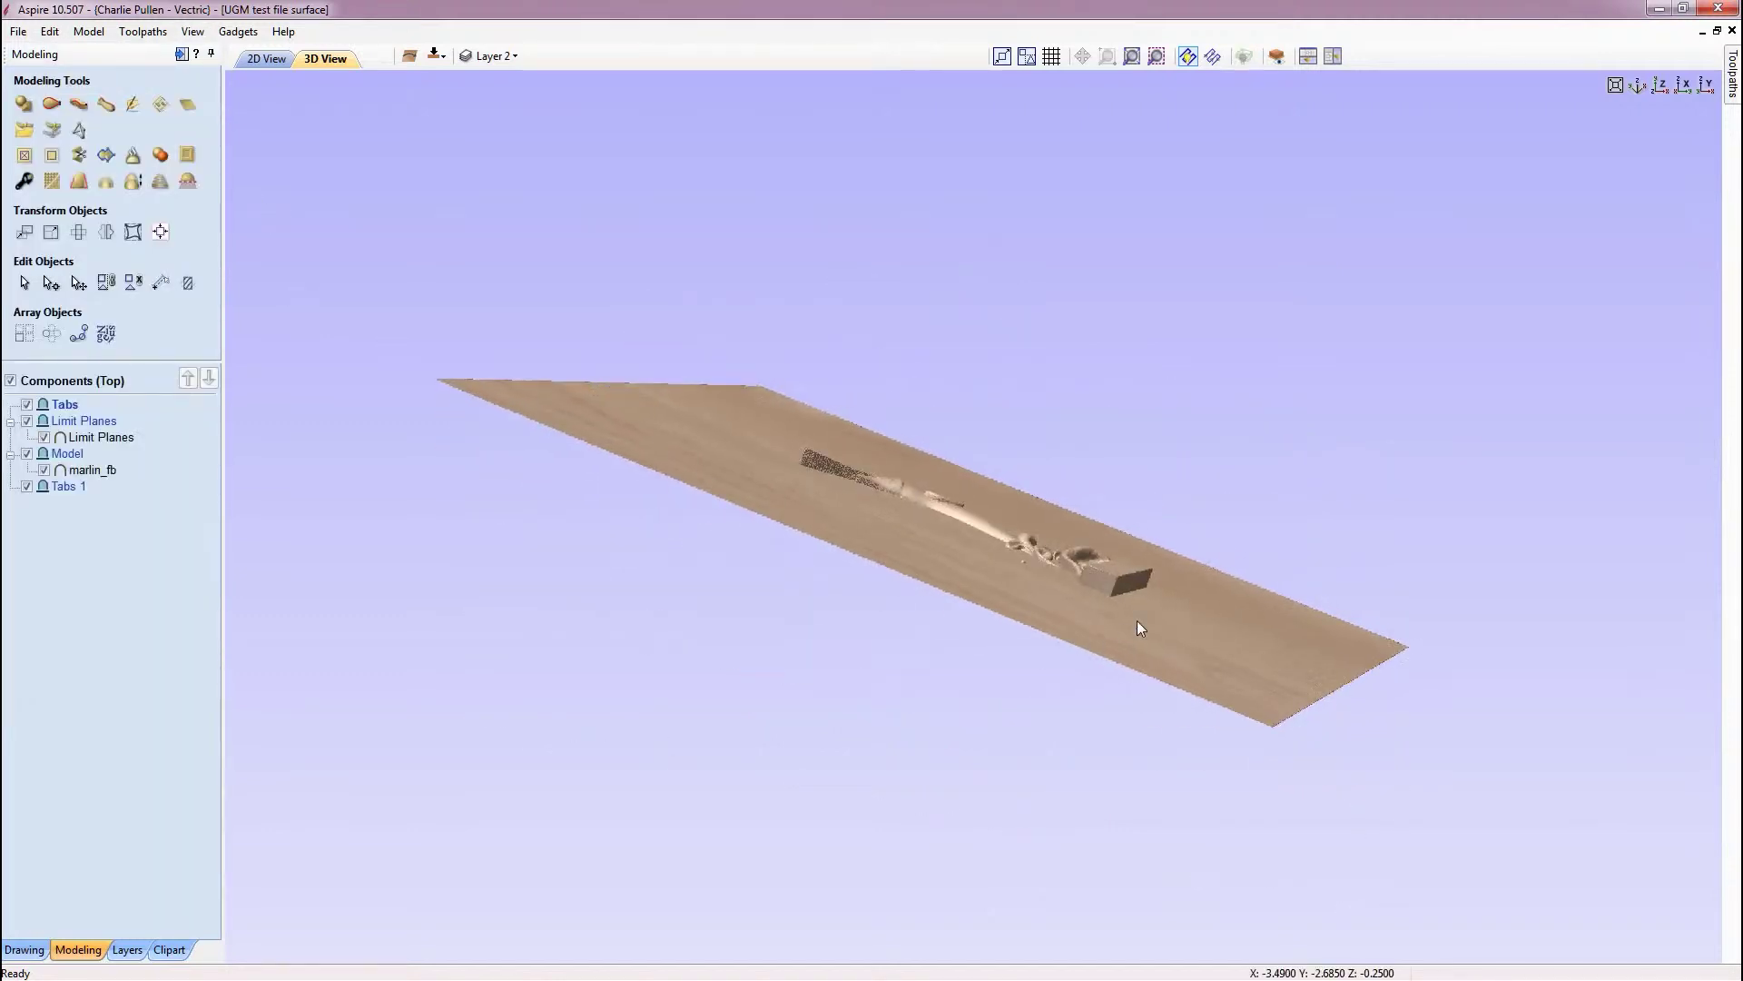
left_click_drag(1113, 690, 972, 725)
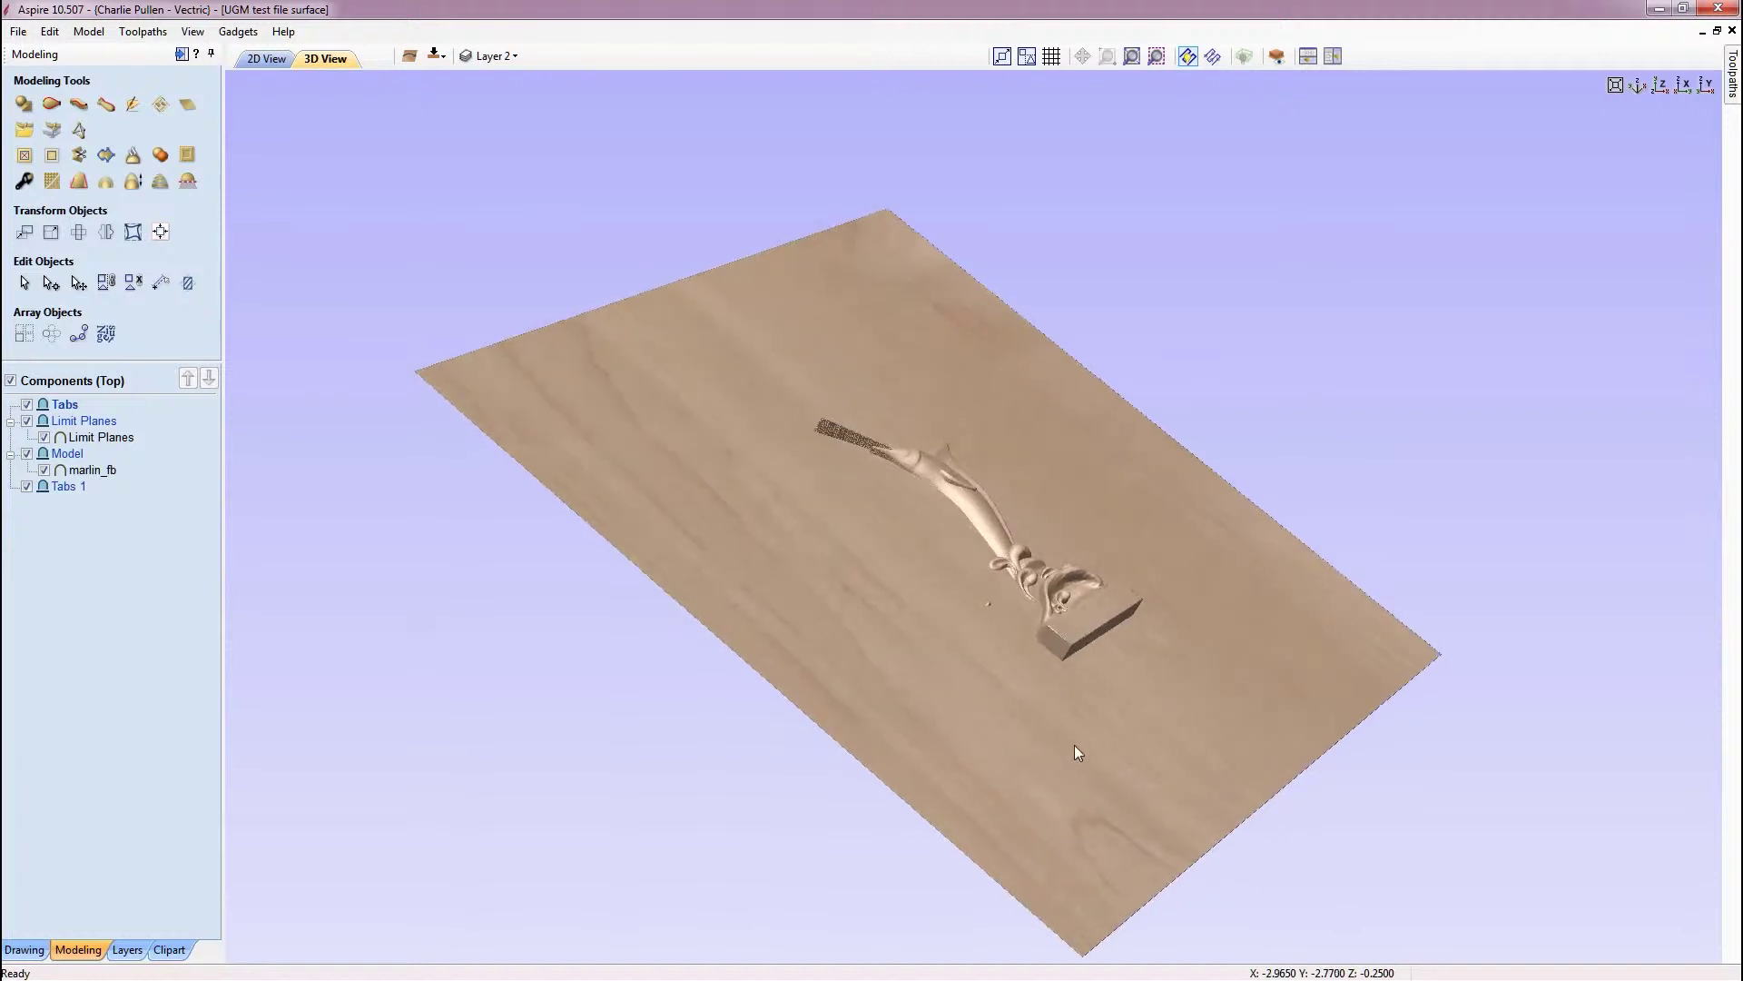
left_click_drag(829, 505, 709, 472)
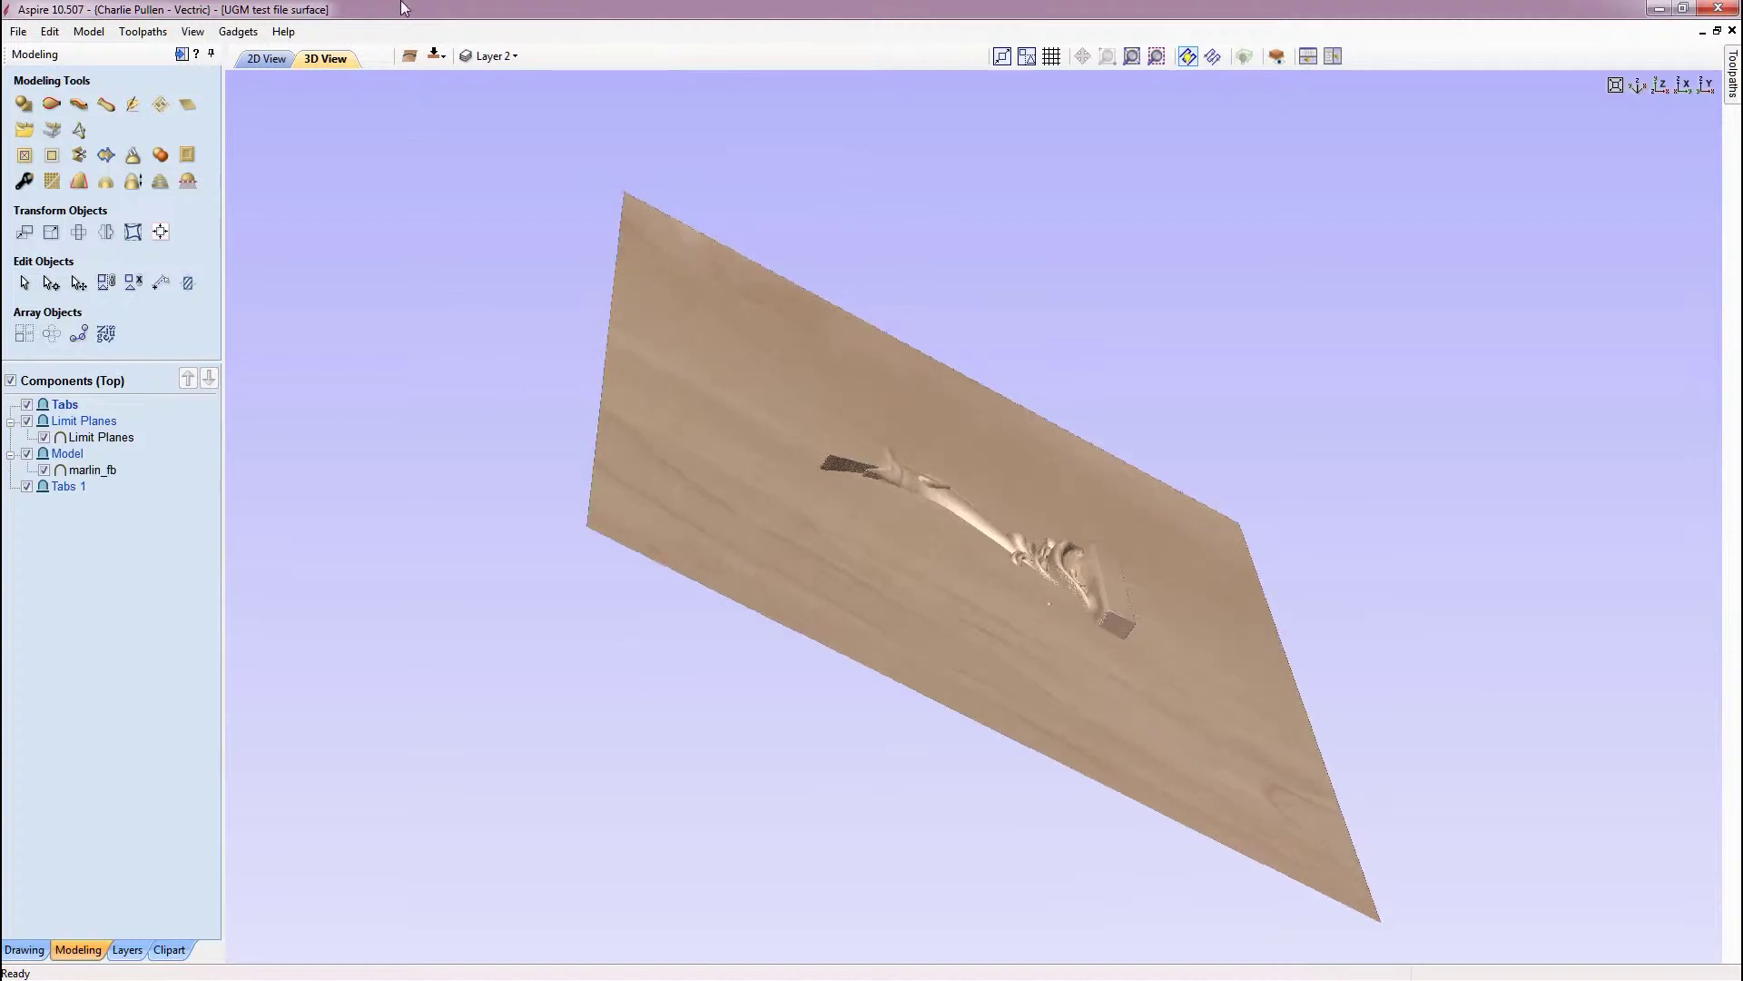
Compare the bottom and top sides of the marlin in the 3D view, including a side-on view along the X axis
left_click(435, 58)
left_click_drag(891, 615, 873, 536)
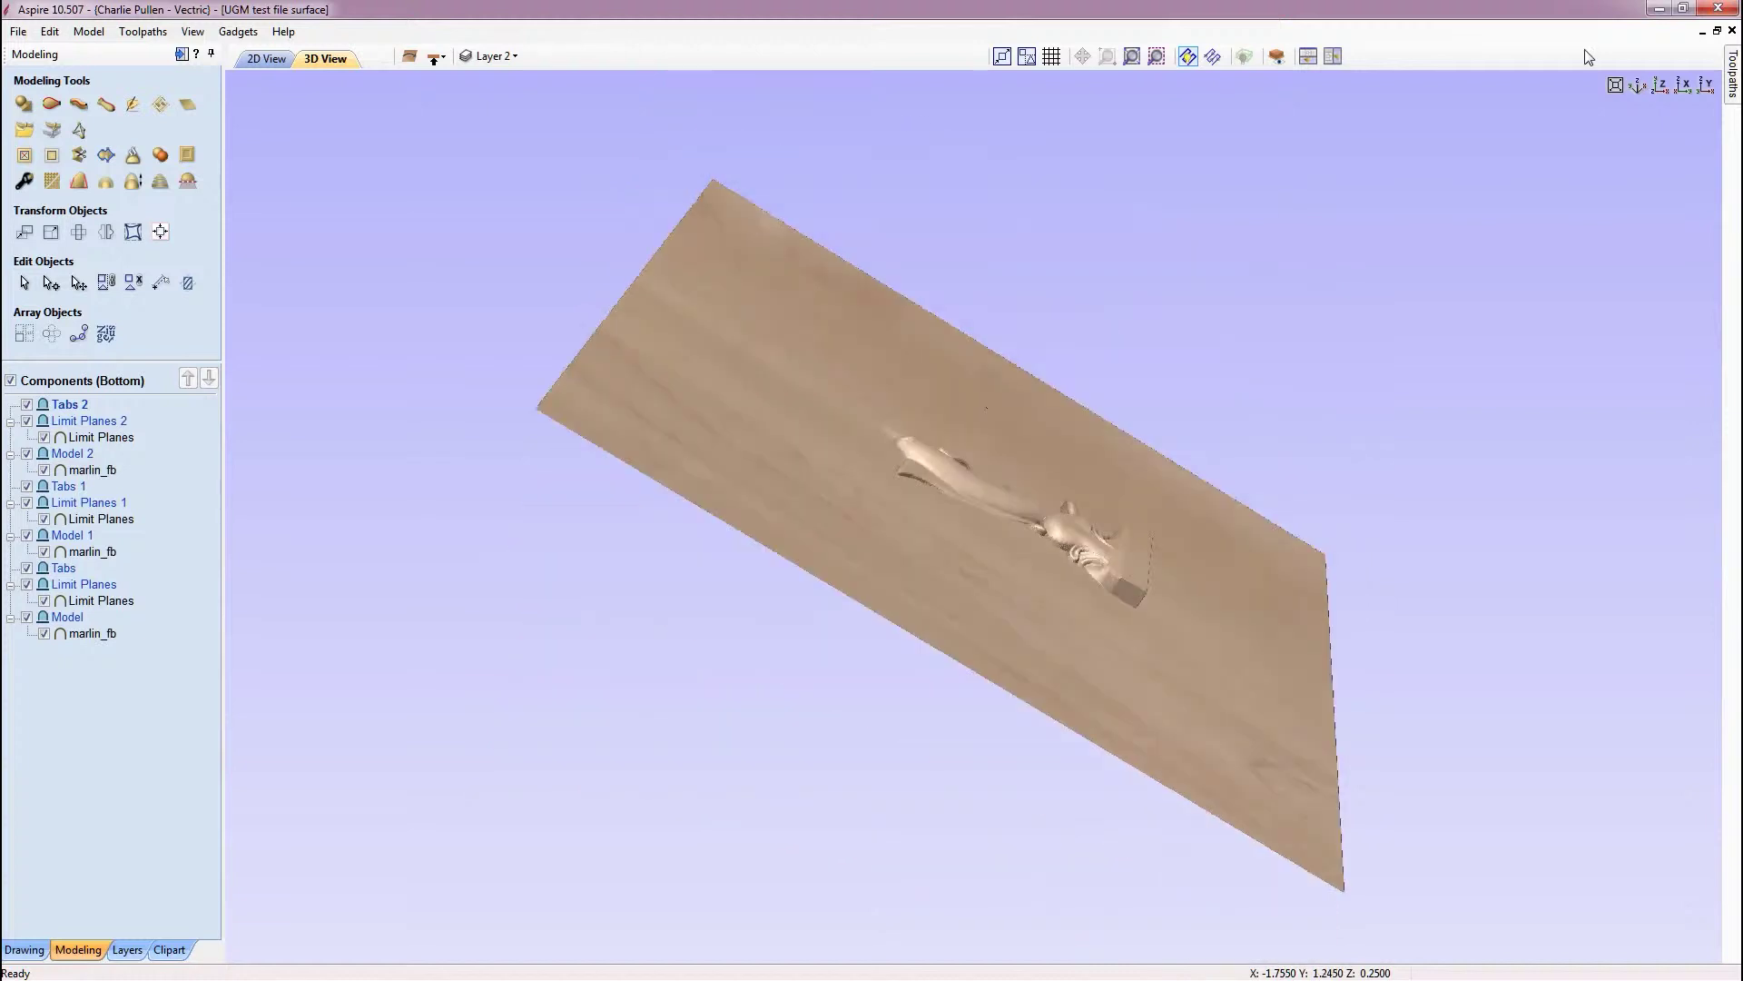
left_click(1683, 88)
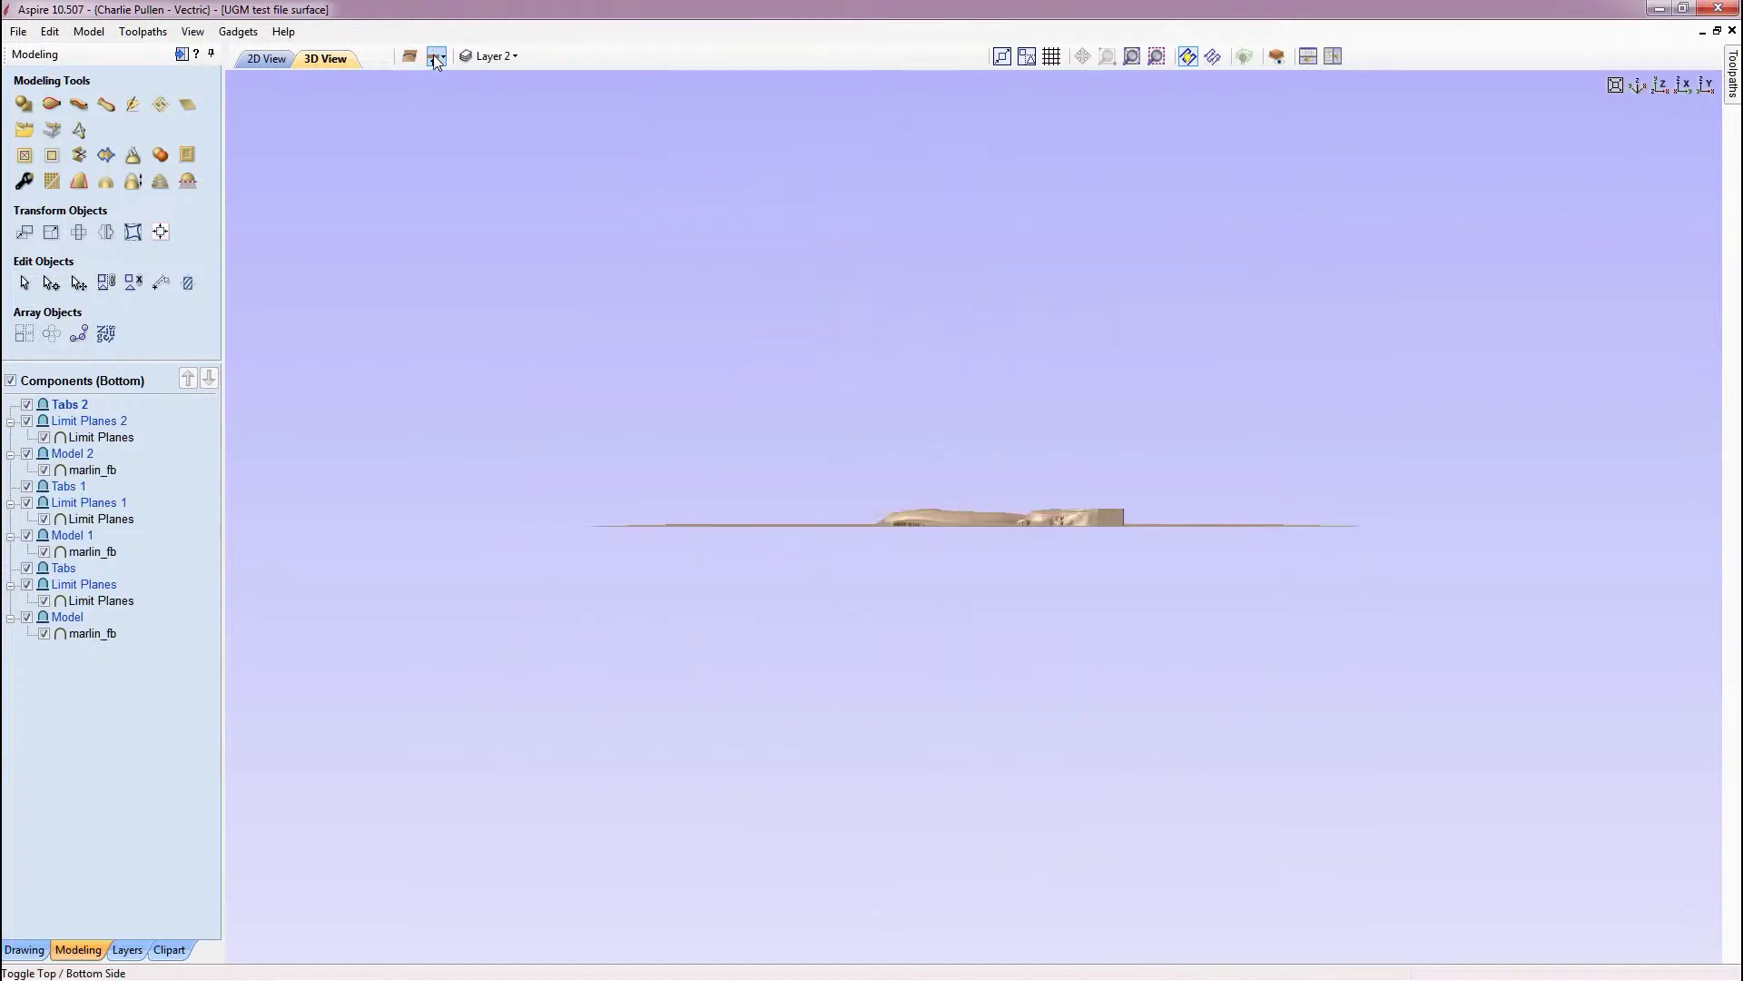
left_click(435, 58)
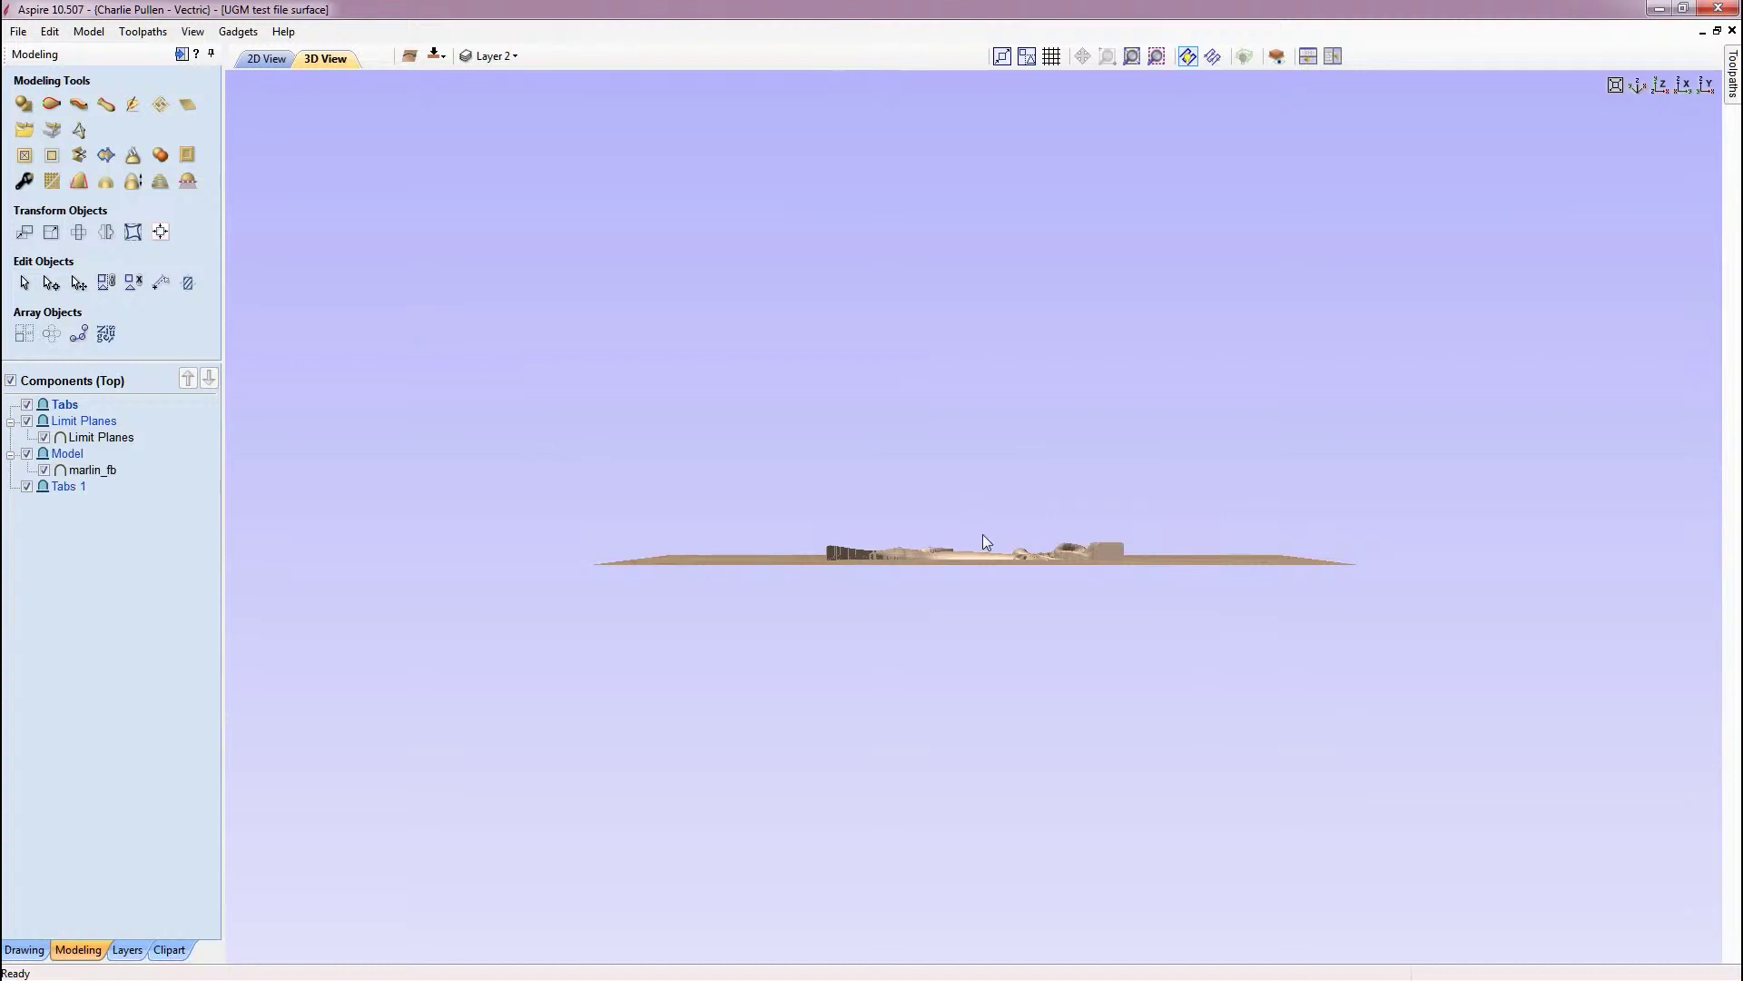
left_click_drag(939, 560, 1151, 663)
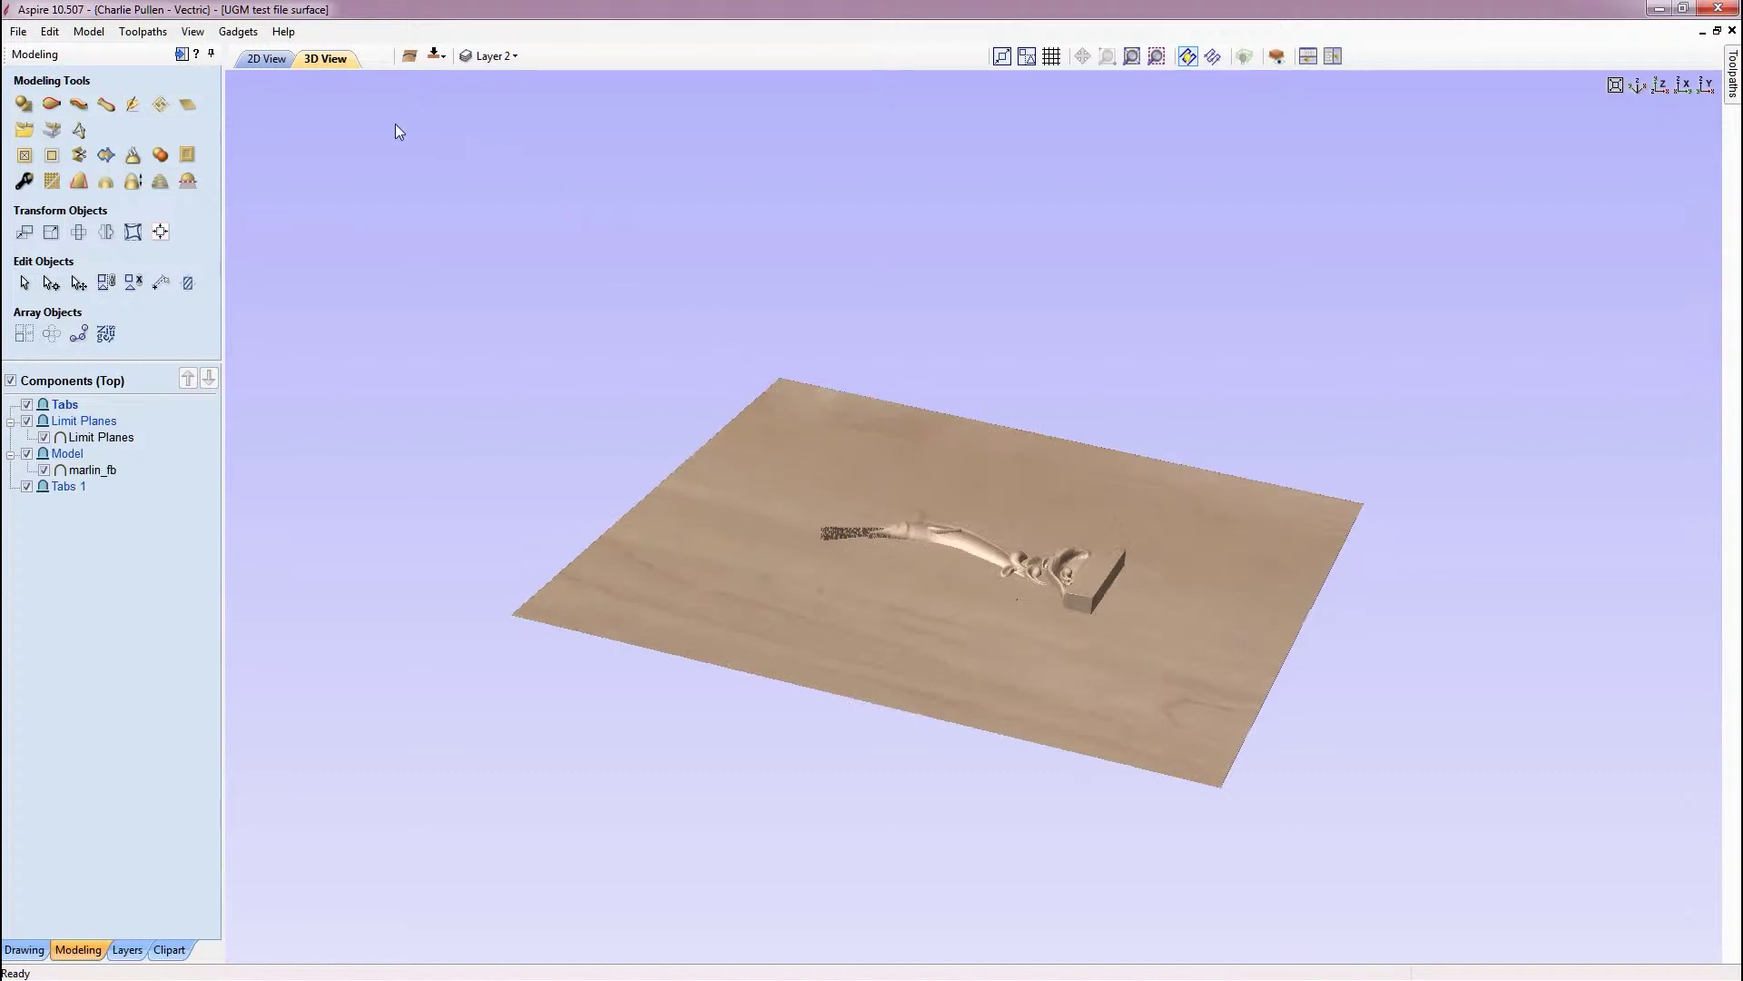
Show the material block and examine side-on where the marlin and its modeling plane sit within it
left_click(194, 34)
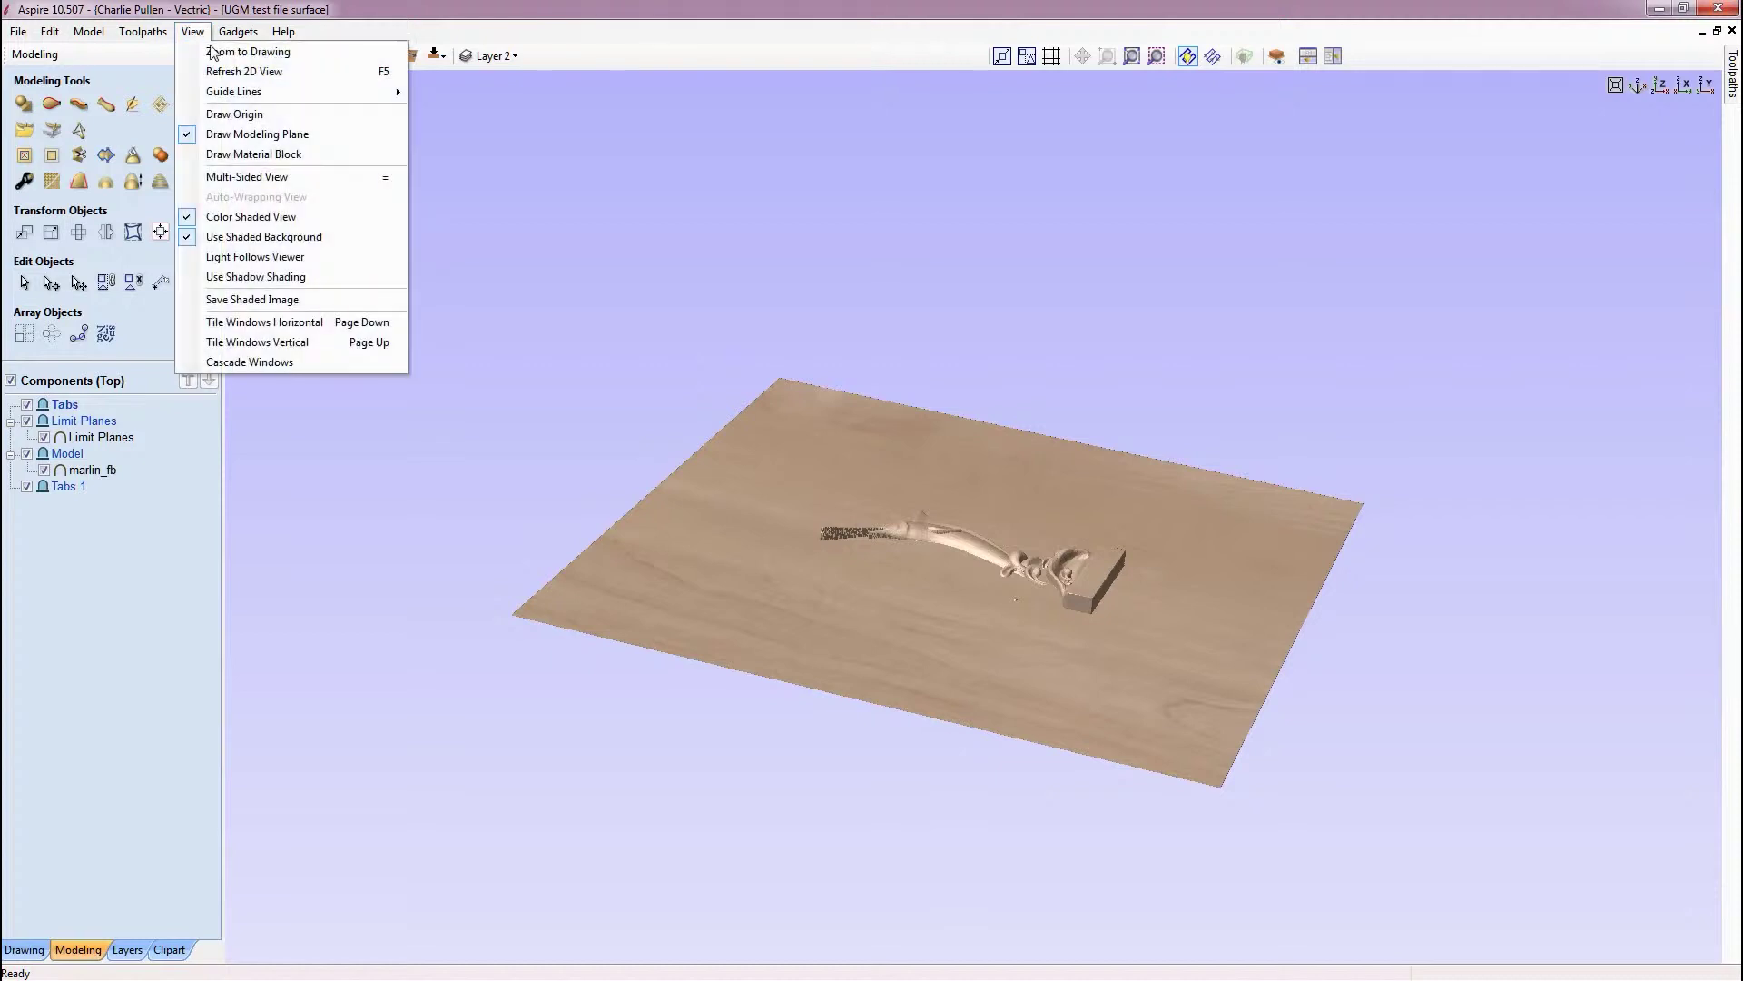
left_click(252, 157)
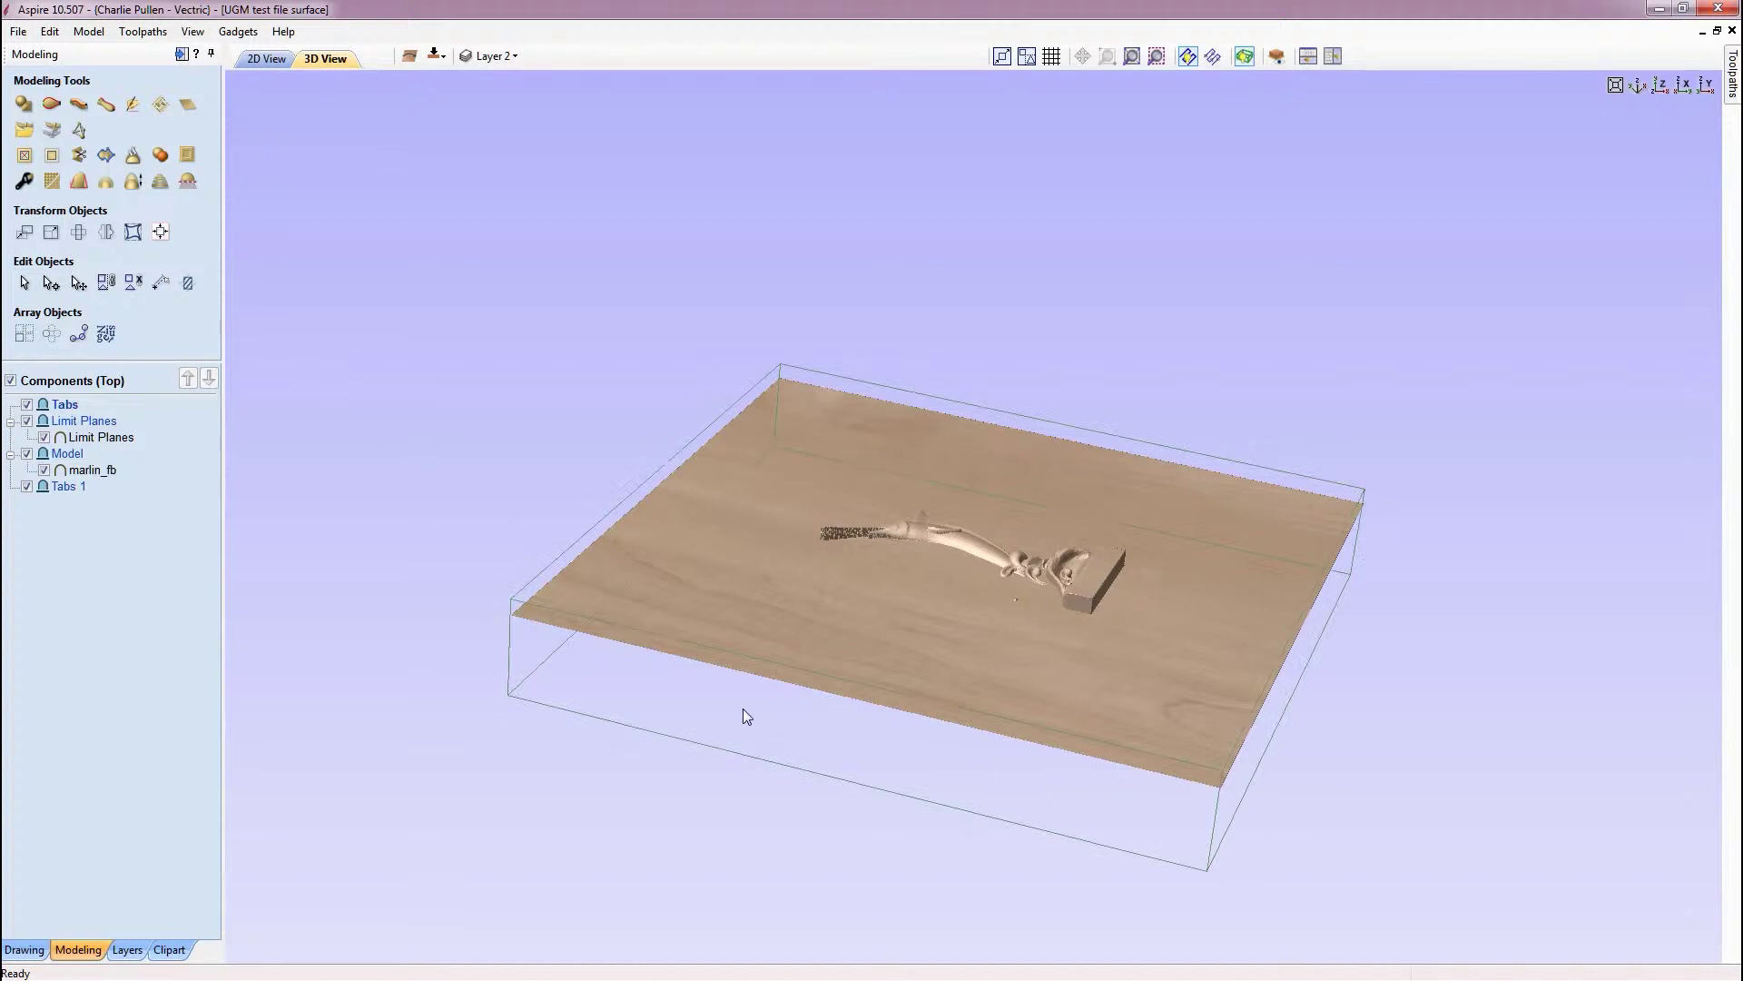
left_click_drag(827, 712, 973, 587)
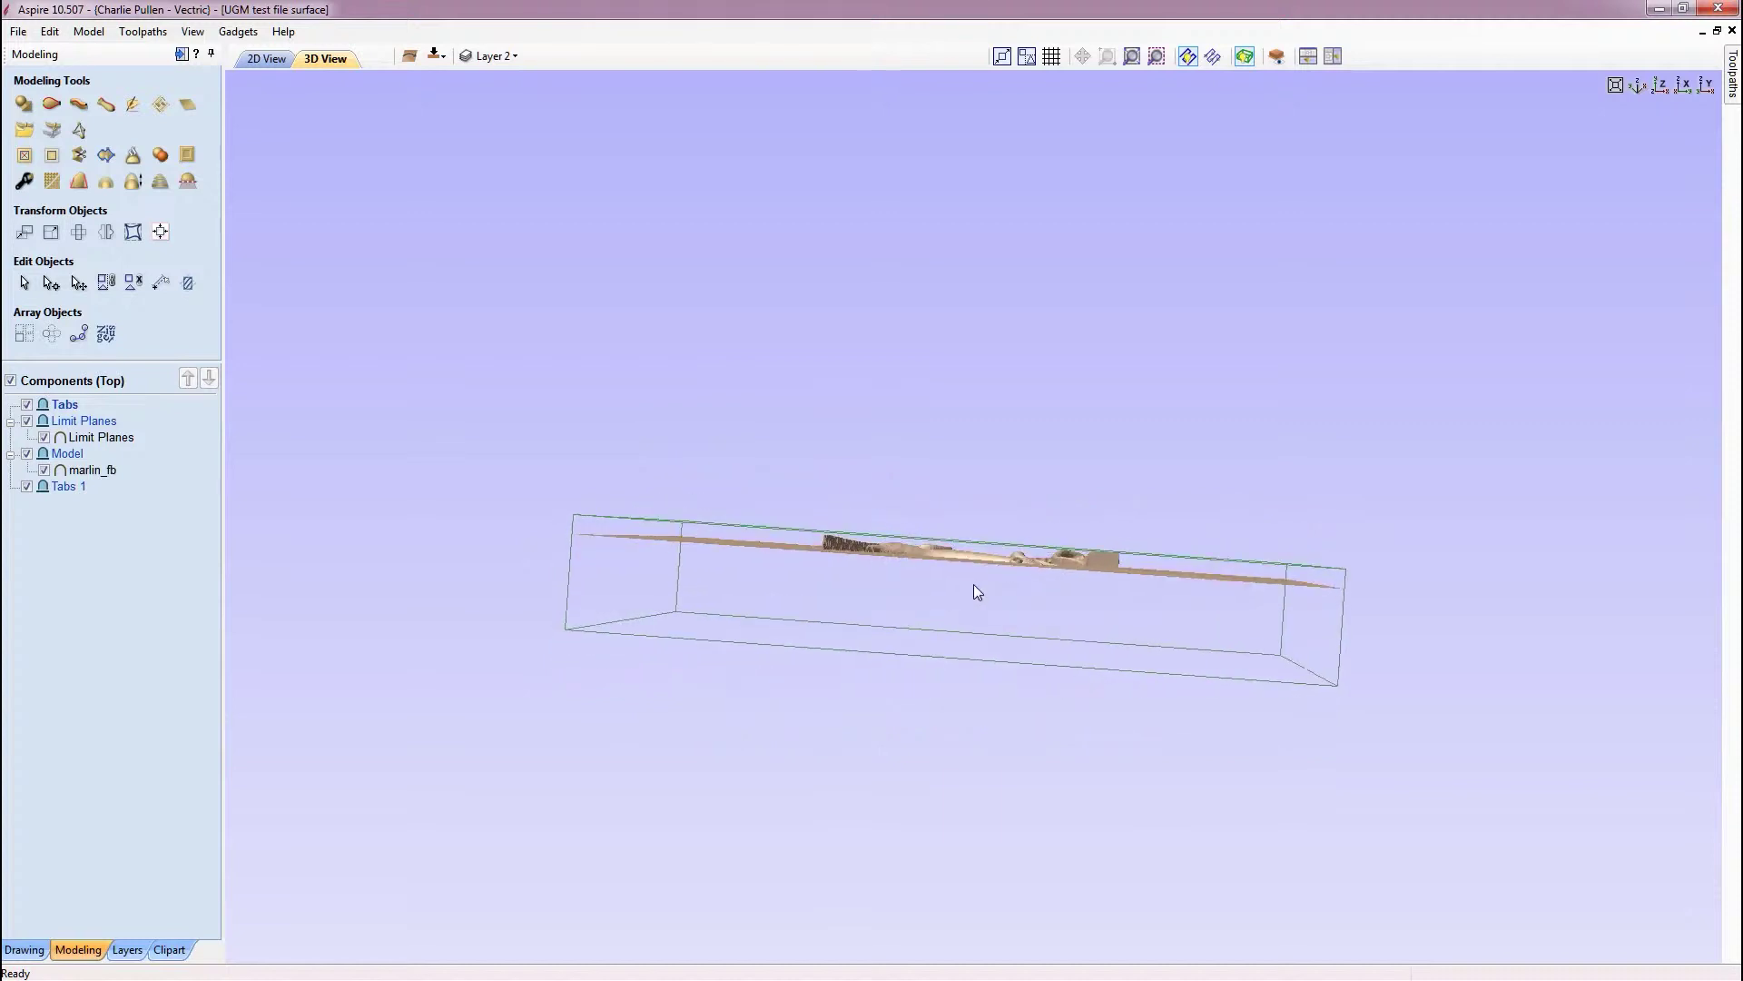
left_click(1679, 87)
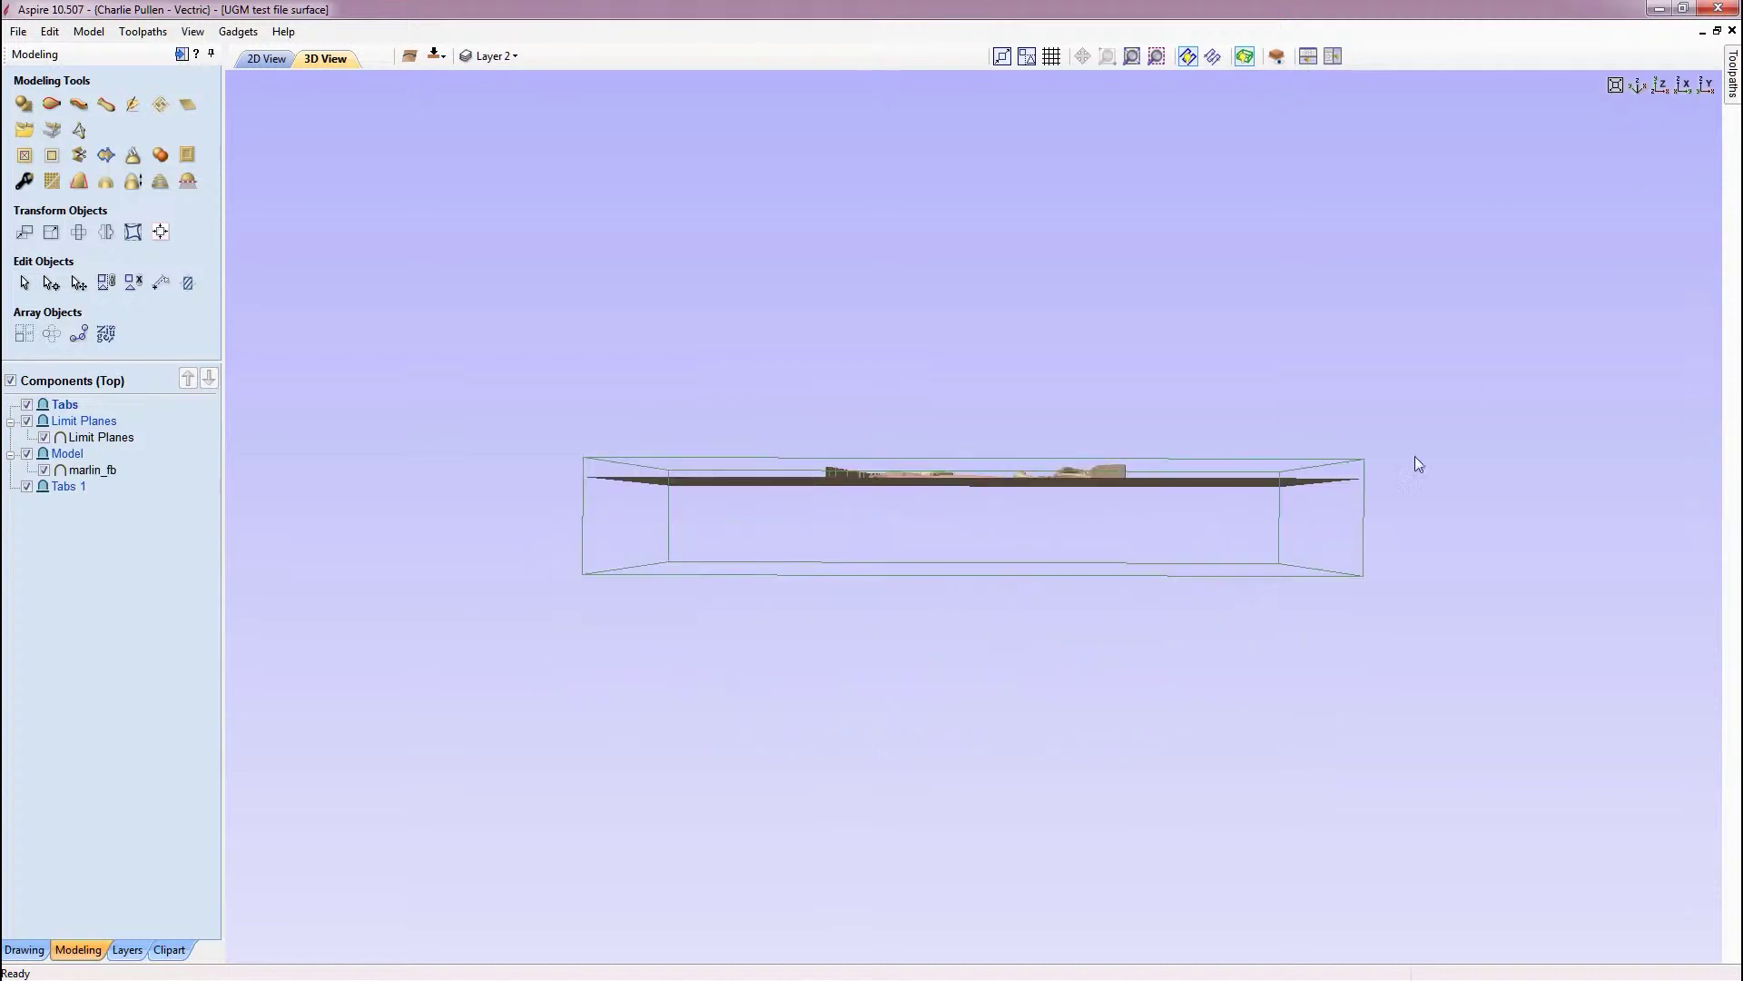
left_click_drag(973, 514, 973, 526)
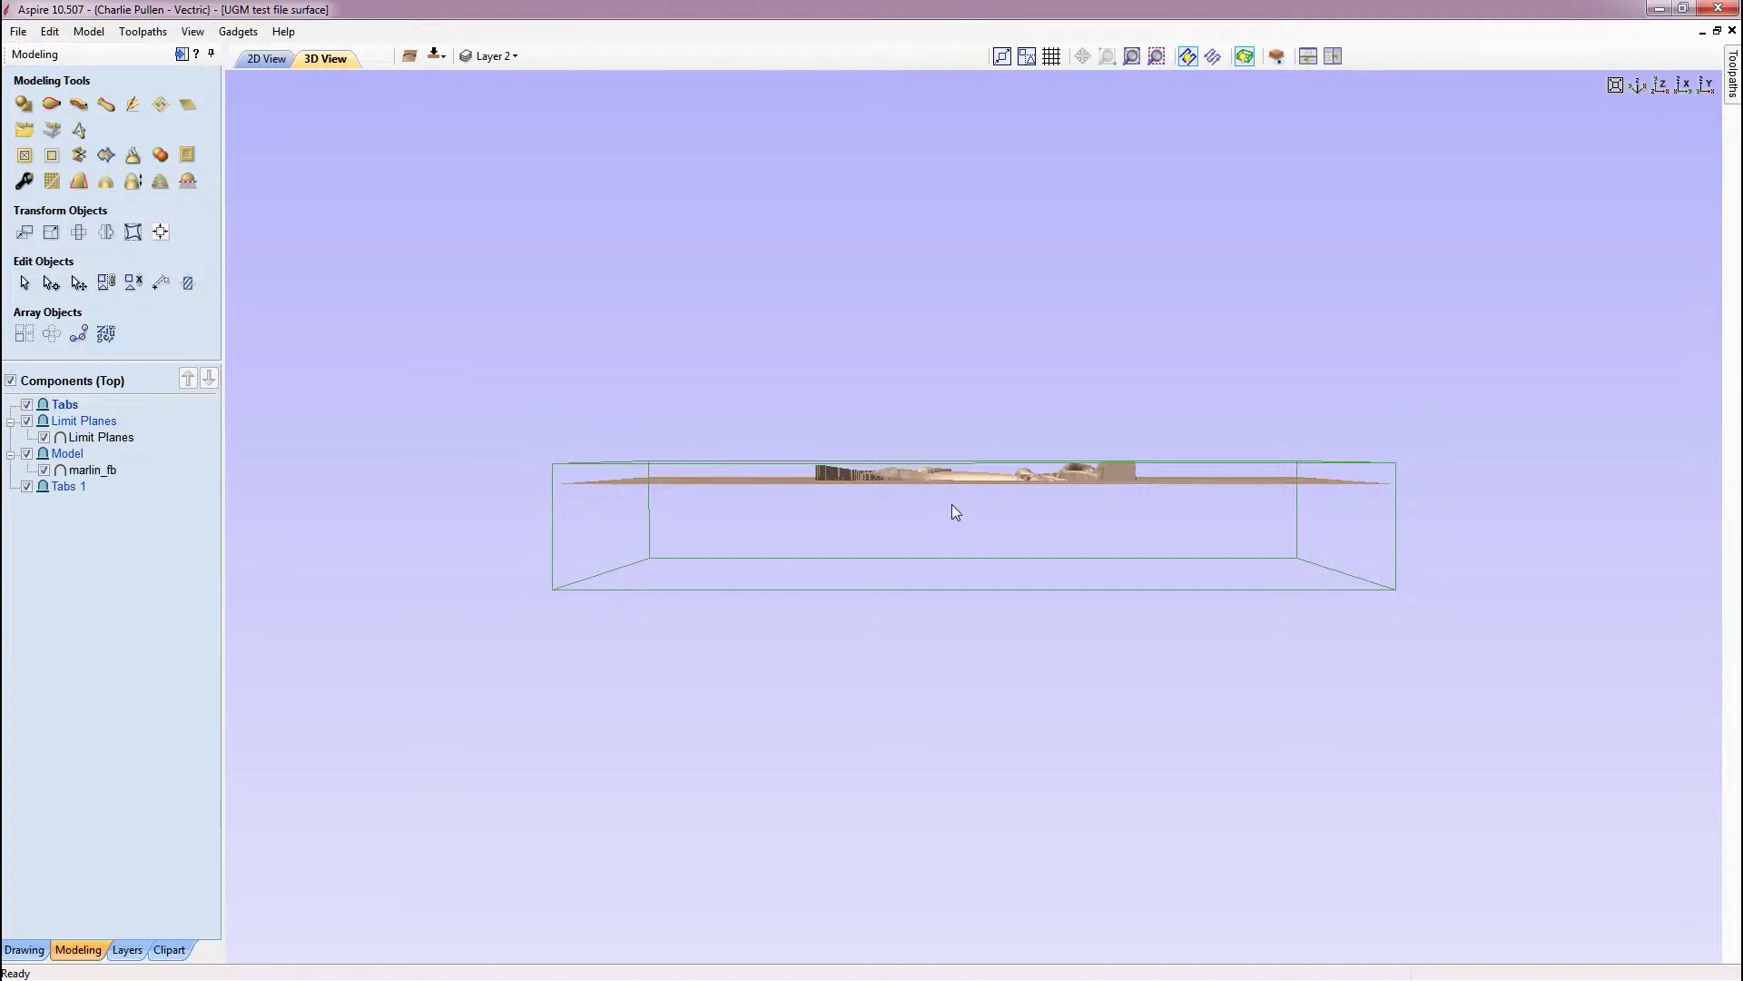
mouse_move(957, 498)
left_mouse_down()
mouse_move(944, 626)
mouse_move(988, 488)
mouse_move(974, 476)
left_mouse_up()
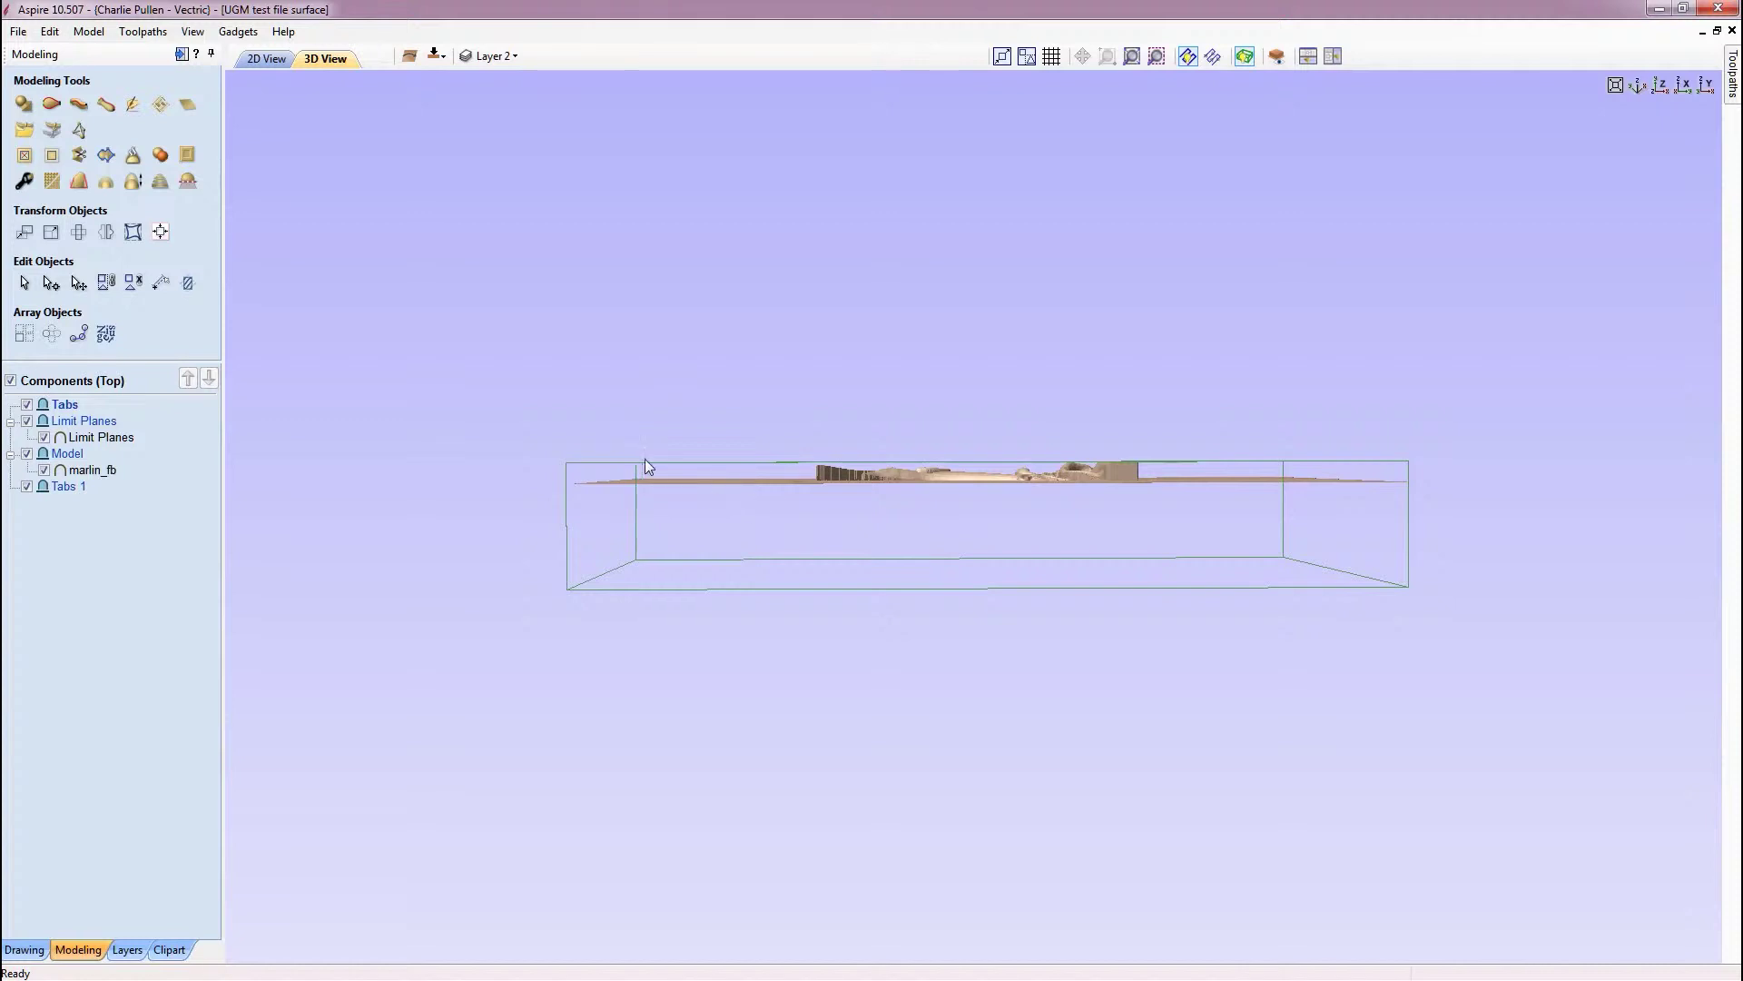
mouse_move(701, 525)
left_mouse_down()
mouse_move(918, 530)
mouse_move(825, 571)
mouse_move(787, 506)
mouse_move(690, 515)
left_mouse_up()
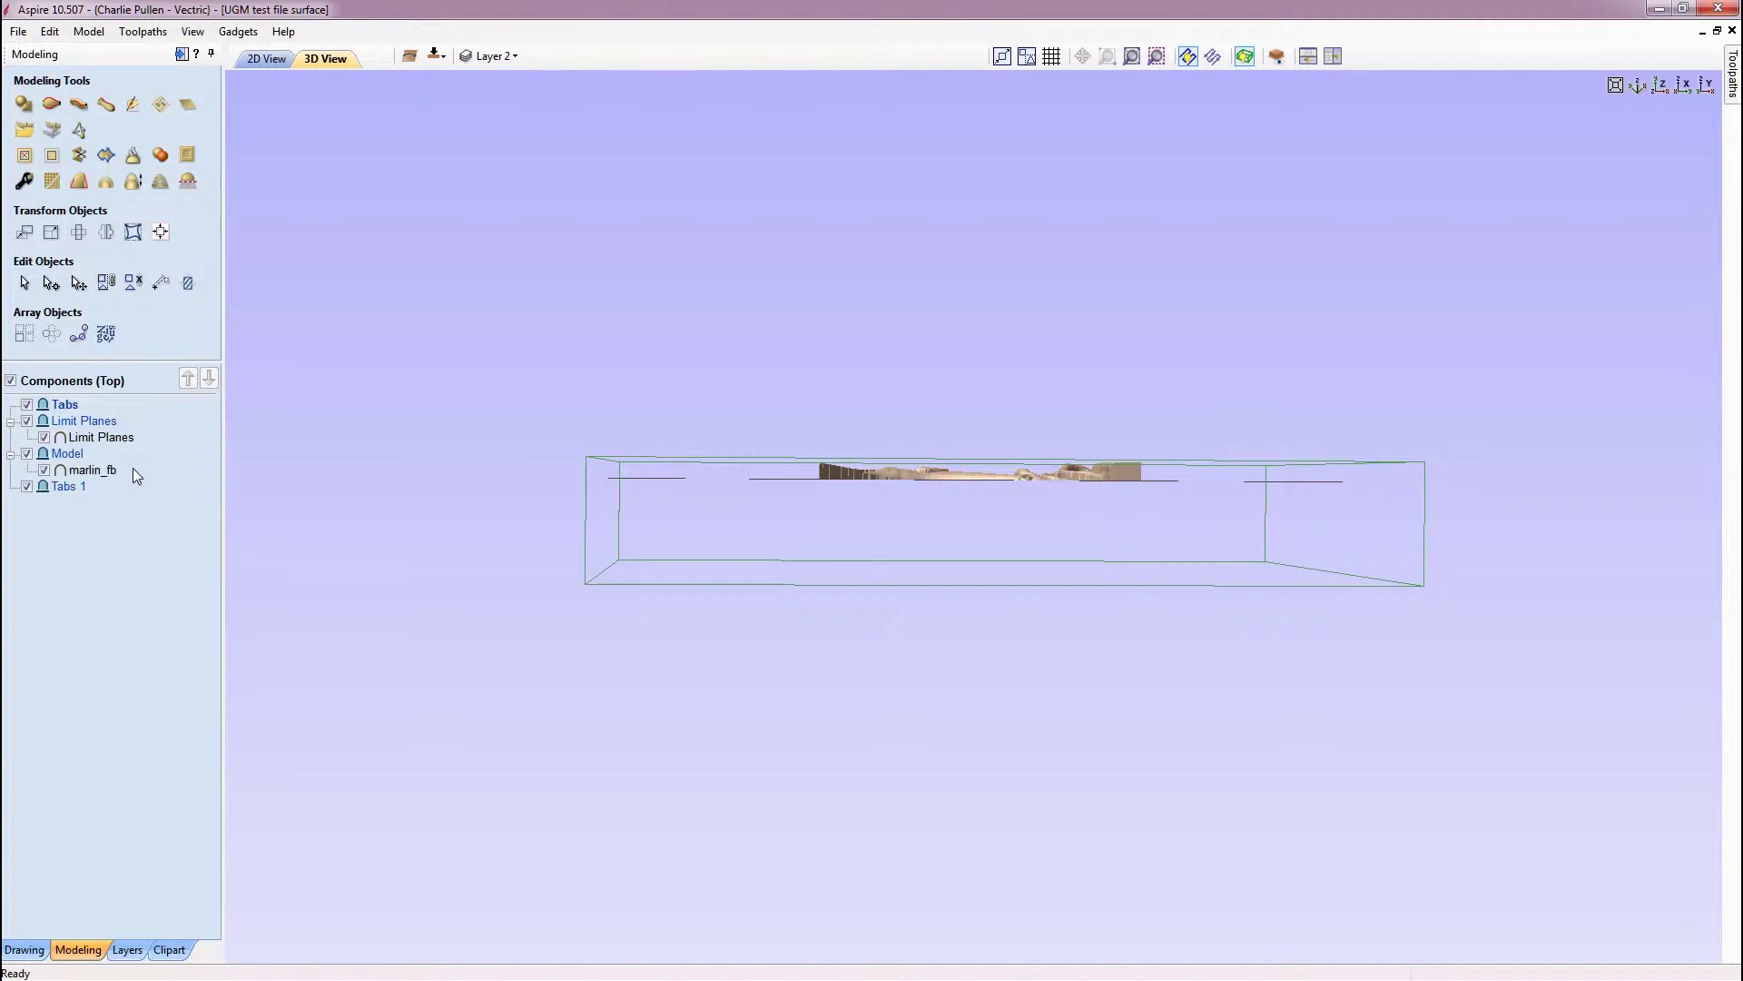
Set the shape height of the top-side marlin_fb component to 0.6 inches
right_click(100, 476)
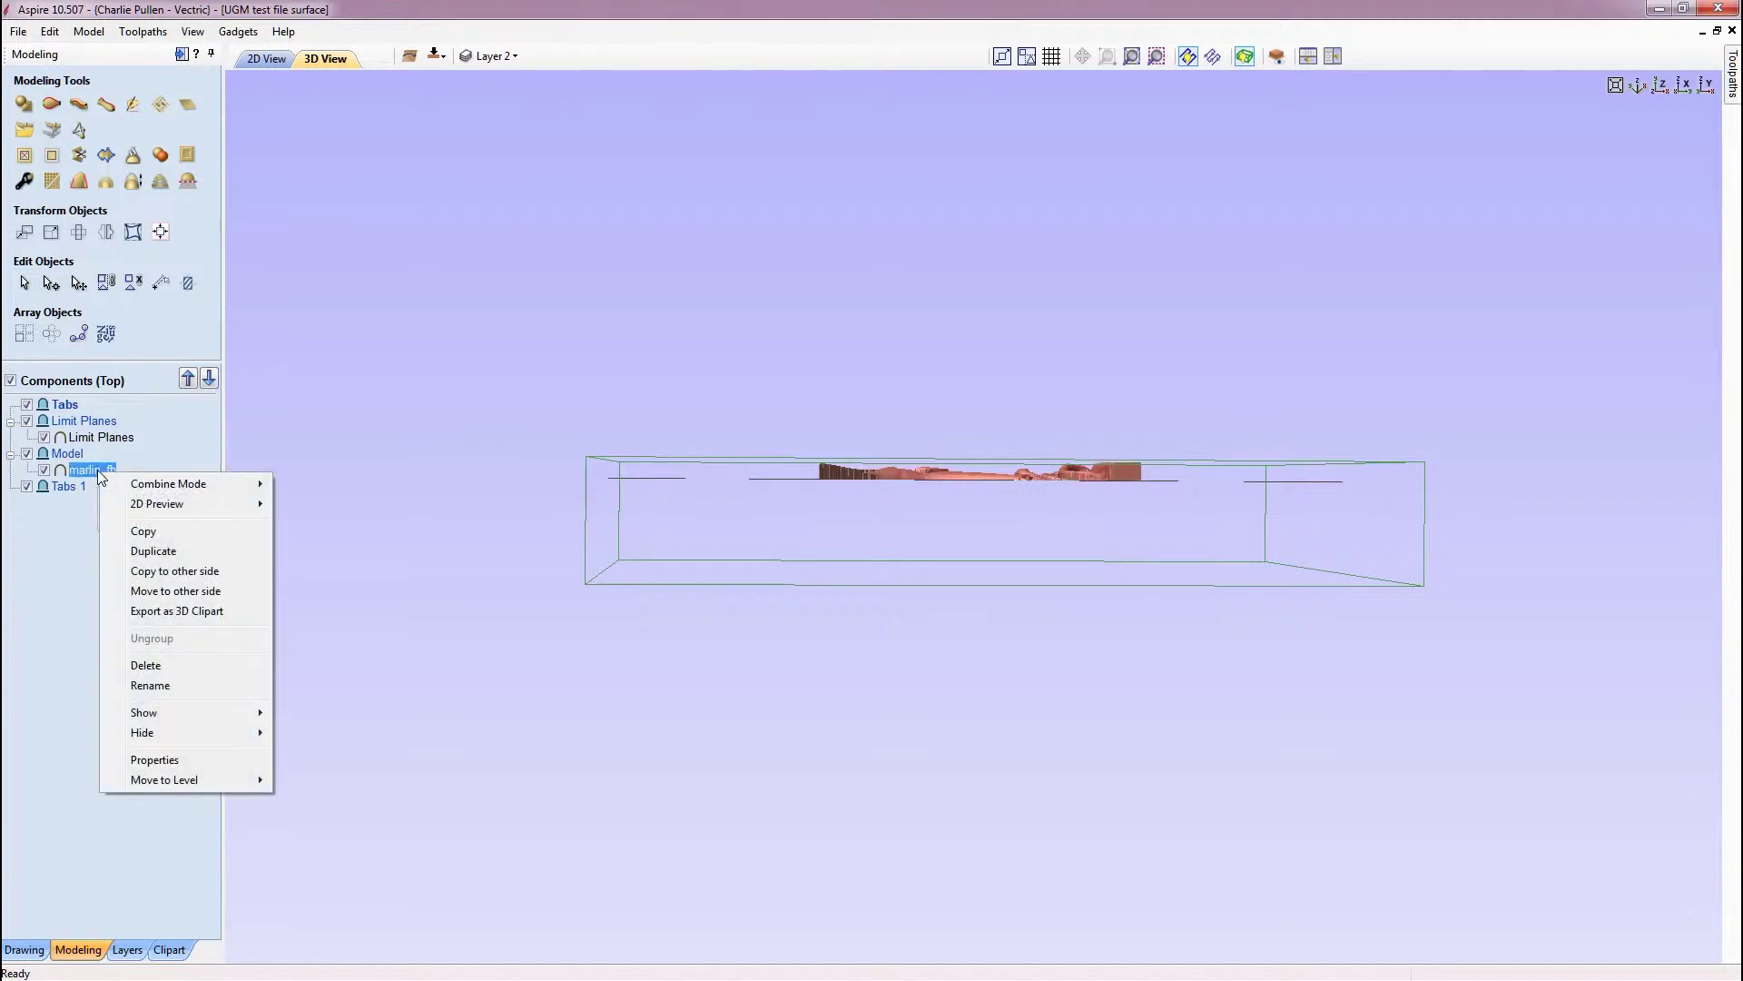
left_click(179, 761)
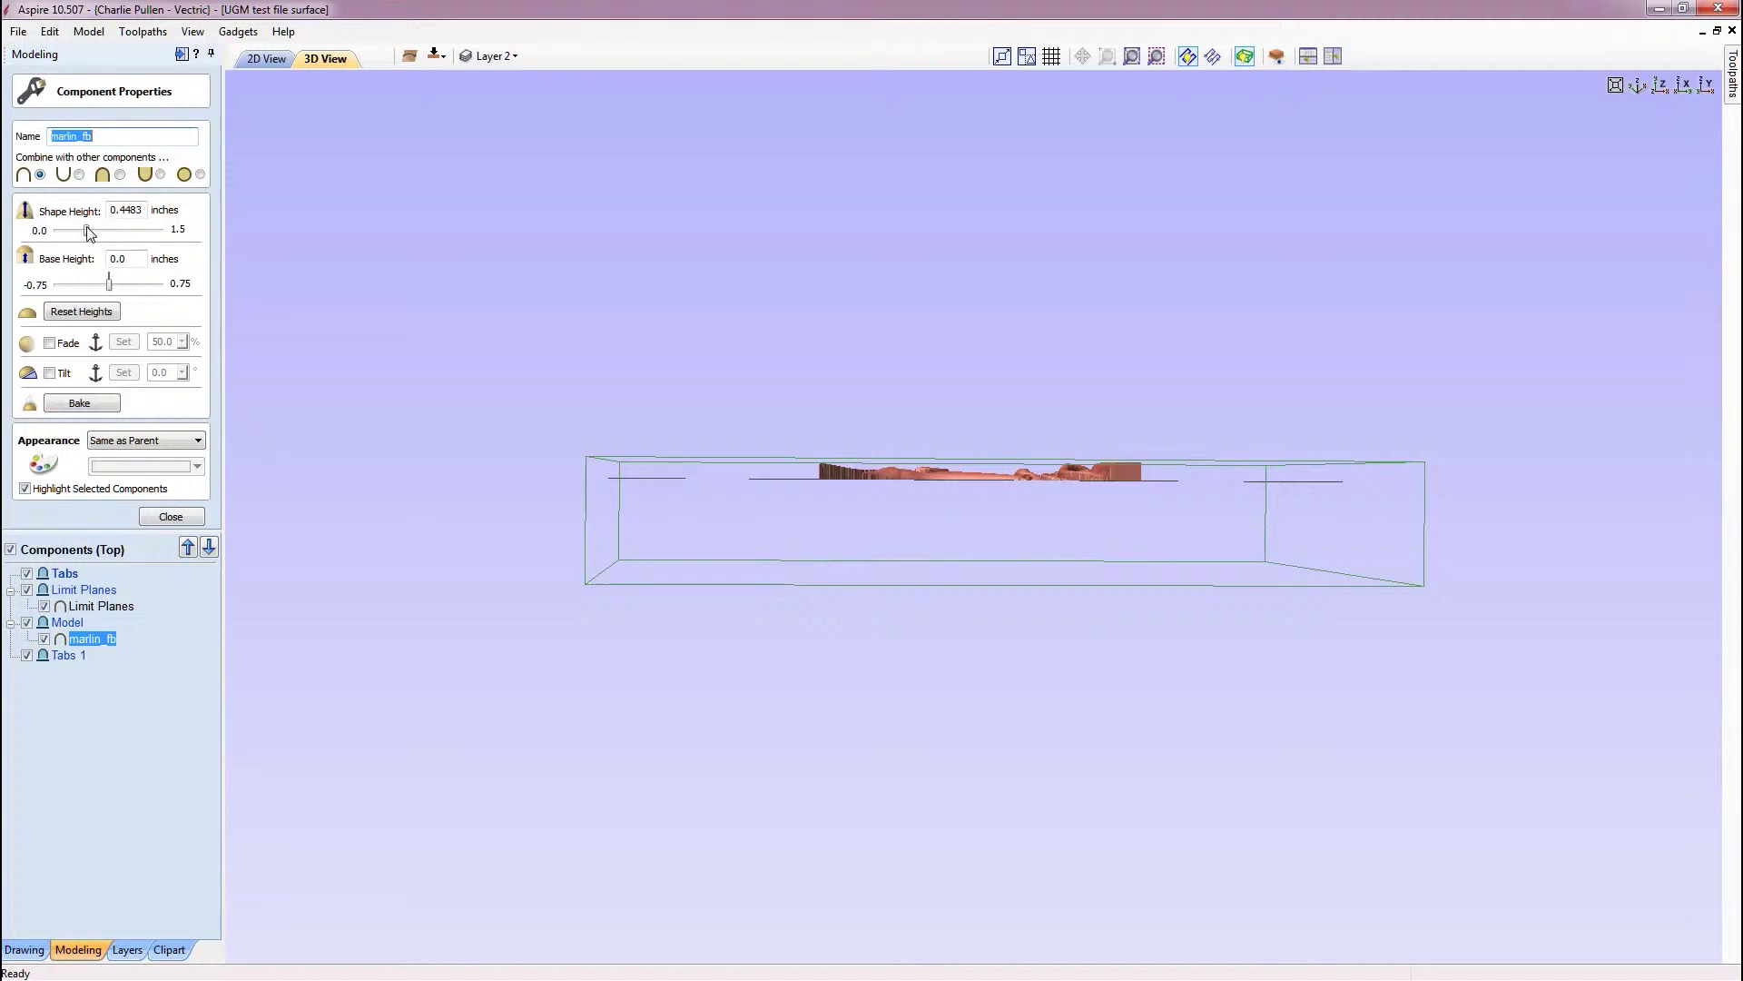
scroll(982, 512, "up", 2)
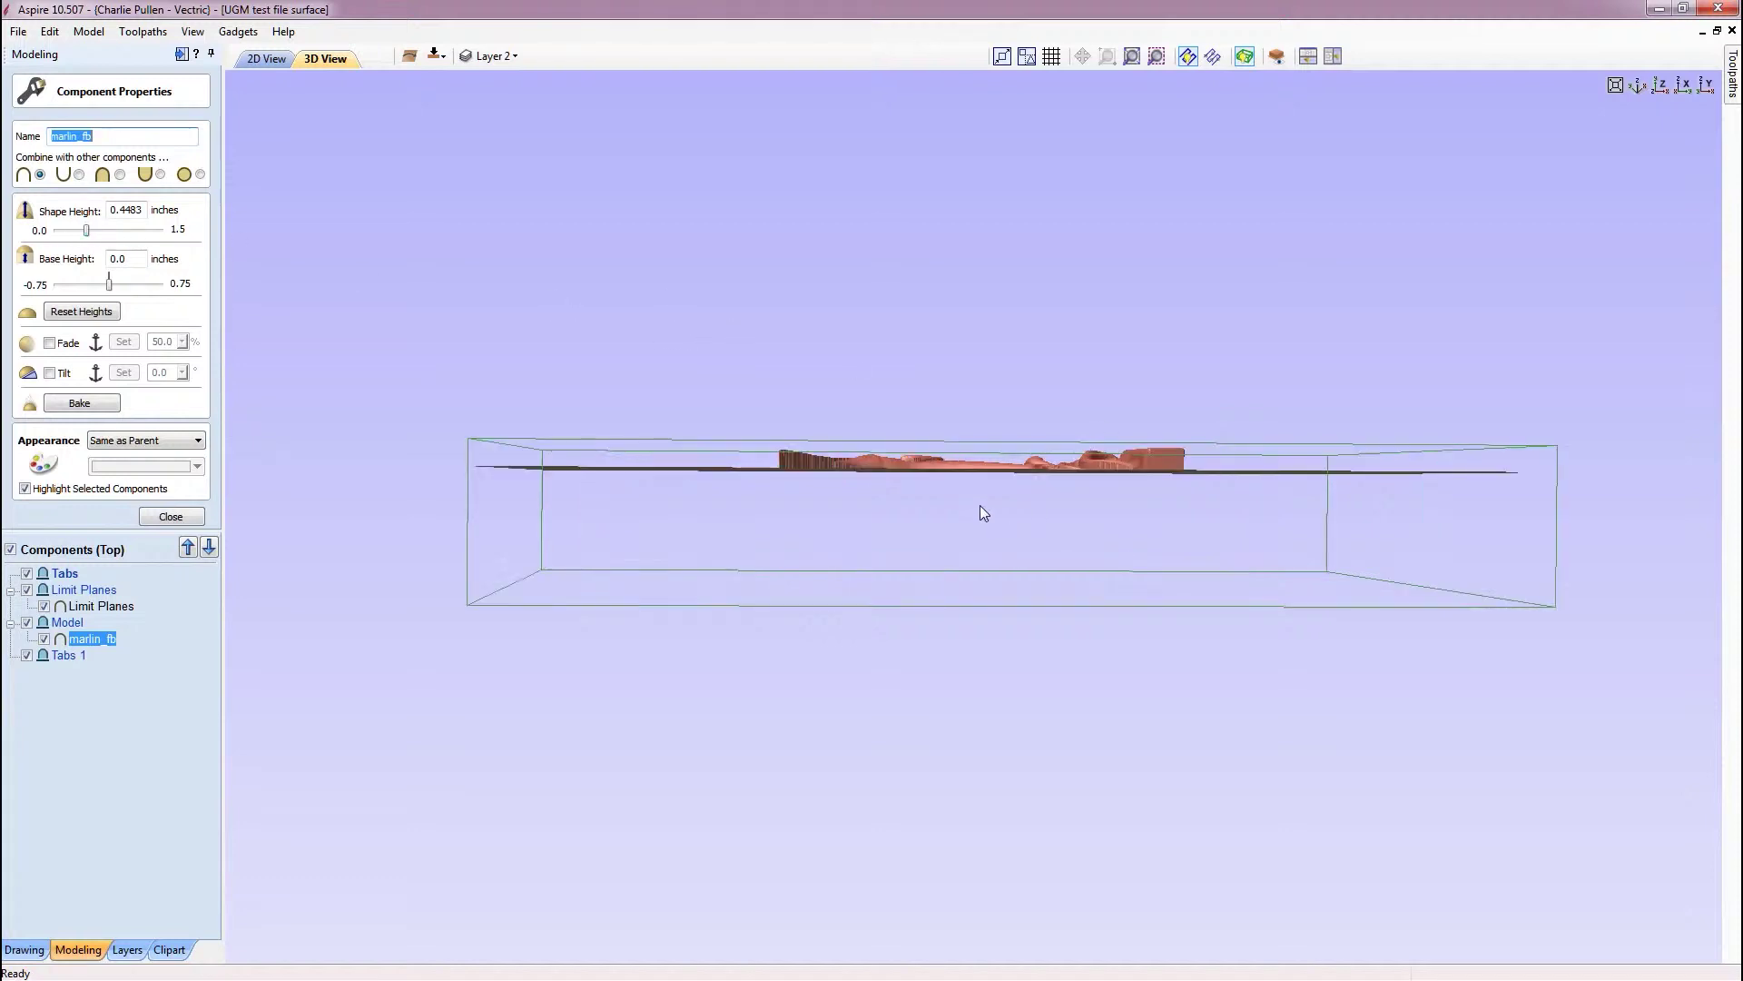
scroll(979, 505, "up", 1)
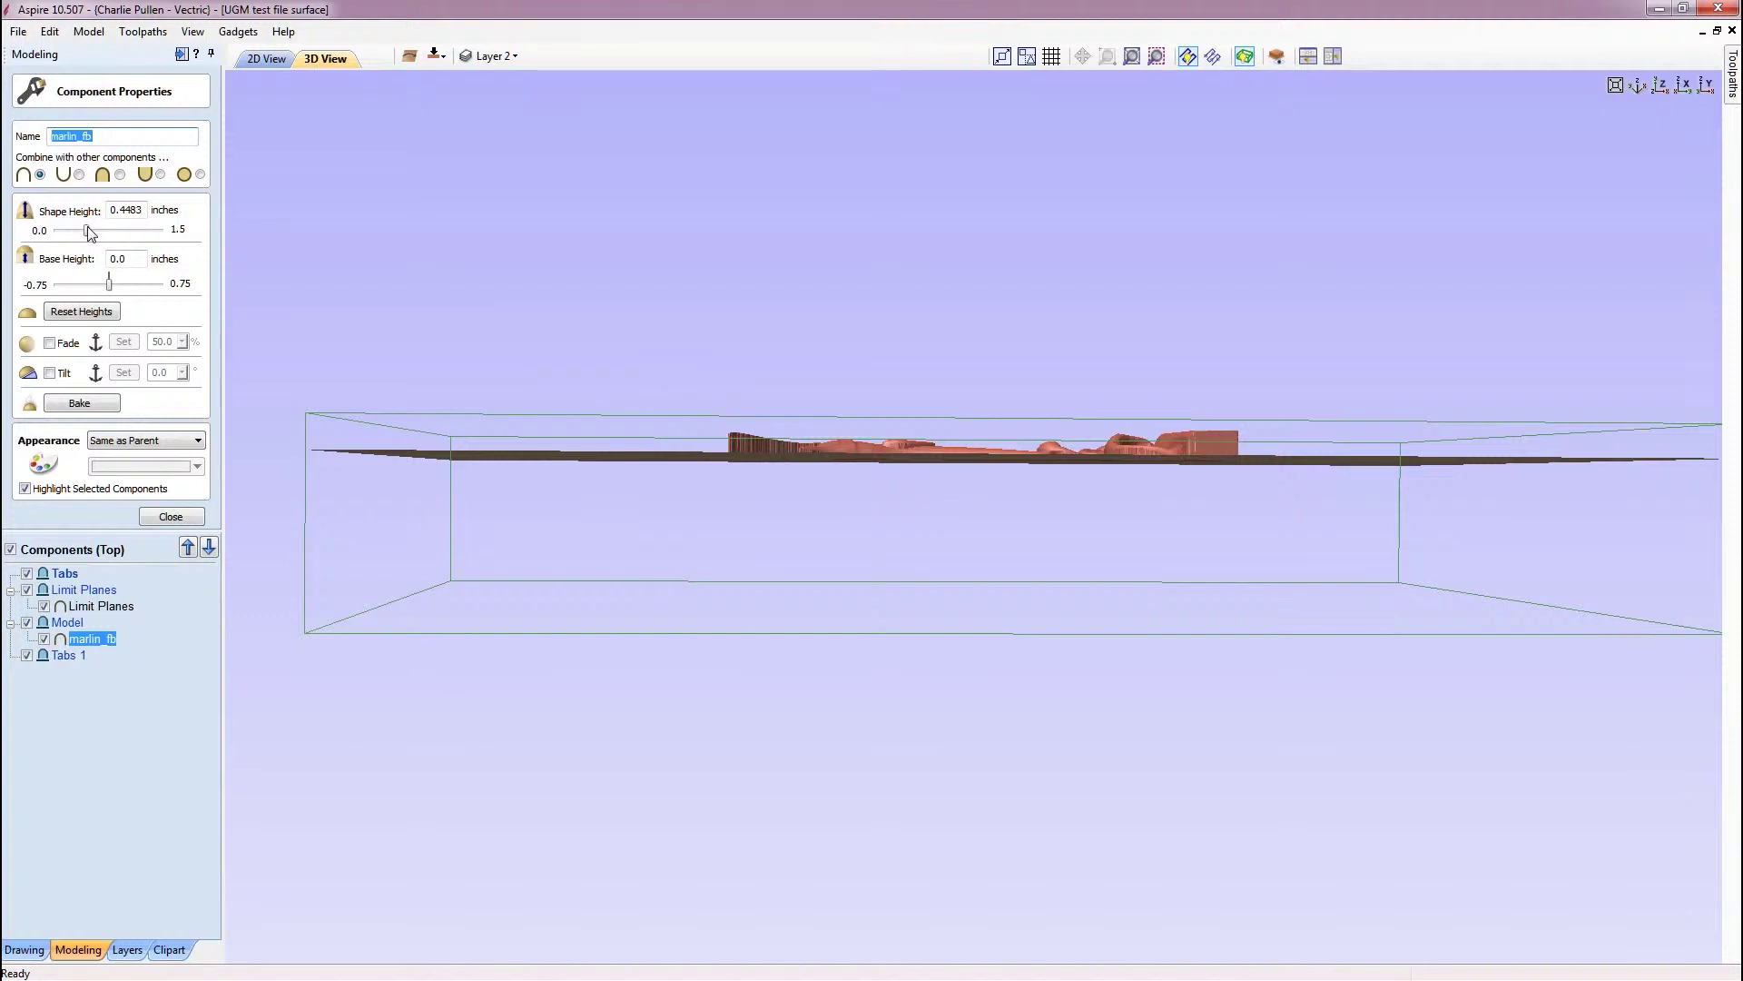
left_click_drag(88, 233, 102, 233)
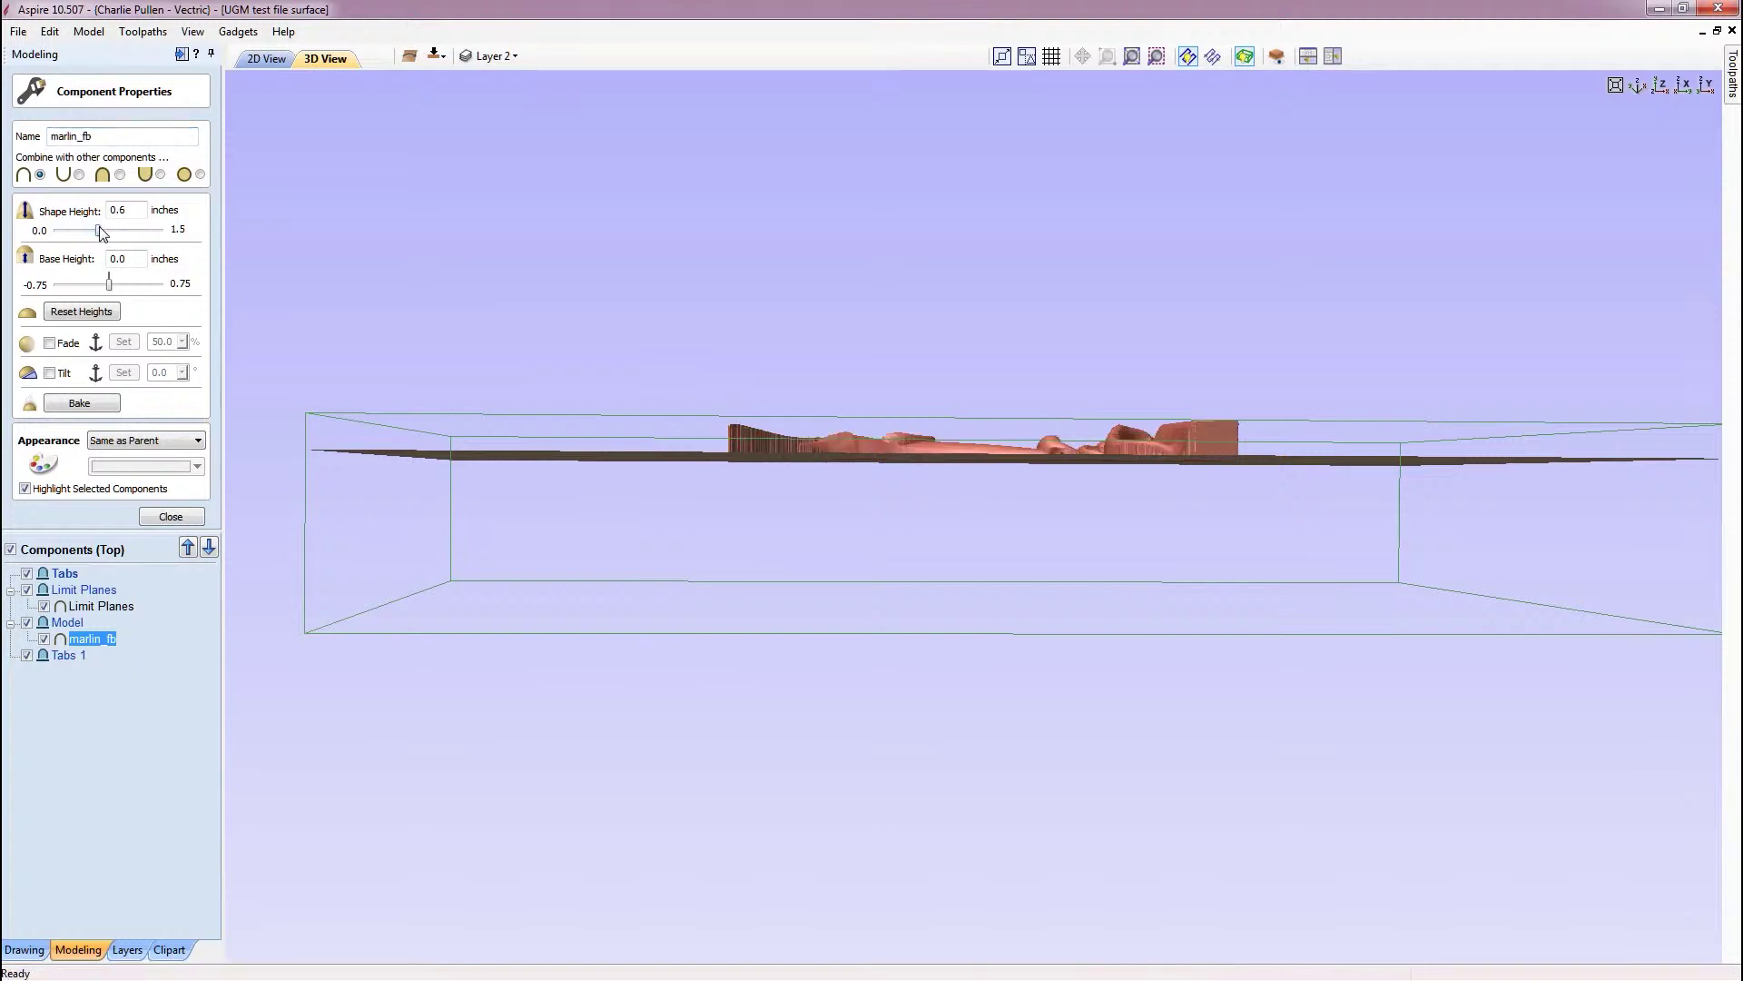
mouse_move(1177, 505)
left_mouse_down()
mouse_move(1179, 522)
mouse_move(1151, 503)
left_mouse_up()
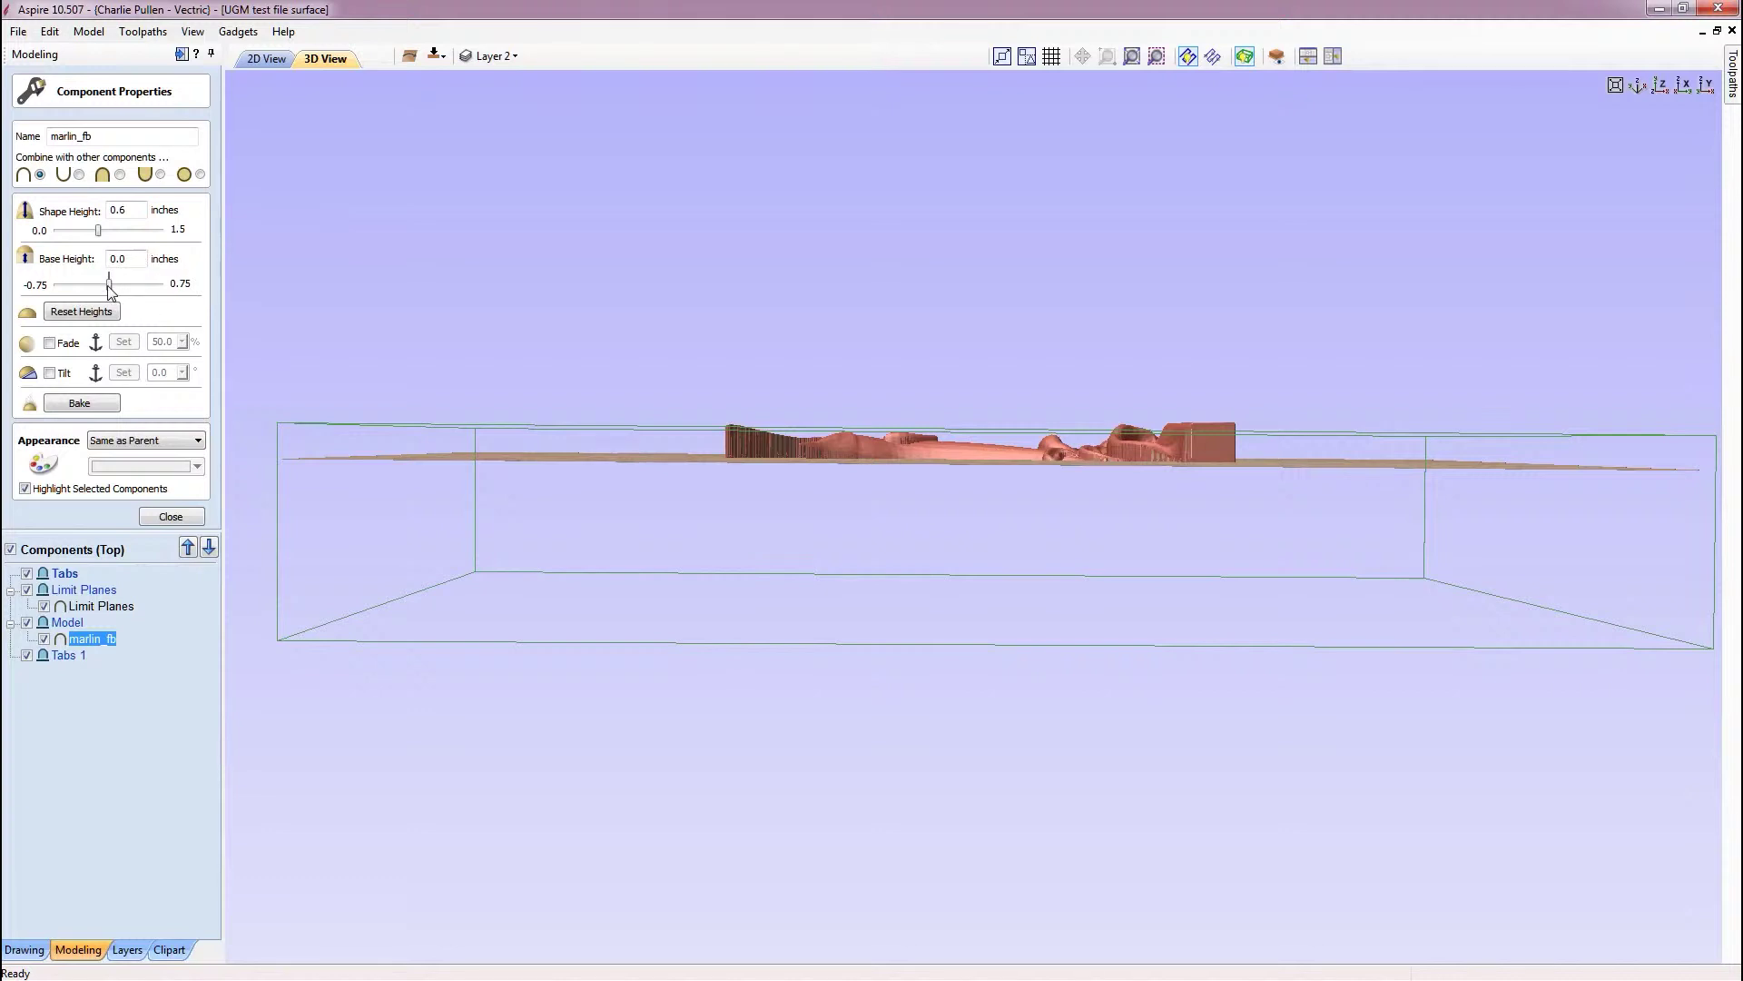
Try a base height of 0.09 inches on the marlin_fb component, reset its heights and close its properties
left_click_drag(108, 285, 113, 286)
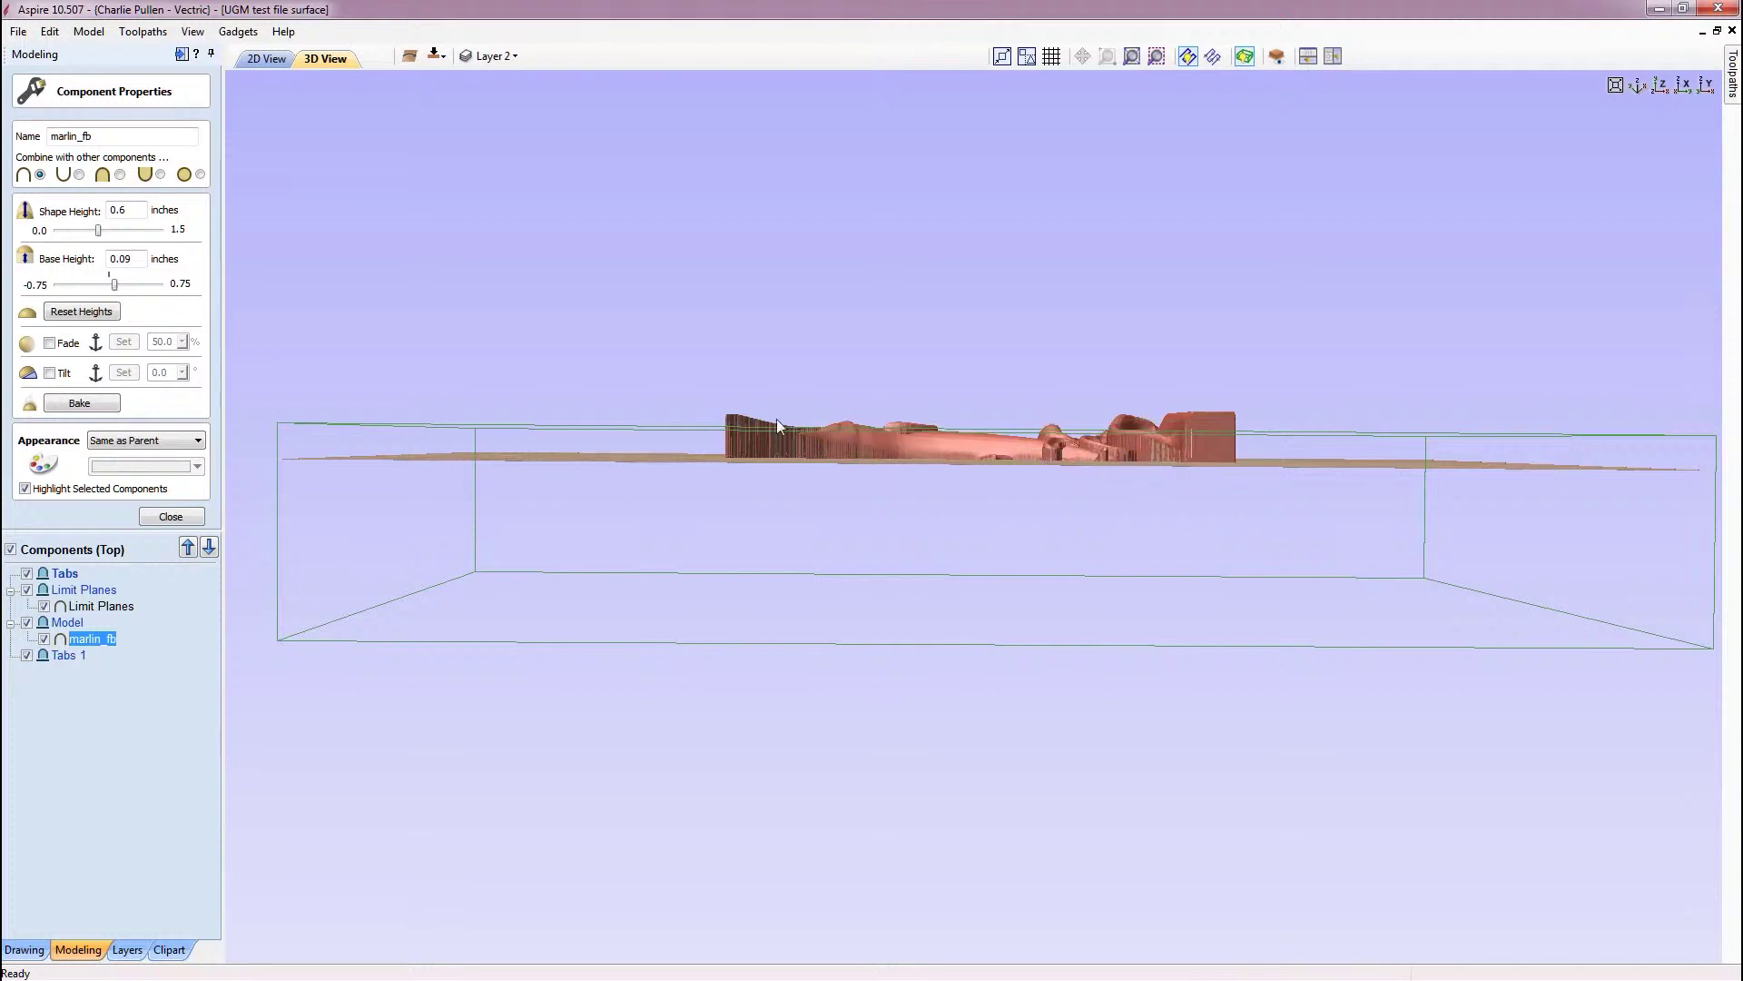
left_click_drag(960, 505, 874, 529)
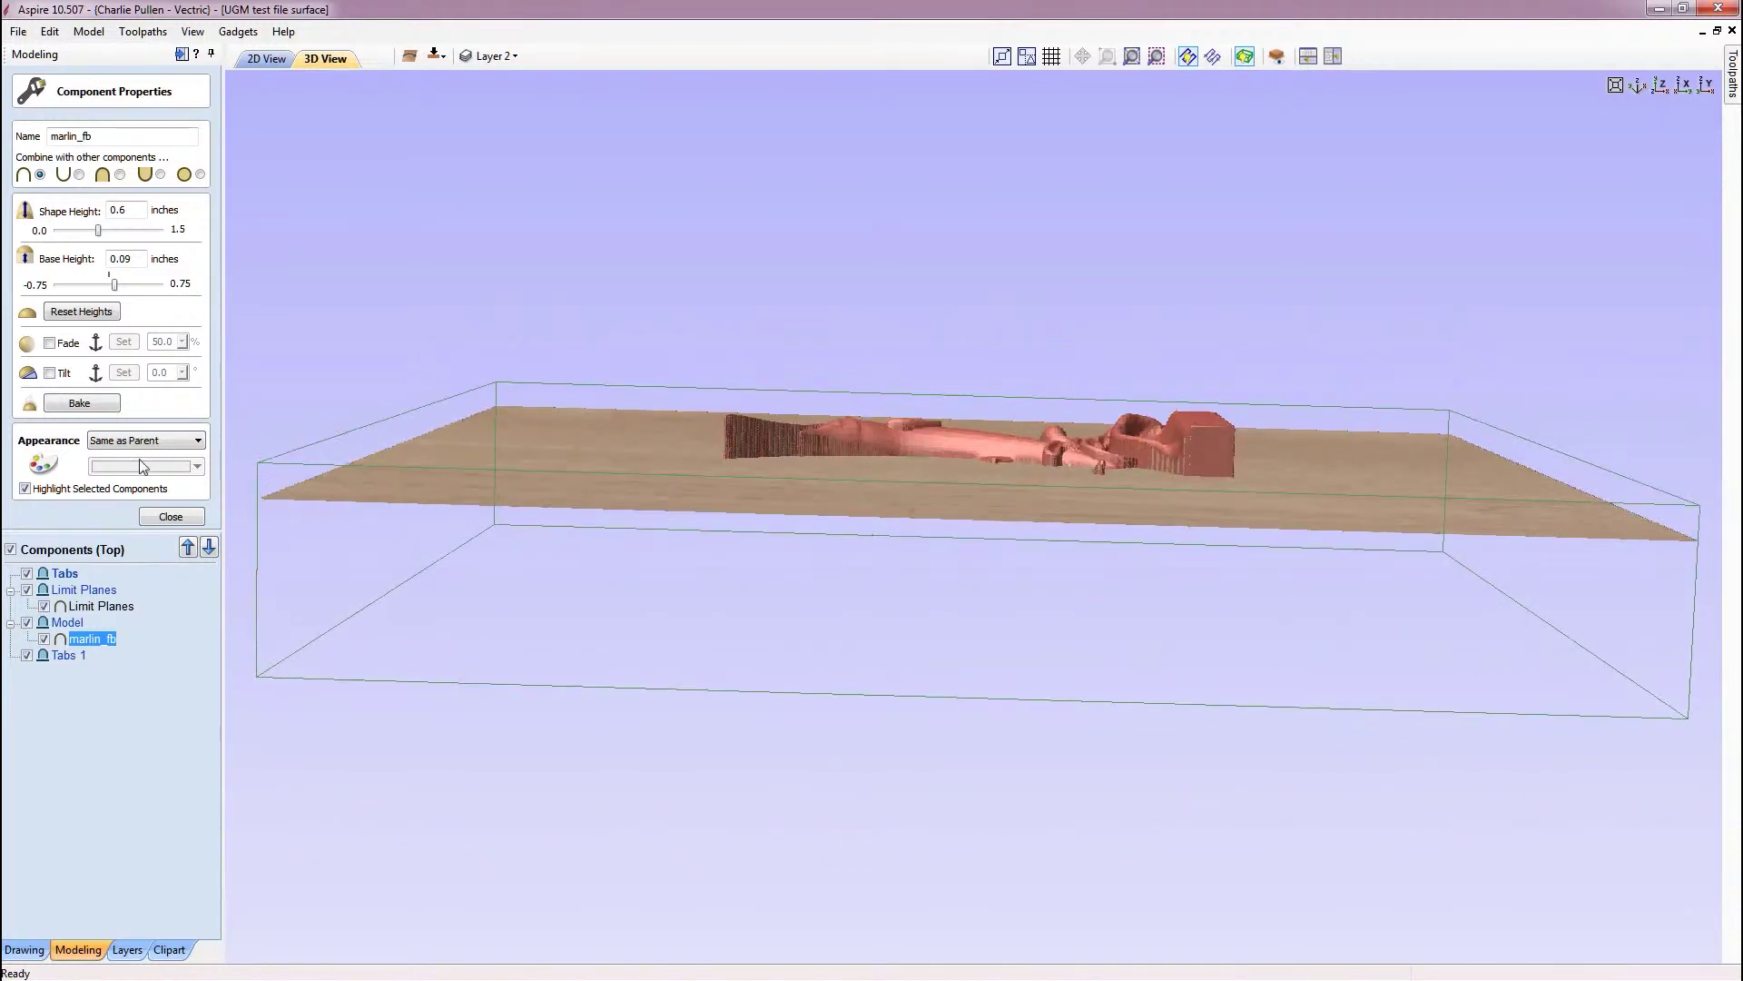
left_click(89, 318)
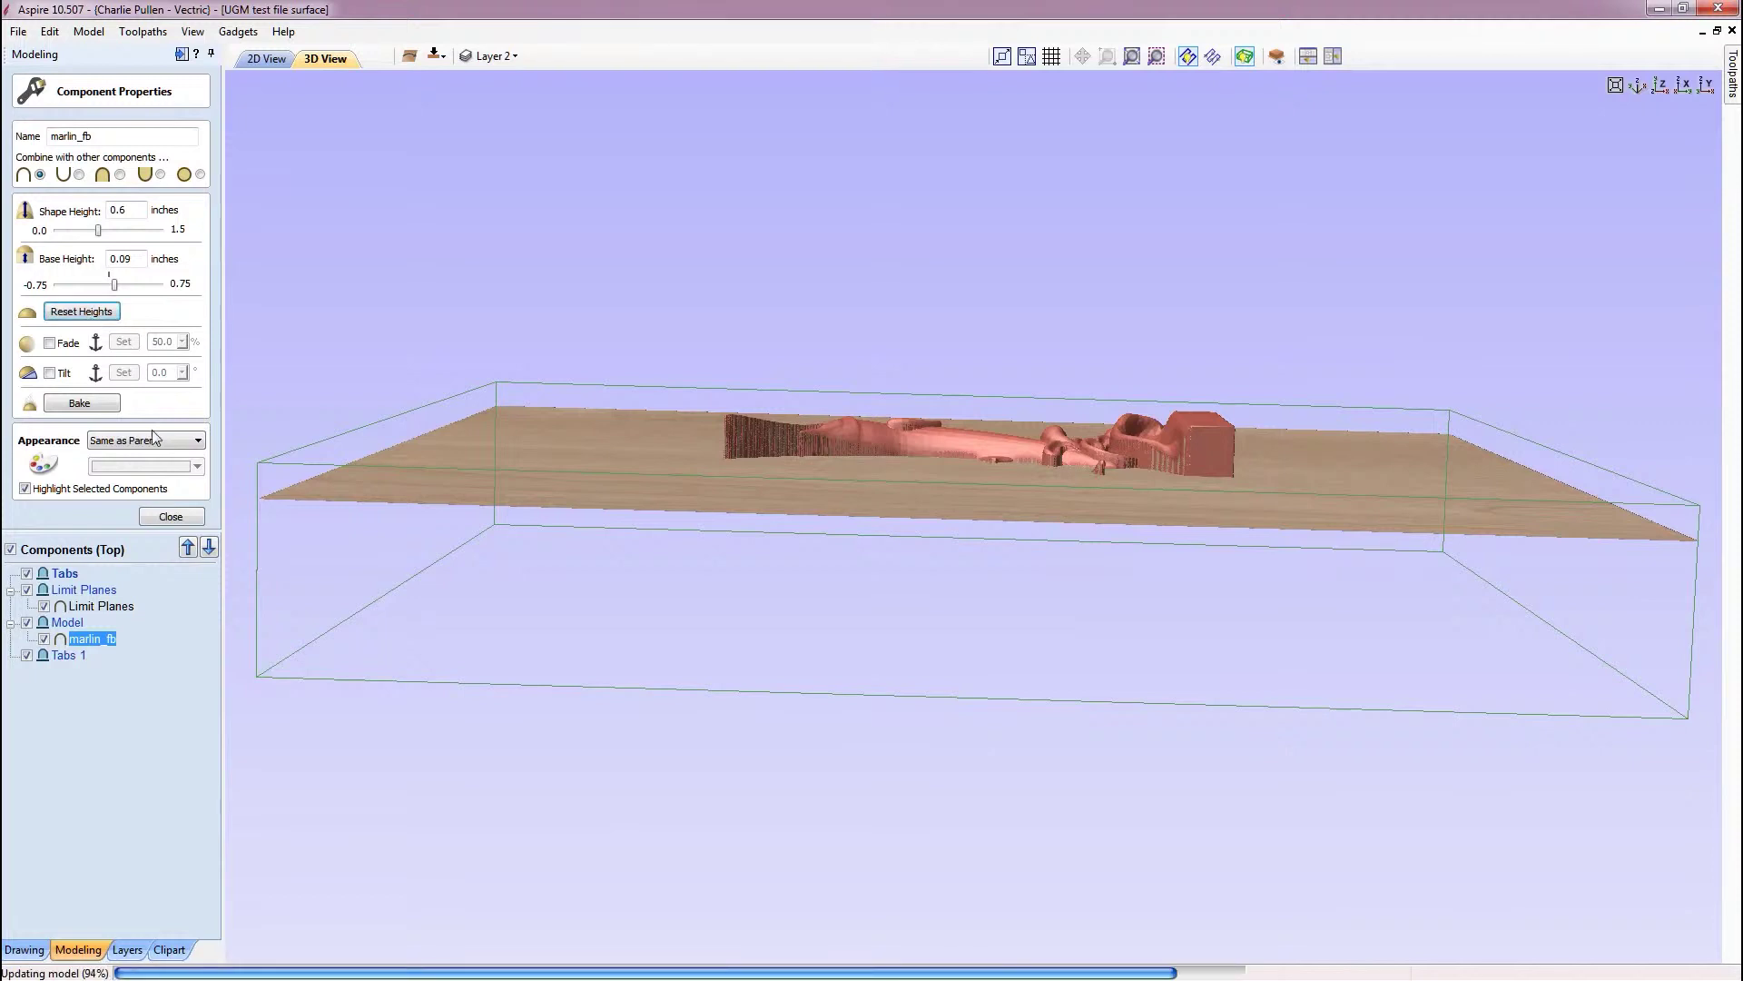
left_click(192, 517)
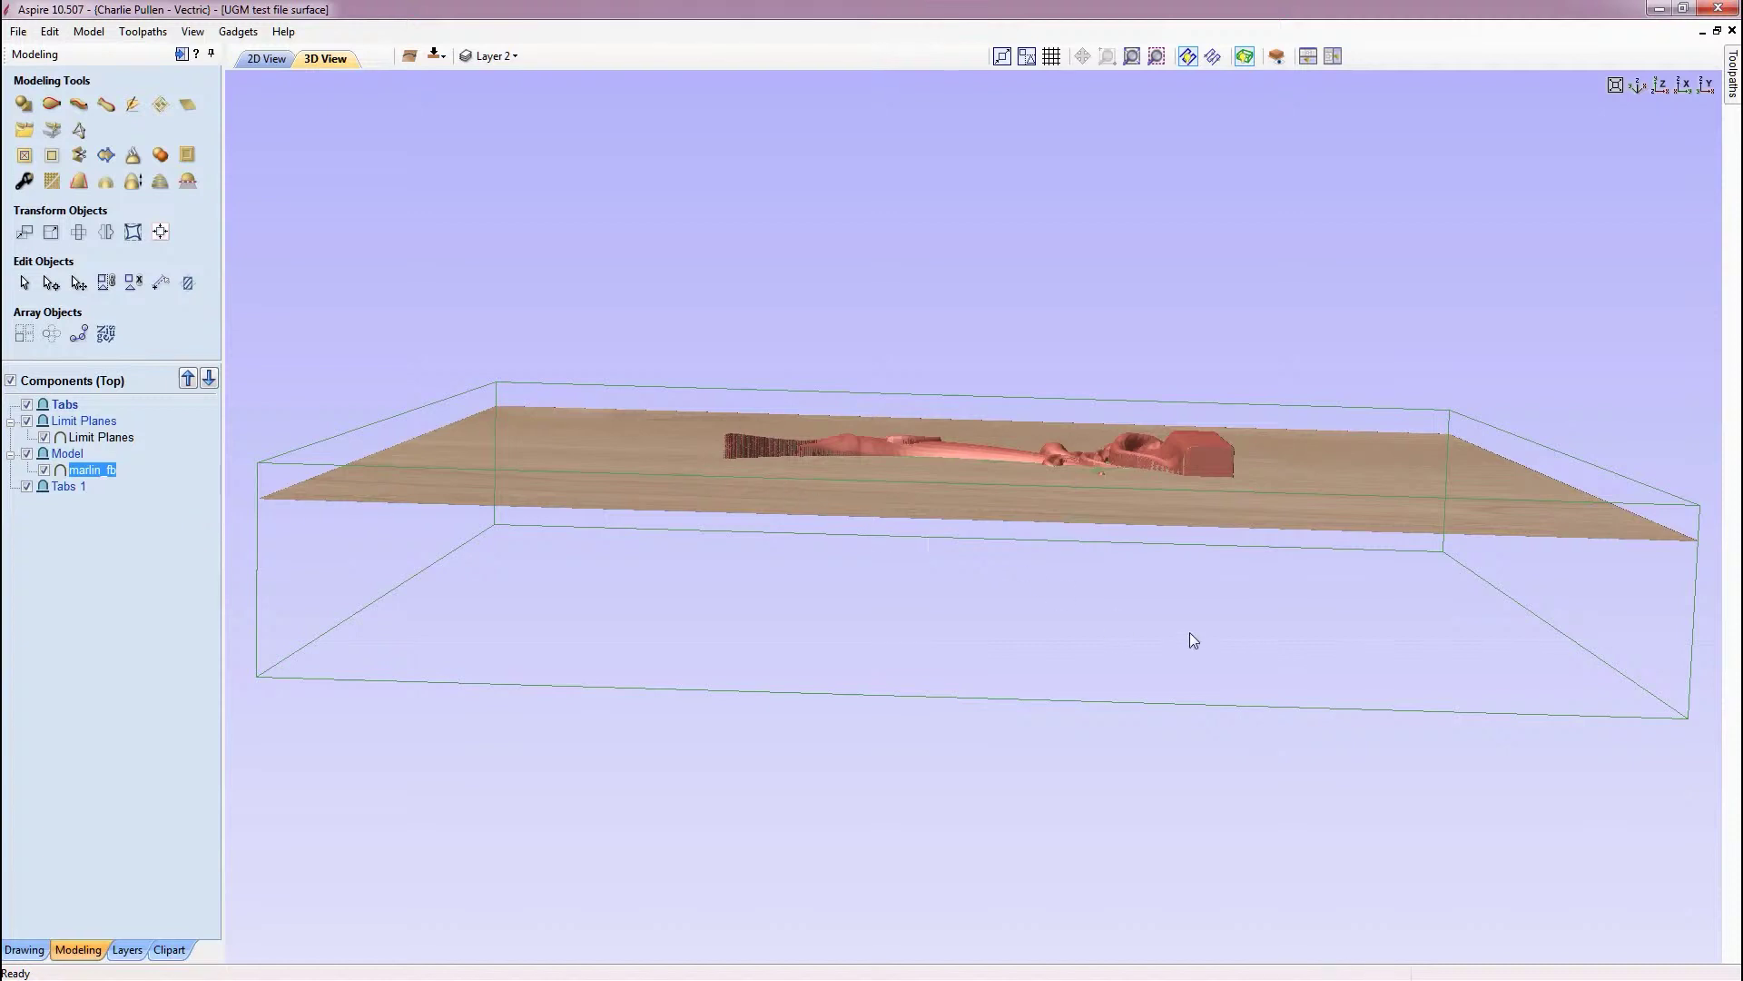
Set the gap above the model to 0.5402 inches in the material setup and examine the marlin's position within the block
mouse_move(1190, 638)
left_mouse_down()
mouse_move(1187, 595)
mouse_move(1196, 612)
left_mouse_up()
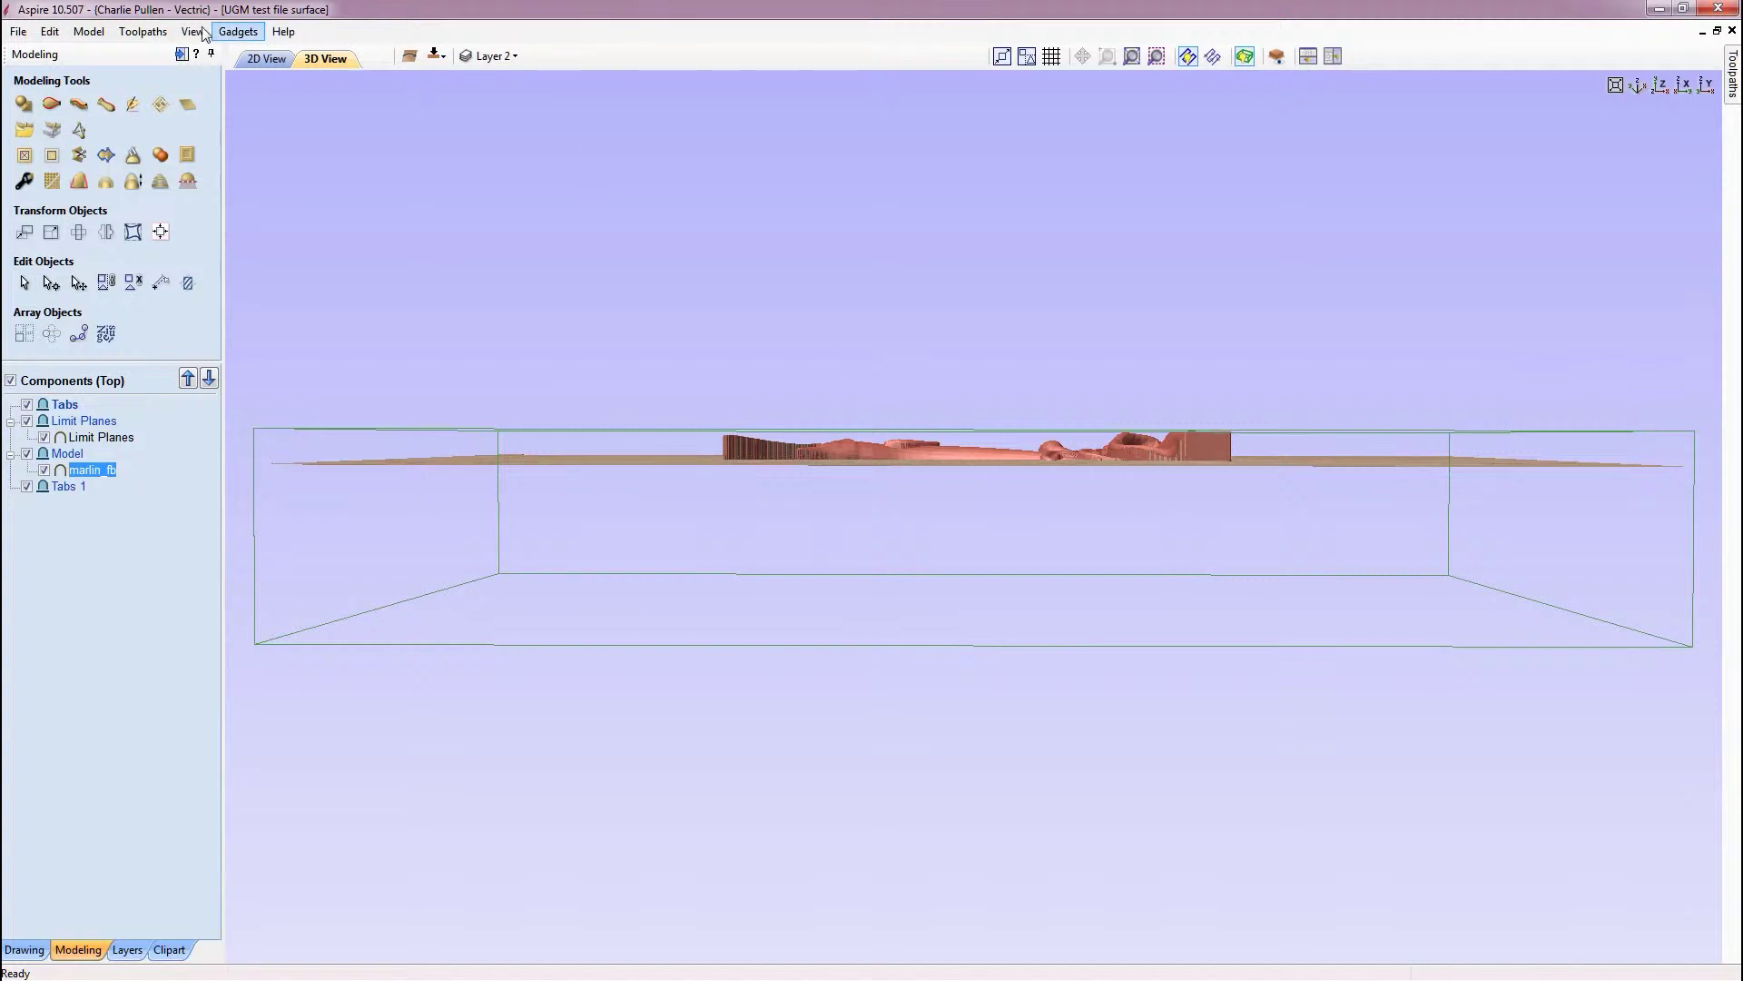
left_click(182, 53)
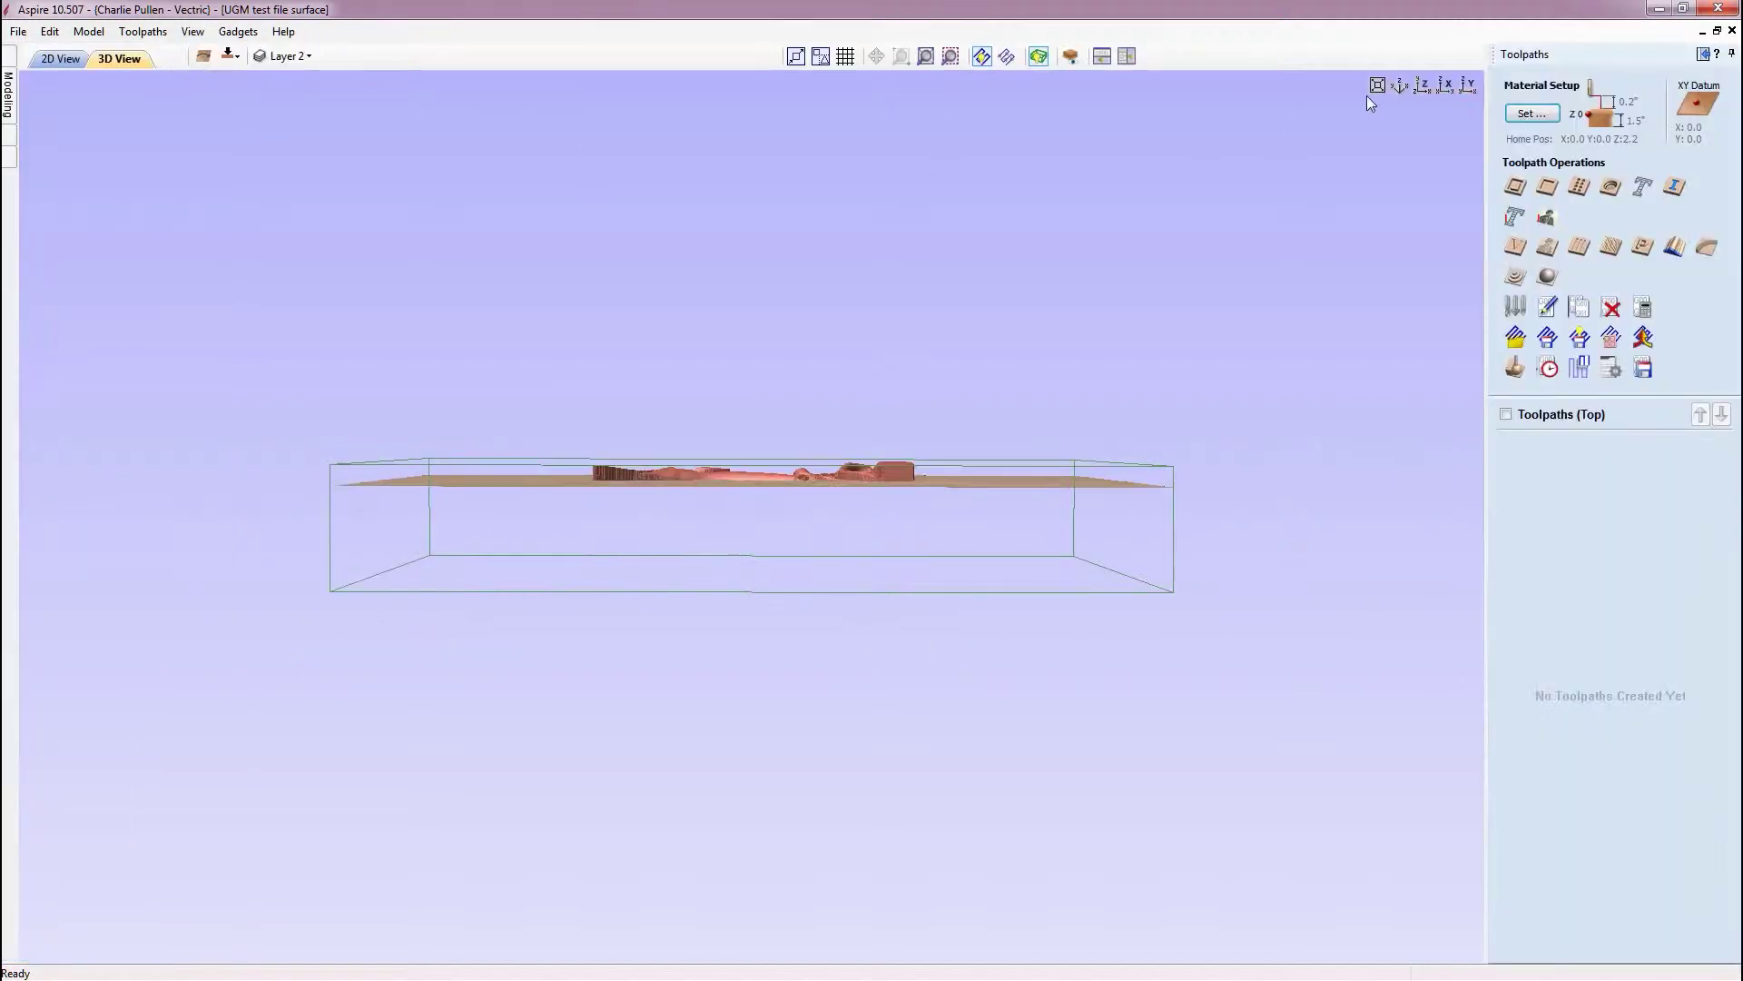
left_click(1532, 115)
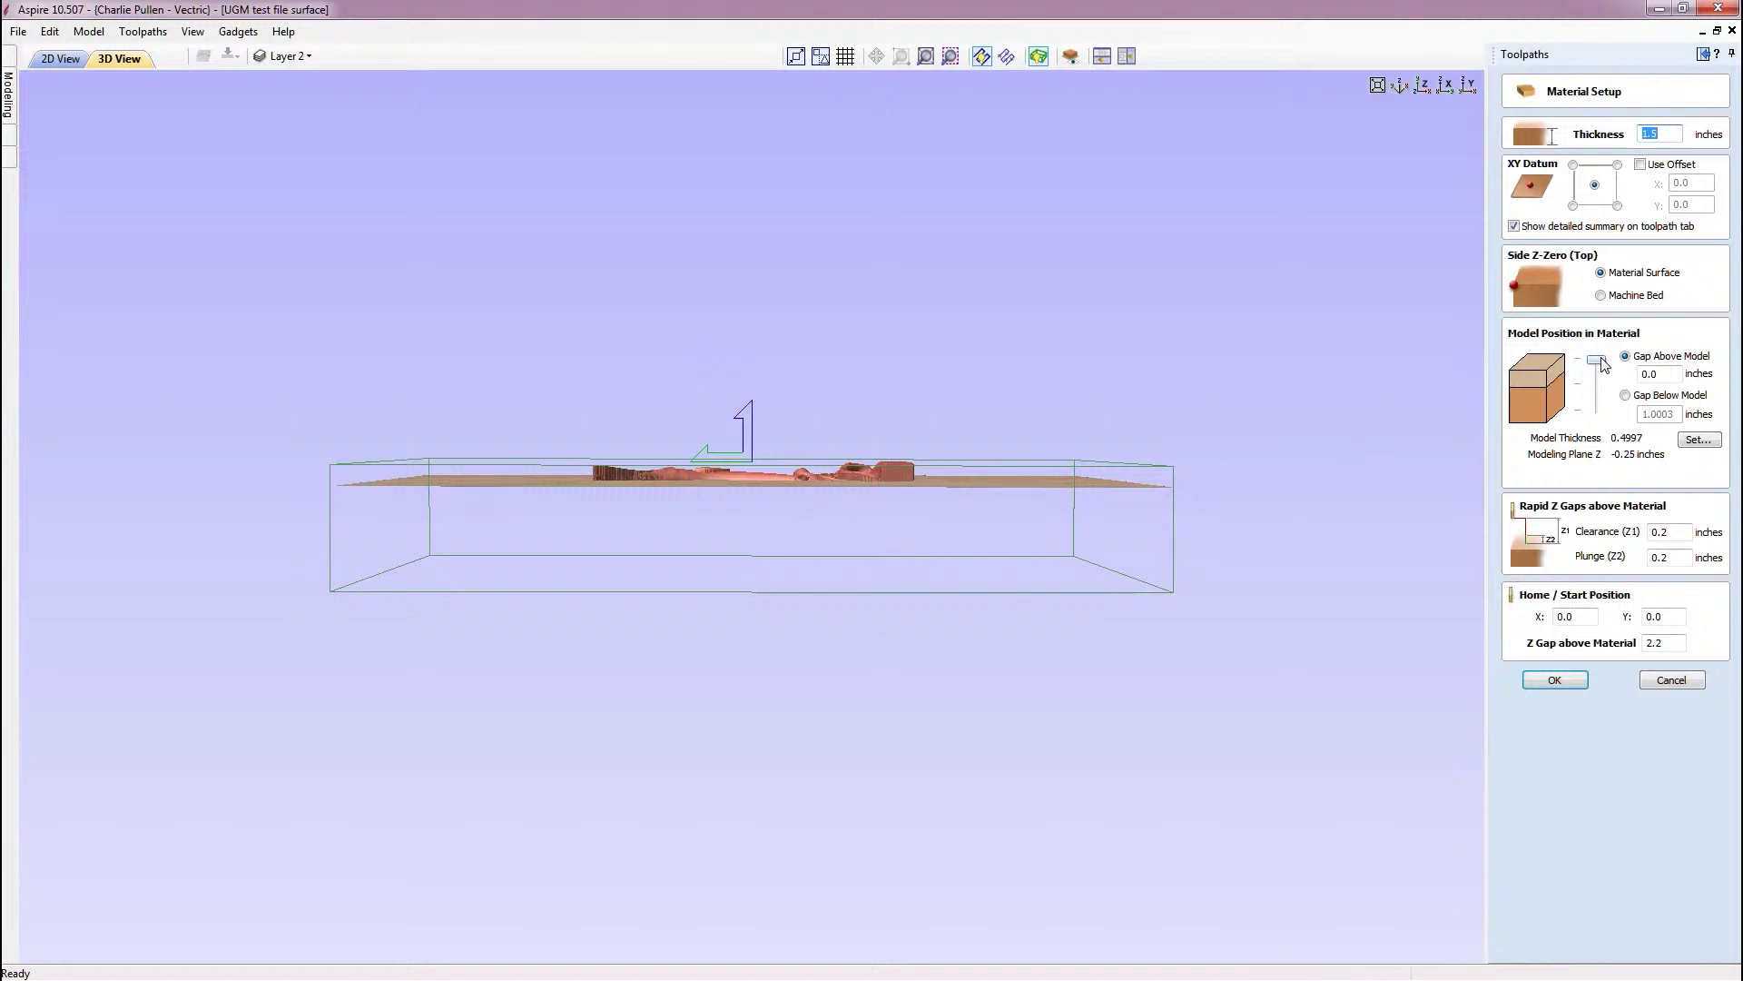
left_click_drag(1603, 363, 1600, 386)
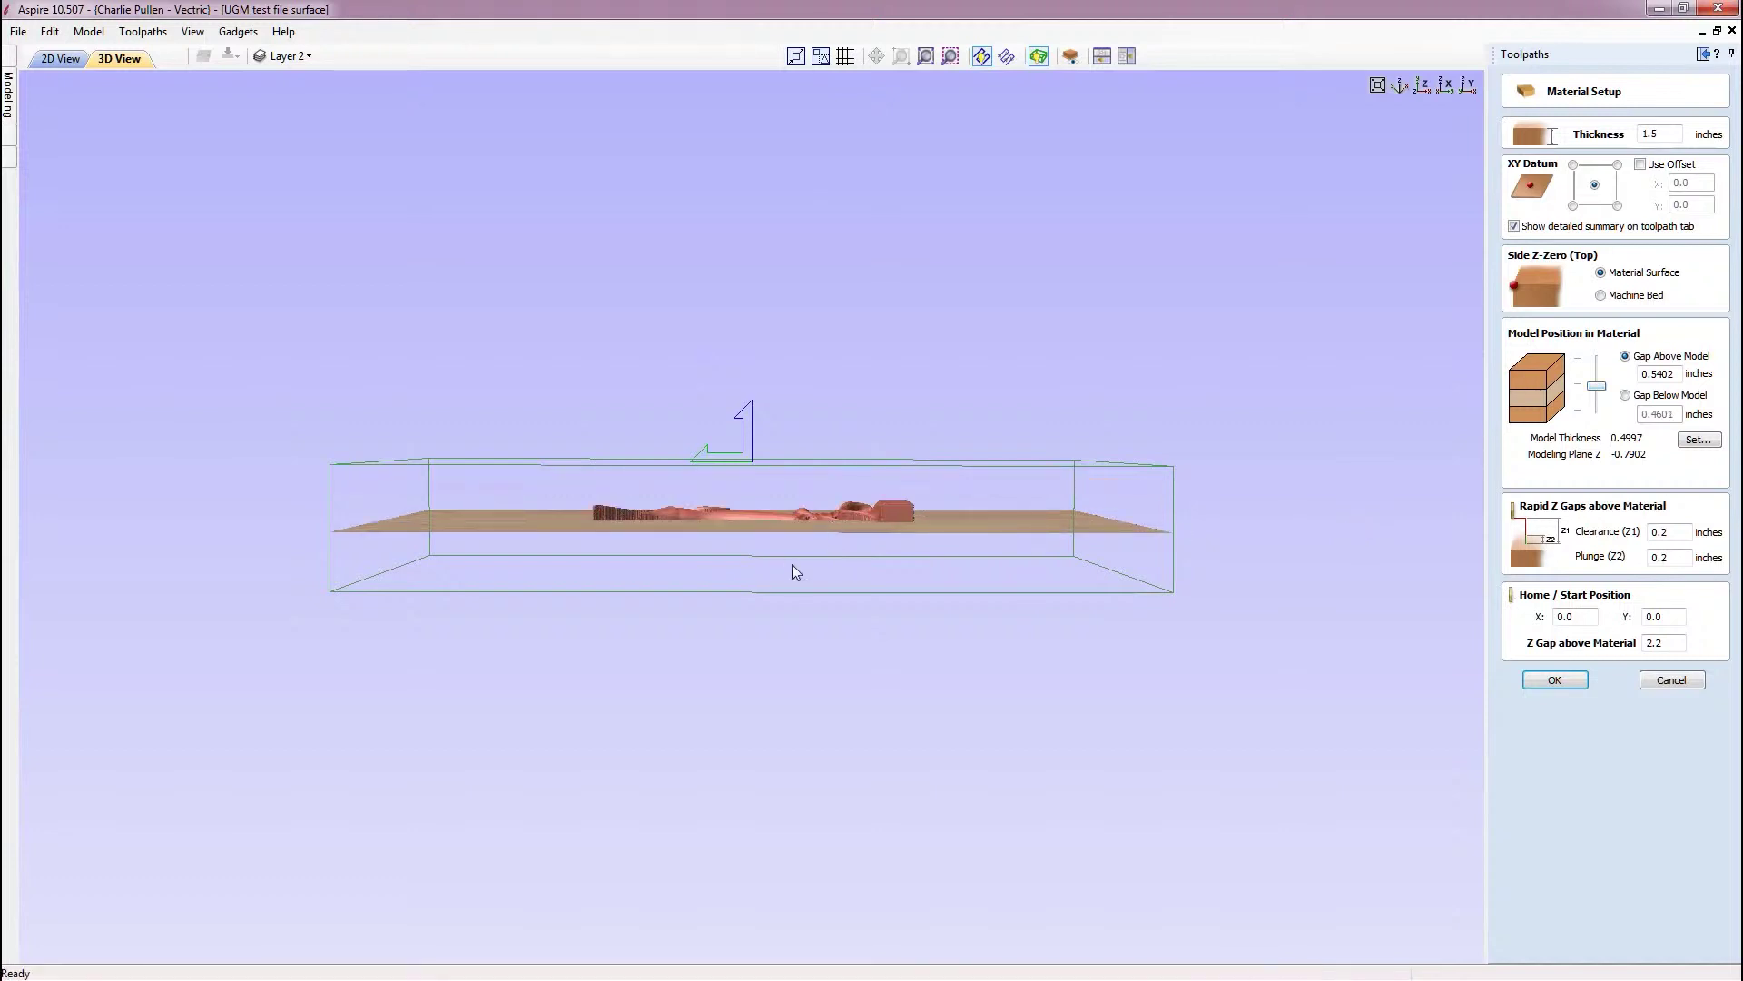
mouse_move(781, 557)
left_mouse_down()
mouse_move(786, 520)
mouse_move(799, 554)
left_mouse_up()
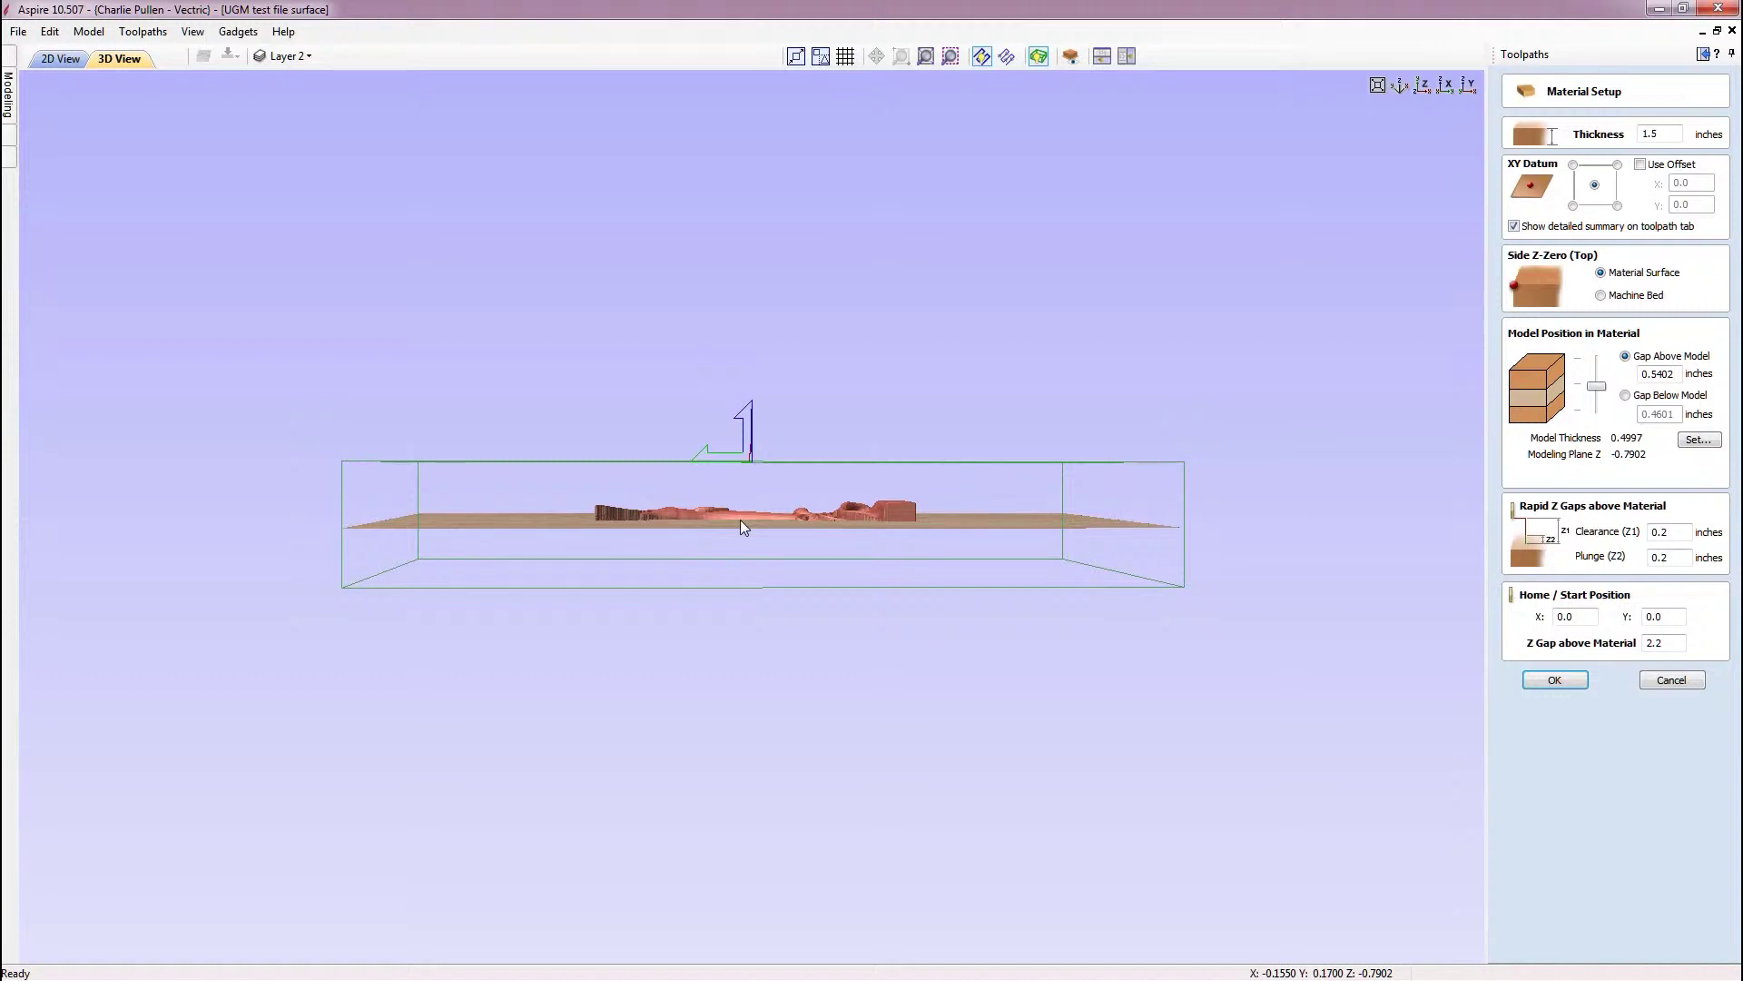
mouse_move(796, 490)
left_mouse_down()
mouse_move(793, 545)
mouse_move(798, 469)
left_mouse_up()
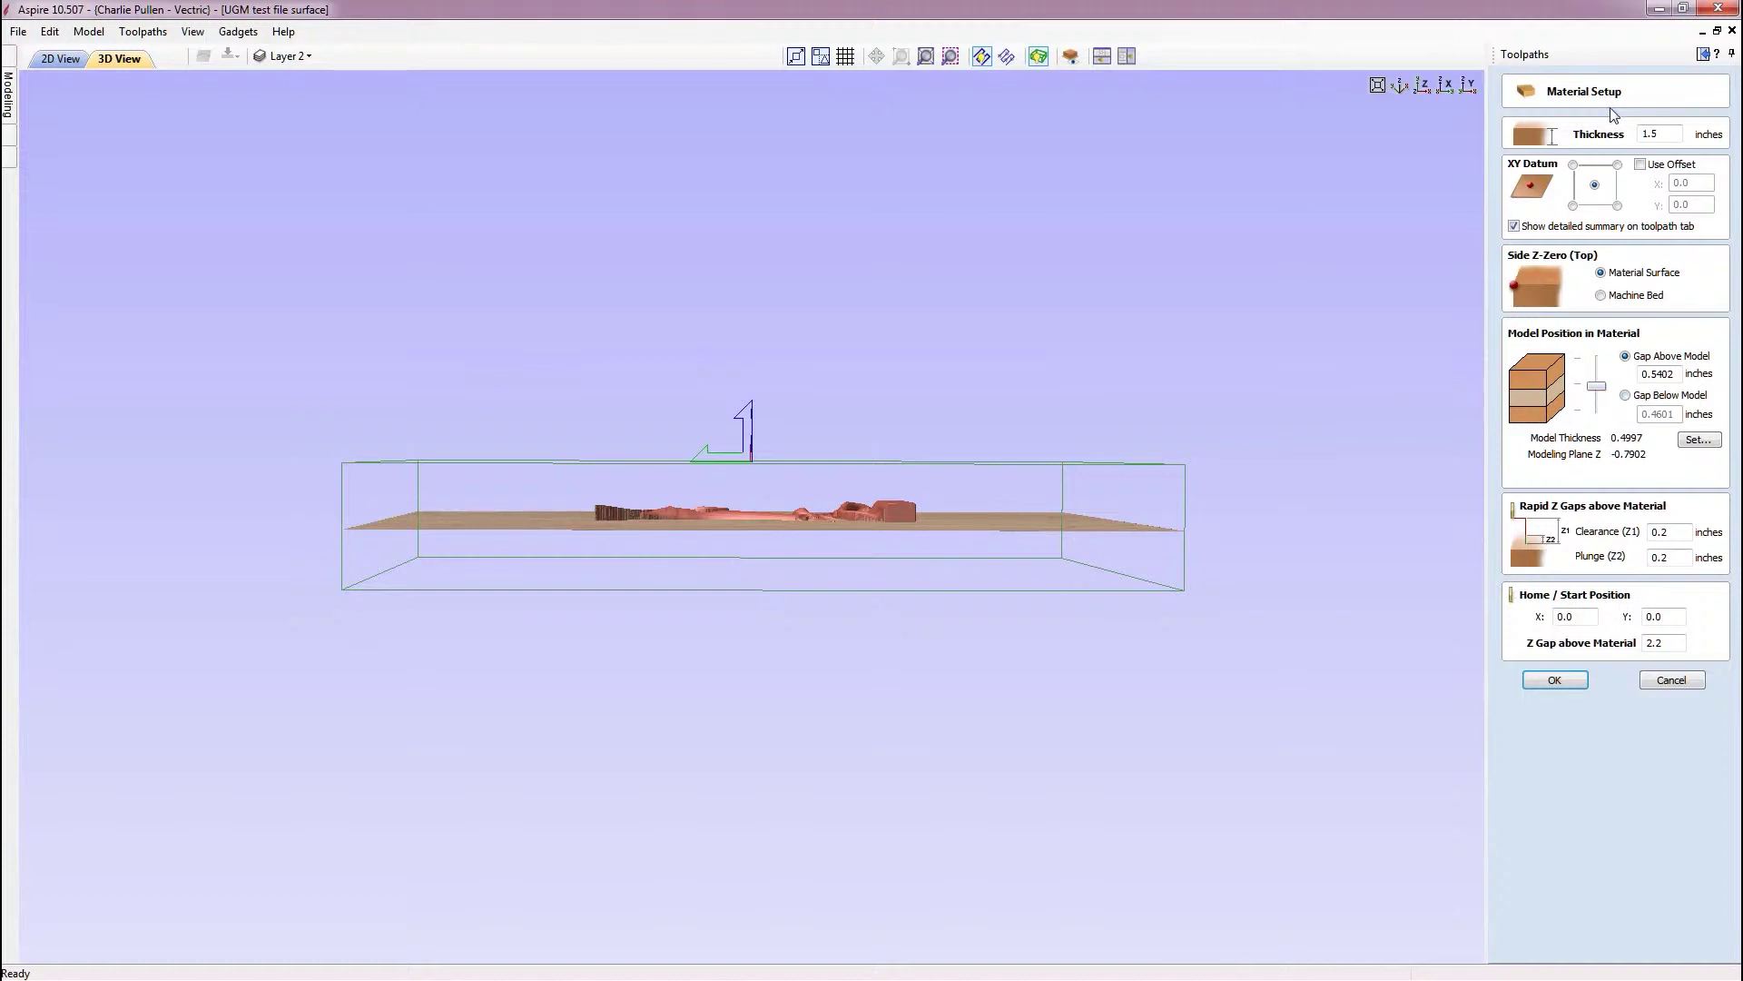
left_click_drag(744, 557, 740, 565)
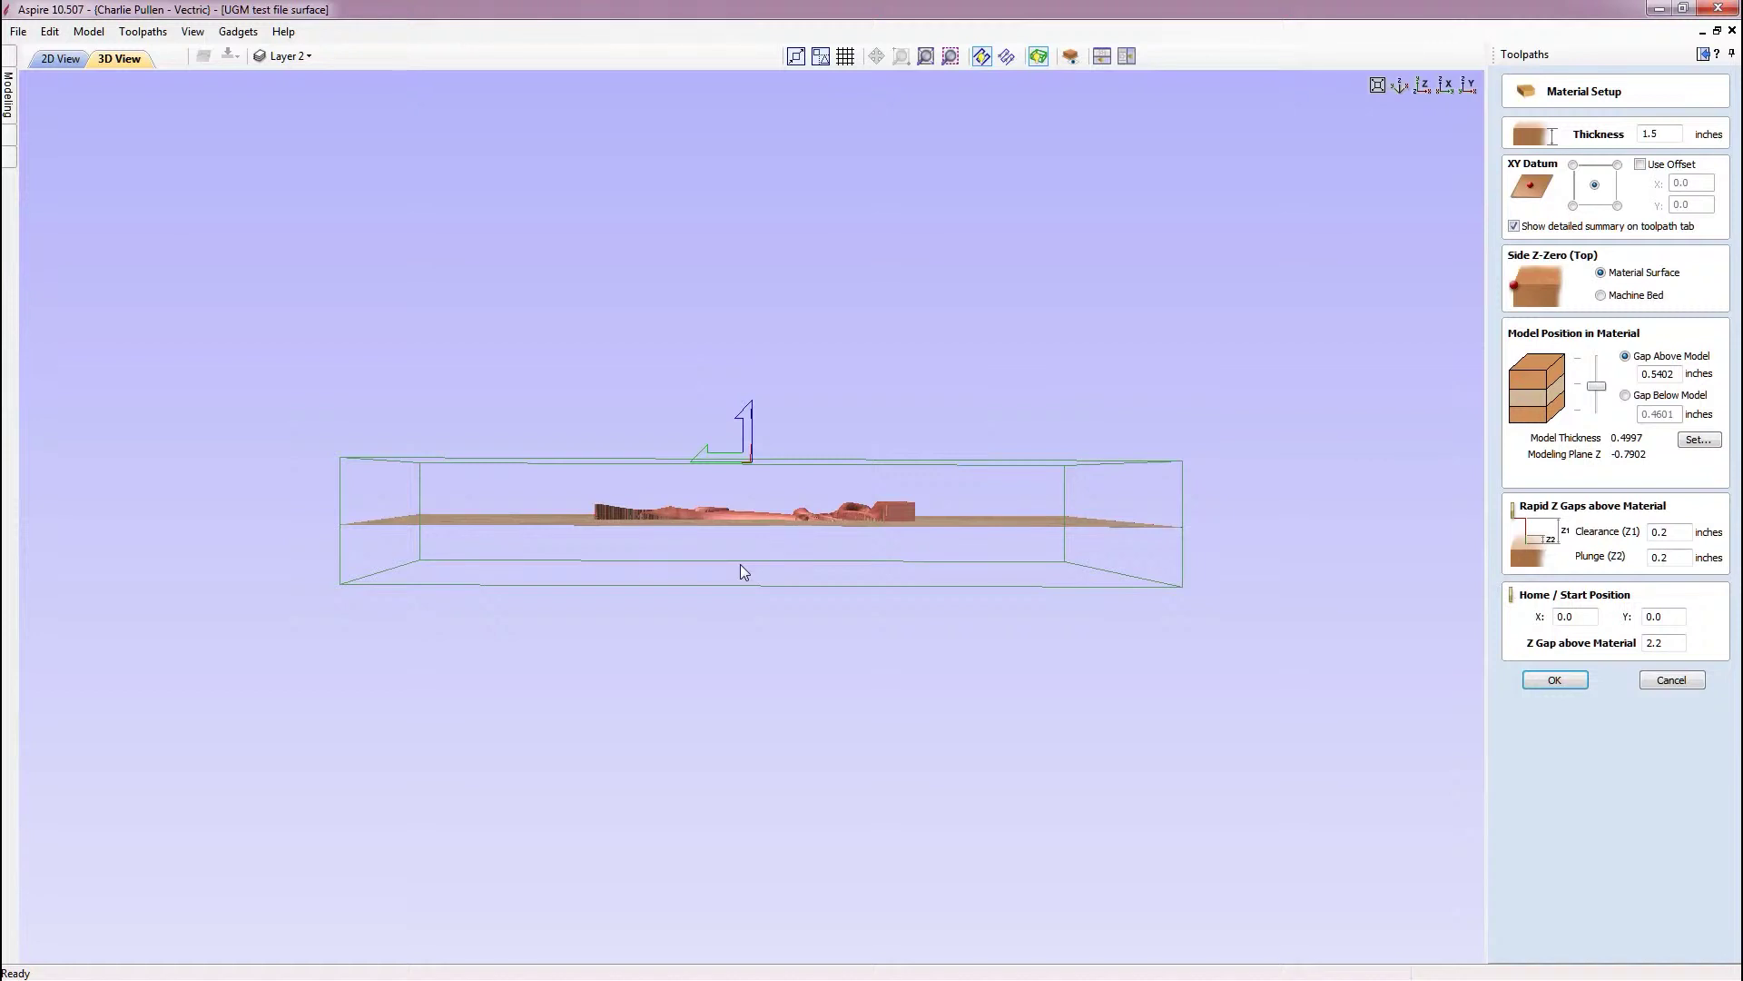
left_click_drag(740, 564, 732, 568)
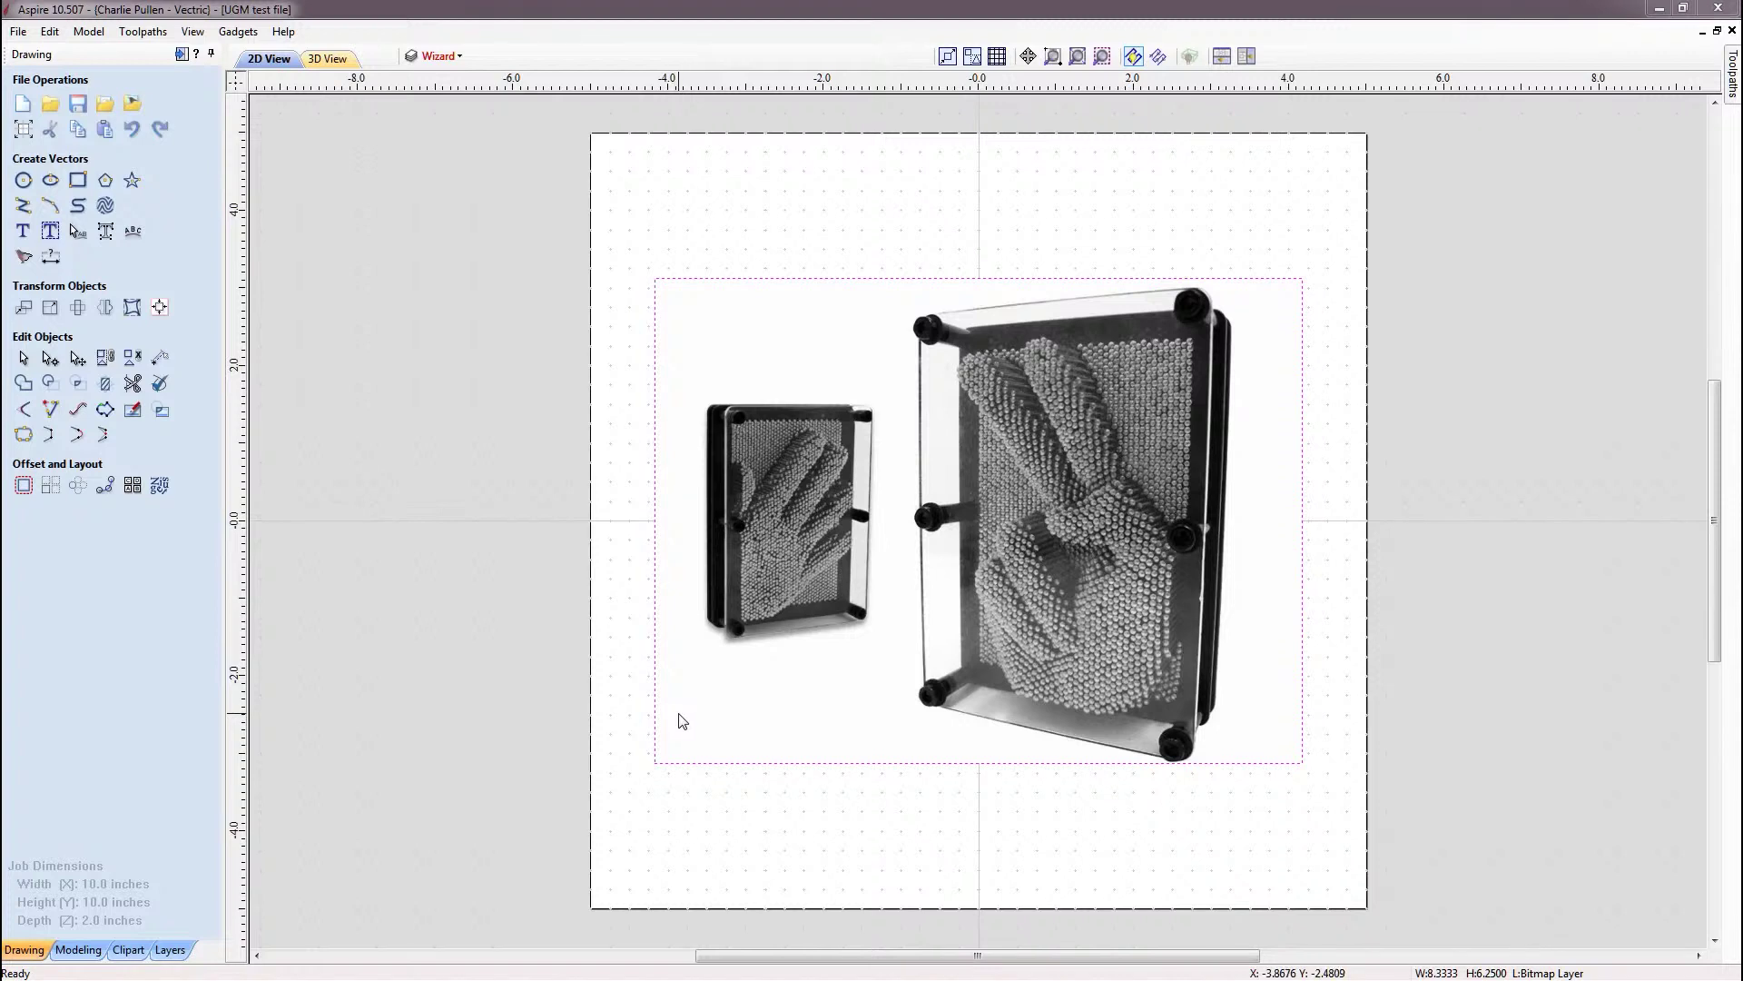
Hide the Bitmap Layer in the UGM test file
left_click(441, 56)
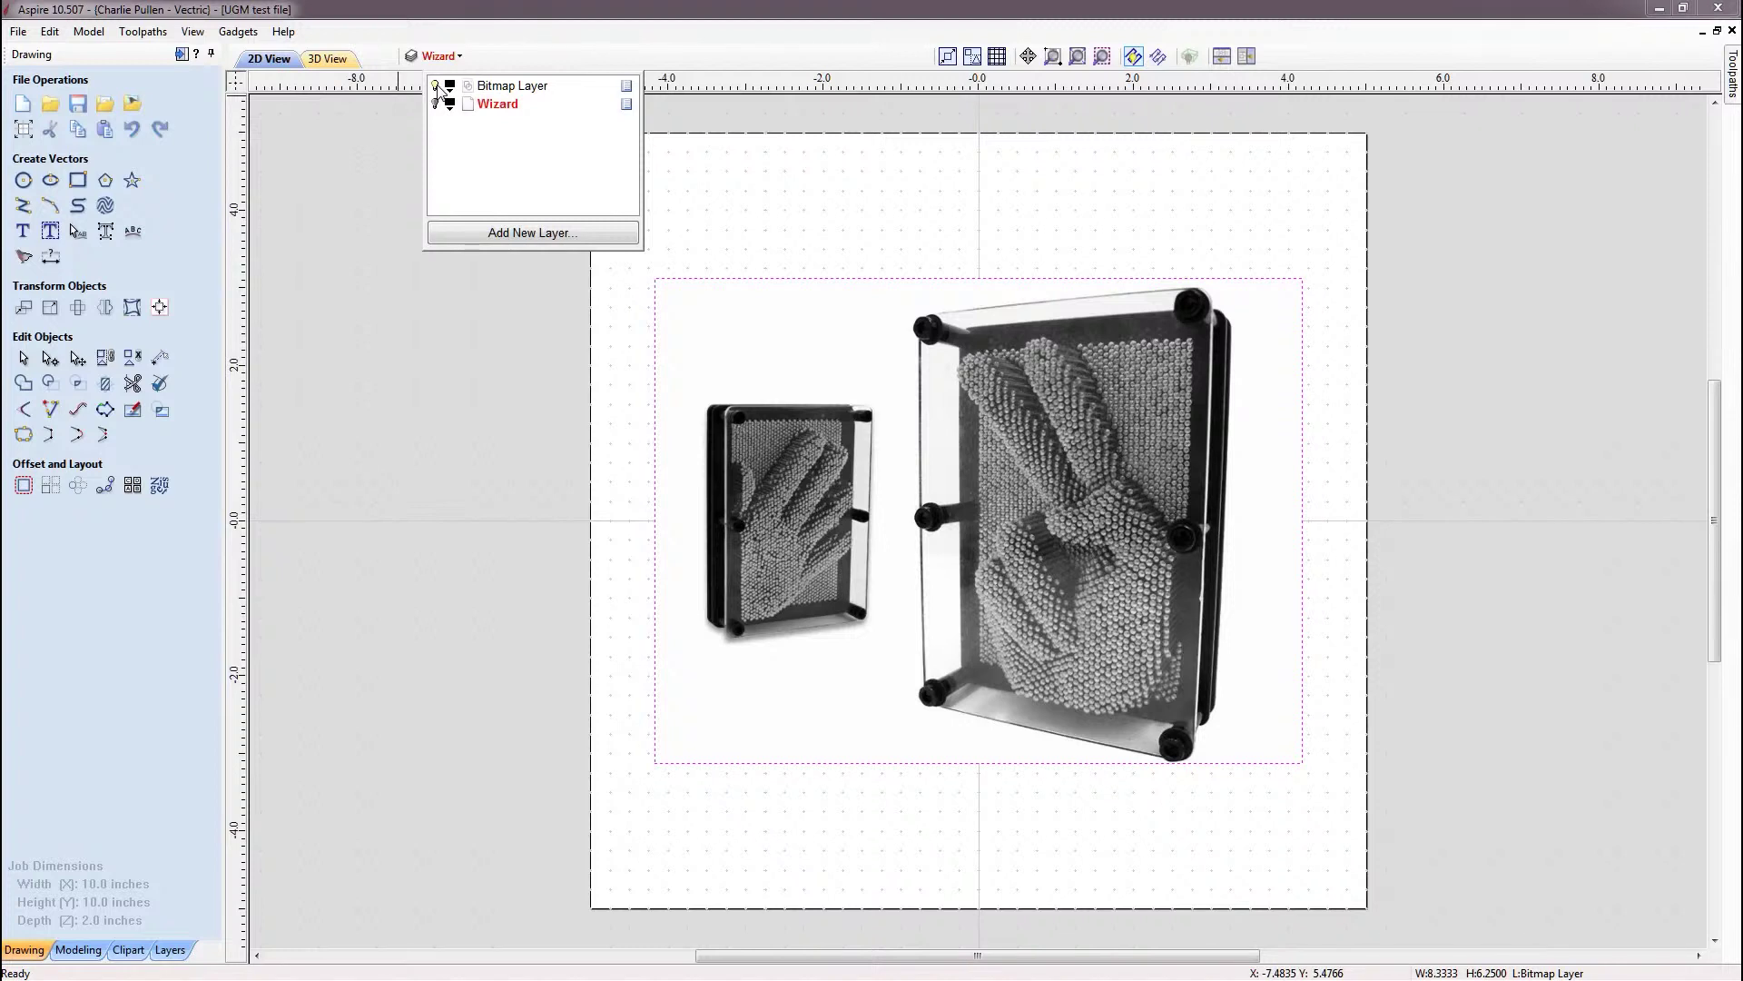
left_click(436, 86)
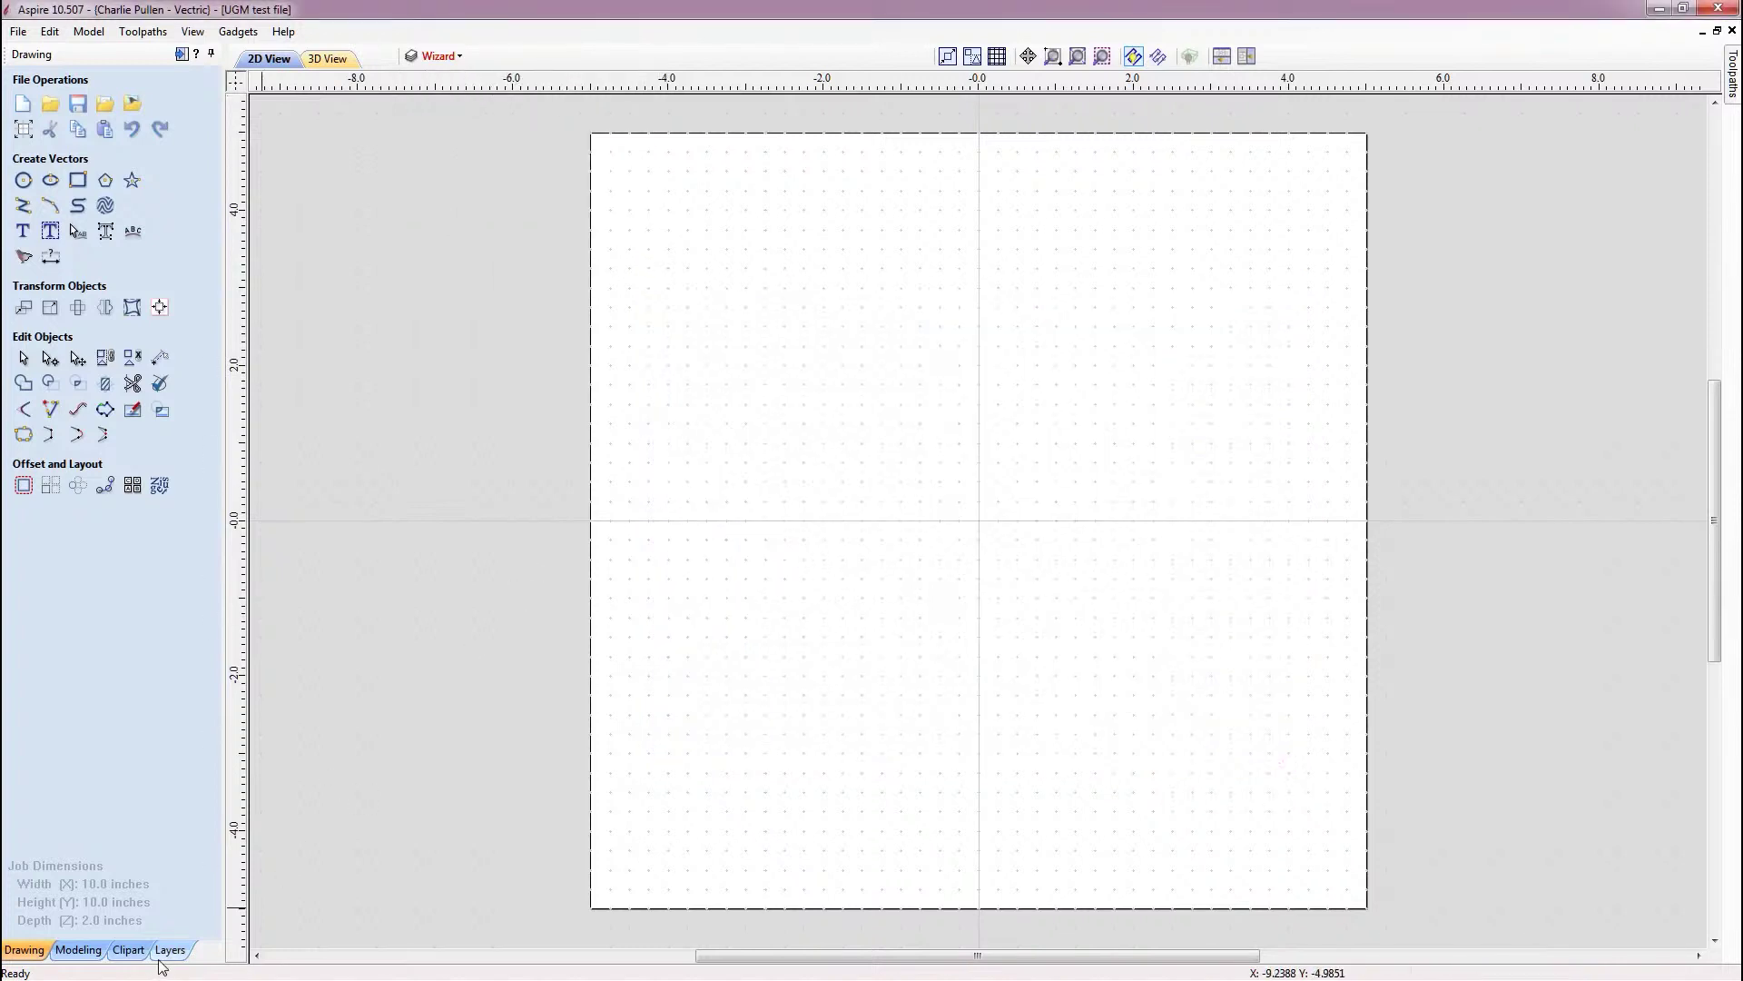
Place the standing wizard model from the Objects & People clipart library near the centre of the job
left_click(128, 949)
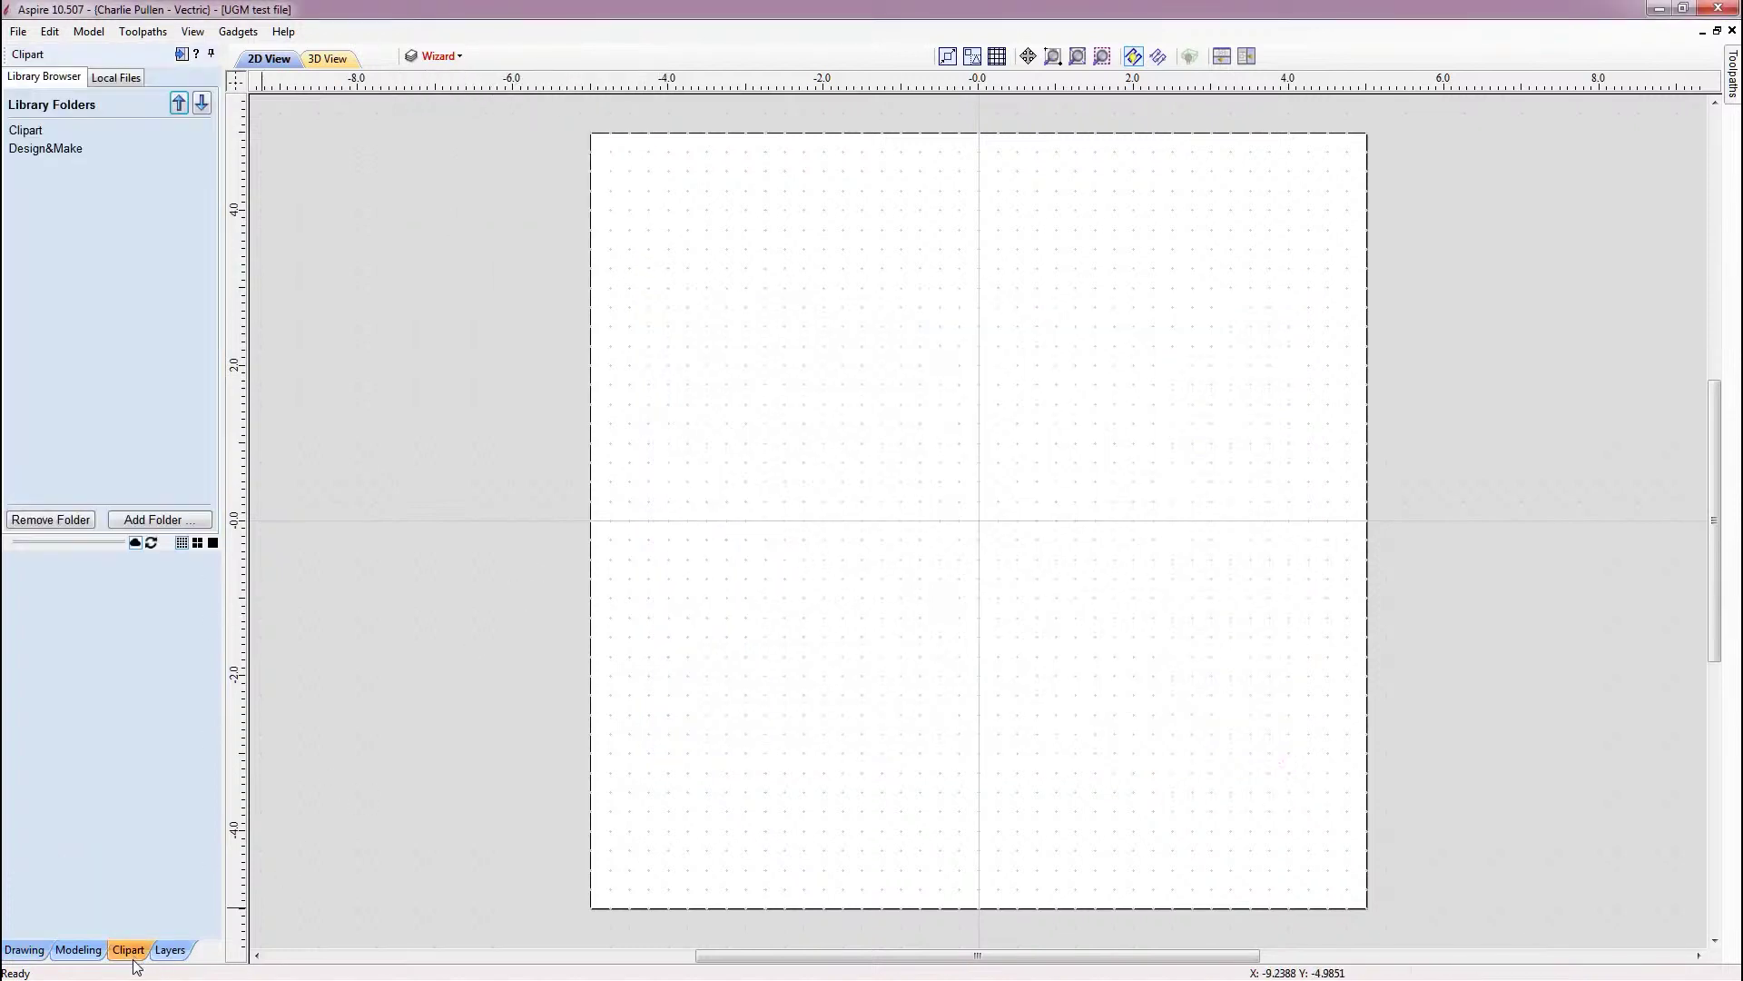
double_click(27, 131)
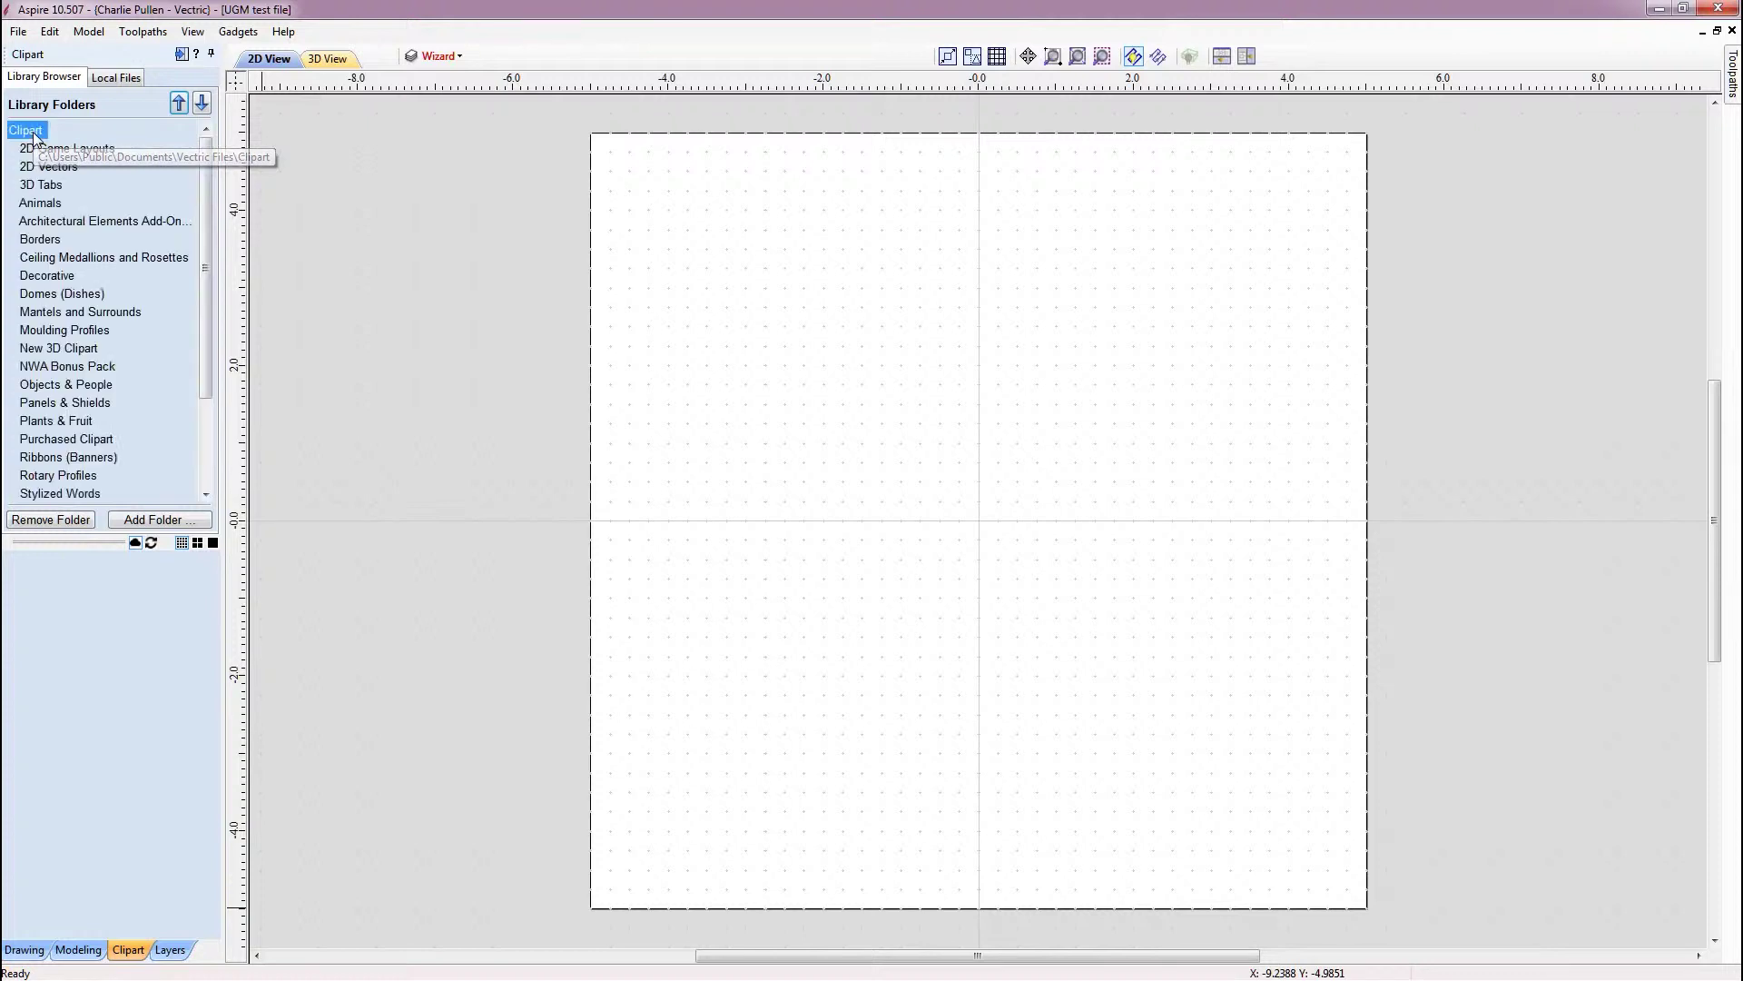
scroll(121, 318, "down", 1)
left_click(100, 330)
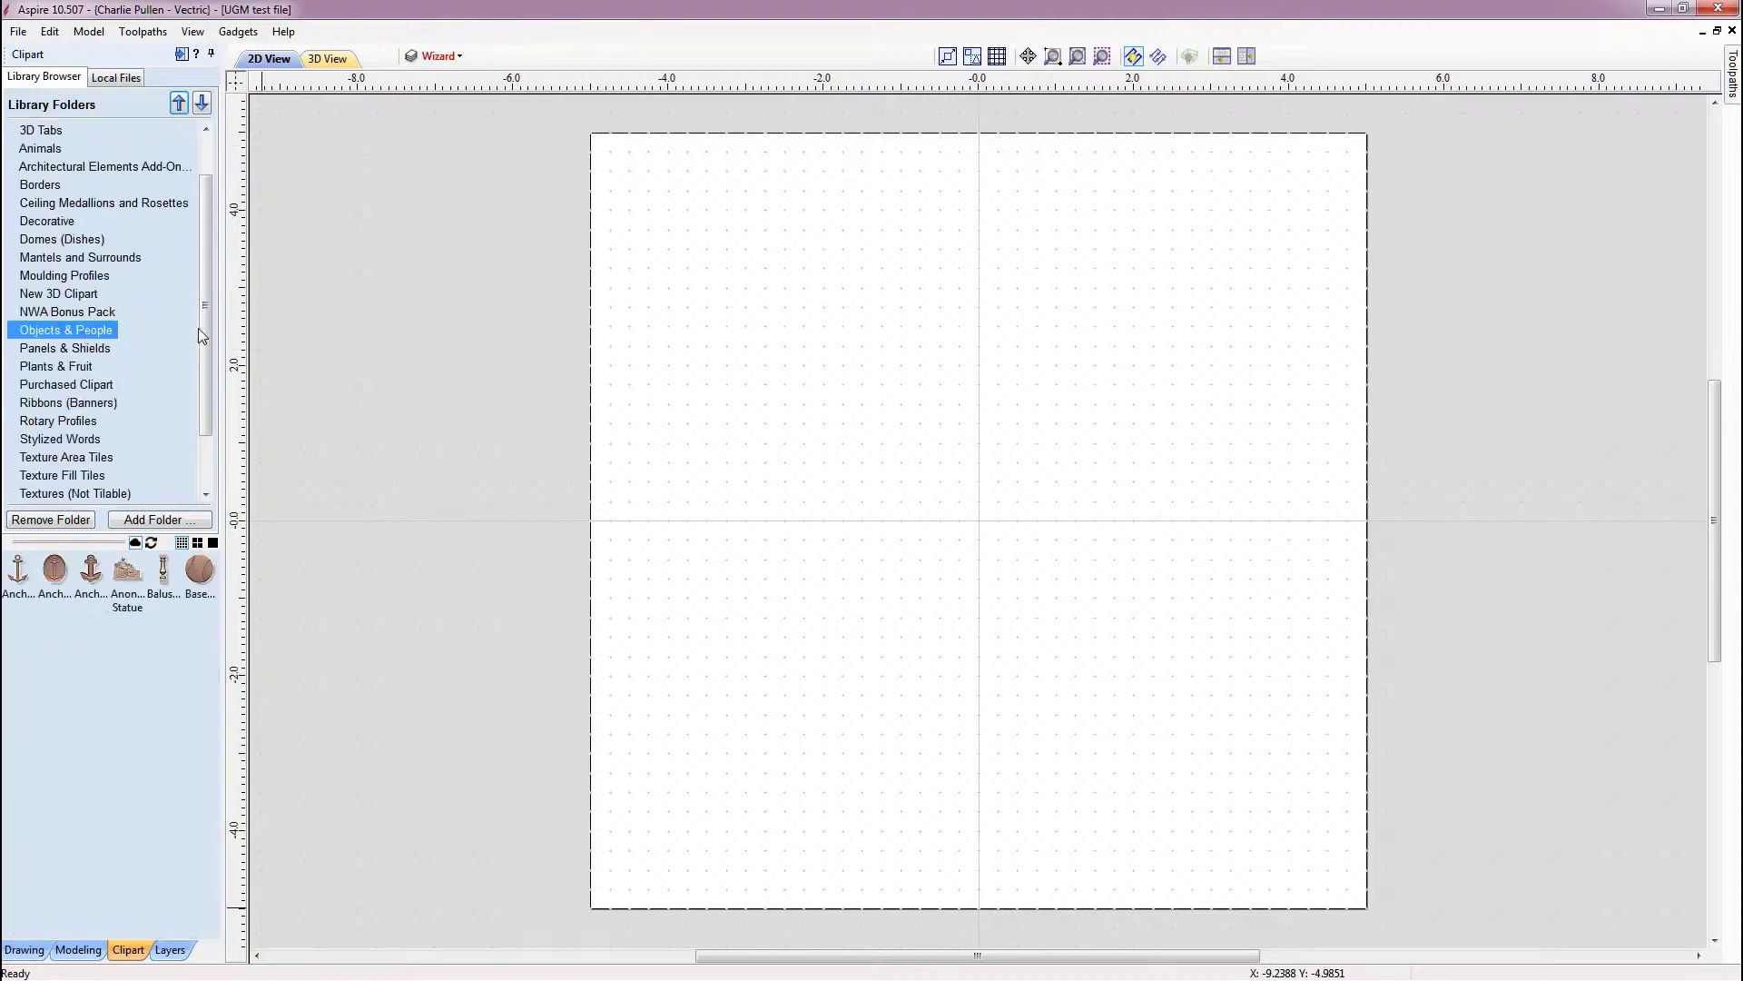
left_click_drag(203, 348, 198, 423)
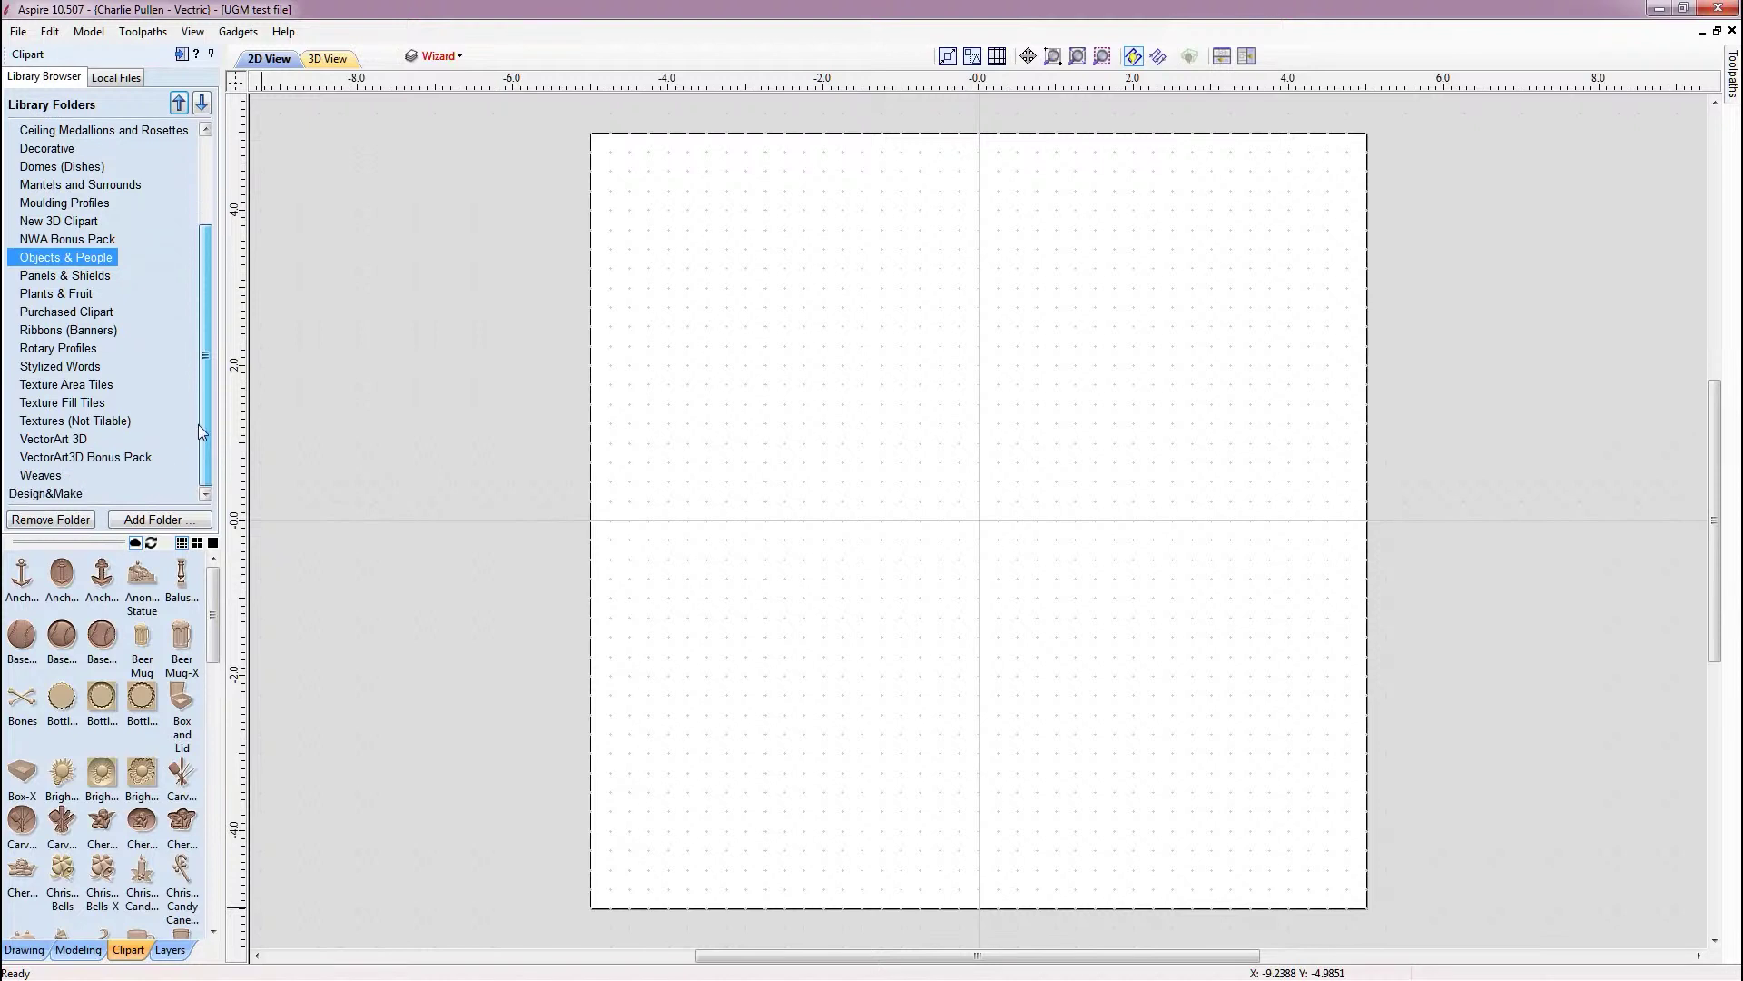
left_click_drag(211, 606, 222, 897)
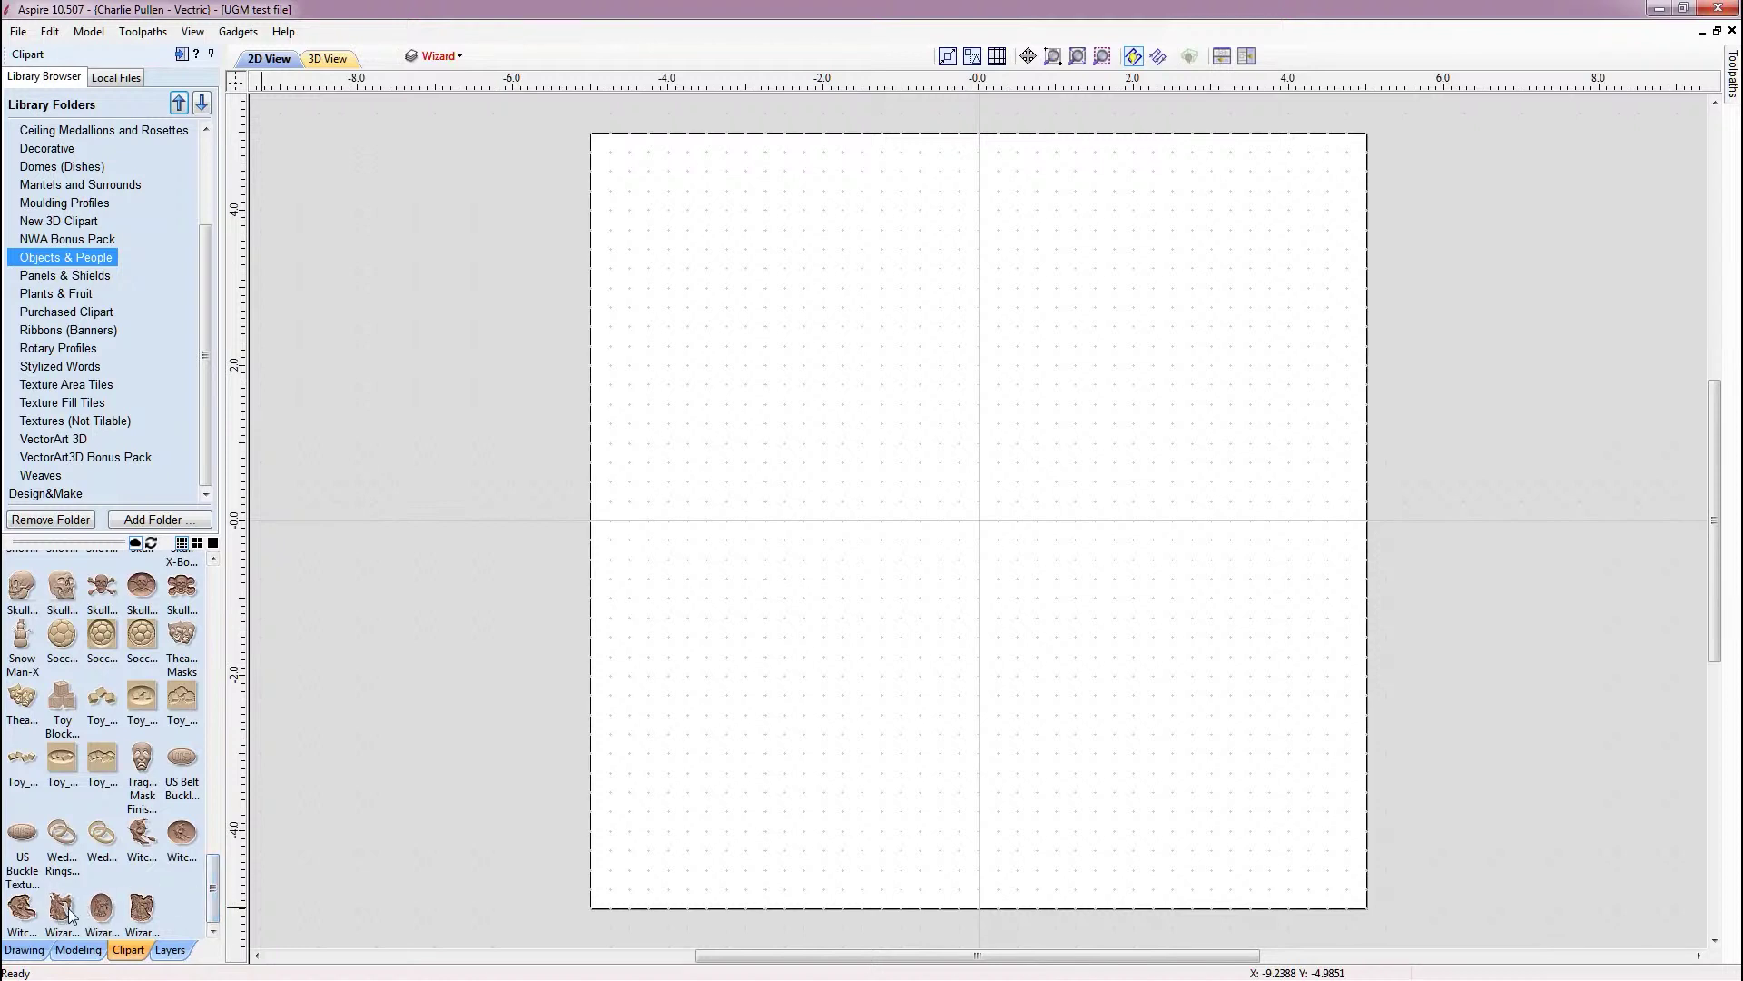
left_click_drag(64, 908, 949, 530)
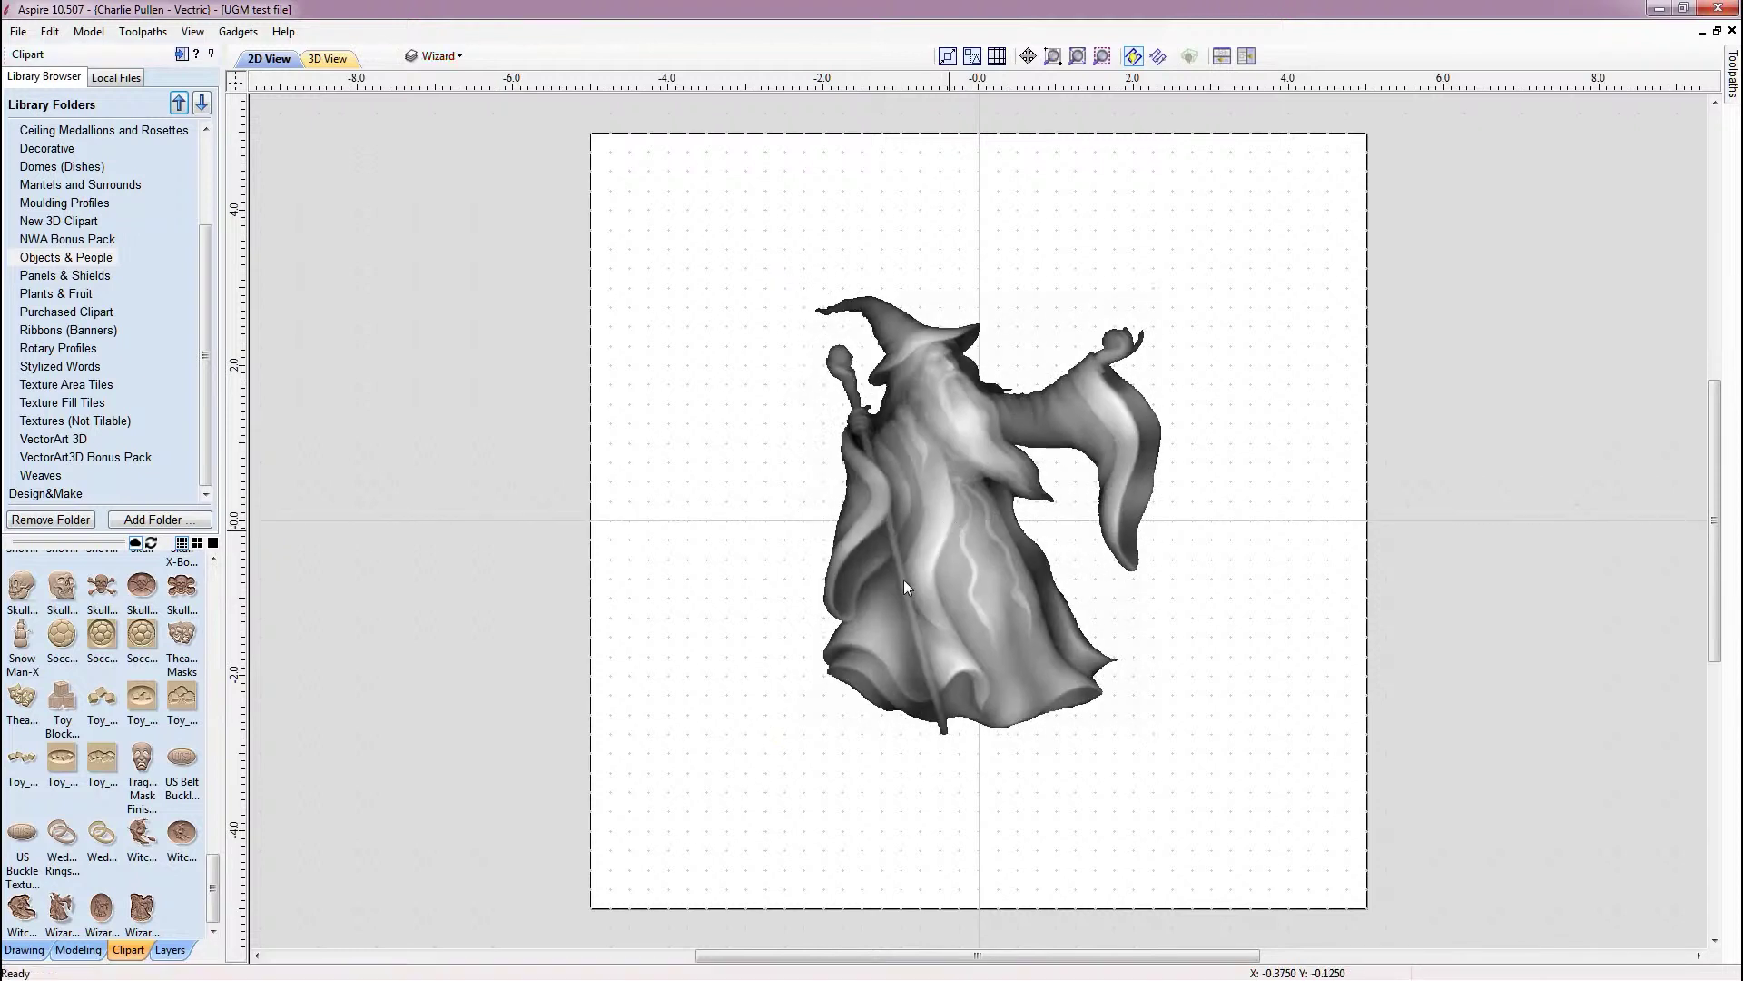
Select the wizard component and show the material block around it in the 3D view
left_click(722, 487)
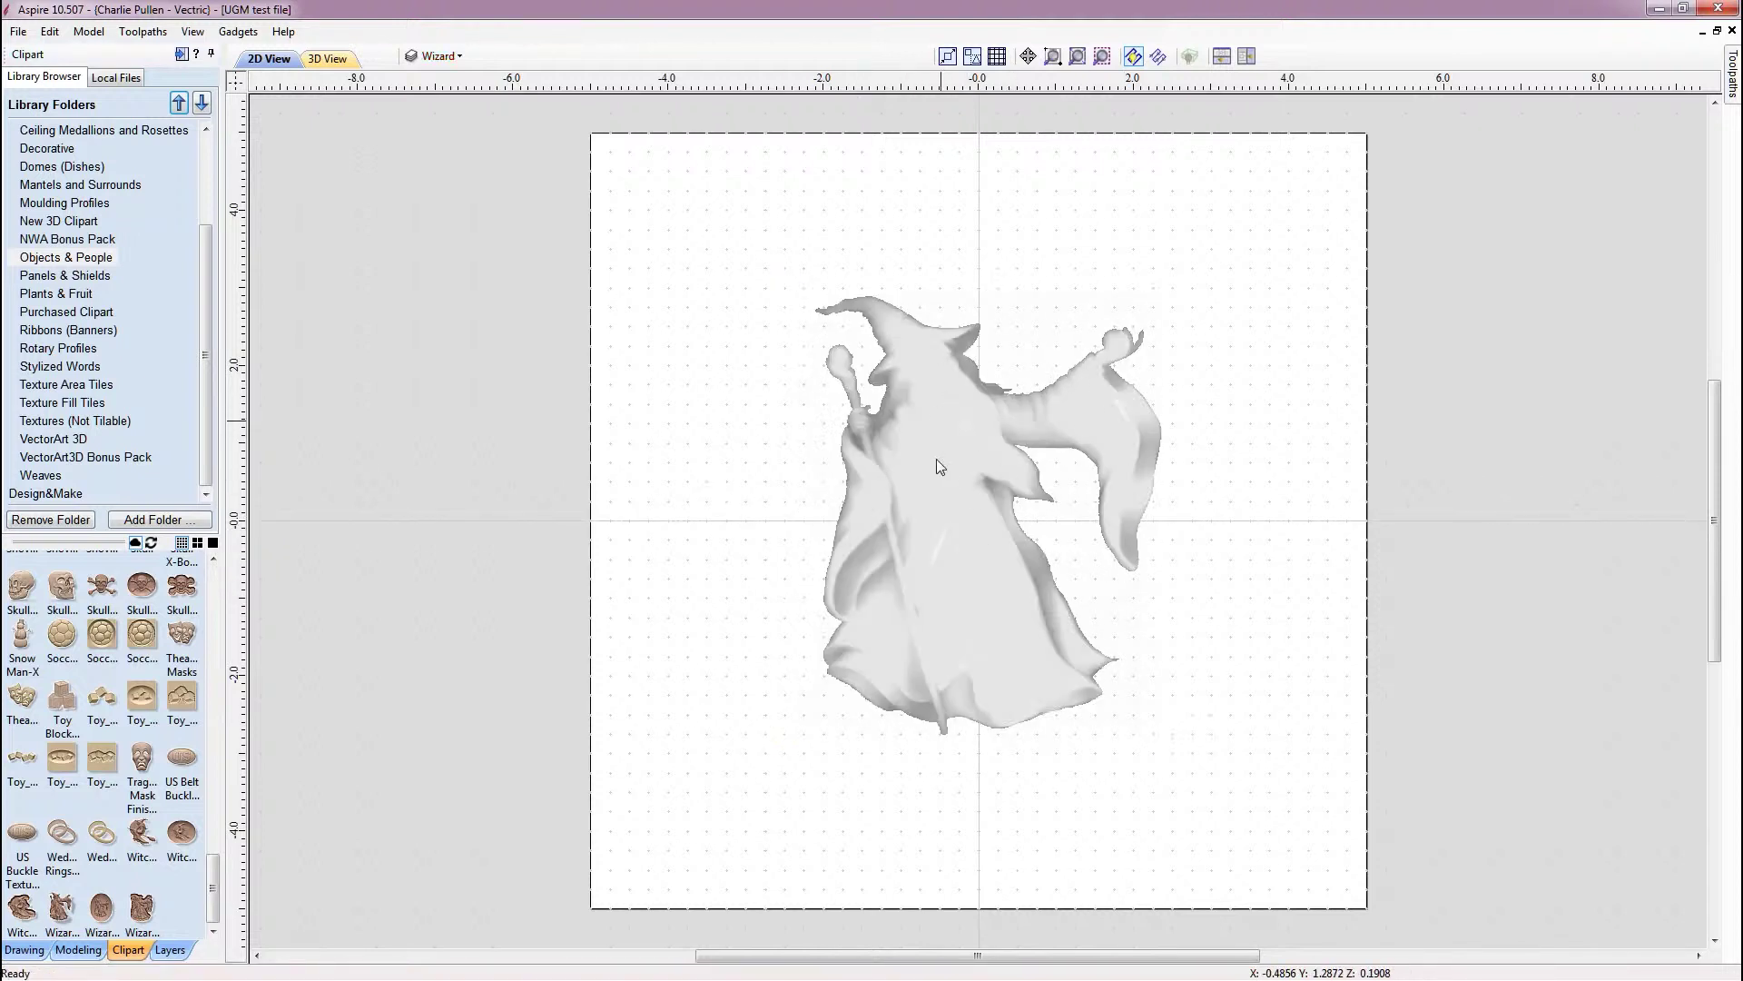
left_click(961, 465)
left_click(78, 950)
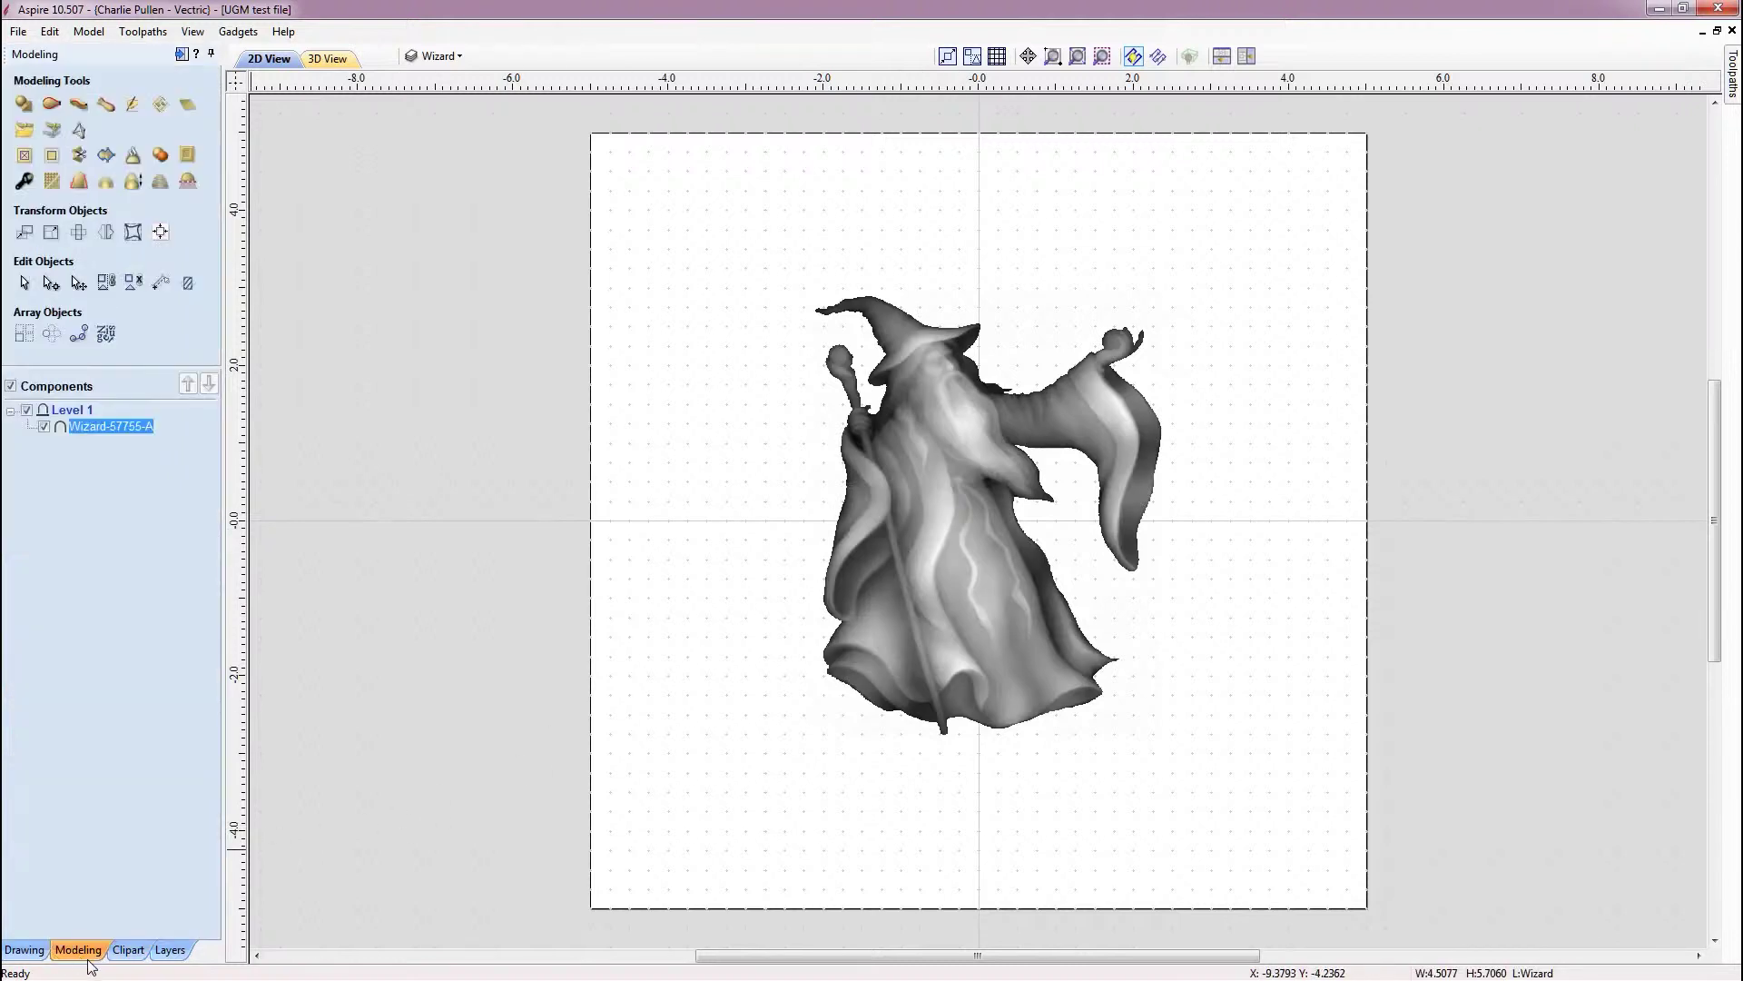
left_click(344, 62)
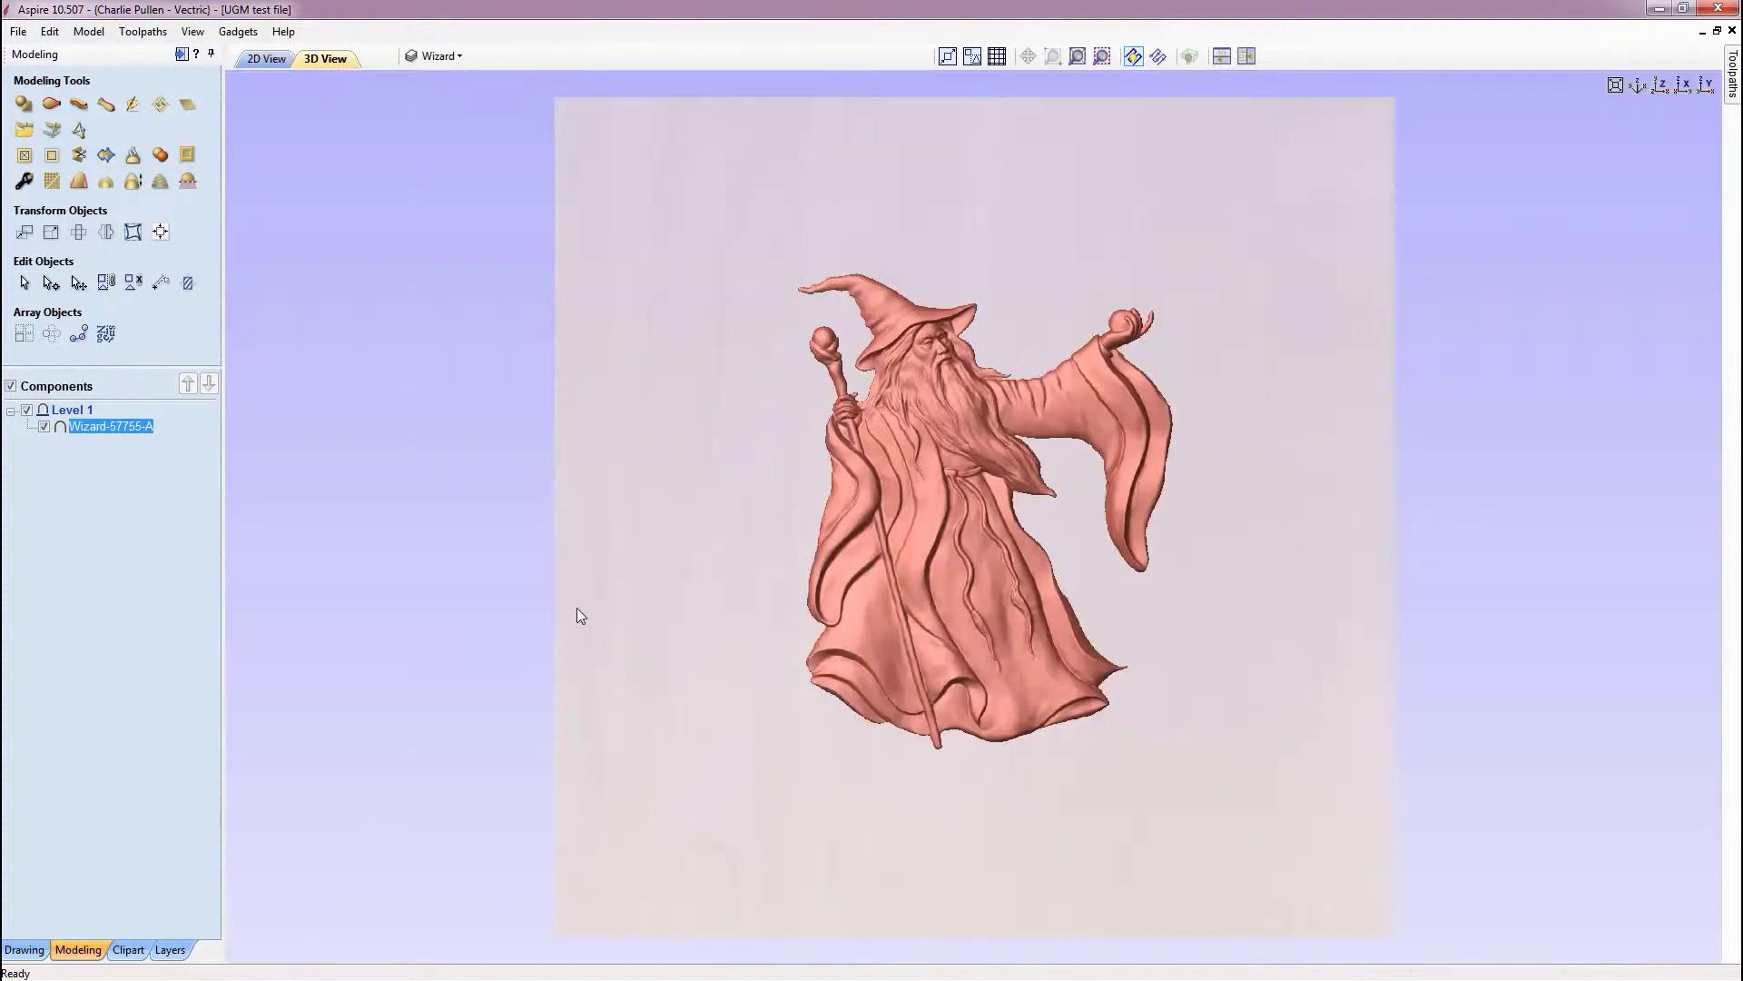
left_click_drag(993, 683, 1080, 635)
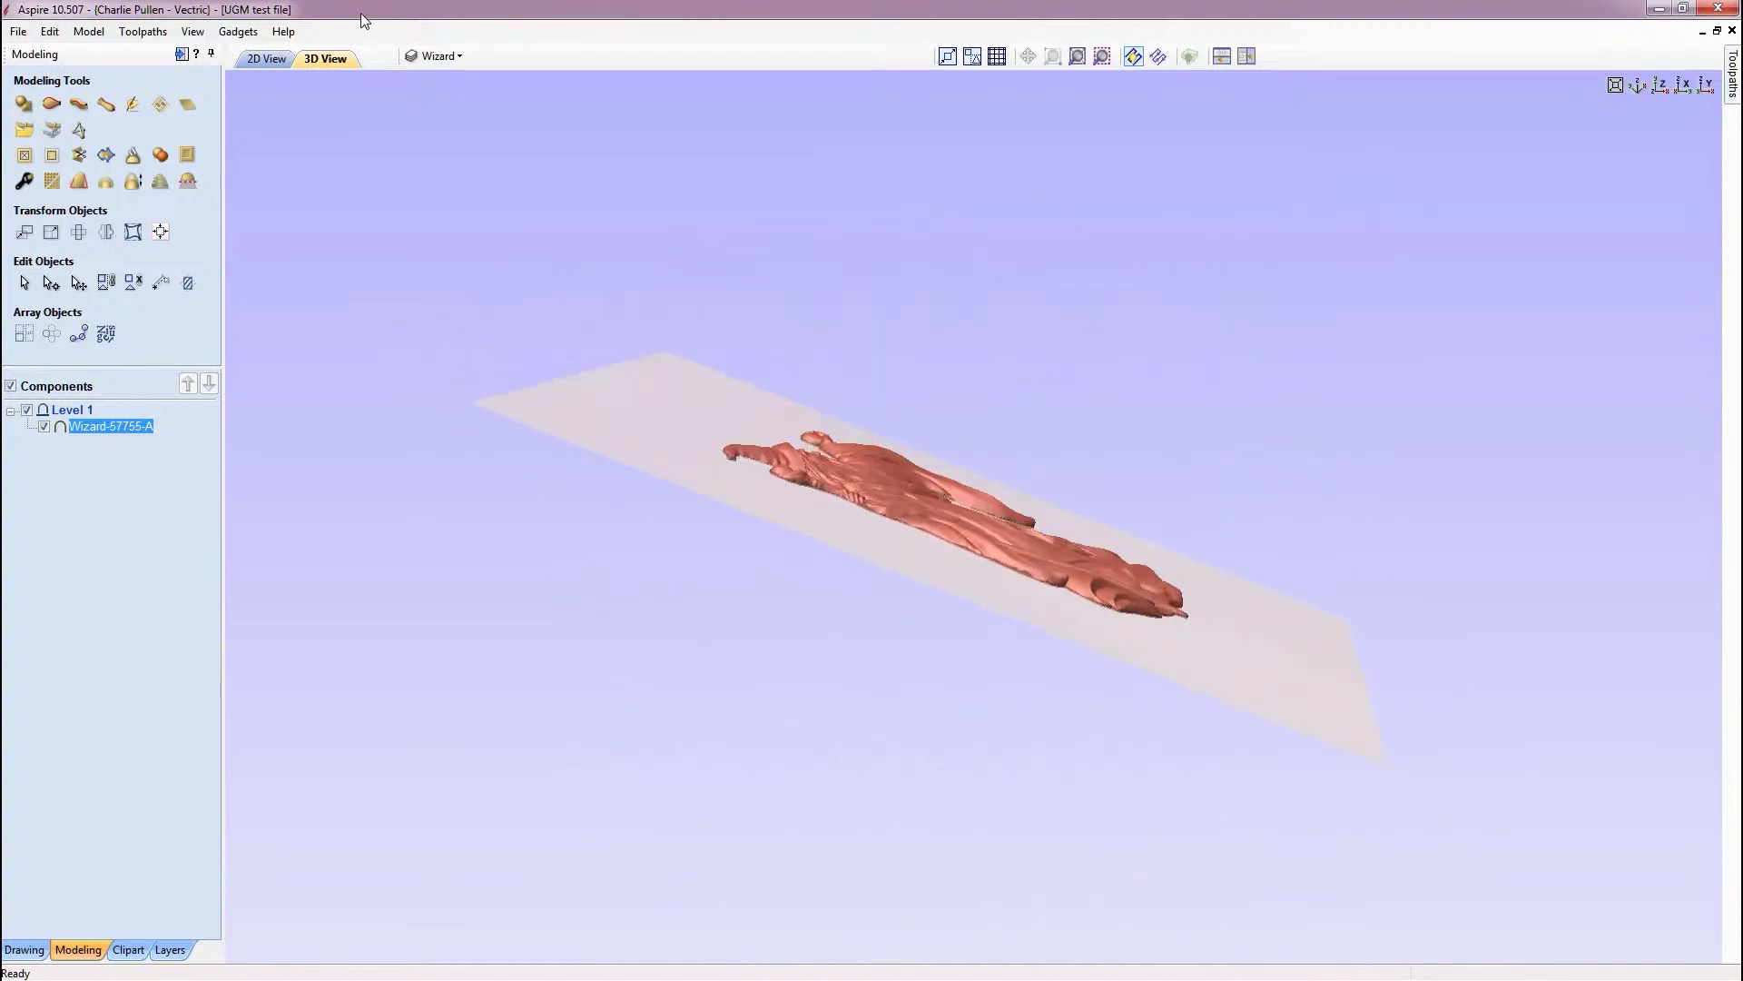
left_click(197, 40)
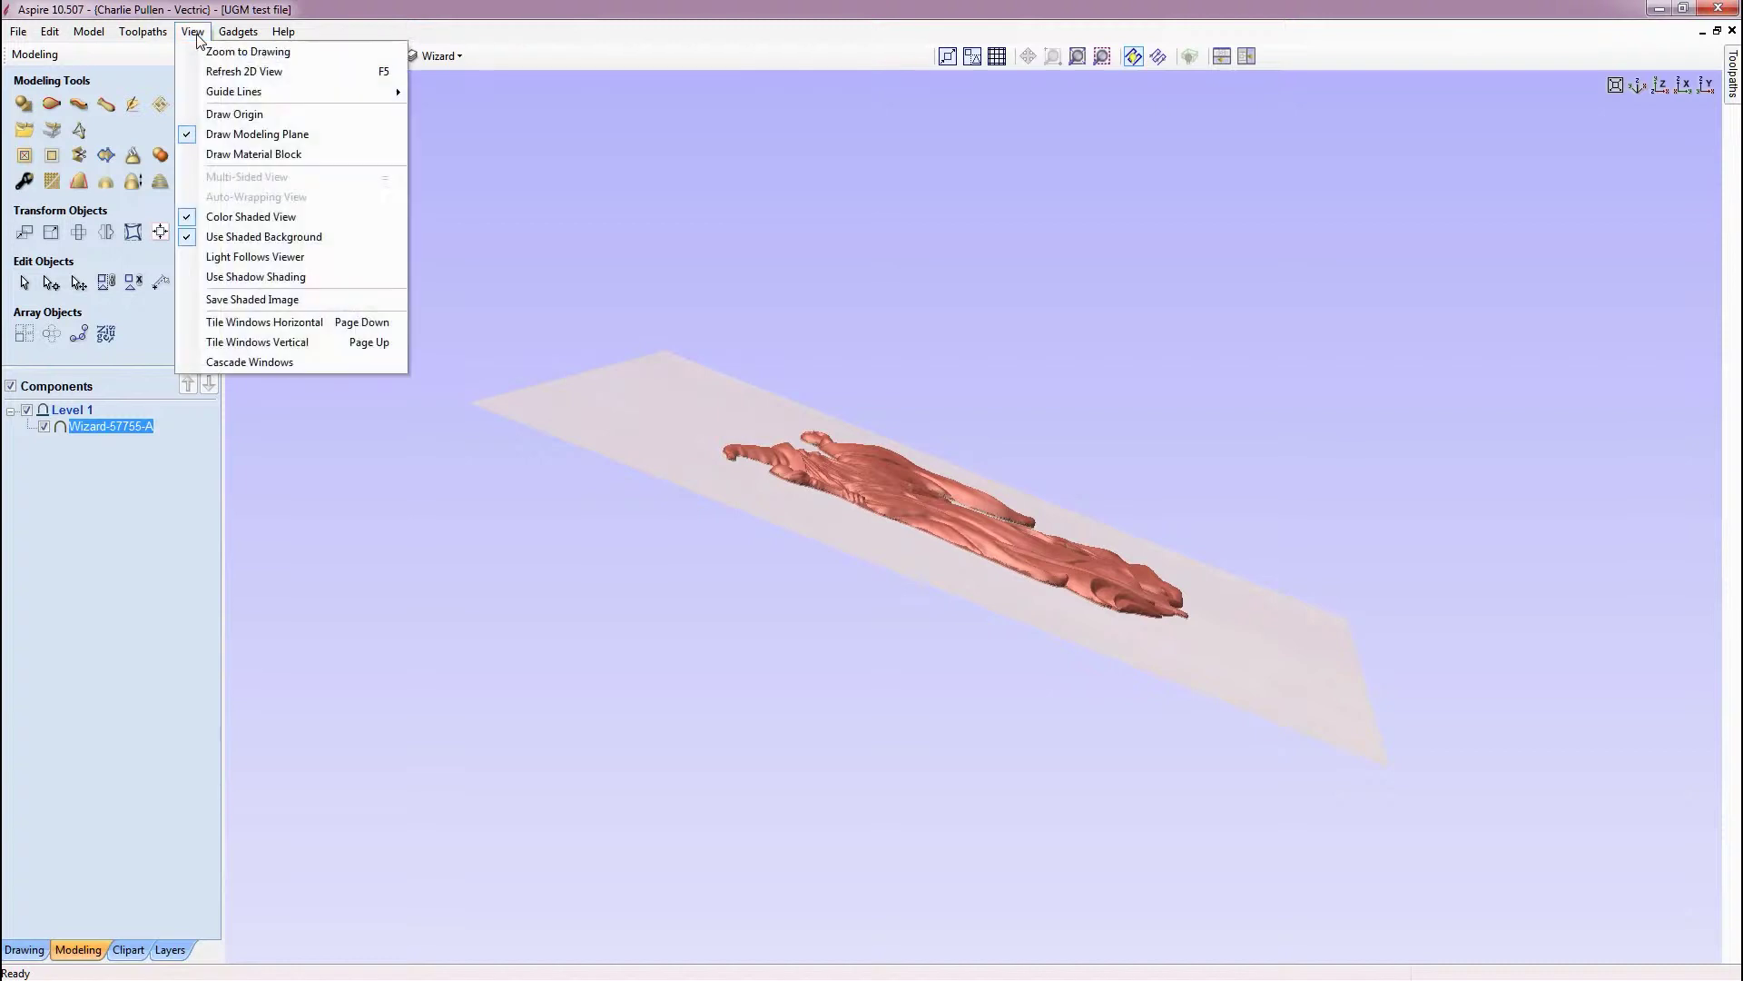
left_click(268, 160)
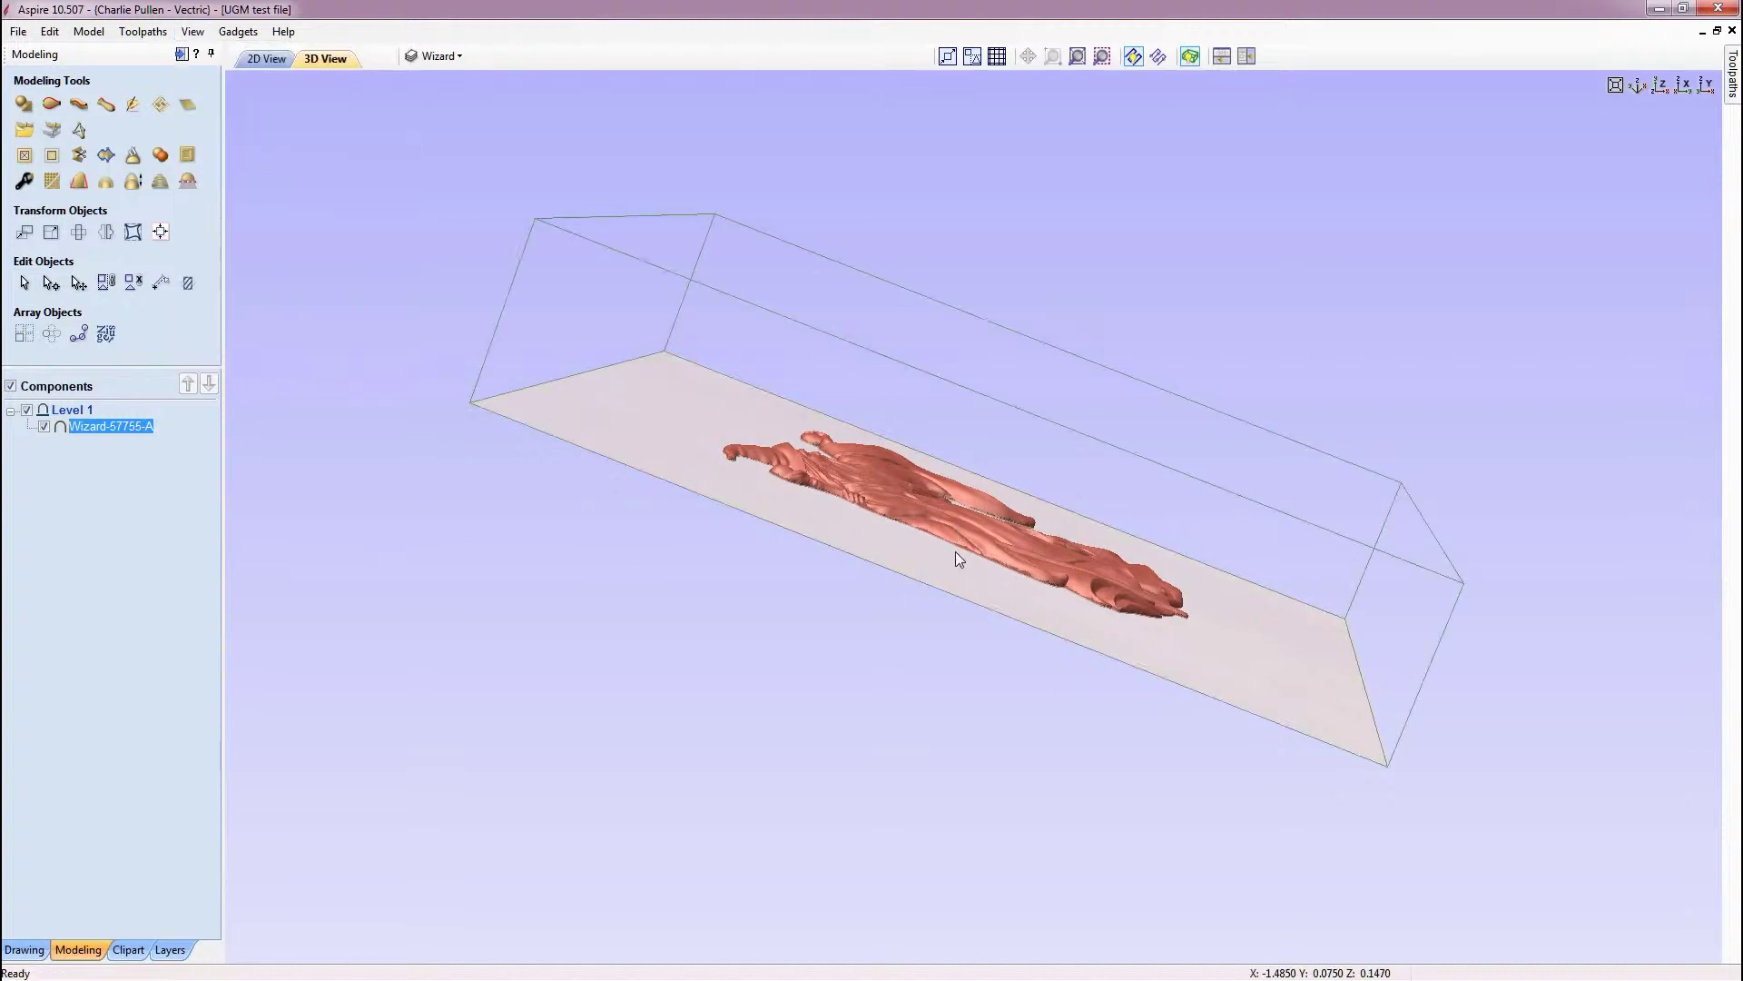
left_click_drag(955, 552, 1030, 536)
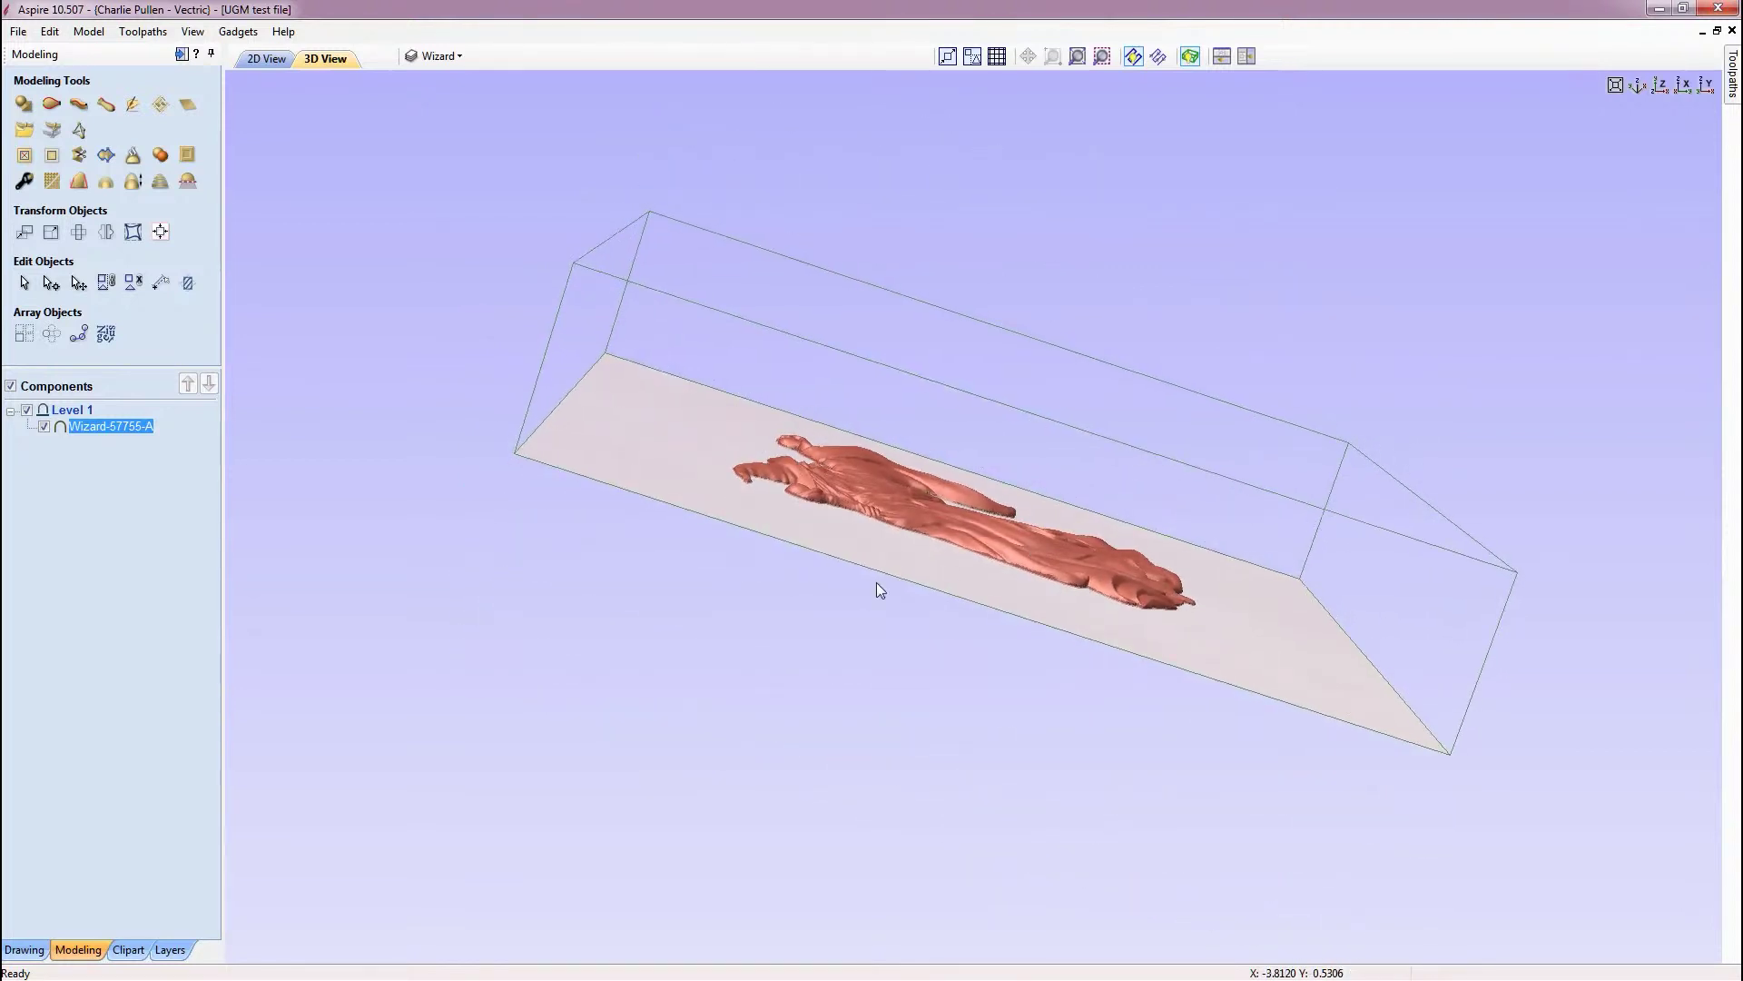
Set the wizard component's shape height to 0.5 inches and its base height to 0.3 inches
right_click(128, 429)
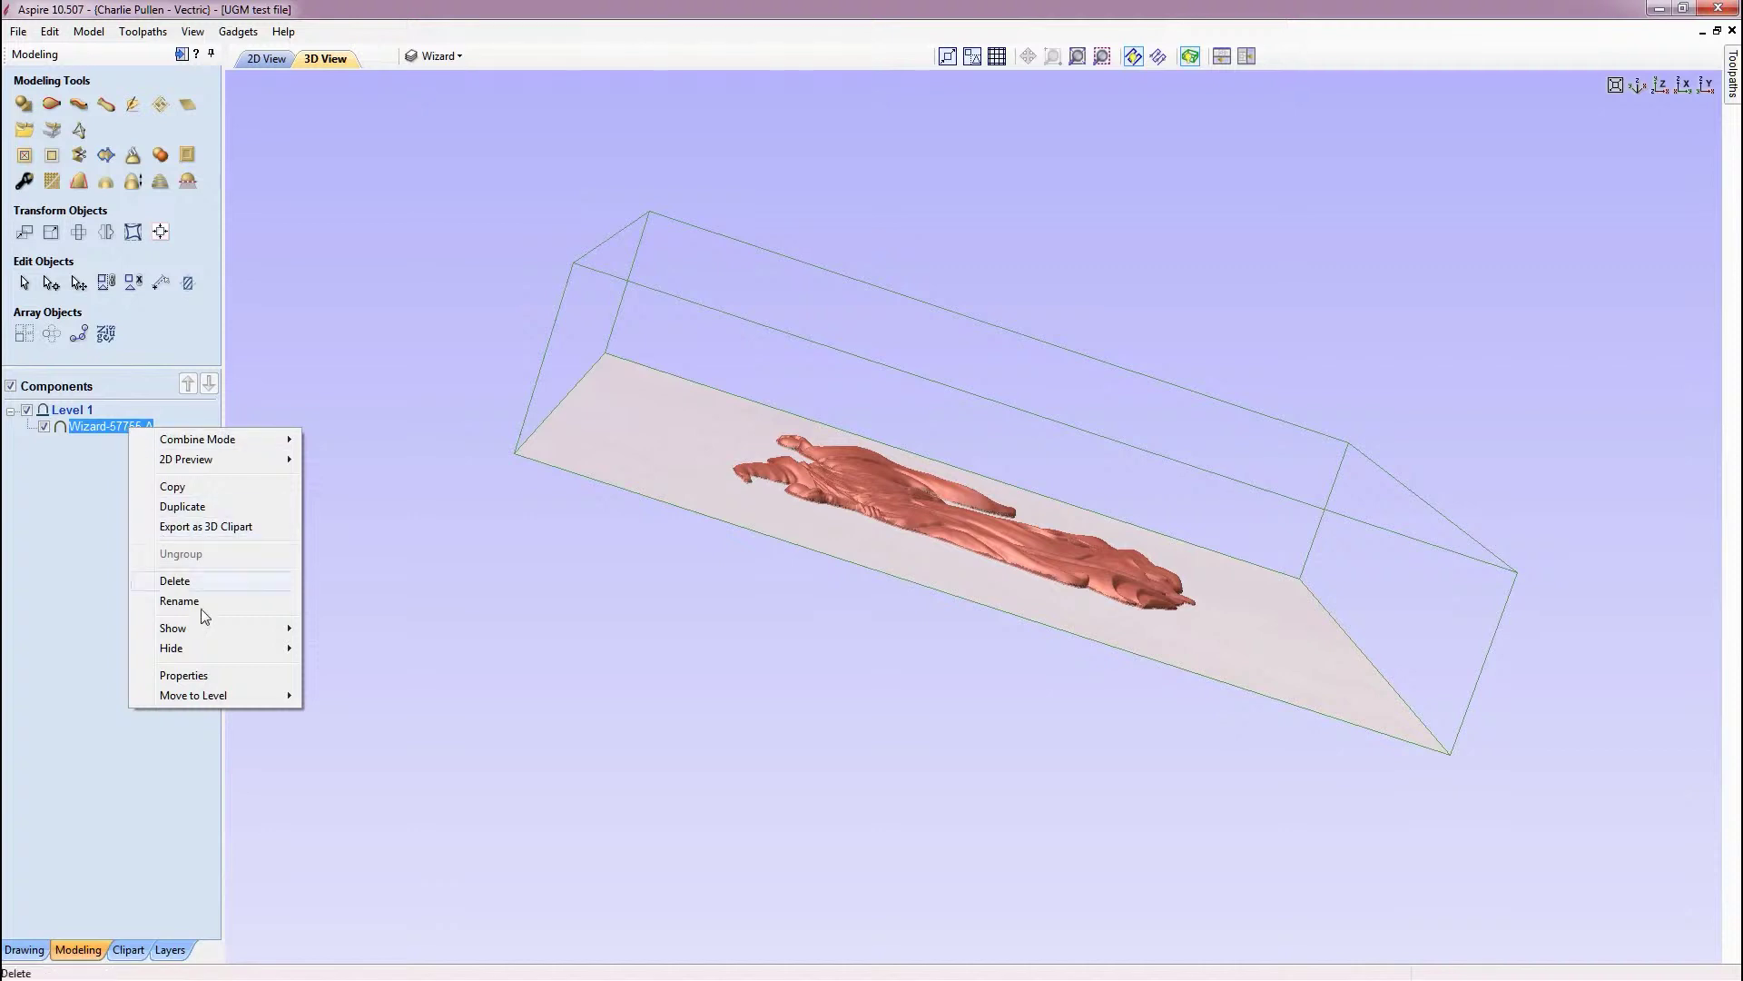
left_click(221, 679)
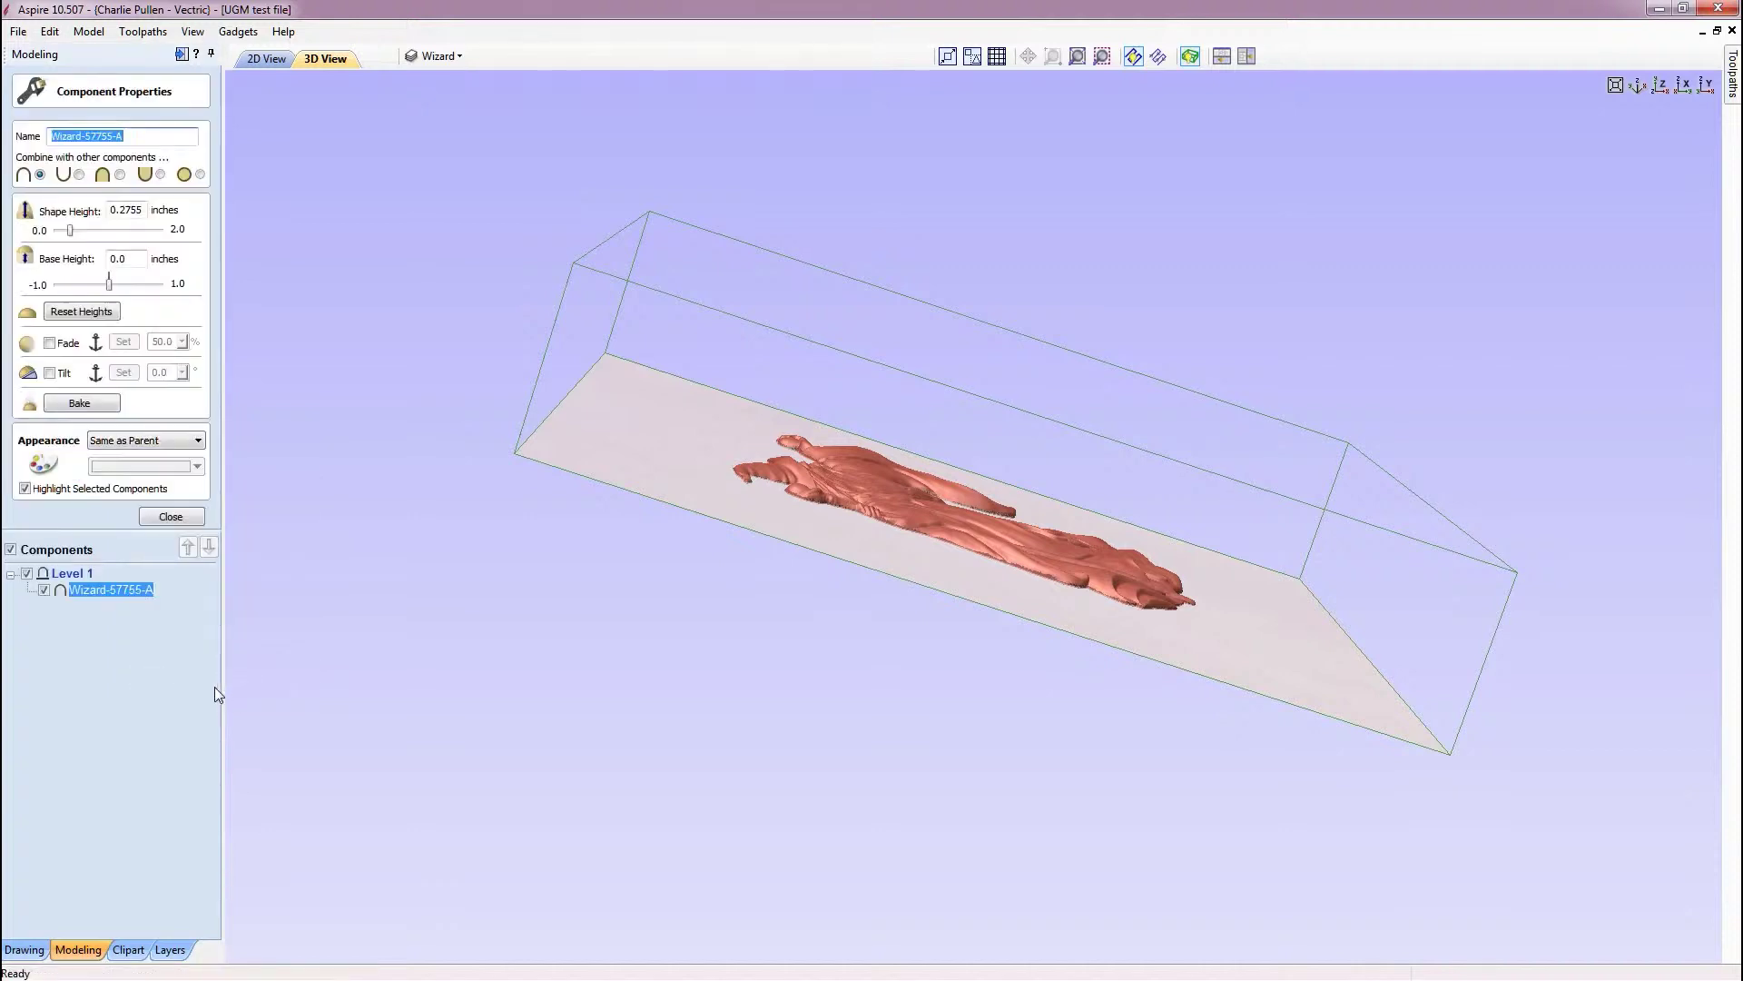
left_click(71, 232)
left_click_drag(73, 233, 84, 237)
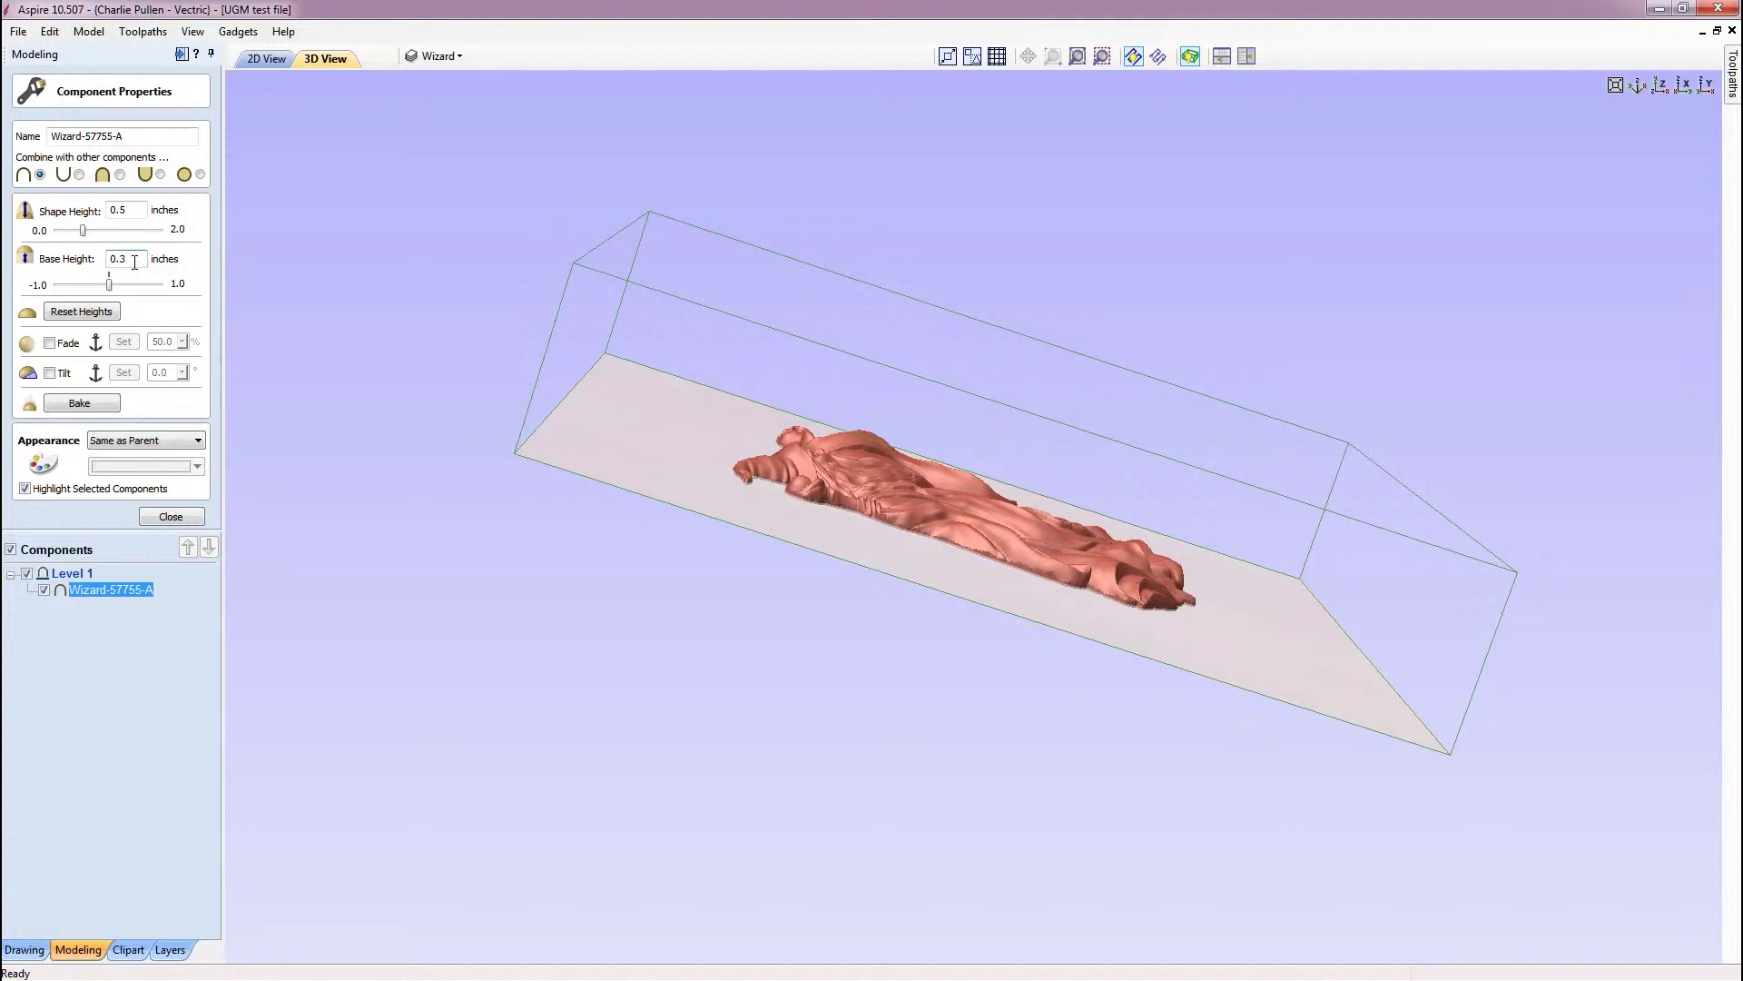
key("Return")
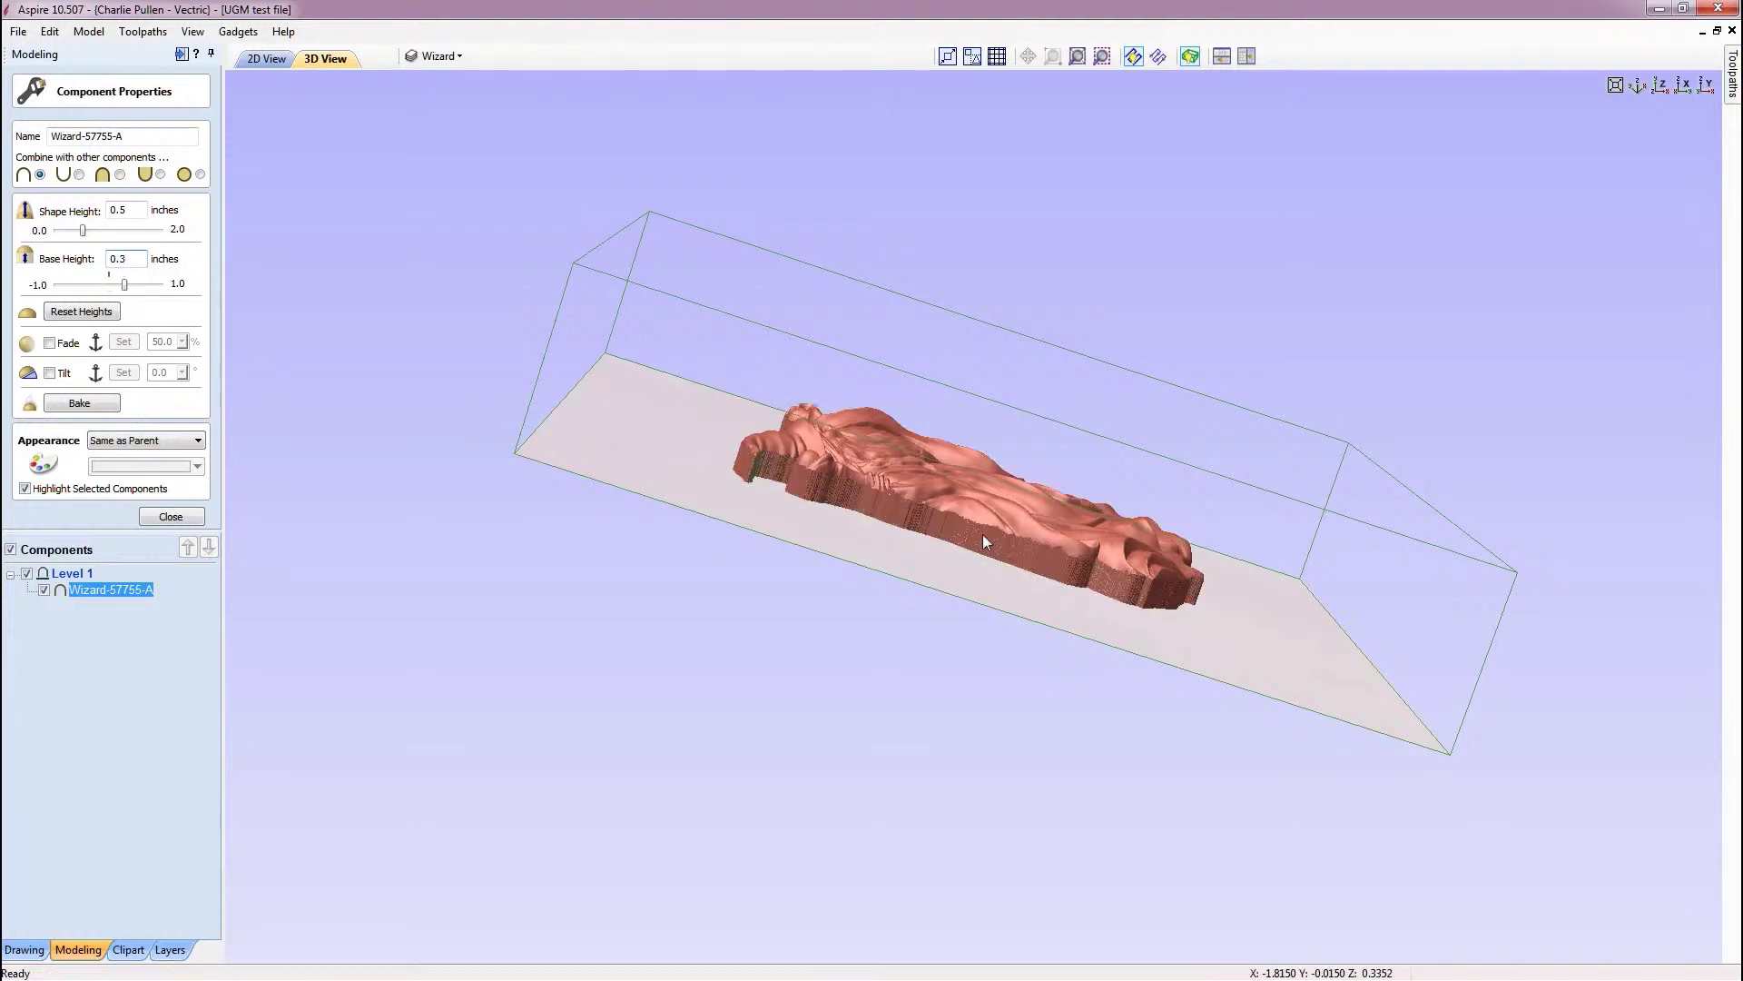
mouse_move(982, 534)
left_mouse_down()
mouse_move(930, 585)
mouse_move(977, 580)
mouse_move(988, 558)
left_mouse_up()
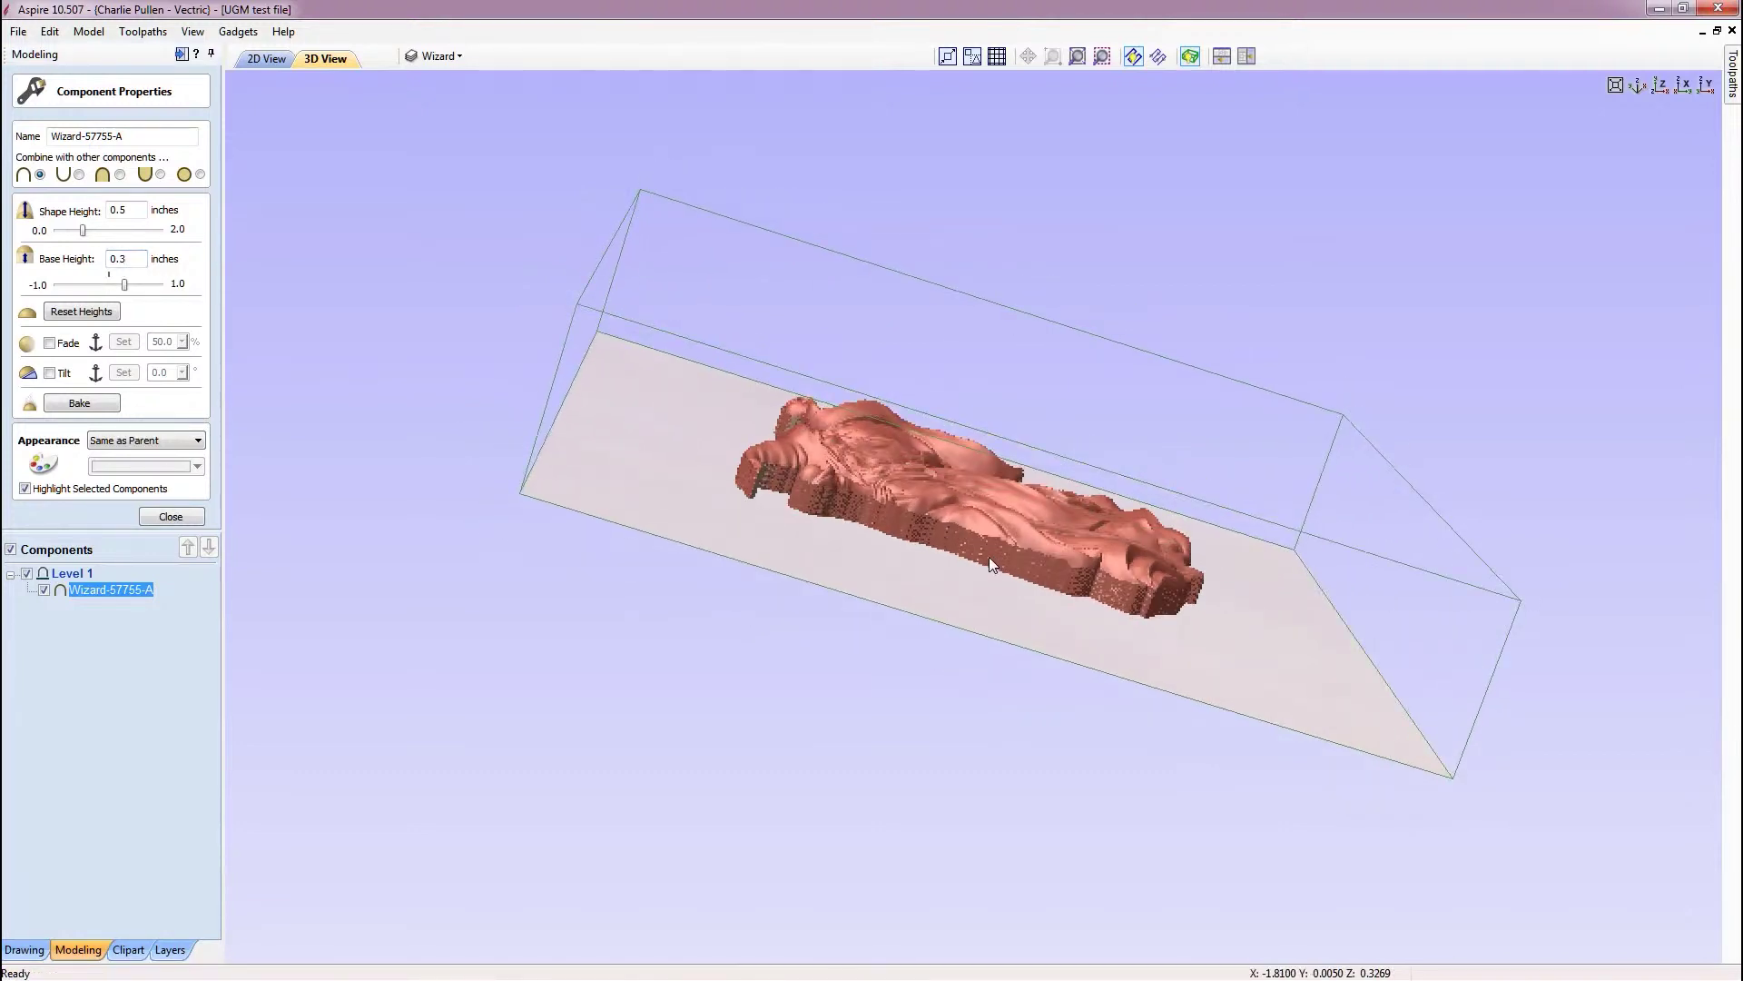
left_click(159, 517)
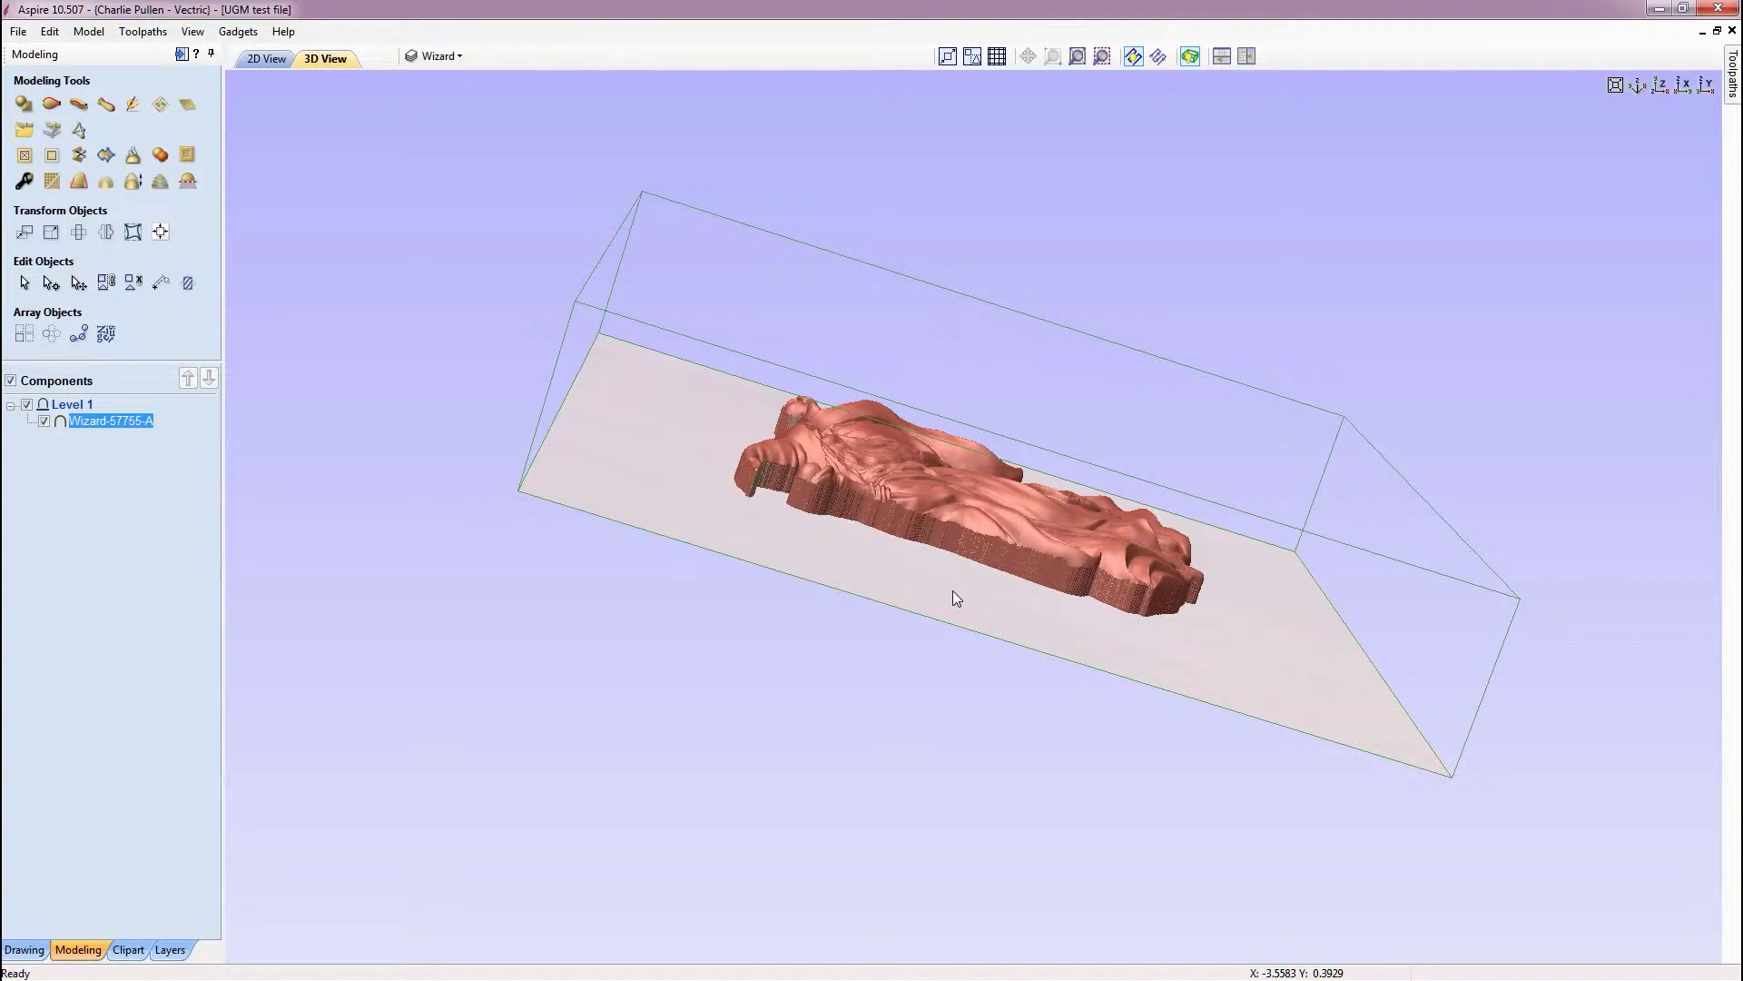
Examine the raised wizard's vertical side walls and outline from several angles
scroll(952, 590, "up", 2)
scroll(935, 601, "up", 3)
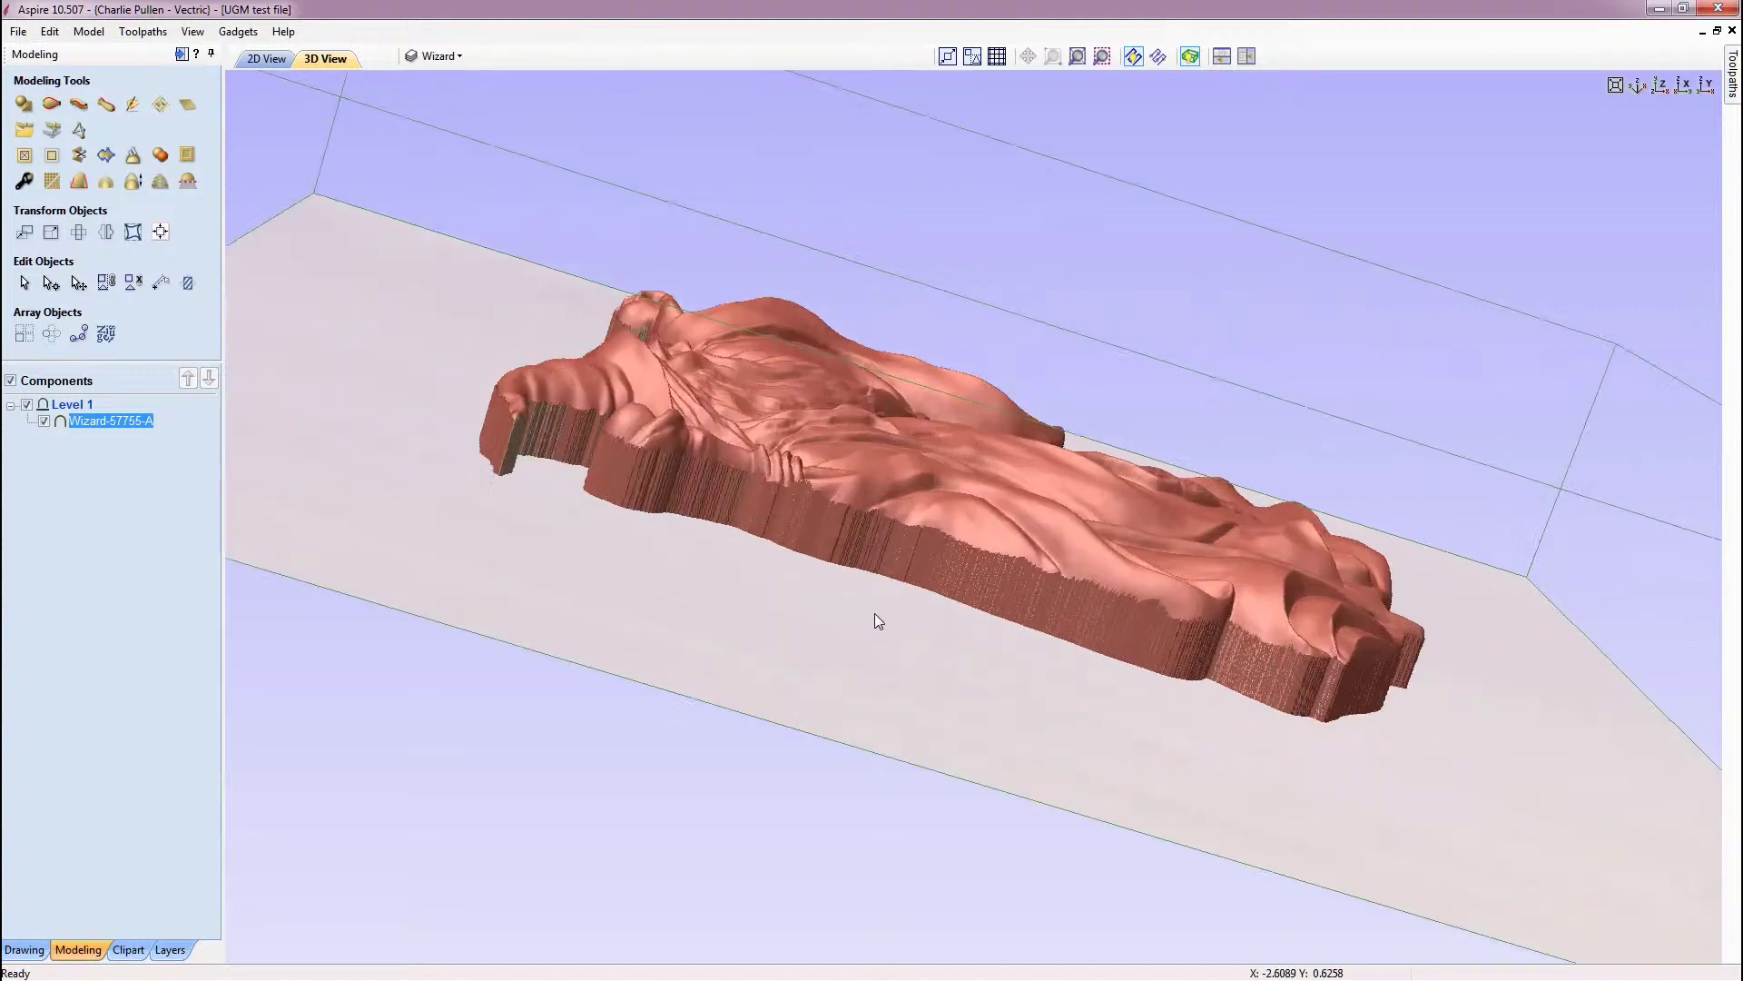
left_click_drag(901, 641, 855, 639)
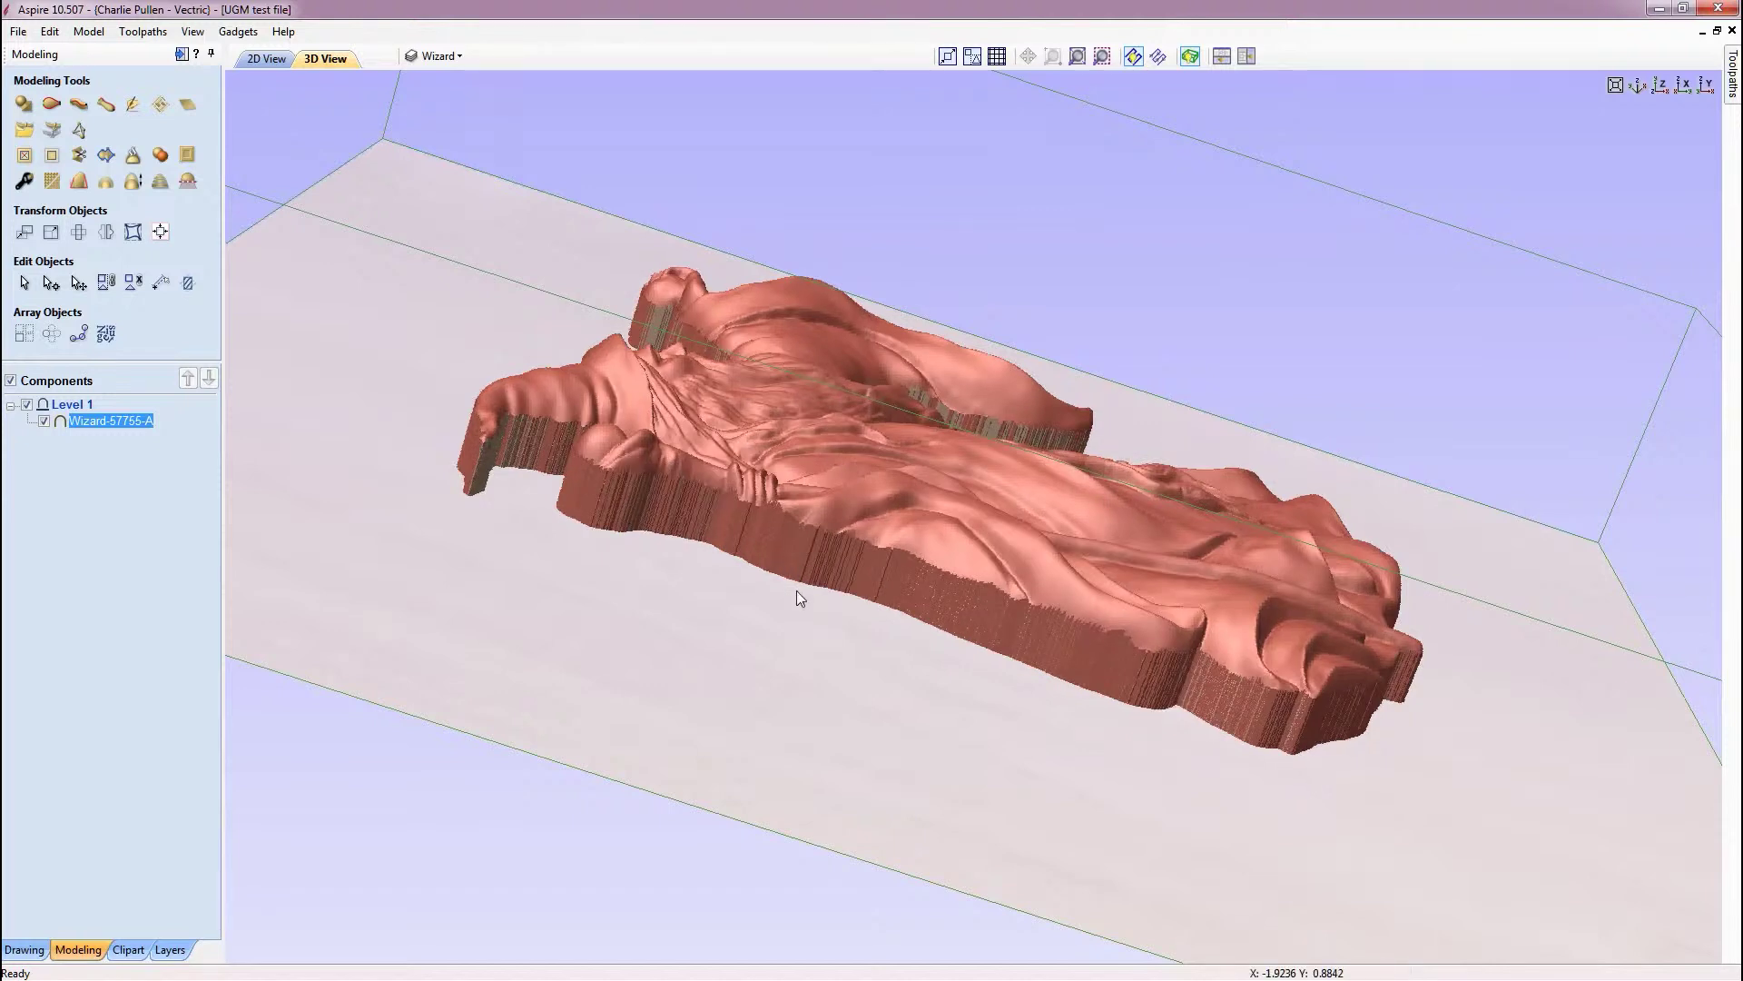
left_click_drag(803, 624, 692, 507)
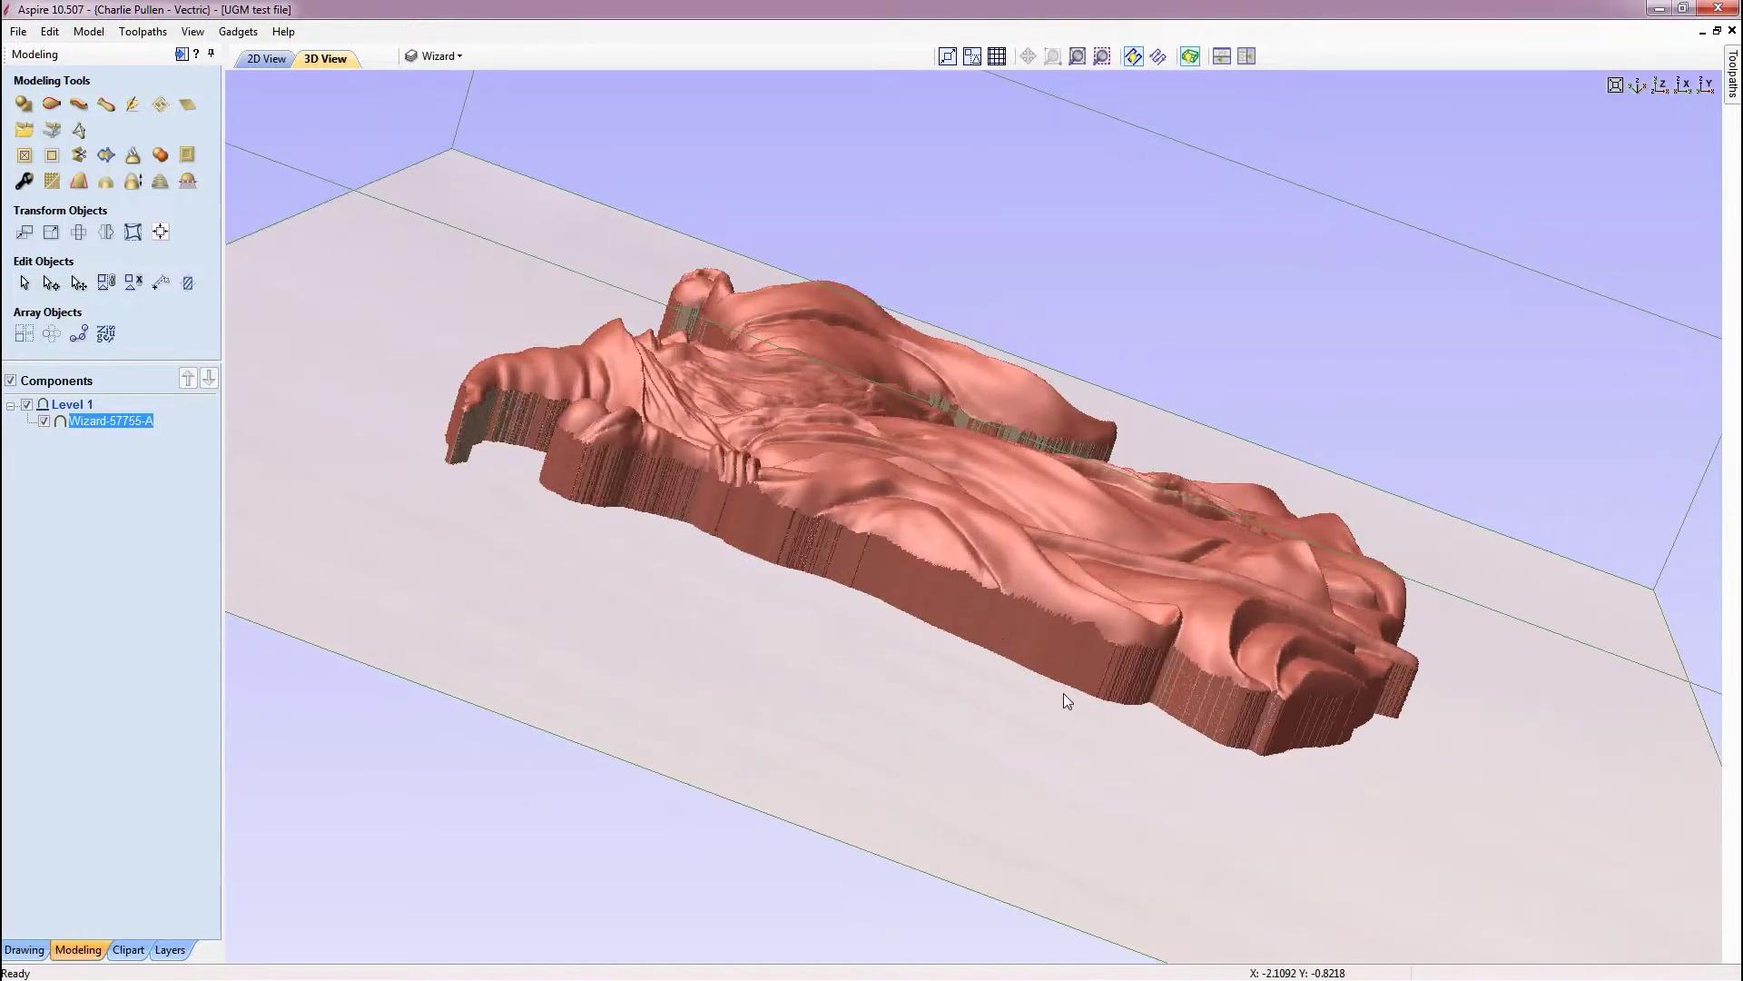
left_click_drag(1024, 709, 651, 586)
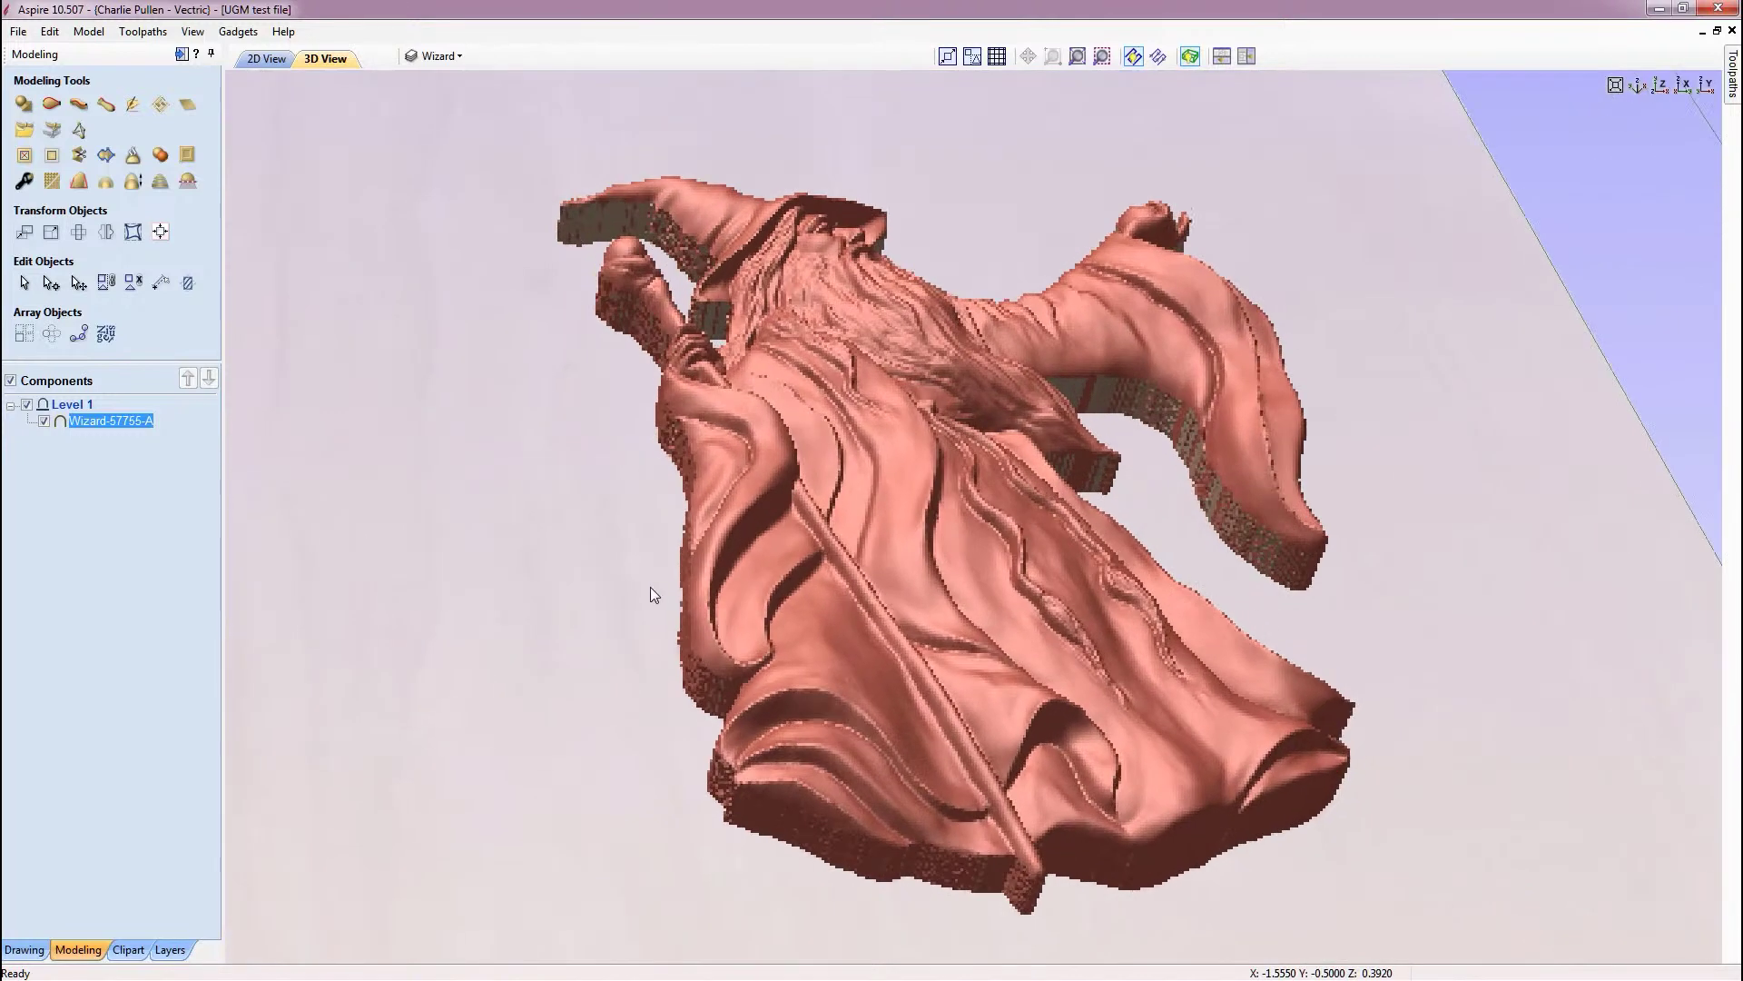
scroll(606, 470, "down", 3)
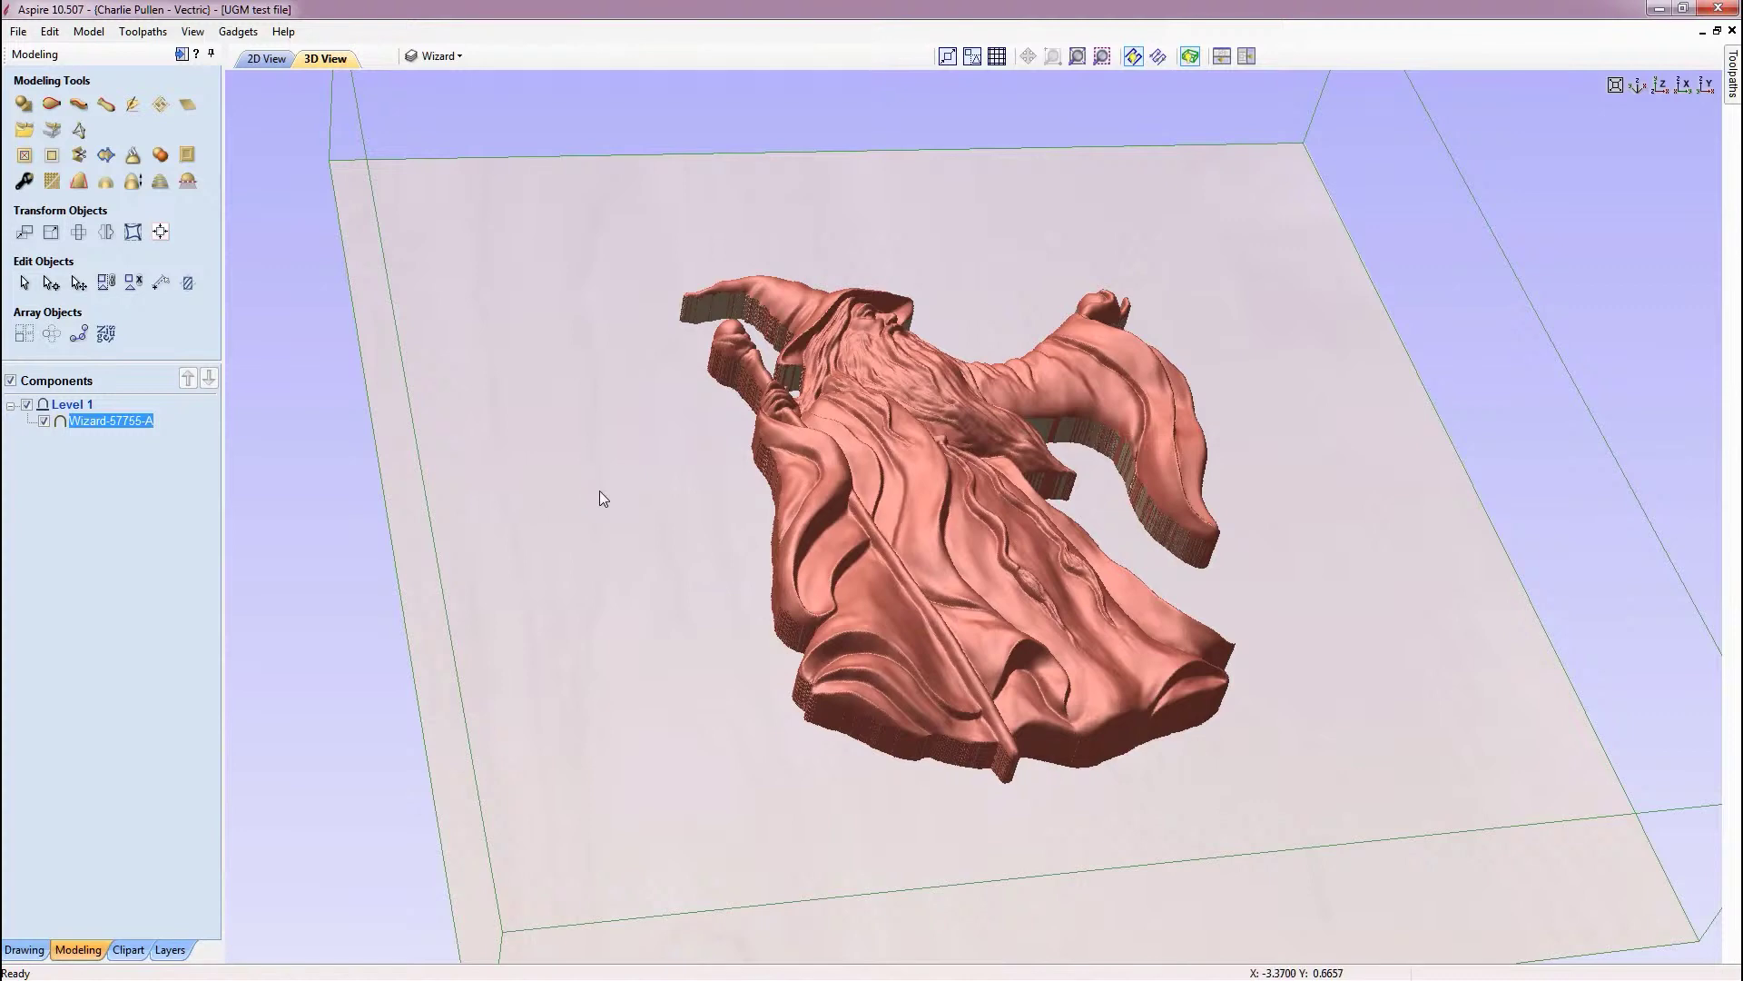
left_click_drag(1006, 559, 917, 661)
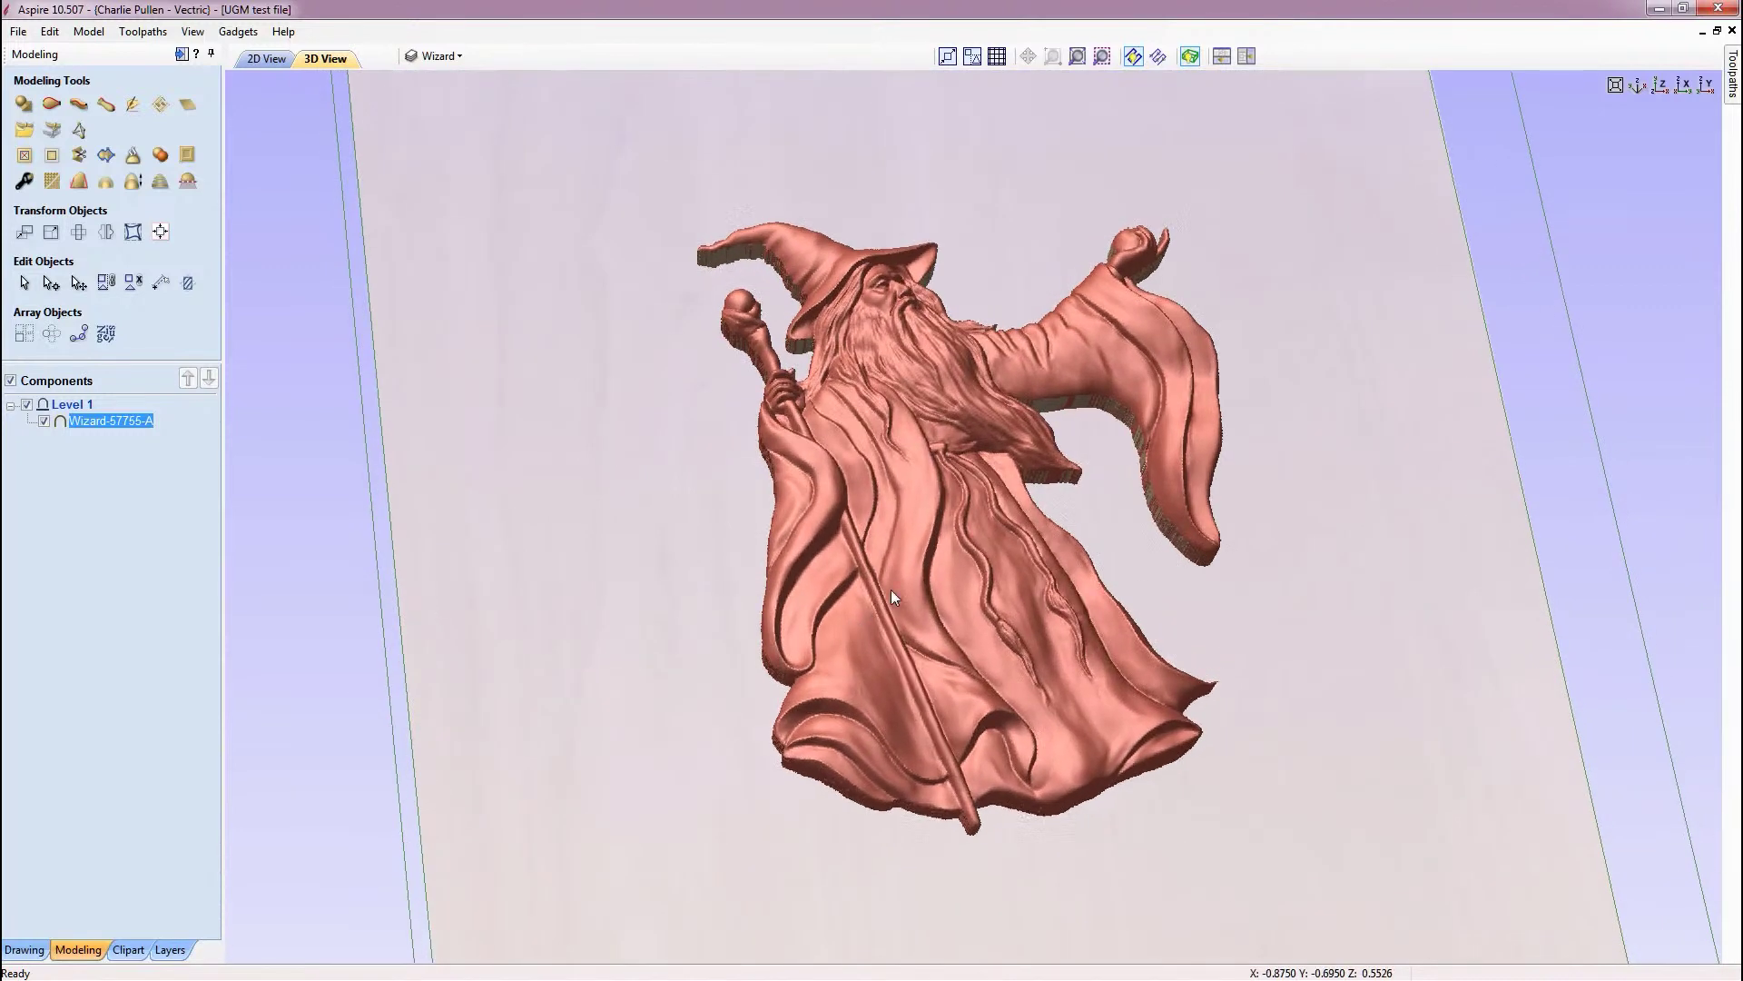
Add a 26-degree draft to the wizard model and inspect its sloped edges
left_click(929, 435)
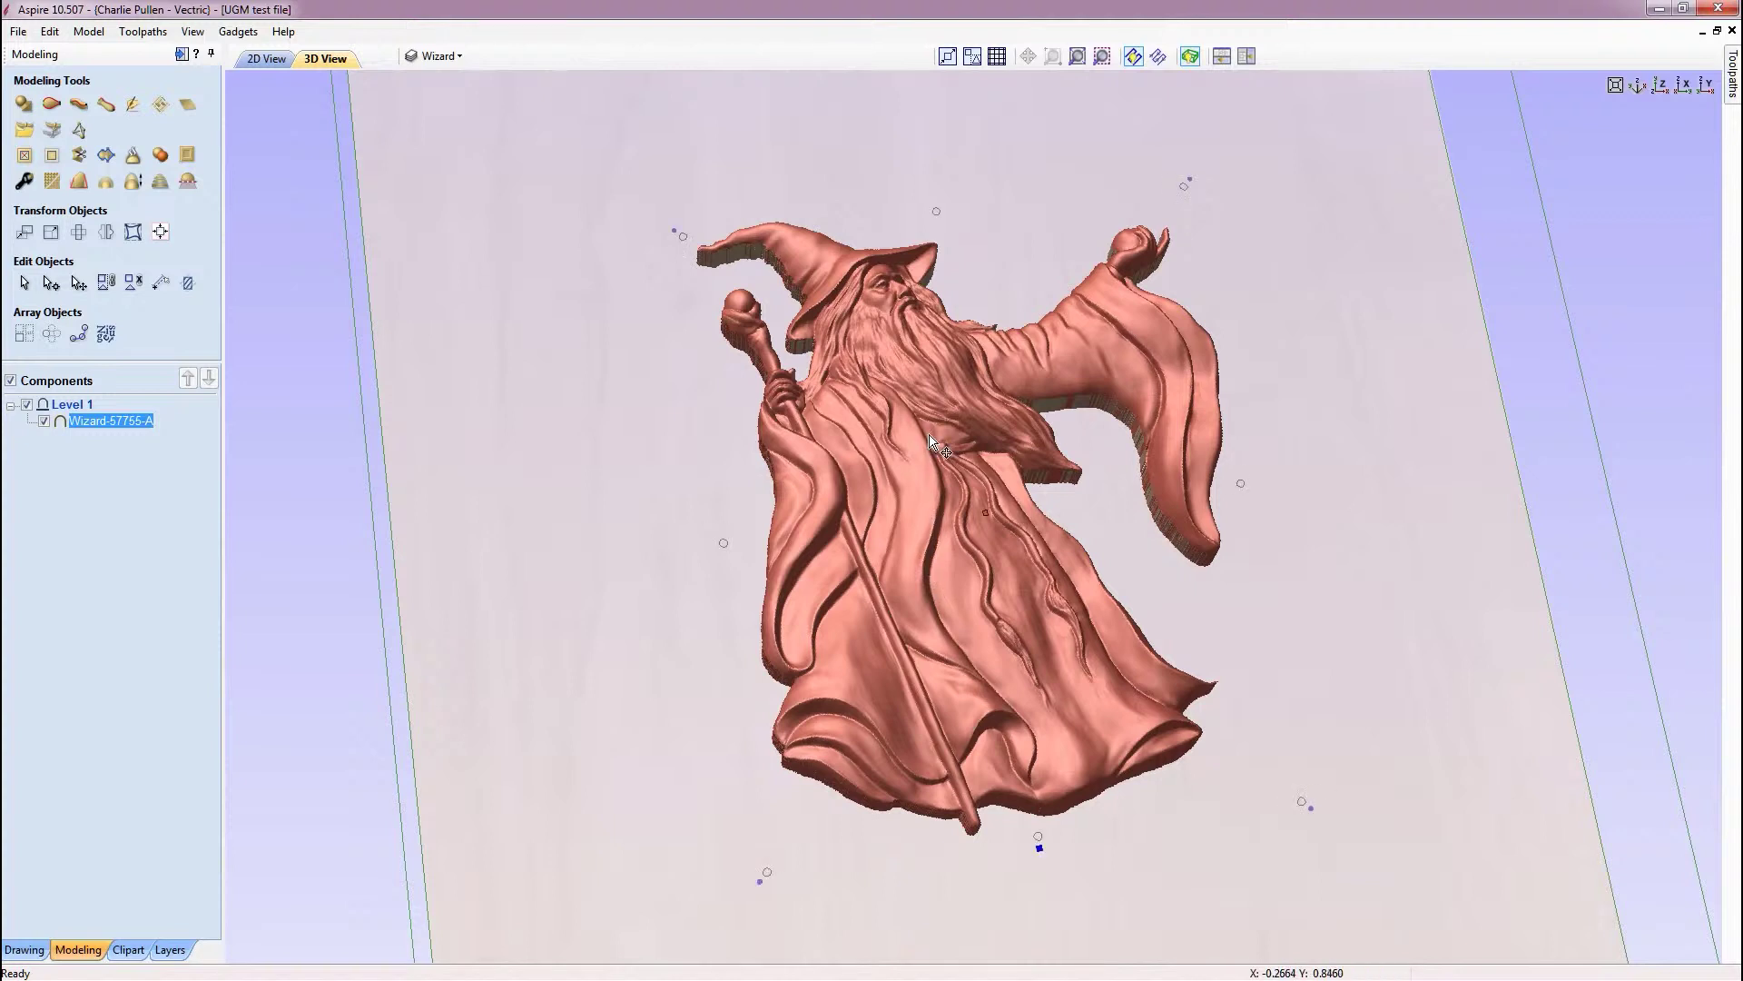
left_click(80, 182)
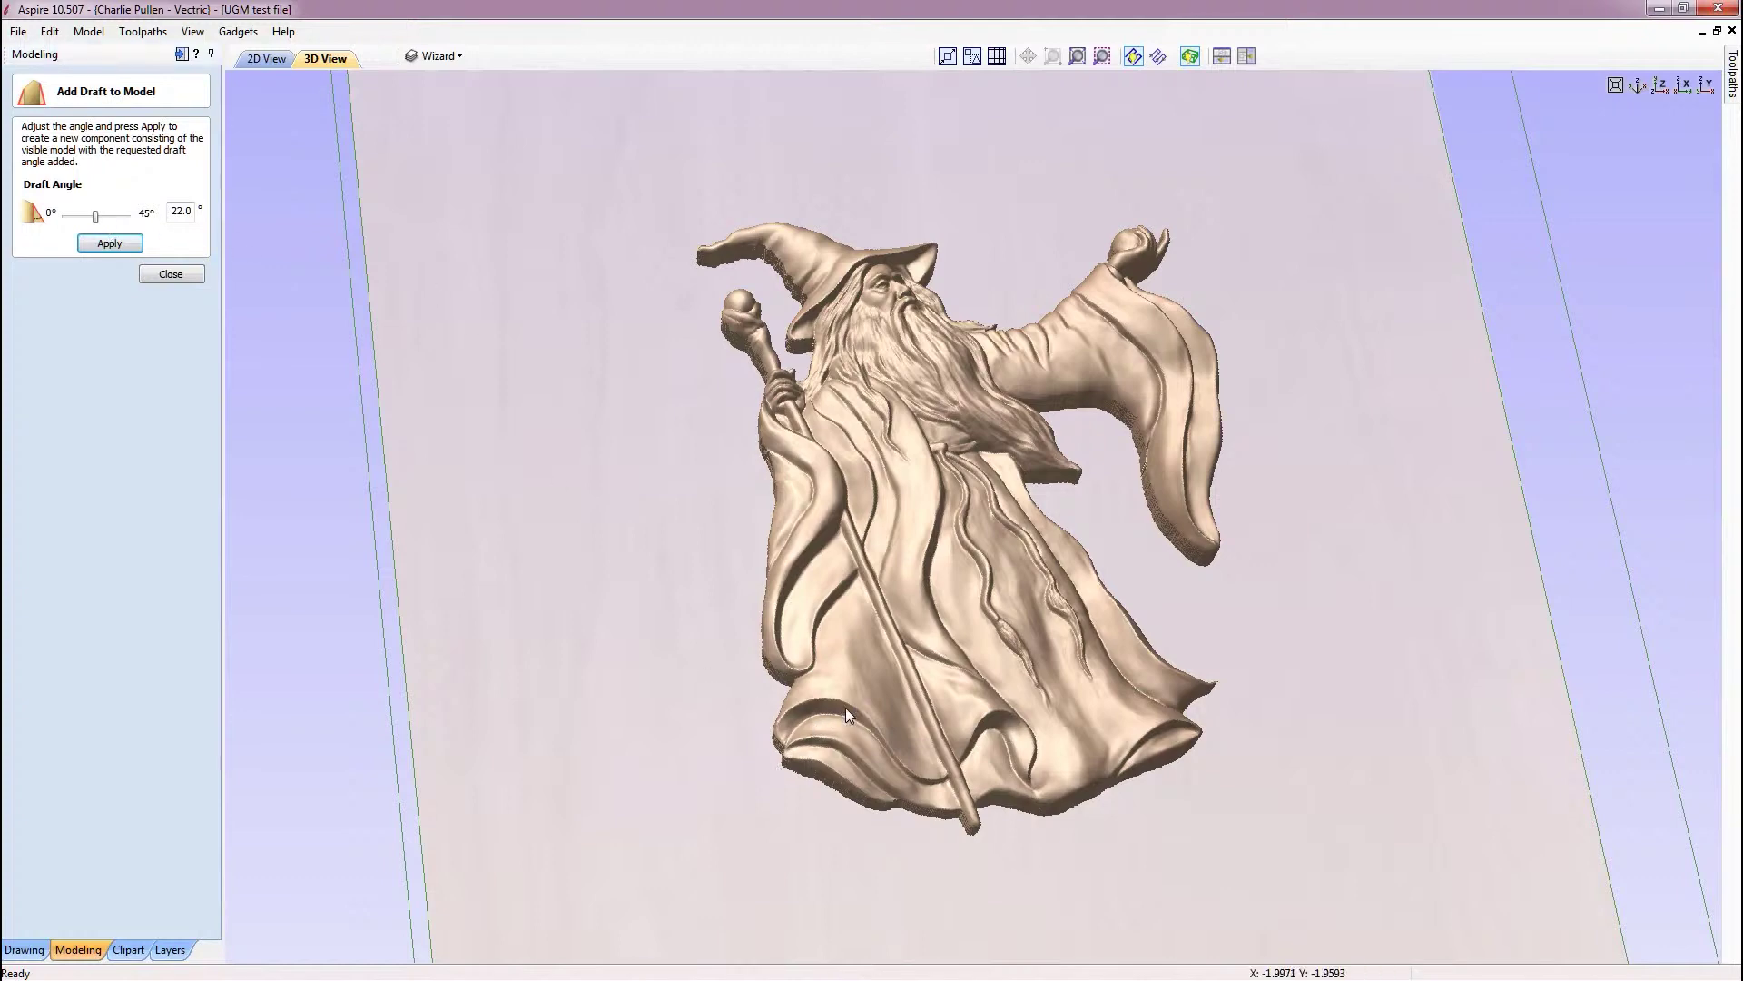
left_click_drag(846, 706, 929, 670)
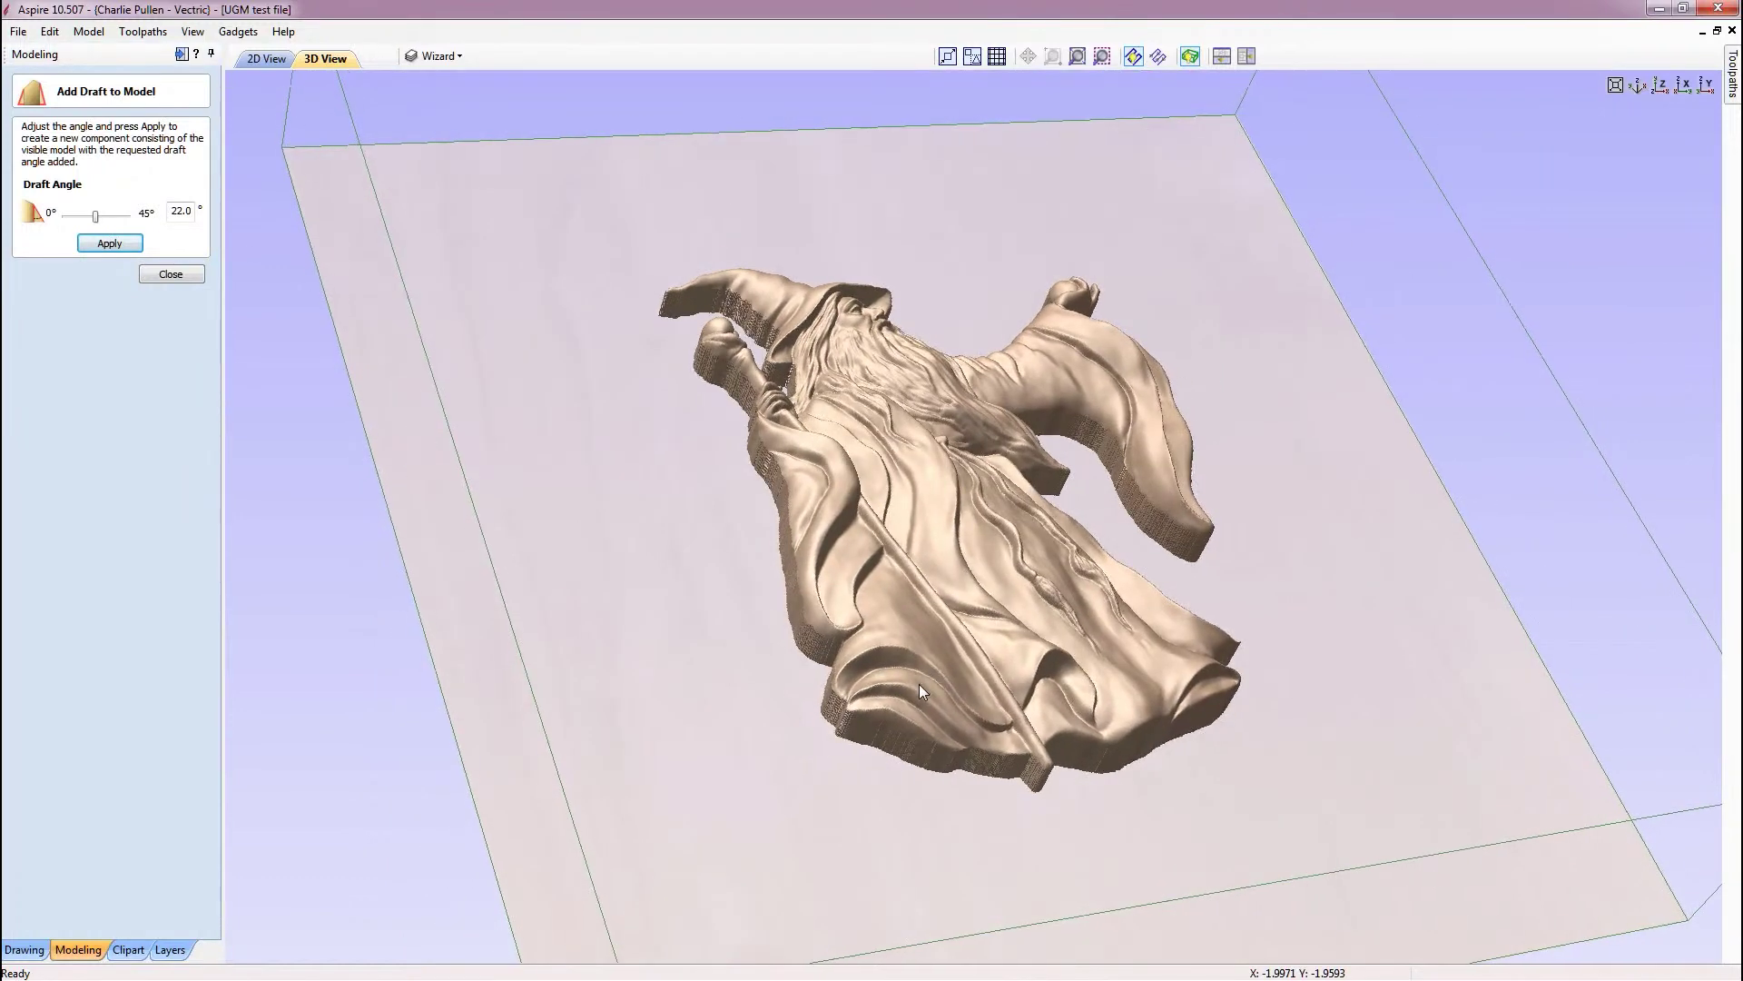
left_click(183, 215)
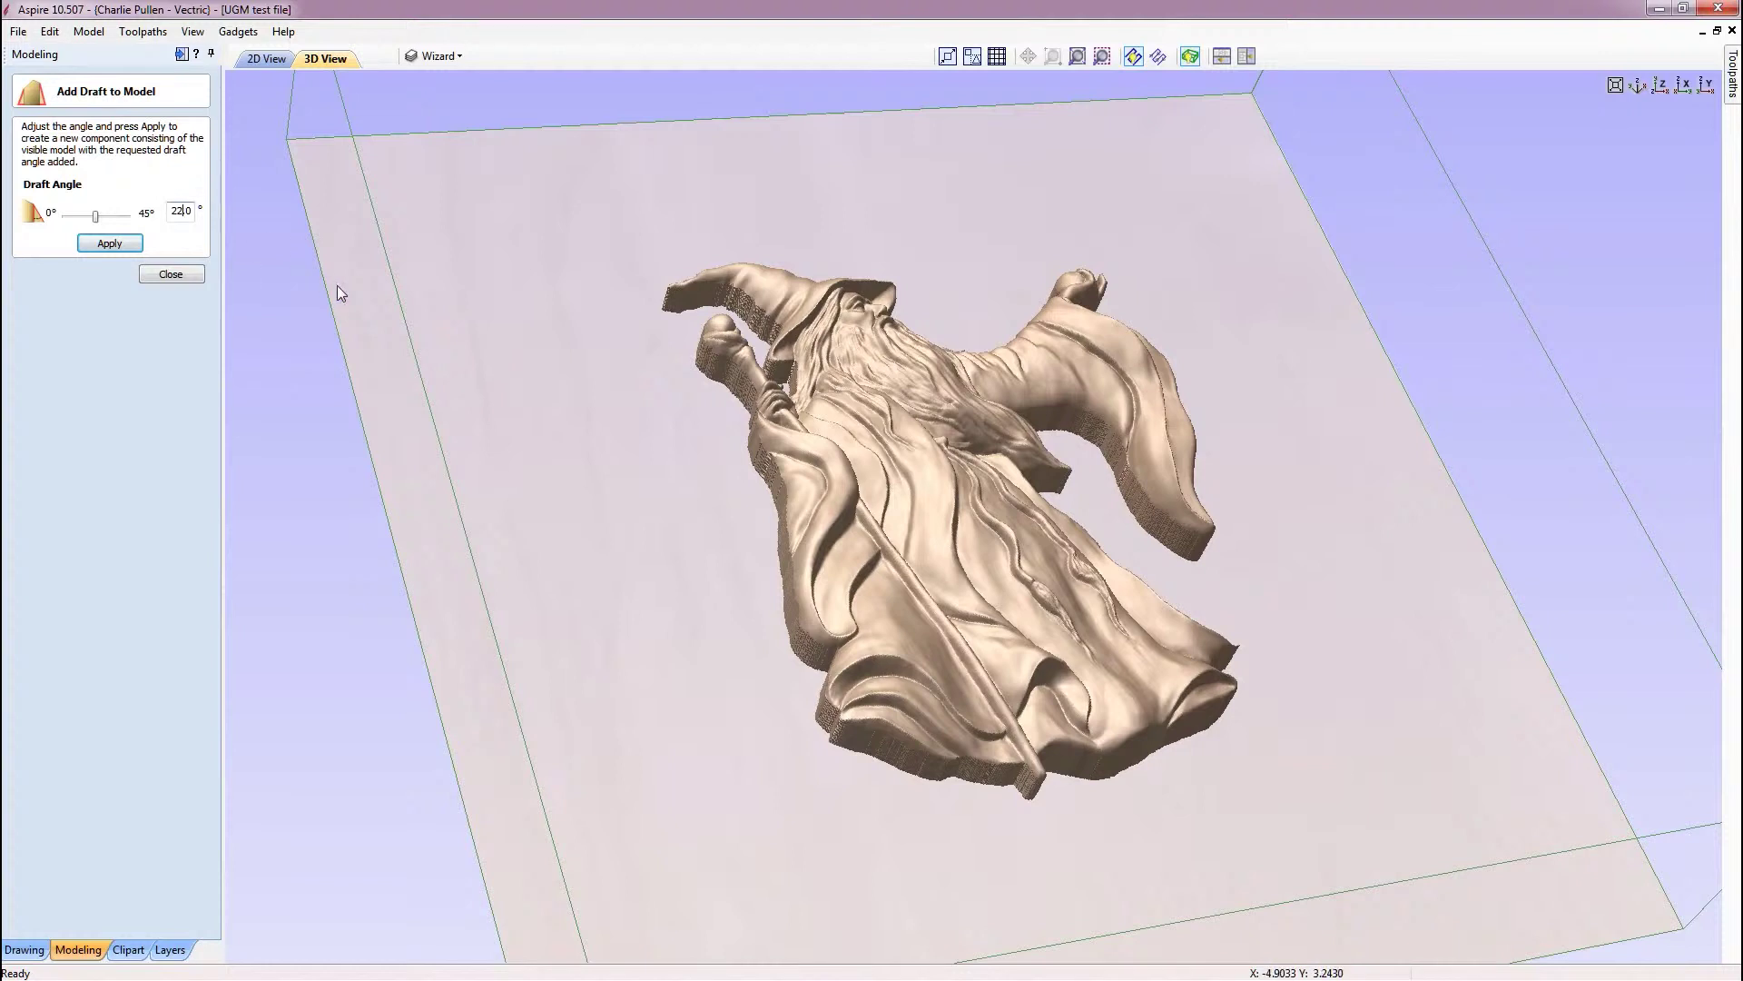
key("BackSpace")
type("6")
left_click(122, 243)
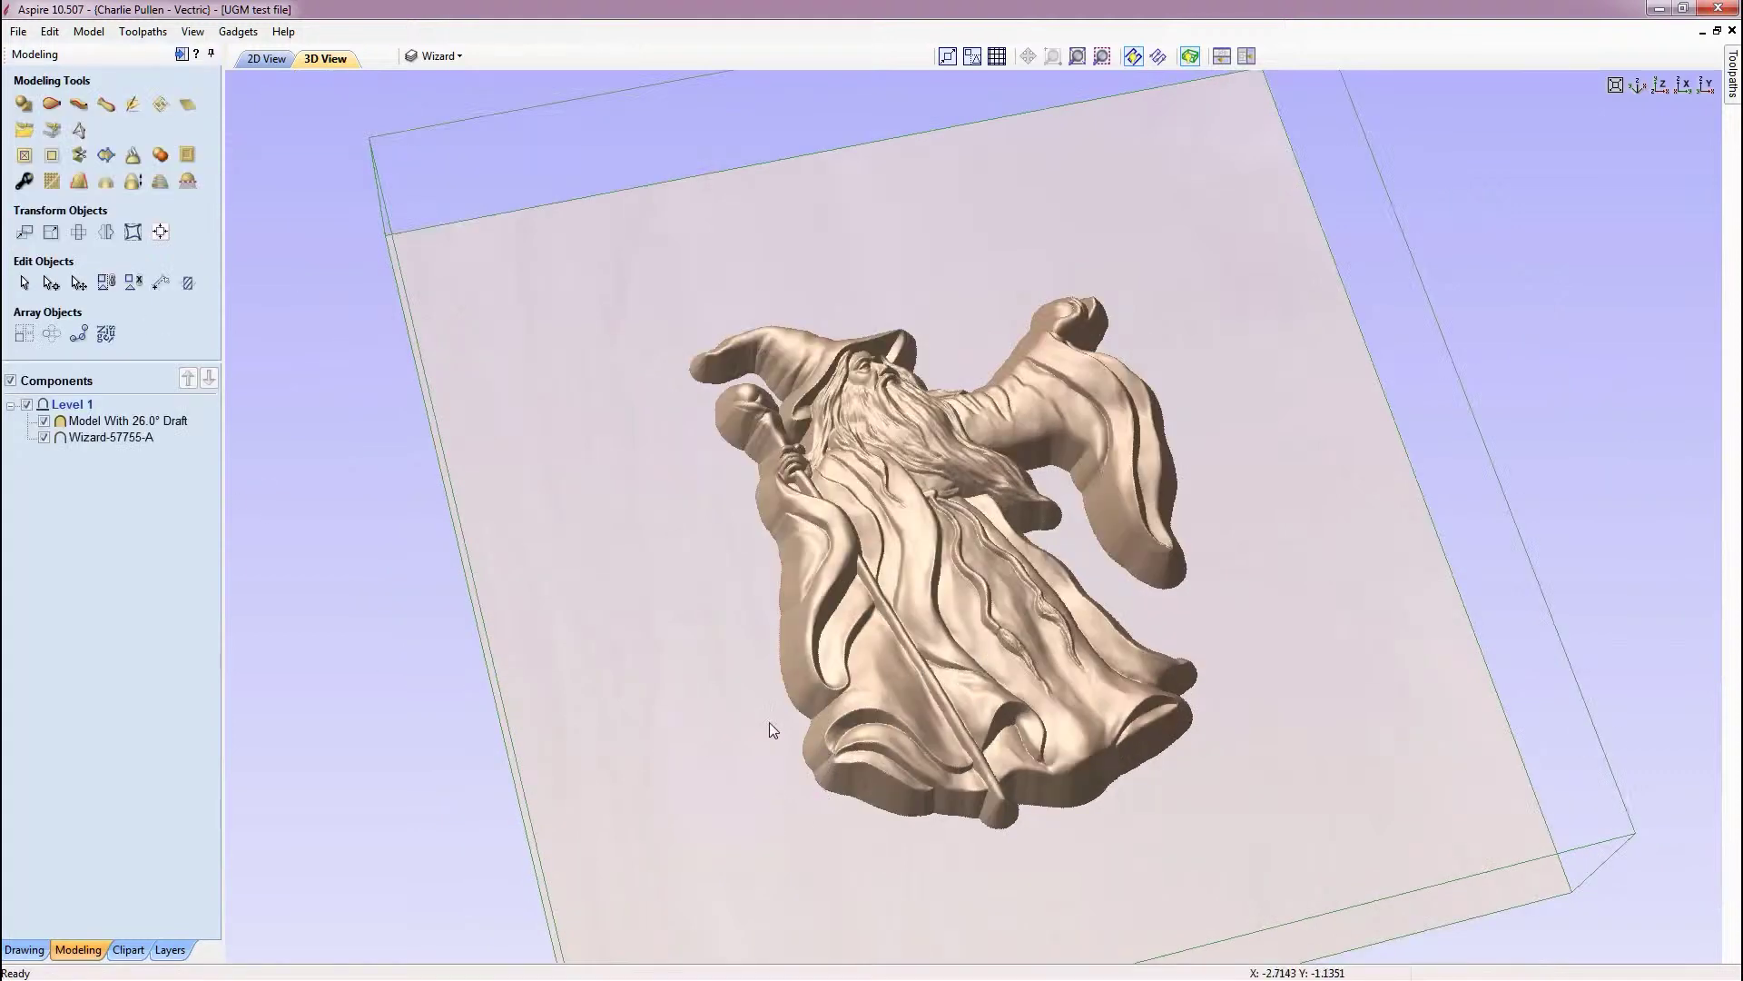
left_click_drag(857, 656, 907, 771)
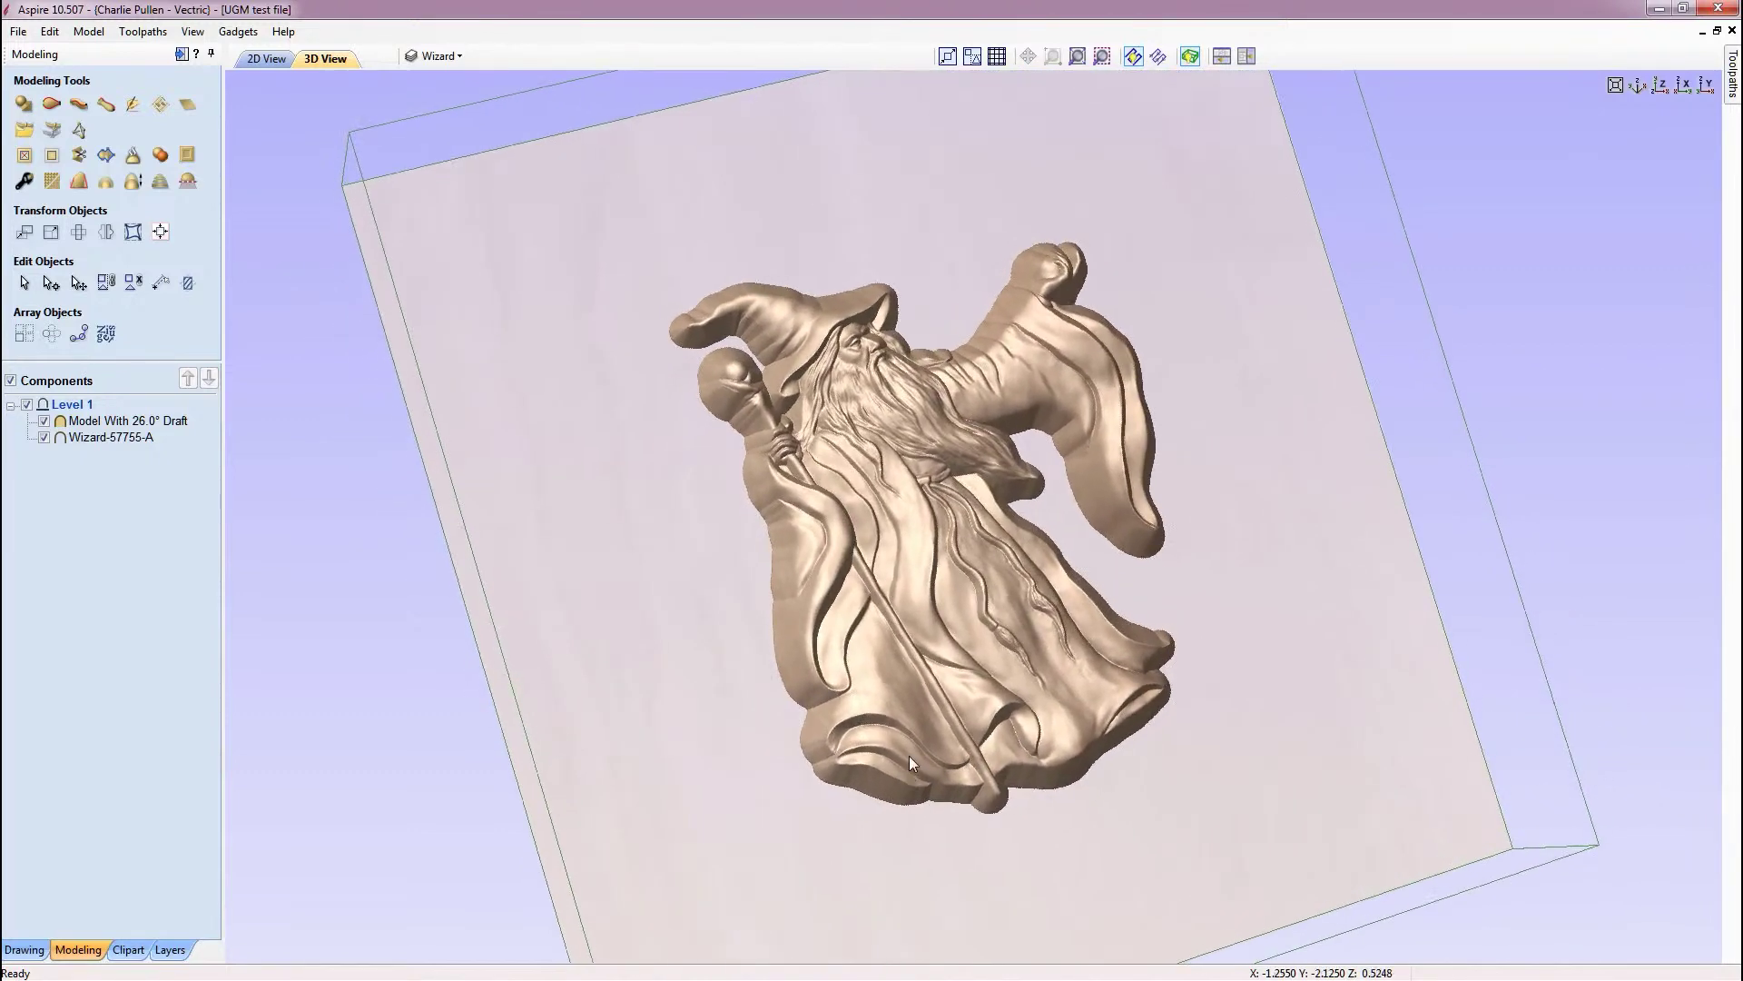
Move the drafted wizard component about 3.2 inches left of the original in the 2D view, and select the original wizard
left_click(278, 58)
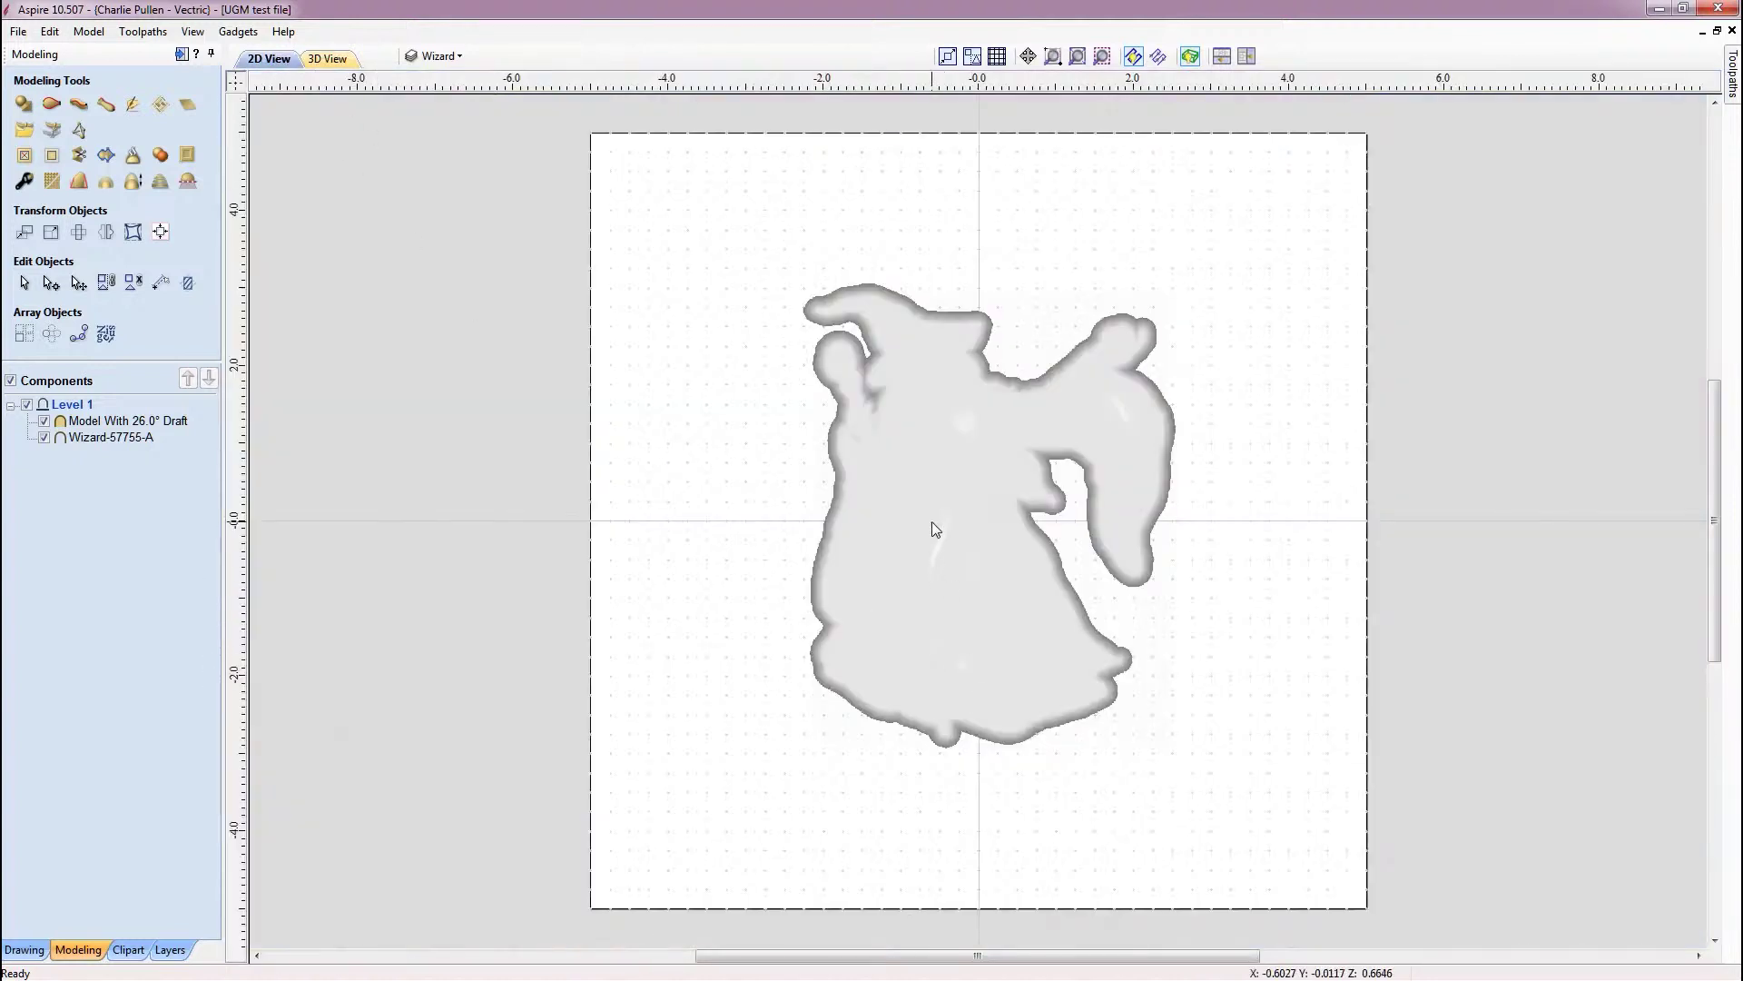
left_click(932, 523)
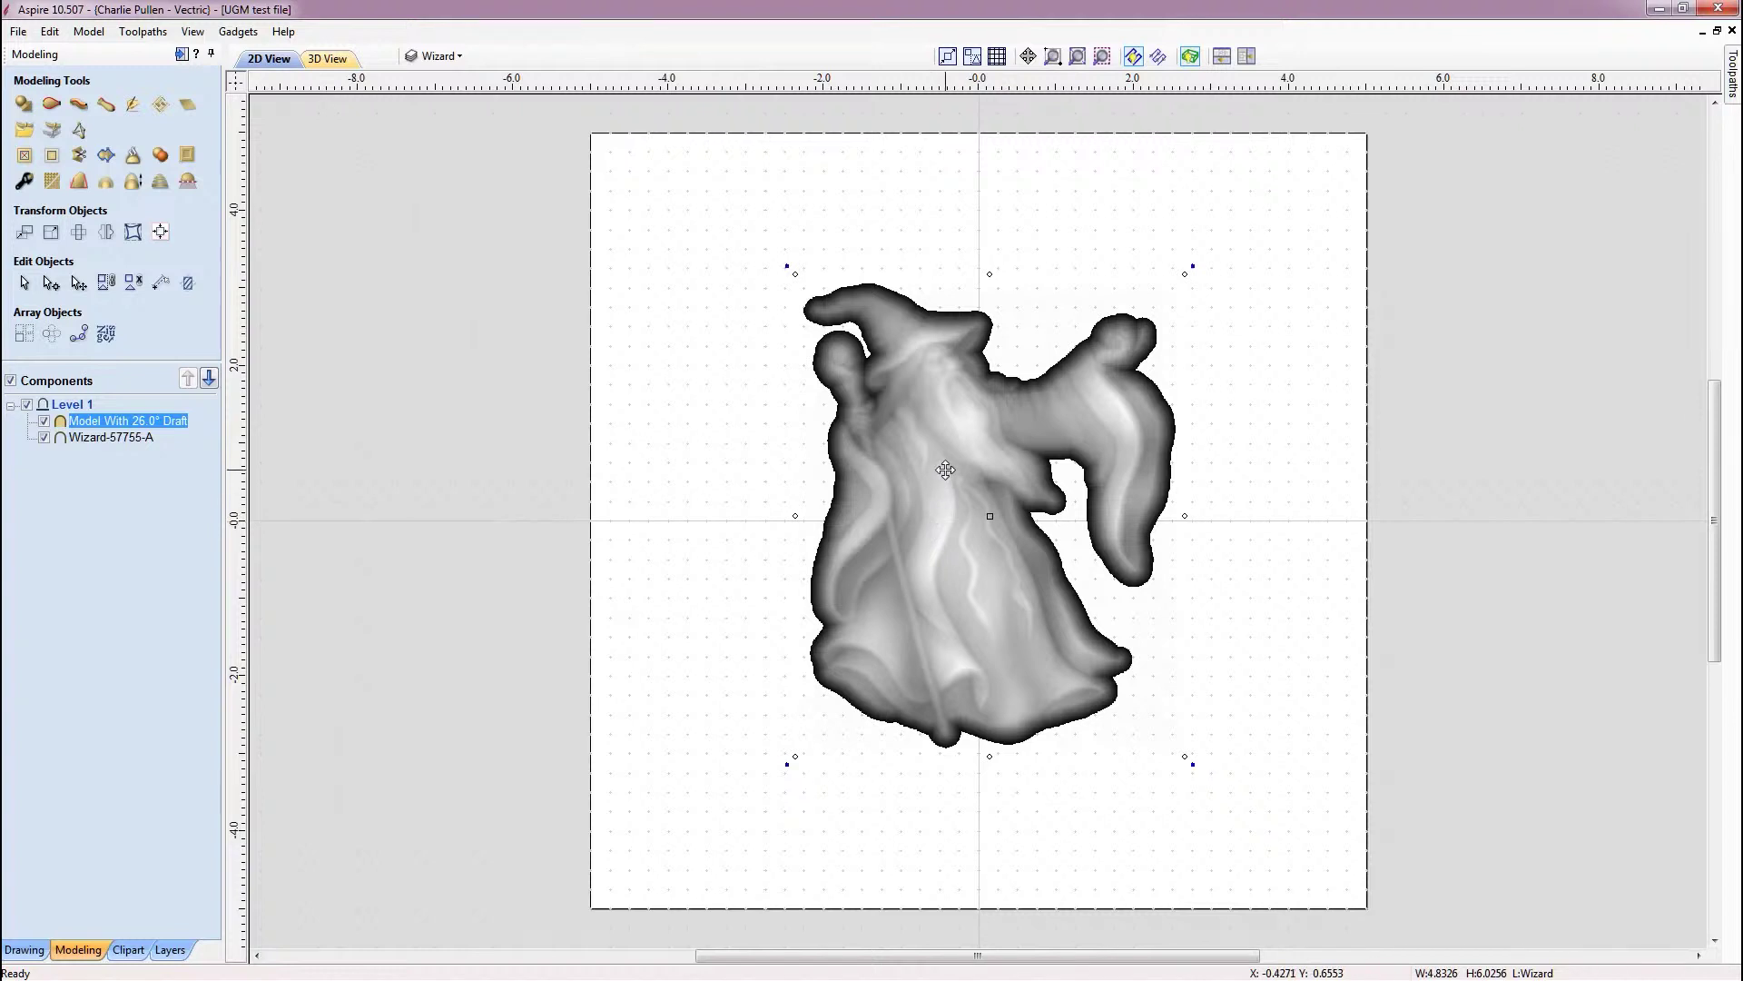
left_click_drag(945, 469, 716, 514)
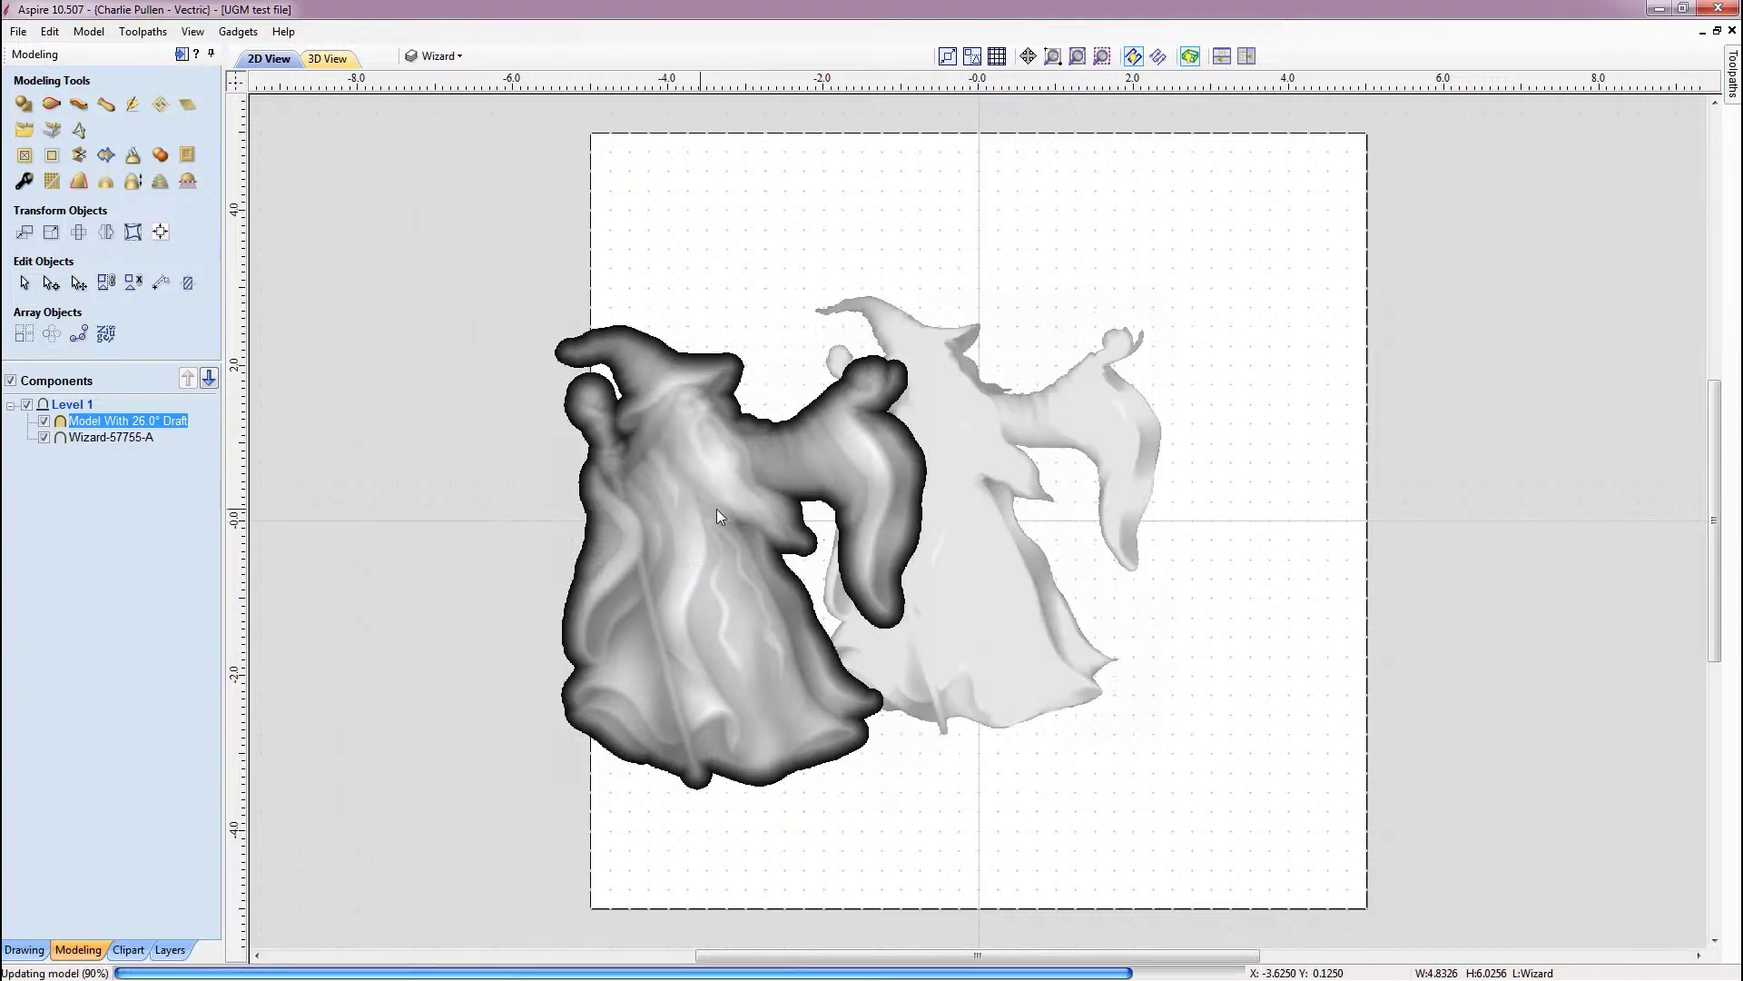
left_click(952, 494)
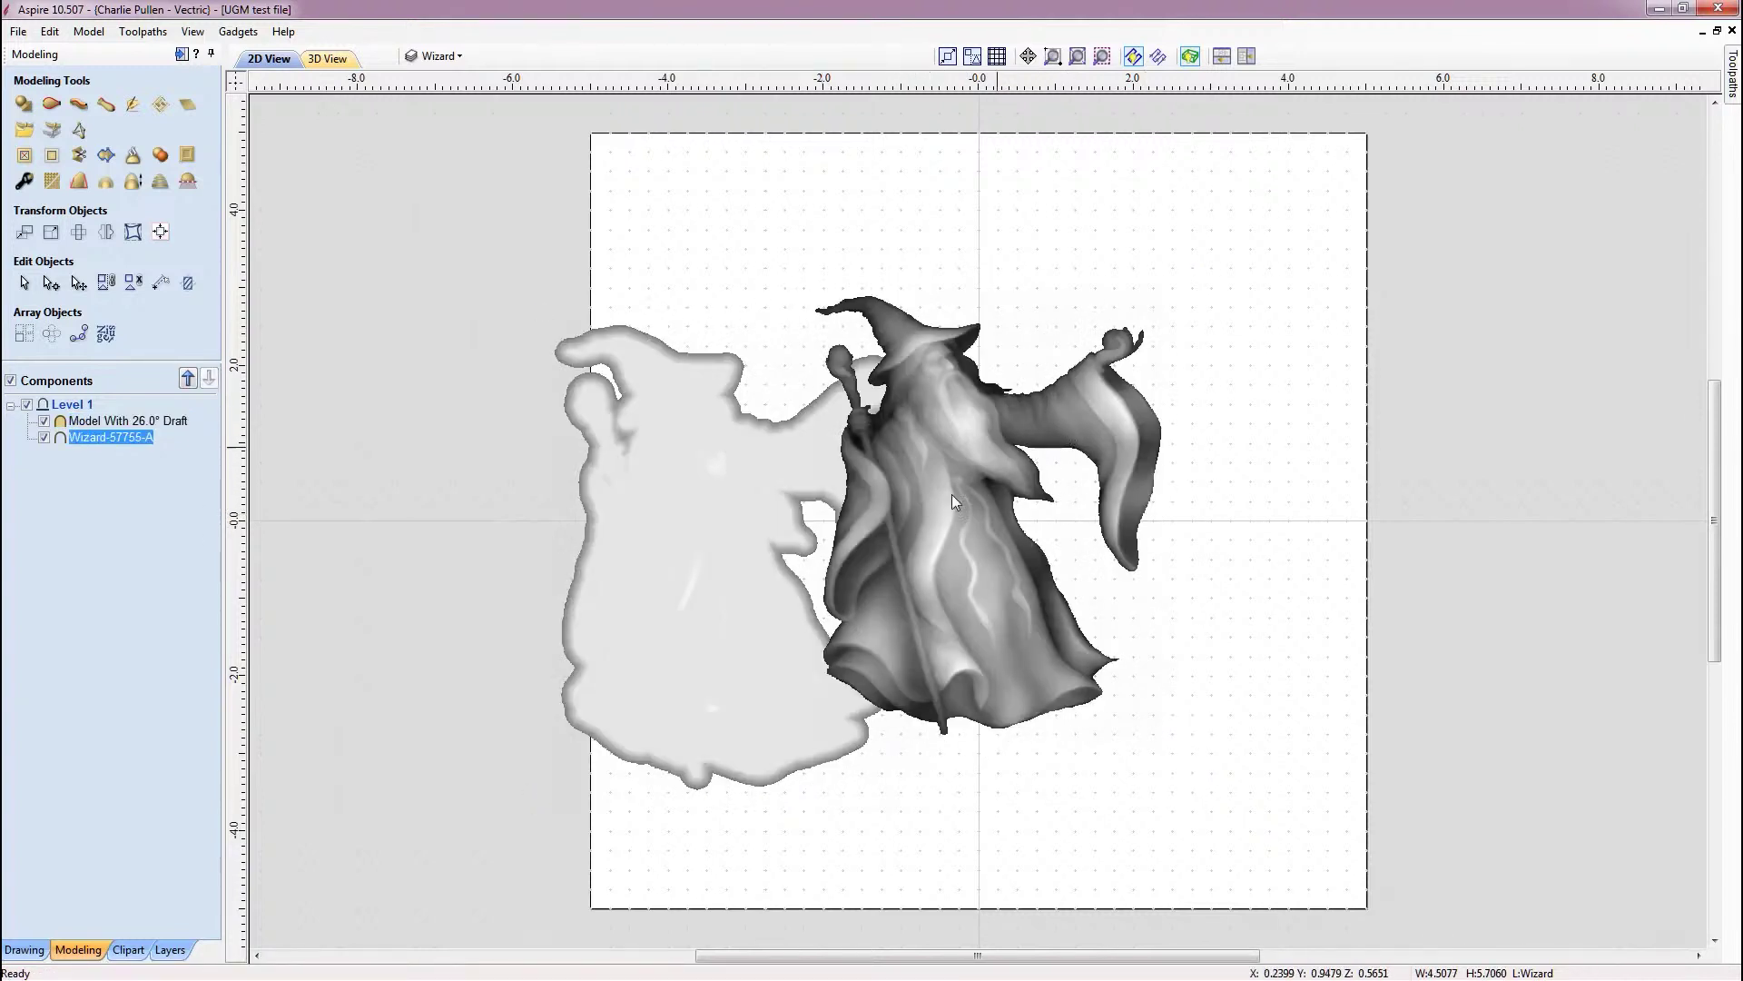
Delete the drafted wizard component, keeping the original wizard
left_click(732, 532)
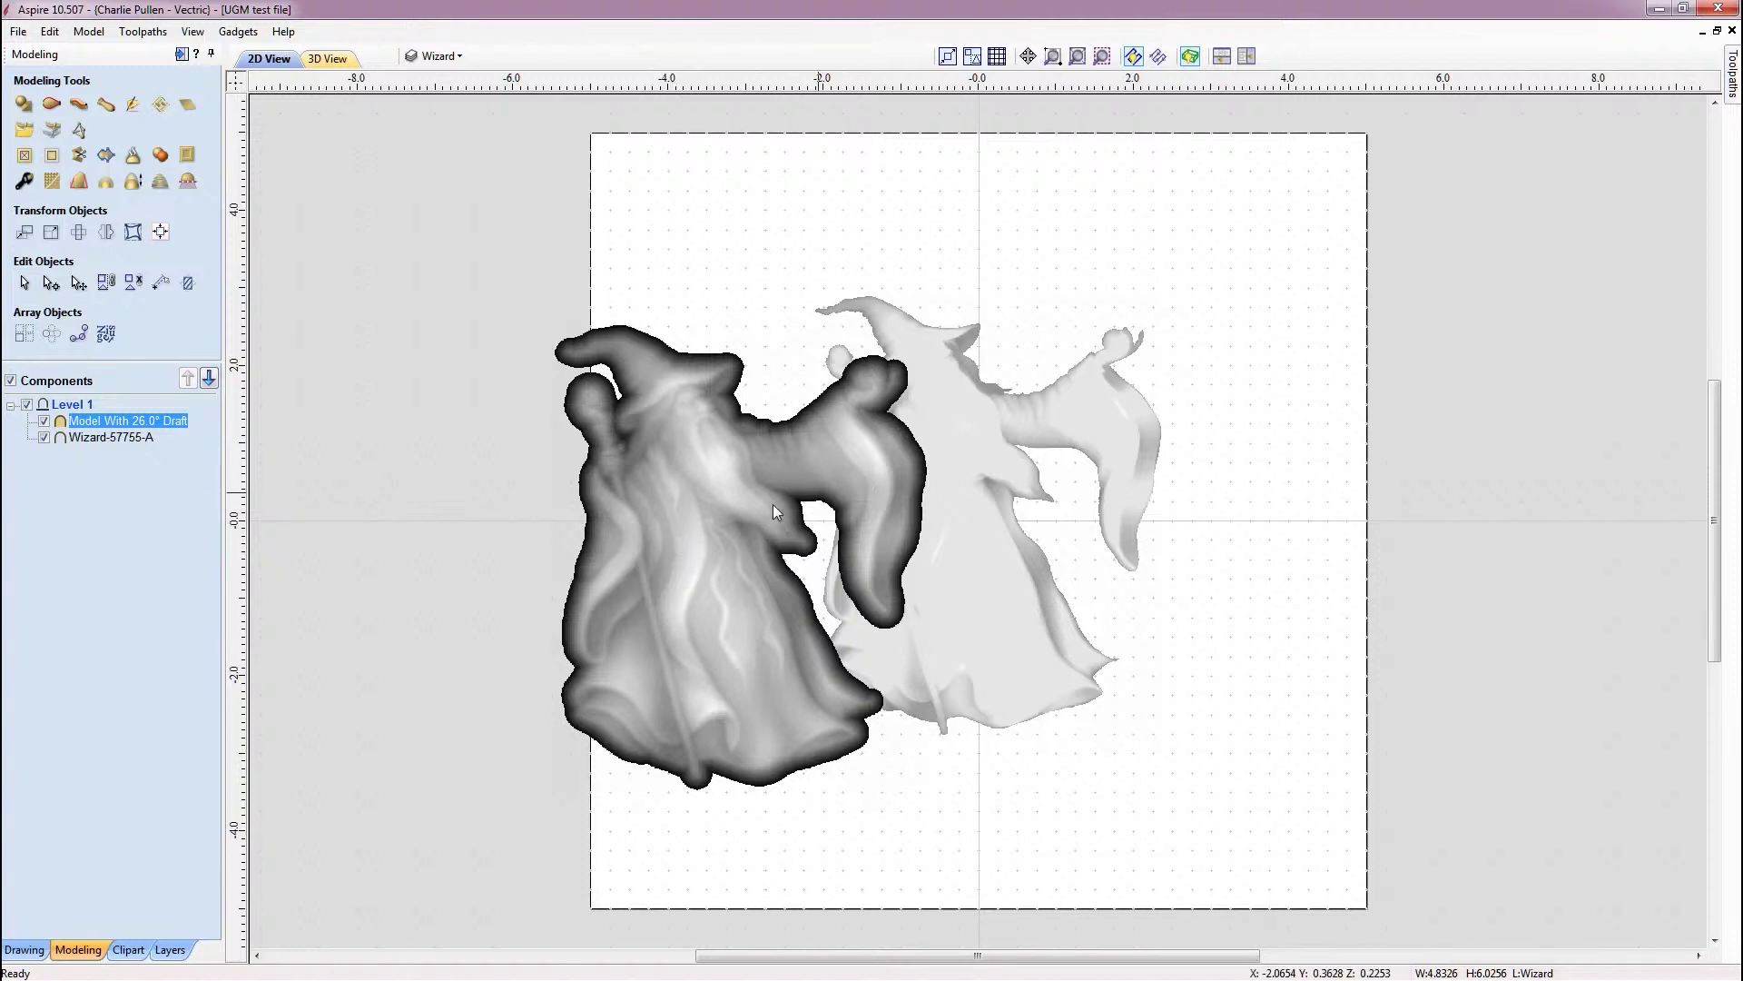
left_click(736, 534)
key("Delete")
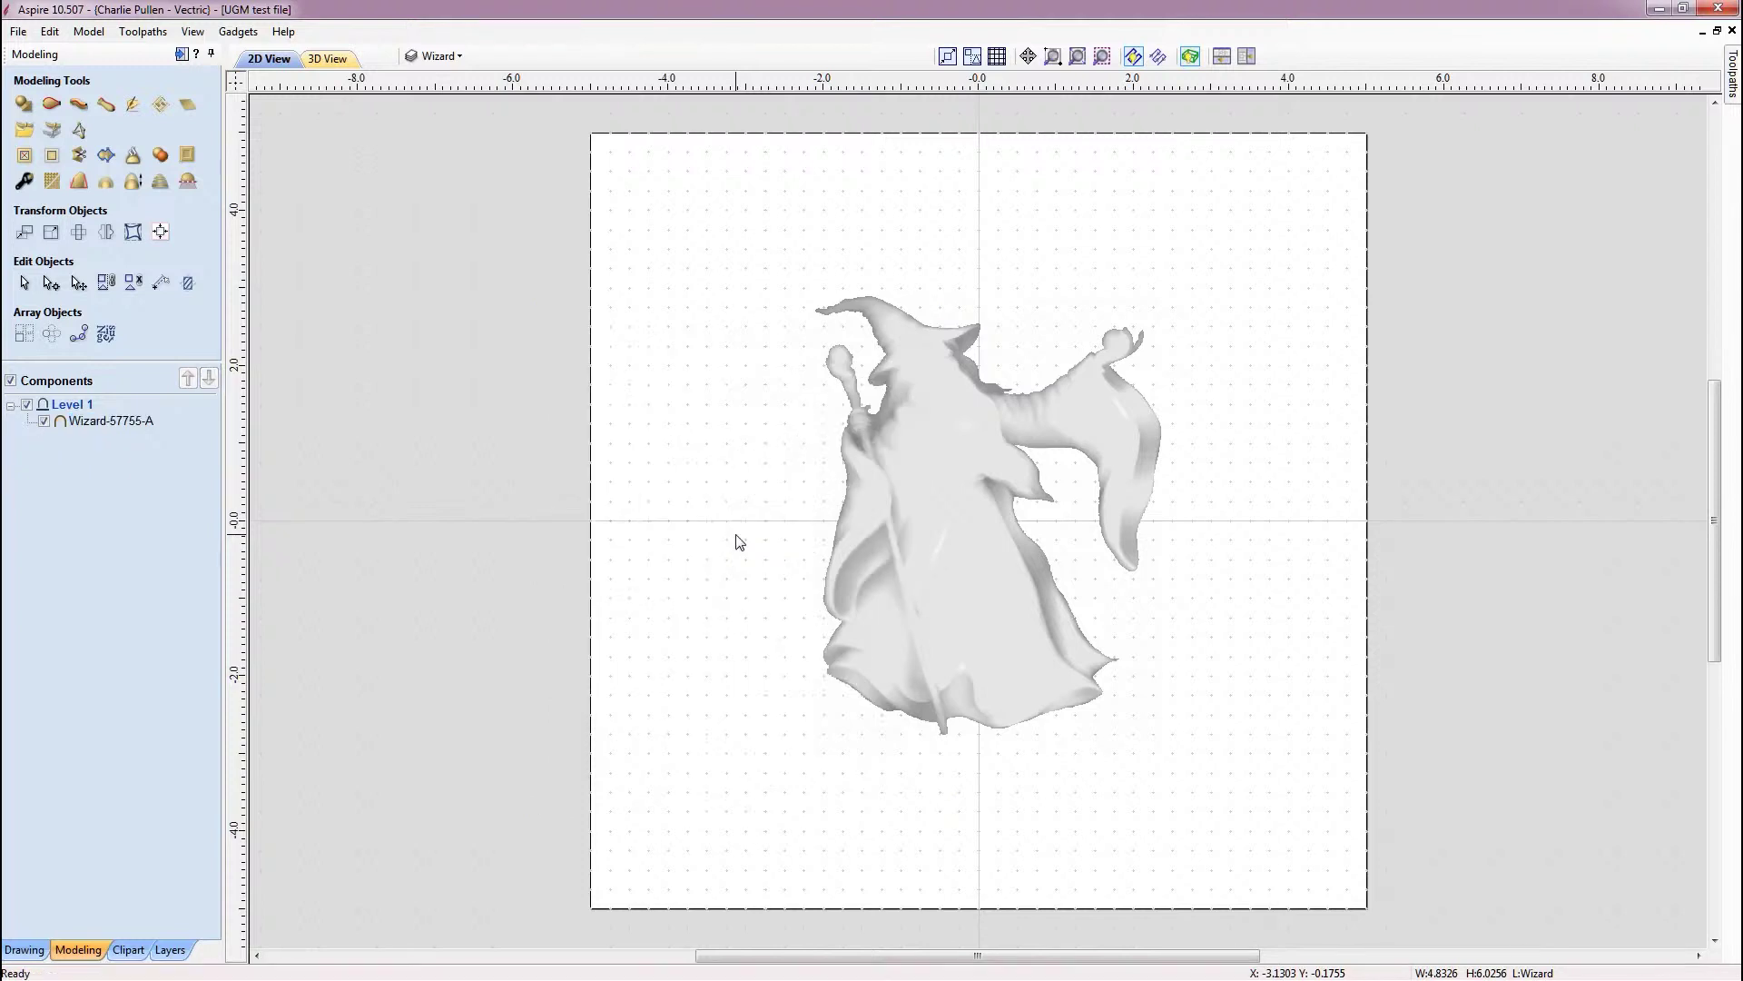
Create a vector boundary around the original wizard component, and check it by moving the component off the outline and undoing the move
left_click(868, 444)
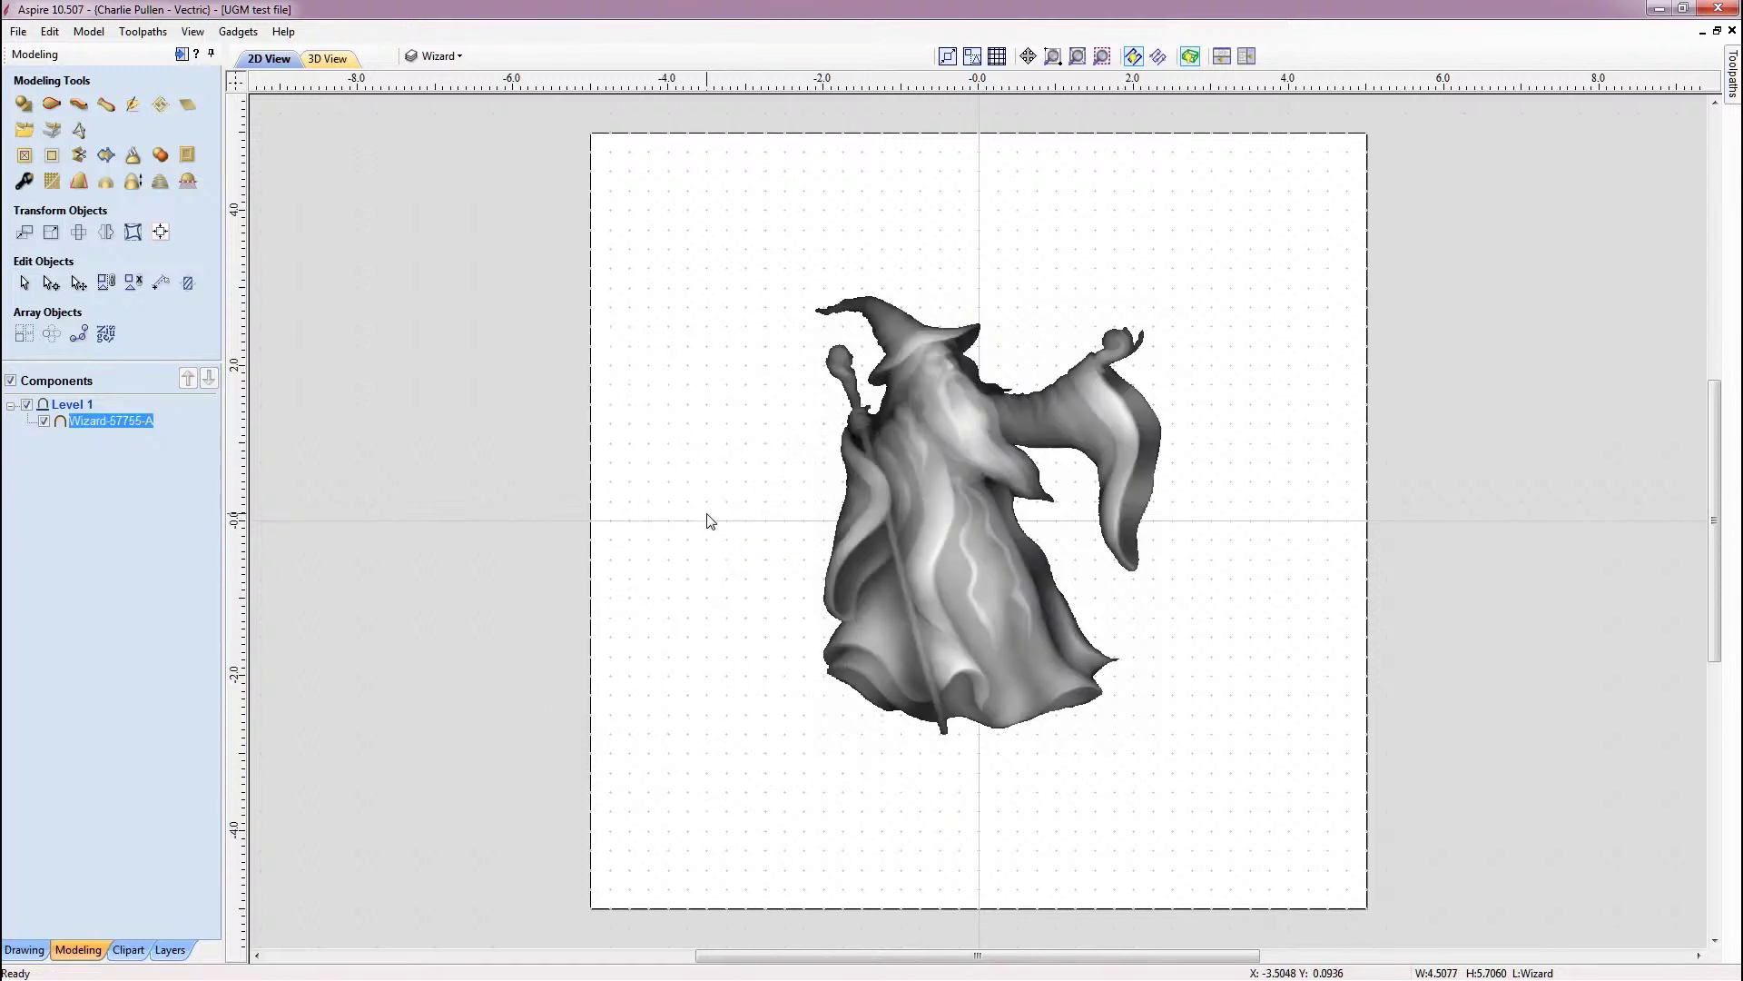
left_click(959, 487)
left_click(106, 155)
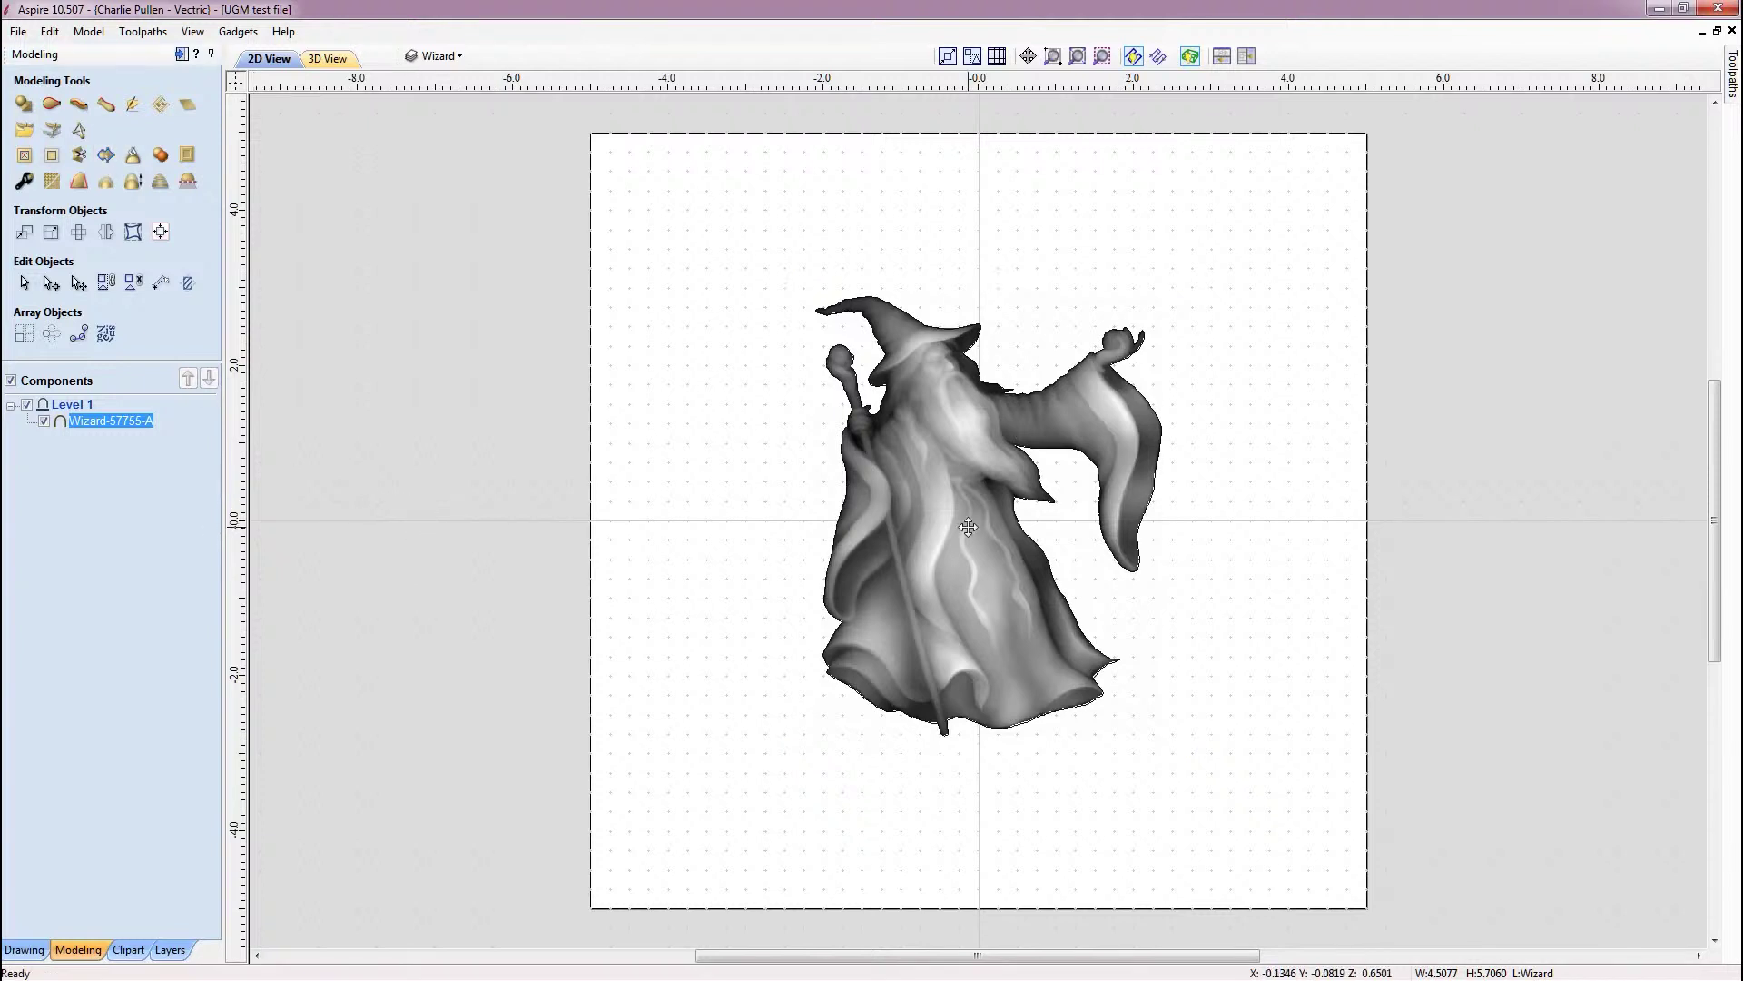
left_click_drag(958, 507, 930, 559)
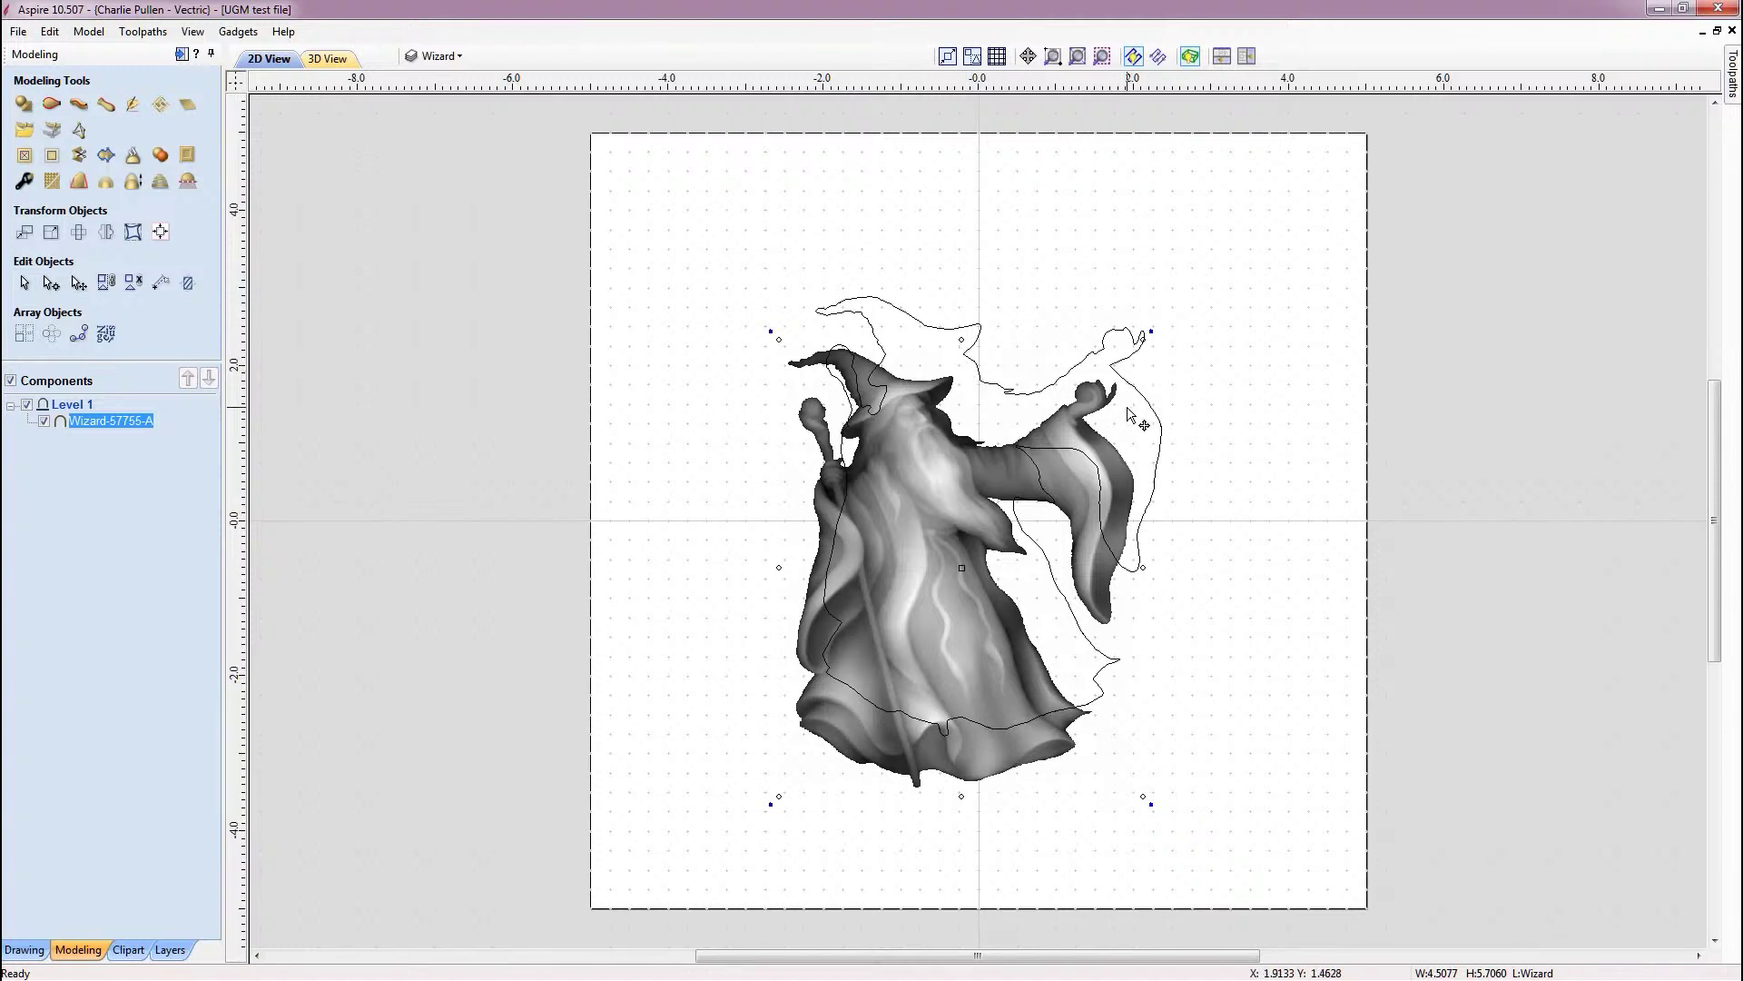
key("ctrl+z")
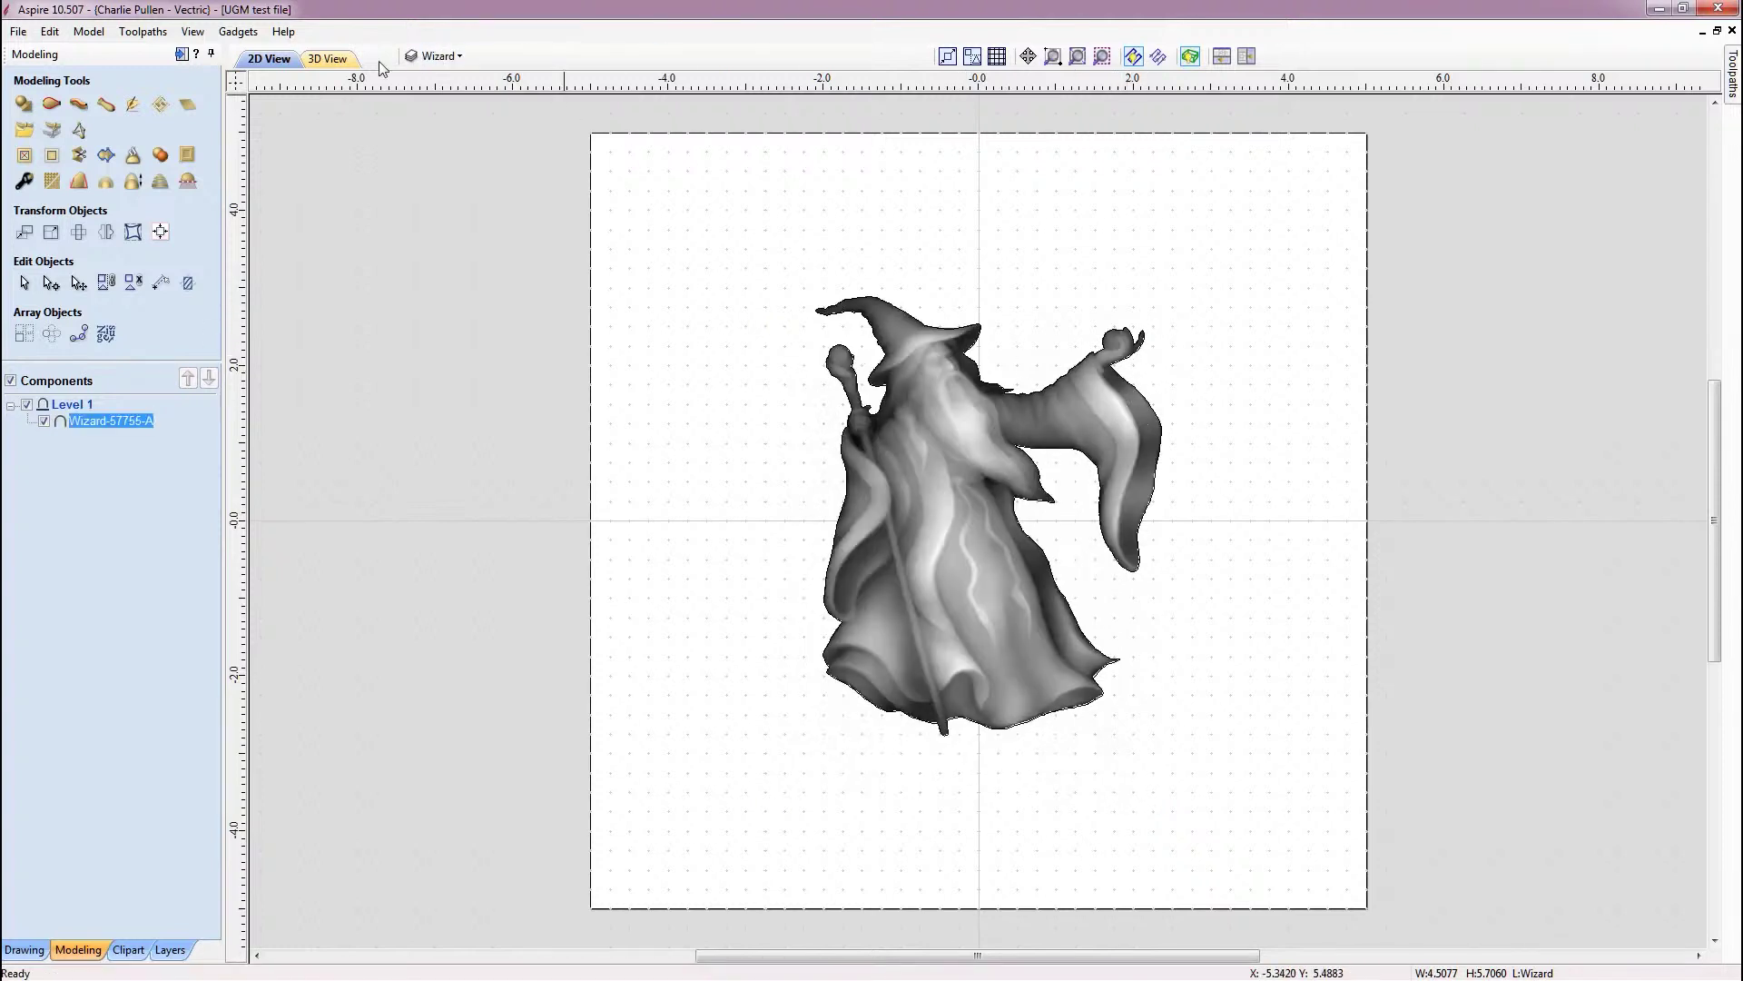
Switch to the toolpath layout, select the wizard's boundary vector and open the 2D Profile toolpath settings for it
left_click(183, 55)
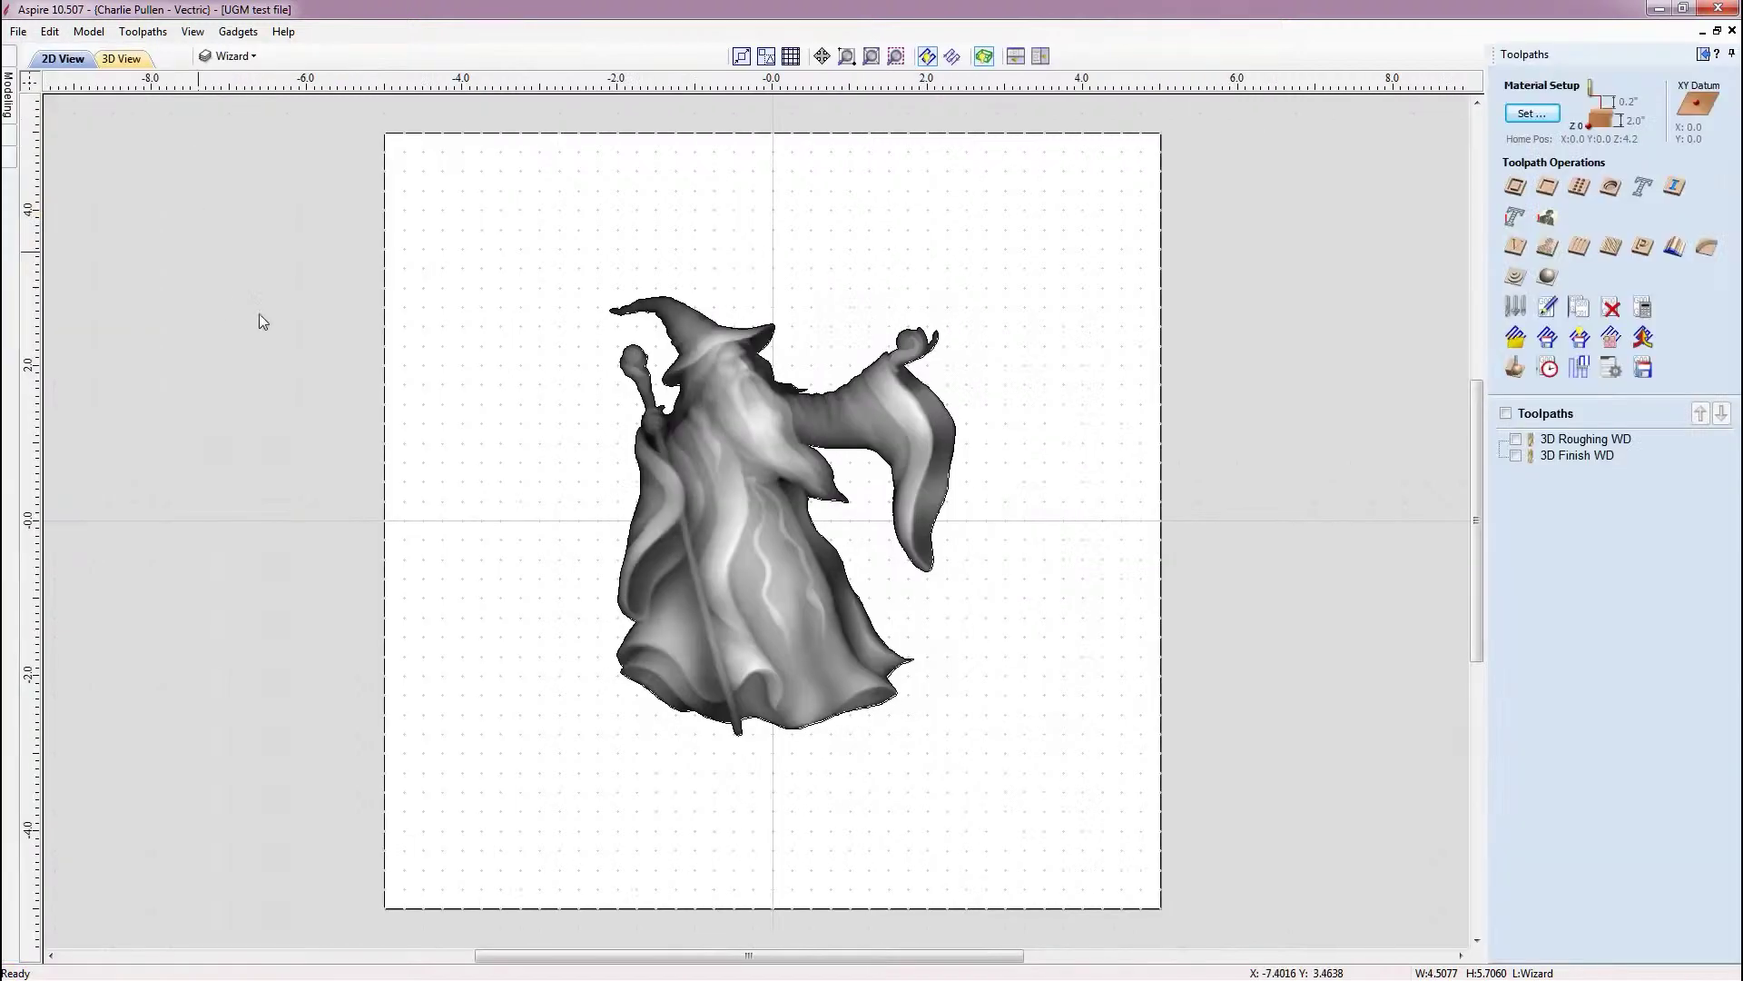
left_click(759, 332)
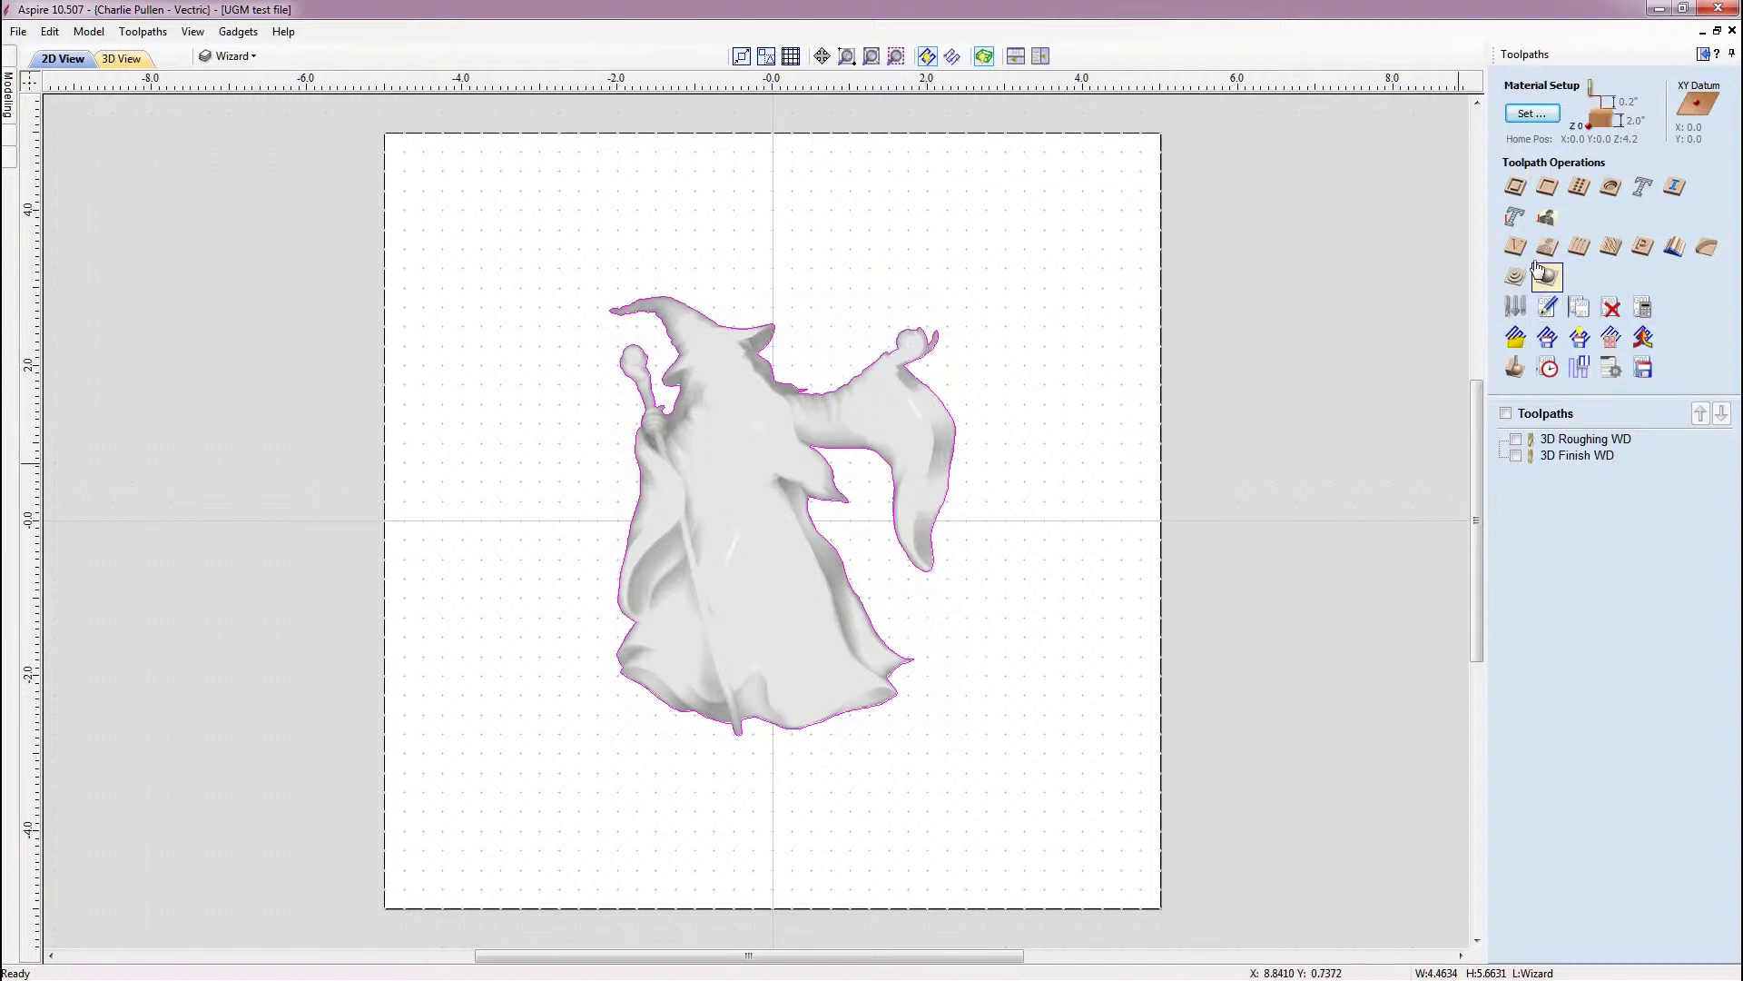
left_click(1516, 188)
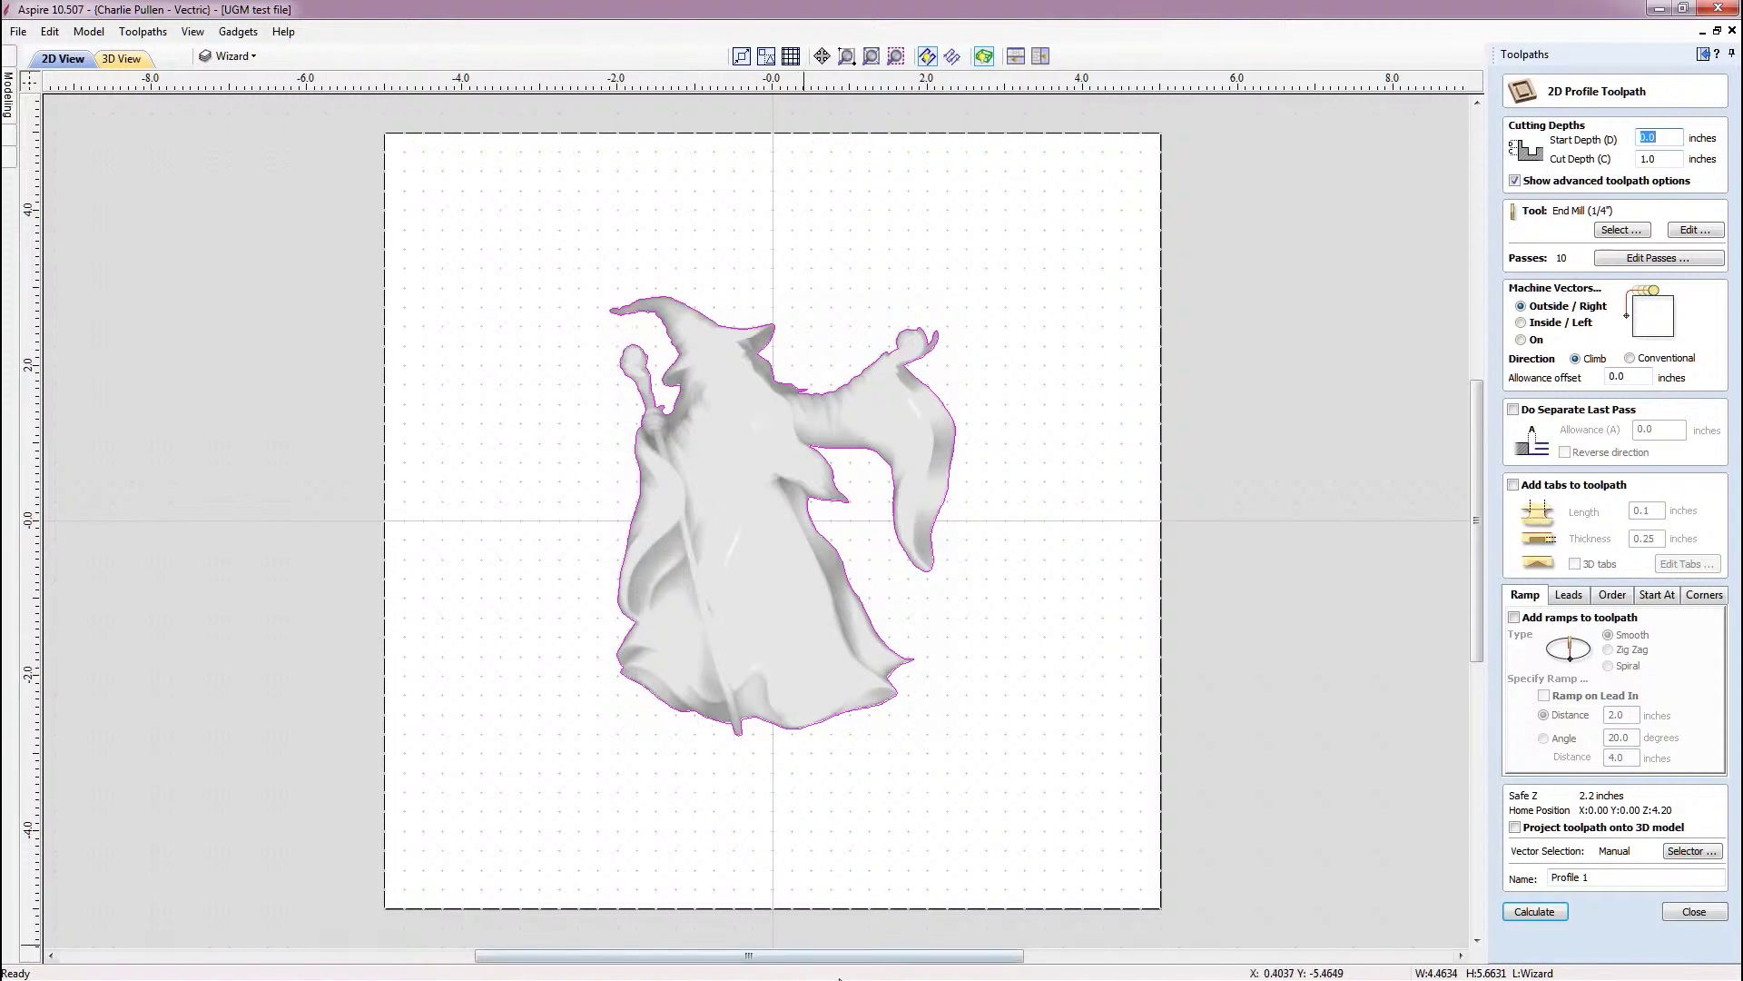
left_click_drag(774, 956, 792, 957)
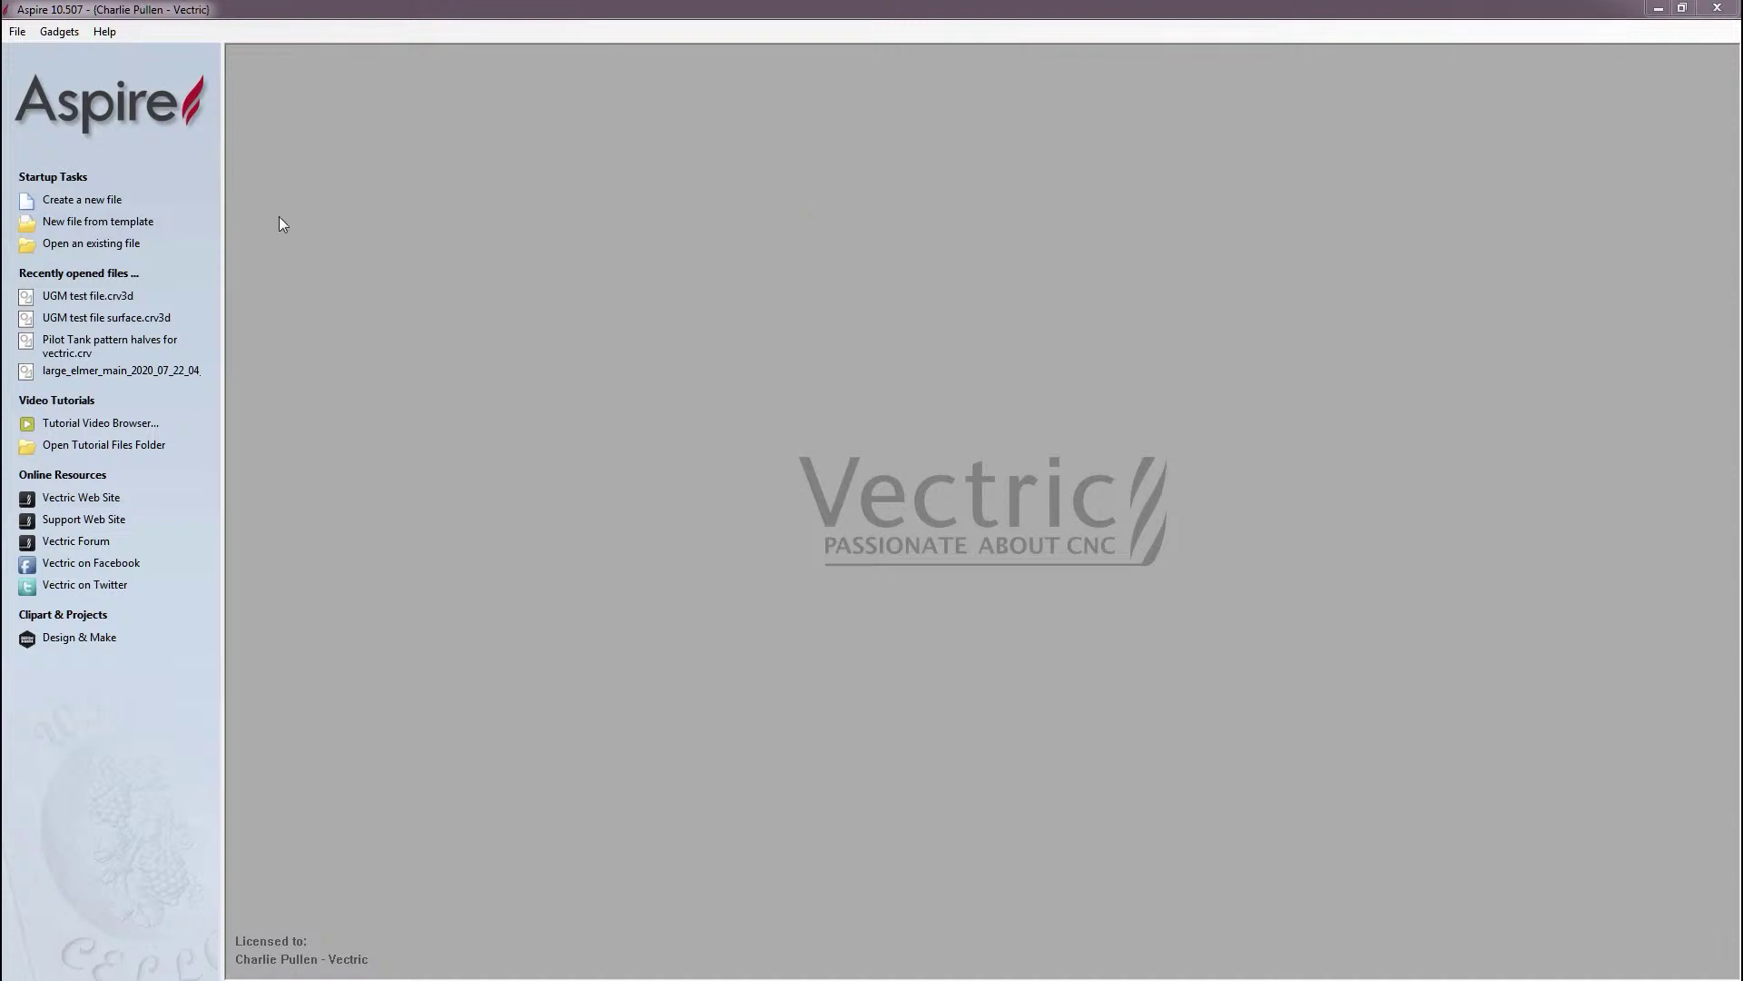
Create a new single-sided job 10 by 5 inches and 1 inch thick, and review the preview simulation quality options
left_click(112, 202)
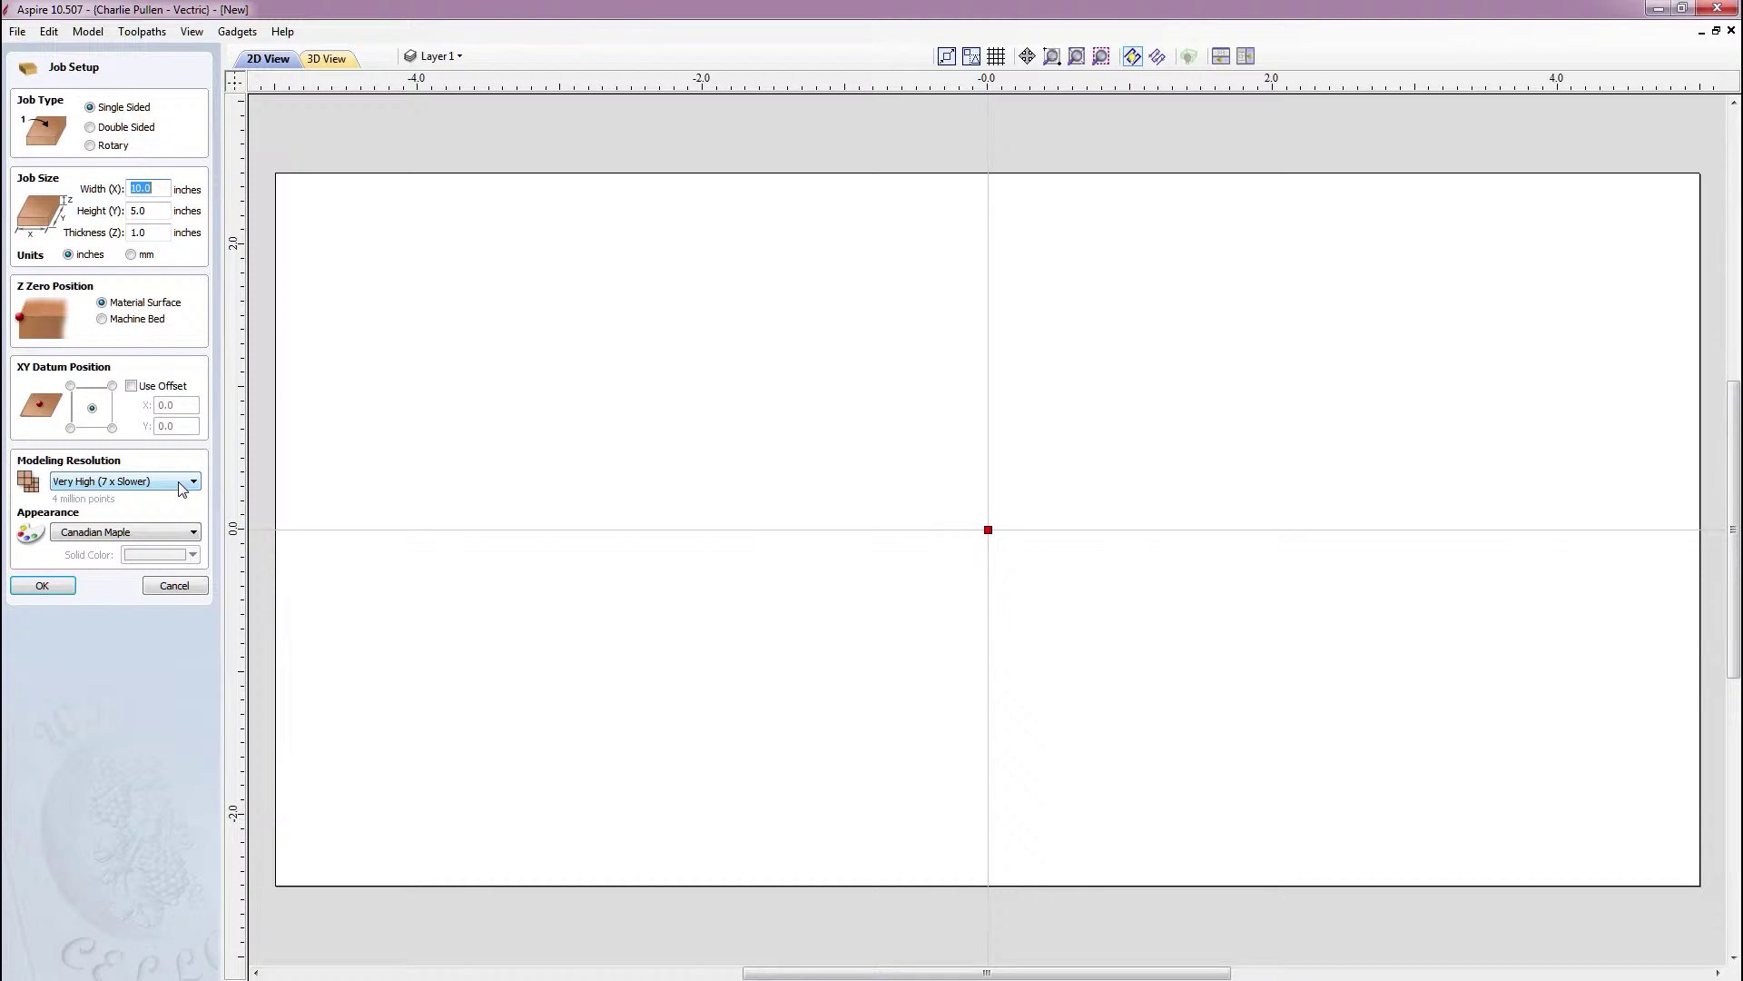
left_click(67, 586)
left_click(155, 35)
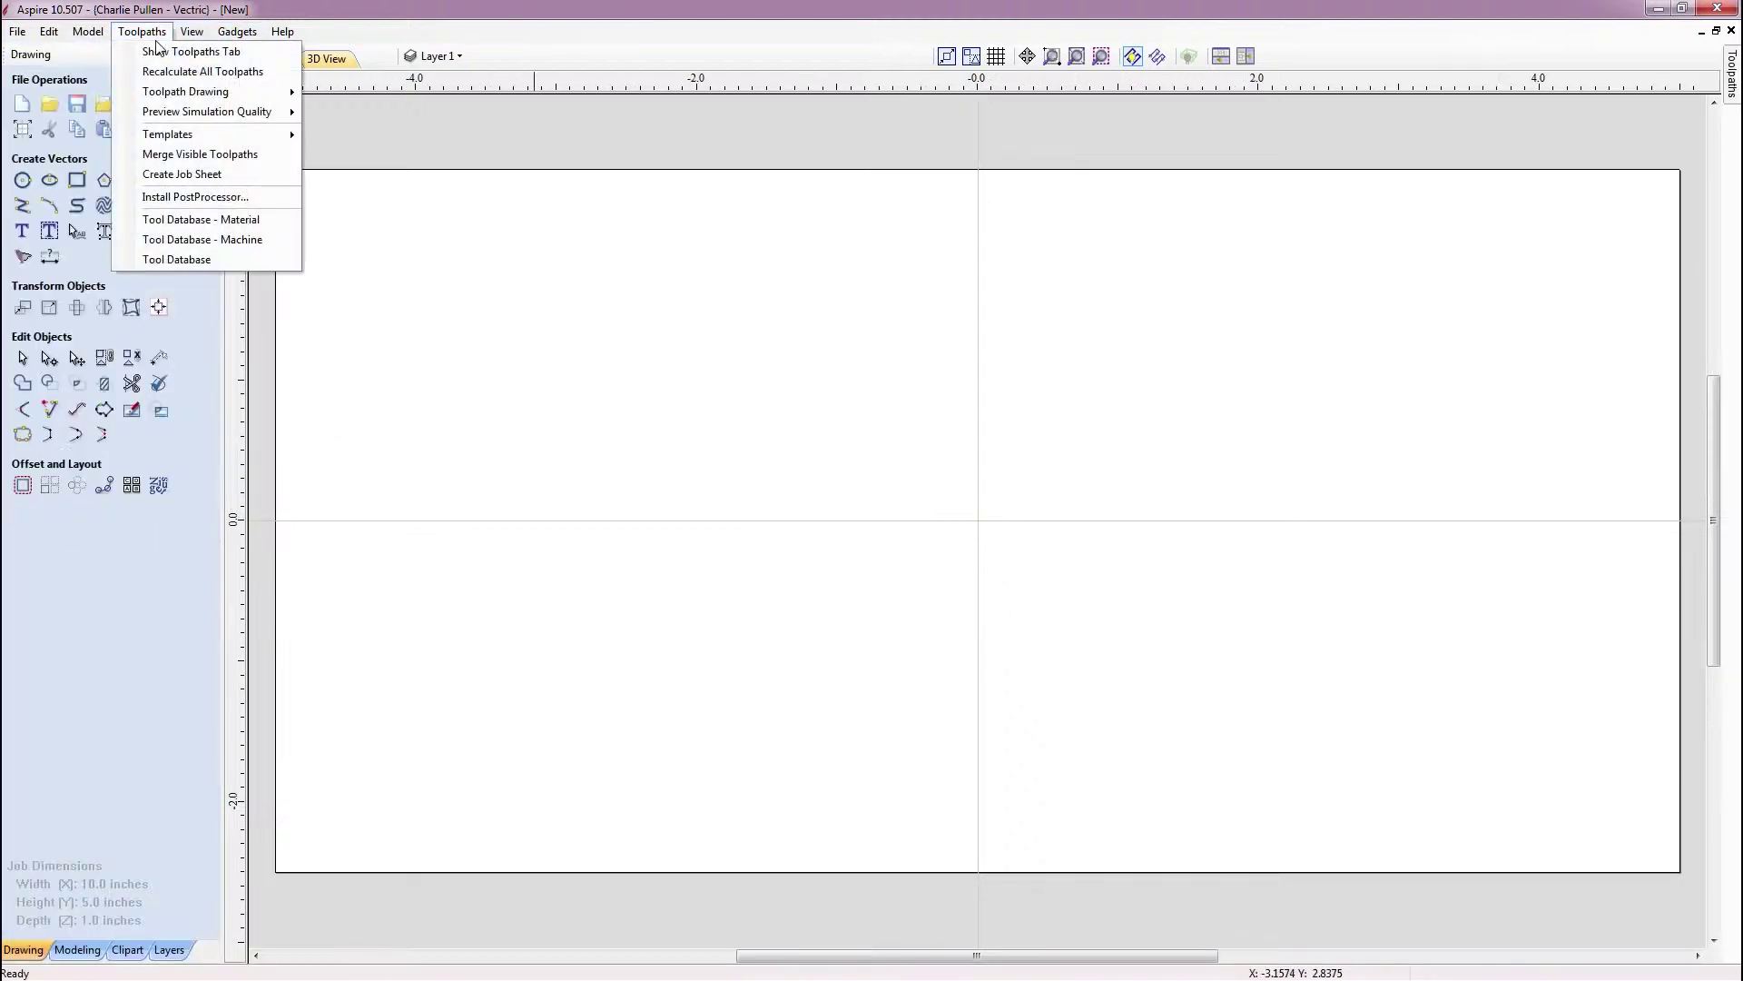
mouse_move(187, 113)
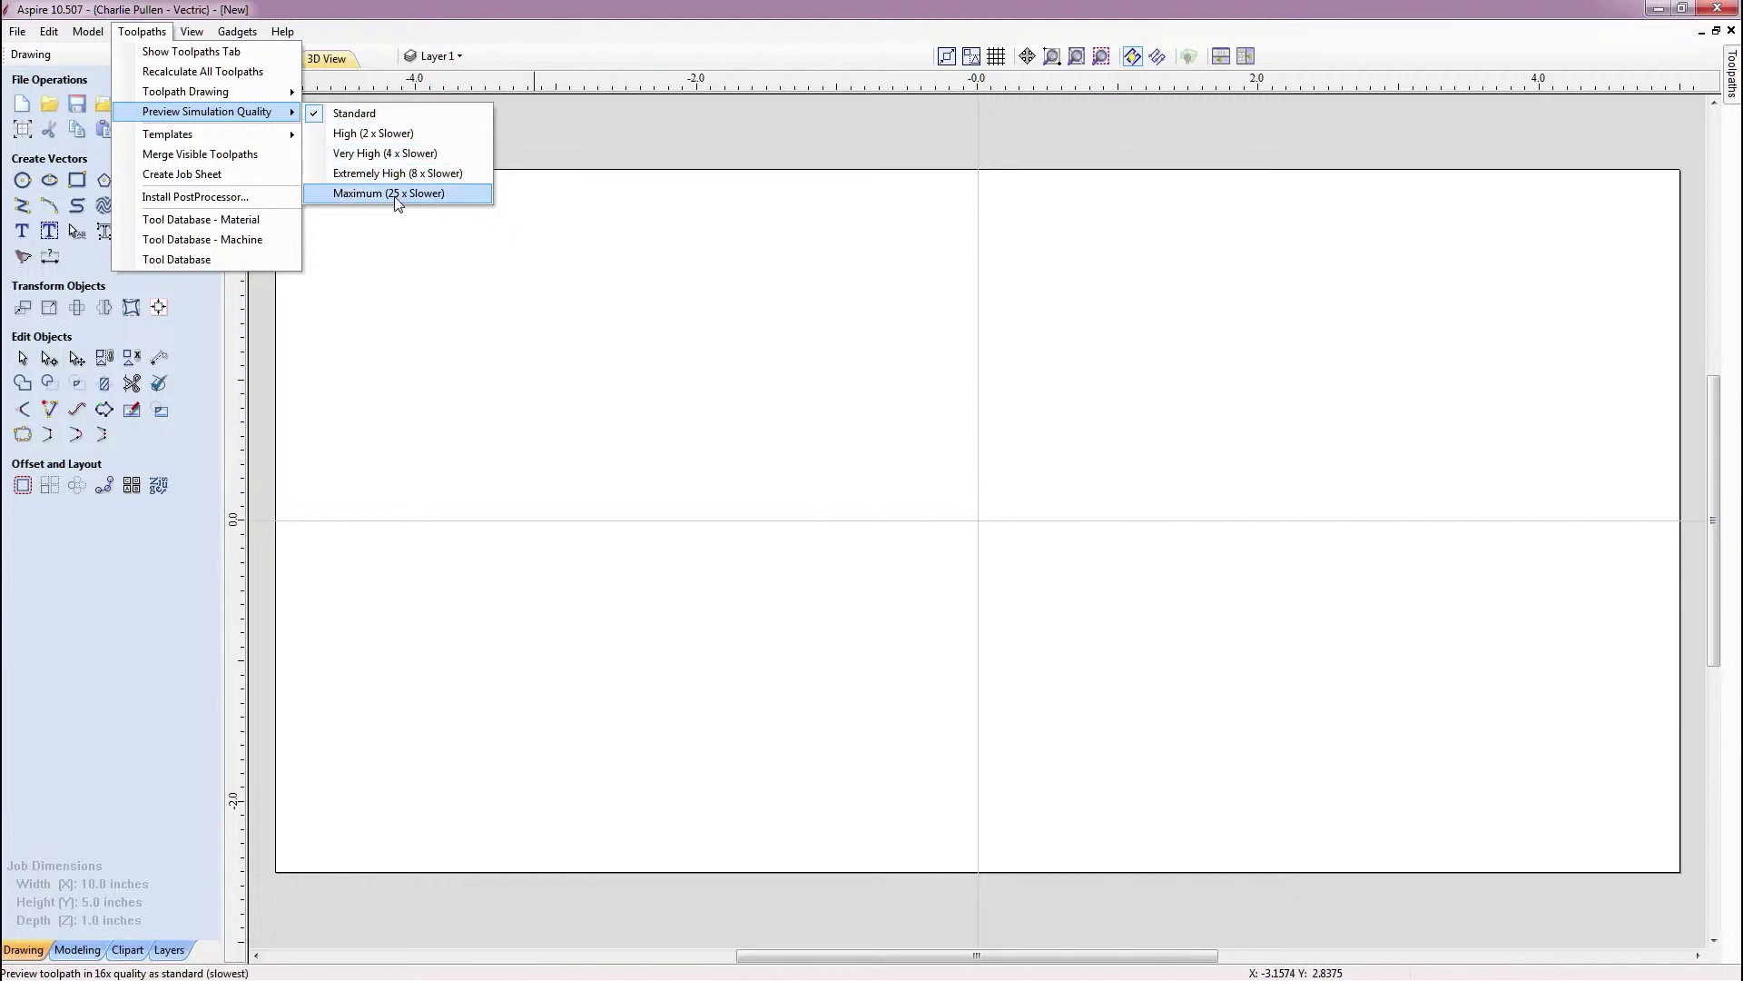
left_click(831, 365)
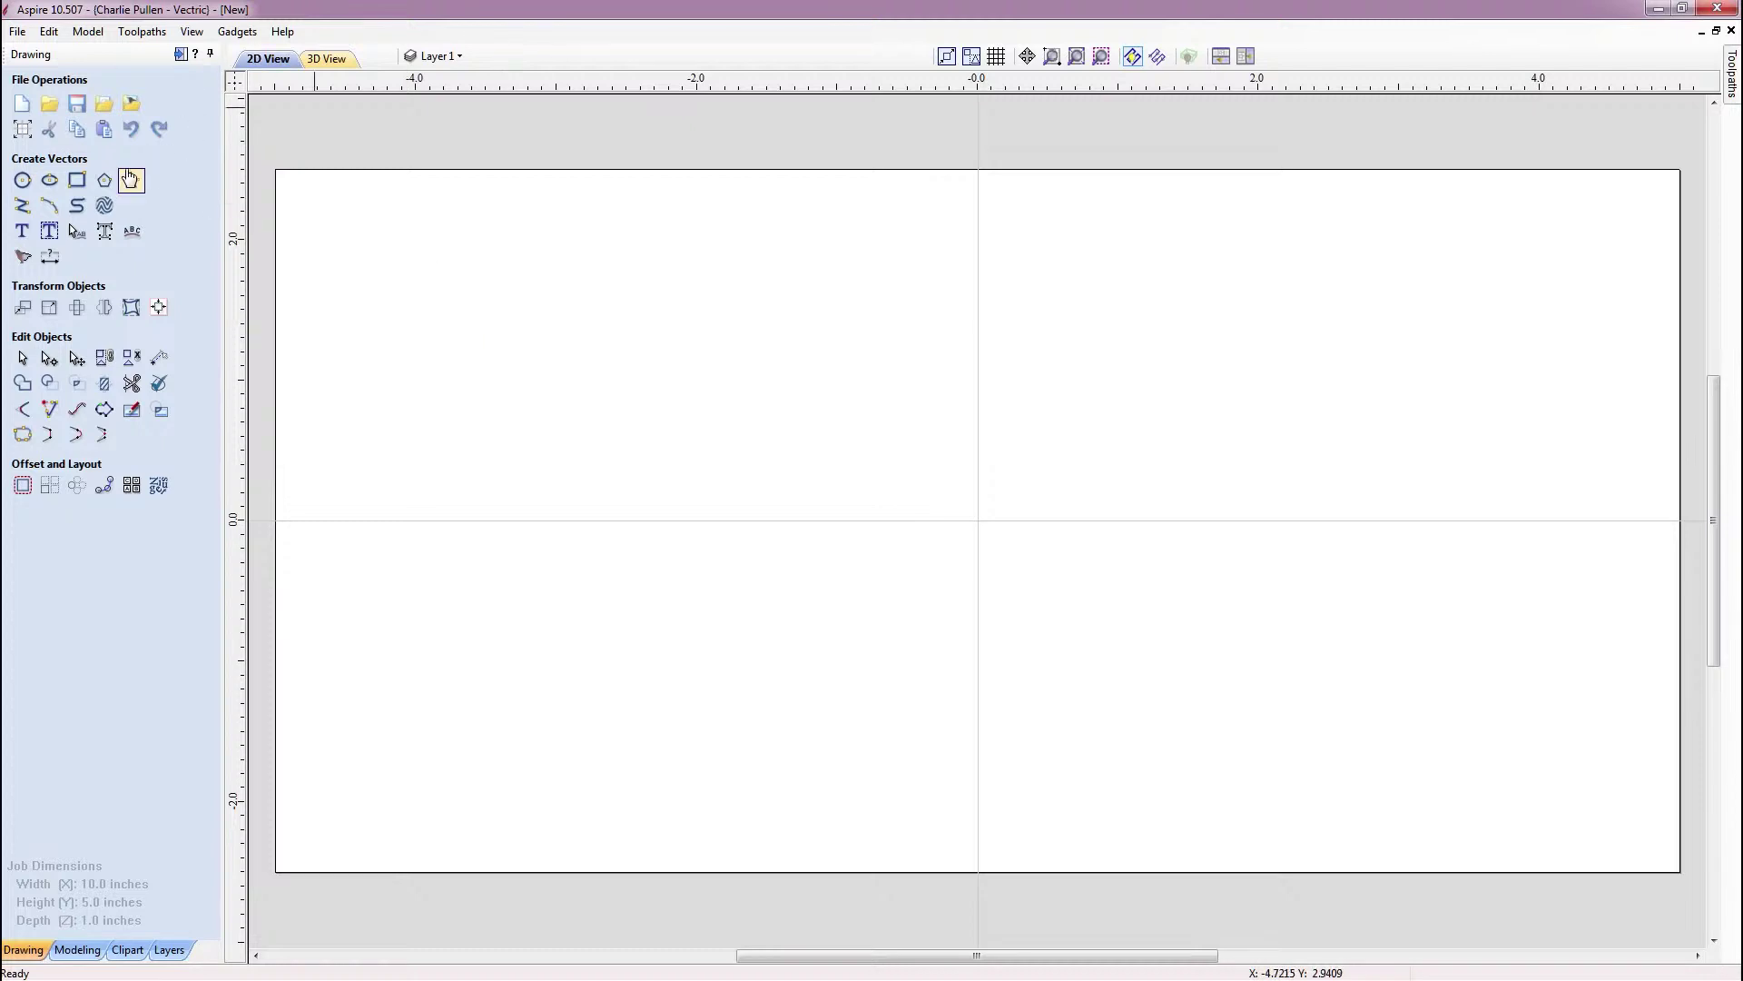
Draw a five-pointed star centred on the origin with a 2.0 inch outer radius and 50% inner radius
left_click(132, 180)
mouse_move(965, 516)
left_mouse_down()
mouse_move(1226, 650)
mouse_move(1202, 561)
left_mouse_up()
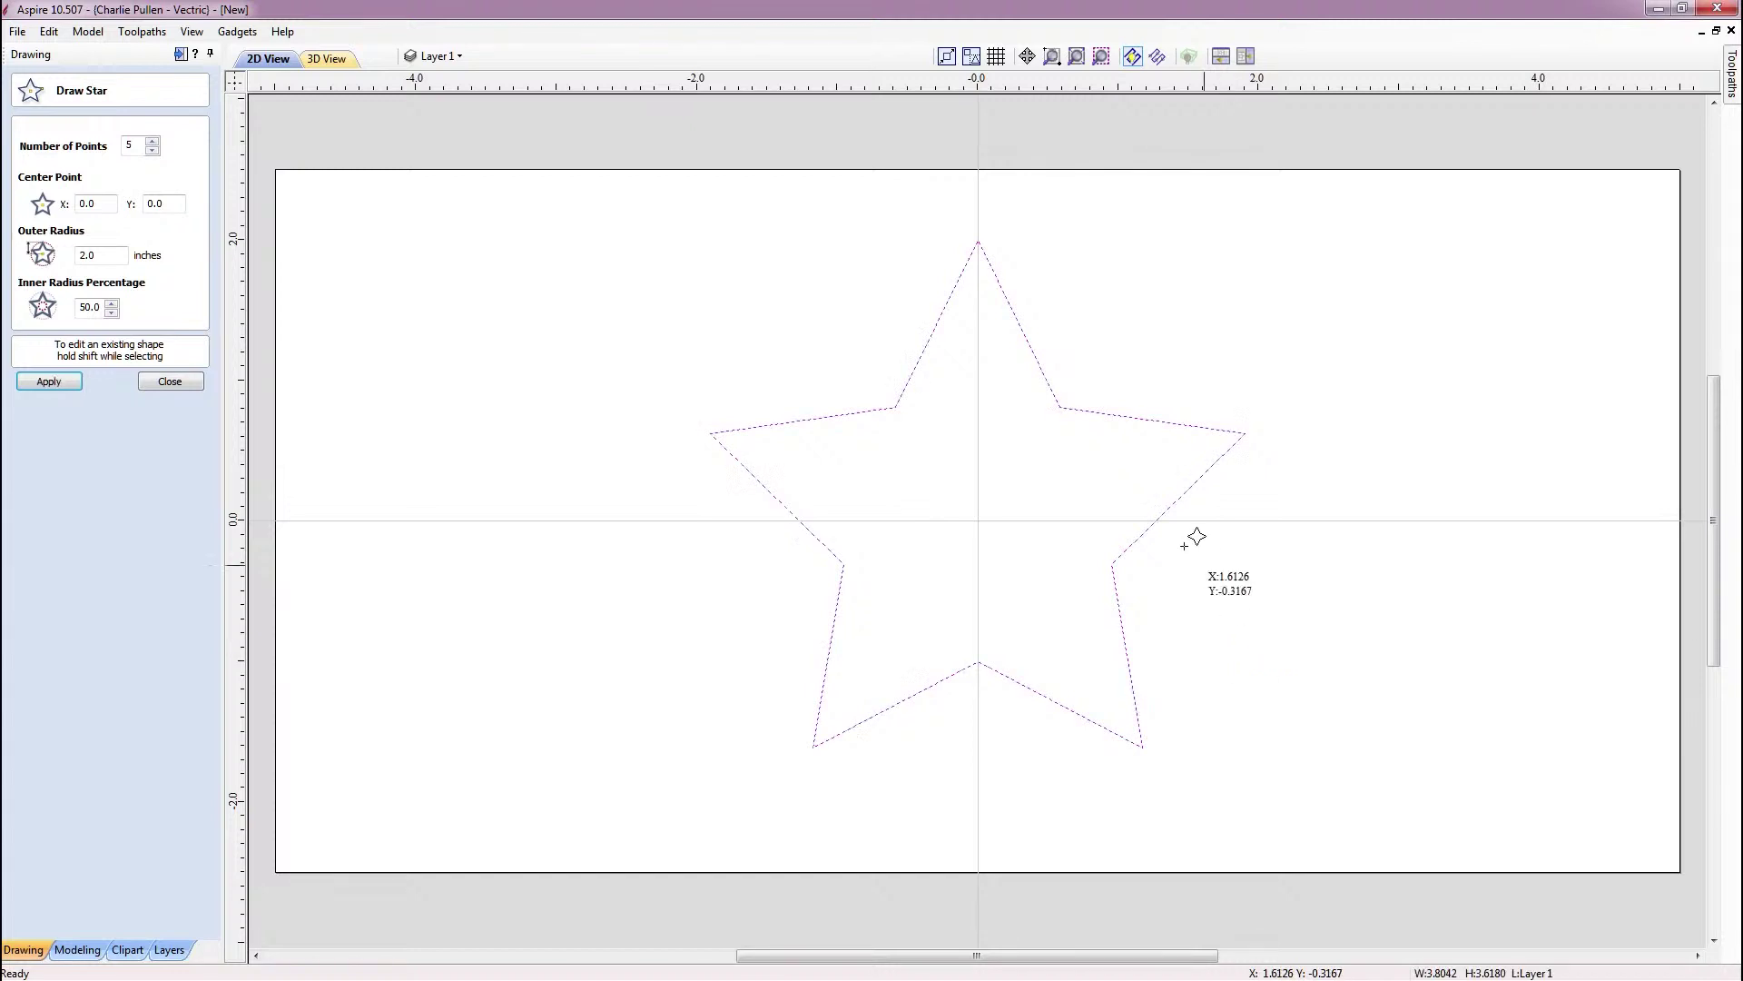
key("Escape")
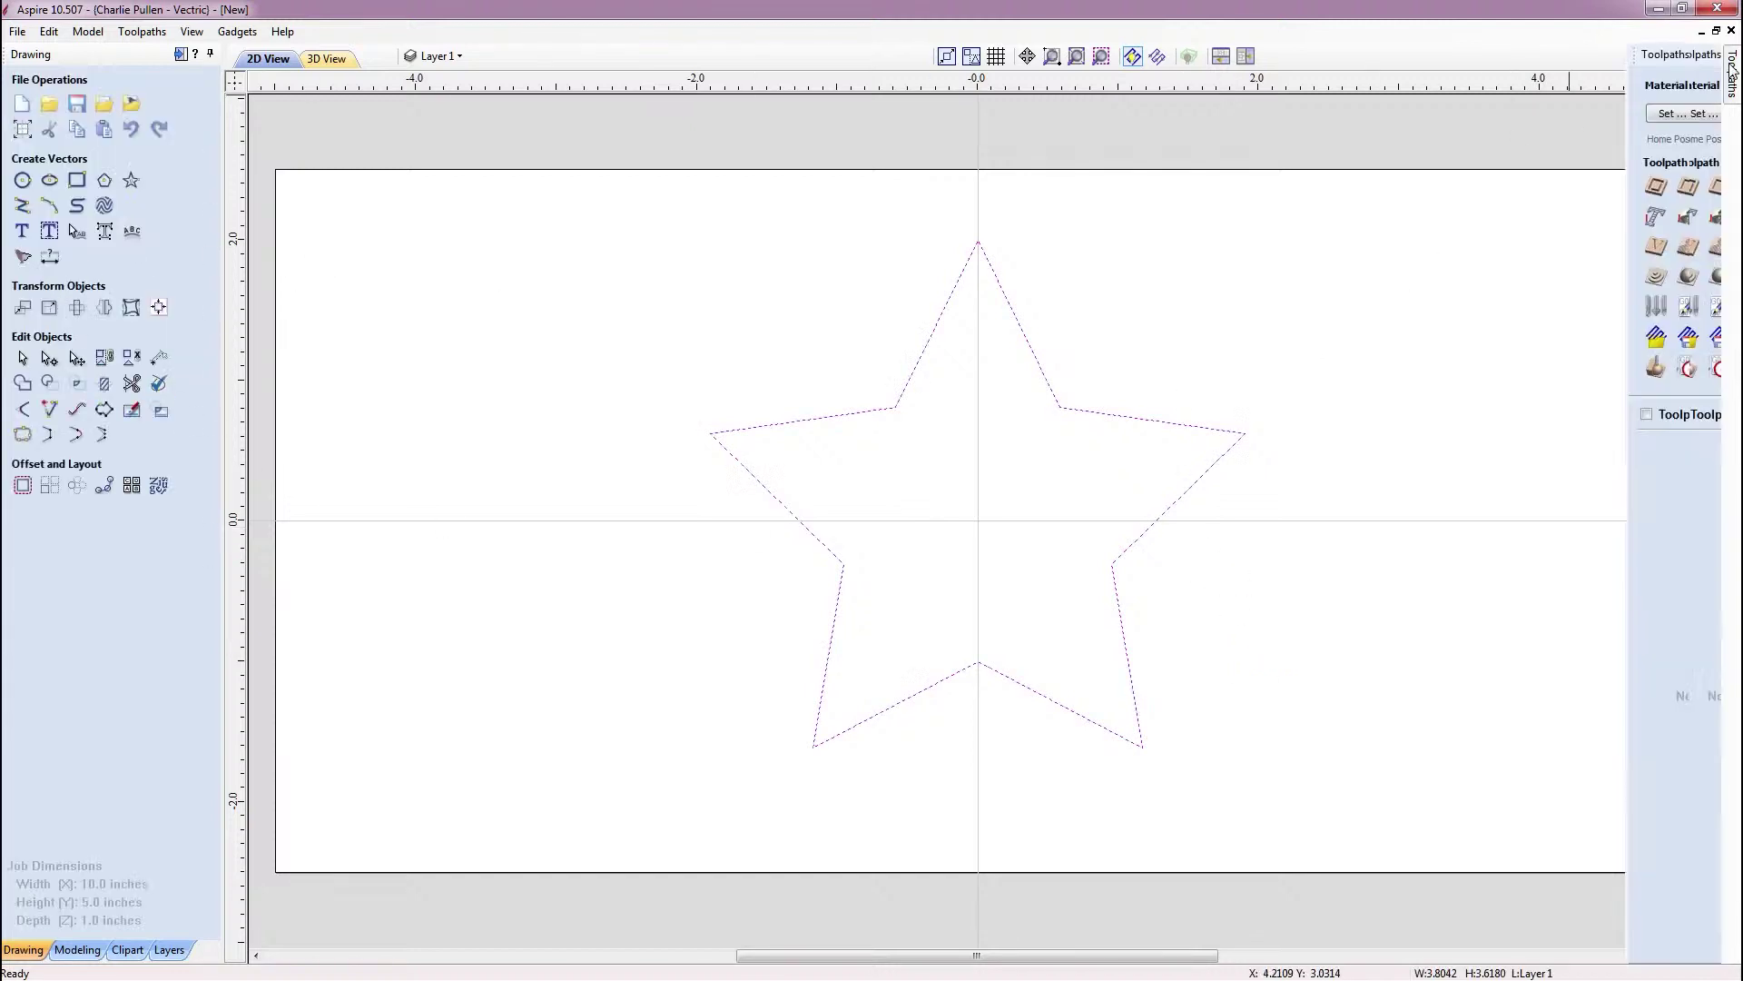
Calculate an outside profile toolpath around the star, 1.0 inch deep with the 1/4" end mill, and preview it in 3D
left_click(1702, 53)
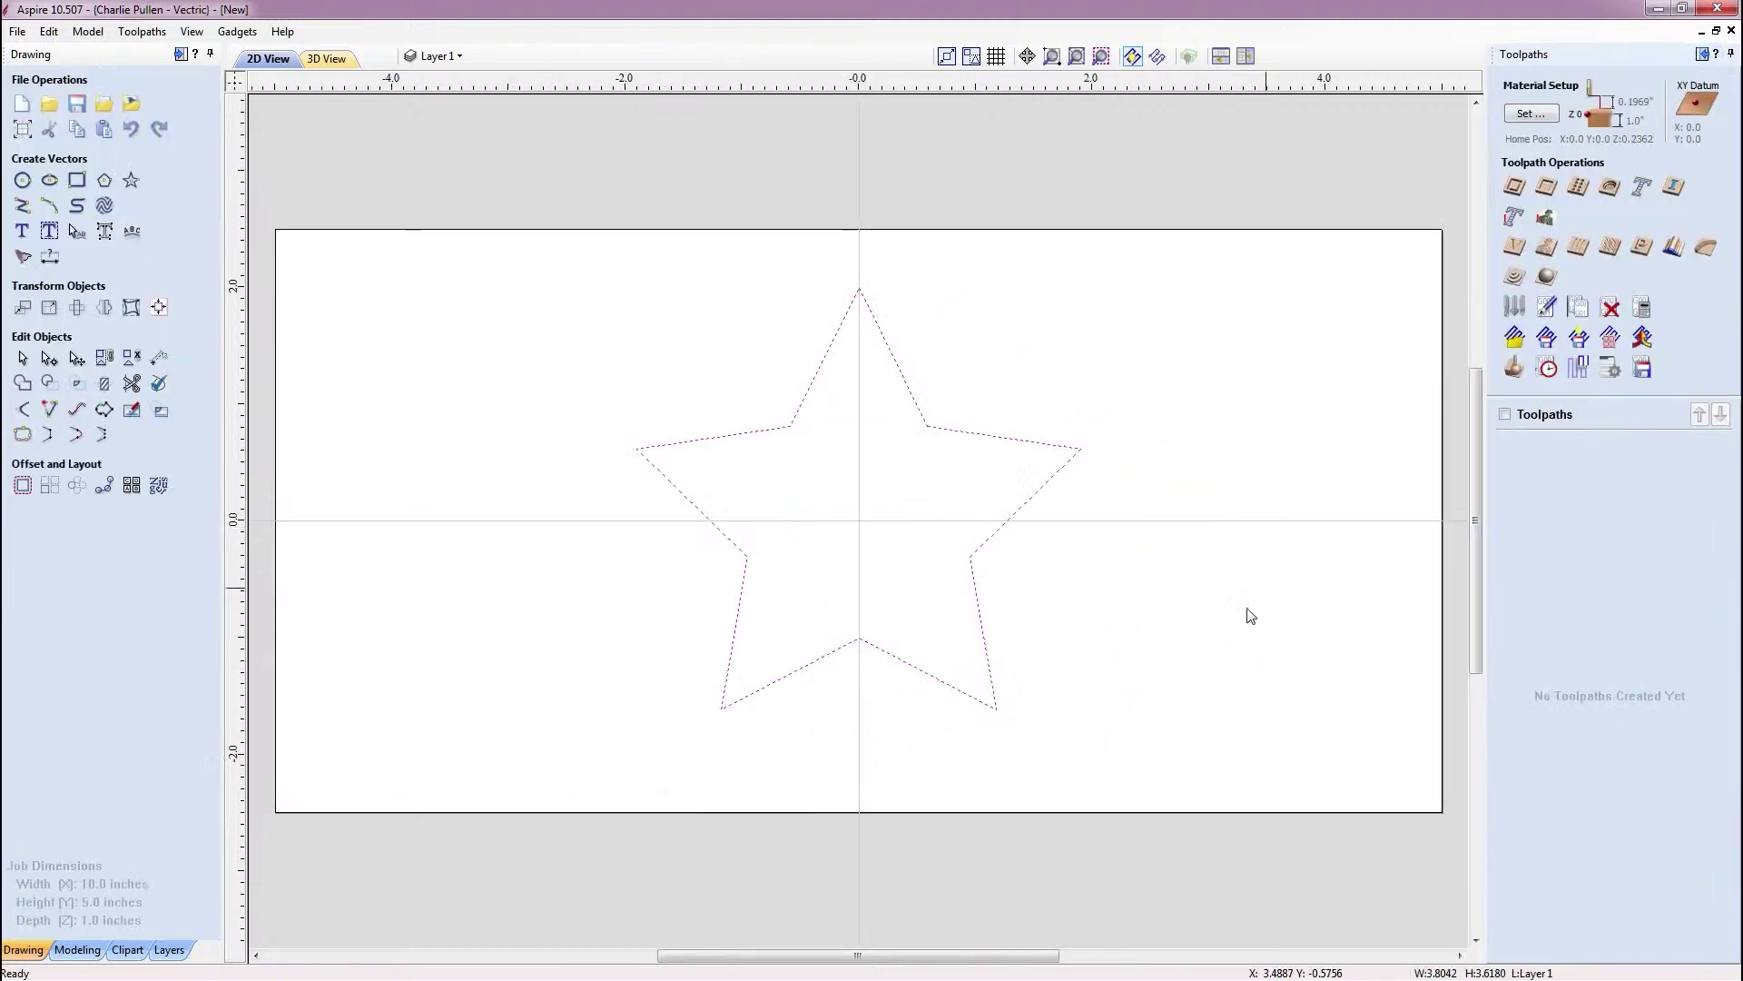
left_click(325, 60)
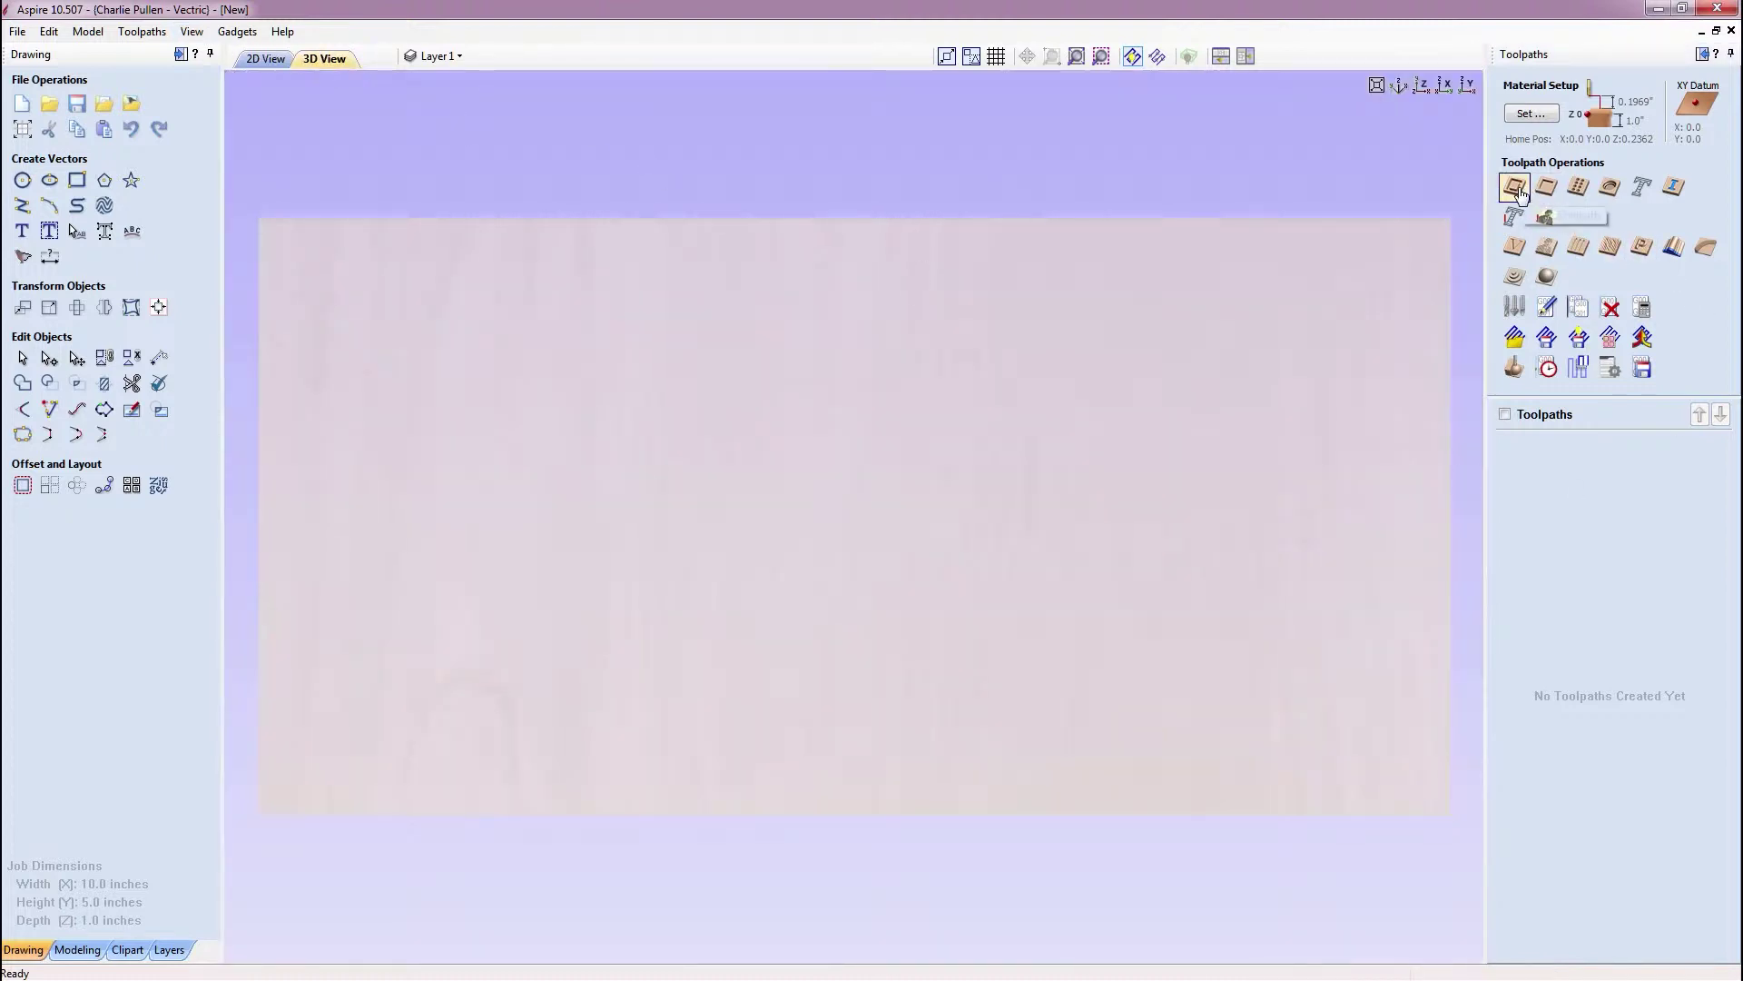
left_click(1519, 190)
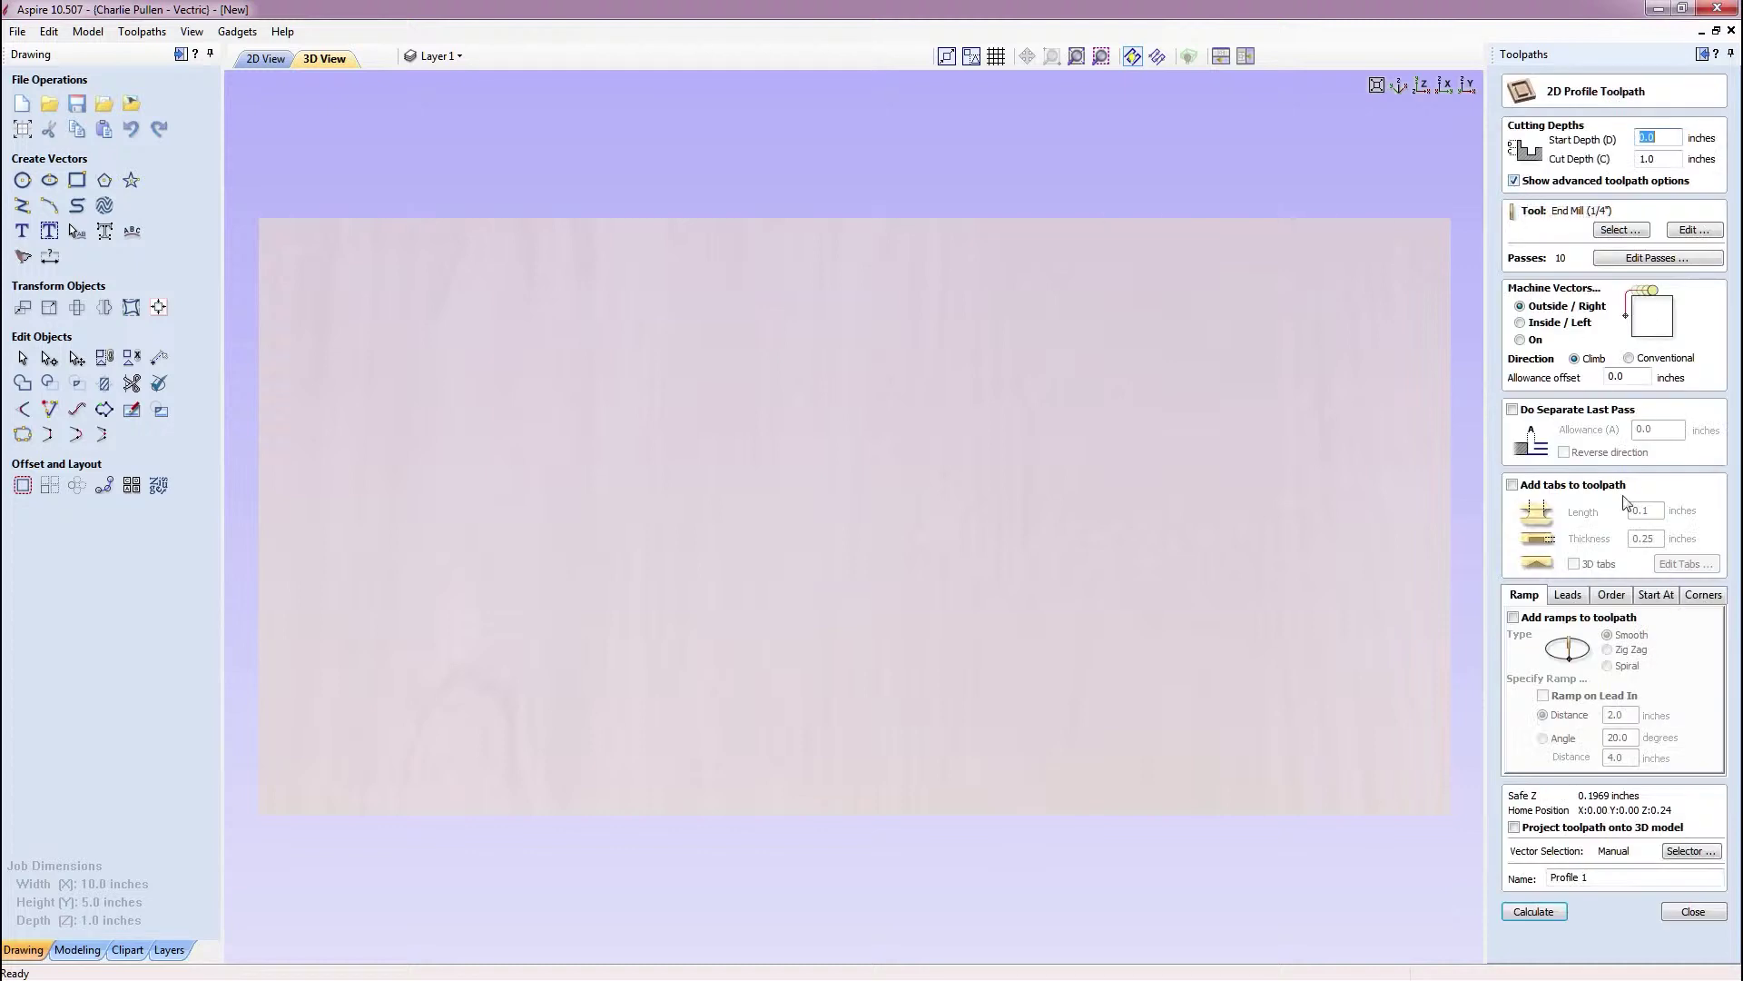
left_click(1551, 906)
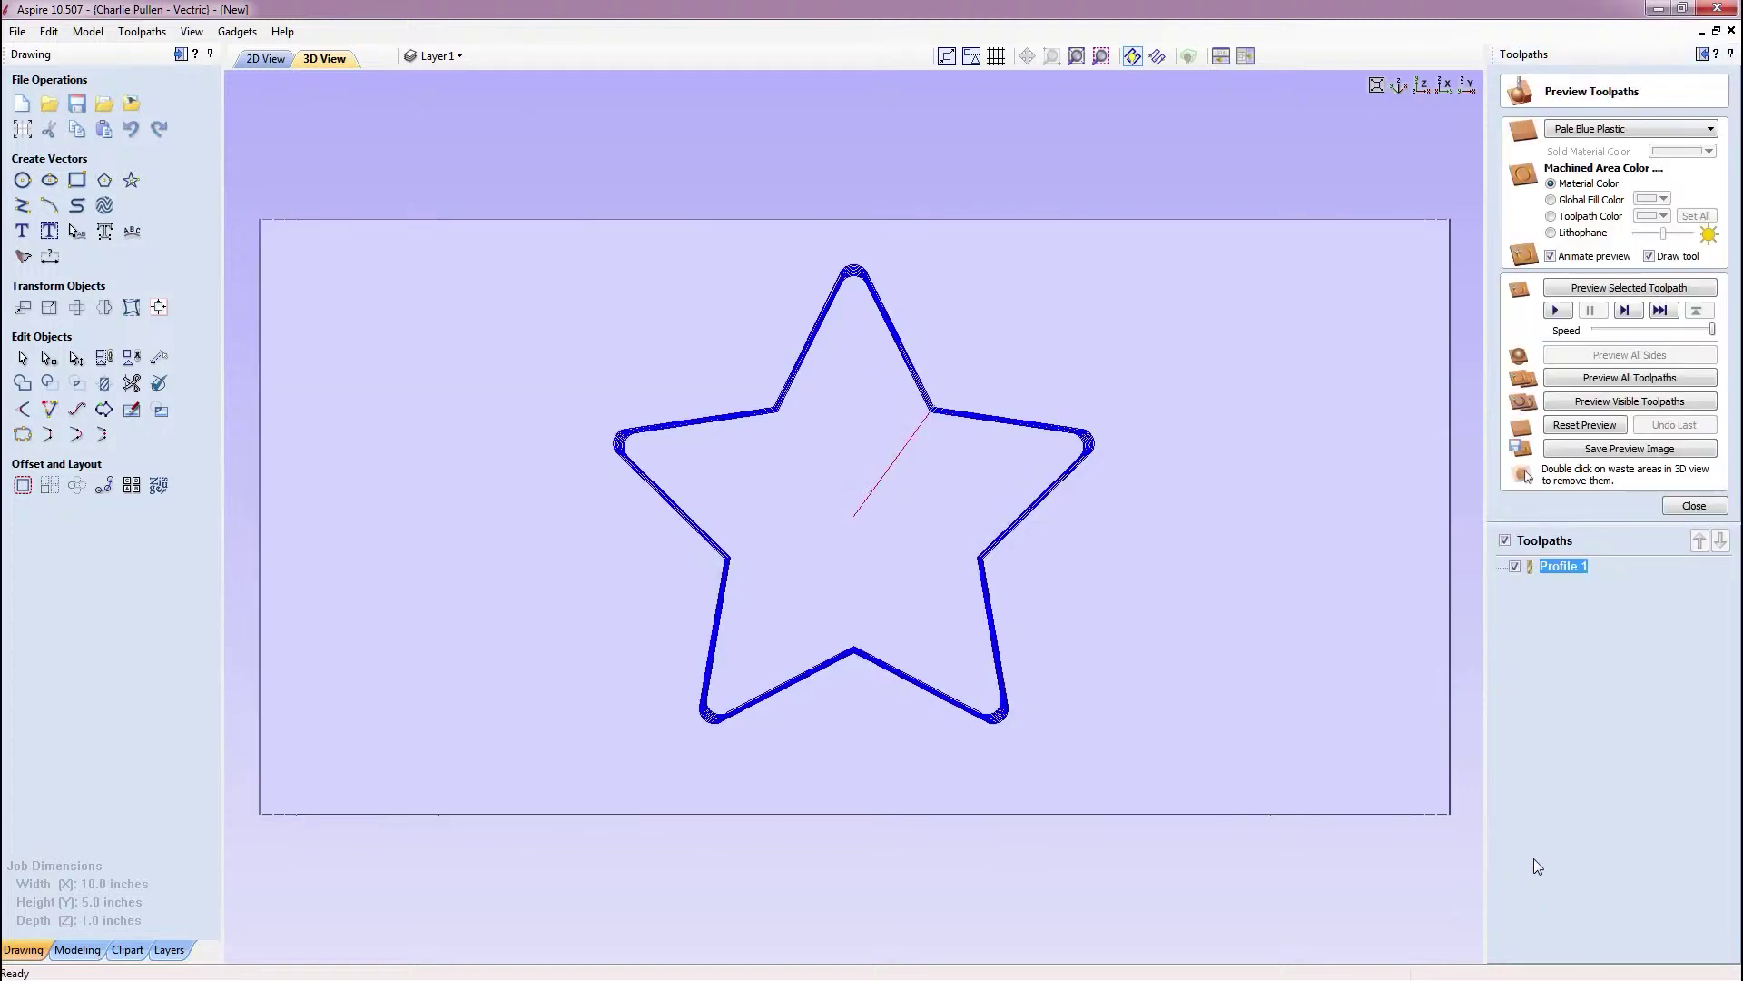
mouse_move(824, 692)
left_mouse_down()
mouse_move(1158, 494)
mouse_move(1153, 374)
mouse_move(1433, 346)
left_mouse_up()
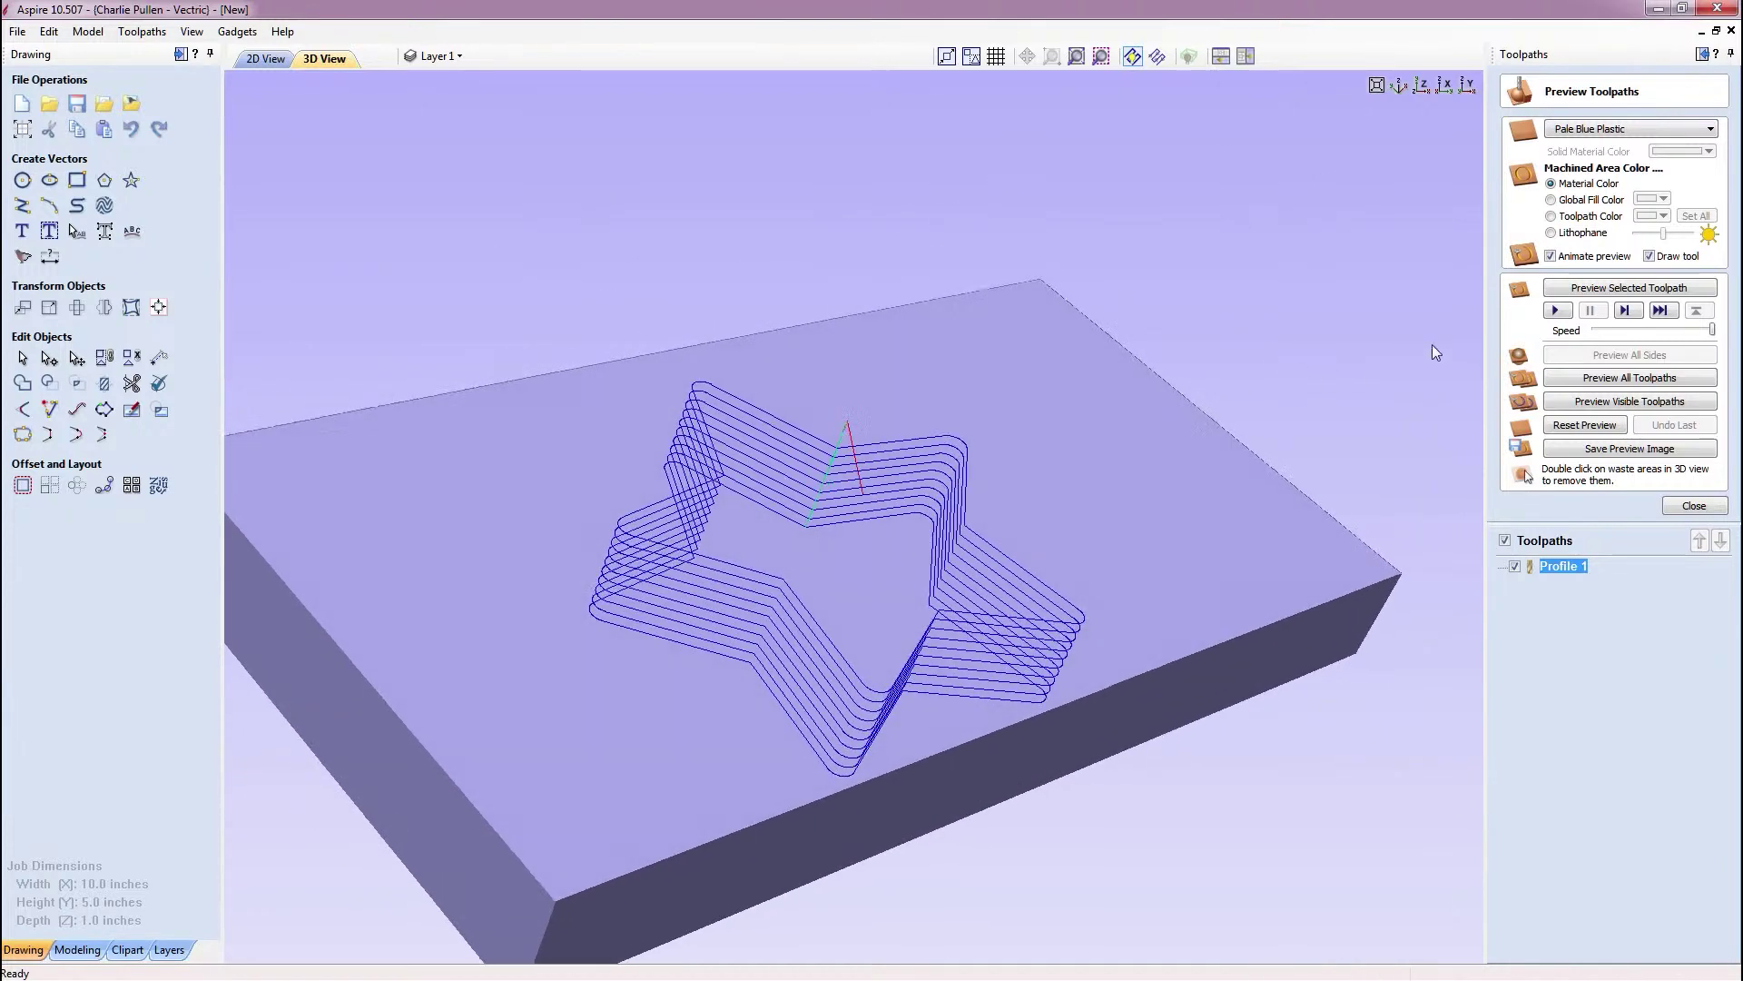
left_click(1555, 289)
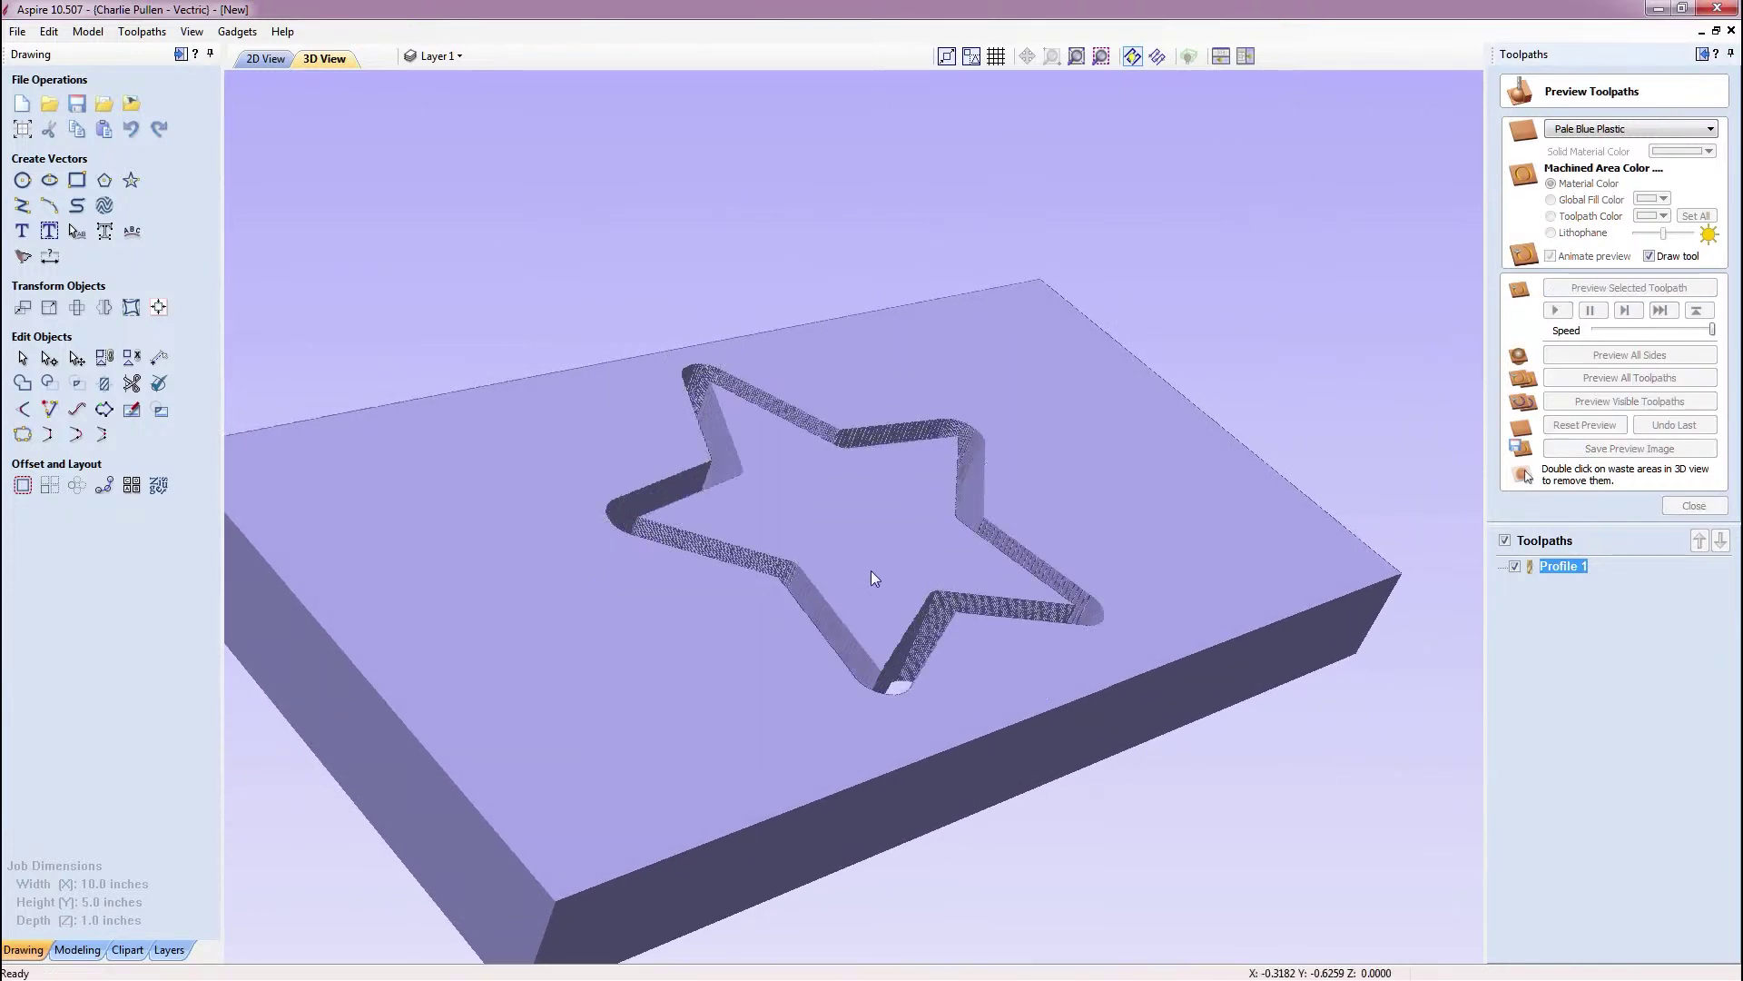
Examine the side walls of the star cut in the toolpath preview, up close and from several angles
left_click_drag(888, 505, 737, 603)
scroll(713, 619, "up", 5)
middle_click_drag(681, 630, 859, 432)
scroll(881, 654, "up", 2)
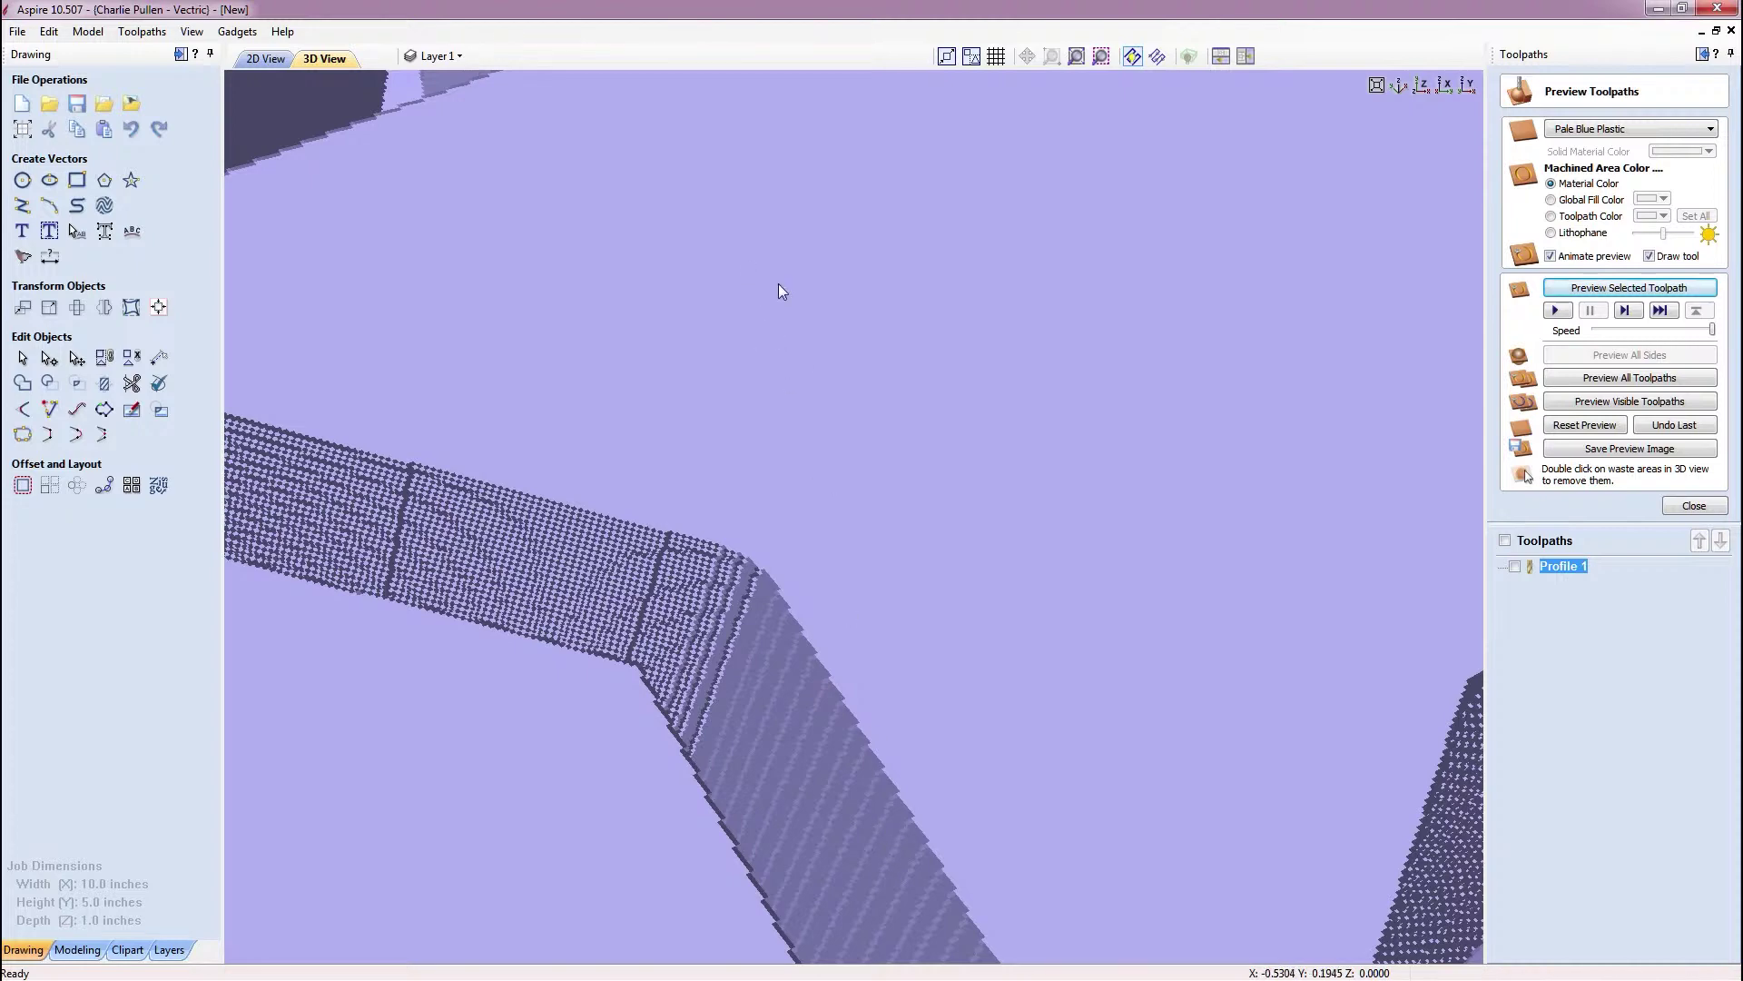
middle_click_drag(777, 284, 771, 342)
scroll(771, 341, "down", 5)
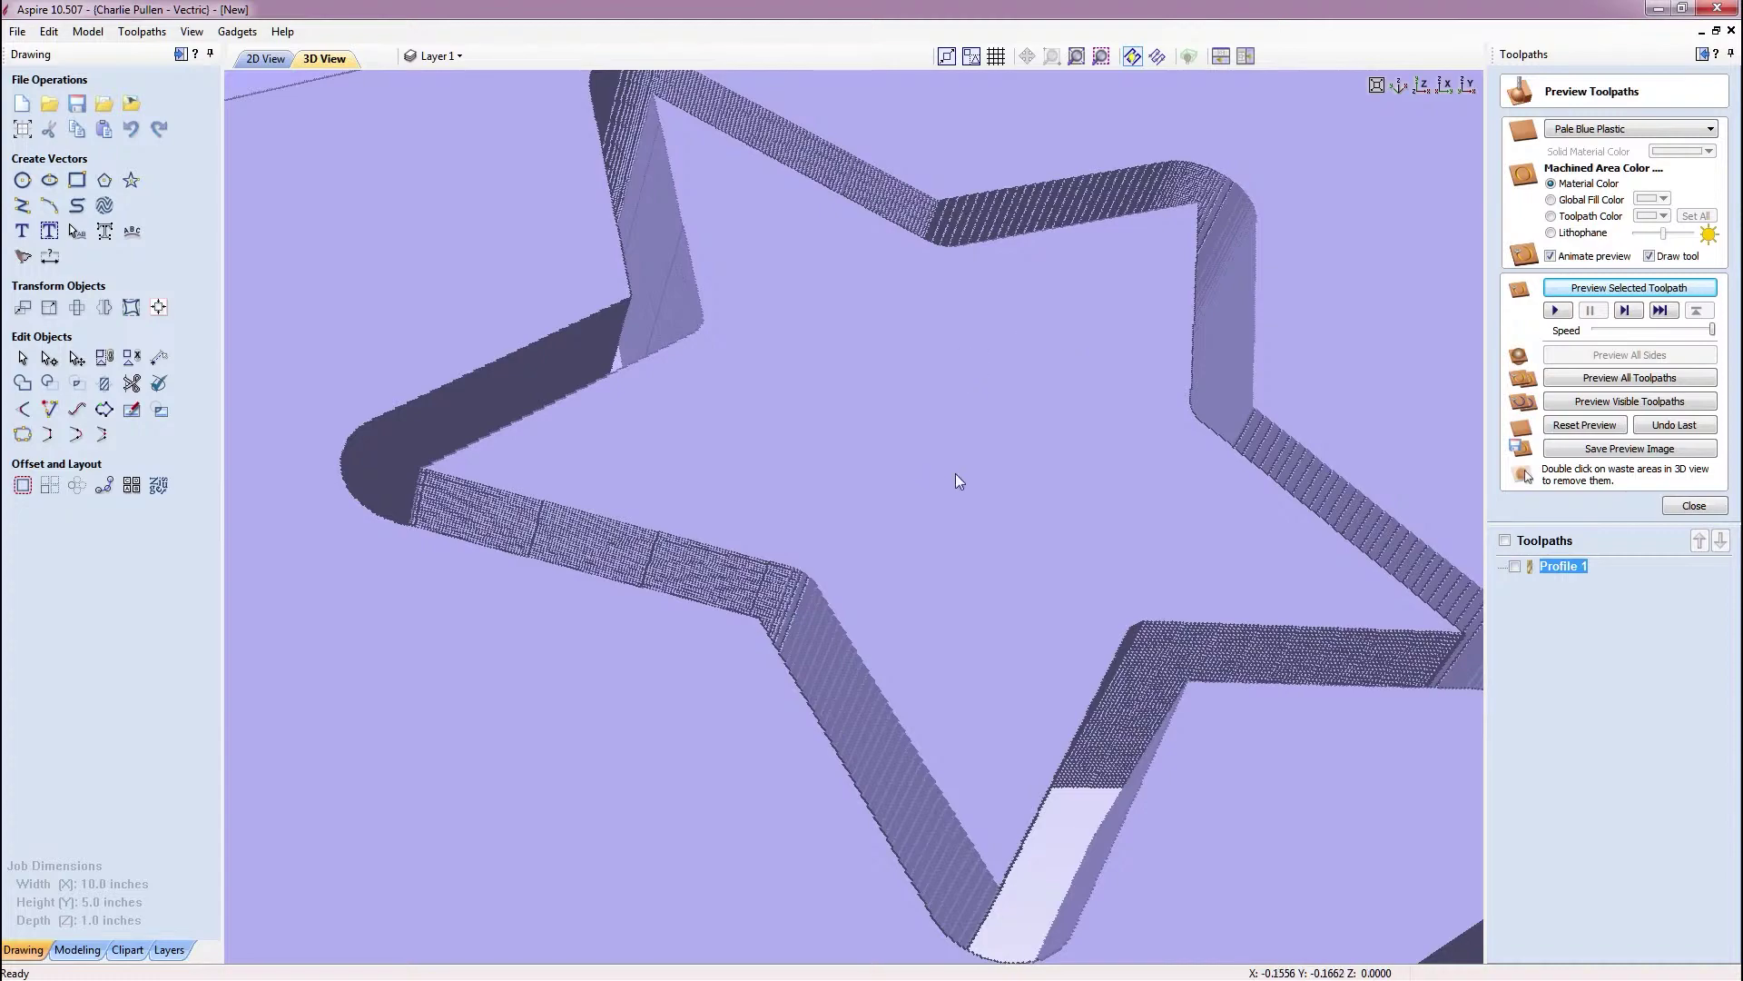
left_click_drag(956, 474, 1130, 598)
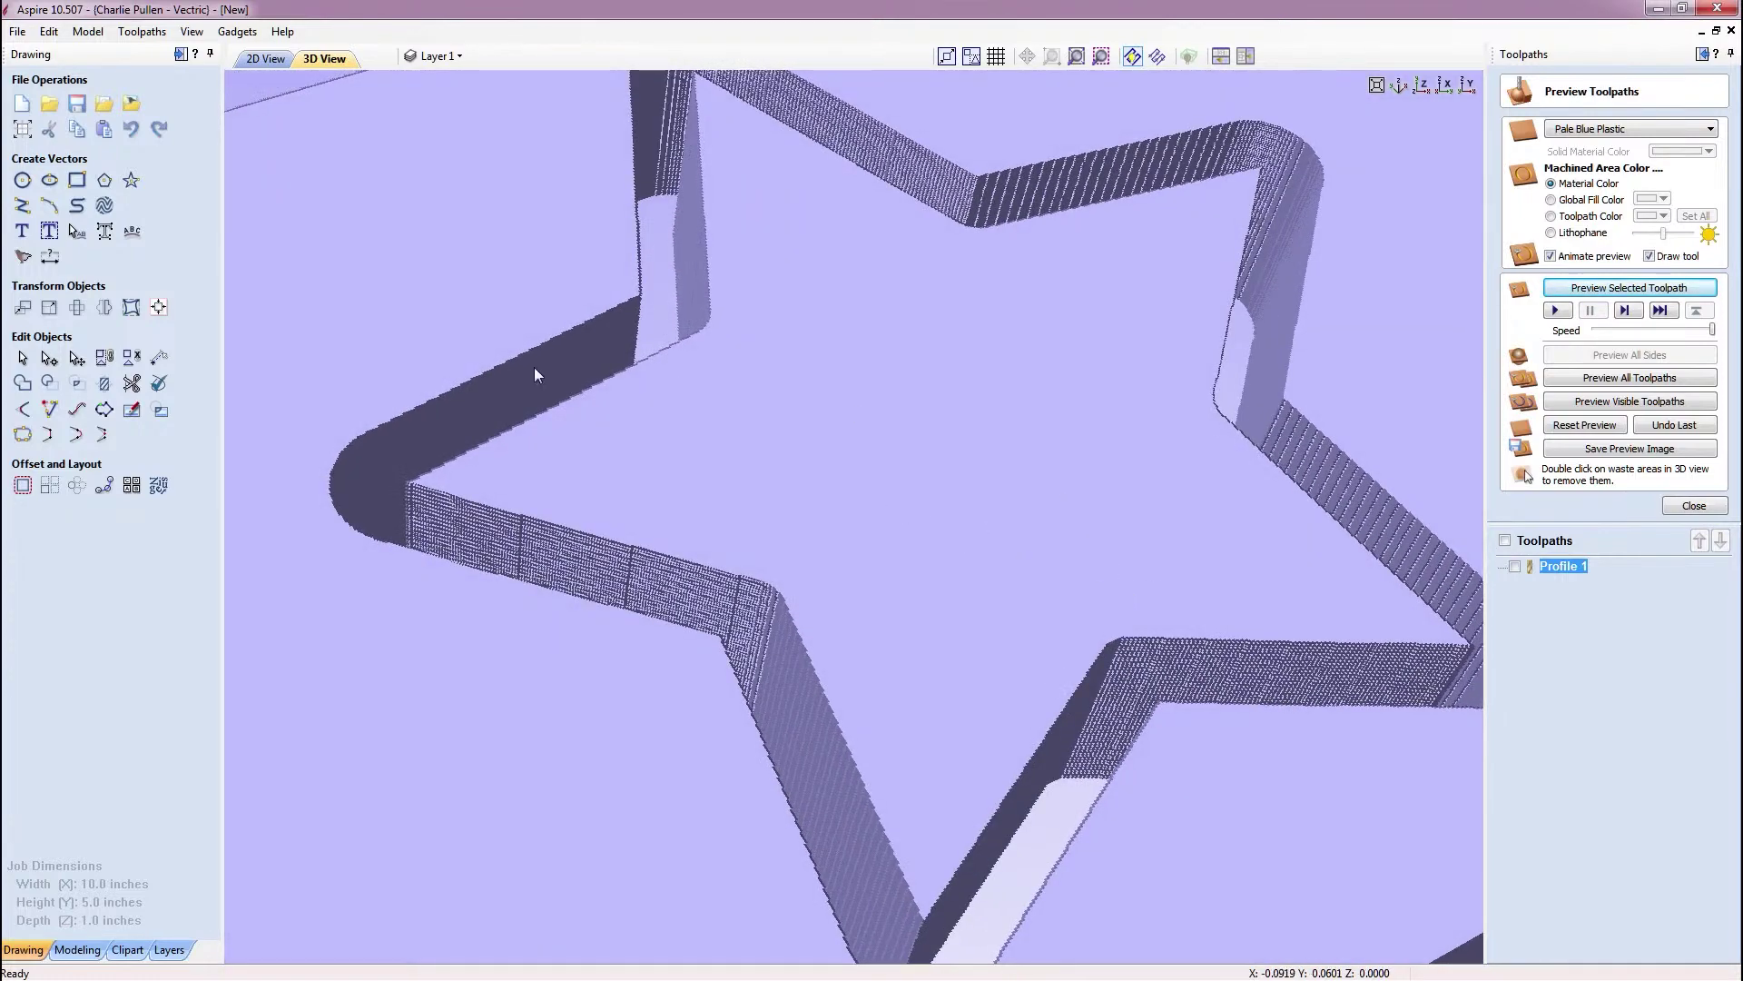
left_click_drag(901, 379, 883, 423)
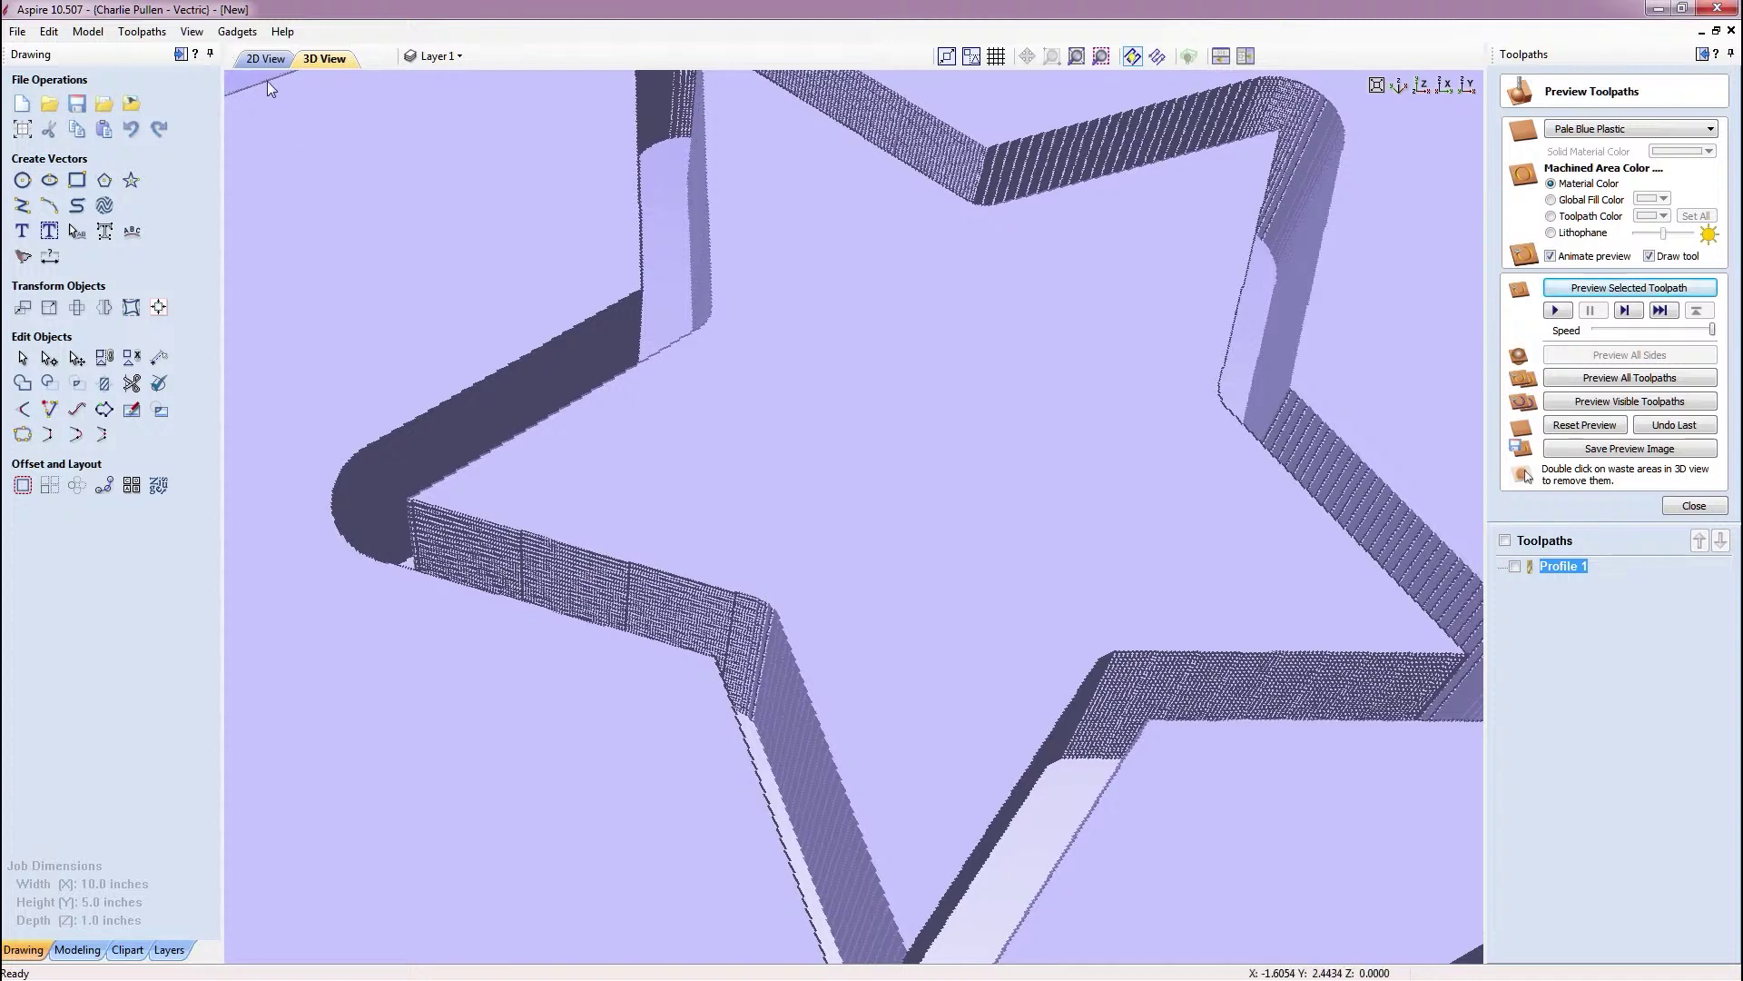
Set the preview simulation quality to Maximum (25 x Slower) and preview the star's profile toolpath again
left_click(146, 38)
mouse_move(263, 112)
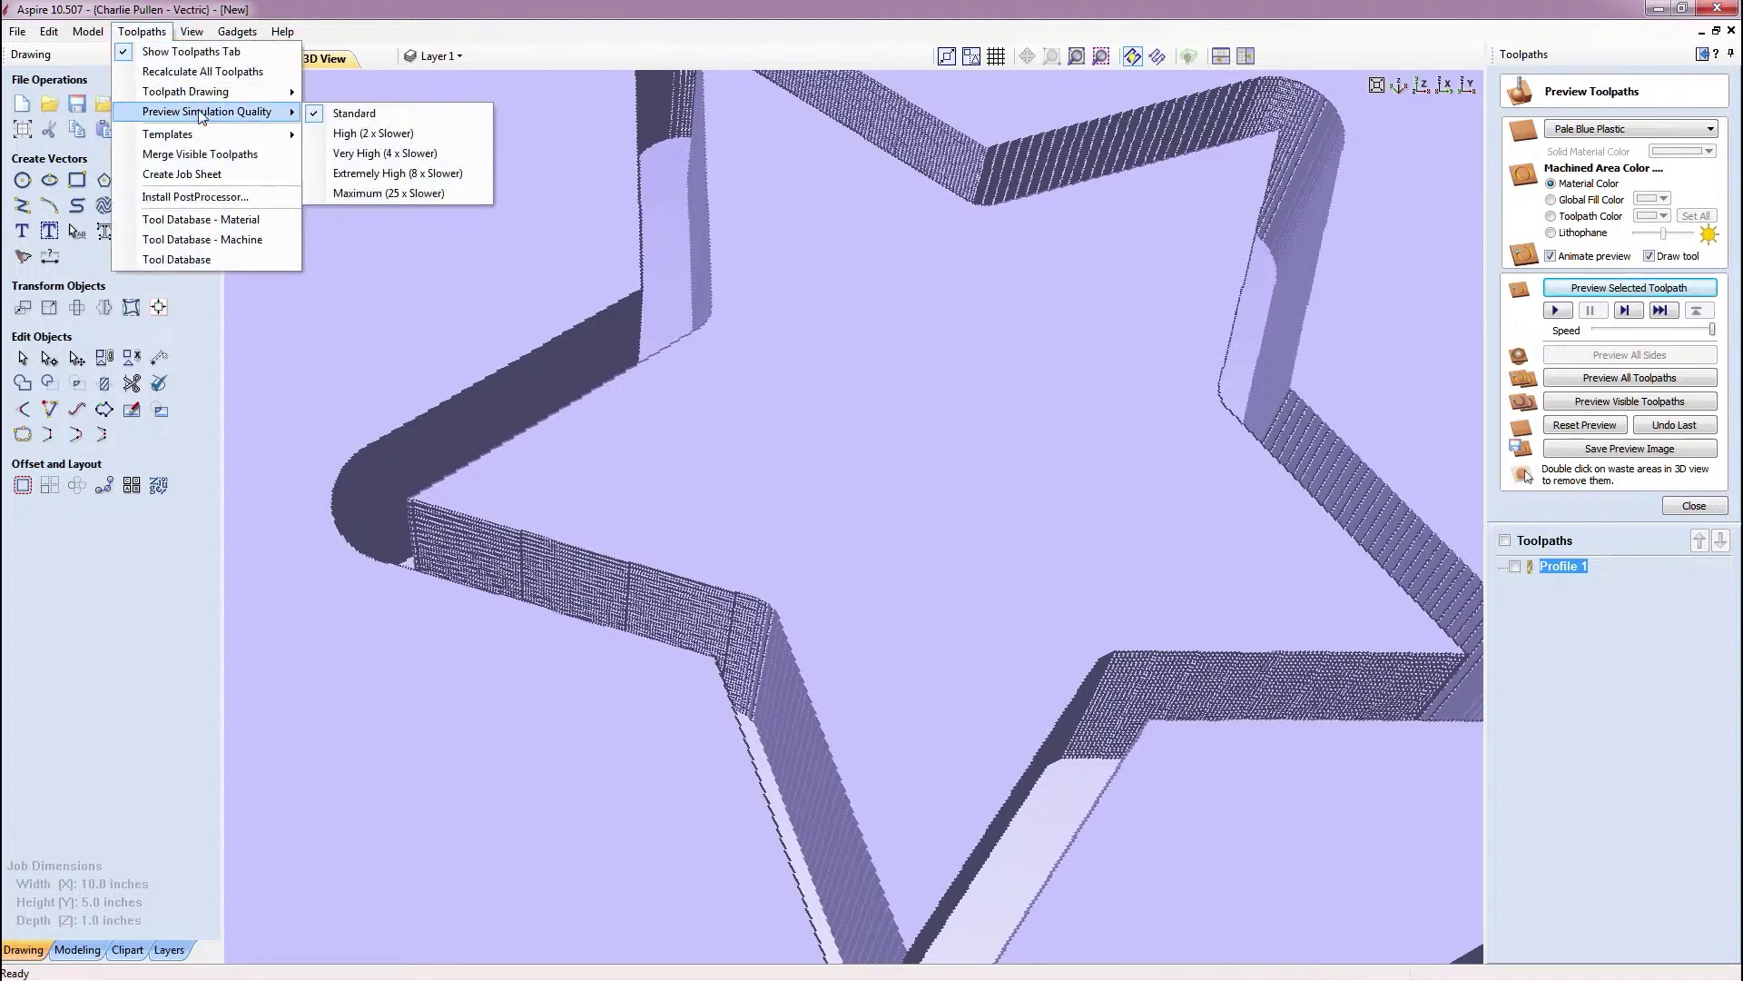
left_click(354, 194)
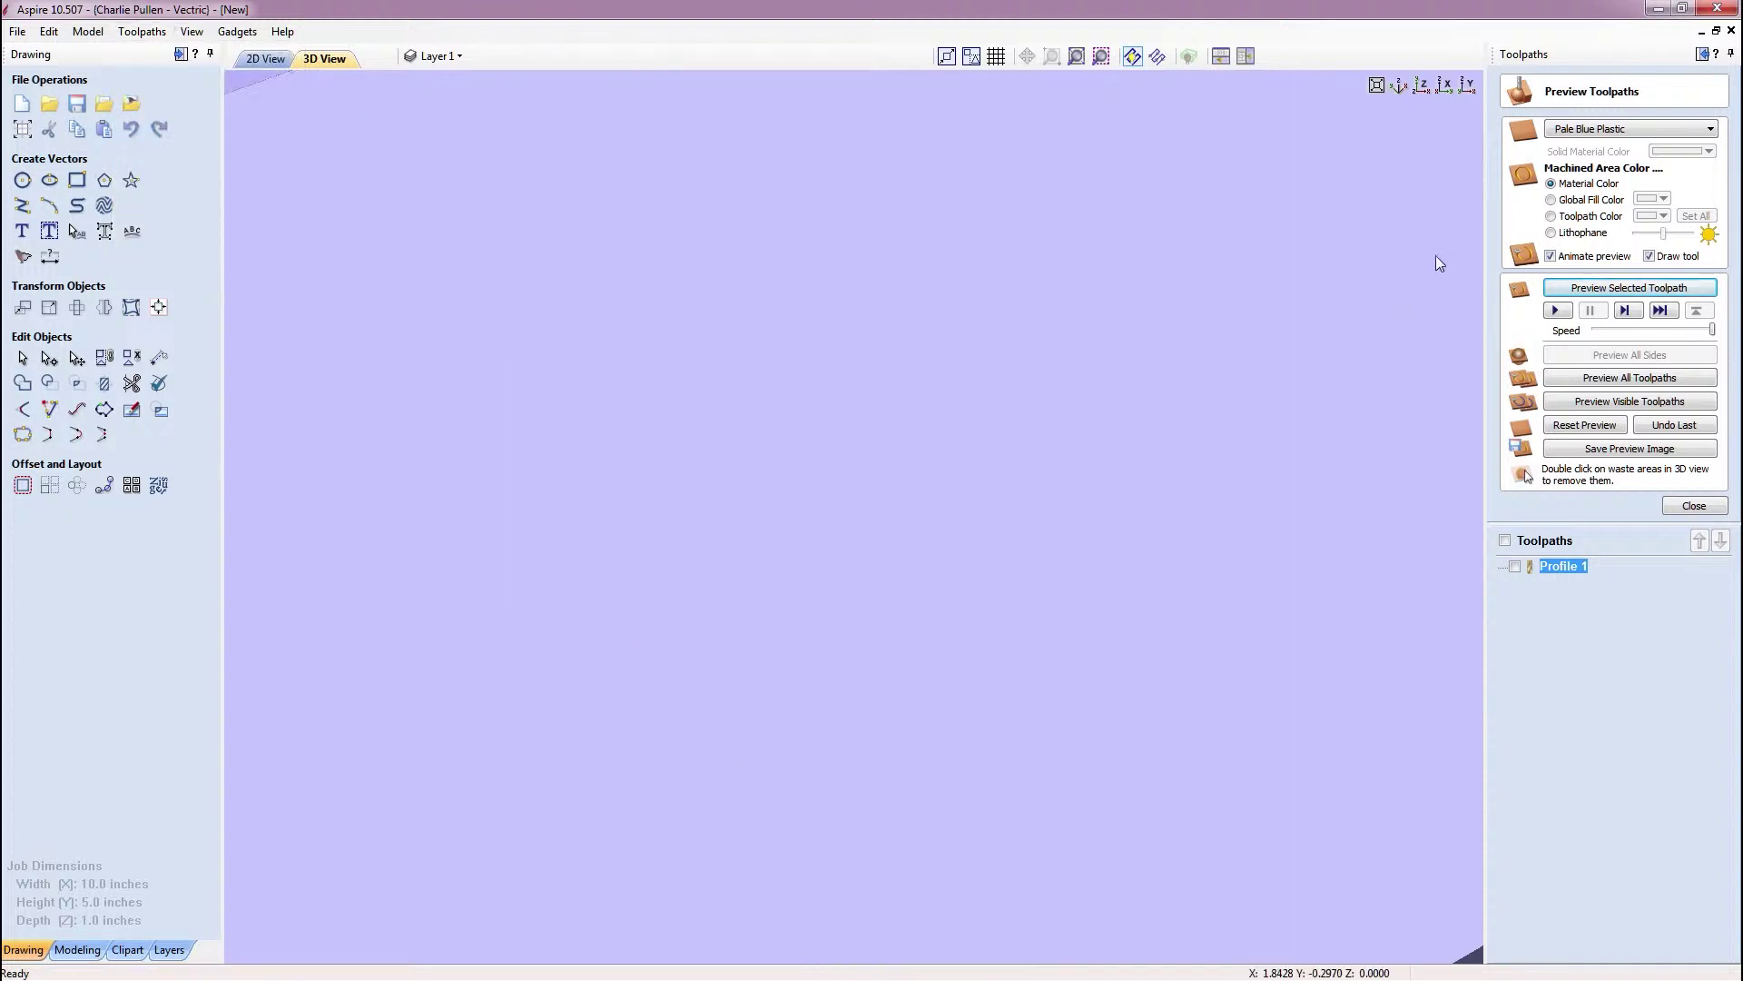
left_click(1566, 290)
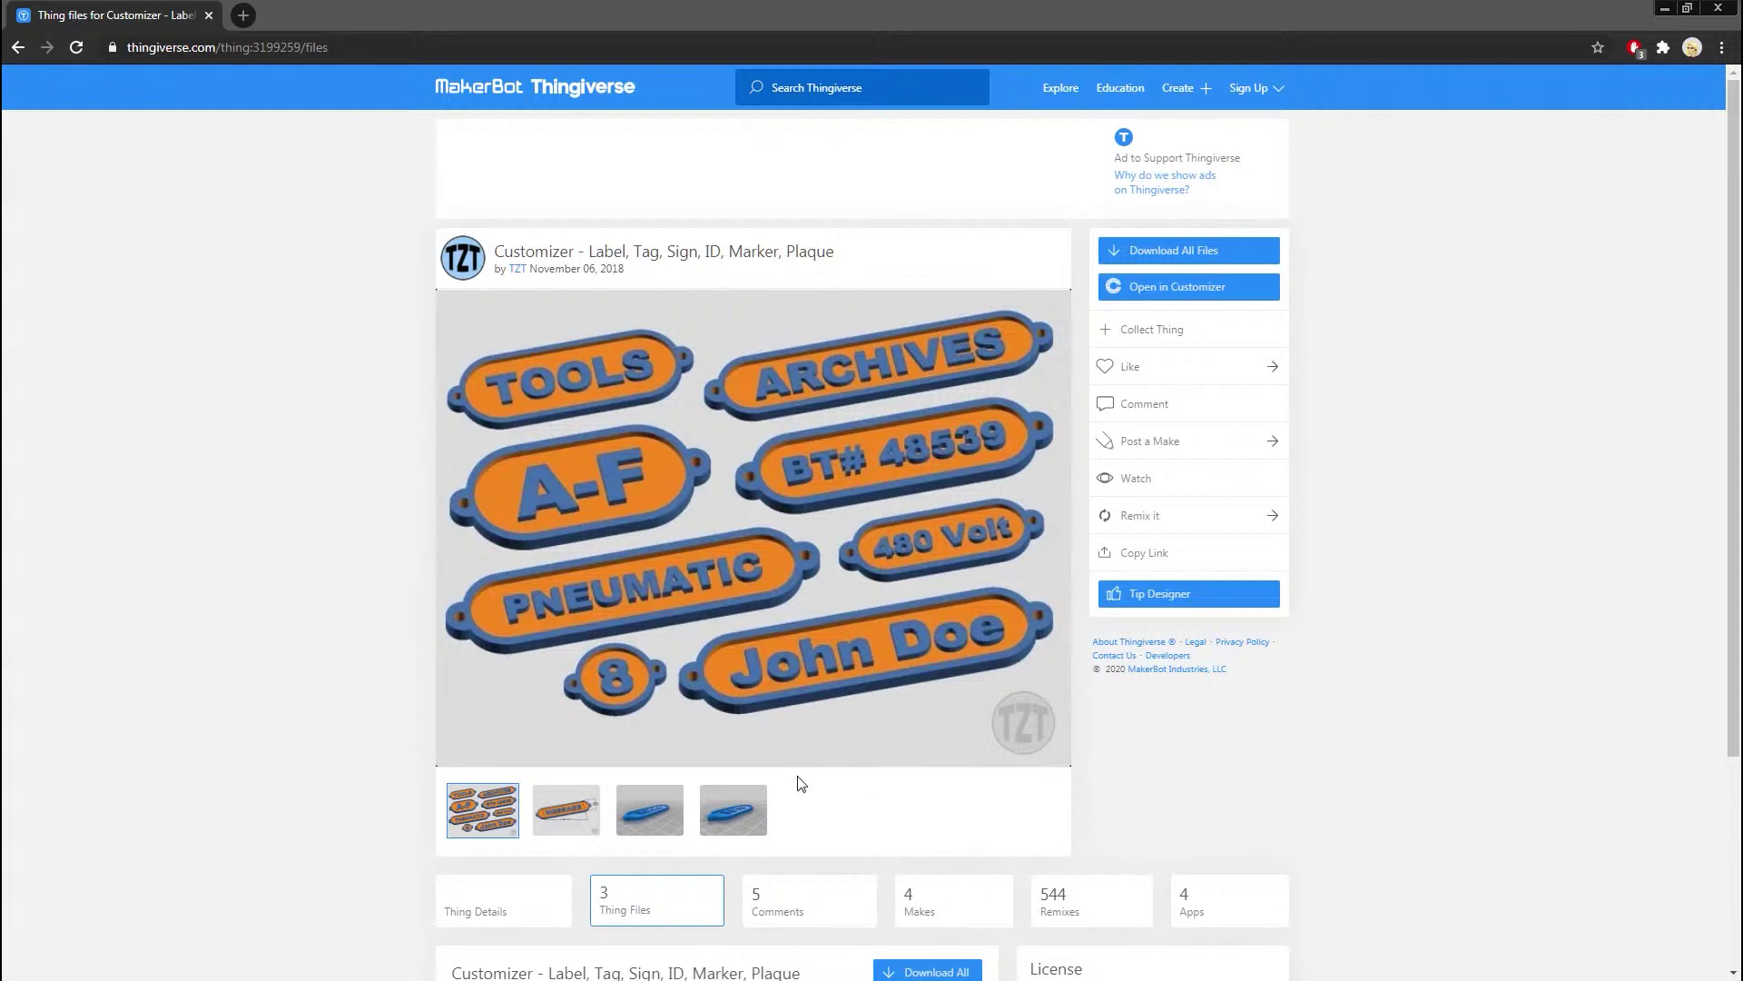
Switch to the Thingiverse page of the customizable label model in the browser and view its last preview image
left_click(733, 809)
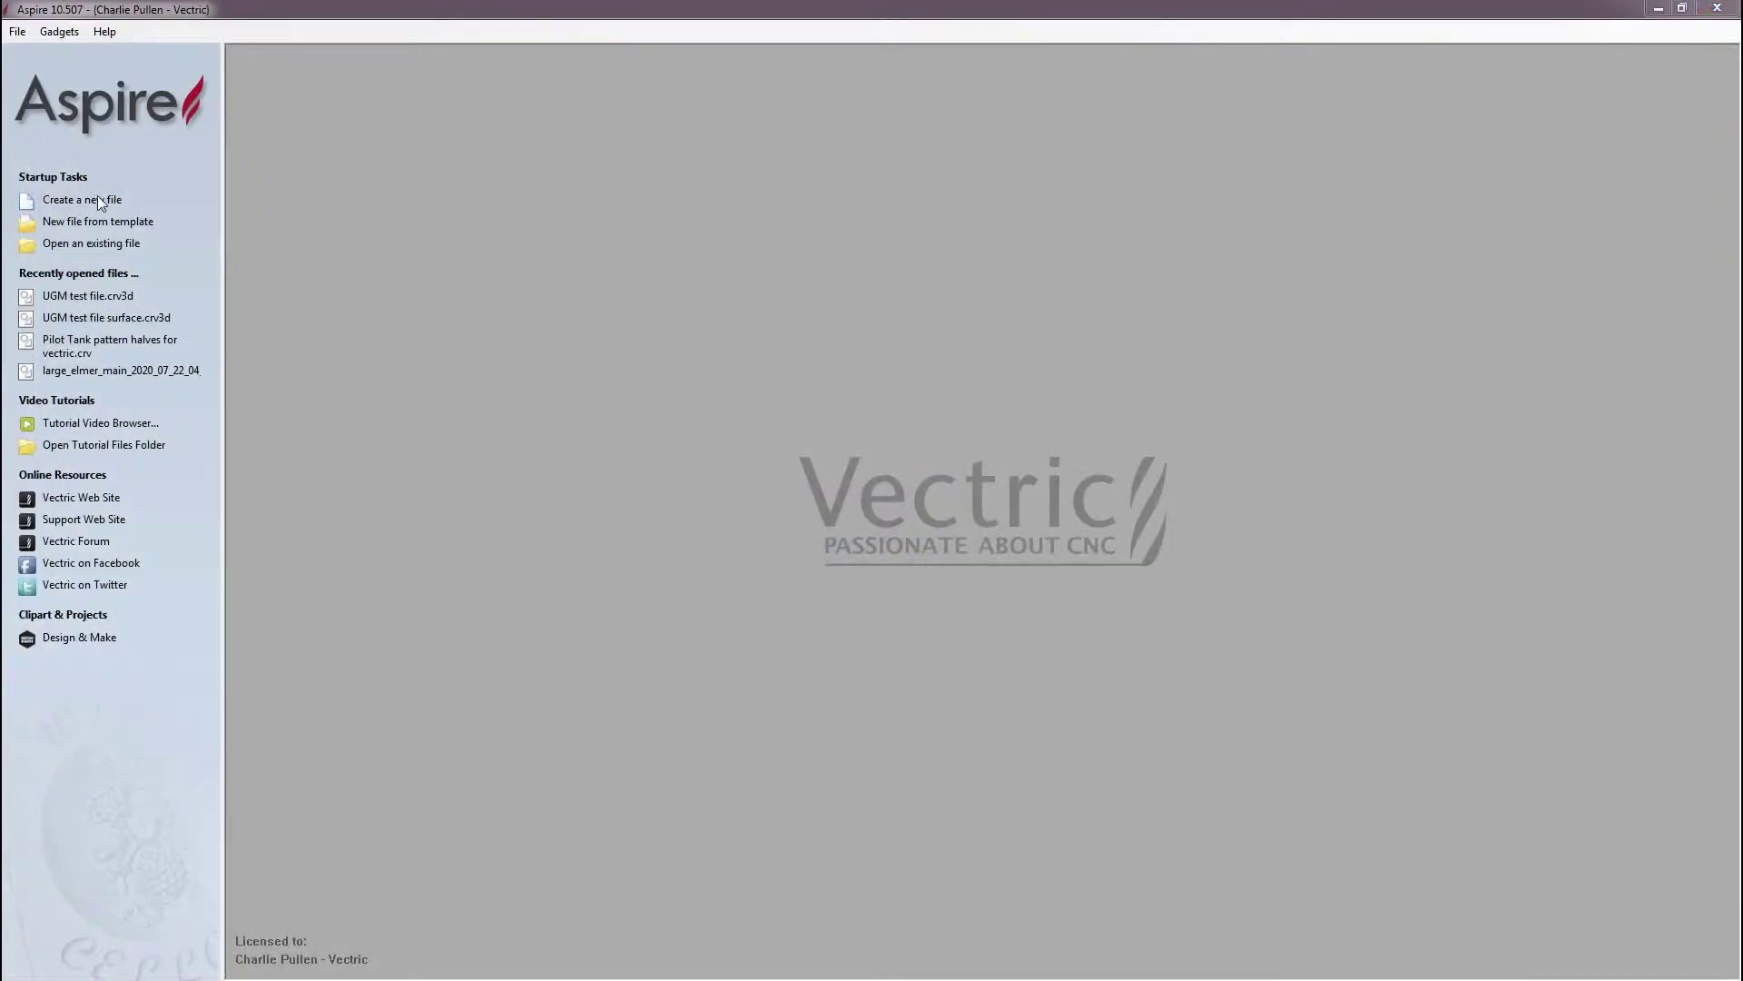
Switch to Aspire and create a new single-sided job 10 inches wide, 5 inches high and 1 inch thick
left_click(100, 199)
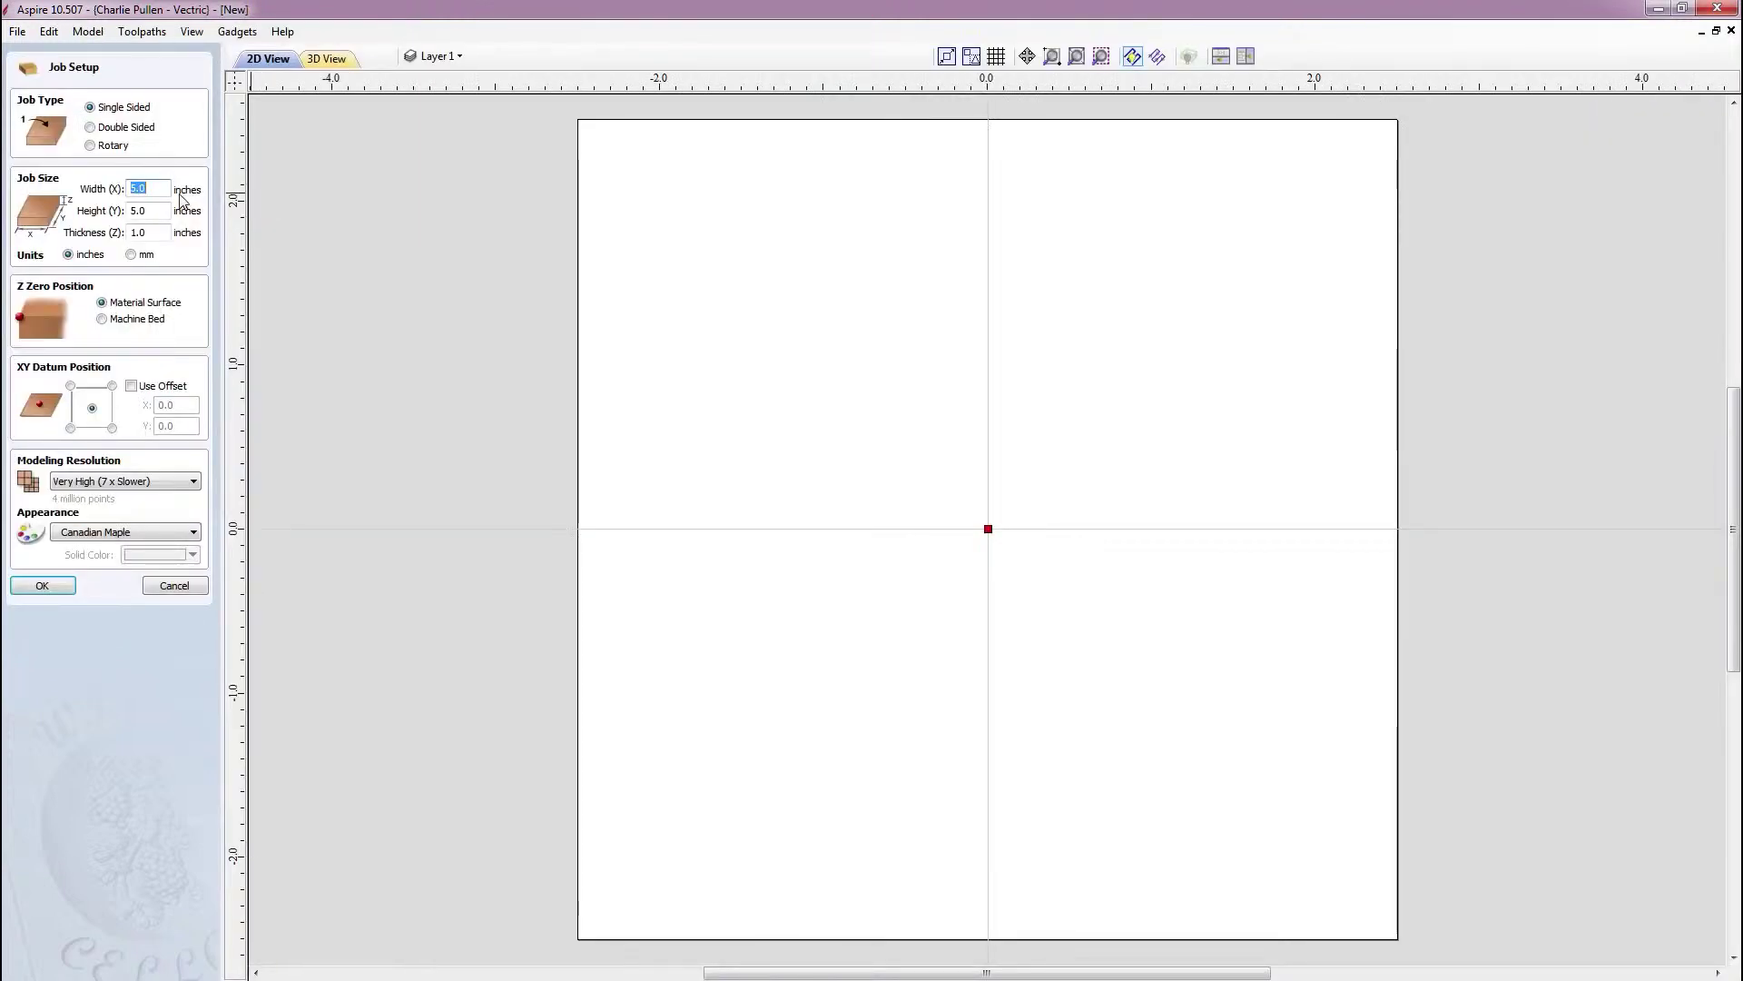
type("10")
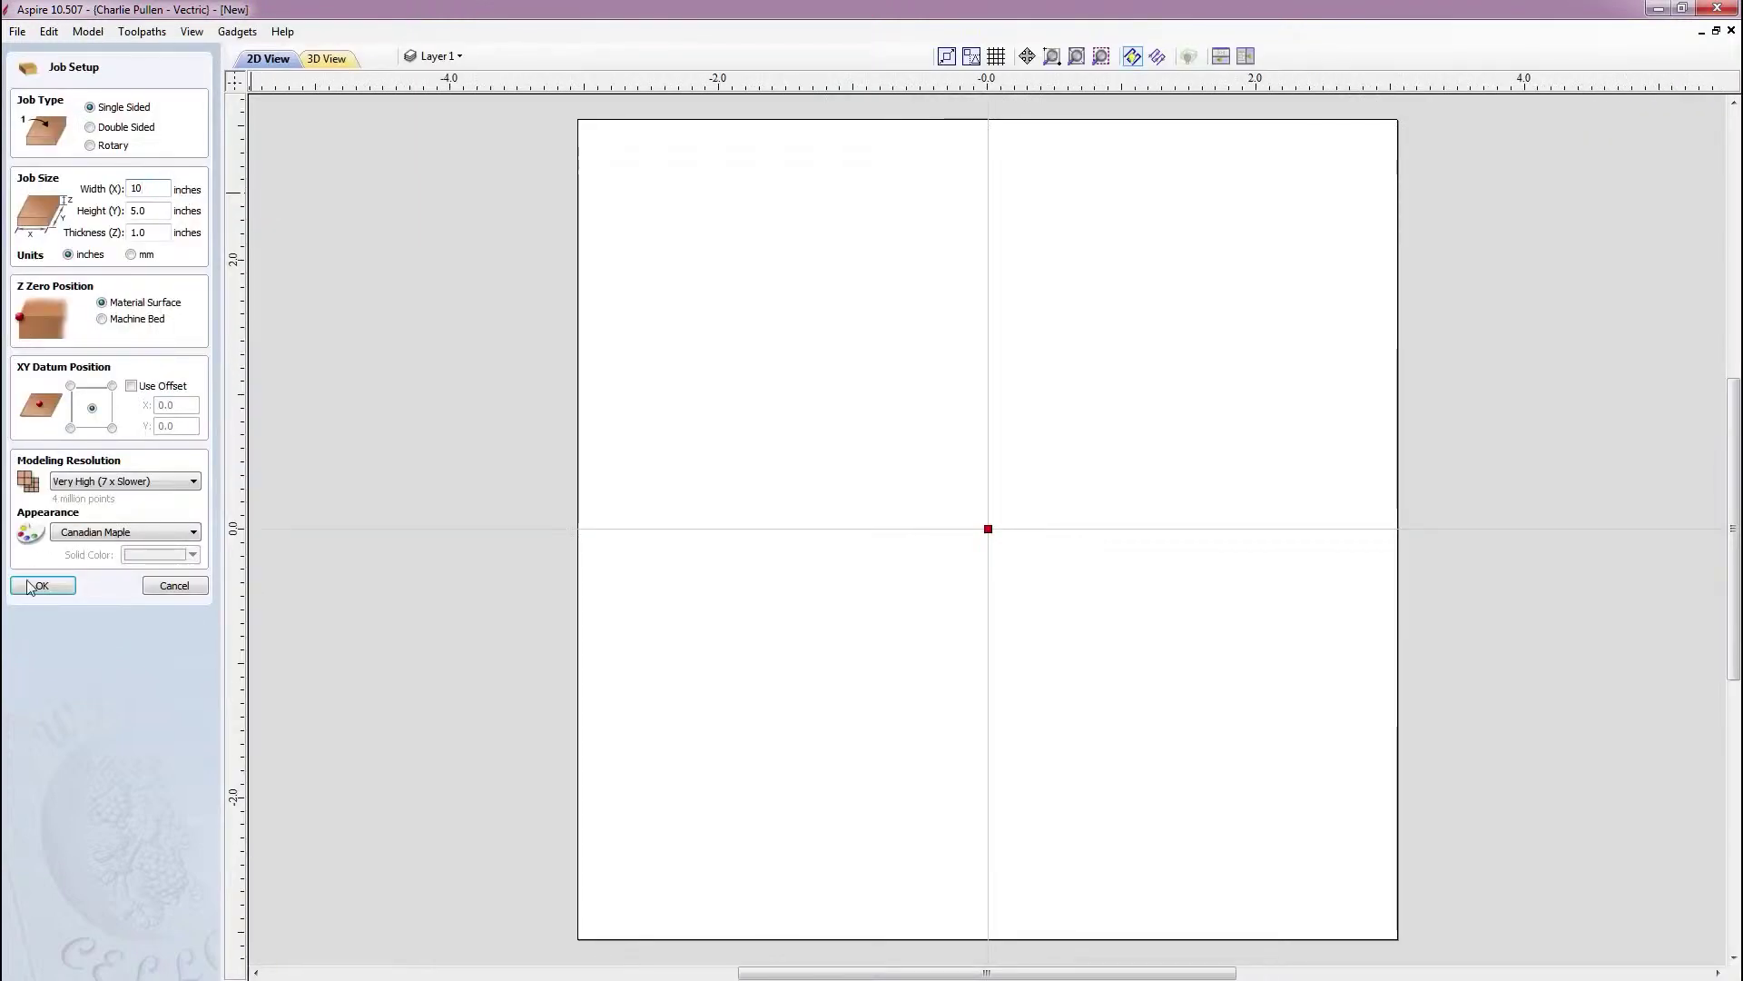
left_click(36, 581)
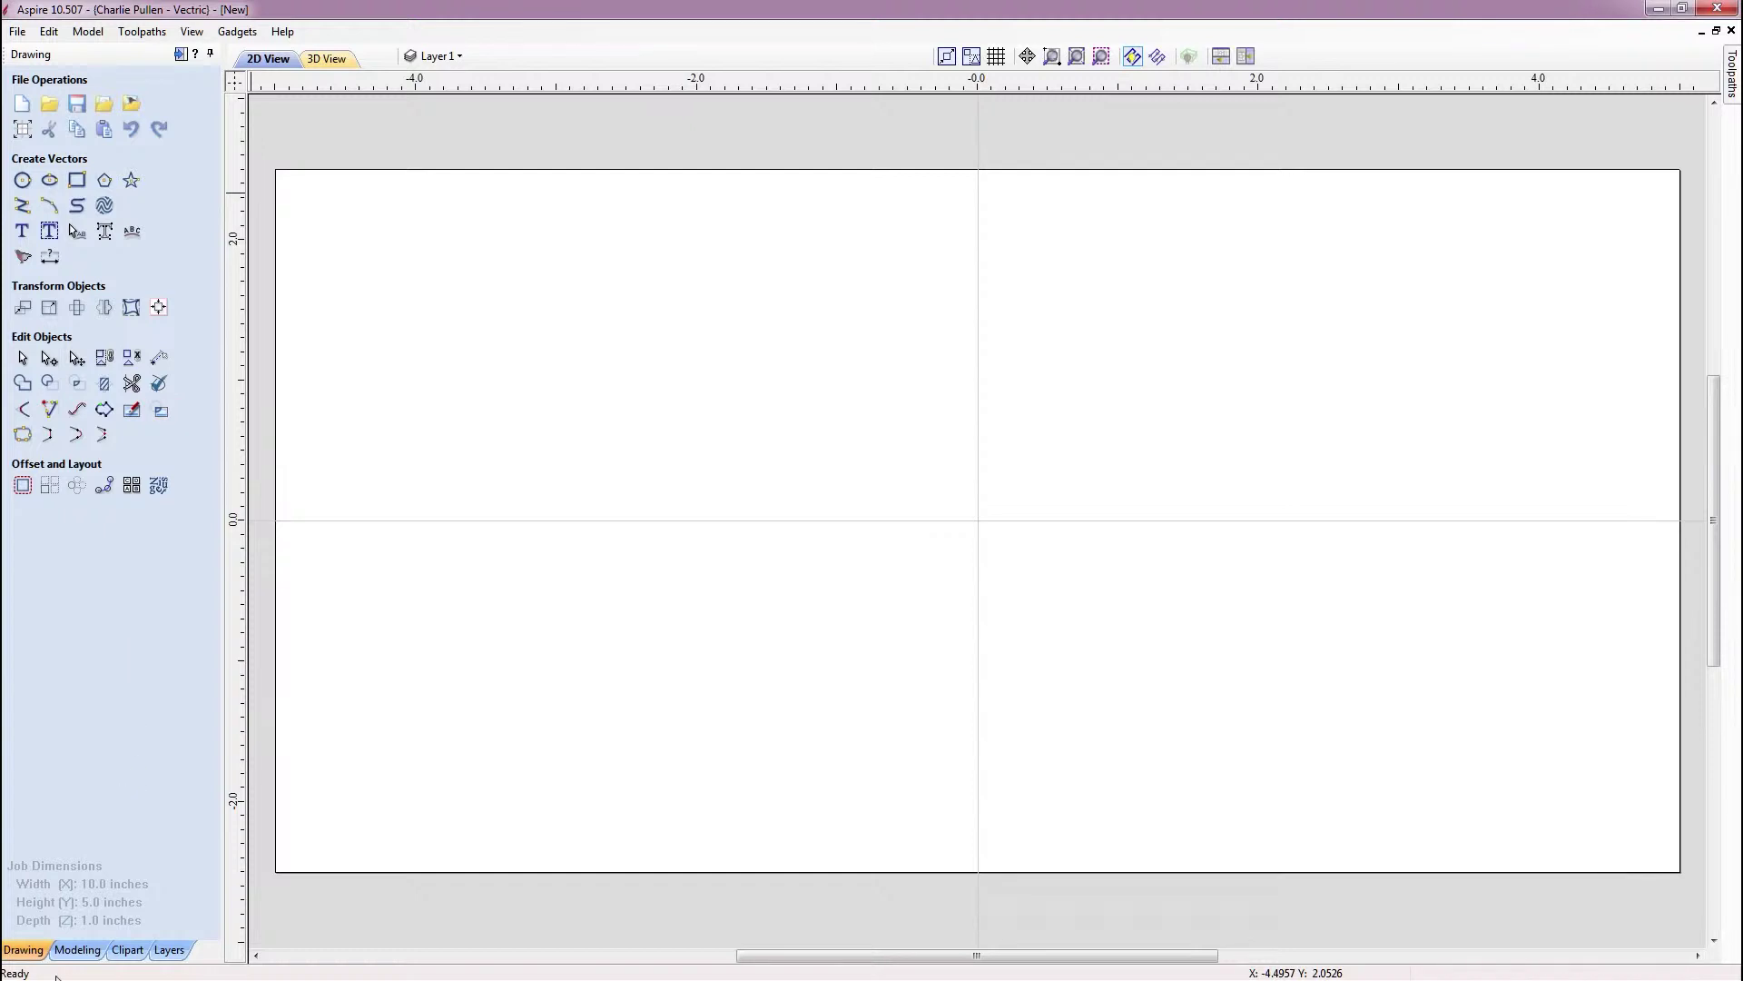
Import the downloaded label-TOOLS.stl model into the new job as a 3D component
left_click(77, 949)
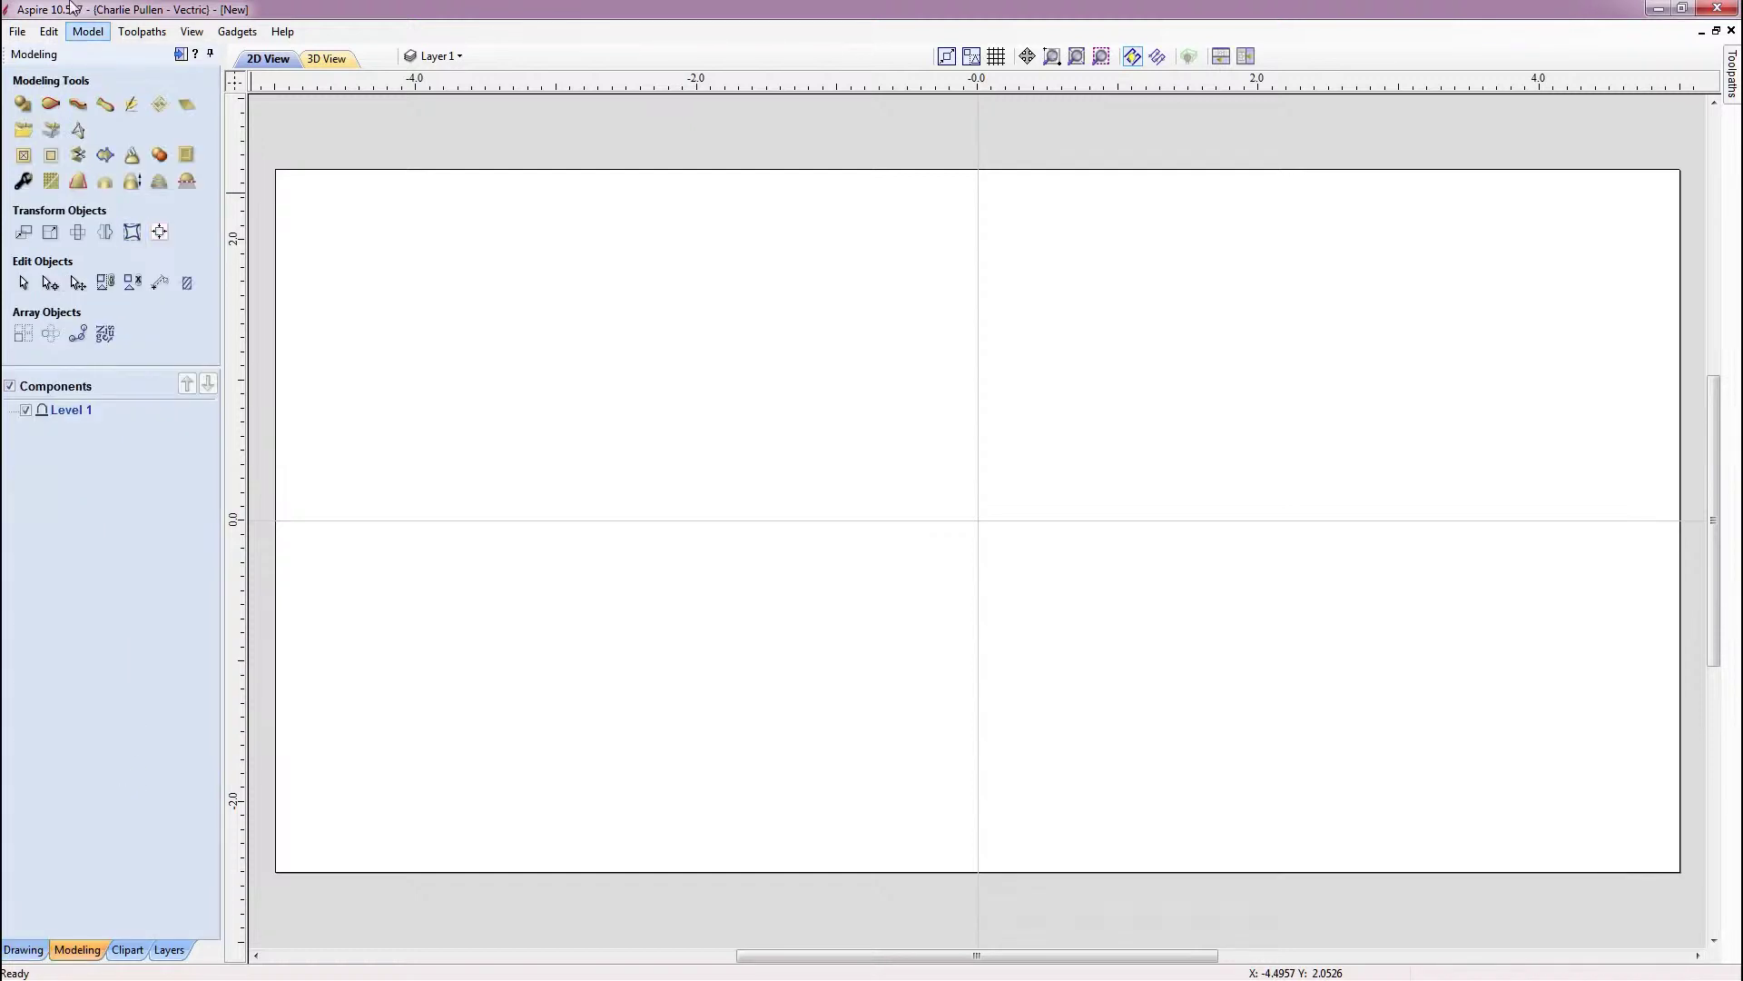
left_click(28, 134)
left_click(833, 385)
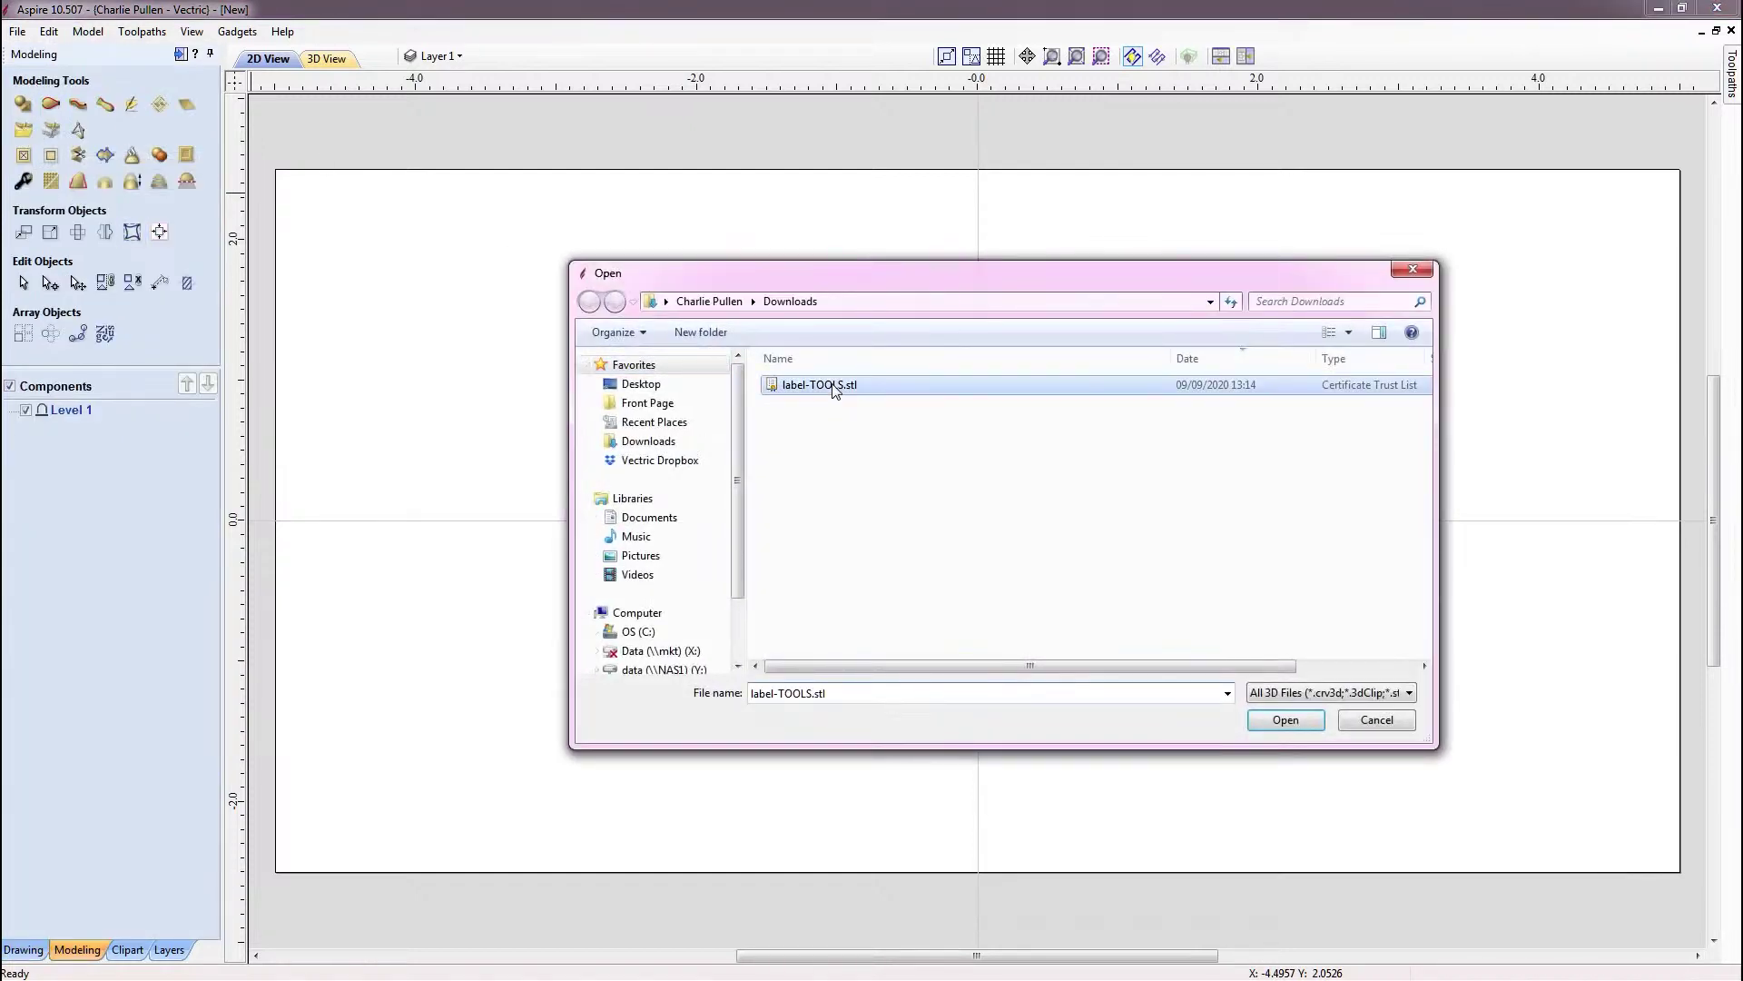
left_click(1285, 720)
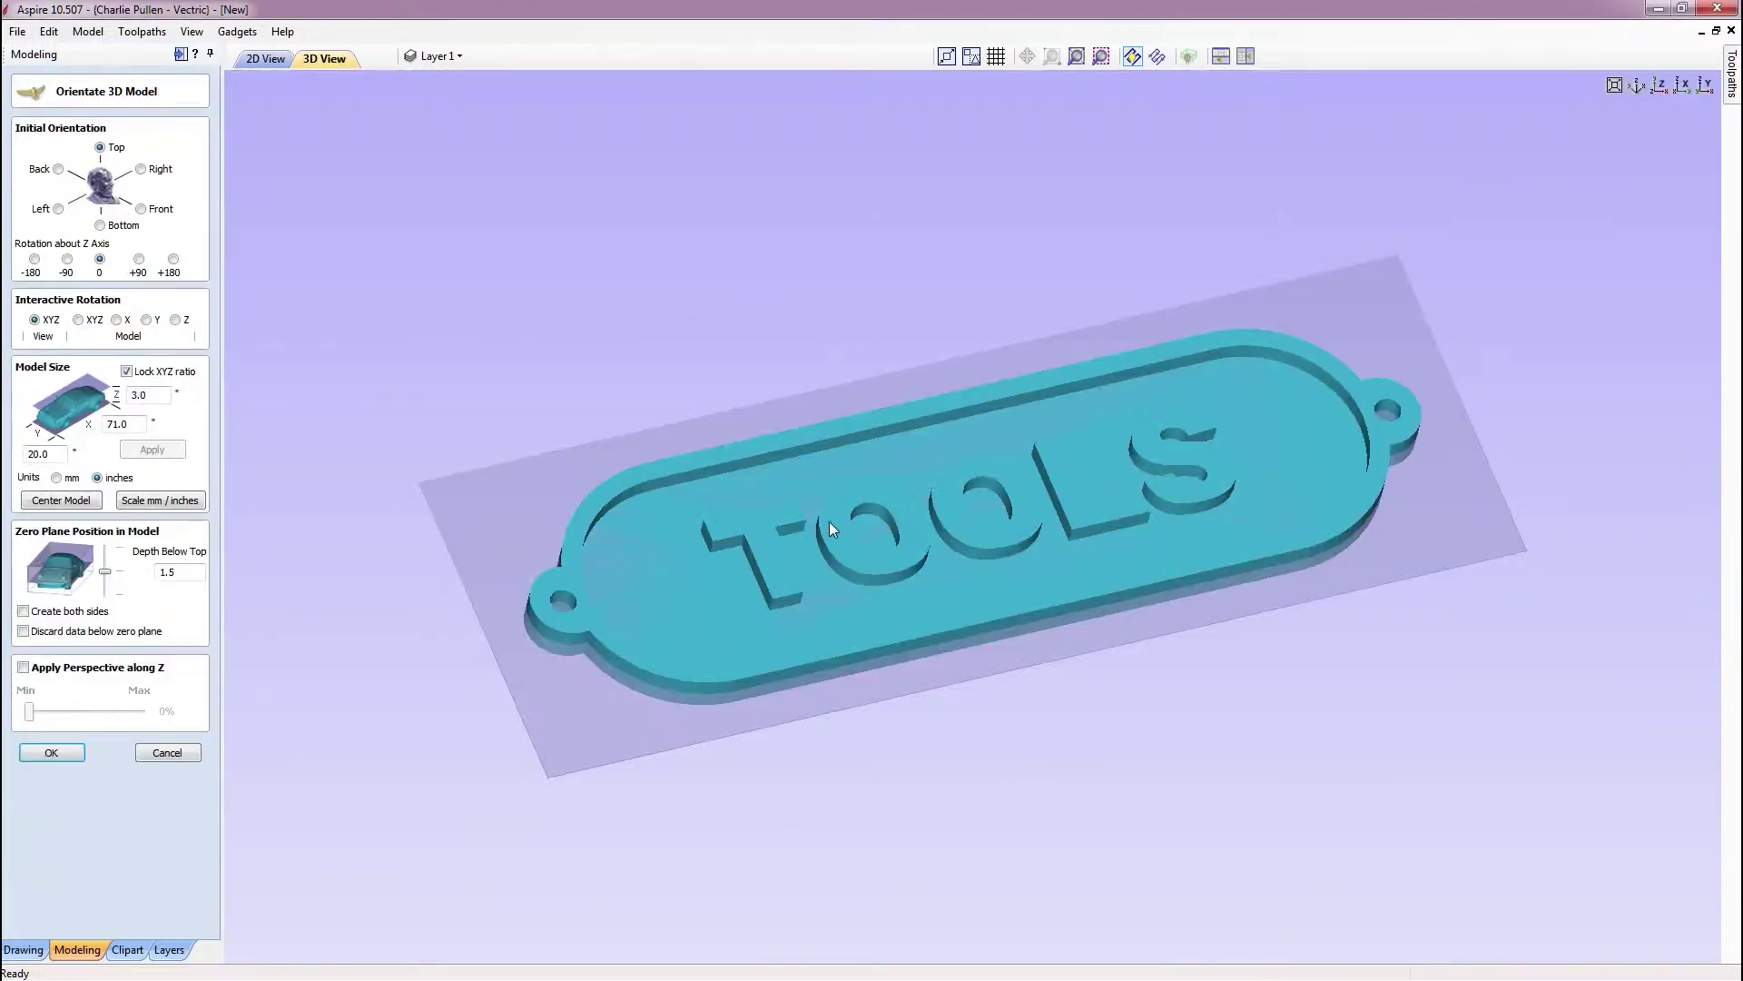
Scale the TOOLS label model to 10 inches in X with locked proportions, and place the zero plane 0.4225 inches below its top
double_click(138, 423)
type("10")
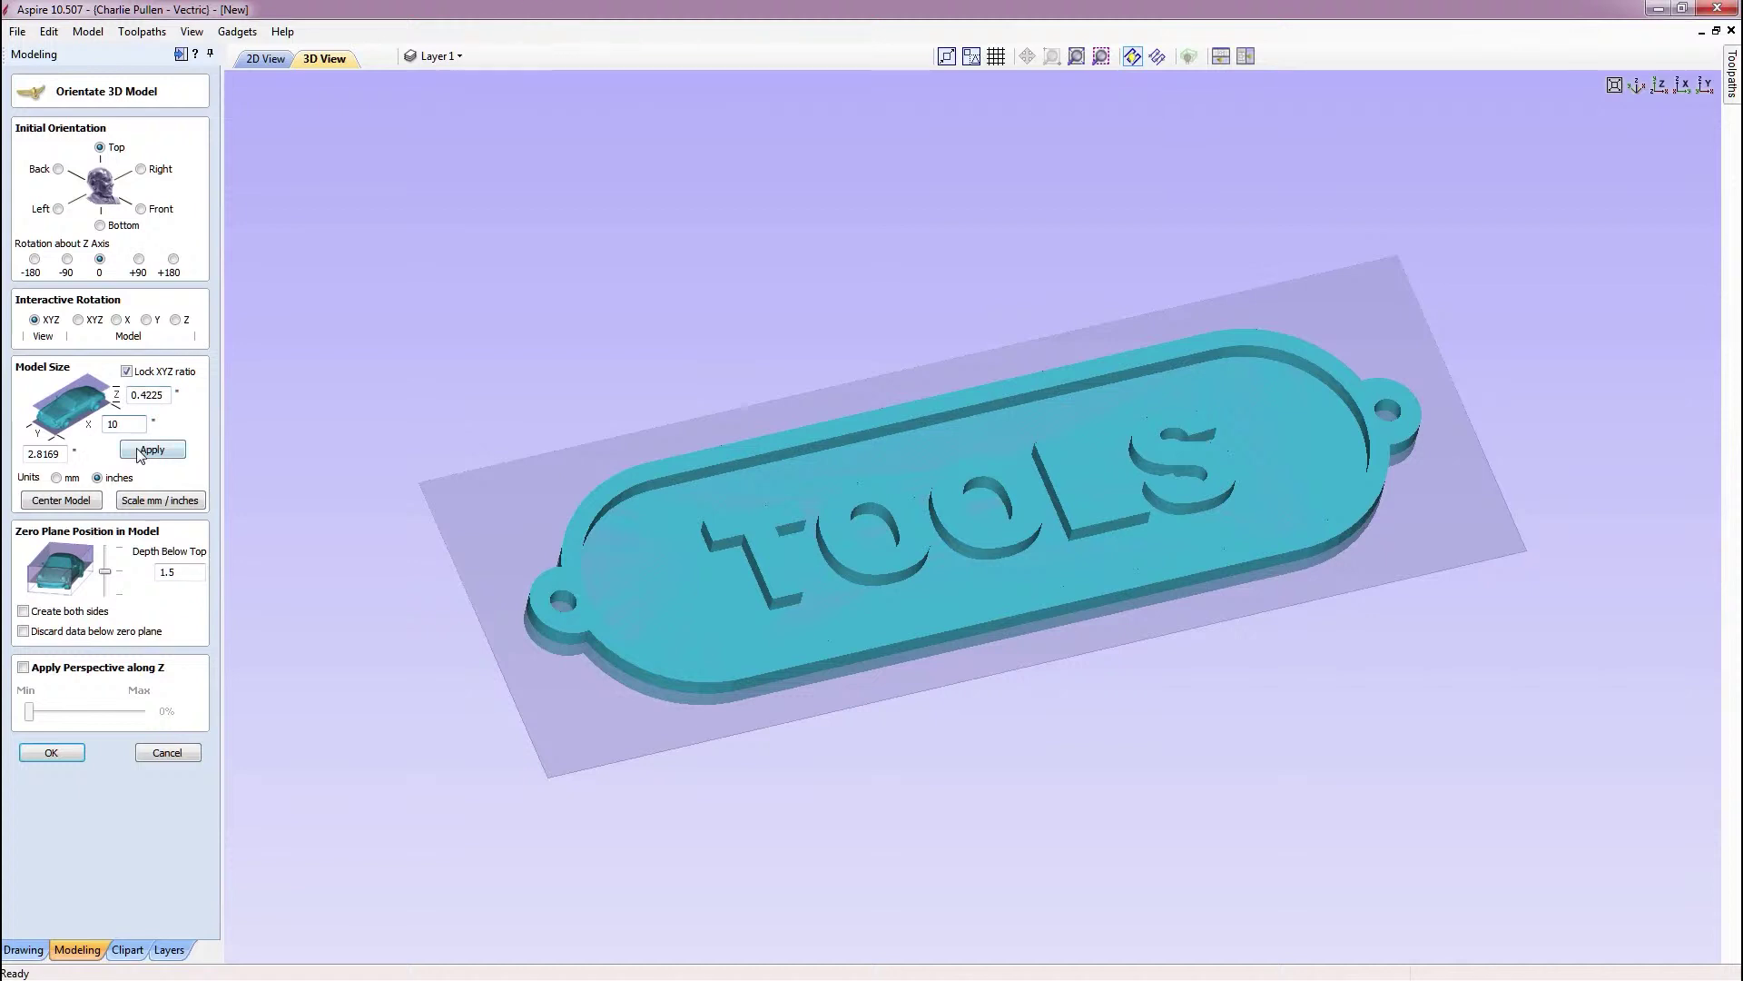
left_click(148, 449)
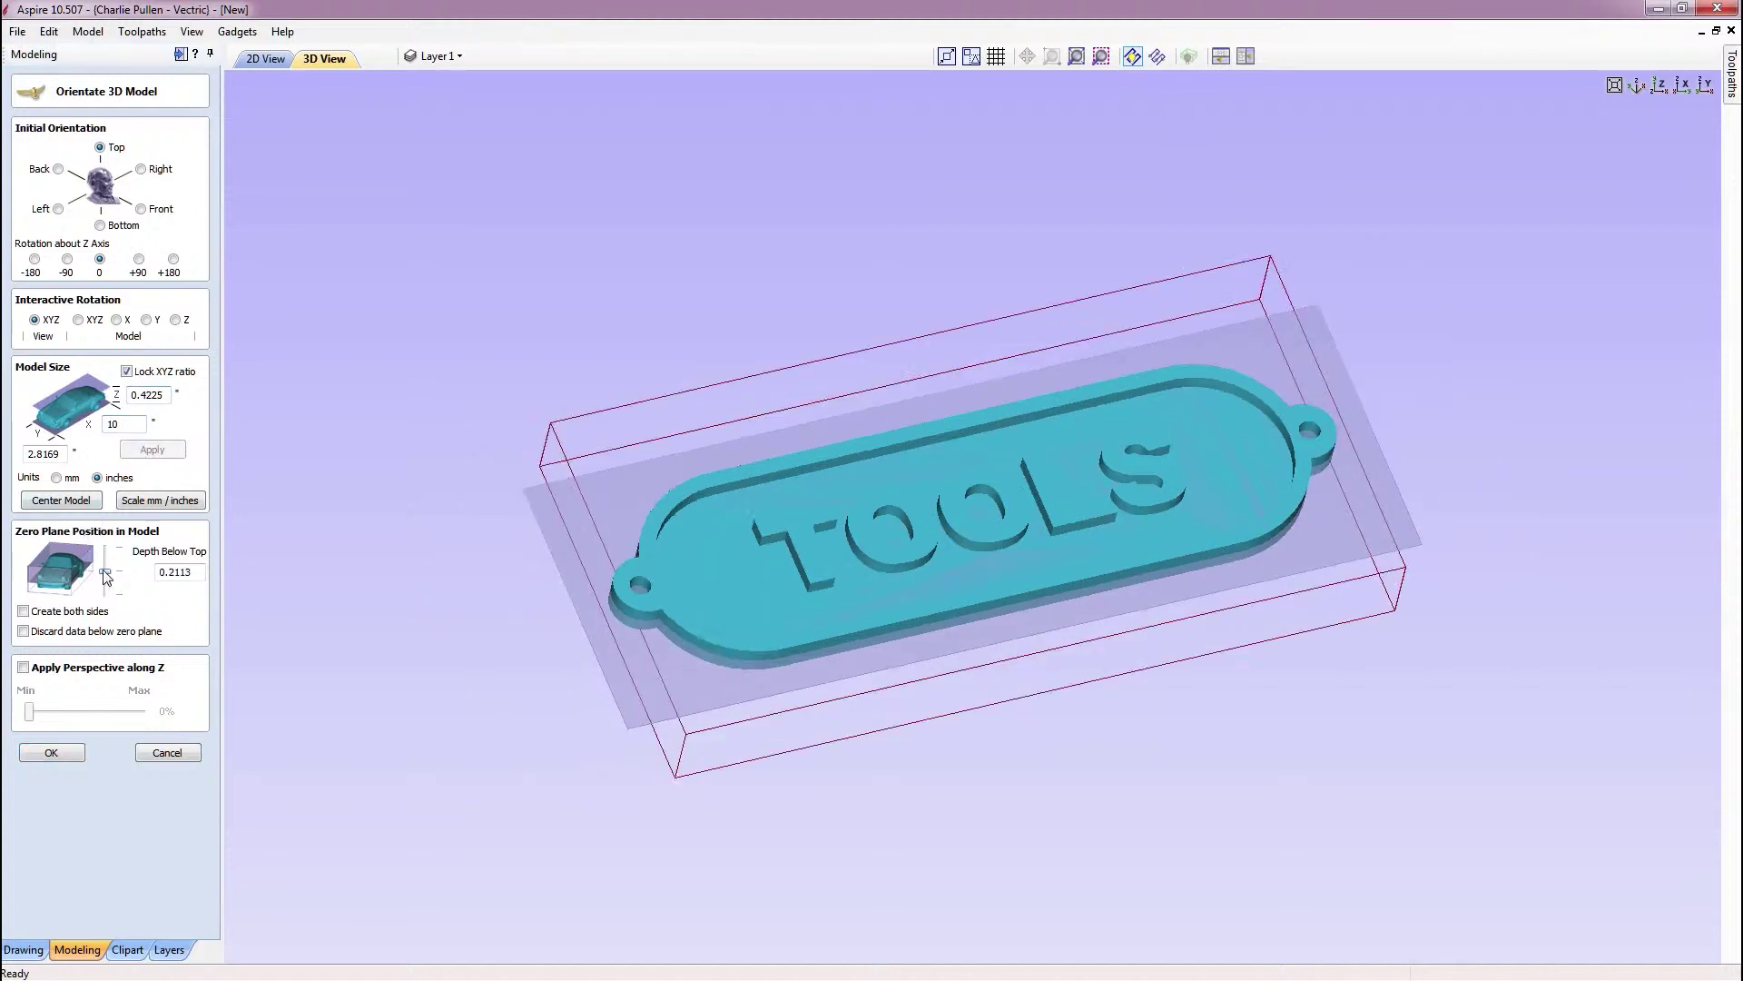
left_click_drag(105, 575, 106, 595)
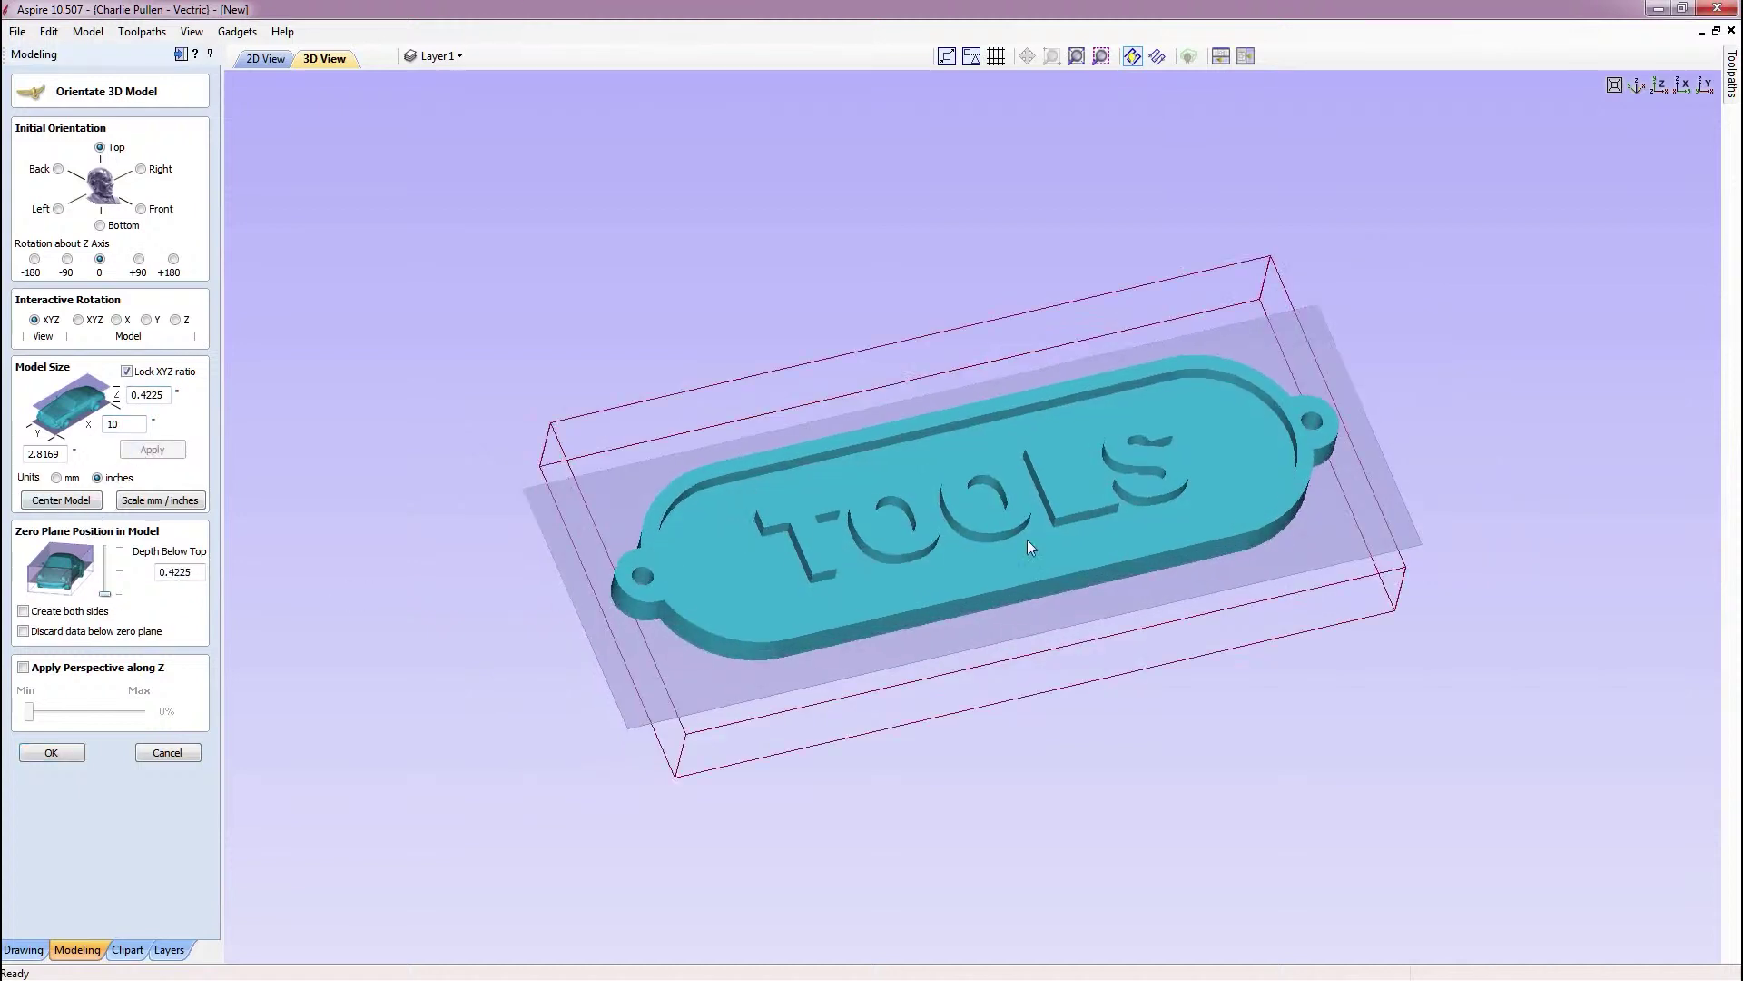
left_click(51, 753)
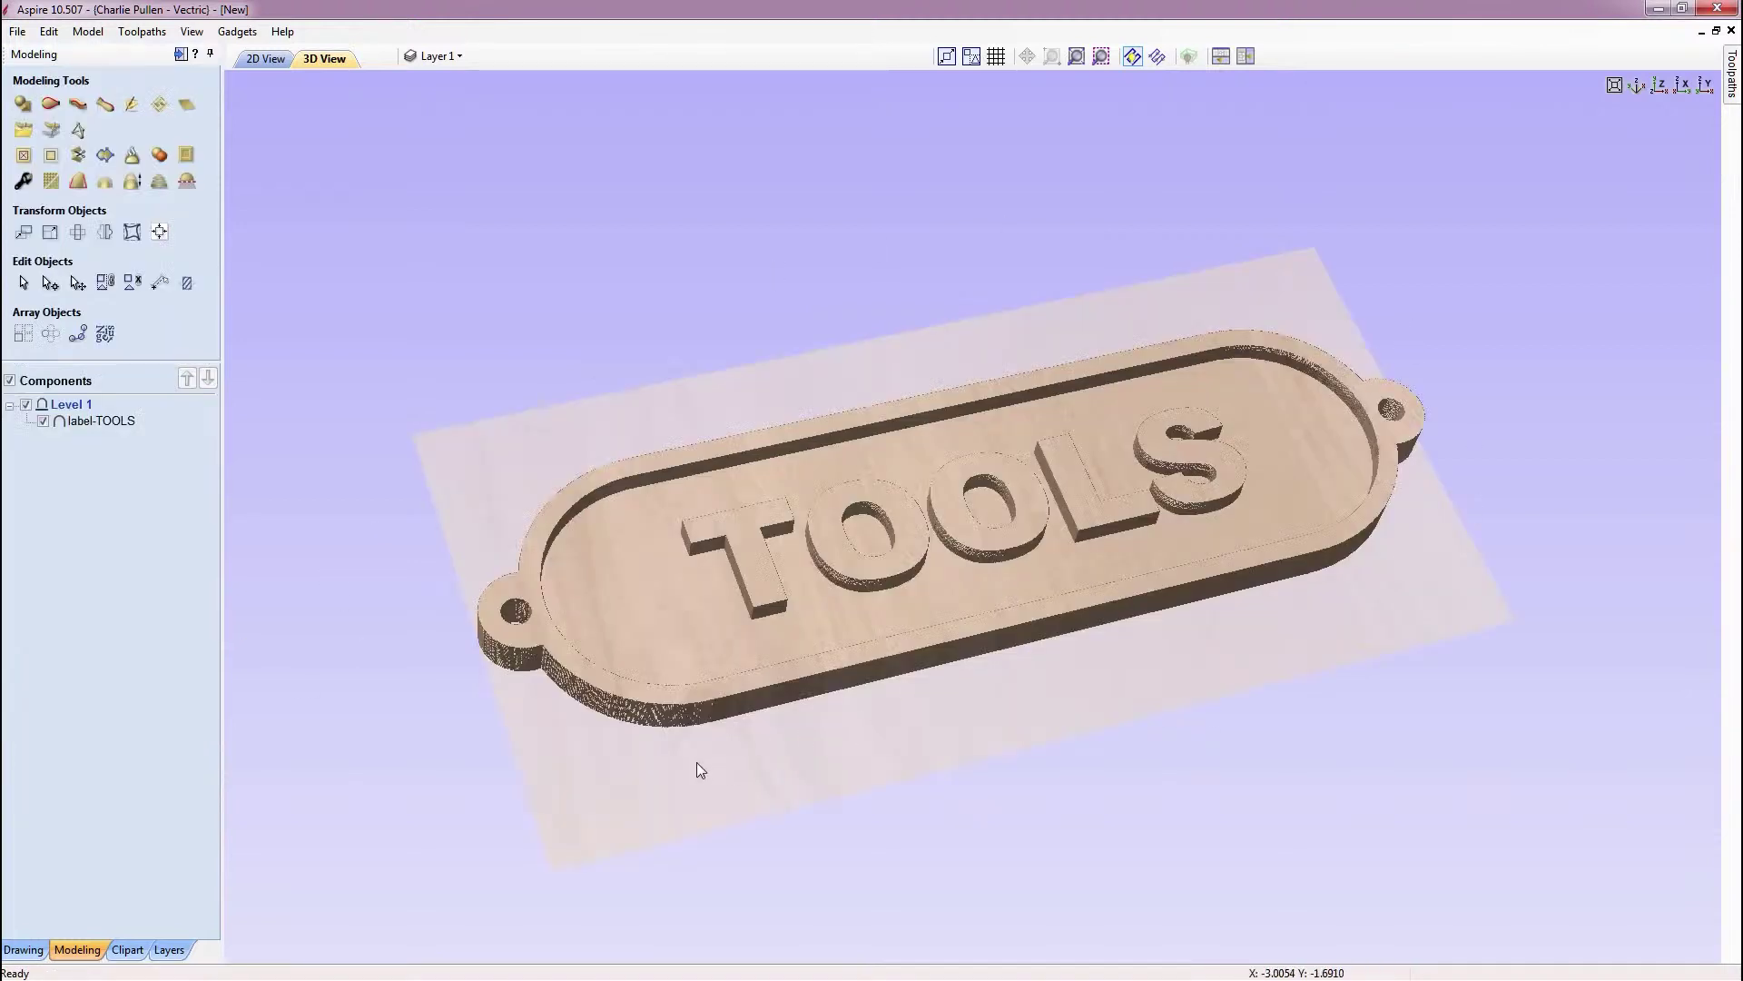
Calculate a 3D roughing toolpath for the label with the 1/4" end mill, the model boundary and the 3D Raster strategy along Y
left_click_drag(697, 763, 919, 692)
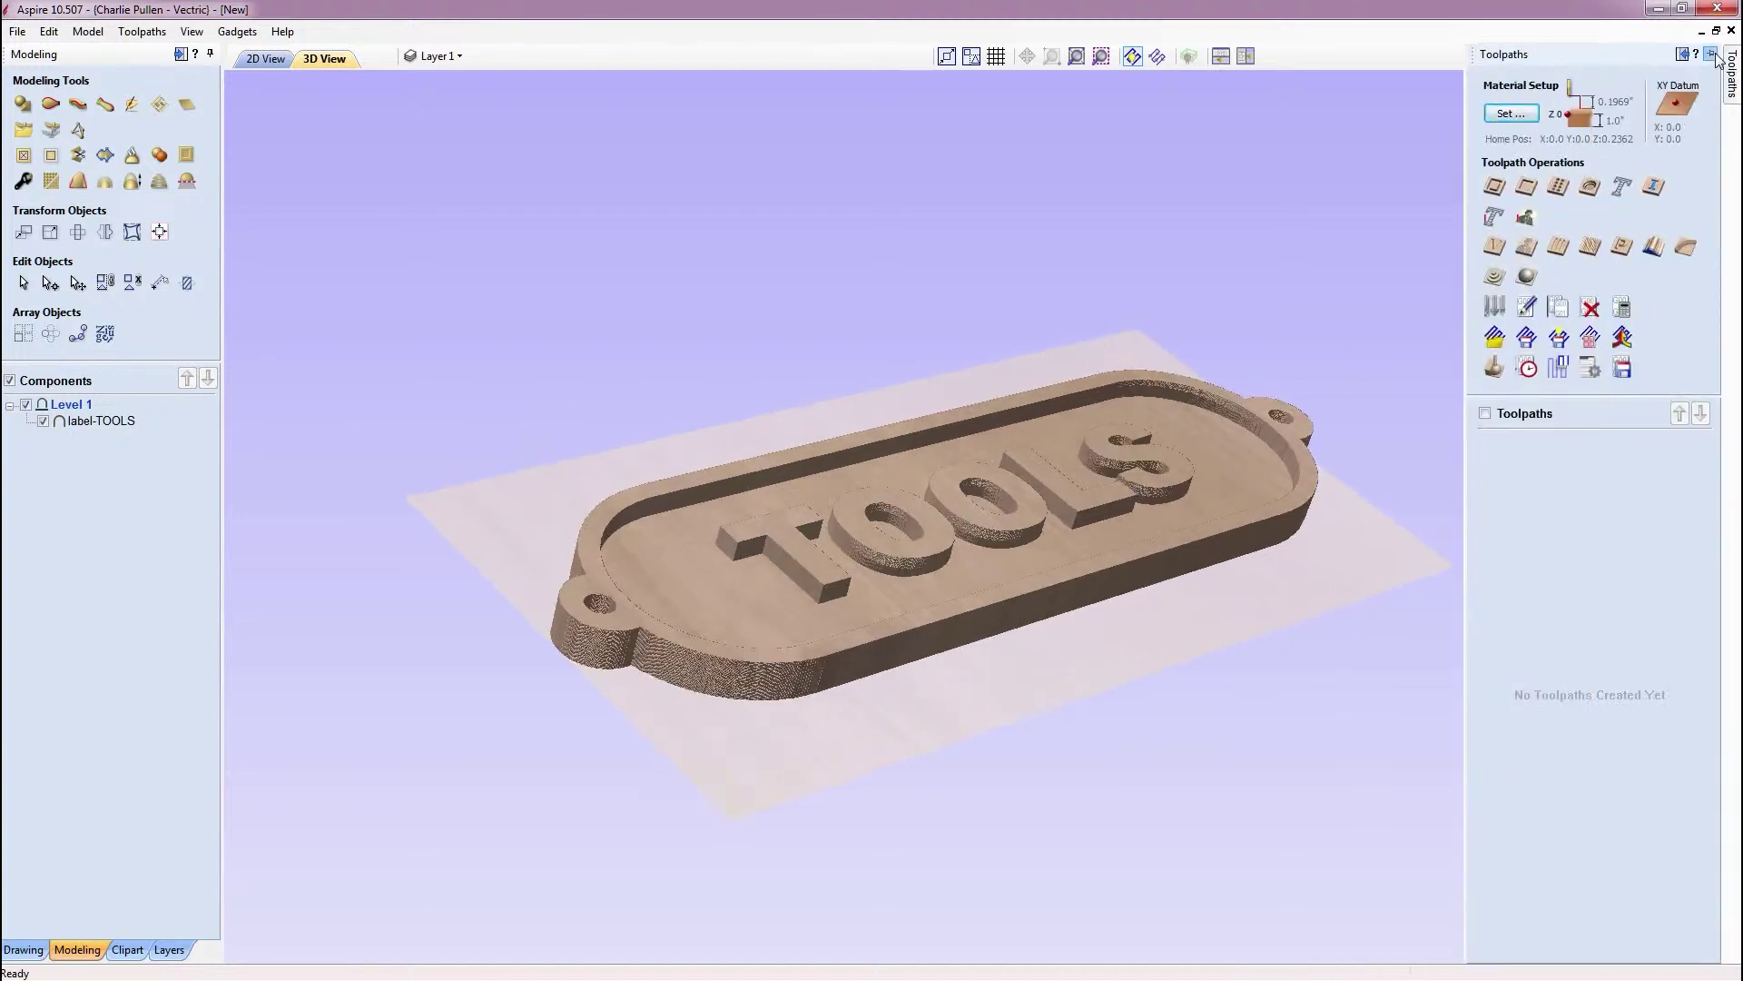
left_click(1719, 56)
left_click(1515, 277)
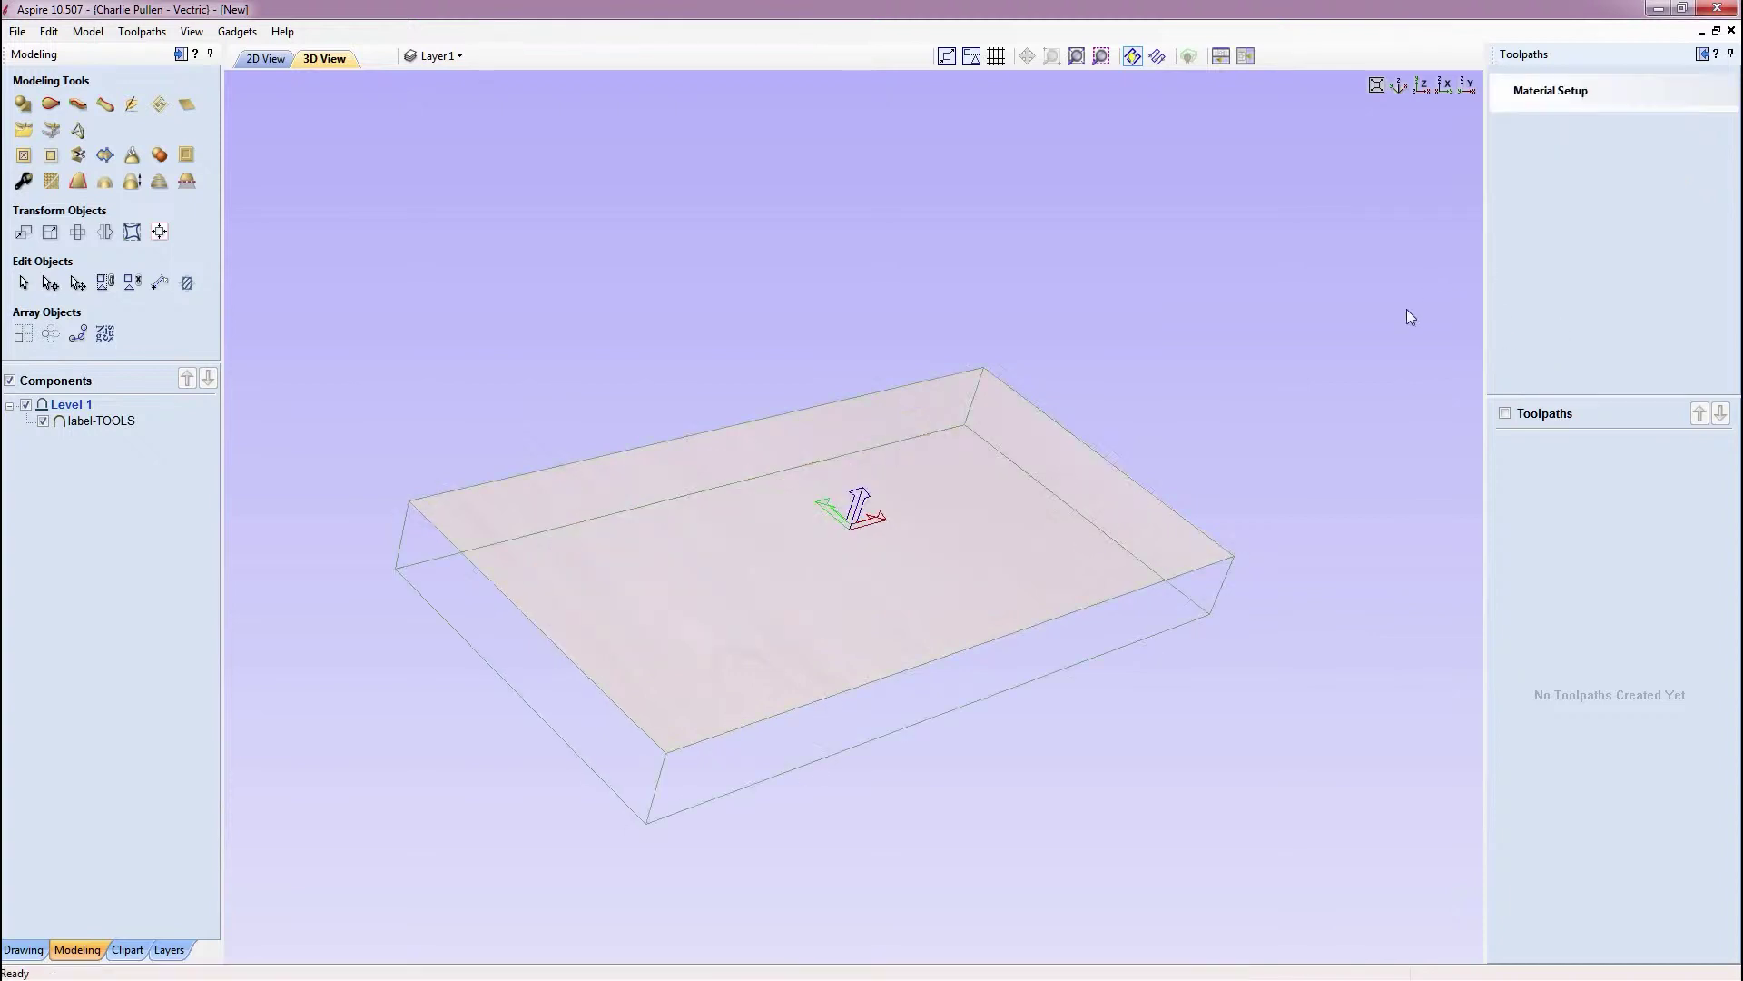
left_click(1552, 678)
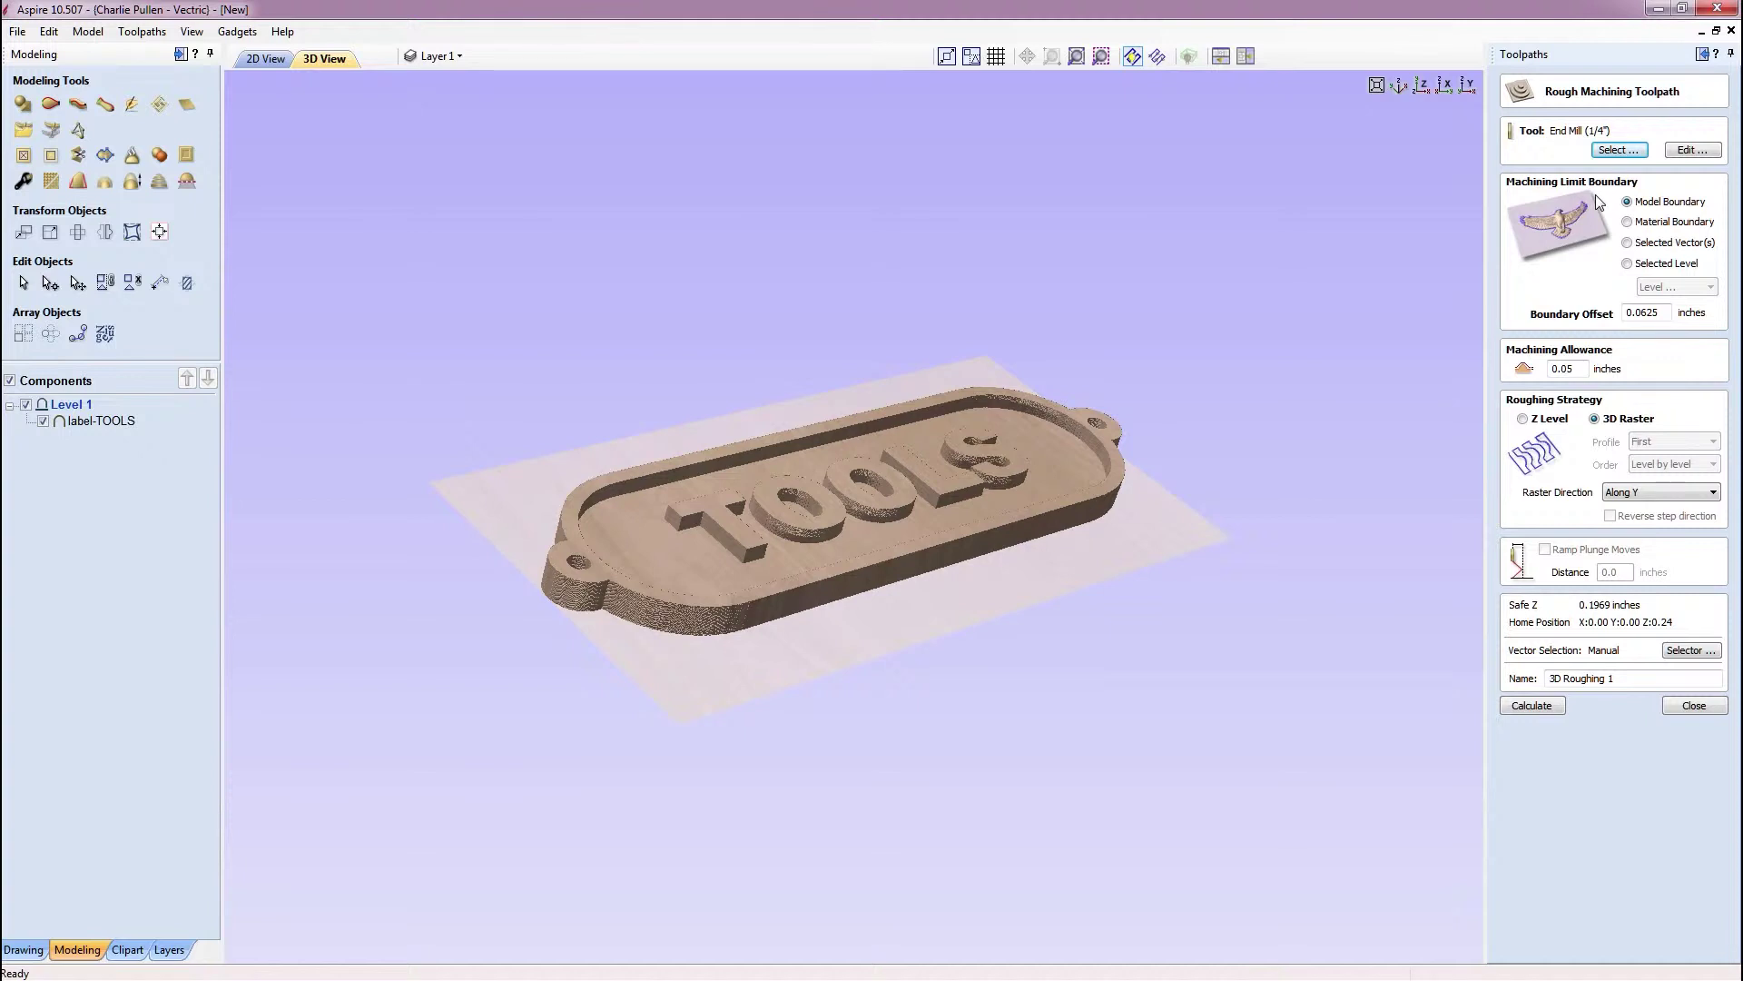
left_click(1694, 705)
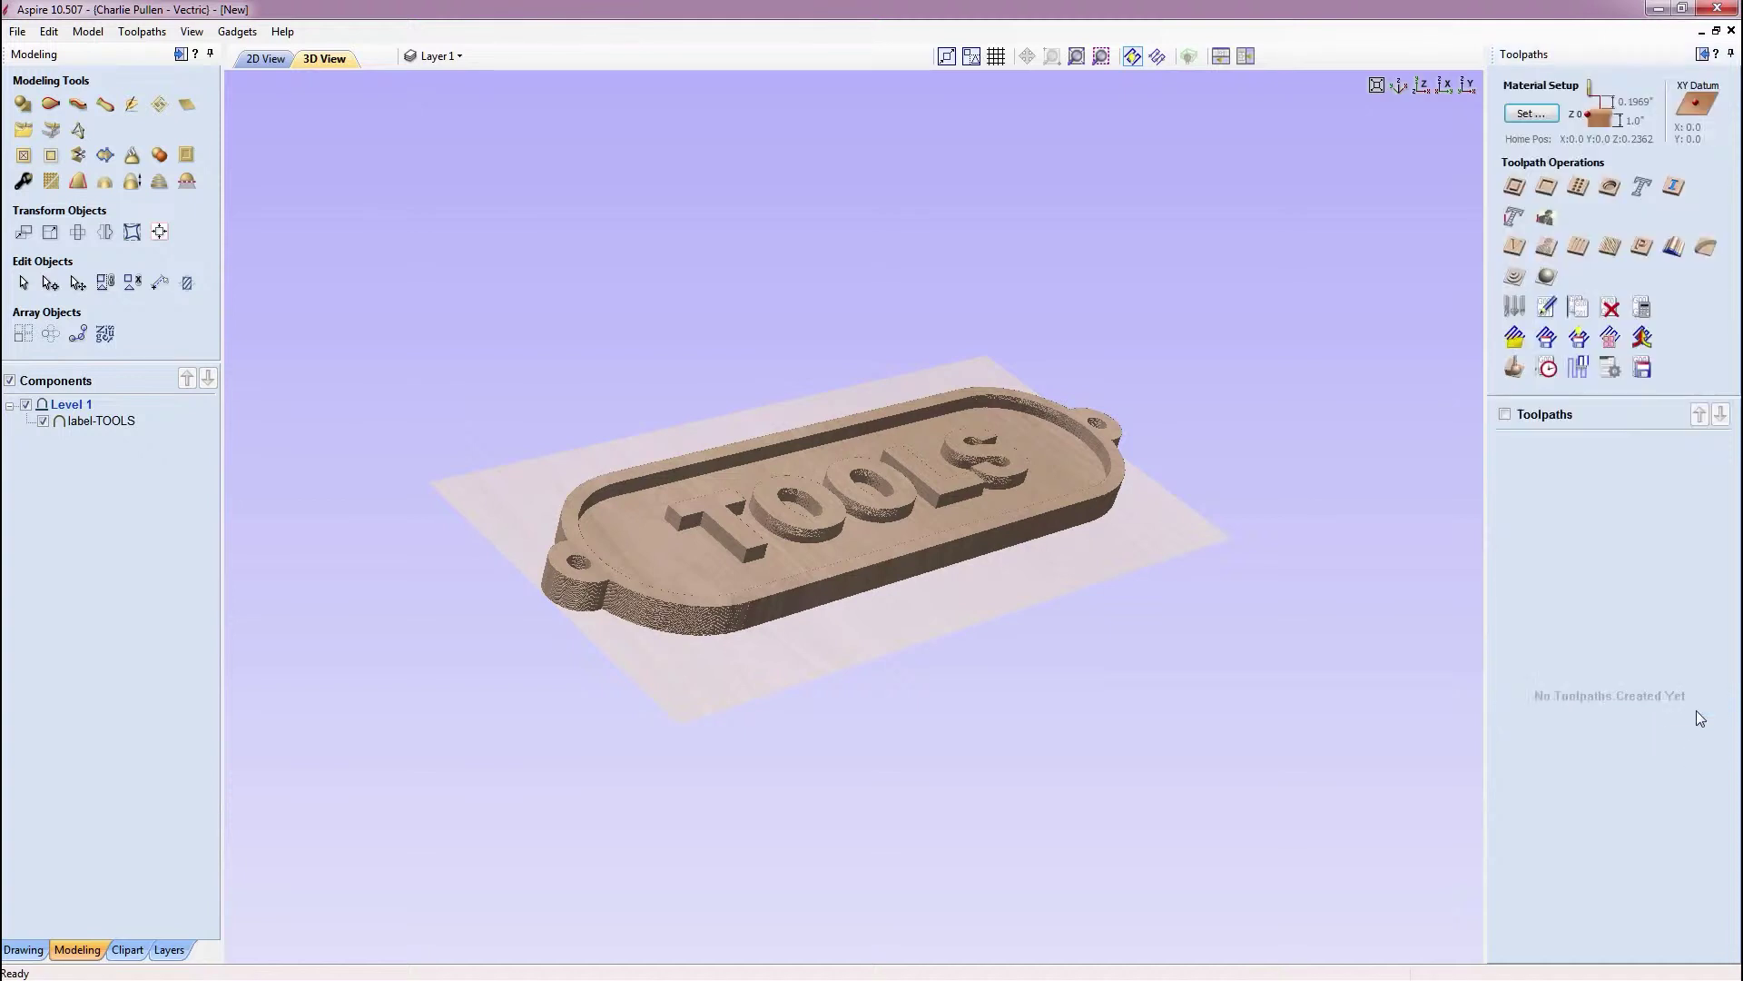
left_click(1518, 275)
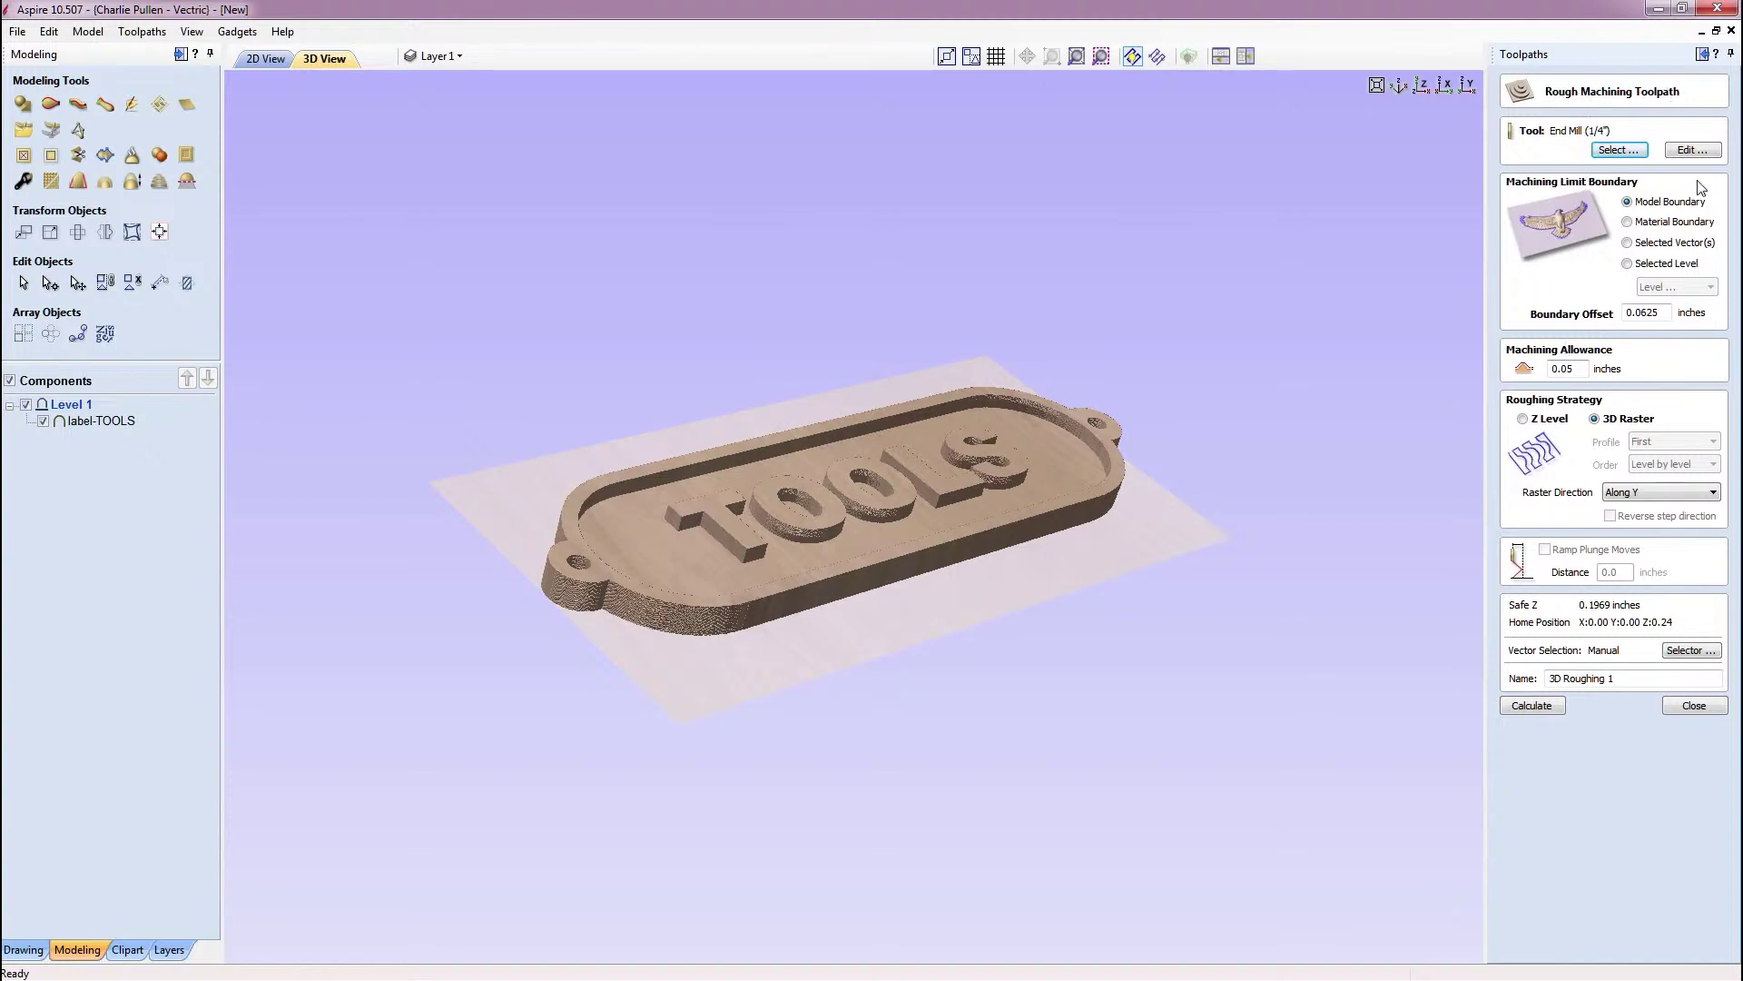
left_click(1535, 705)
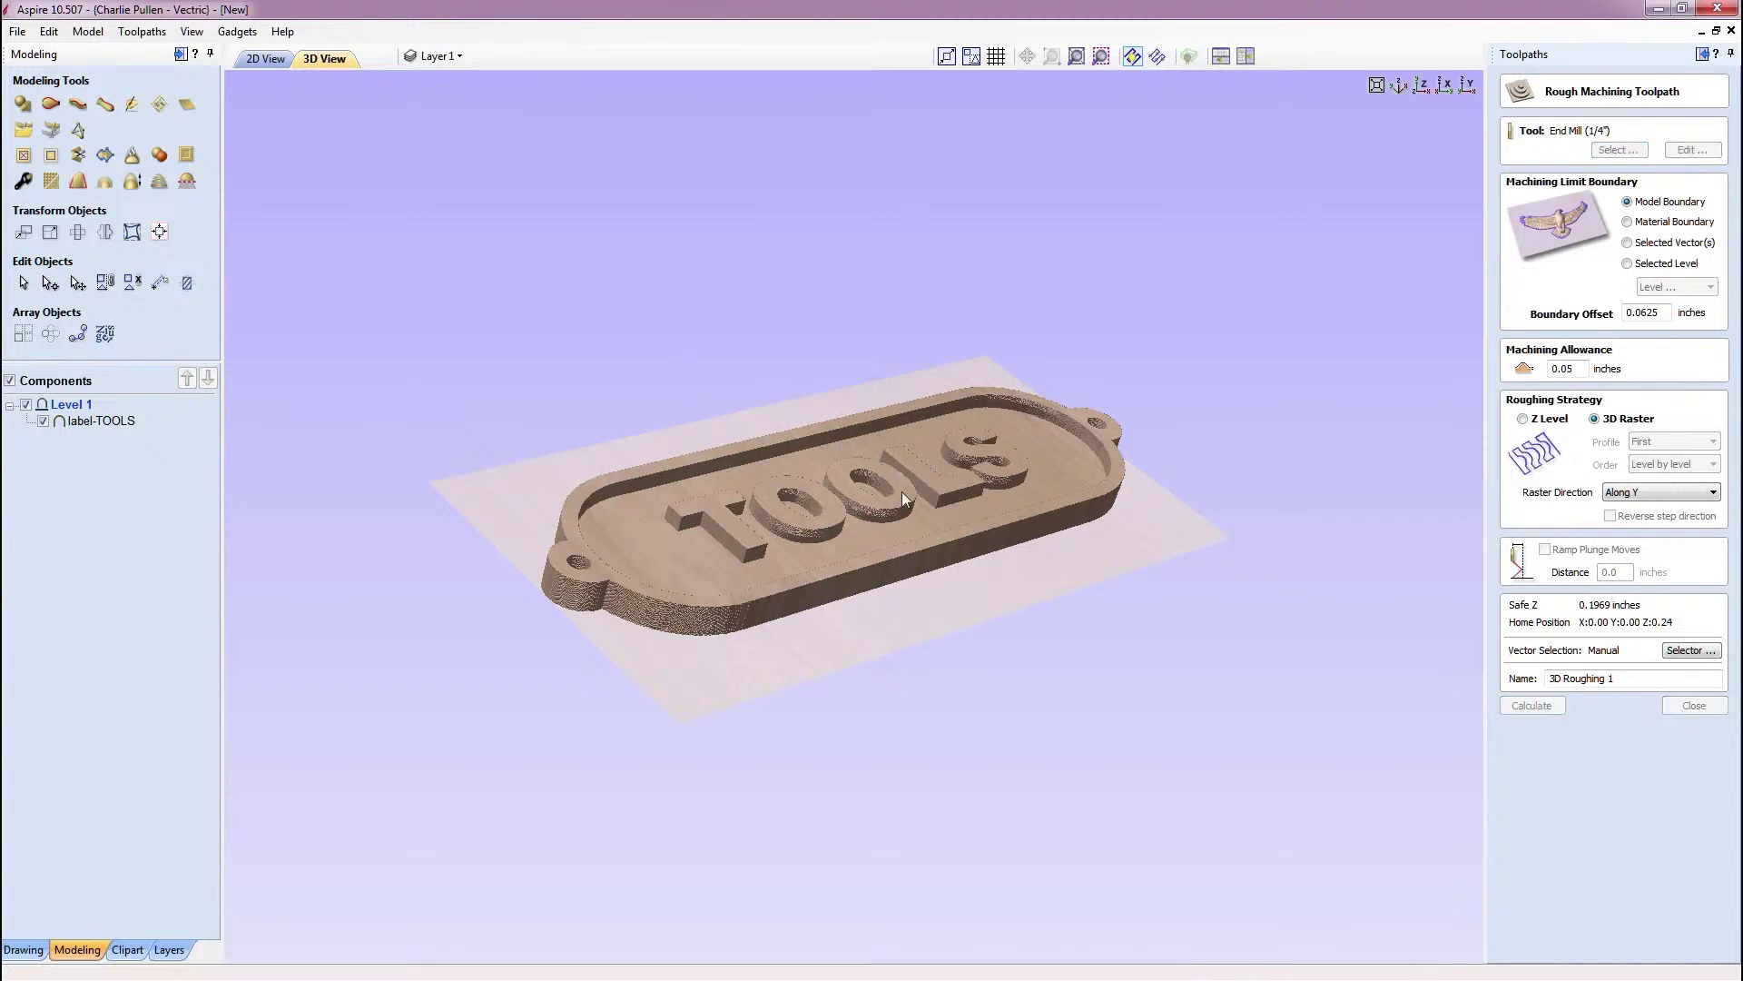
left_click_drag(790, 585, 813, 627)
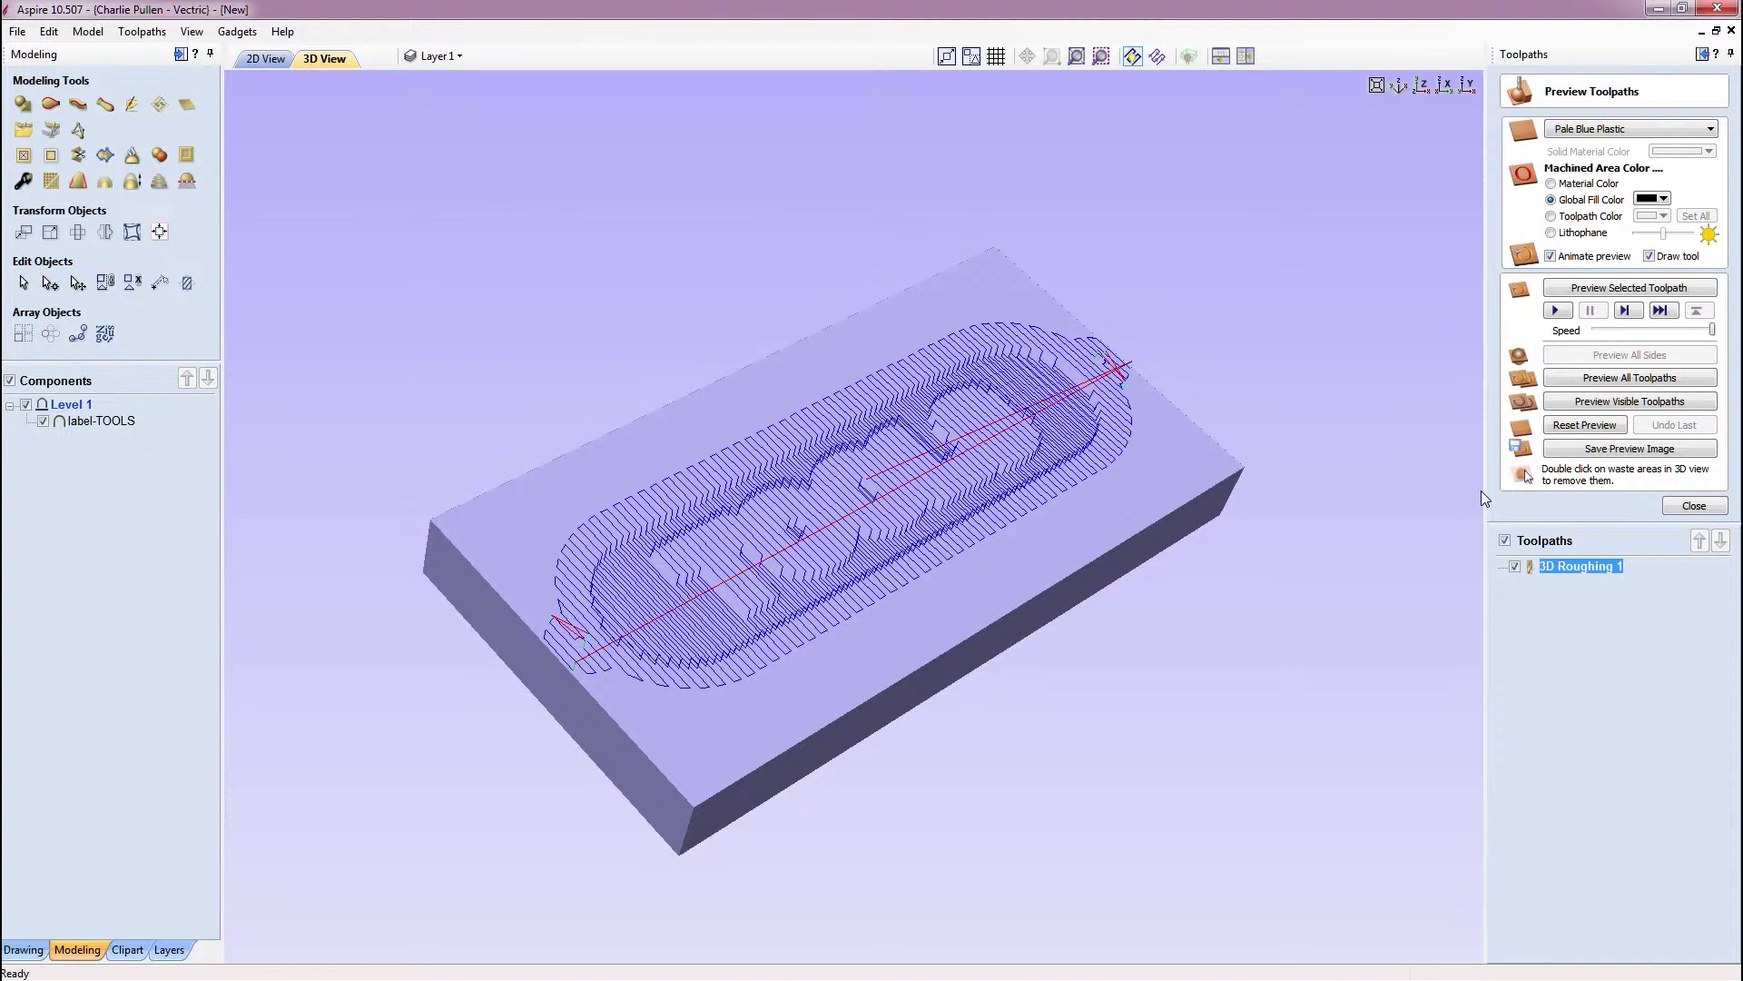
Calculate a 3D finishing toolpath for the label with the 1/8" ball nose, the model boundary and the Offset strategy
left_click(1692, 507)
left_click(1554, 283)
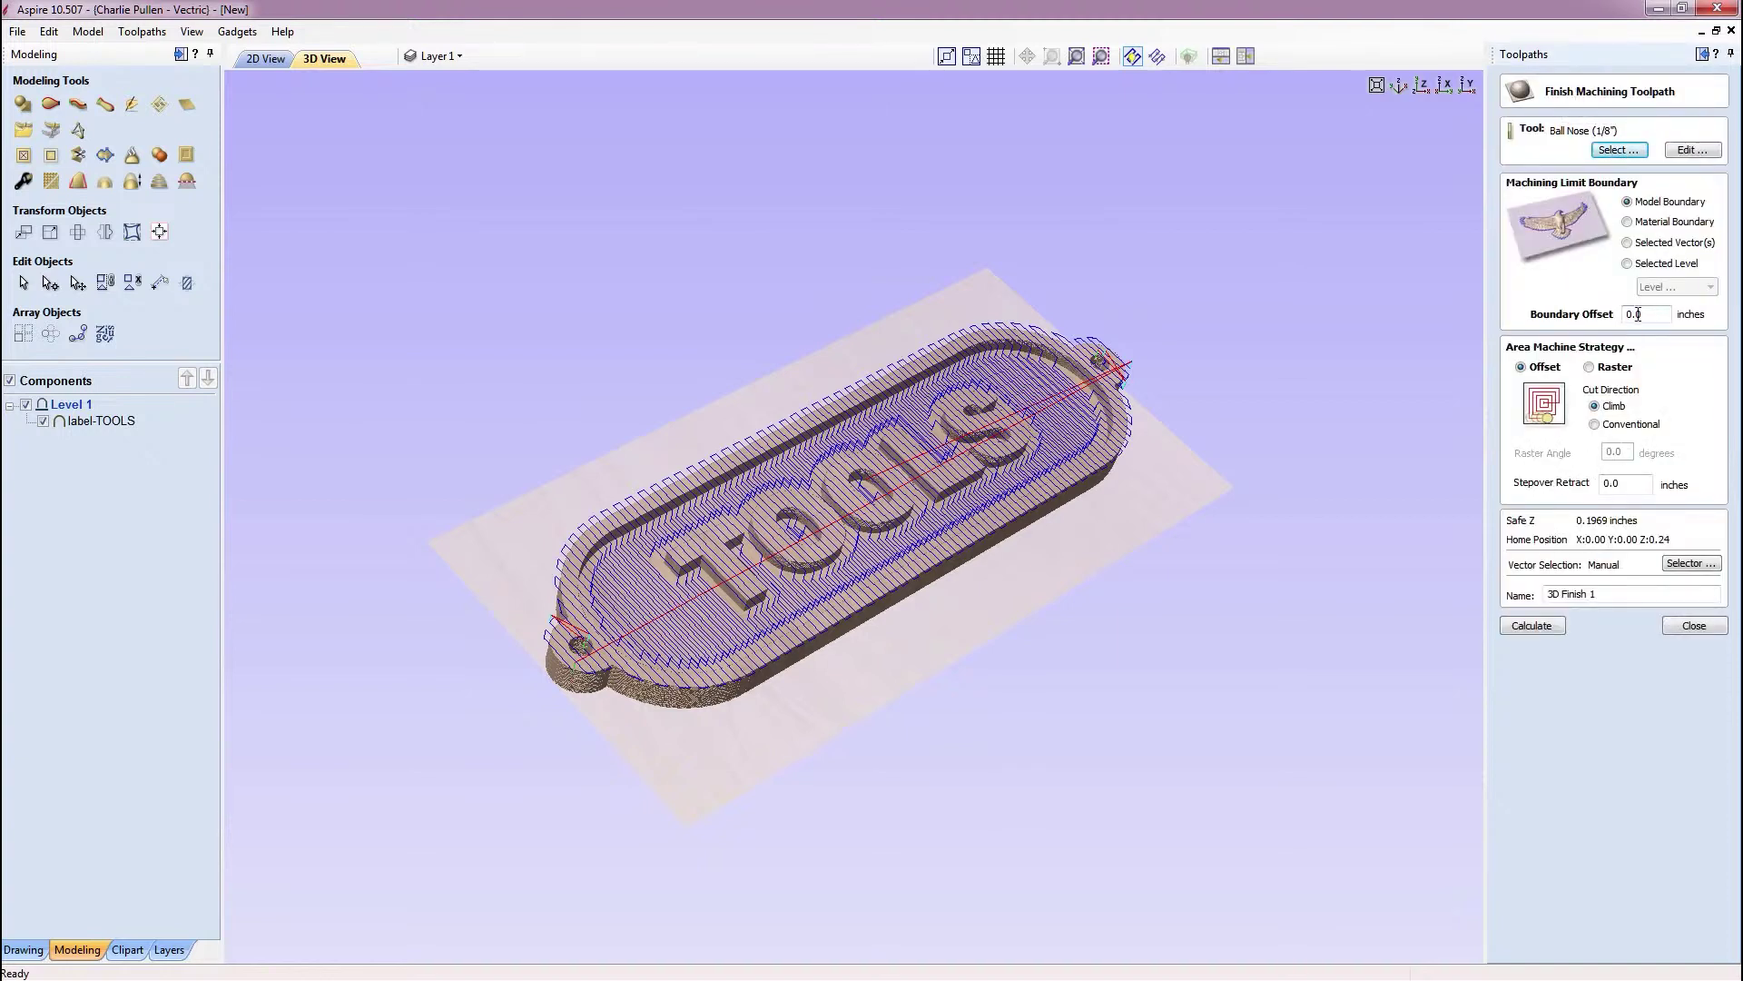
left_click(1533, 627)
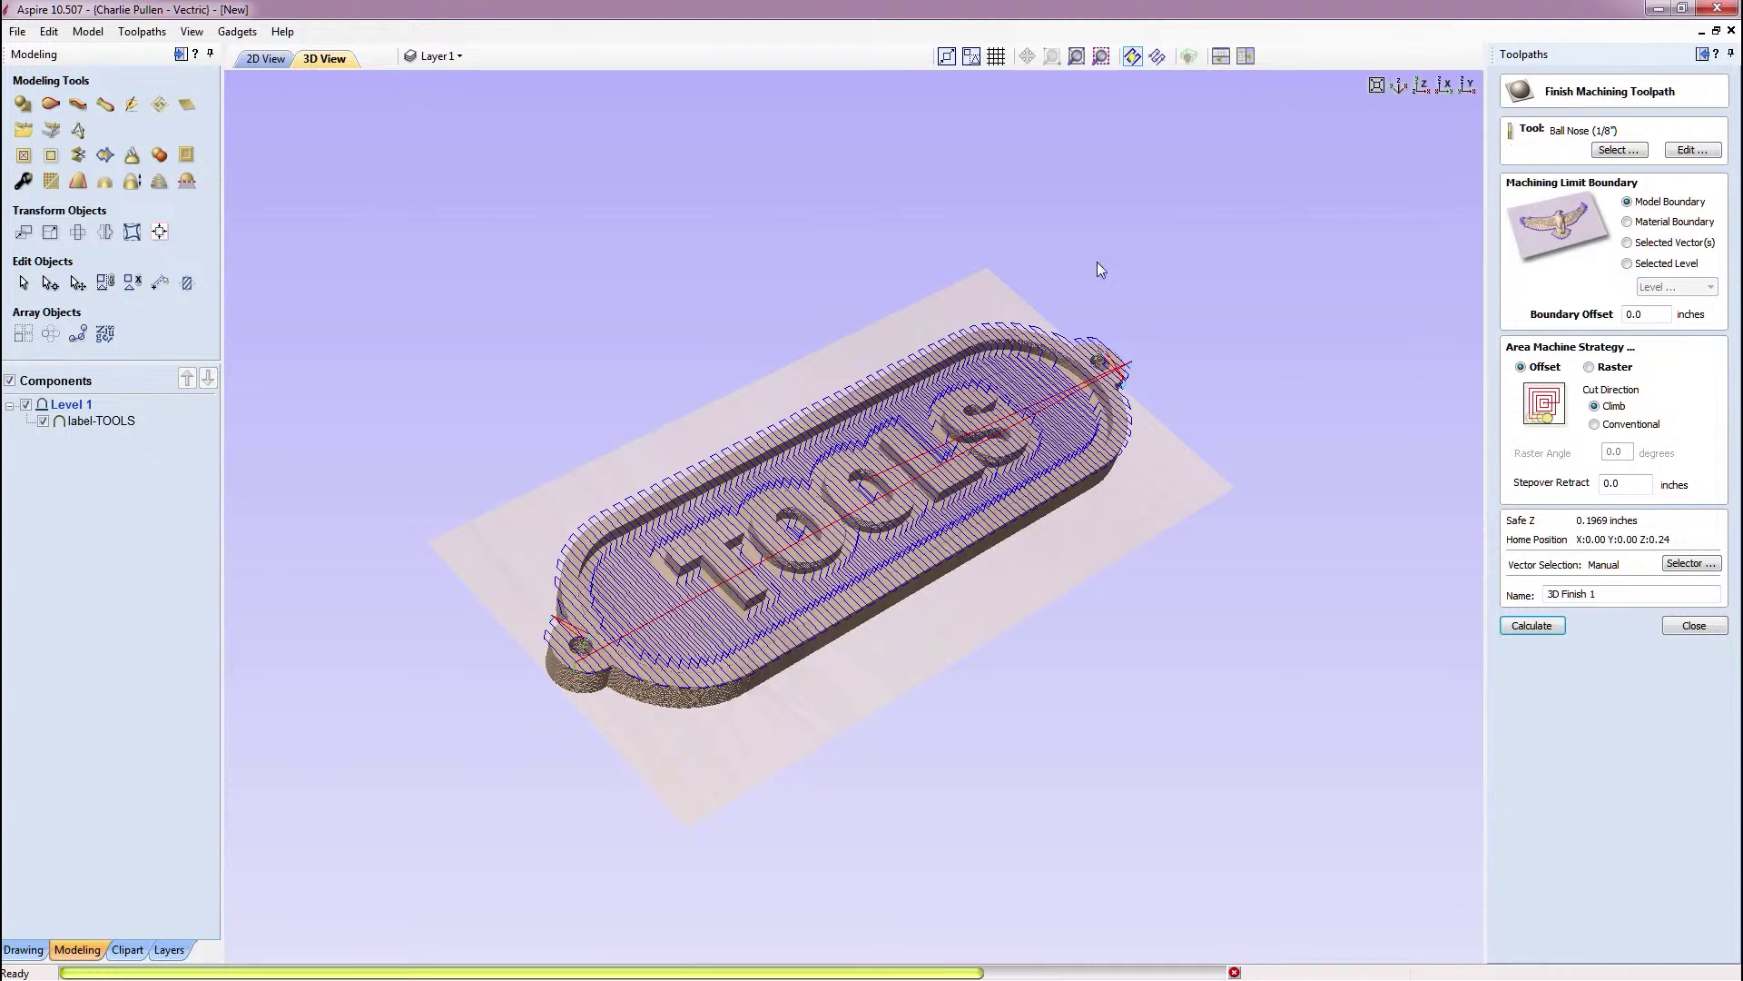
Check the preview simulation quality options and preview all toolpaths on the material block
left_click(87, 33)
mouse_move(142, 31)
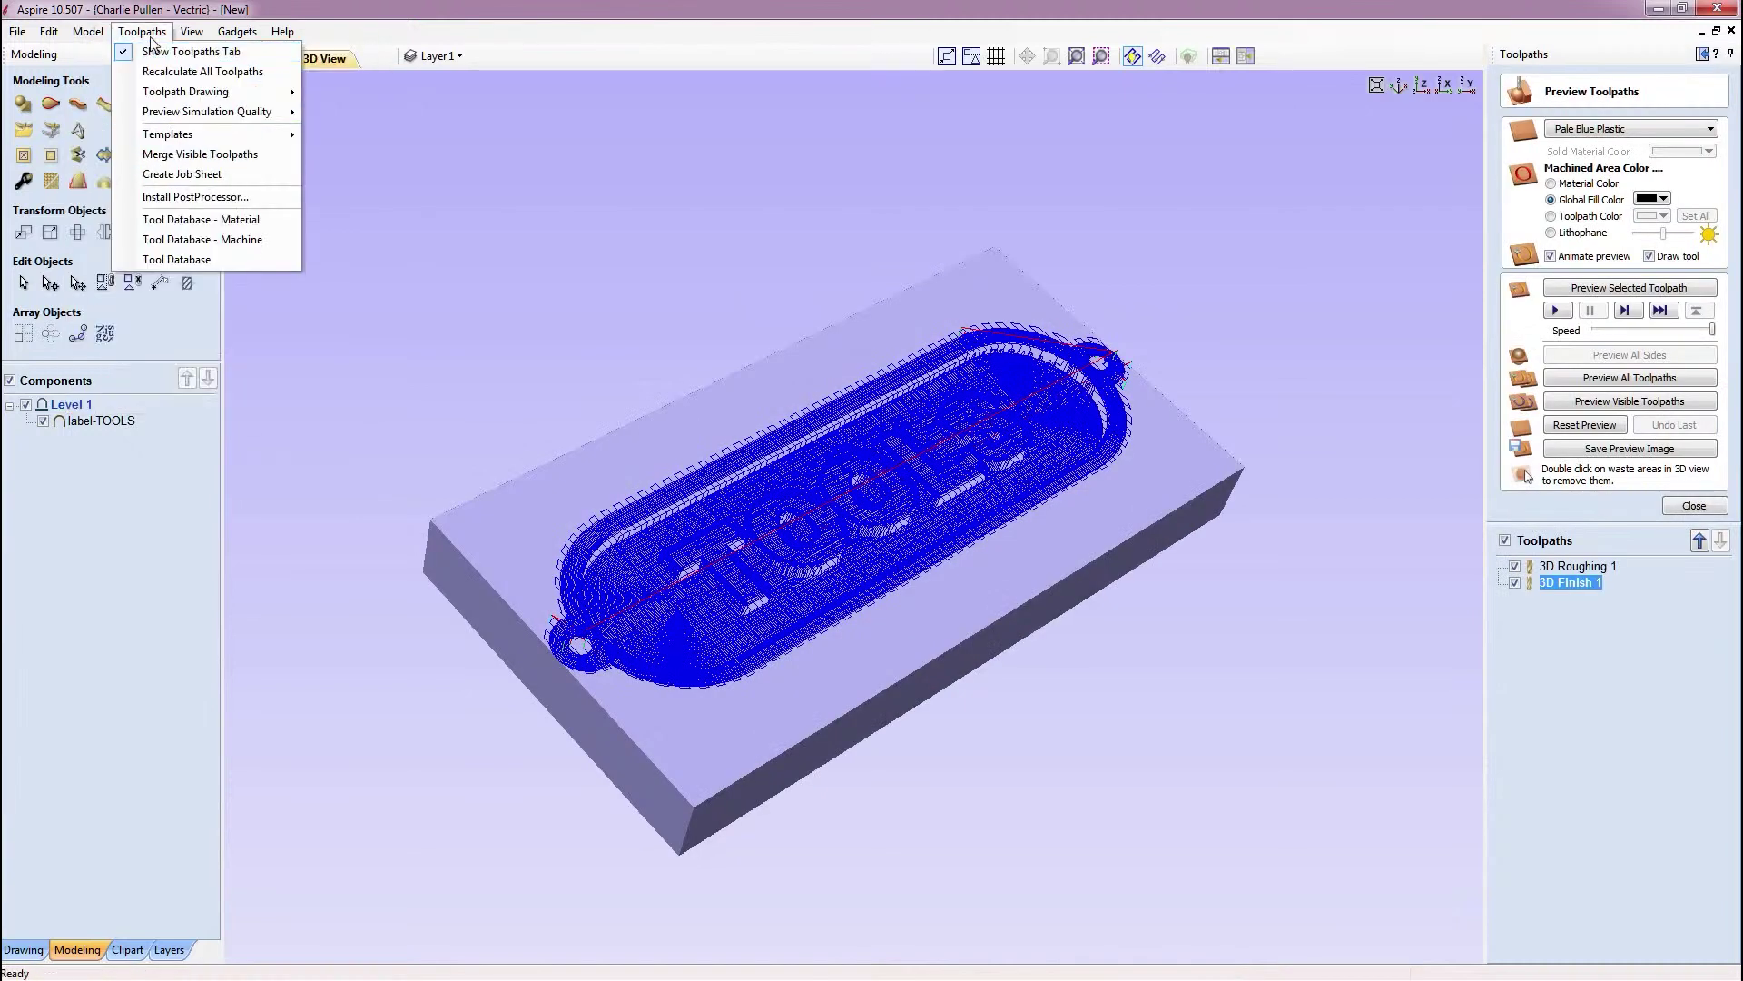
mouse_move(223, 114)
left_click(327, 122)
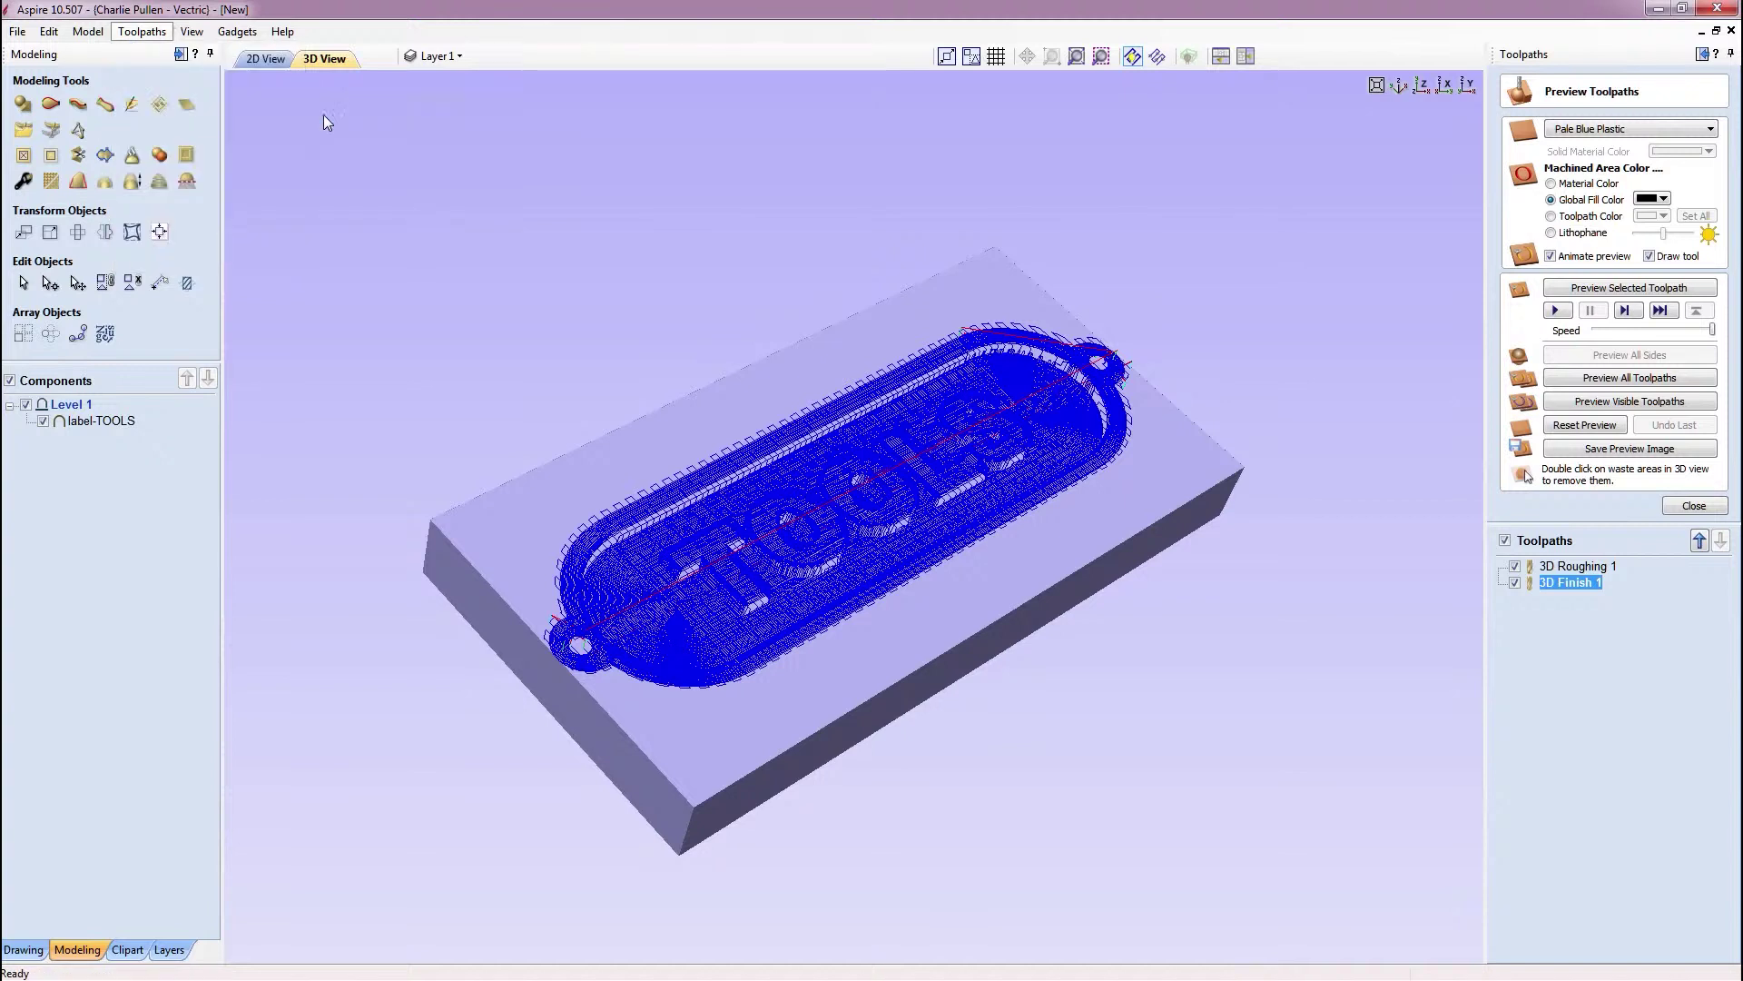
left_click(1605, 378)
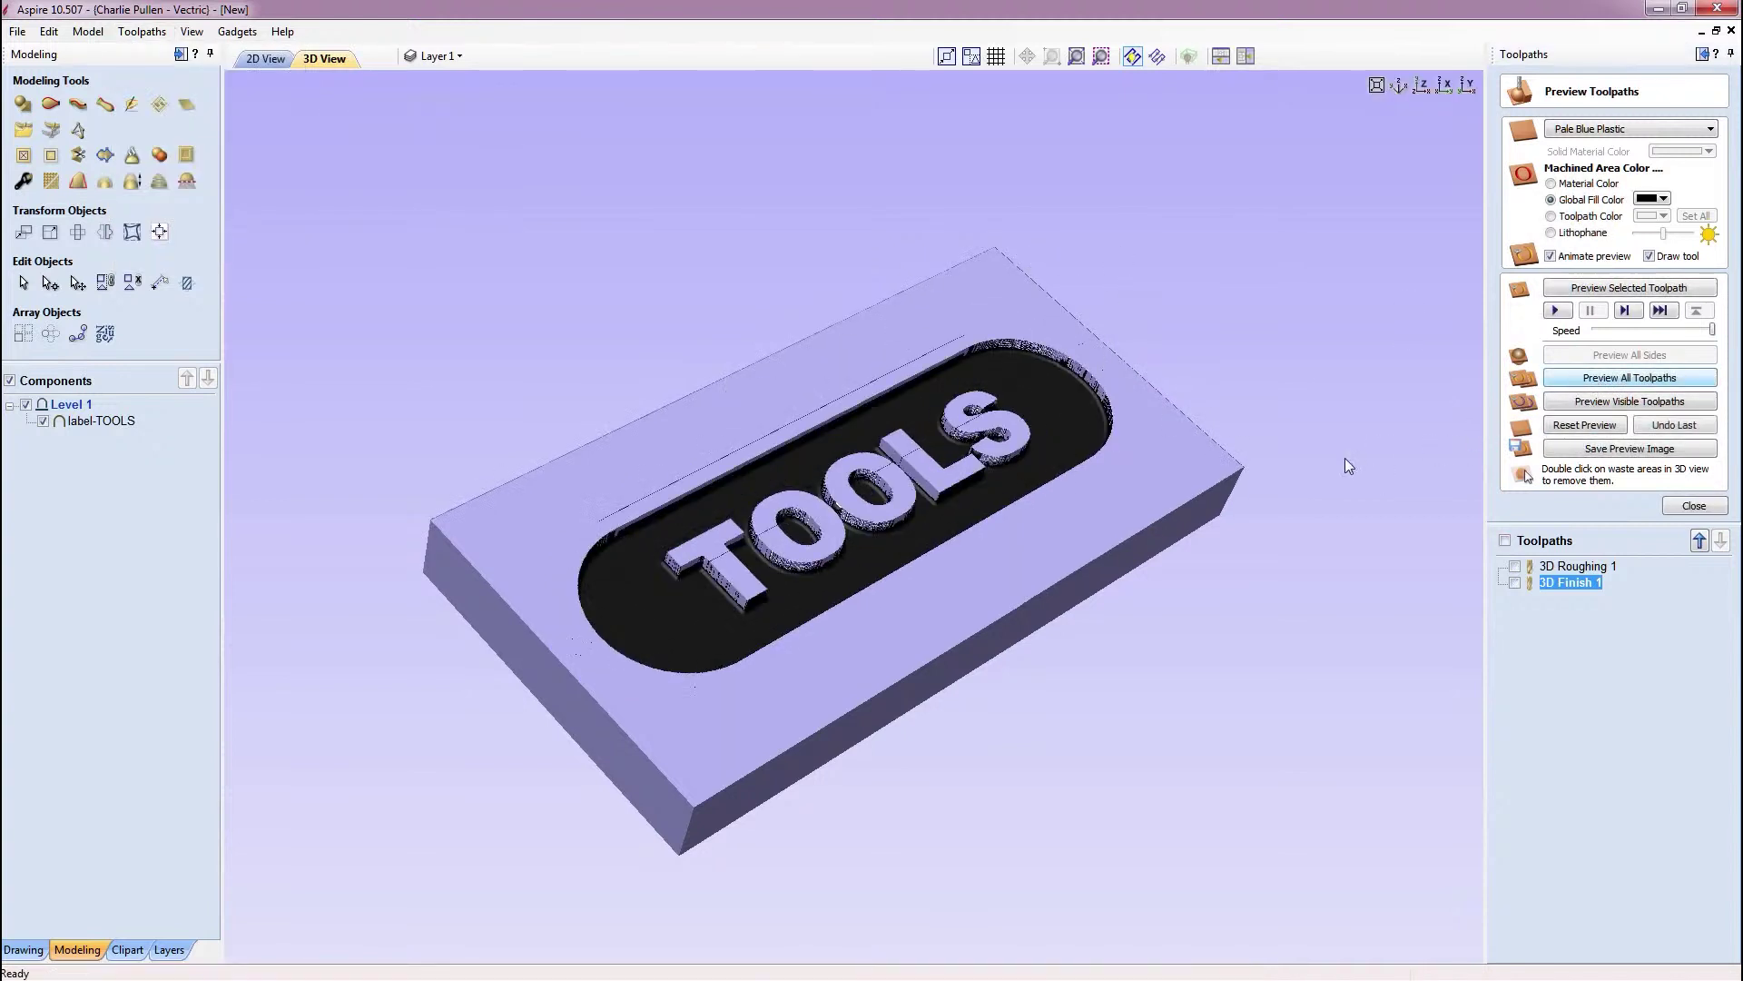
Examine the edges of the letters and pocket in the toolpath preview up close, and compare them with the imported 3D model
left_click_drag(1003, 510, 937, 509)
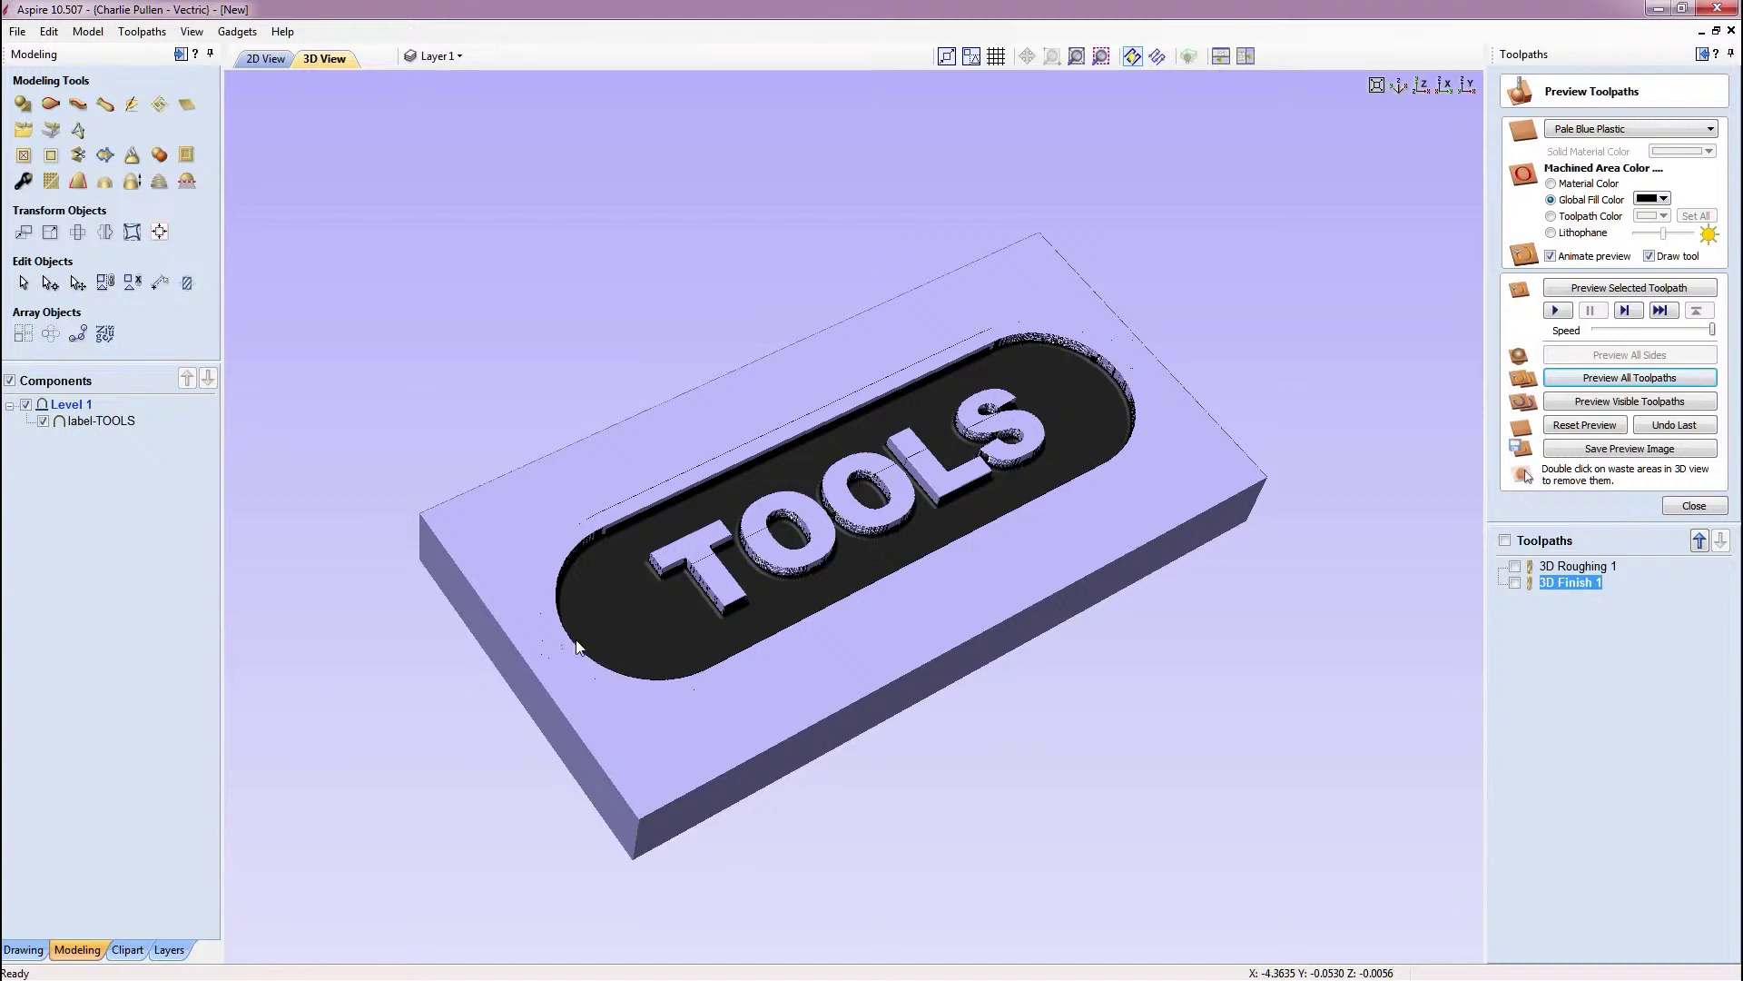
scroll(748, 714, "up", 5)
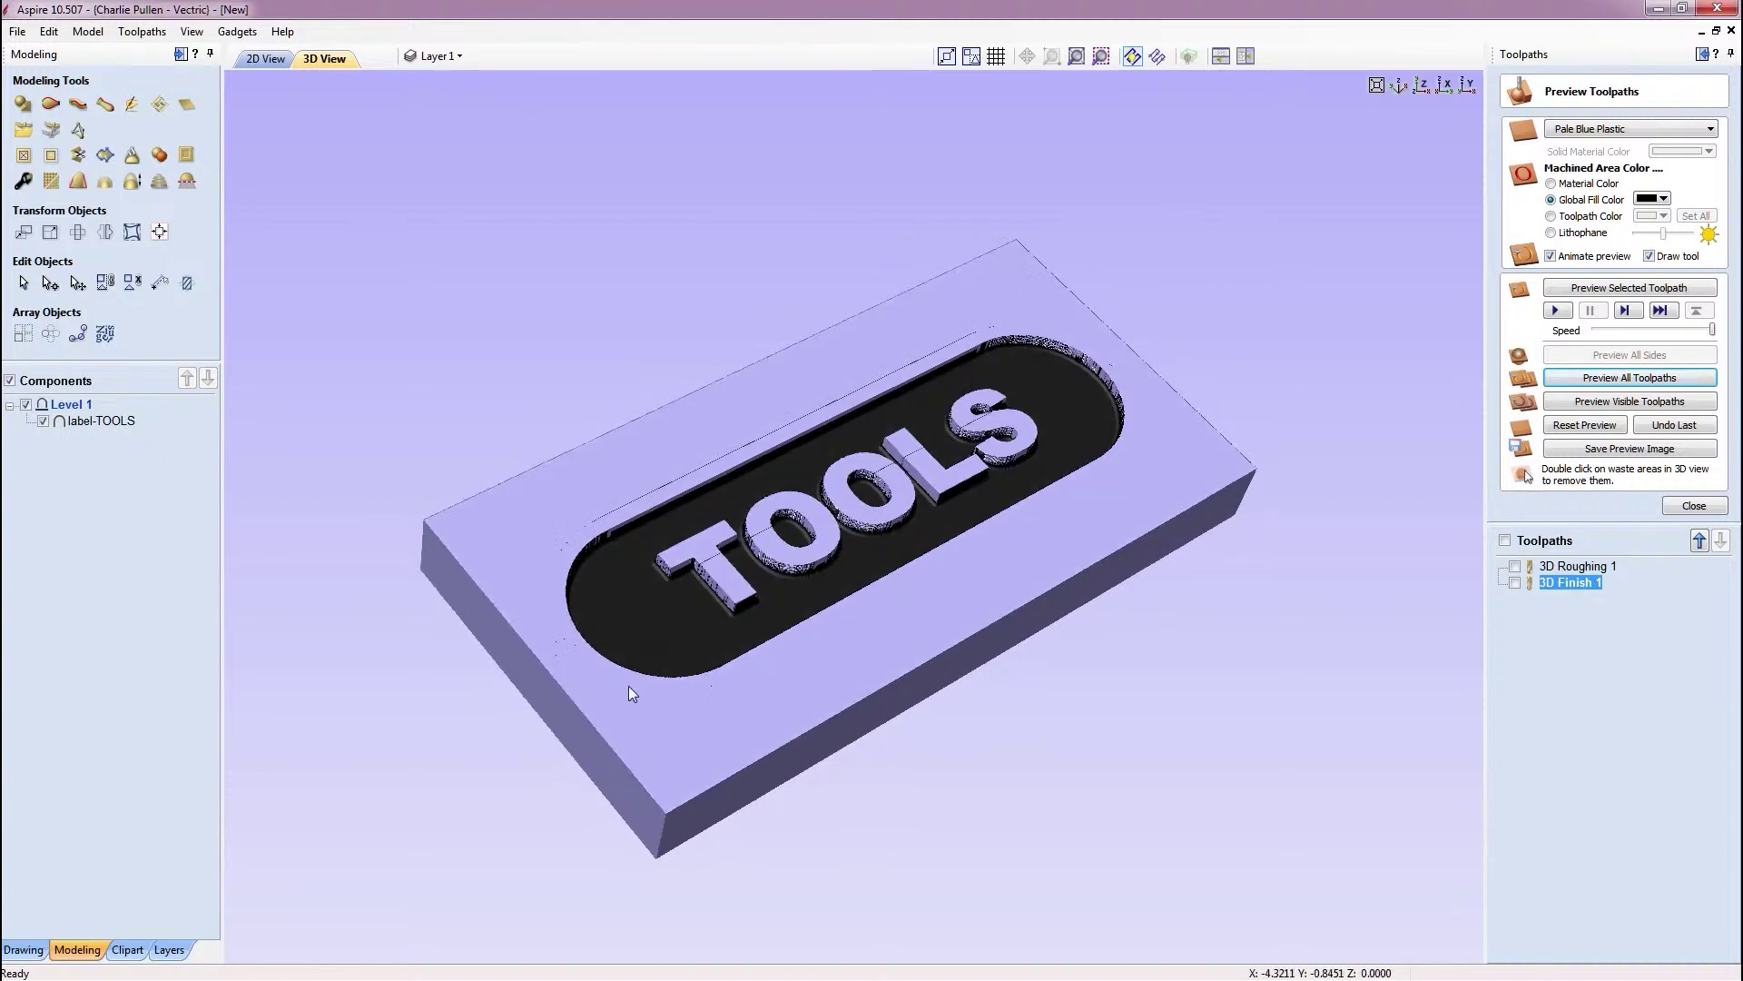
middle_click_drag(534, 679, 868, 570)
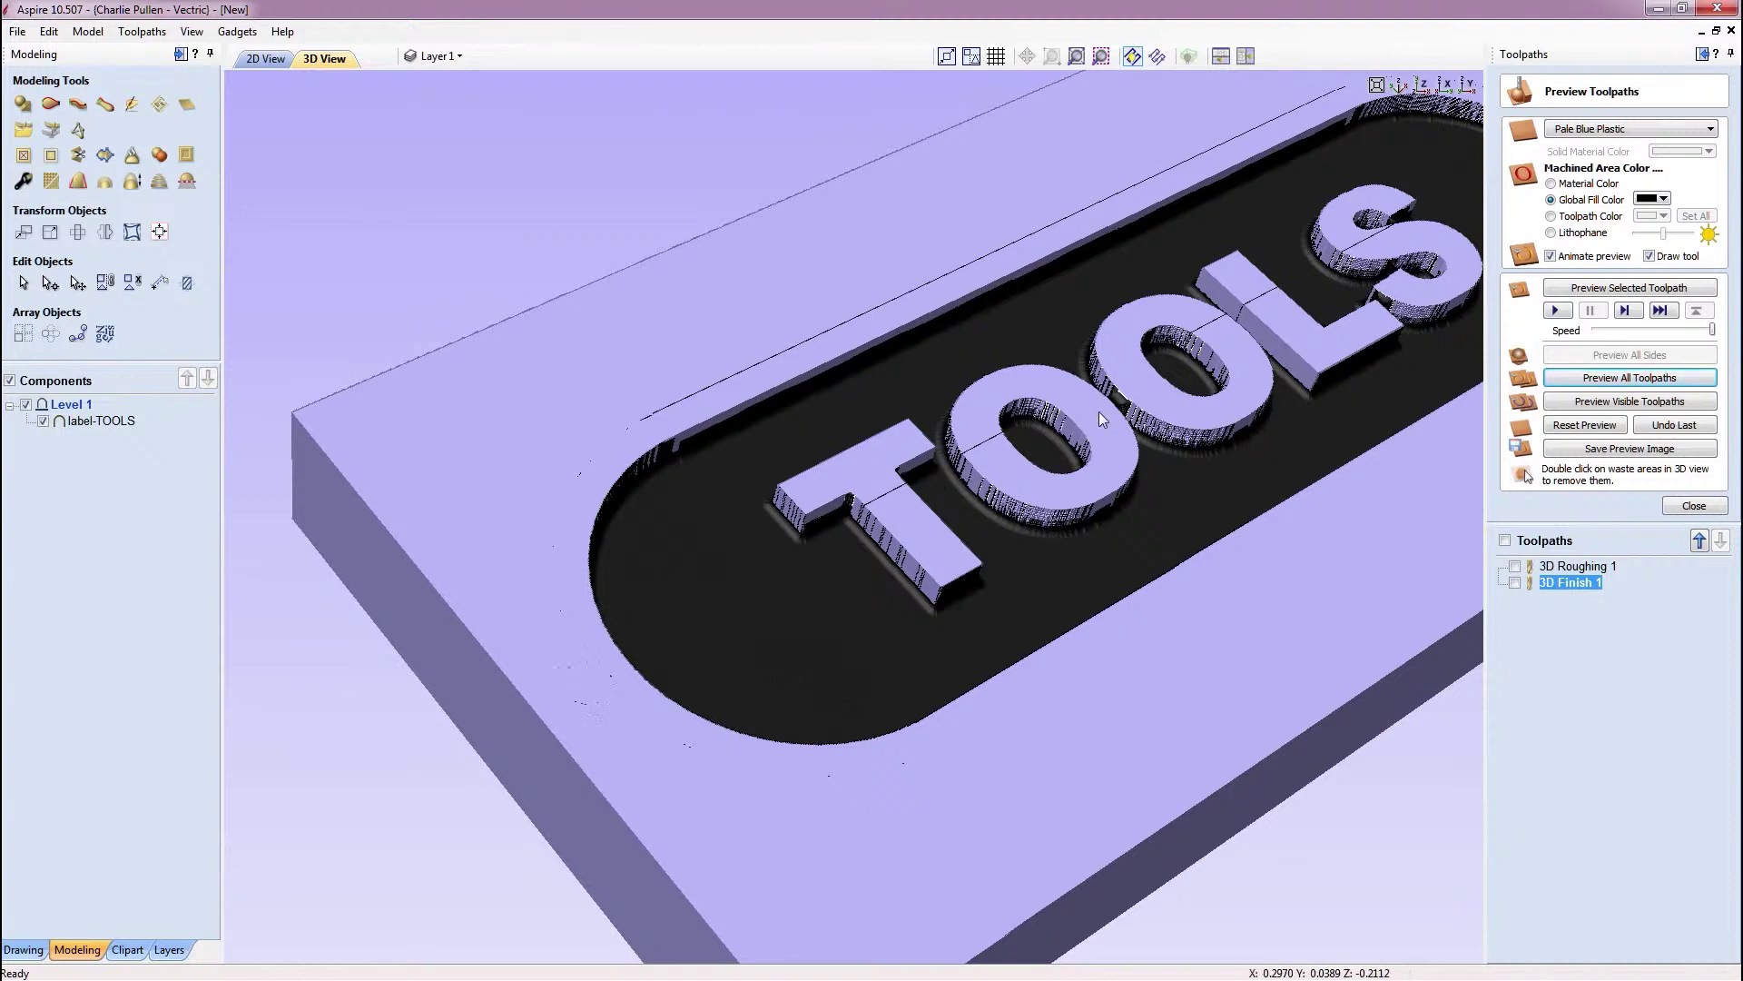
scroll(1090, 417, "down", 2)
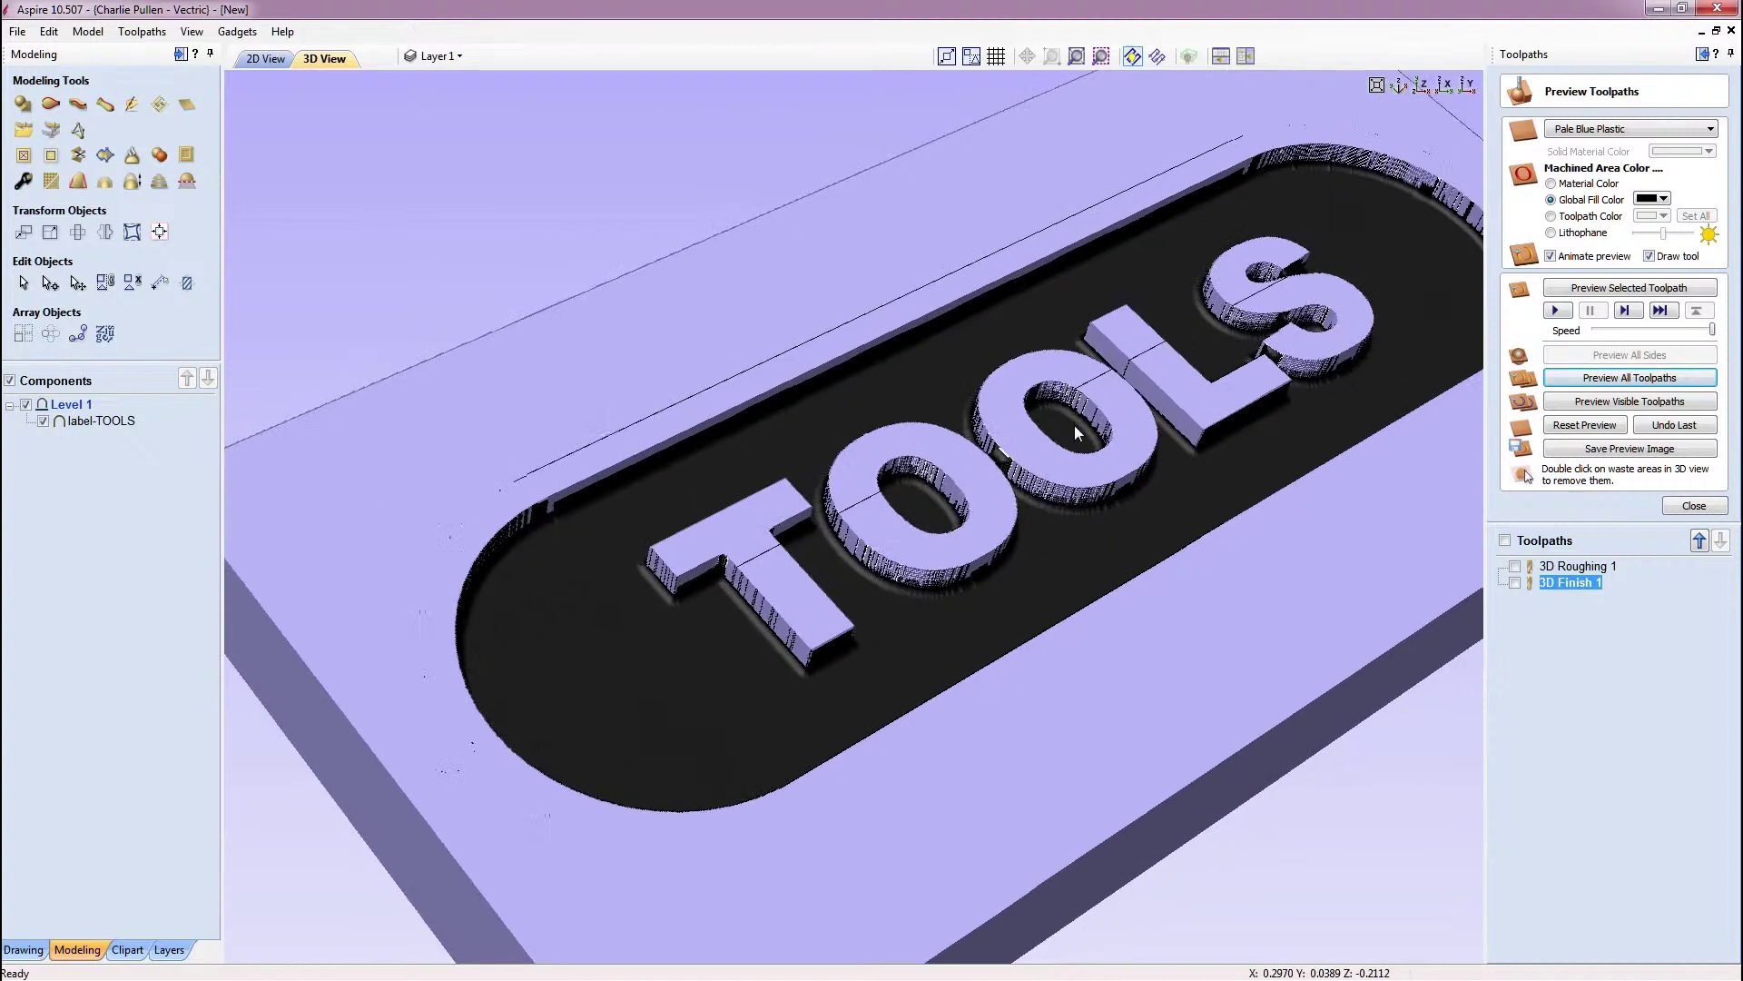
left_click(1691, 506)
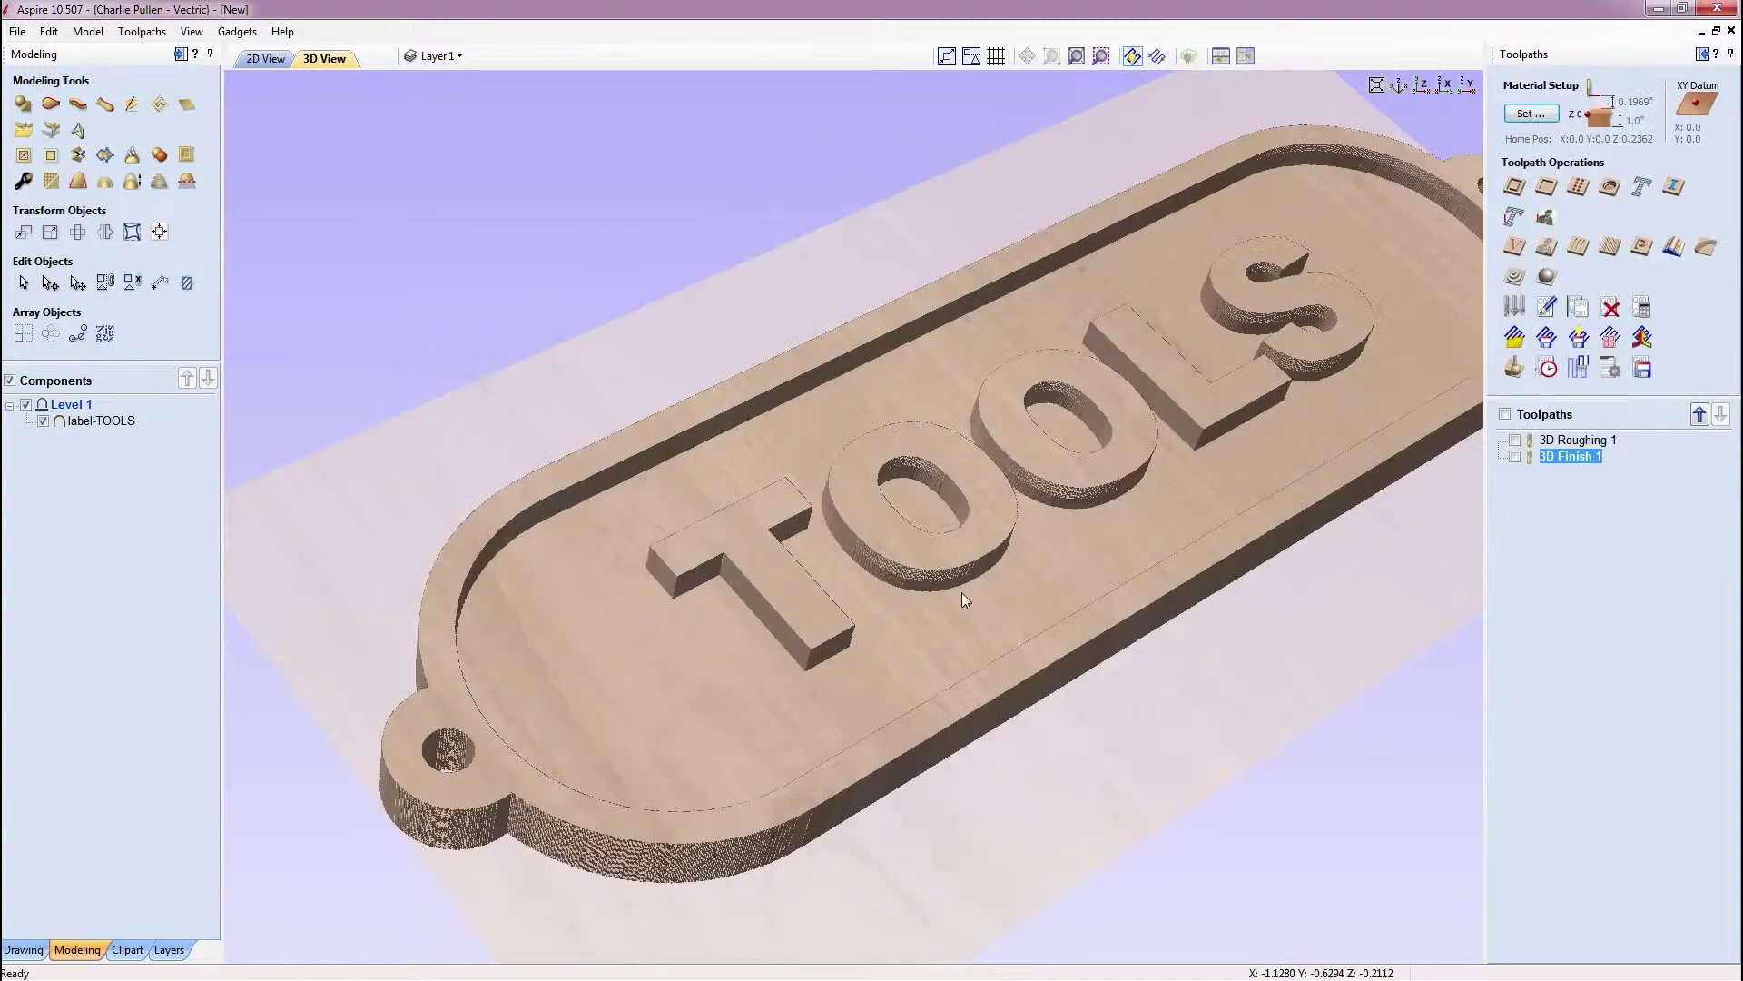
middle_click_drag(845, 677, 889, 630)
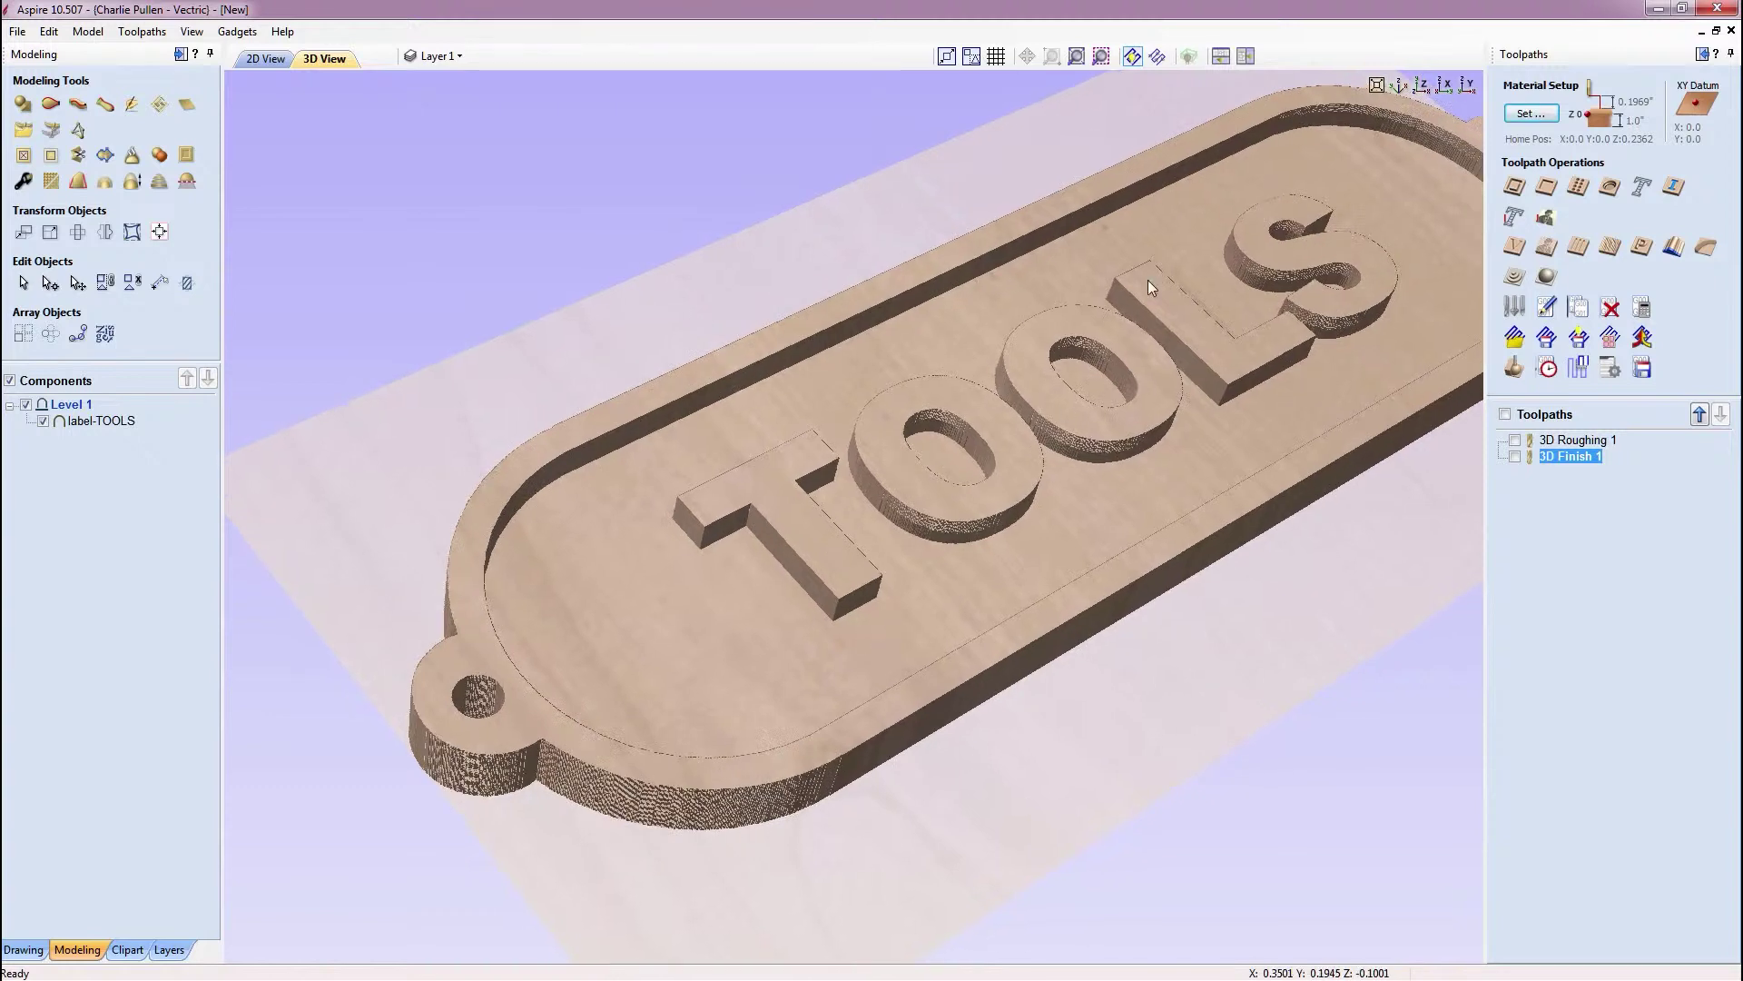
middle_click_drag(994, 476, 956, 482)
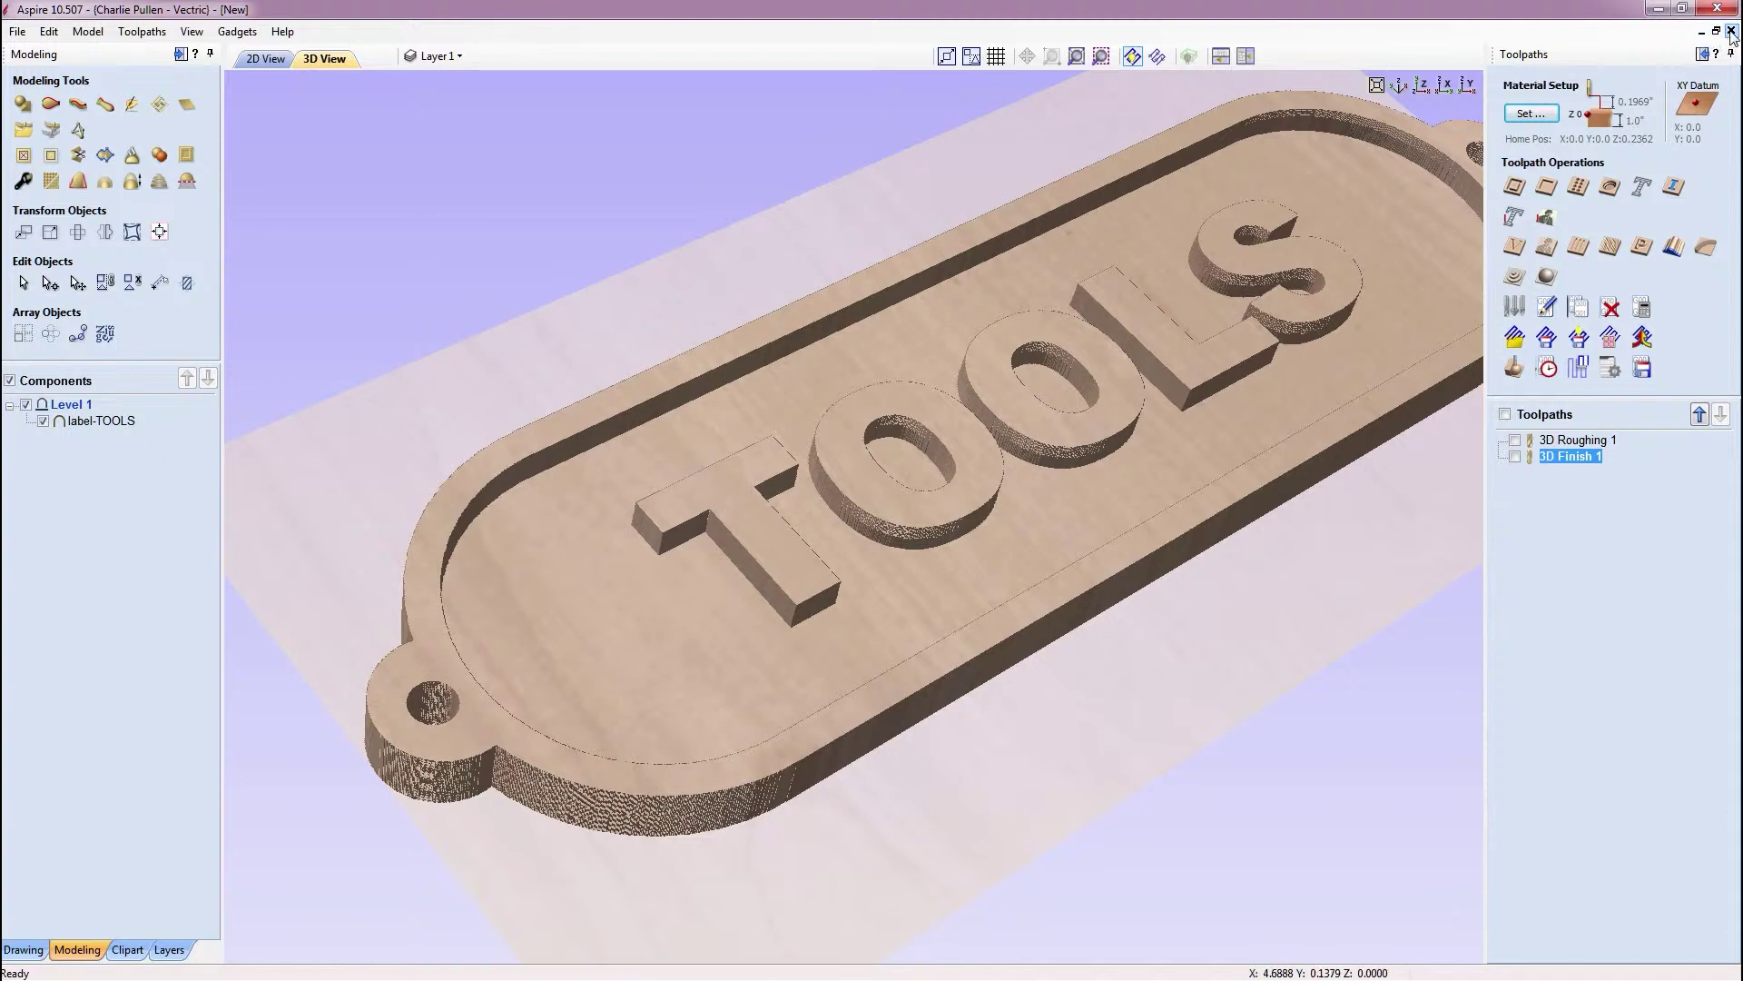
Close the STL model job without saving and bring up the job containing the label's vectors in a maximized window
left_click(1731, 32)
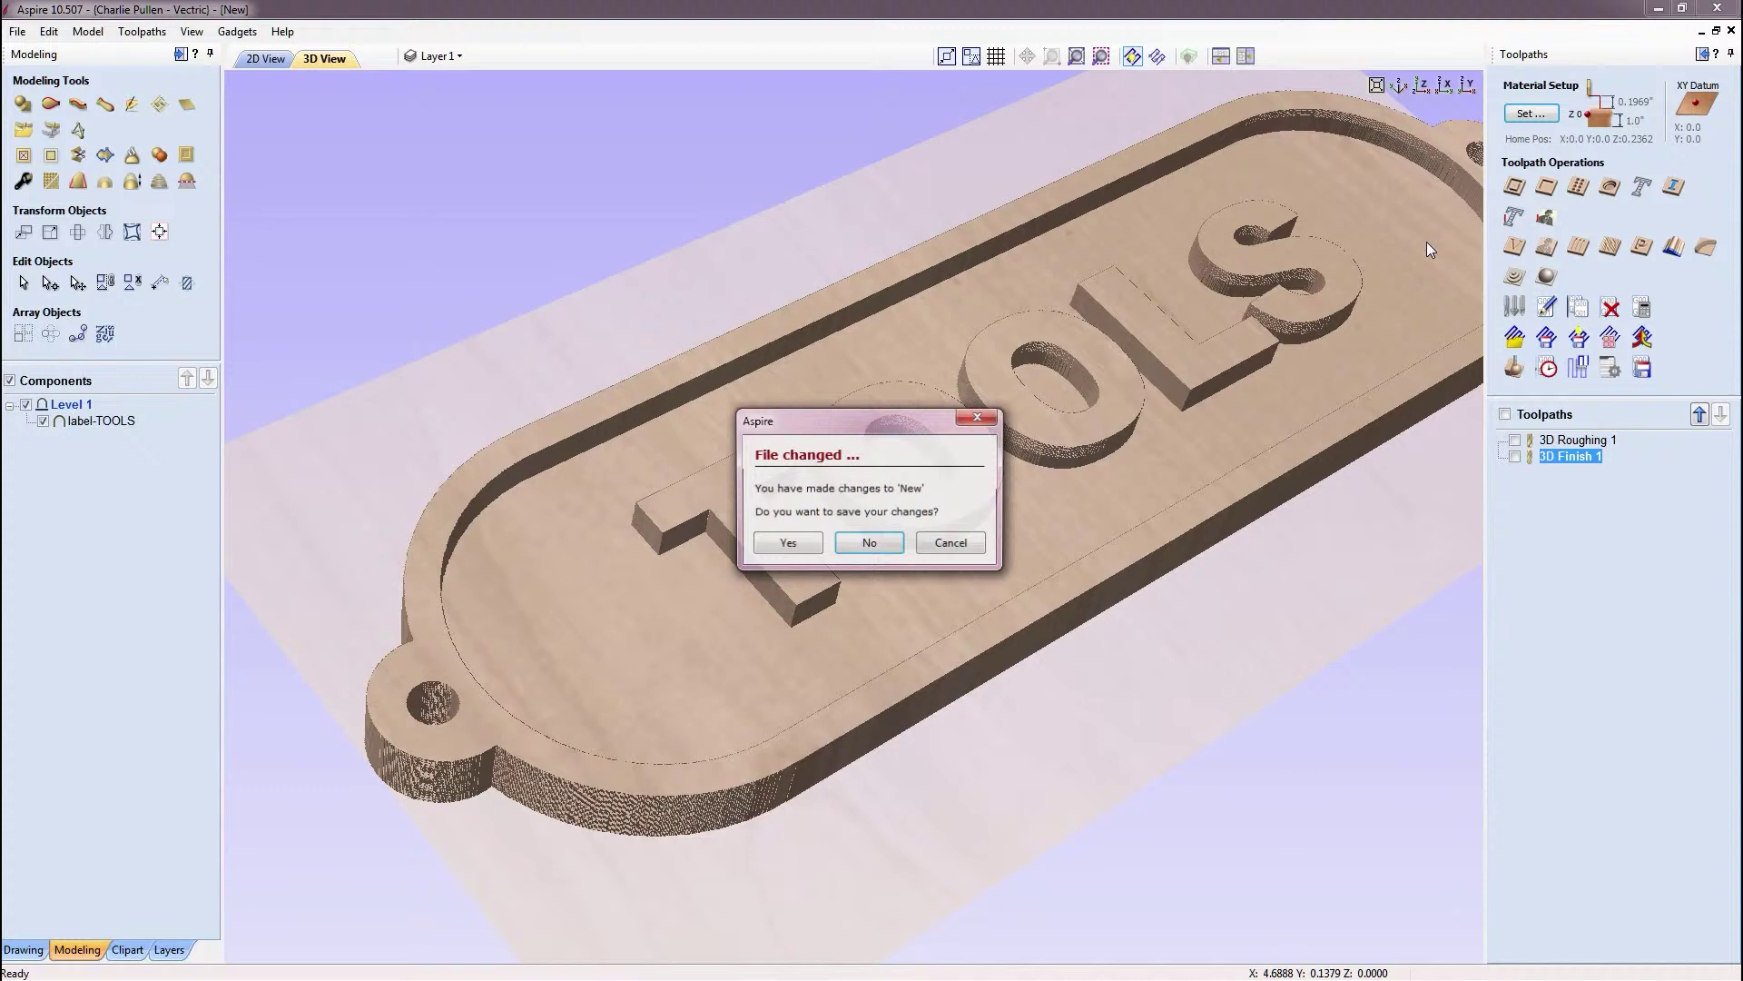
left_click(861, 541)
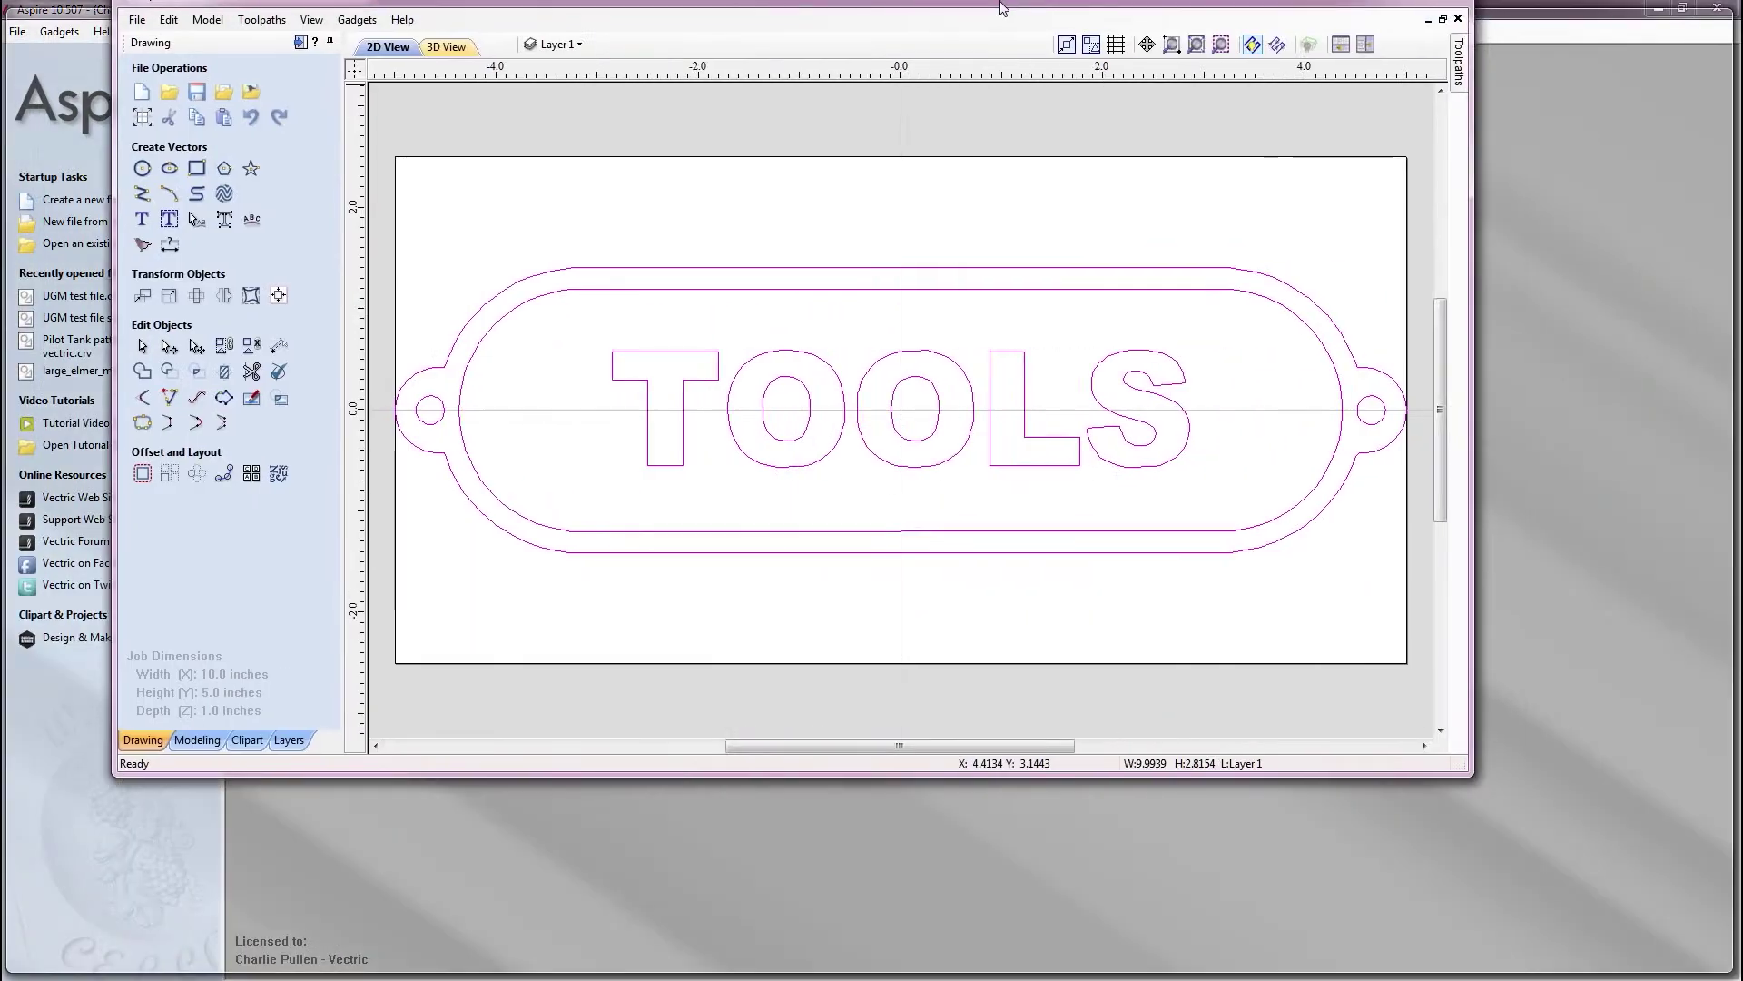
double_click(1003, 7)
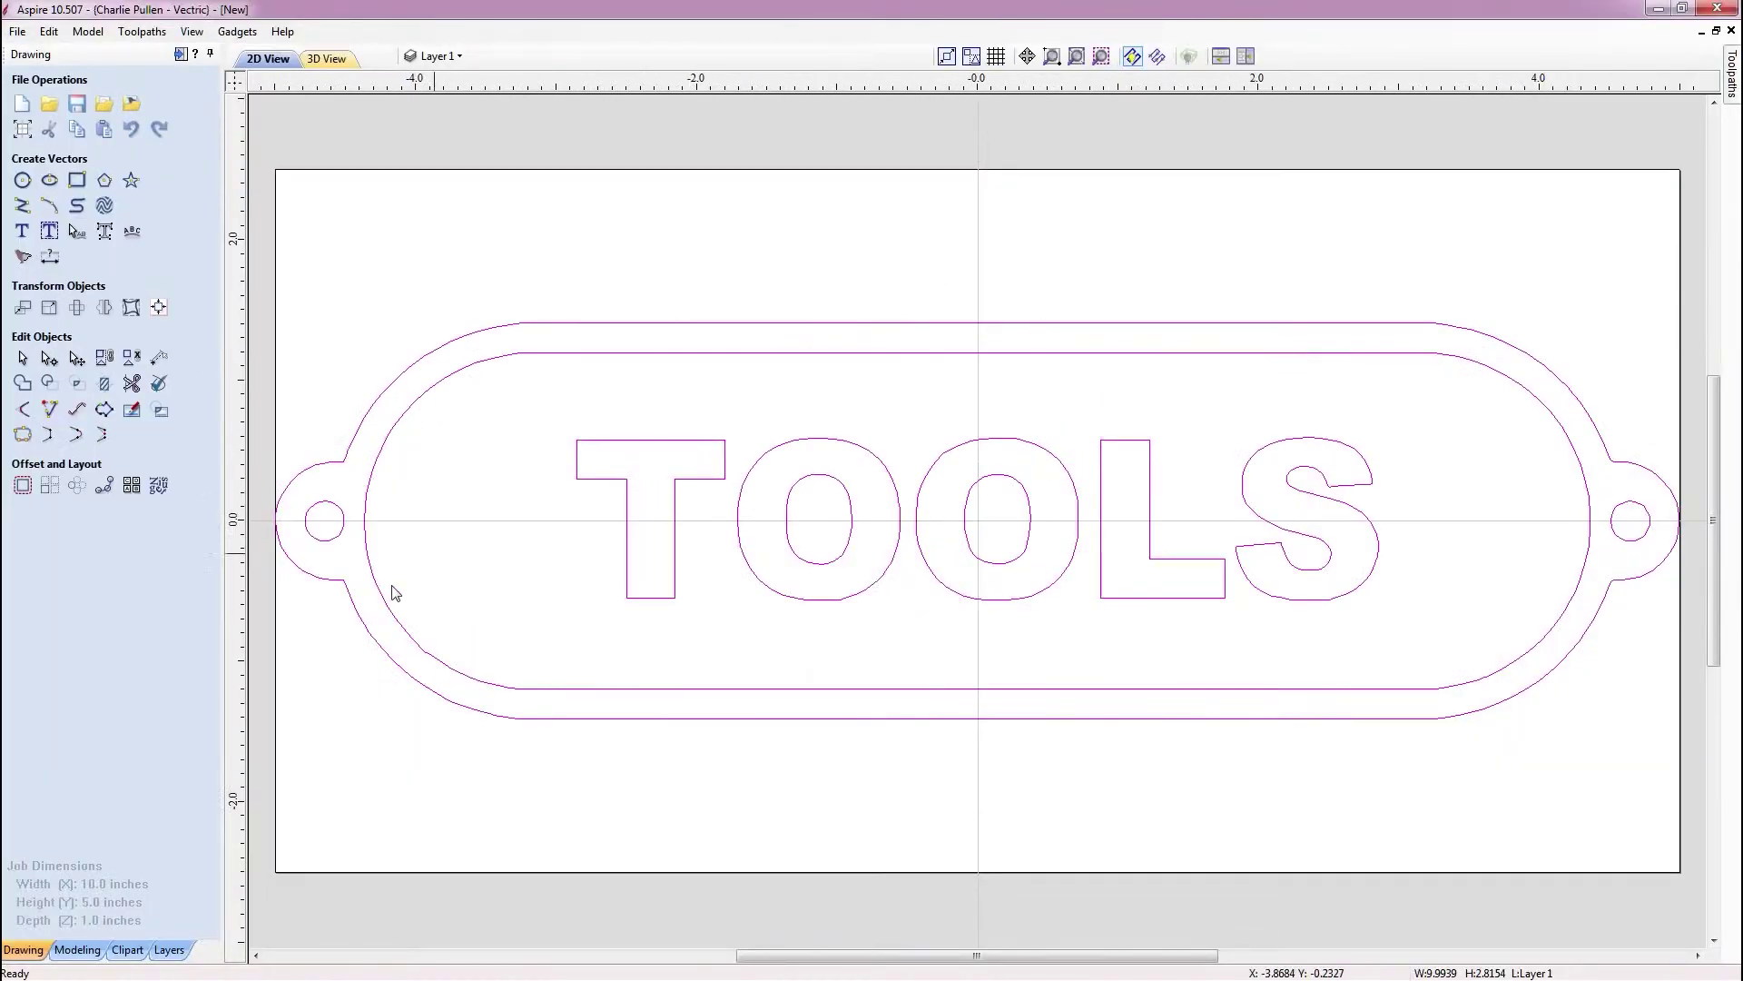
Ungroup the label's vectors back onto their original object layers and clear the selection
right_click(1228, 362)
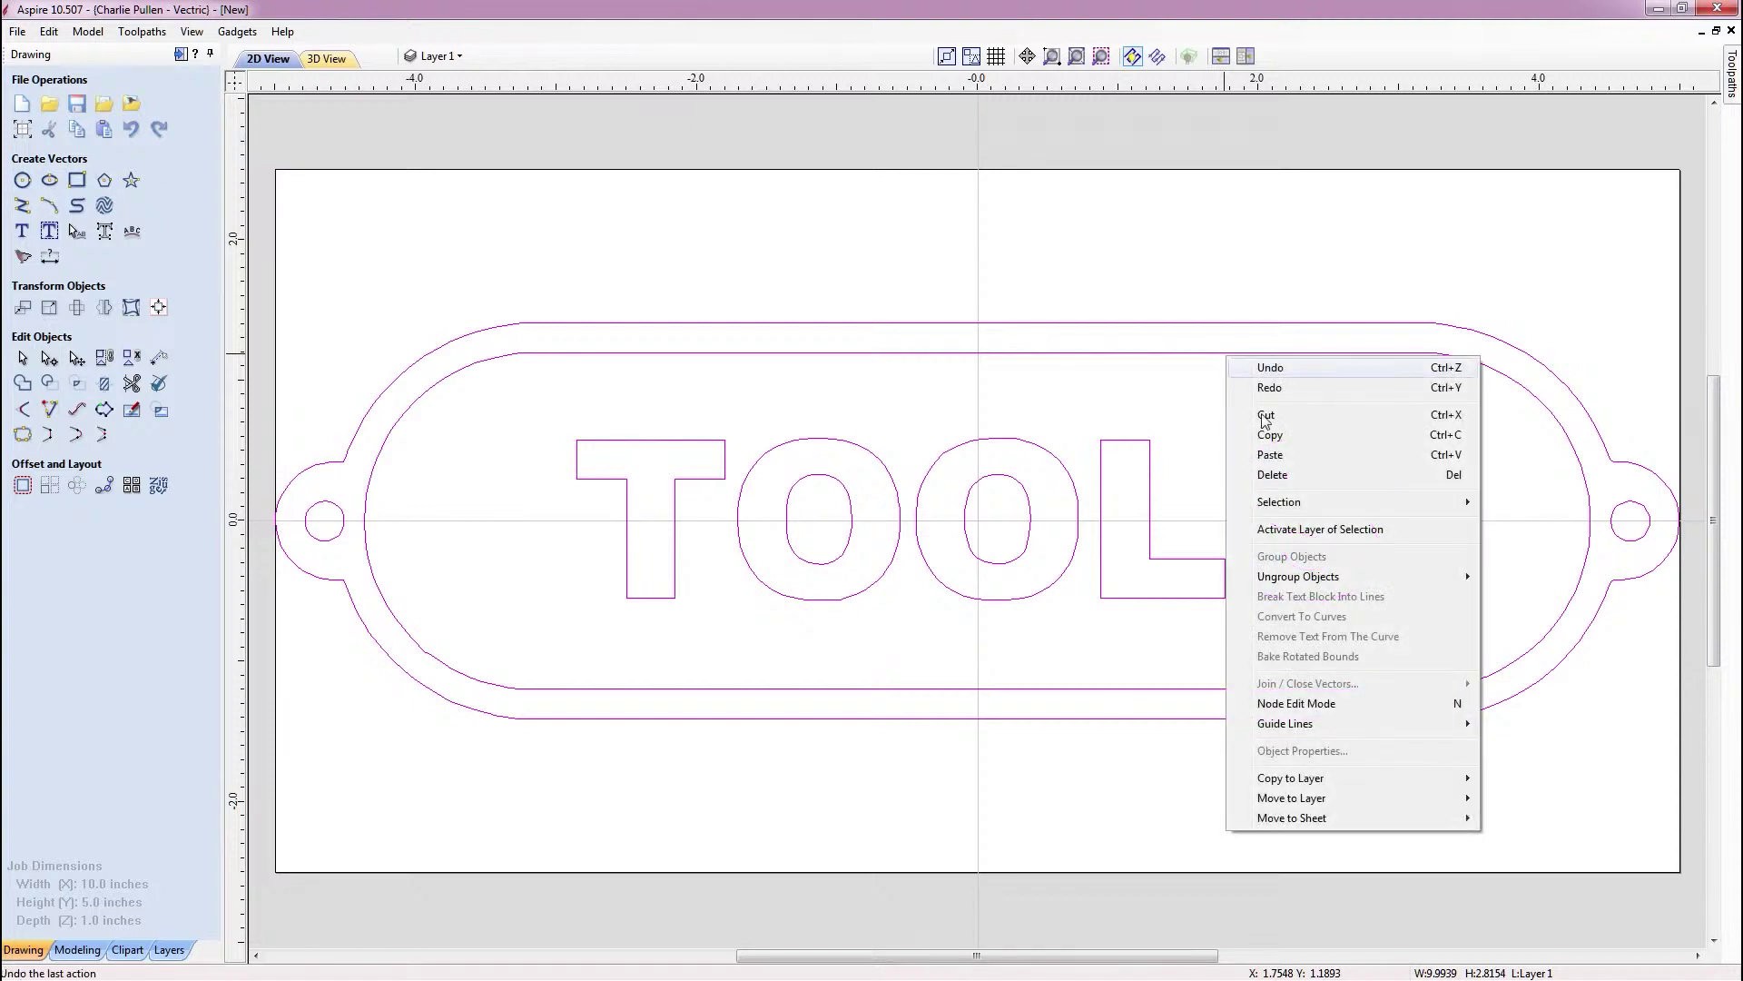
mouse_move(1399, 579)
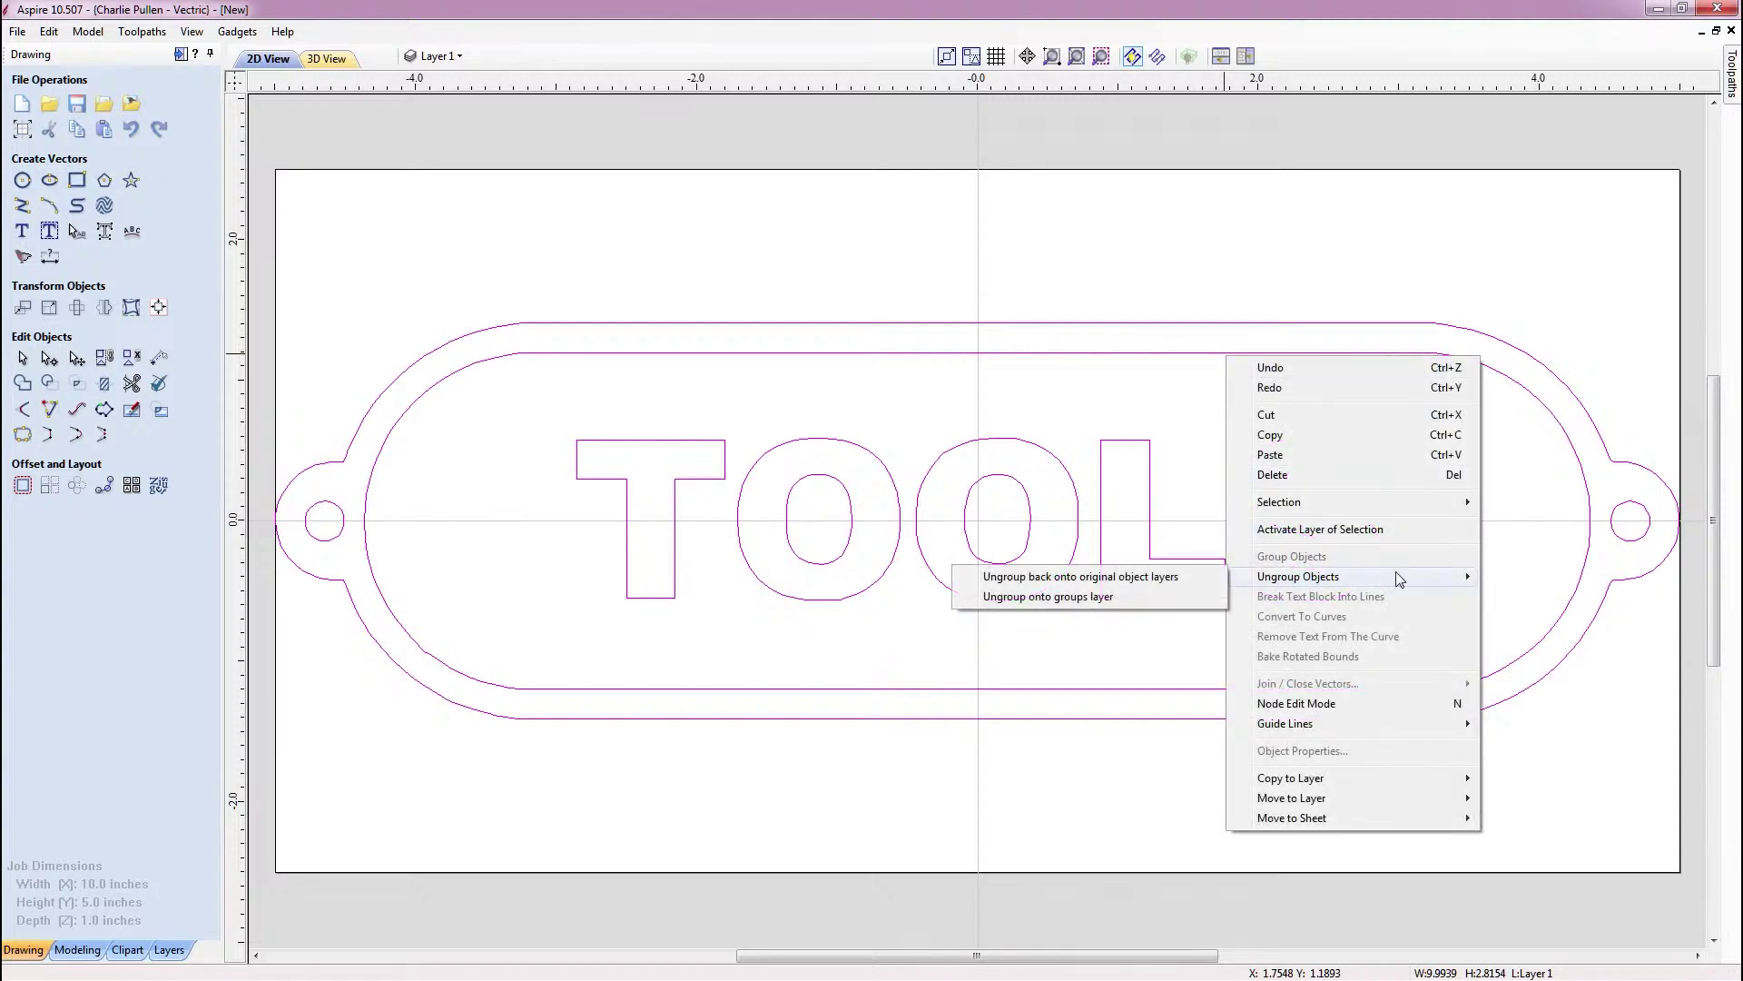
left_click(1110, 576)
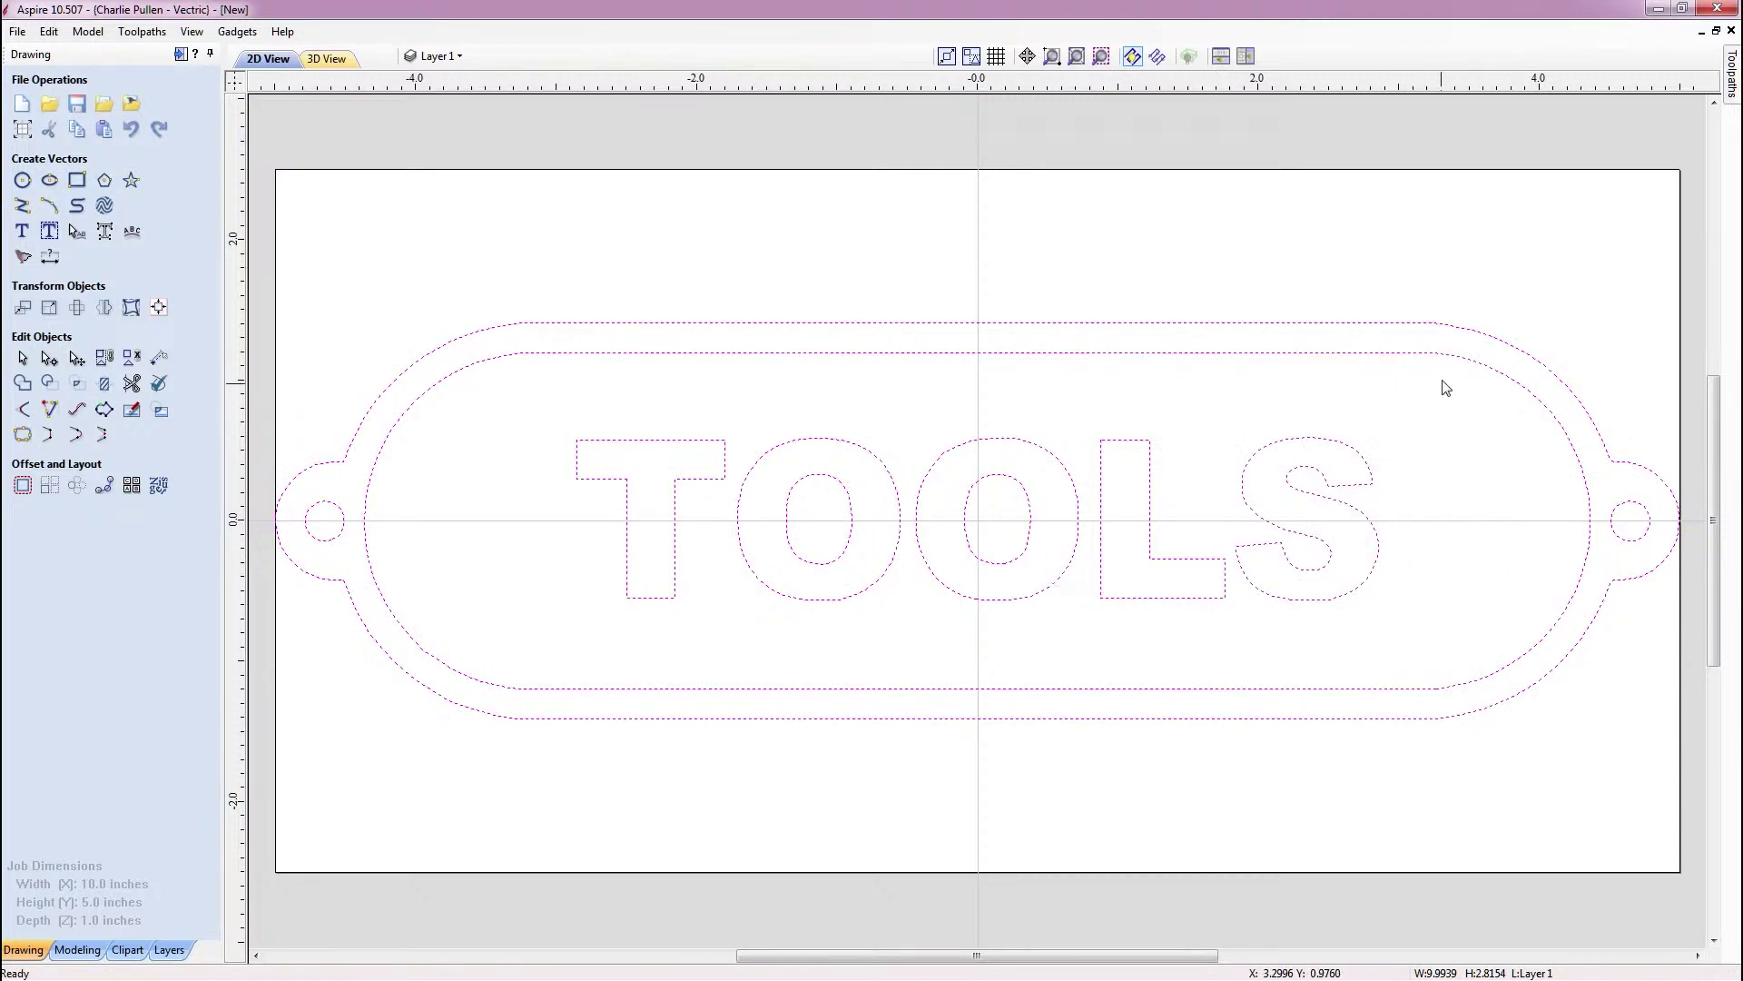
left_click(1135, 388)
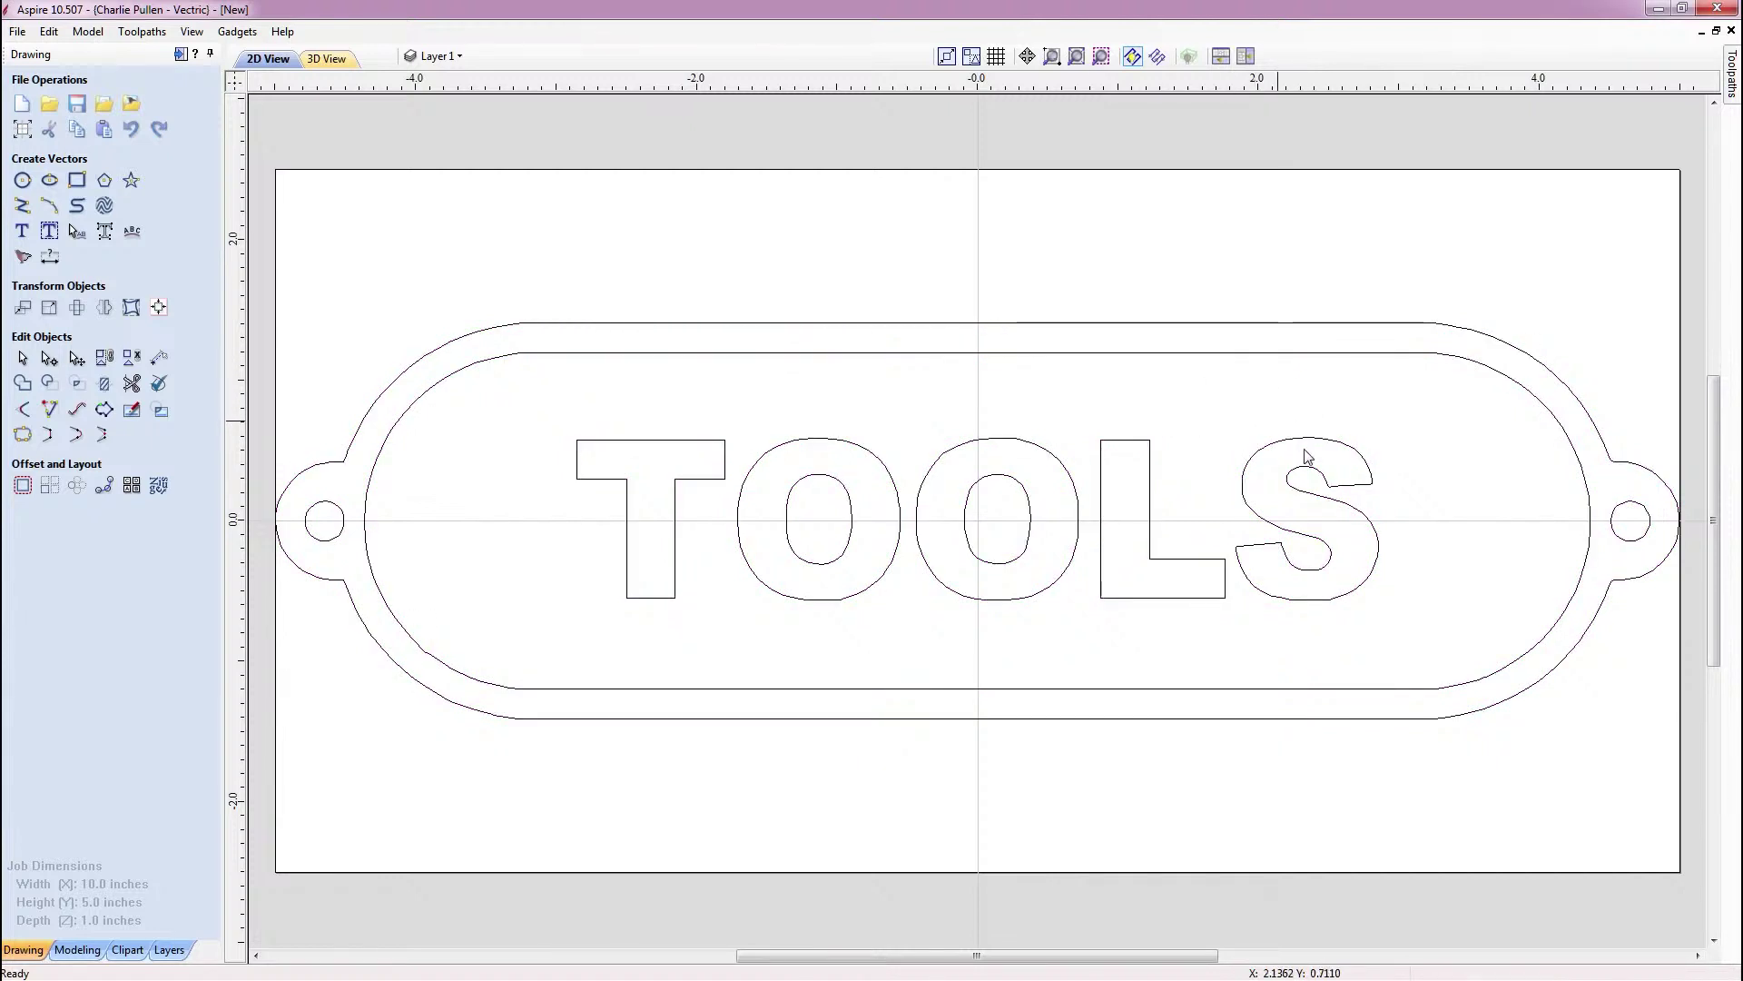
Calculate a 0.2 inch deep pocket toolpath around the letters inside the label's inner border, using 1/4" and 1/8" end mills
left_click_drag(1453, 697, 481, 355)
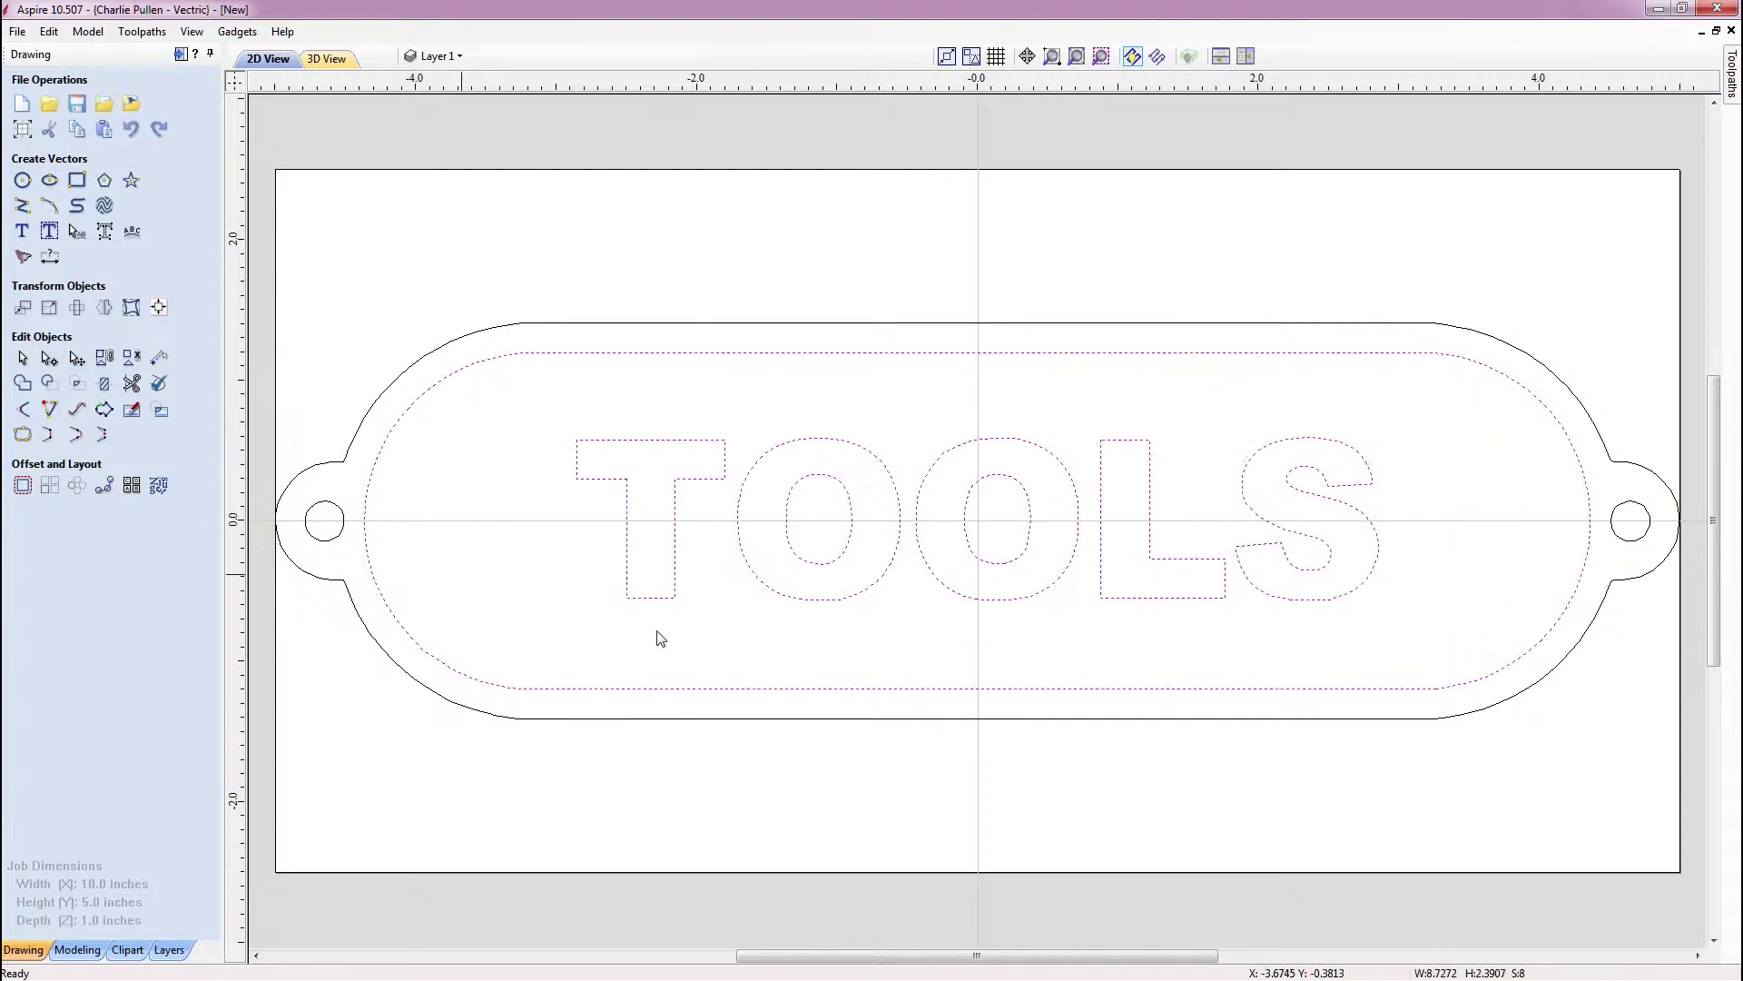
left_click(184, 56)
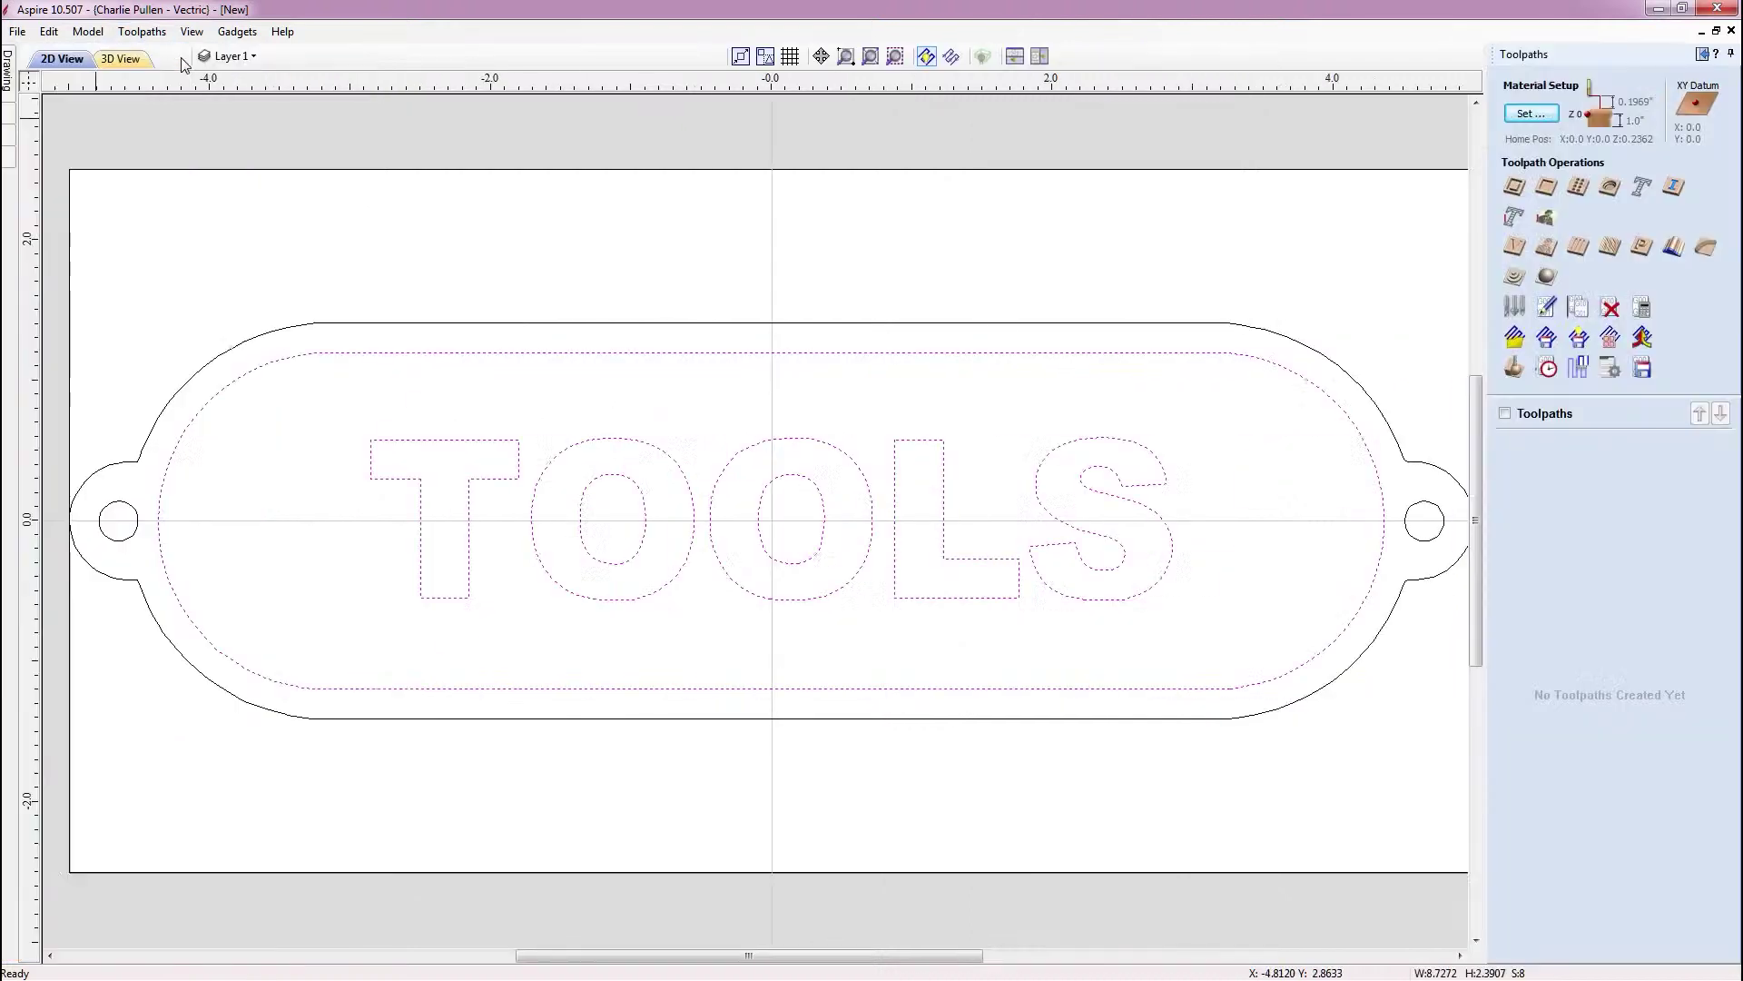
left_click(1556, 193)
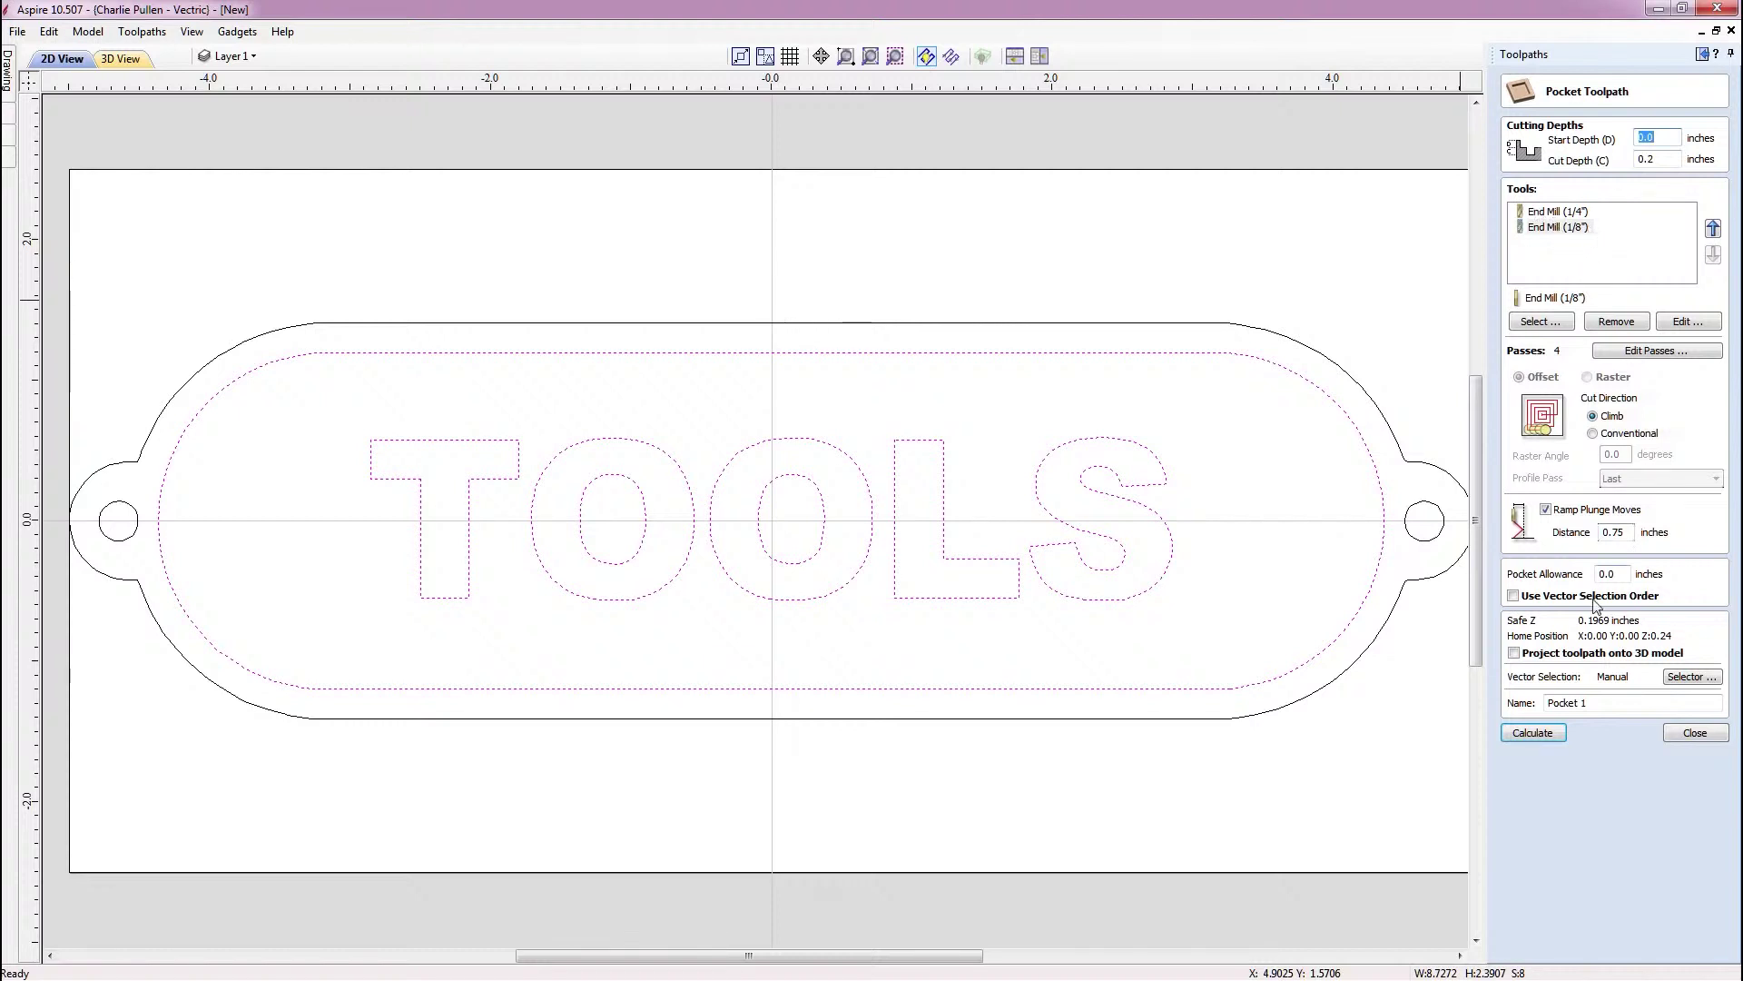
left_click(1533, 732)
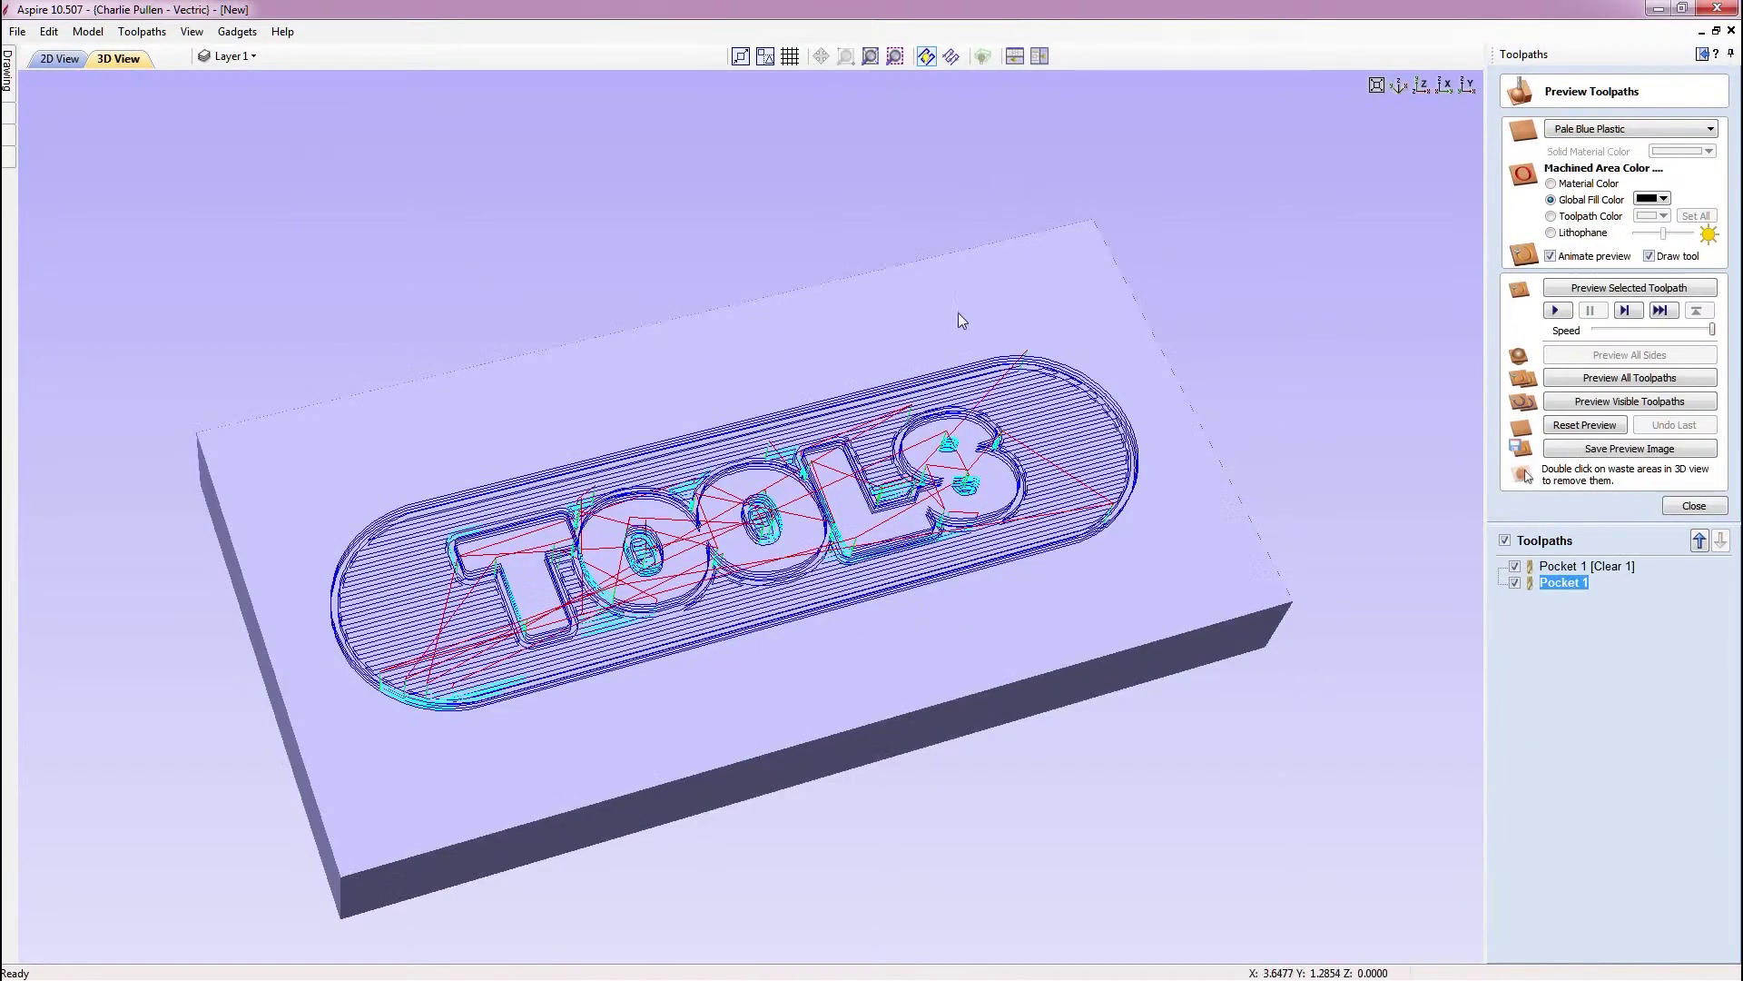
left_click_drag(961, 324, 965, 488)
left_click_drag(909, 506, 910, 511)
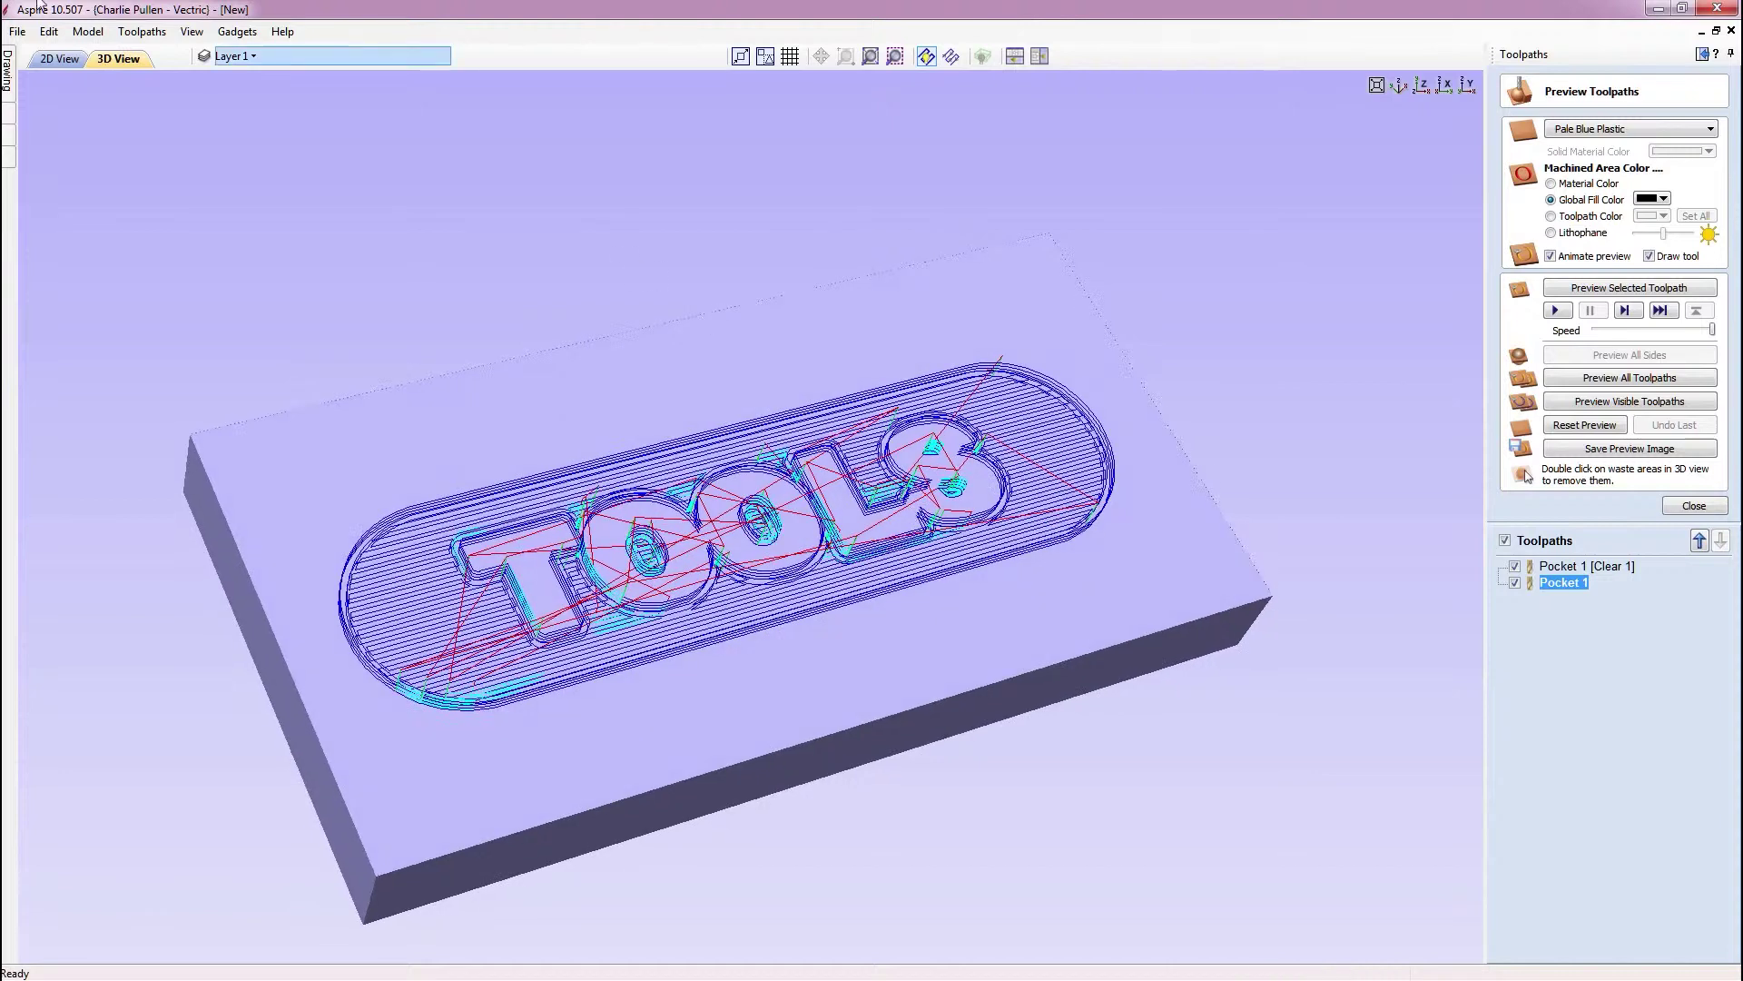
Calculate an outside profile toolpath in climb direction with the 1/4" end mill for the label's outer outline and both screw holes
left_click(67, 60)
left_click(732, 327)
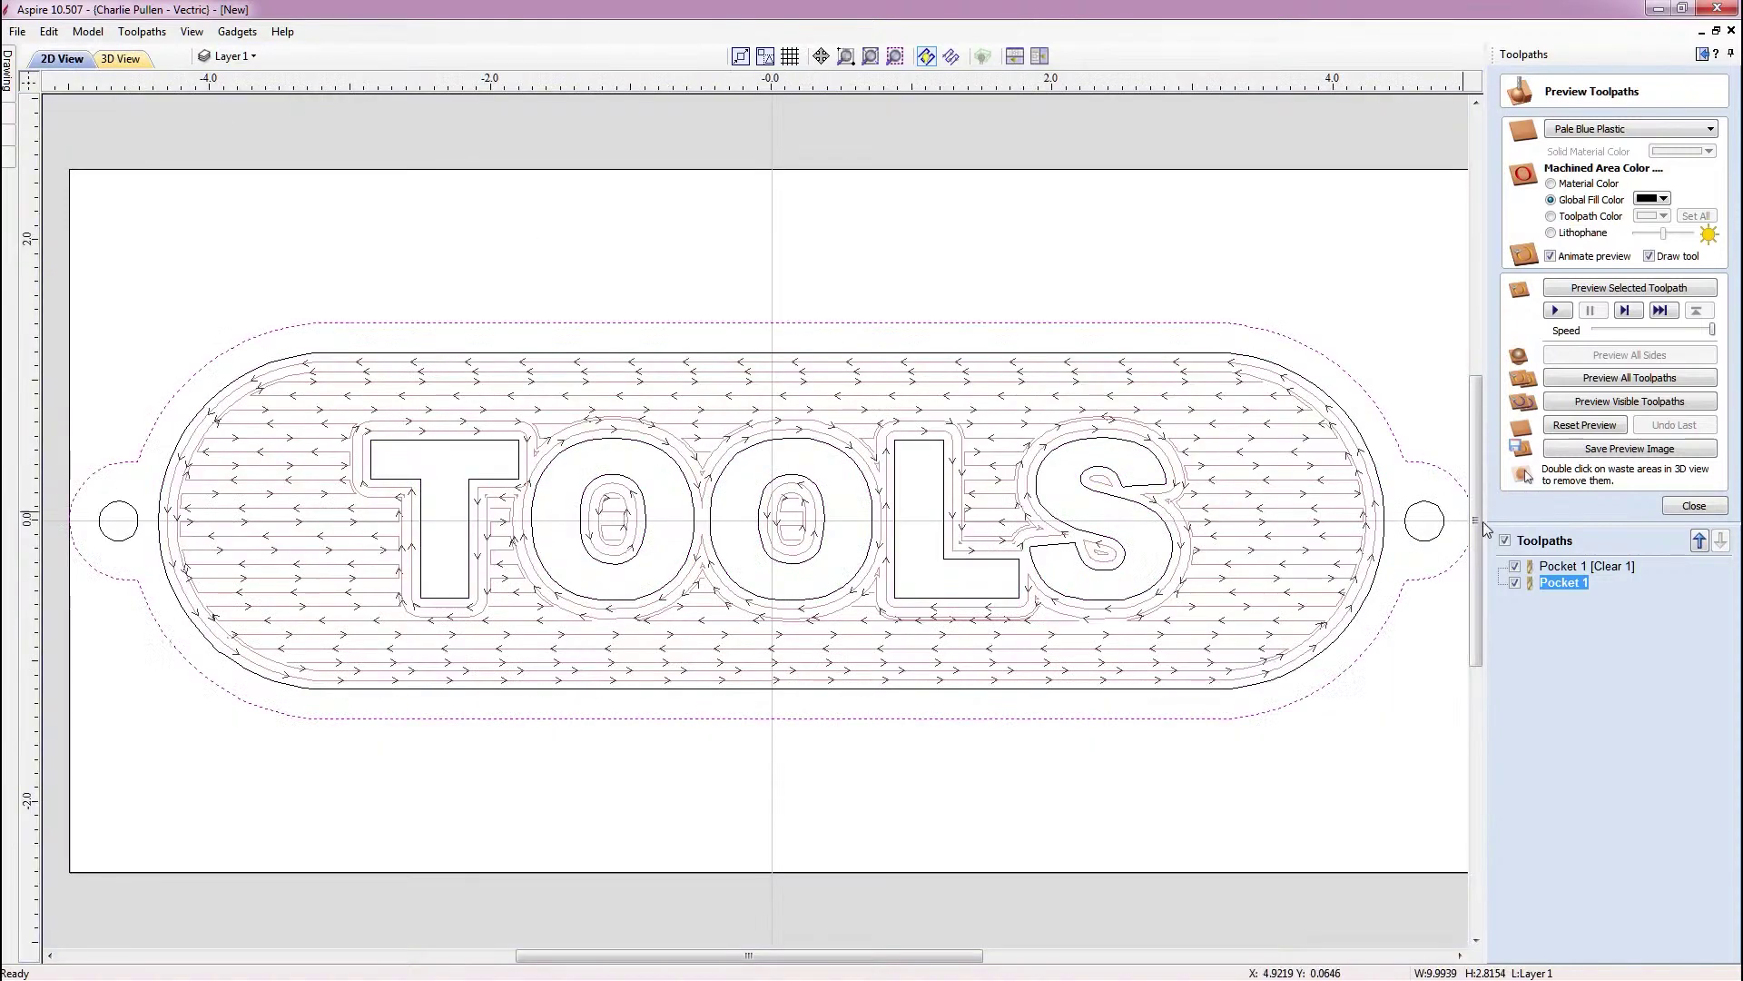
left_click(1435, 511, "shift")
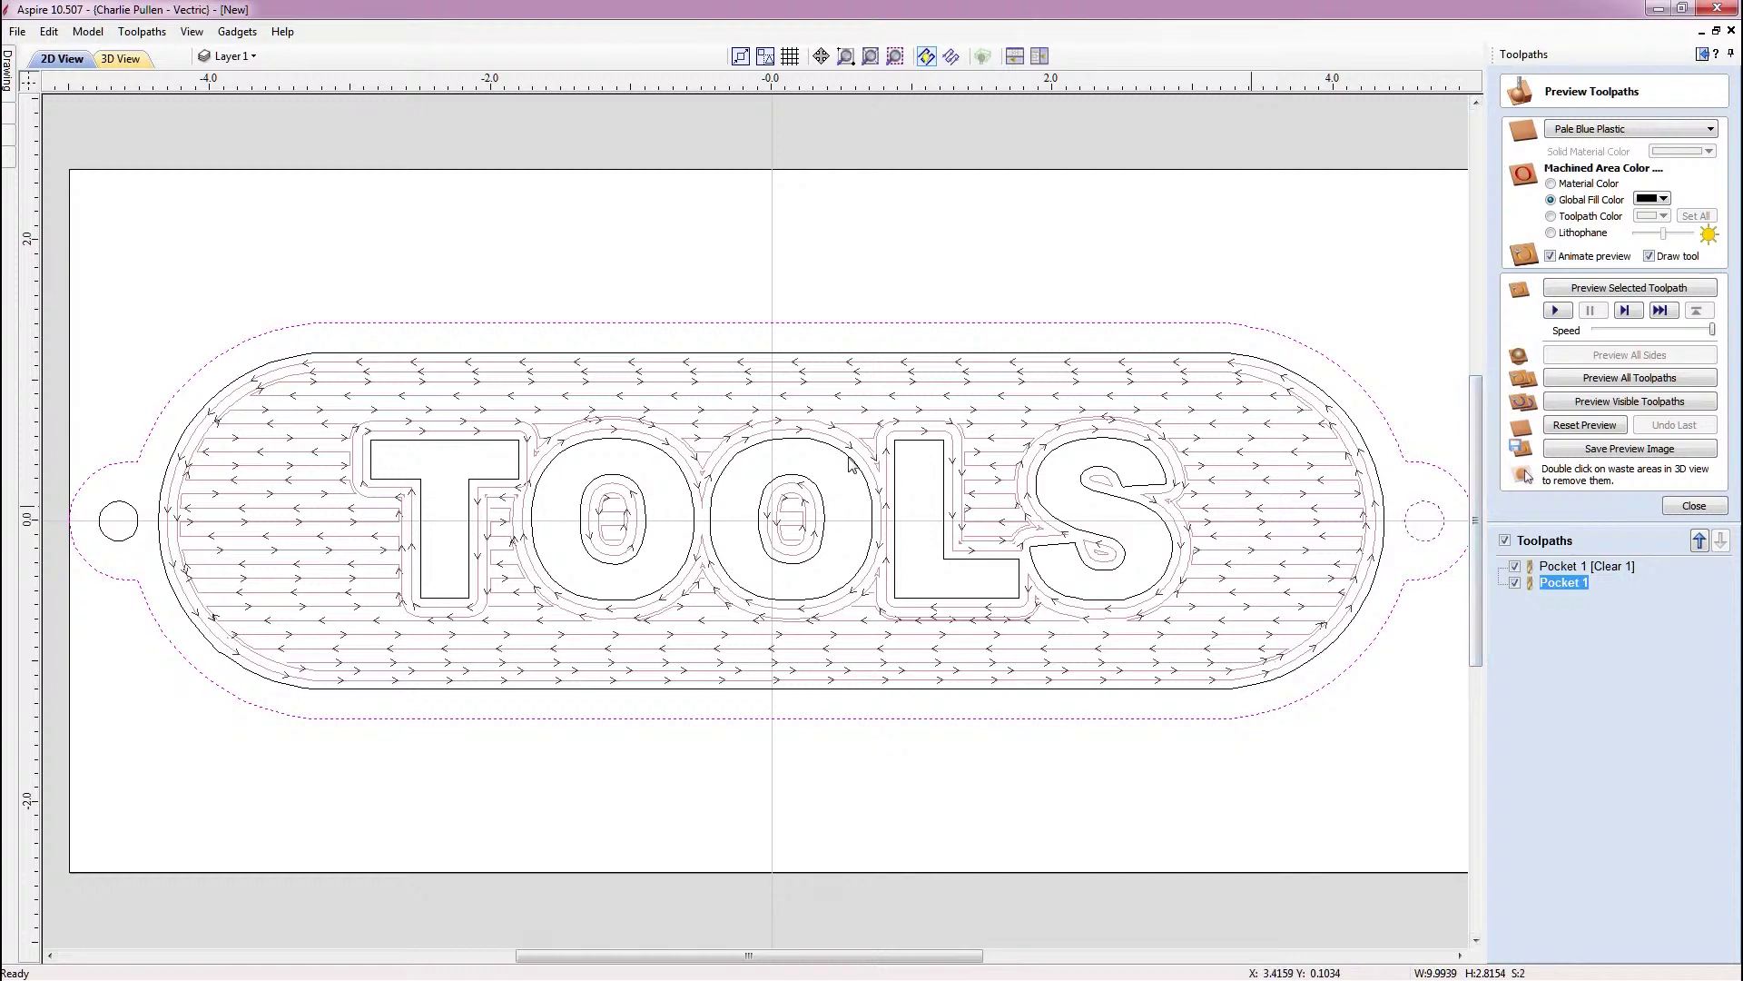
left_click(119, 507, "shift")
left_click(1694, 506)
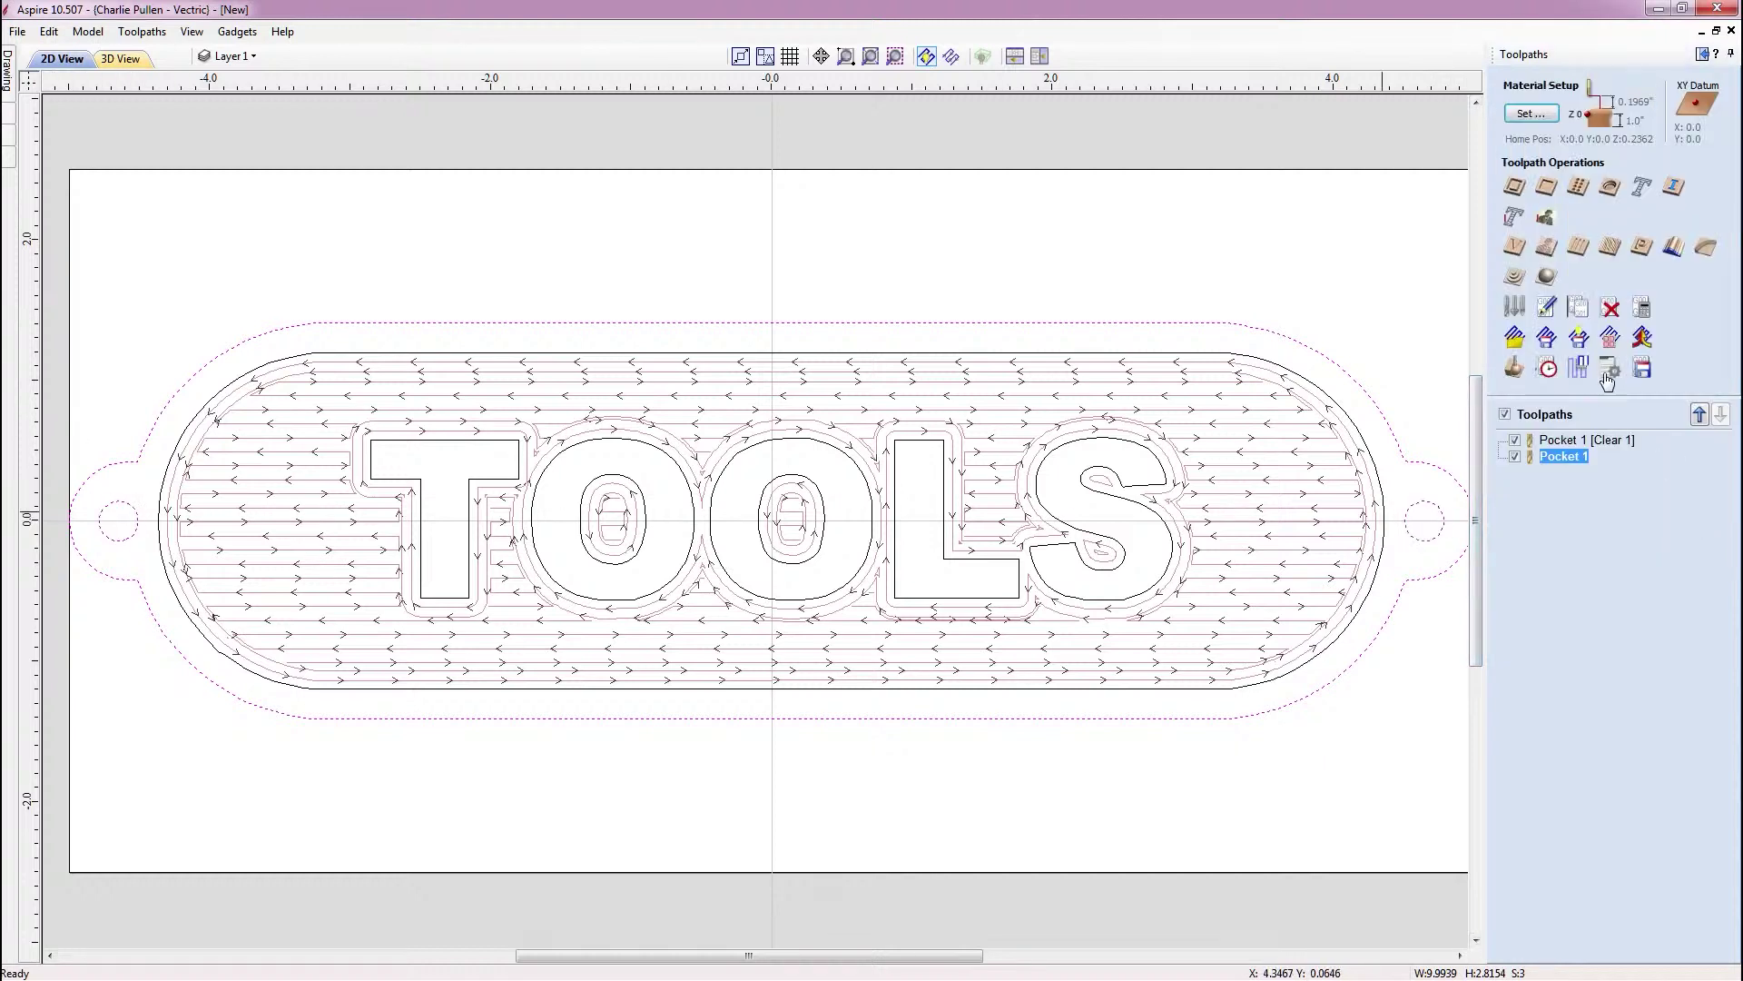
left_click(1514, 187)
key("Tab")
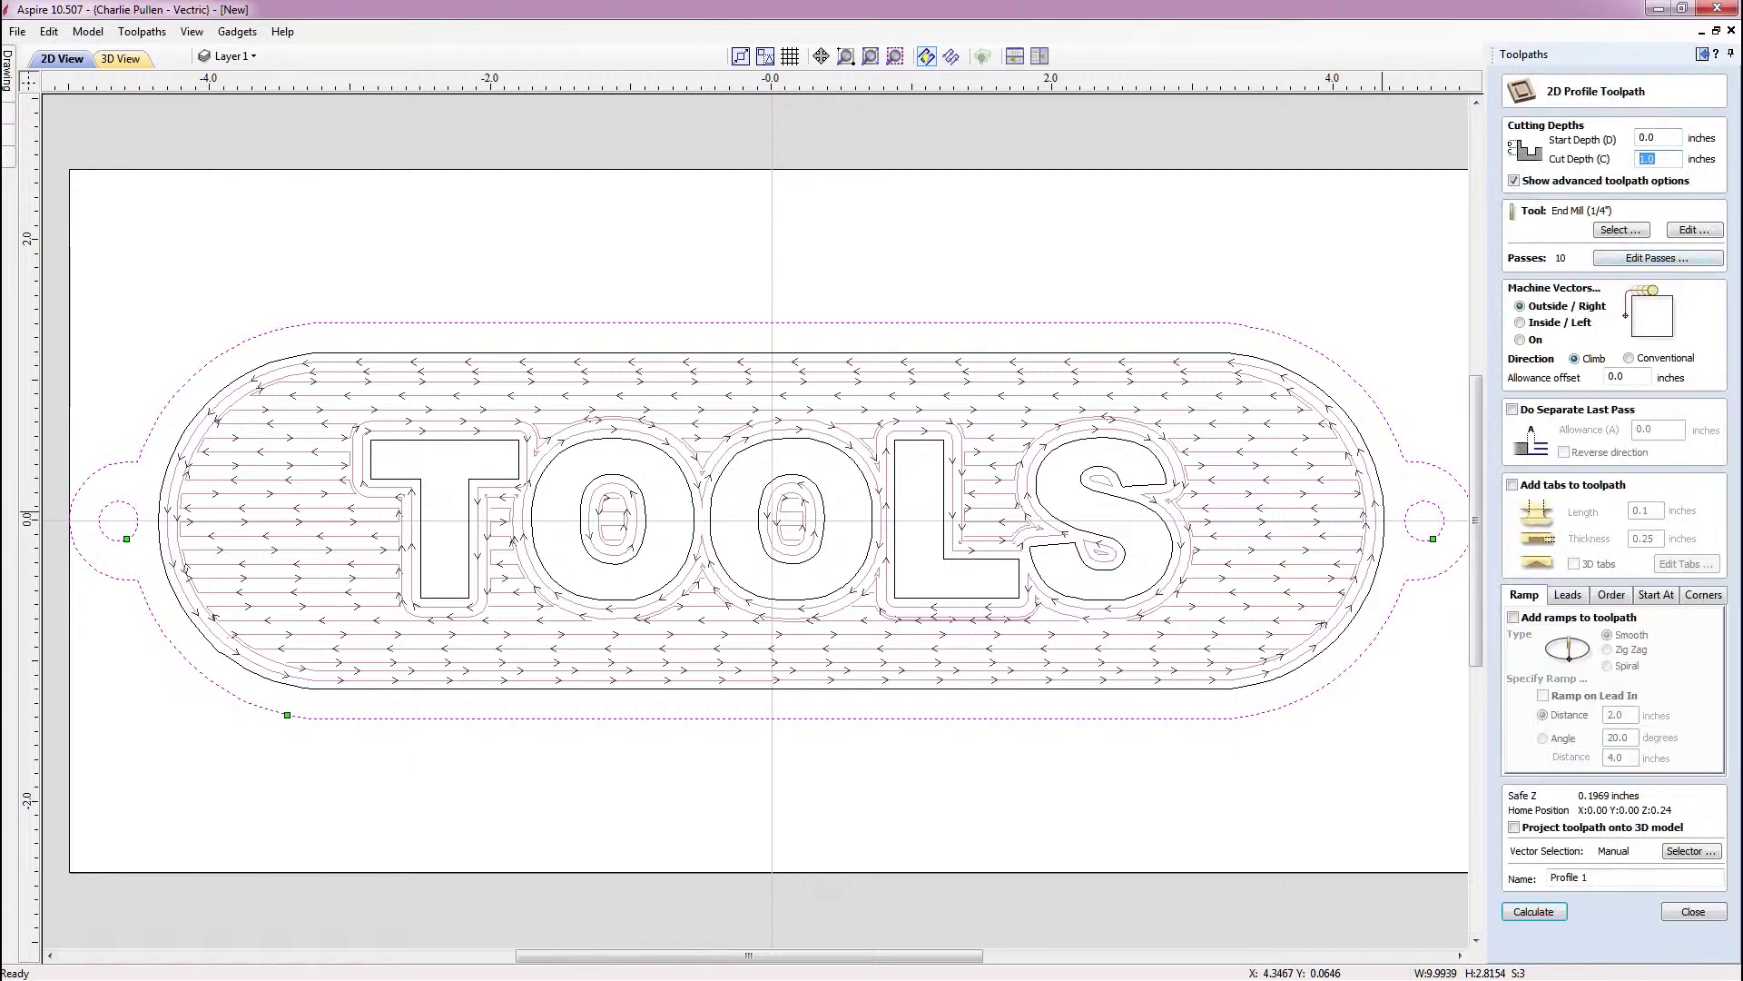
type("2")
left_click(1535, 913)
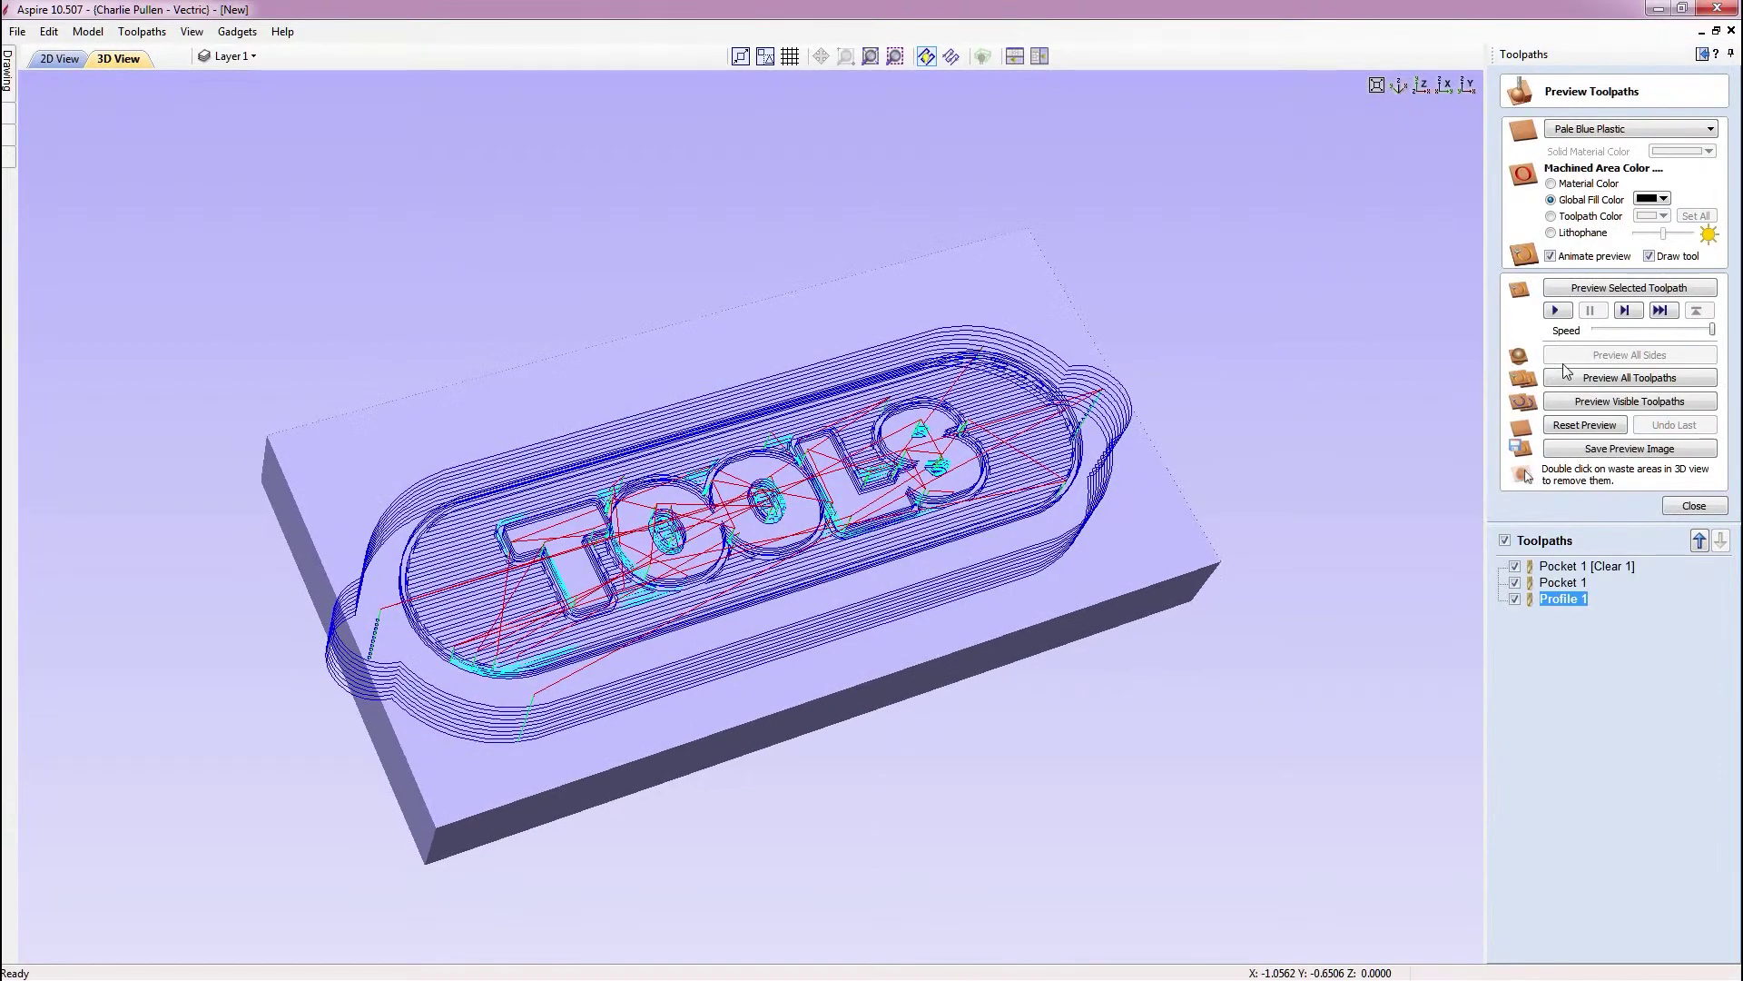
Preview all toolpaths on the block and examine the machined label from several angles
left_click(1600, 380)
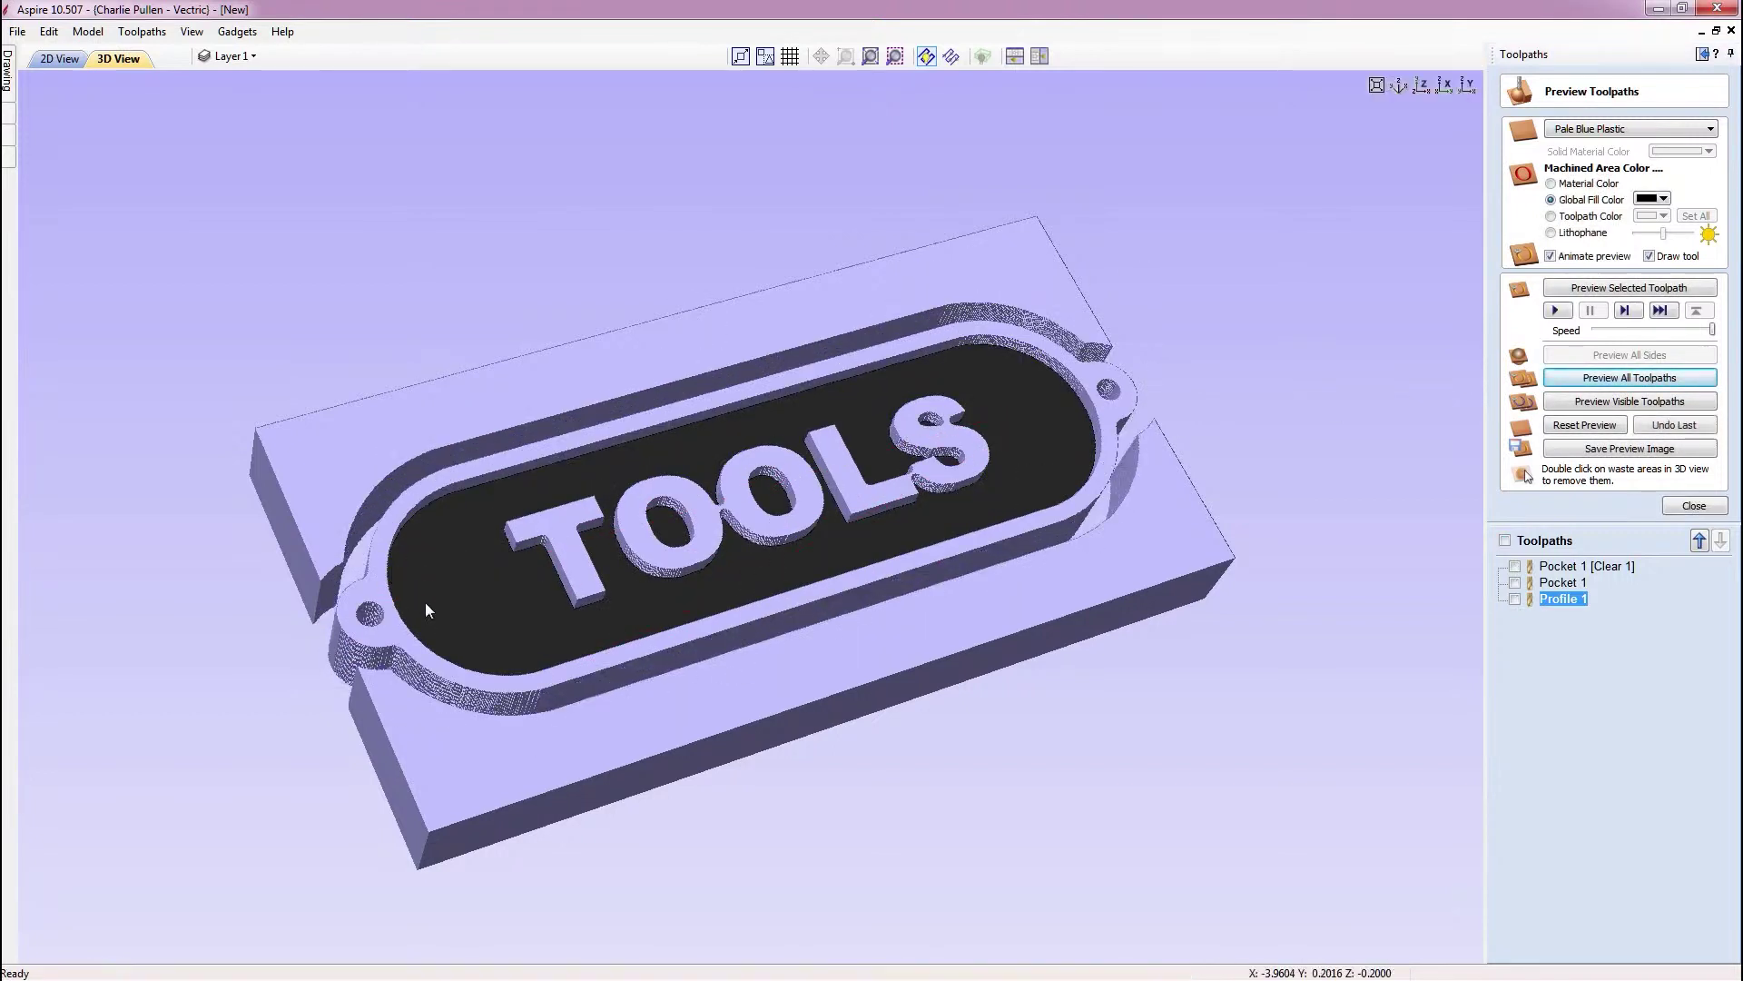
left_click_drag(572, 494, 456, 532)
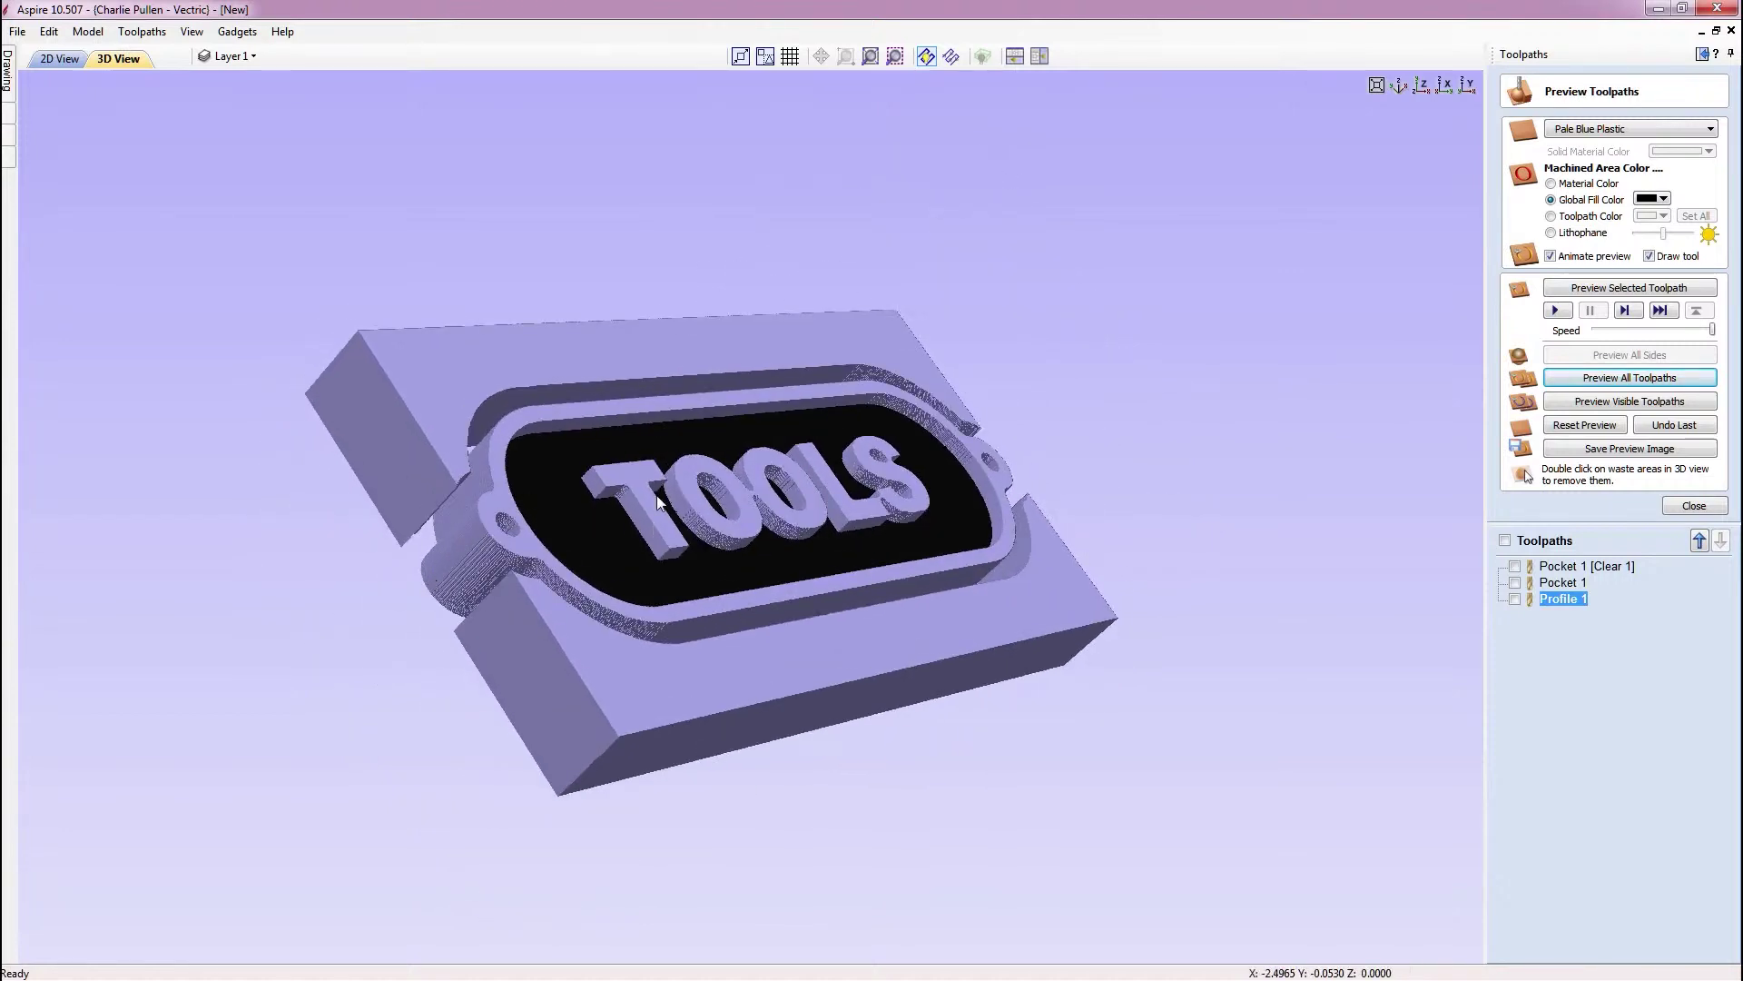
left_click_drag(657, 493, 1053, 441)
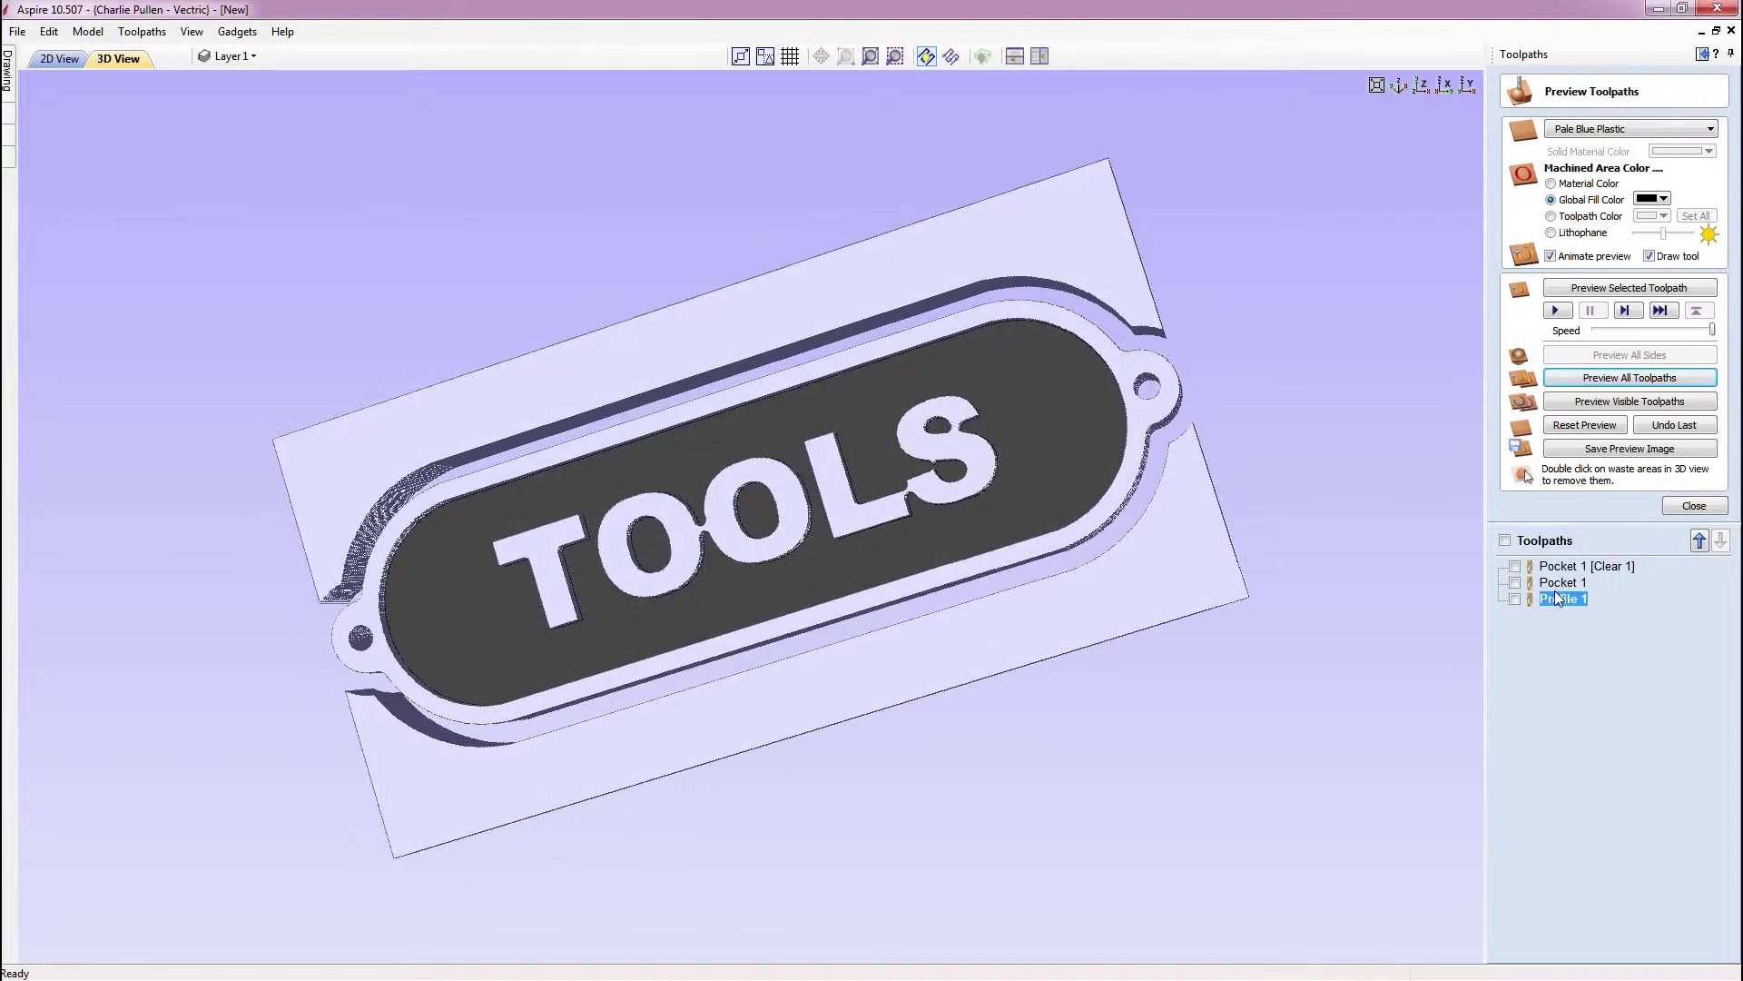
mouse_move(1558, 598)
left_click_drag(562, 513, 1408, 519)
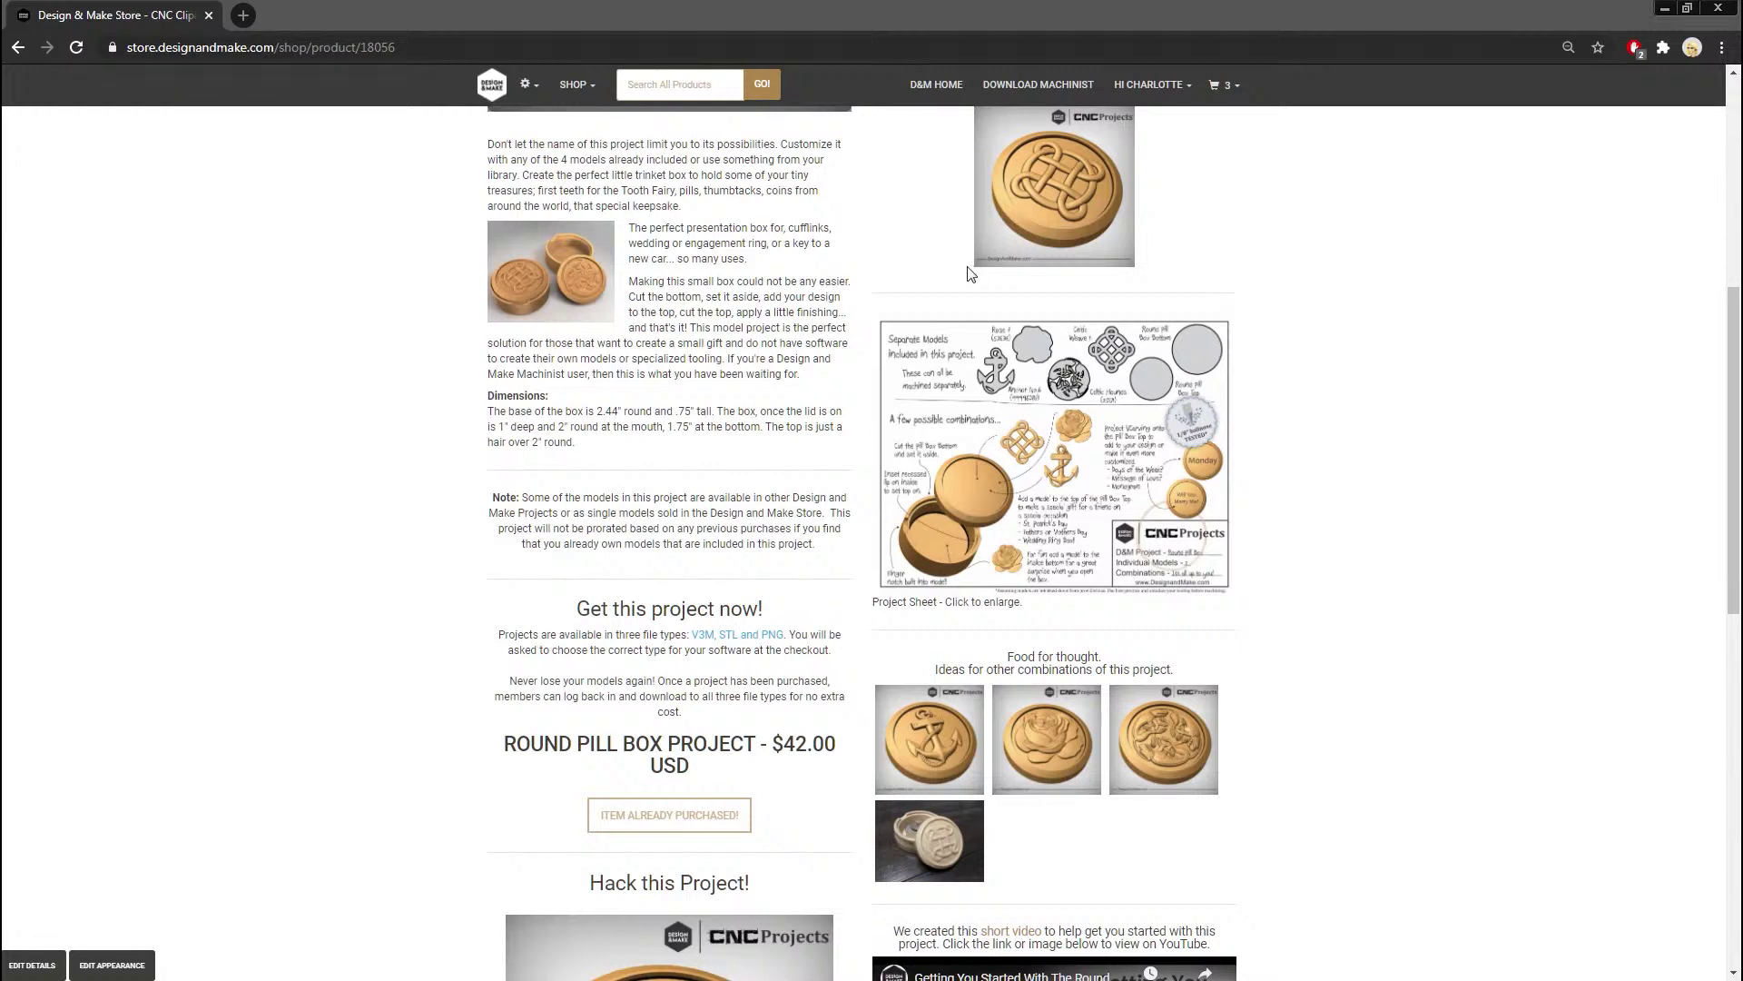
View the assembled layout image on the Round Pill Box project page up close, and switch back to Aspire
left_click(1070, 186)
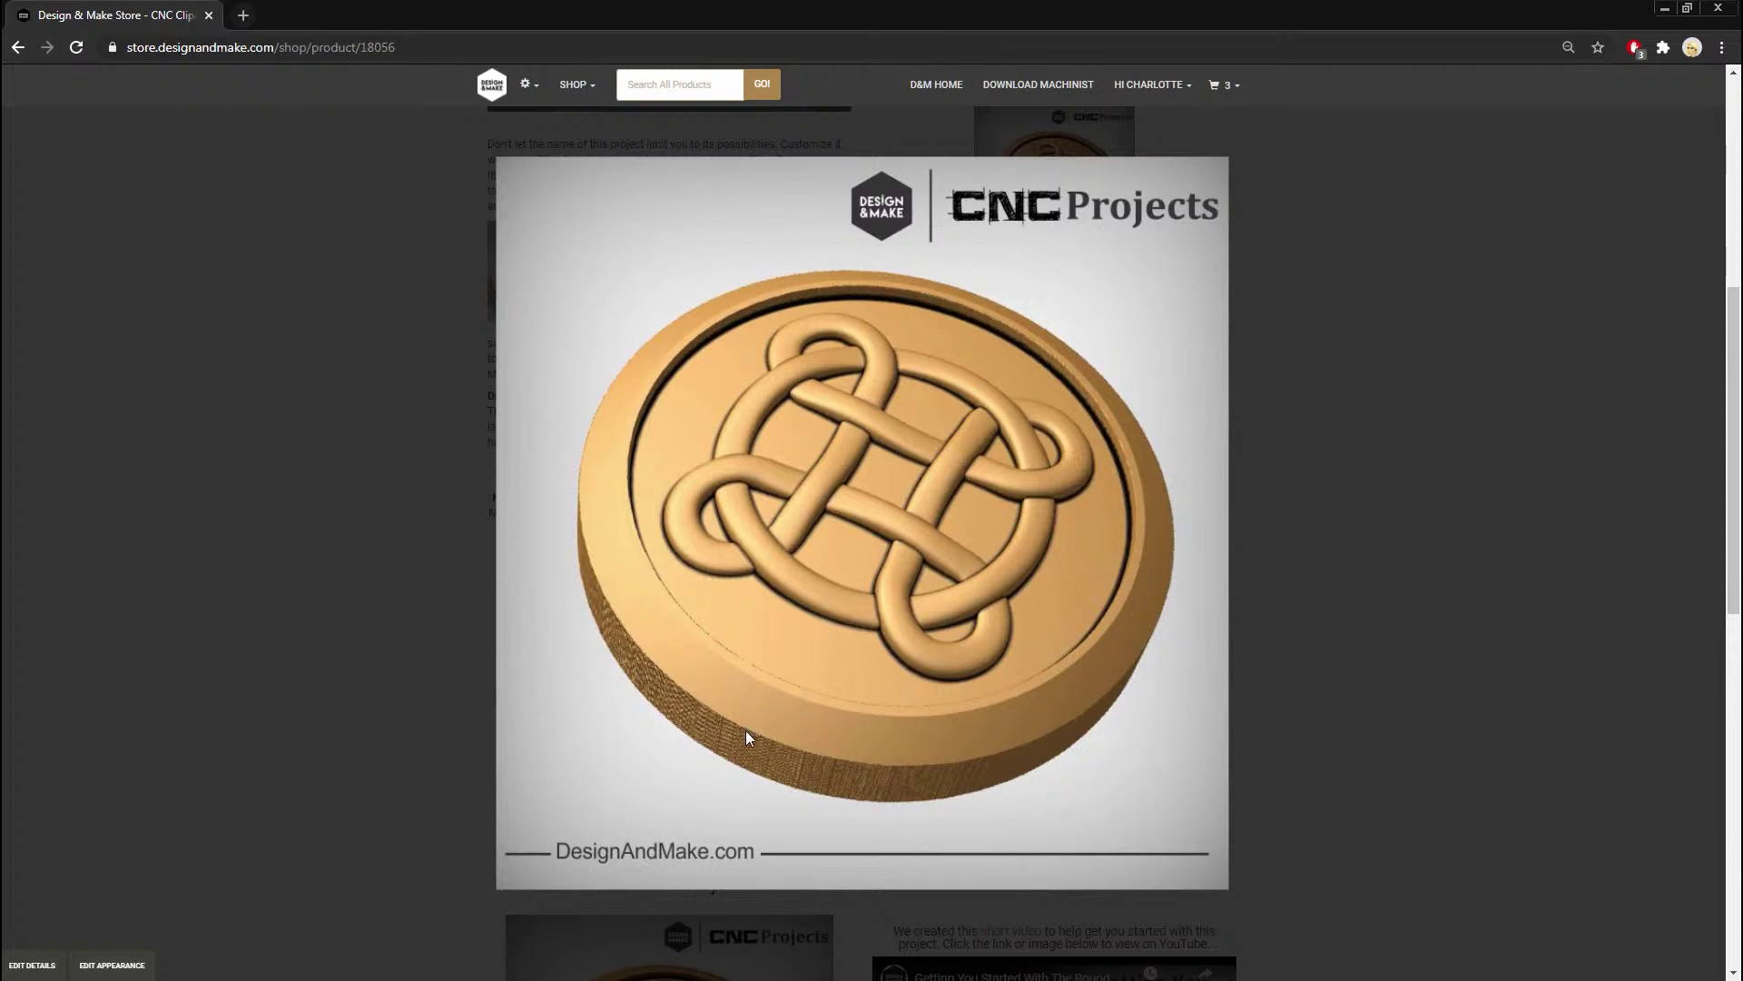
left_click(1013, 756)
scroll(1249, 419, "down", 3)
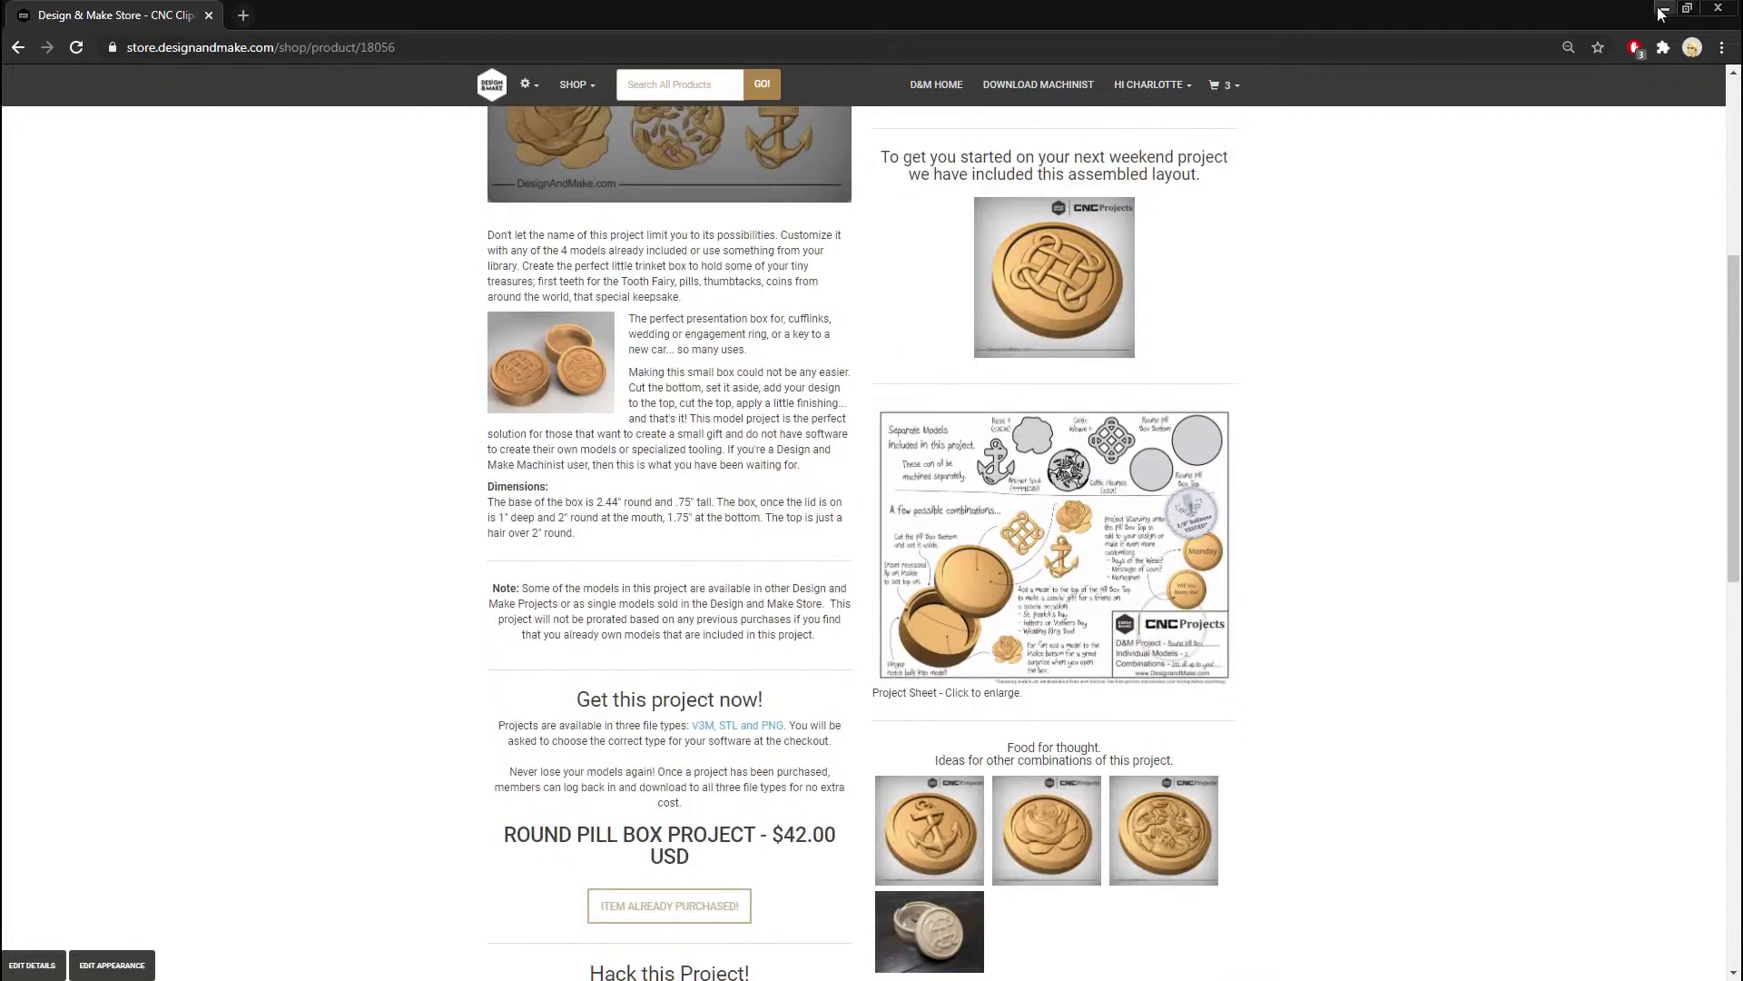
left_click(1665, 8)
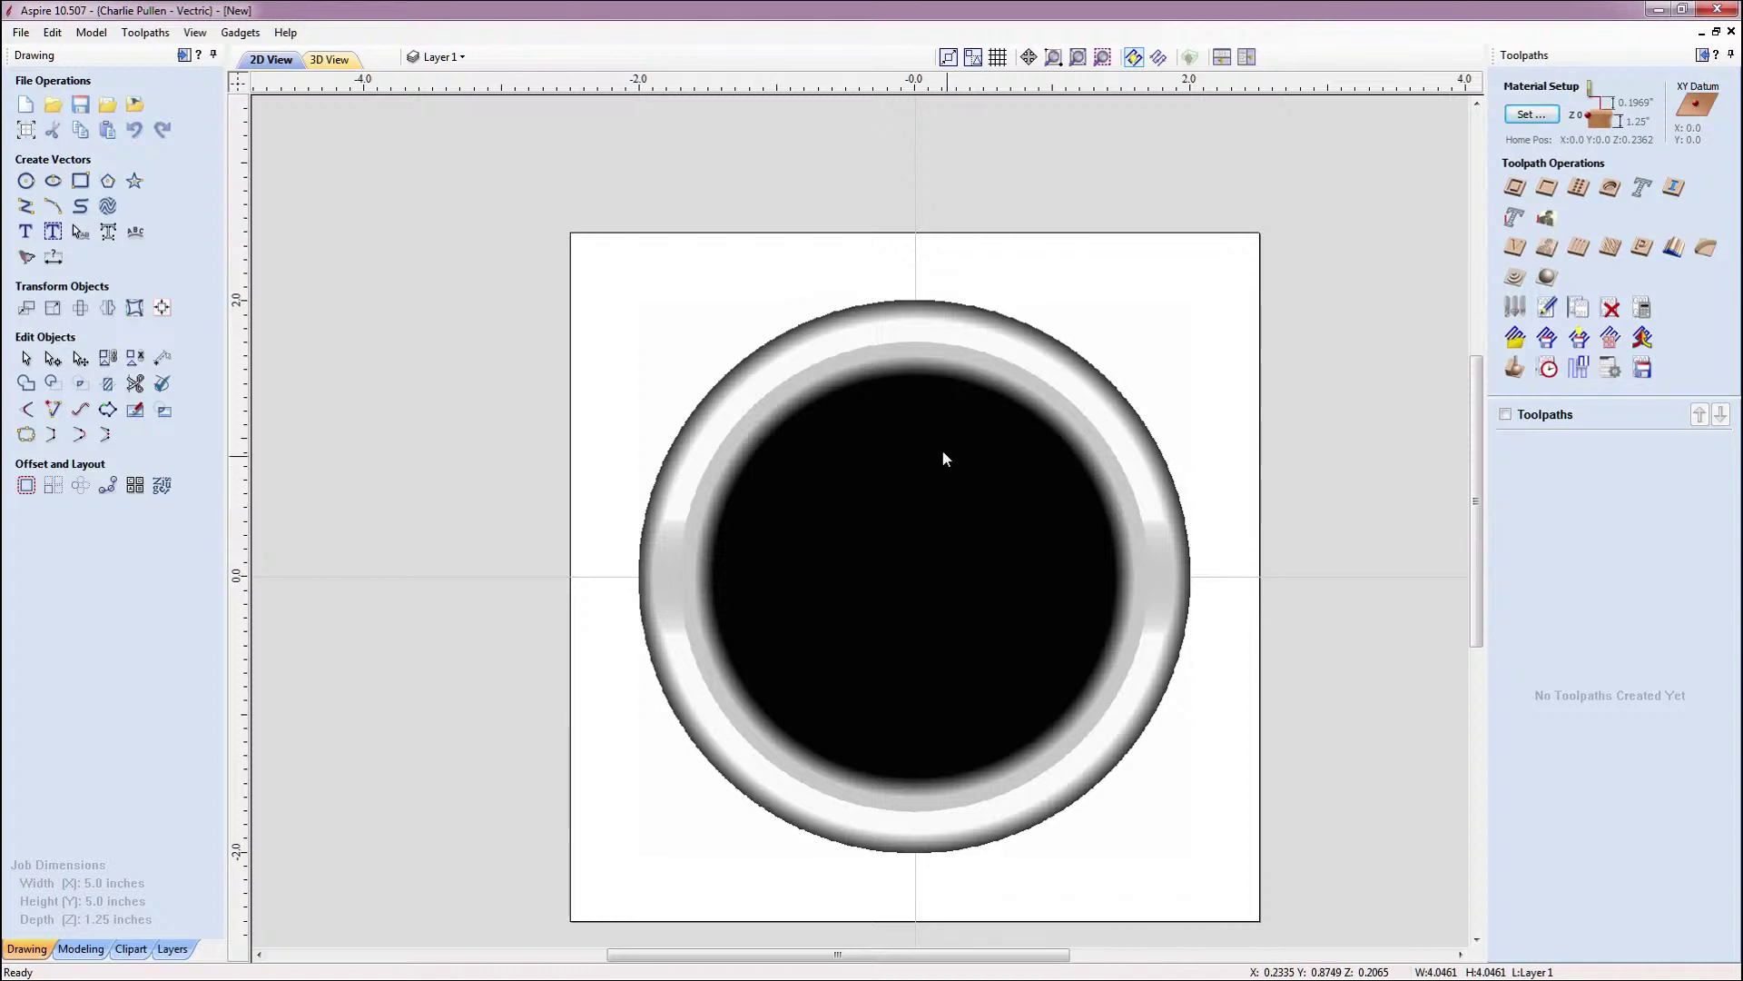
Examine the round pill box bottom model in 3D from several angles
left_click(329, 63)
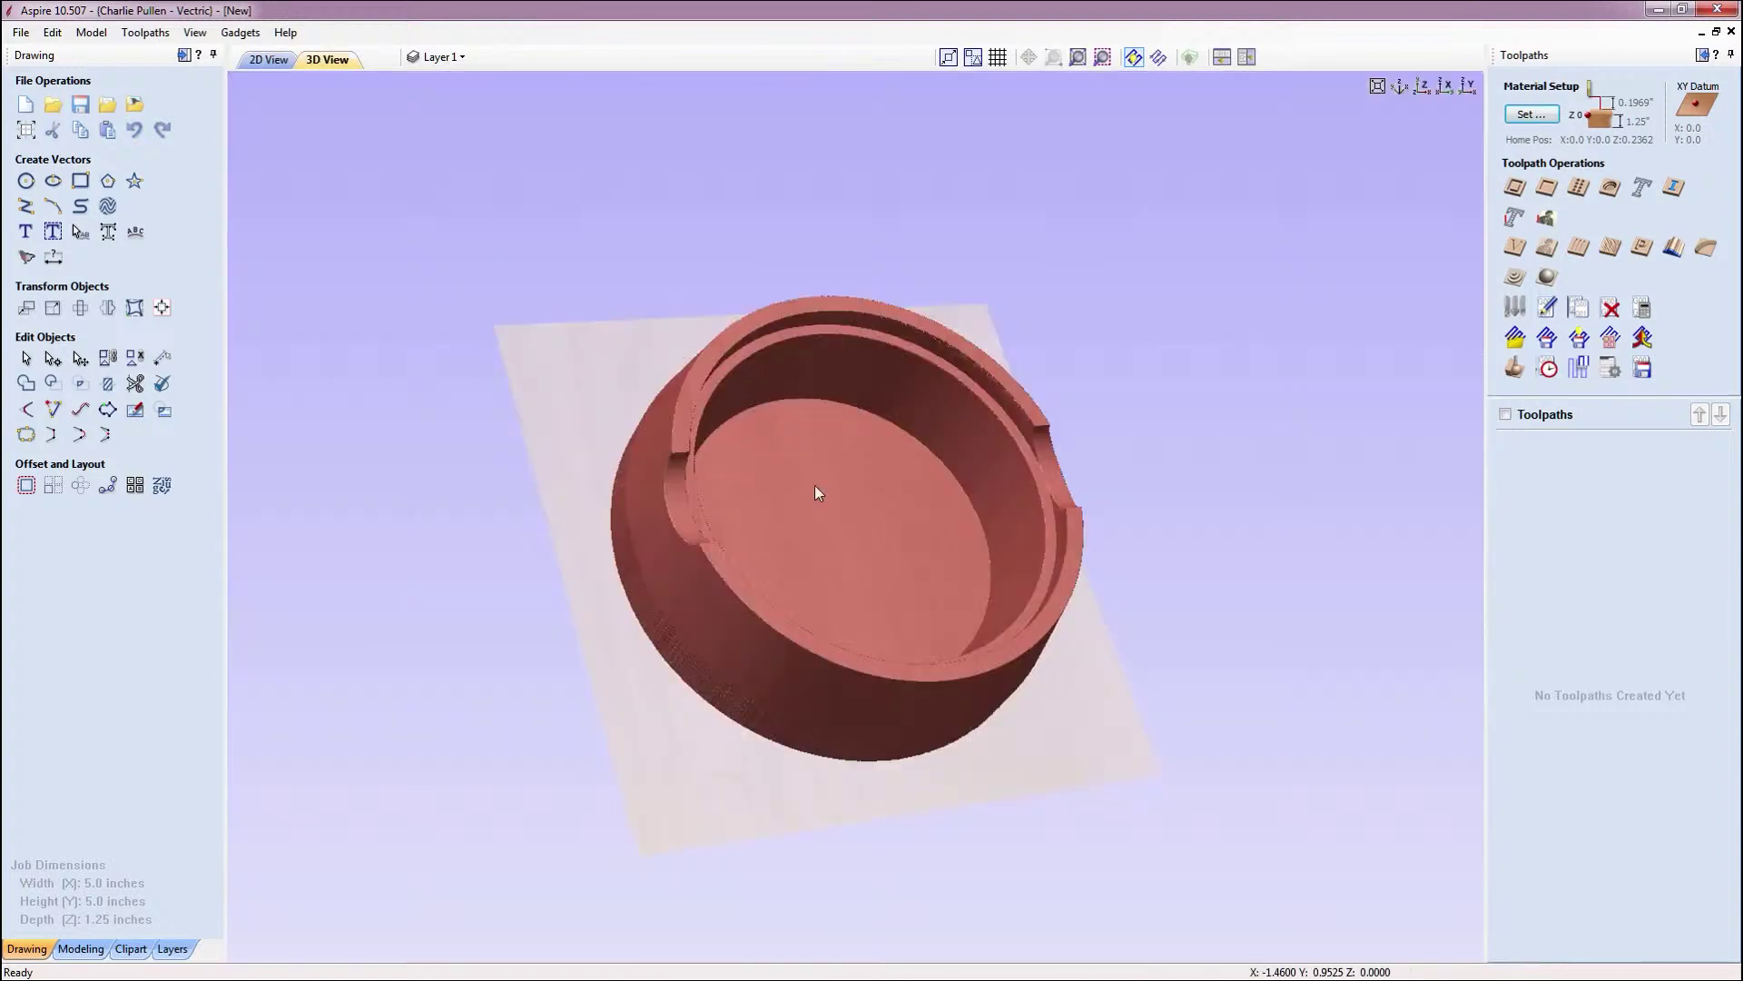
left_click_drag(603, 798, 764, 460)
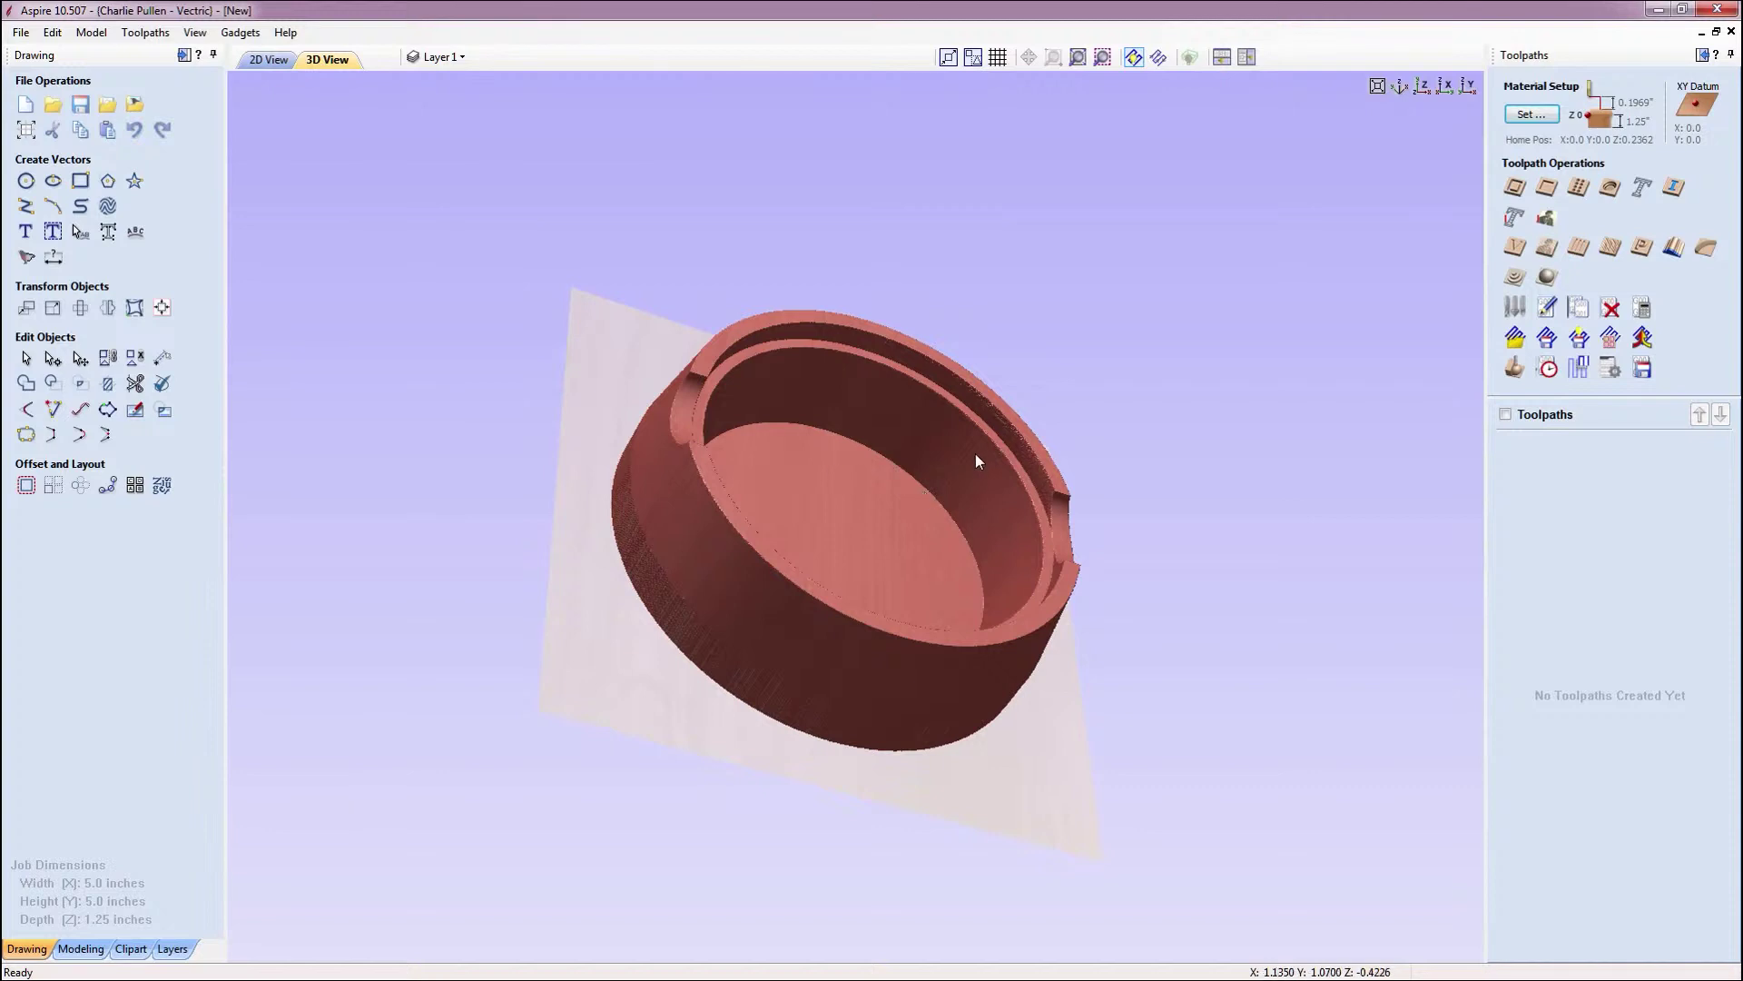
left_click_drag(488, 374, 431, 425)
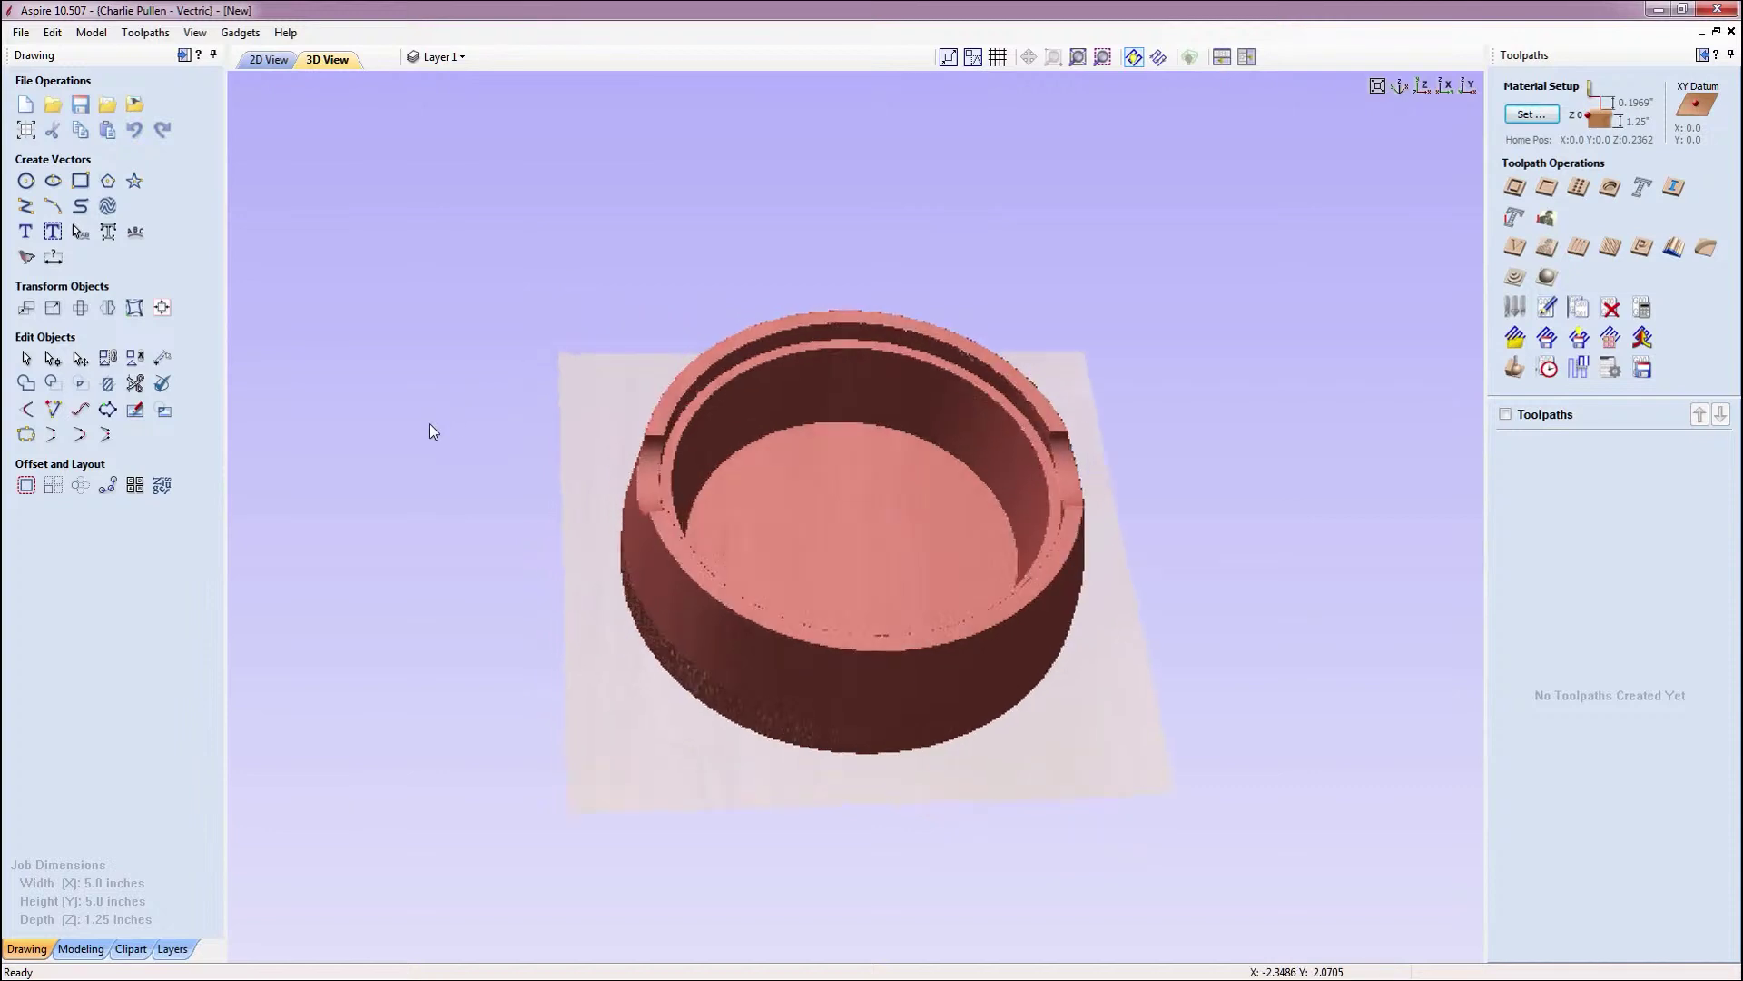
left_click(265, 60)
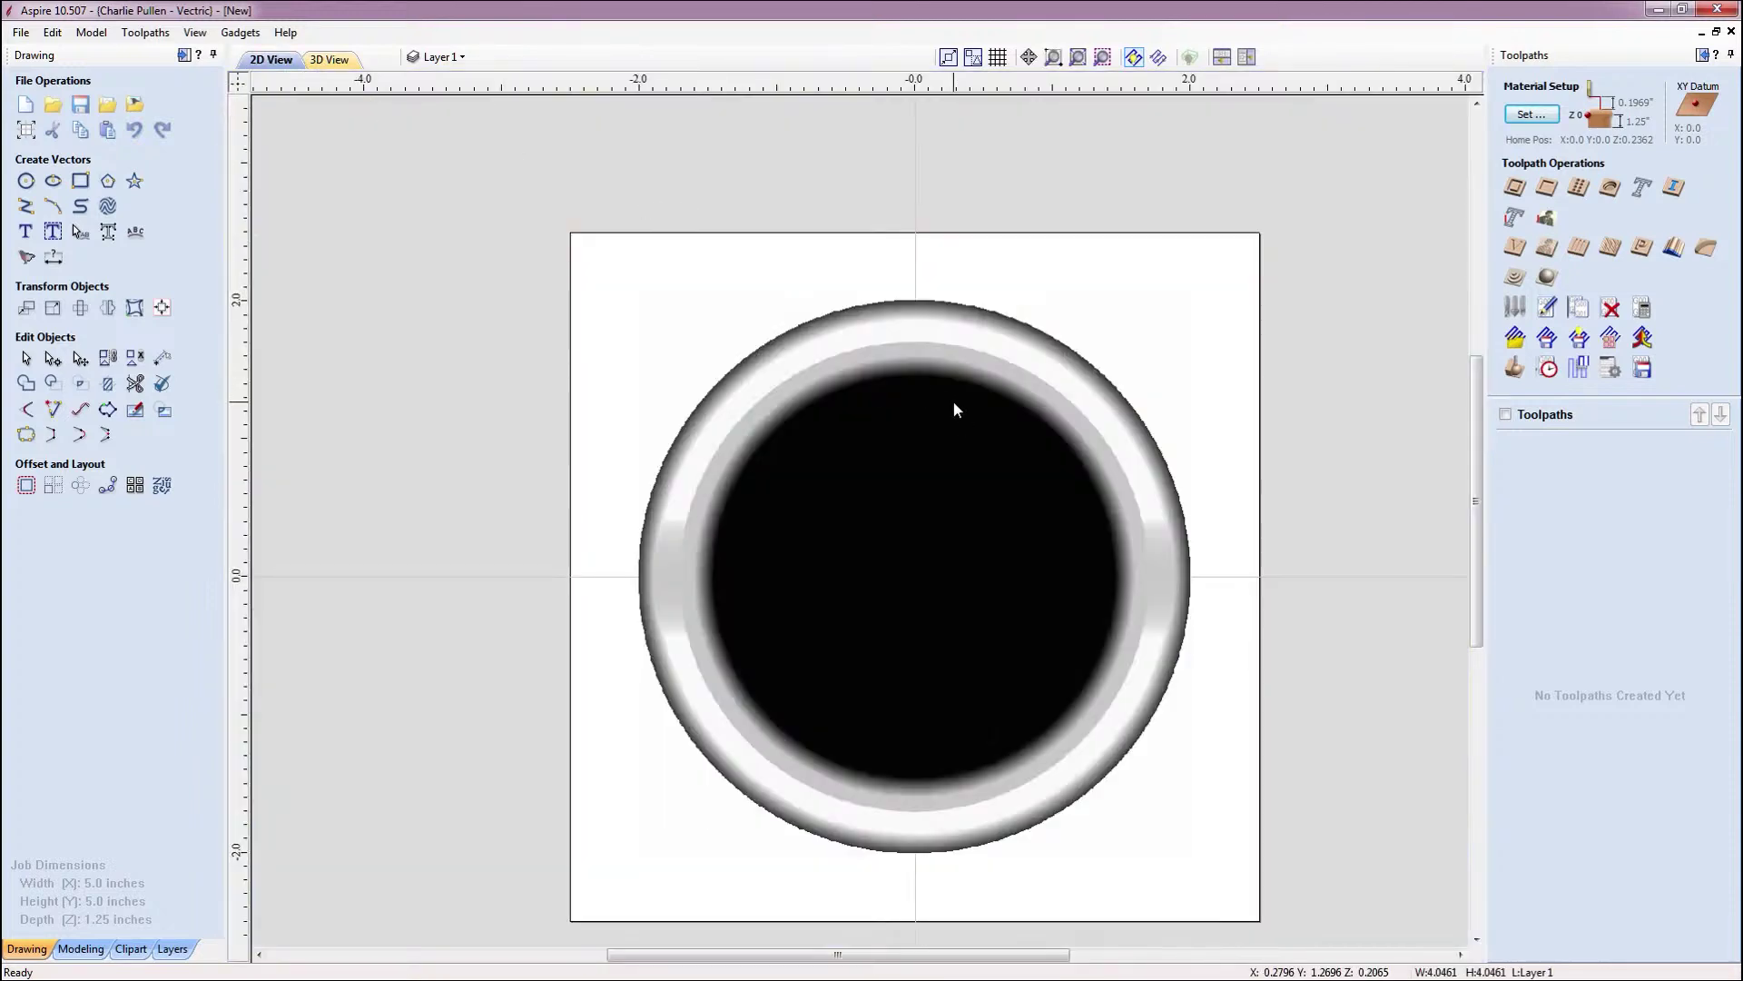
Create a vector boundary around the Round Pill Box Bottom component and select that boundary
left_click(923, 405)
left_click(80, 948)
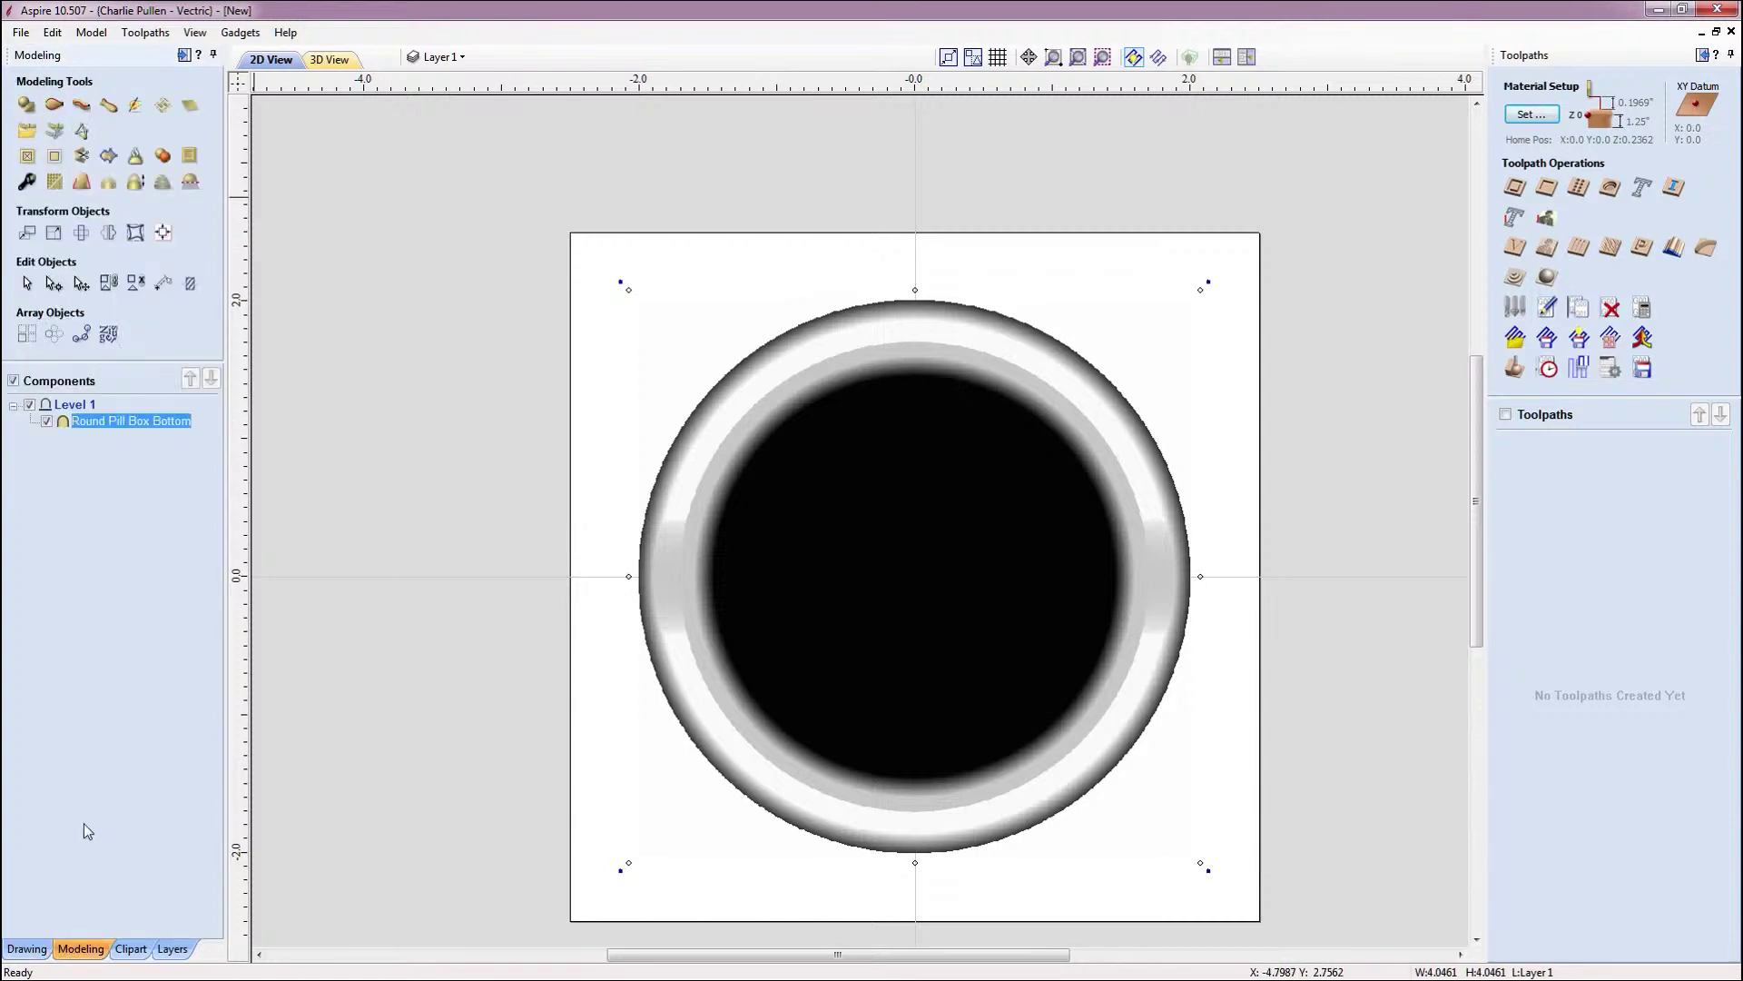
left_click(108, 160)
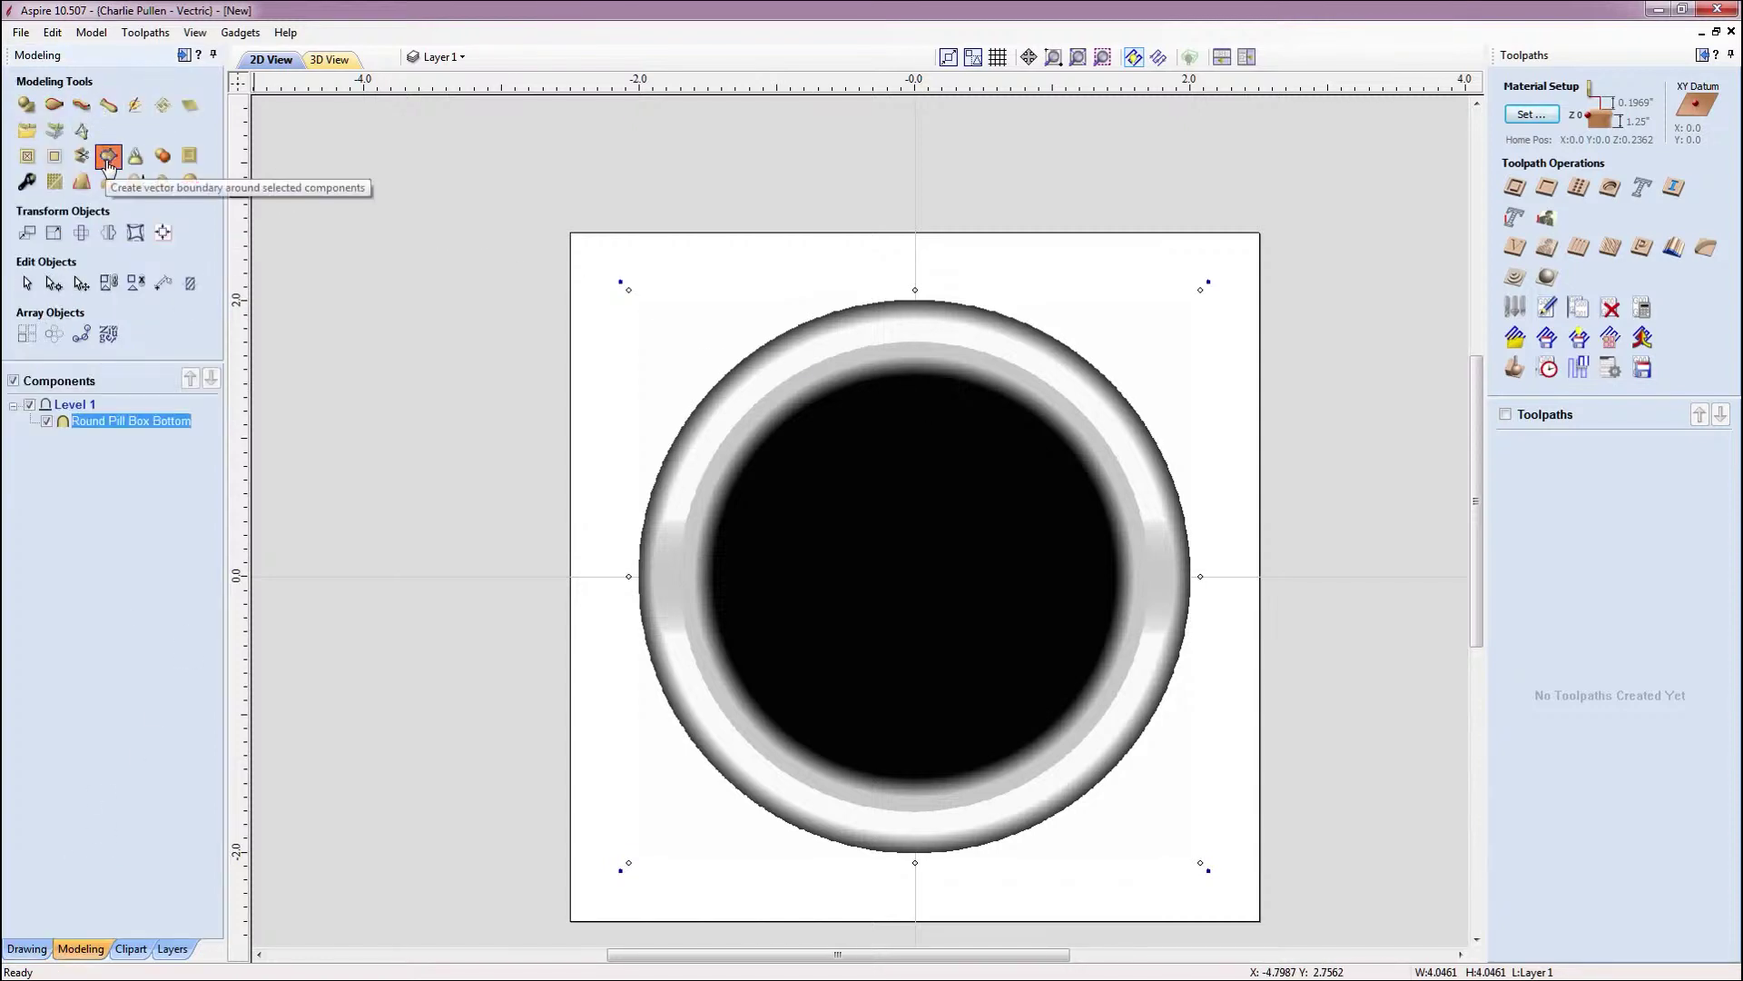
left_click(866, 307)
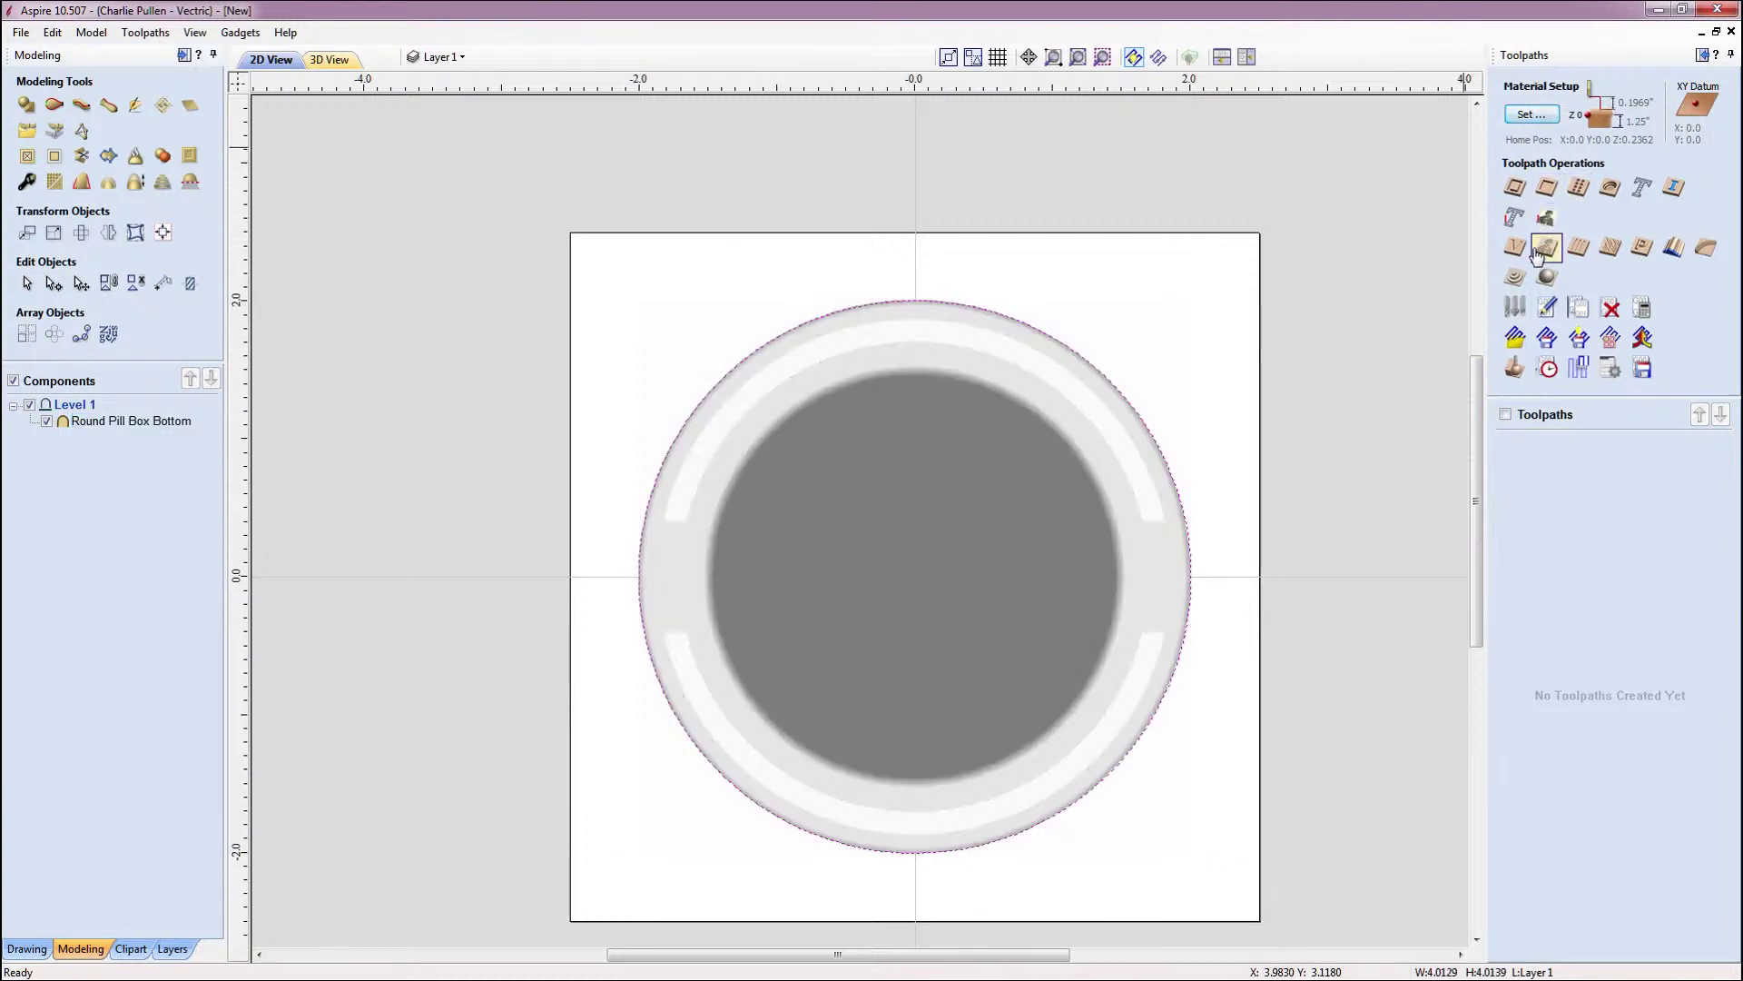
Calculate and preview a Z Level roughing toolpath with the 1/4" end mill, limited to the selected vector with a 0.1 inch boundary offset
left_click(1514, 276)
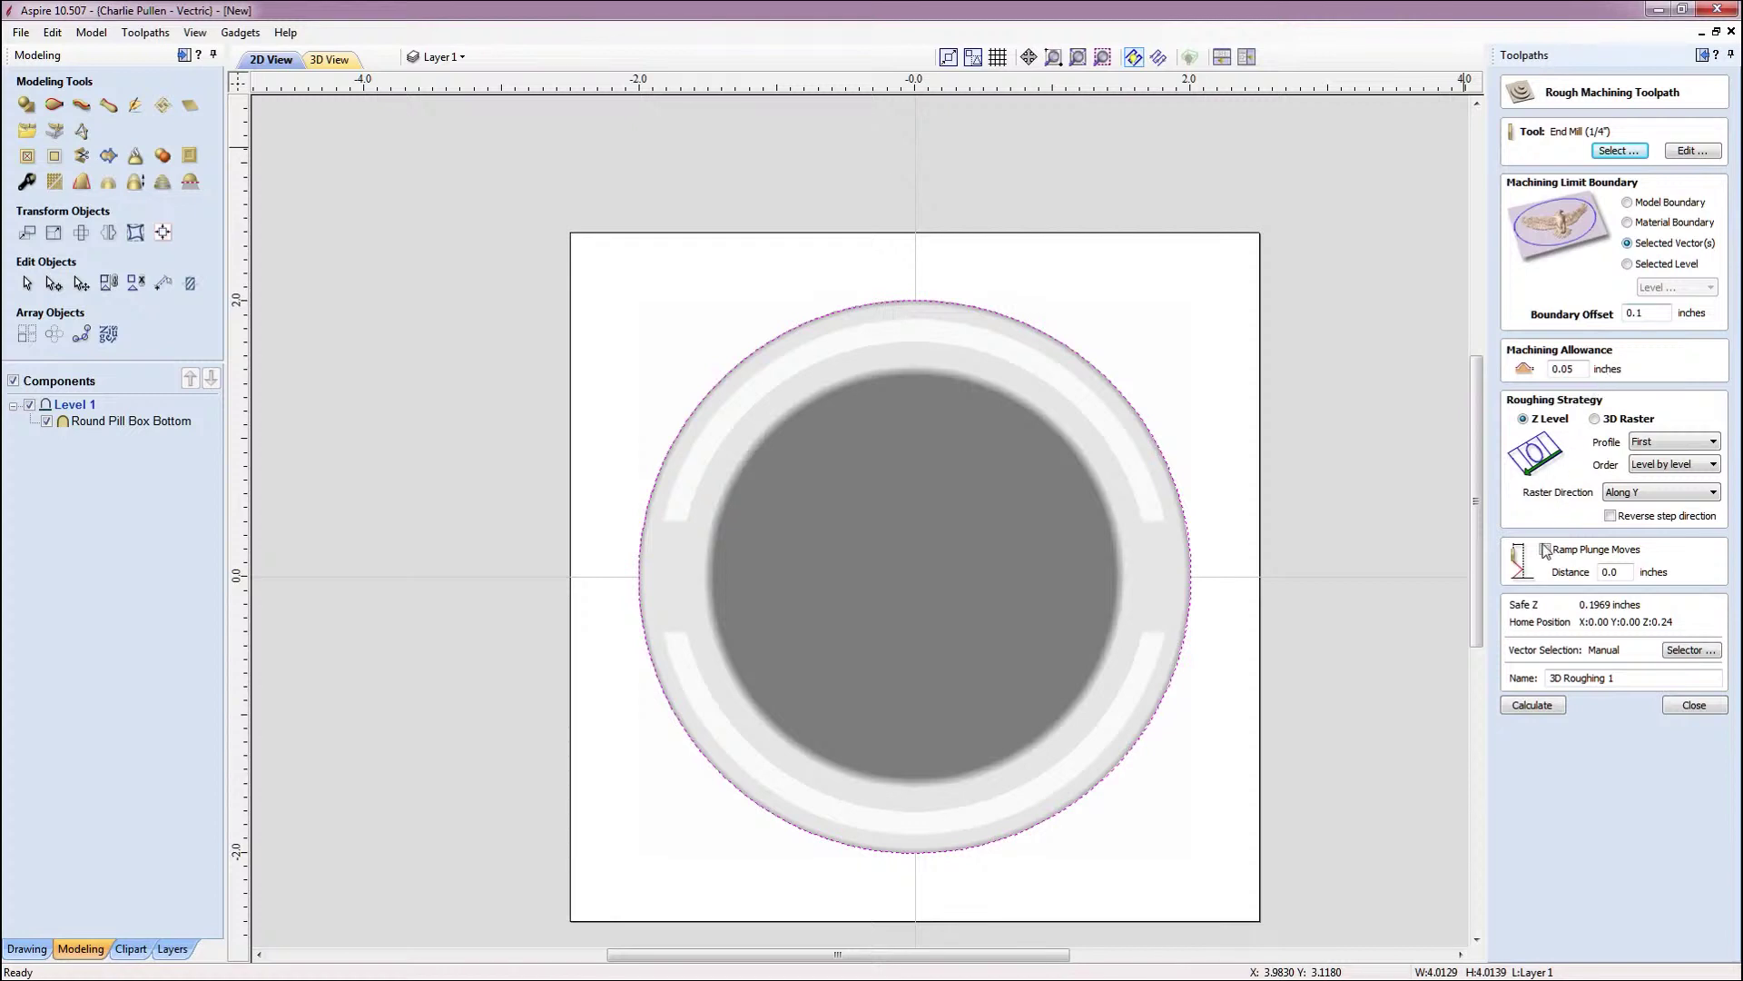
left_click(1529, 706)
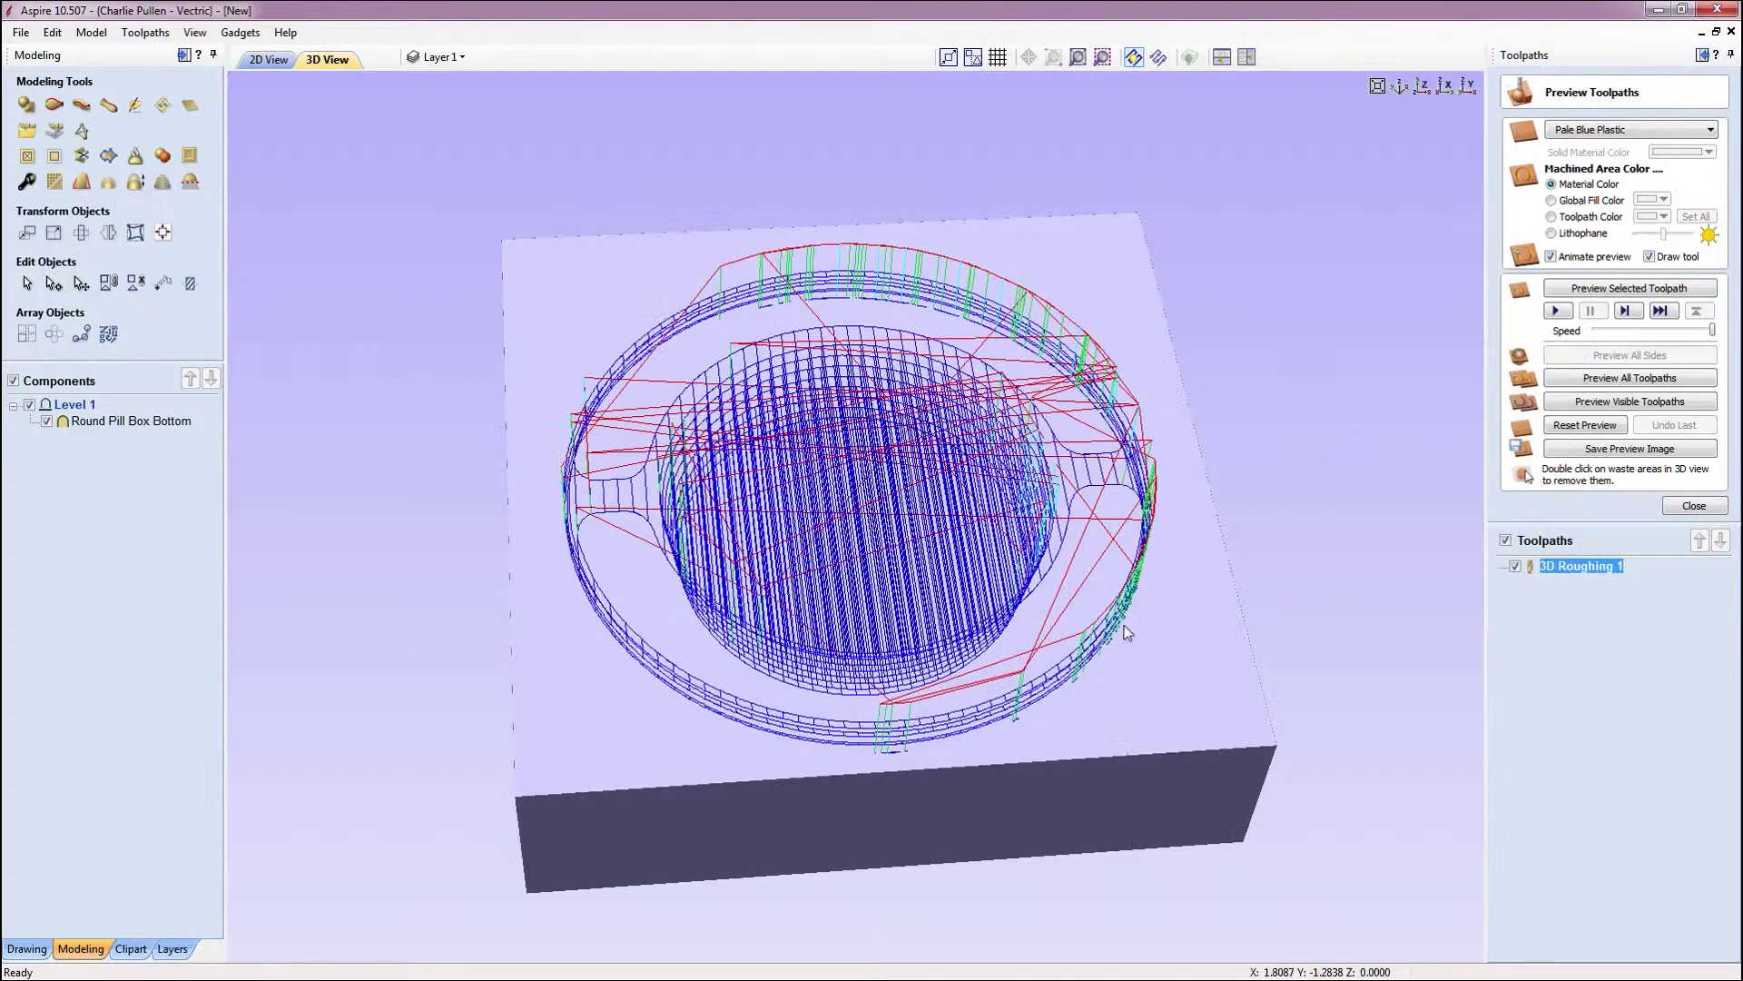
left_click_drag(790, 782, 859, 431)
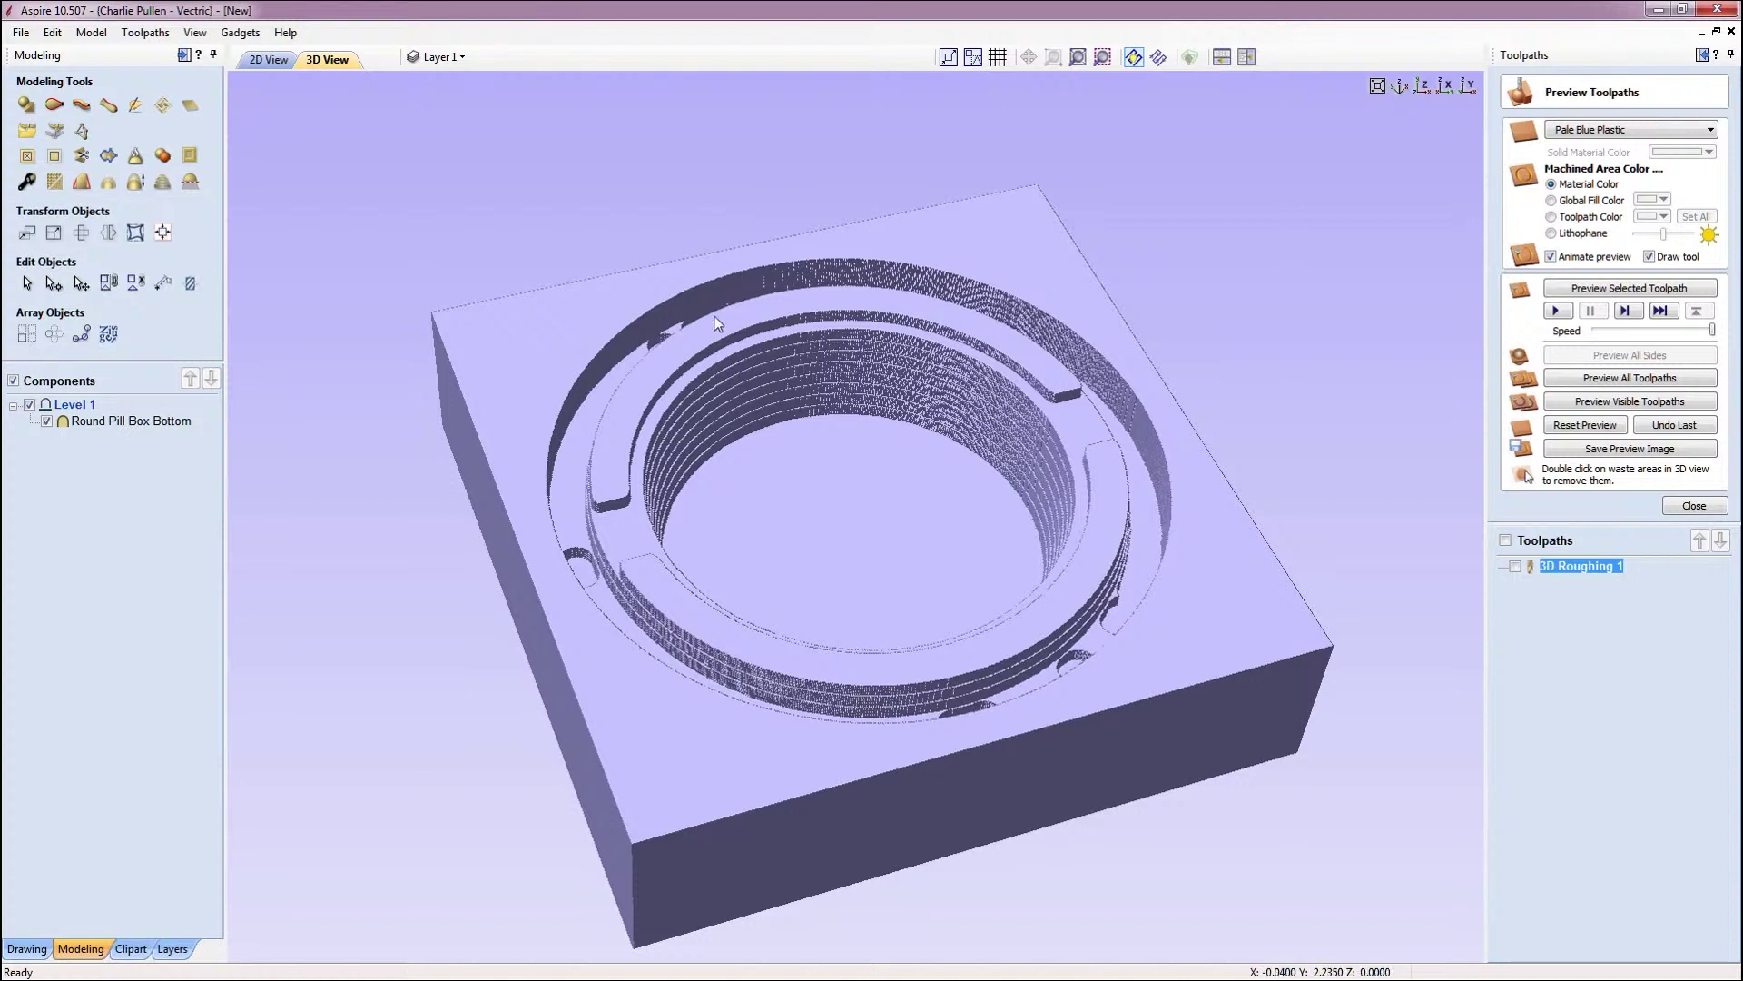
Reopen the 3D roughing toolpath for editing and draw a 3.0 inch diameter circle centred on the model, around the box's inner floor
left_click(282, 63)
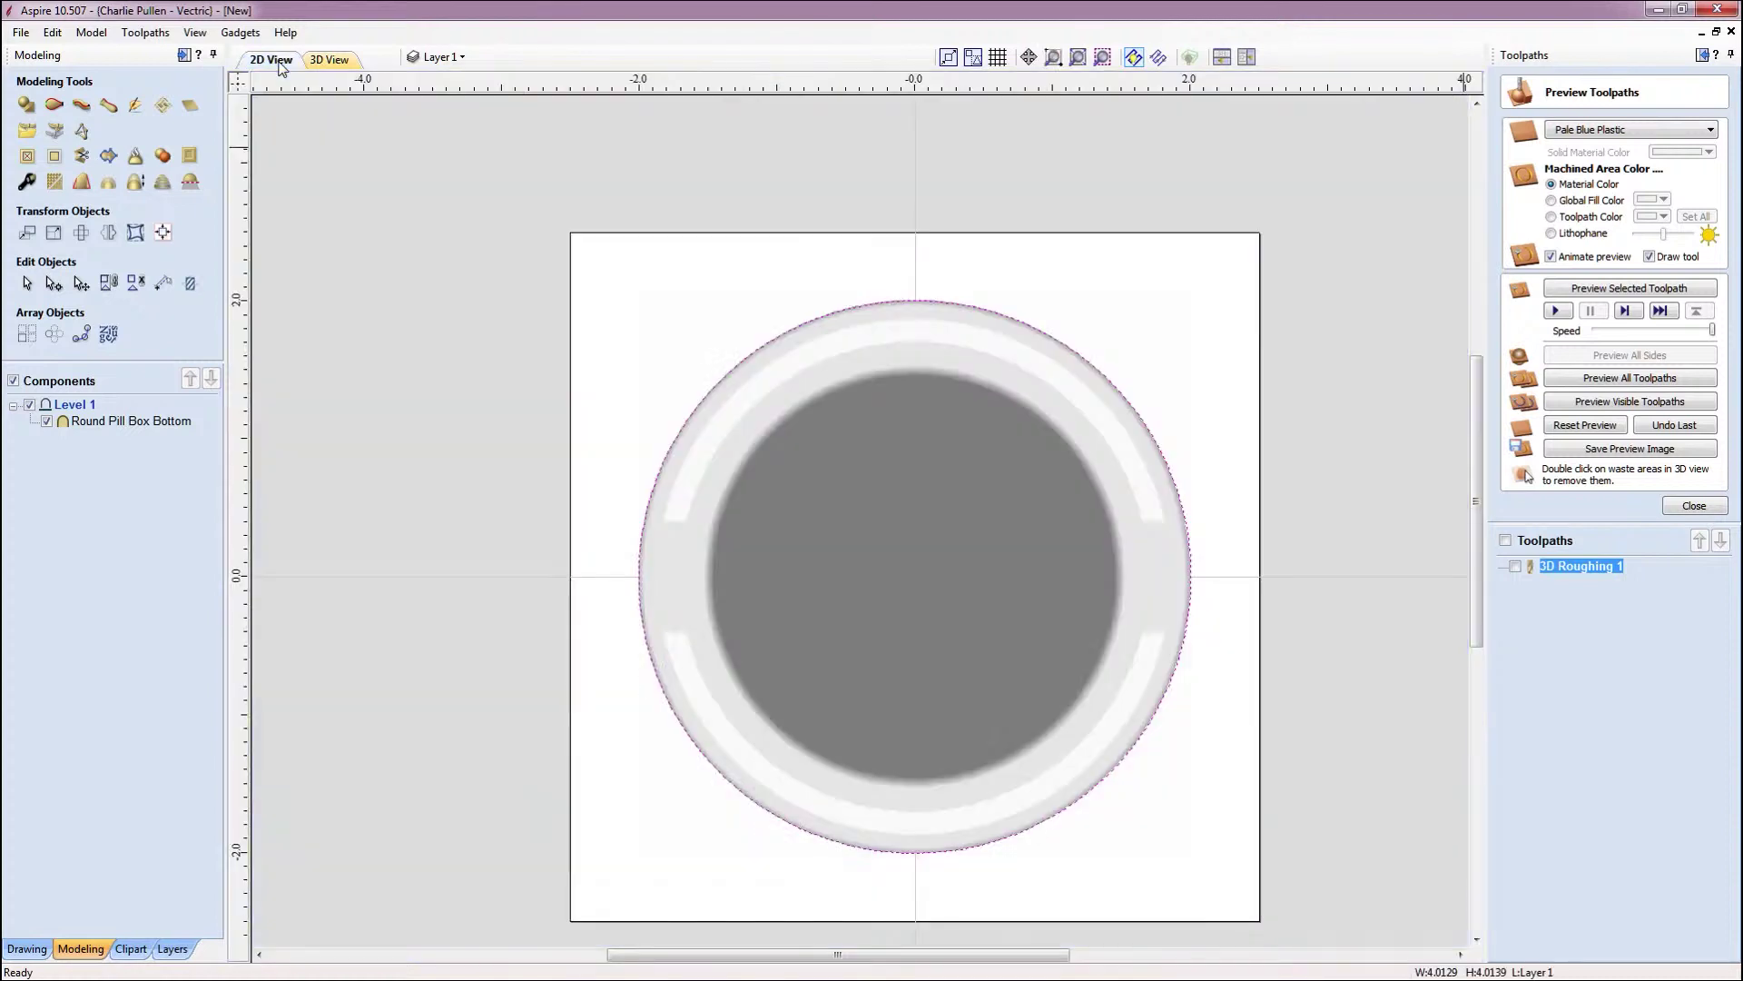
double_click(1581, 567)
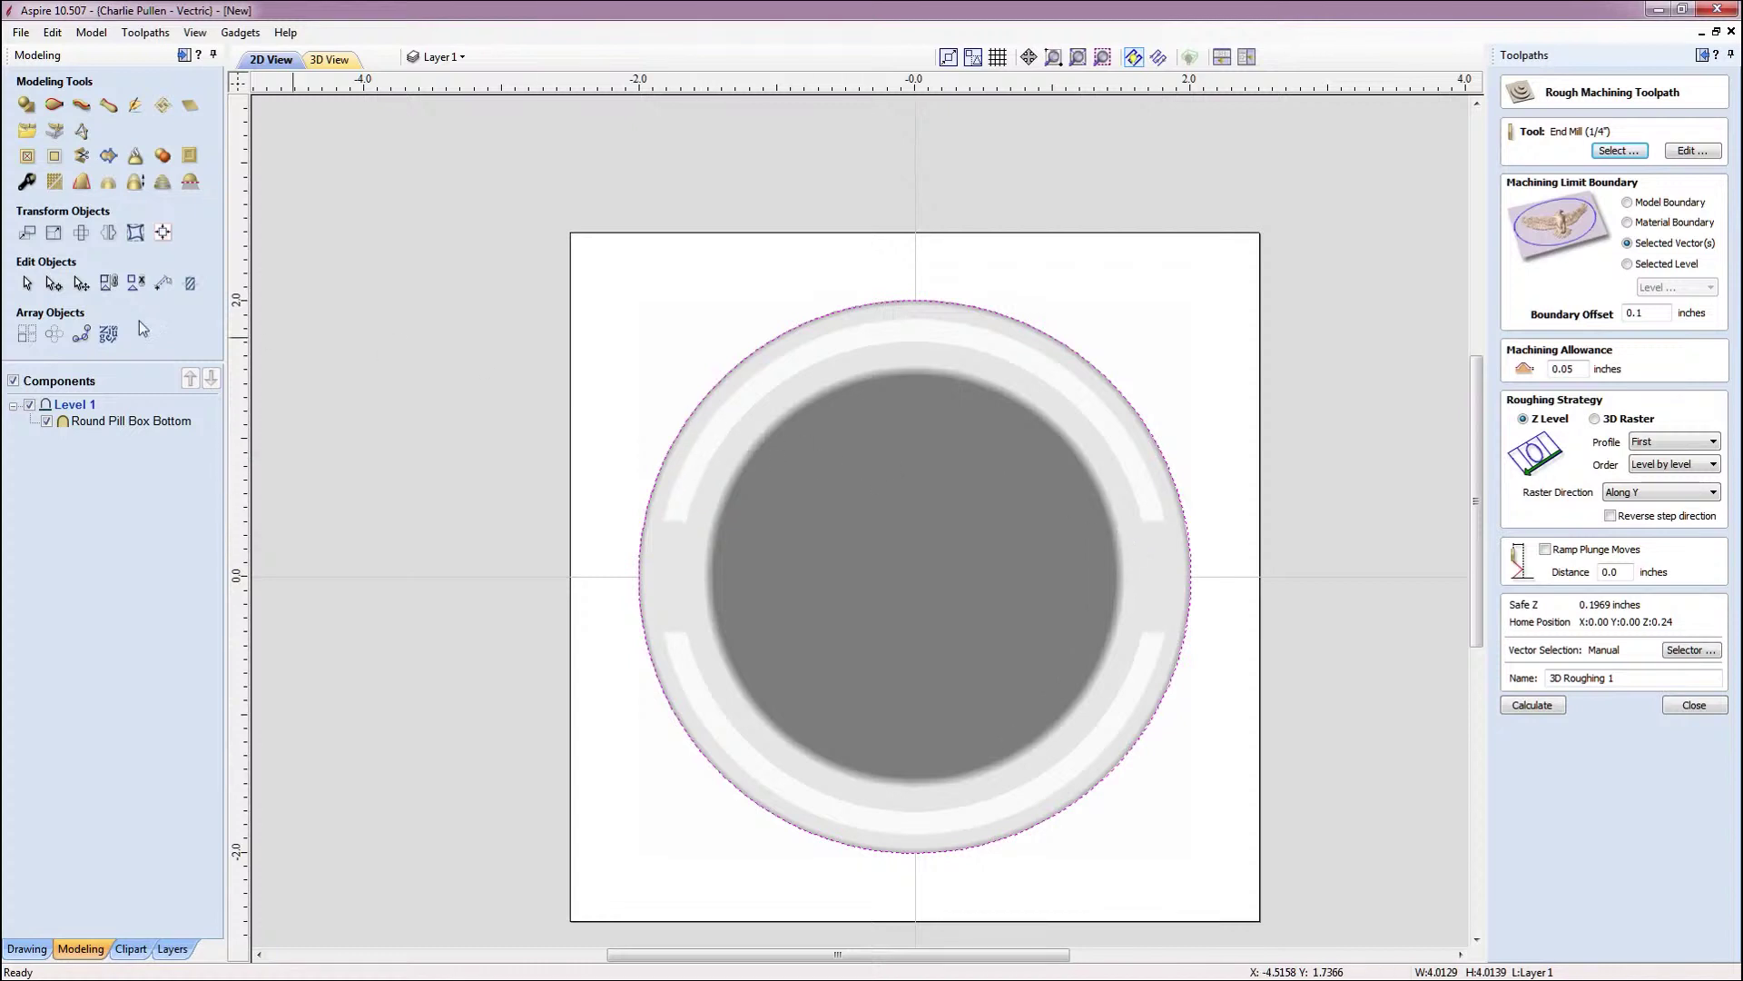
left_click(32, 949)
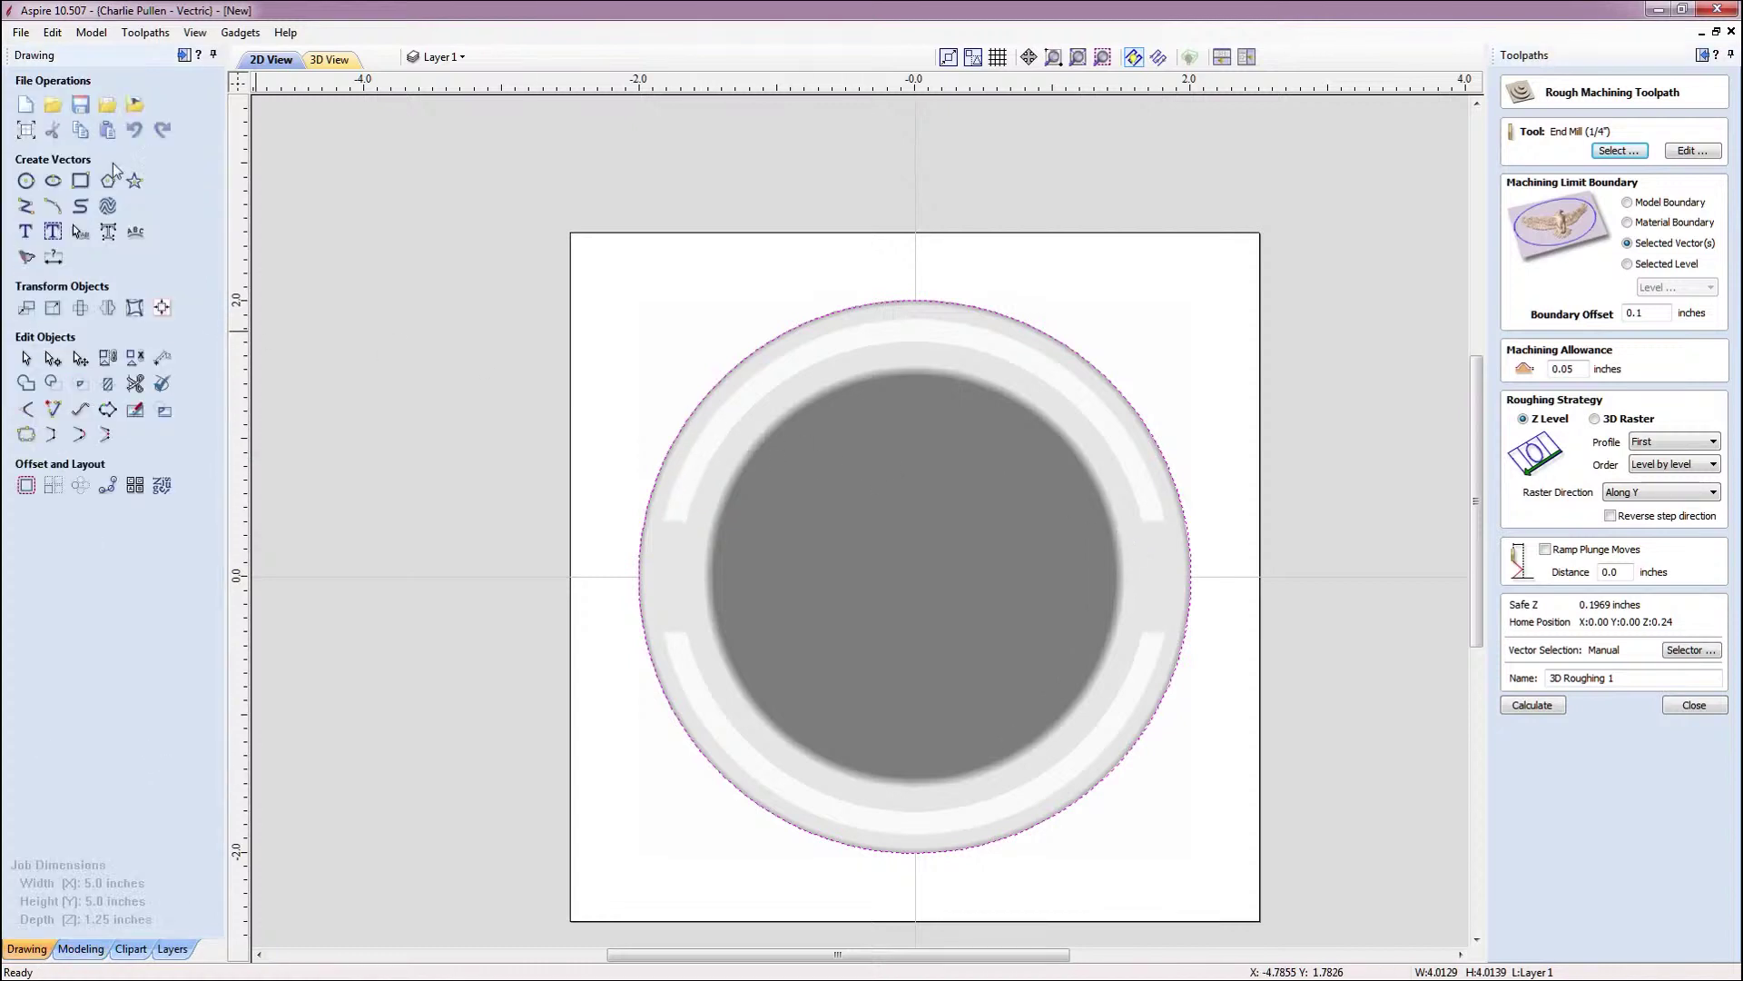
left_click(27, 180)
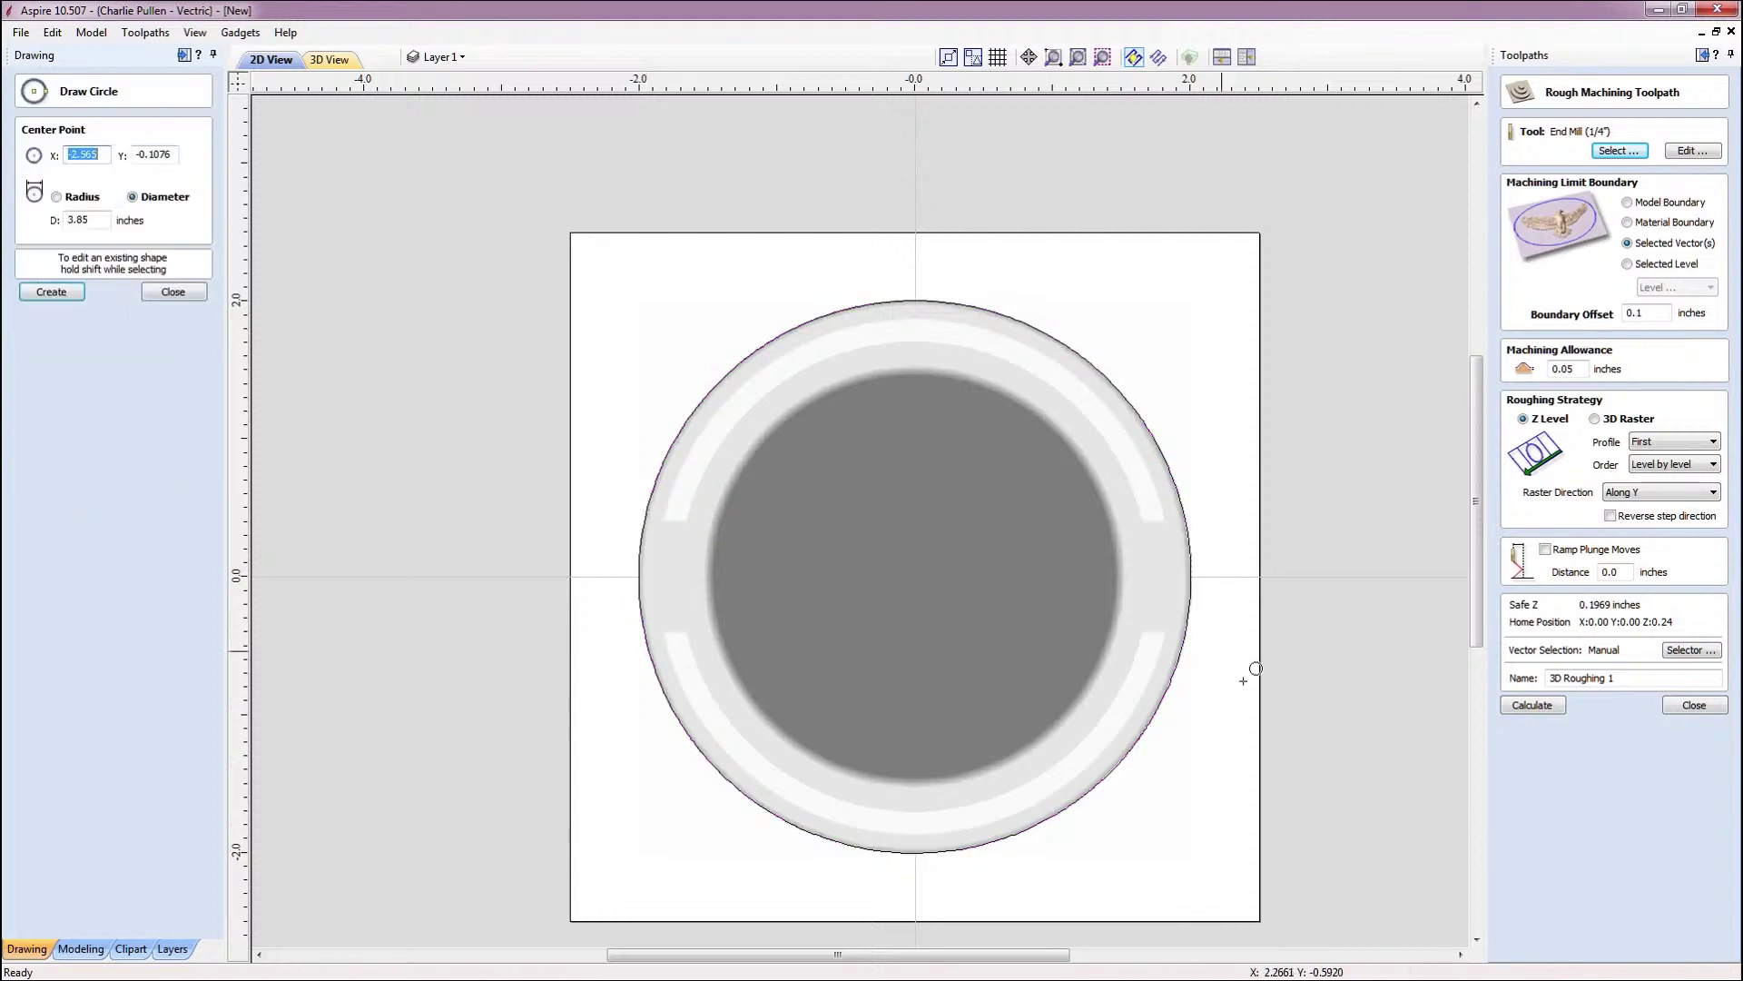
left_click(917, 578)
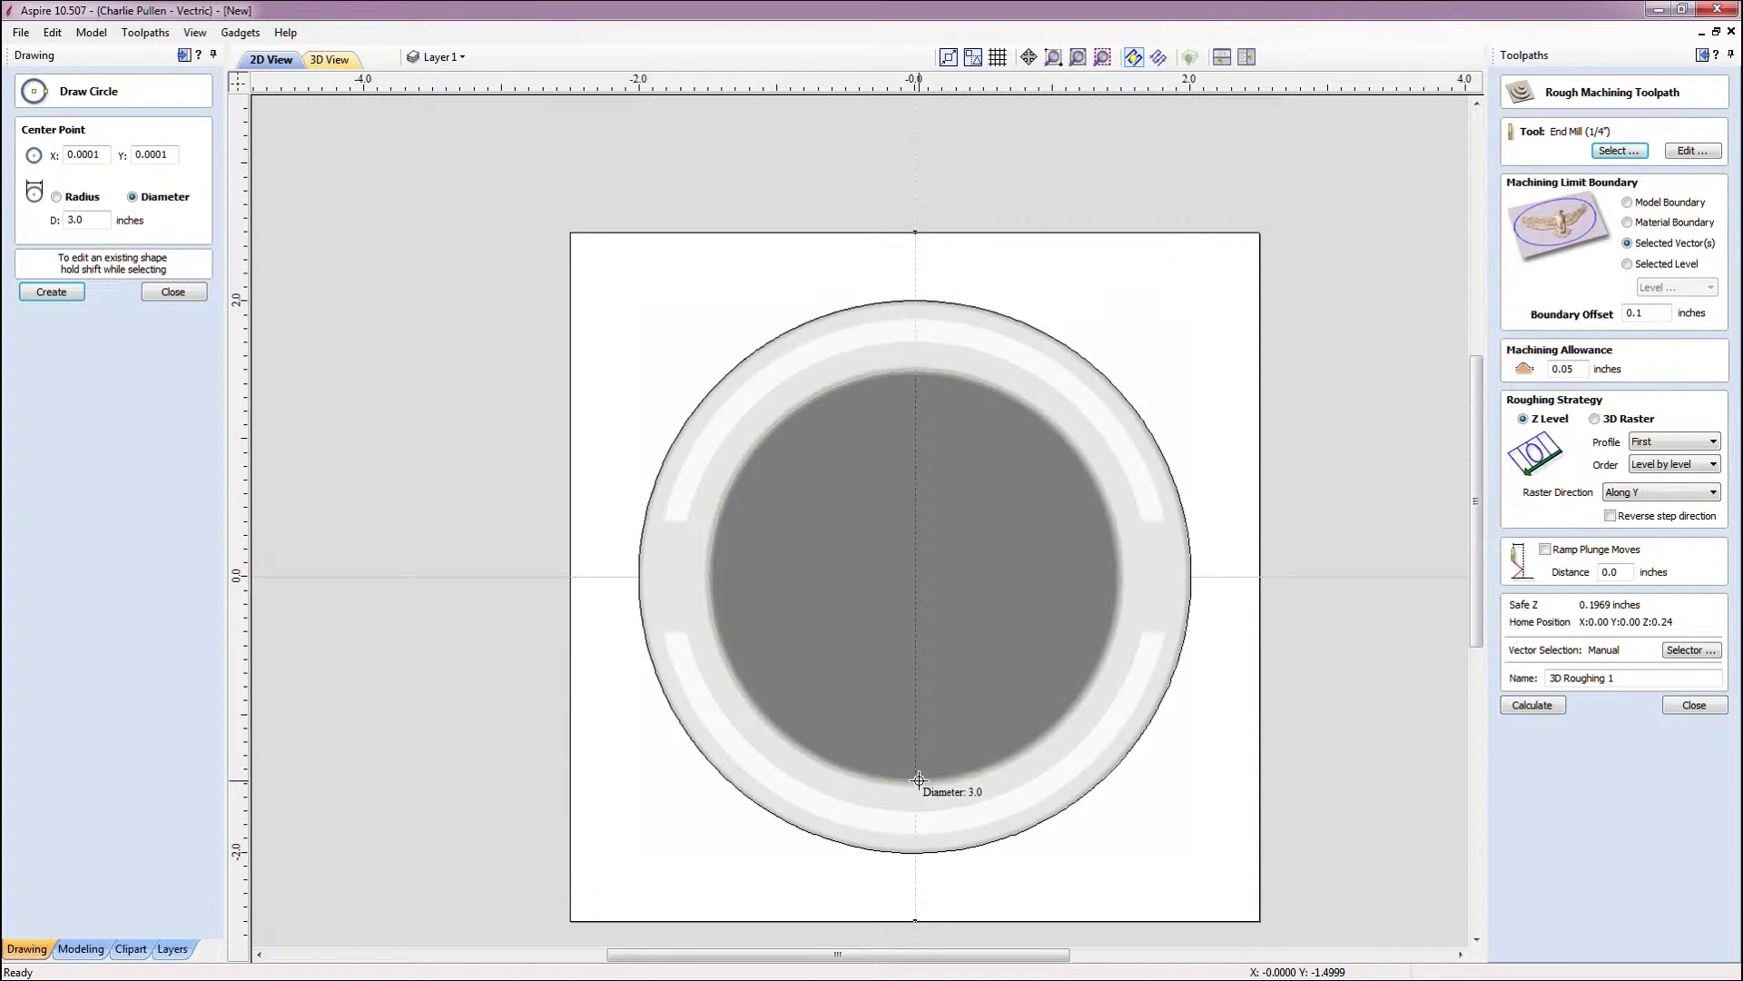
left_click(919, 780)
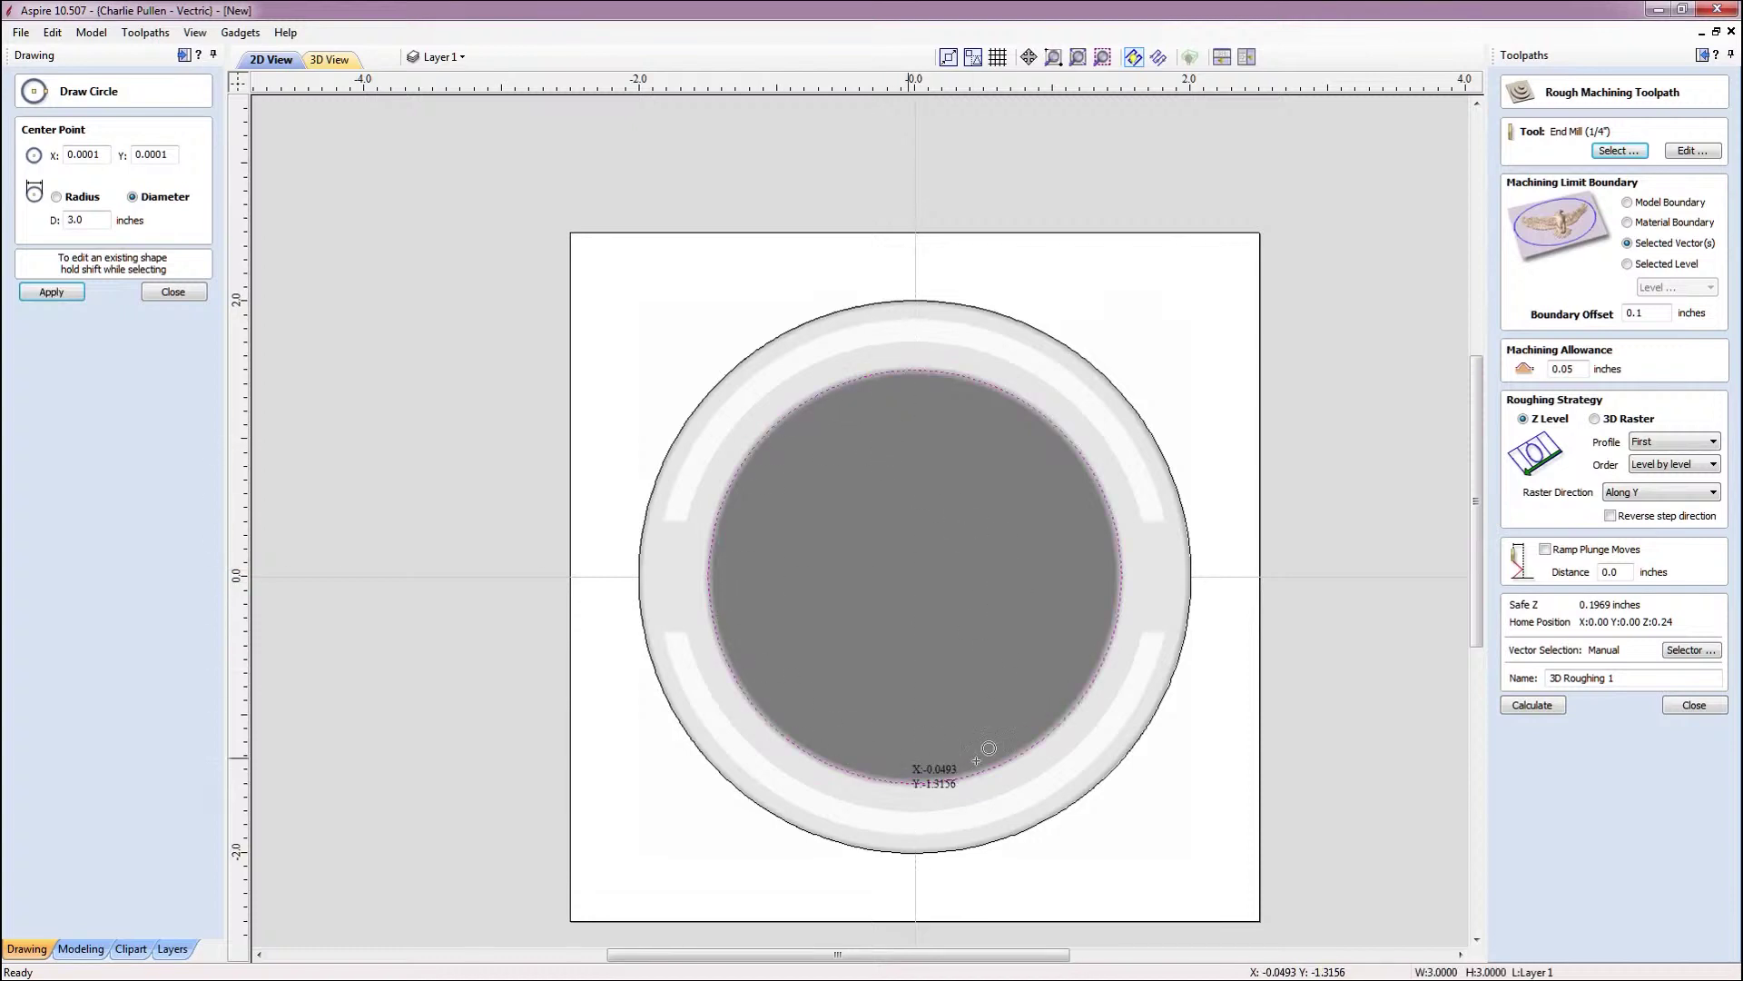
Draw circles of 3.4 and 4.4 inches diameter around the model's centre, and close the roughing toolpath form
left_click(916, 584)
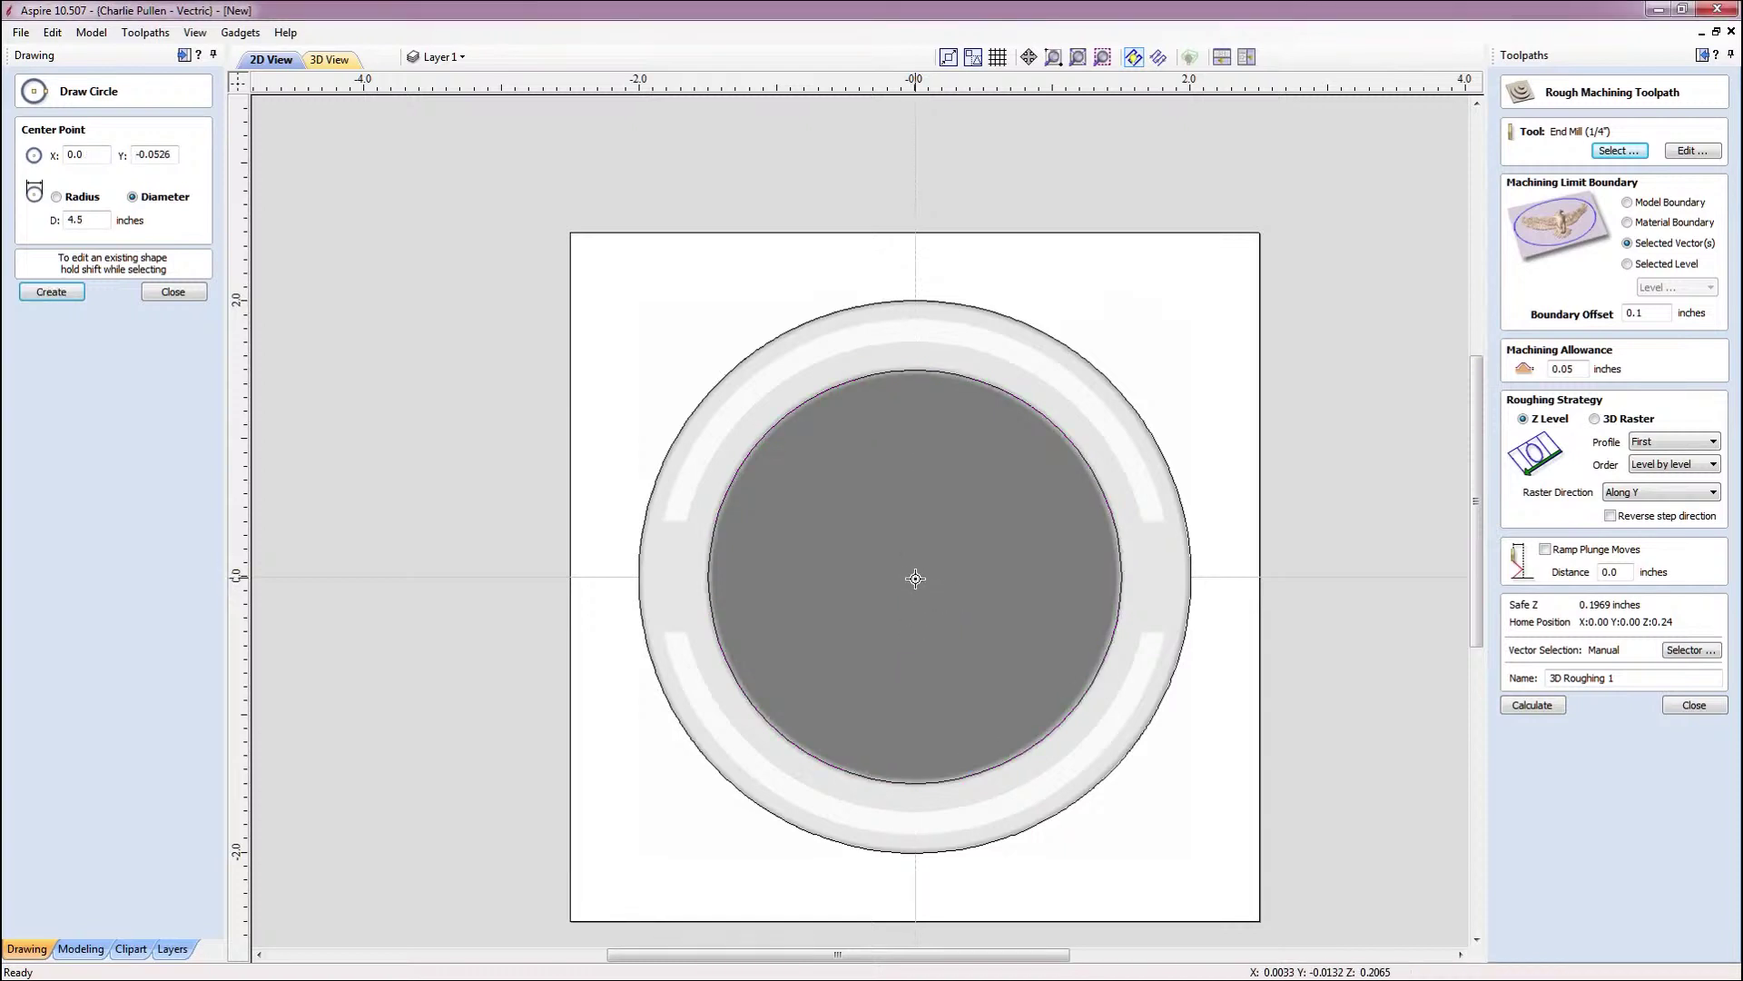
left_click(915, 579)
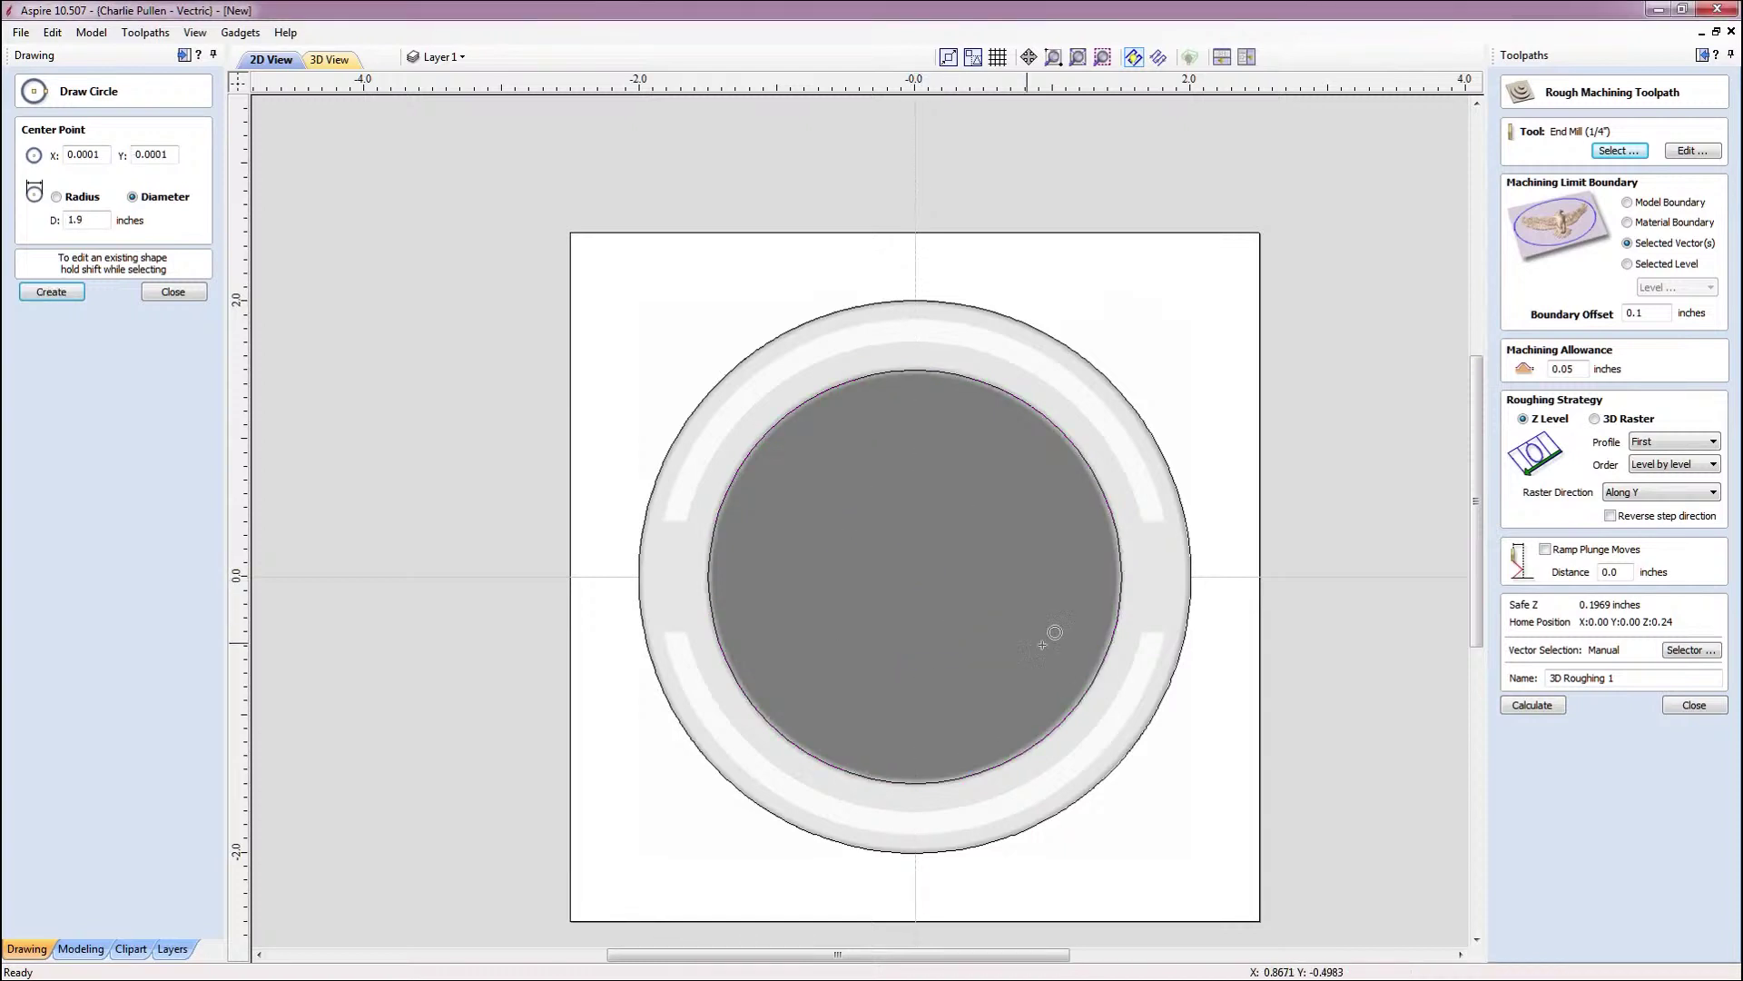
left_click(1153, 628)
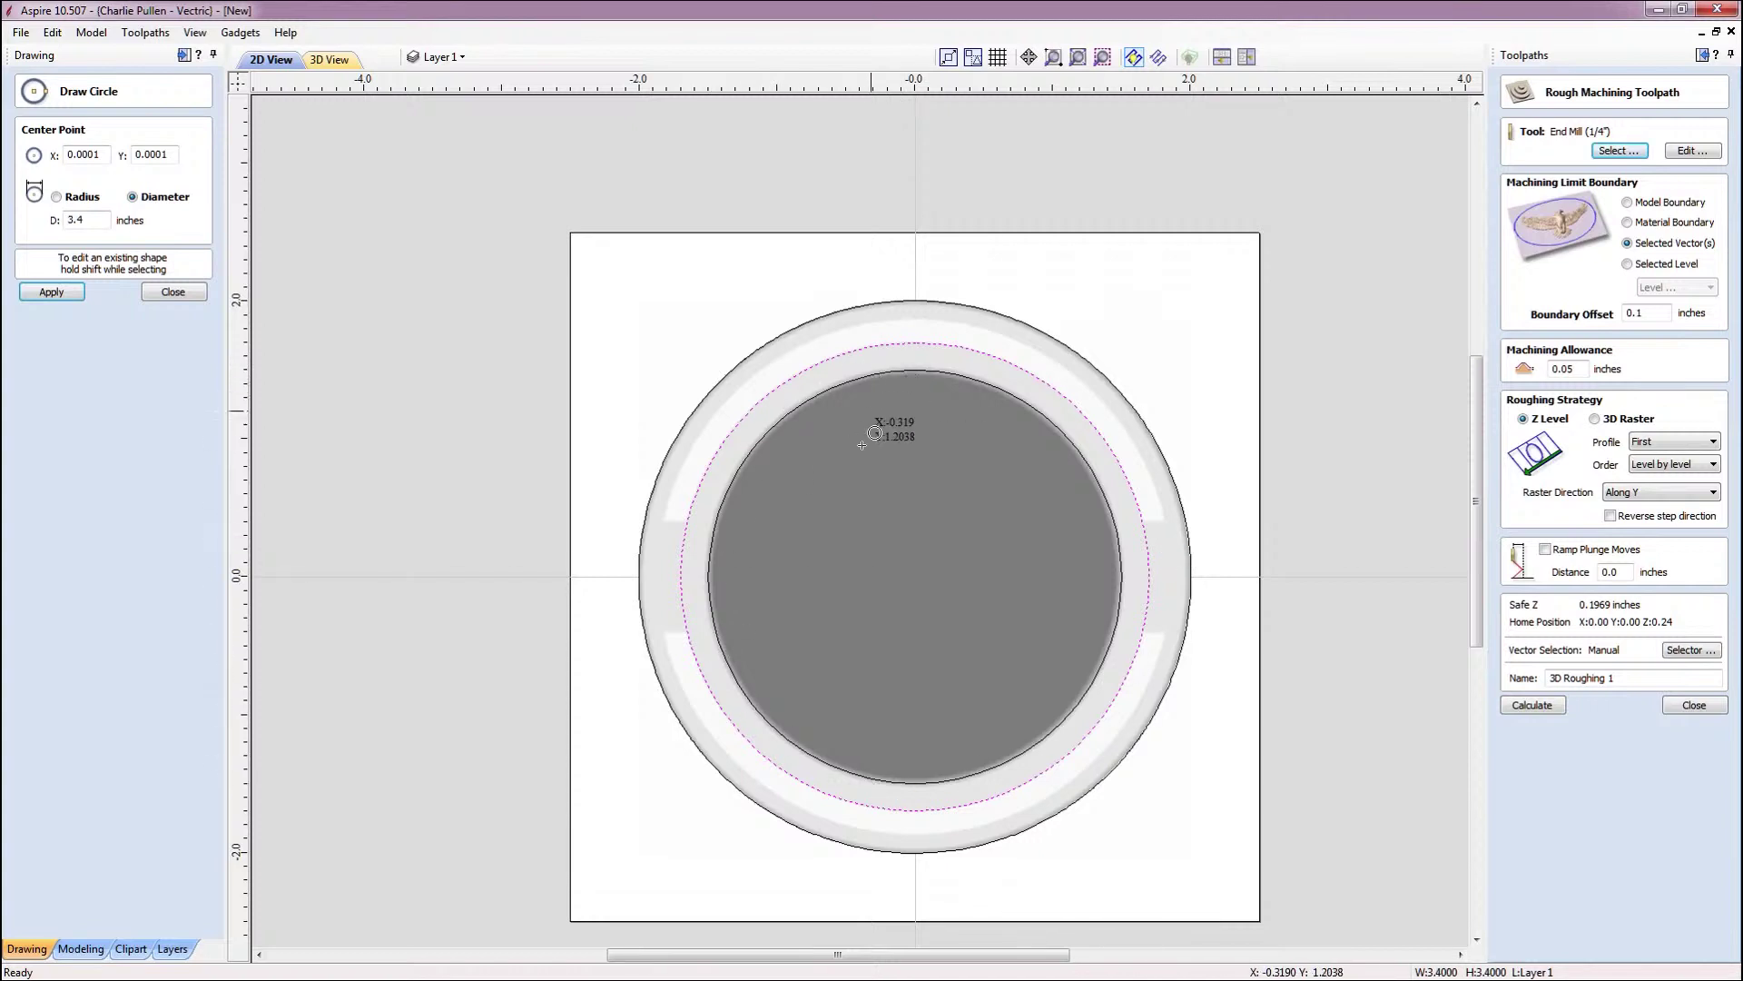
left_click(911, 578)
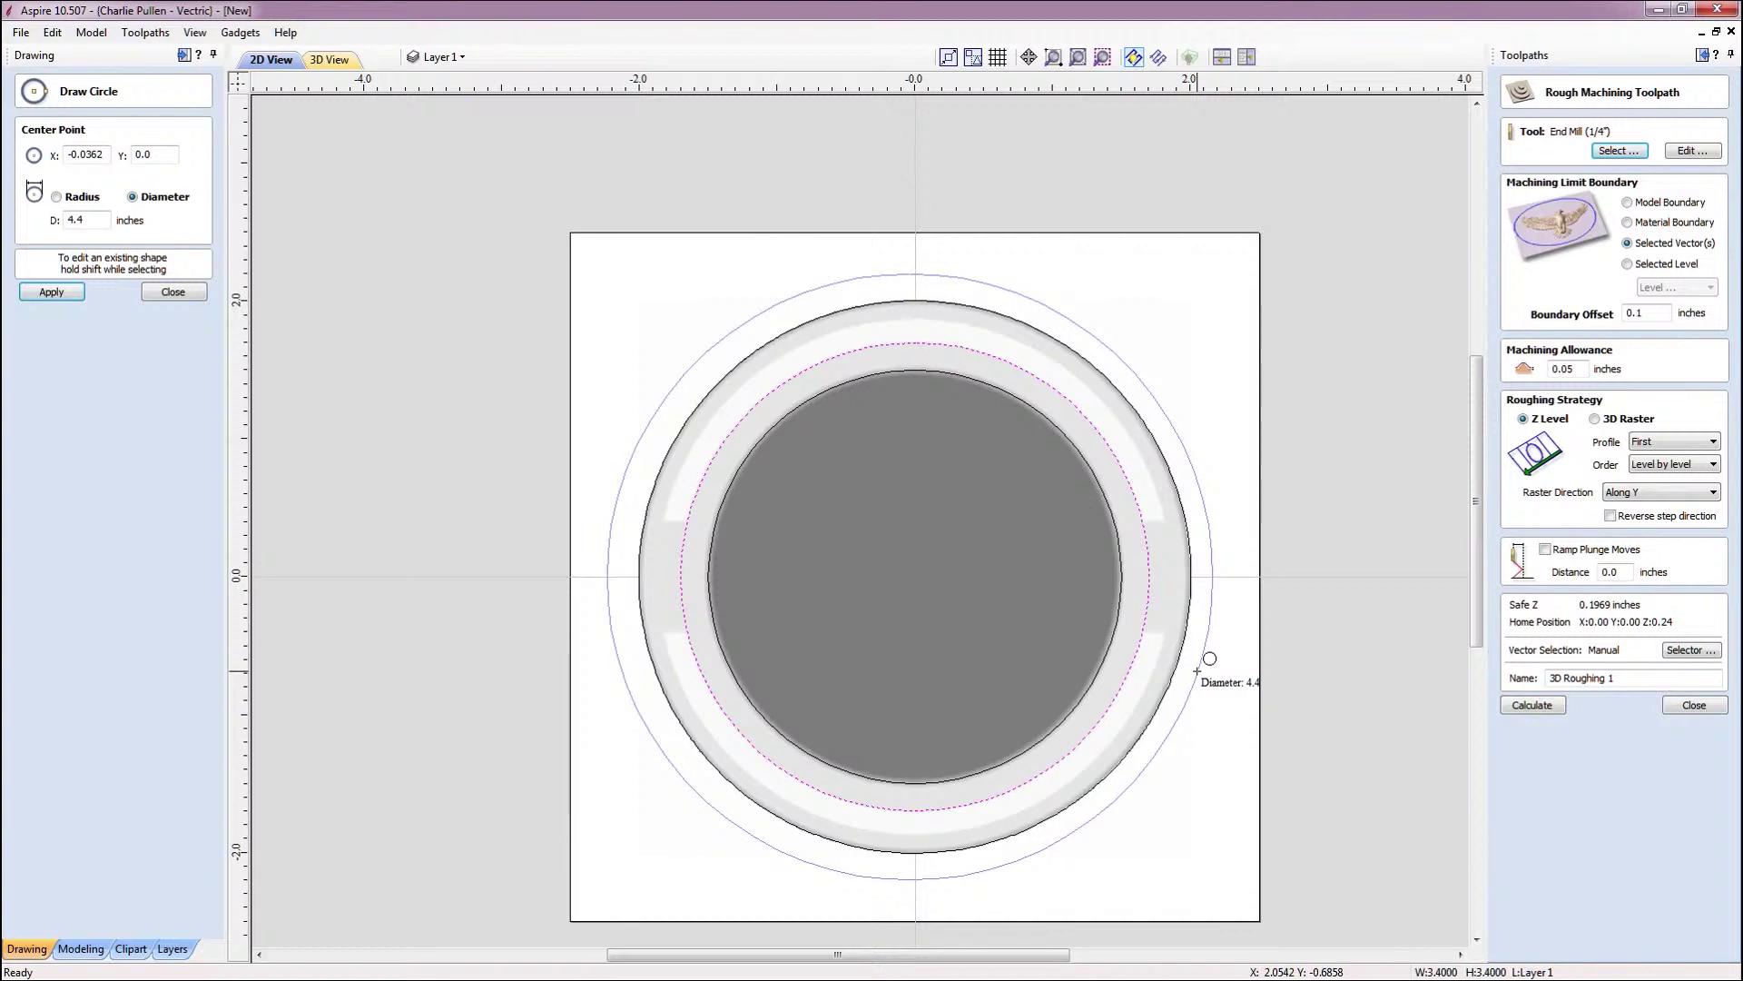
left_click(1210, 658)
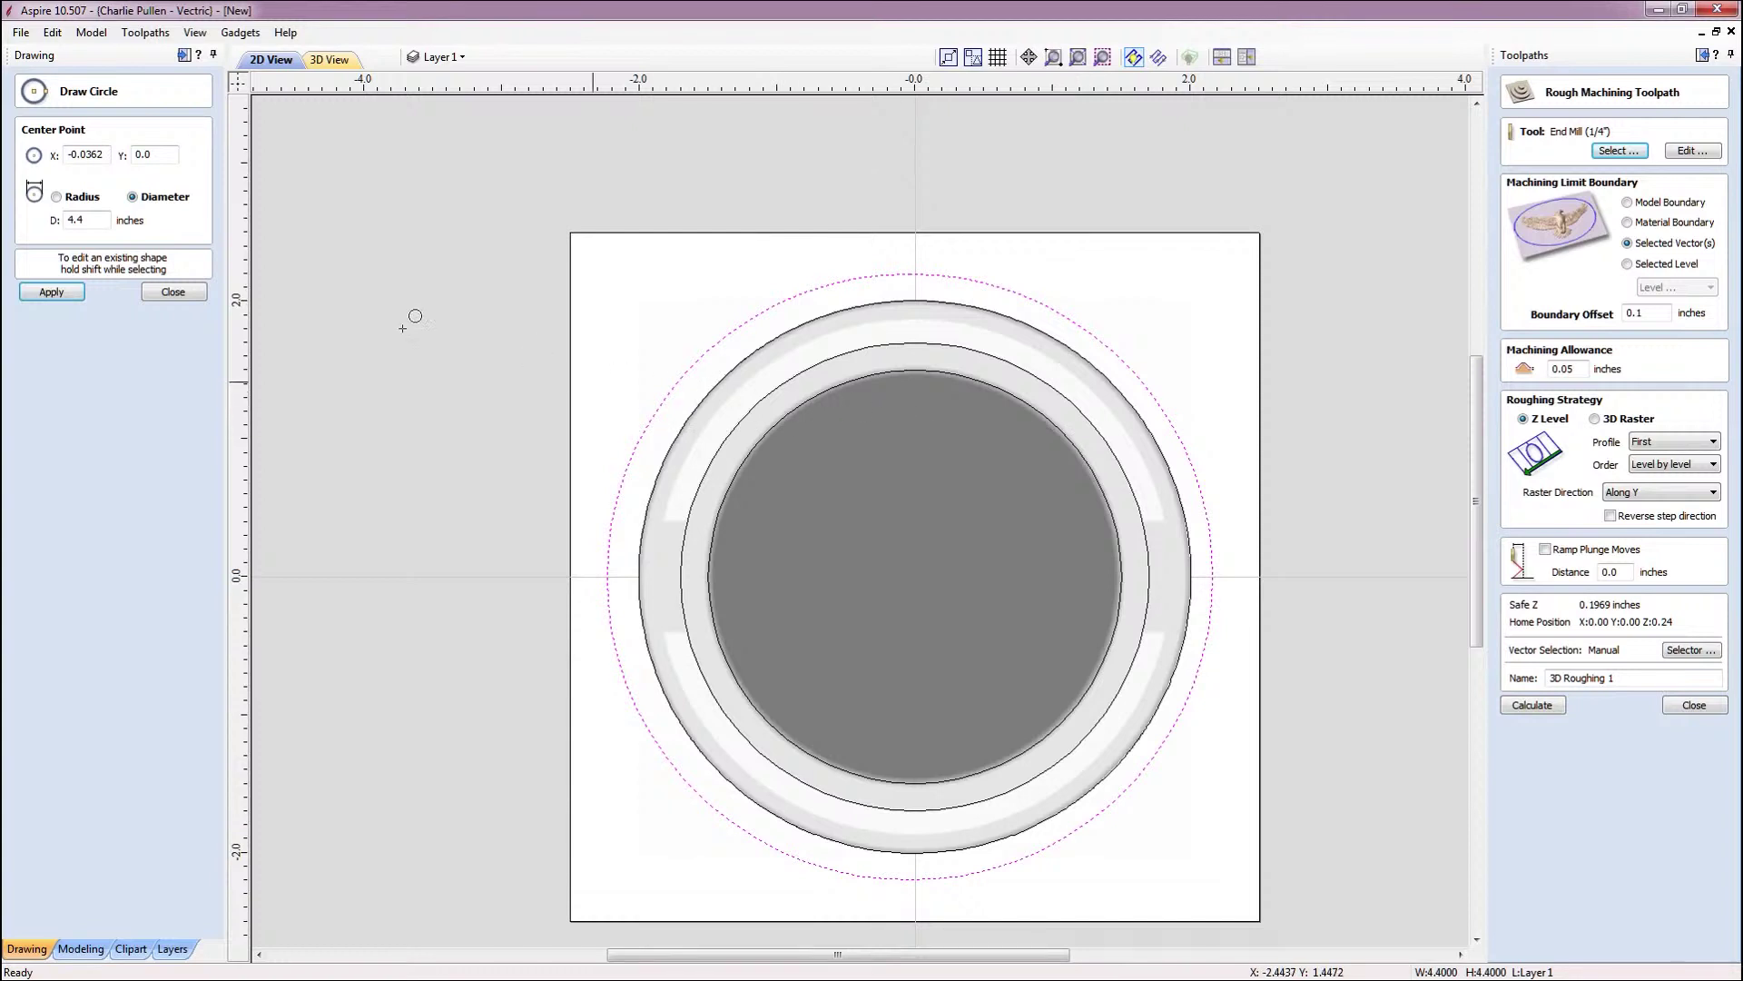
left_click(171, 292)
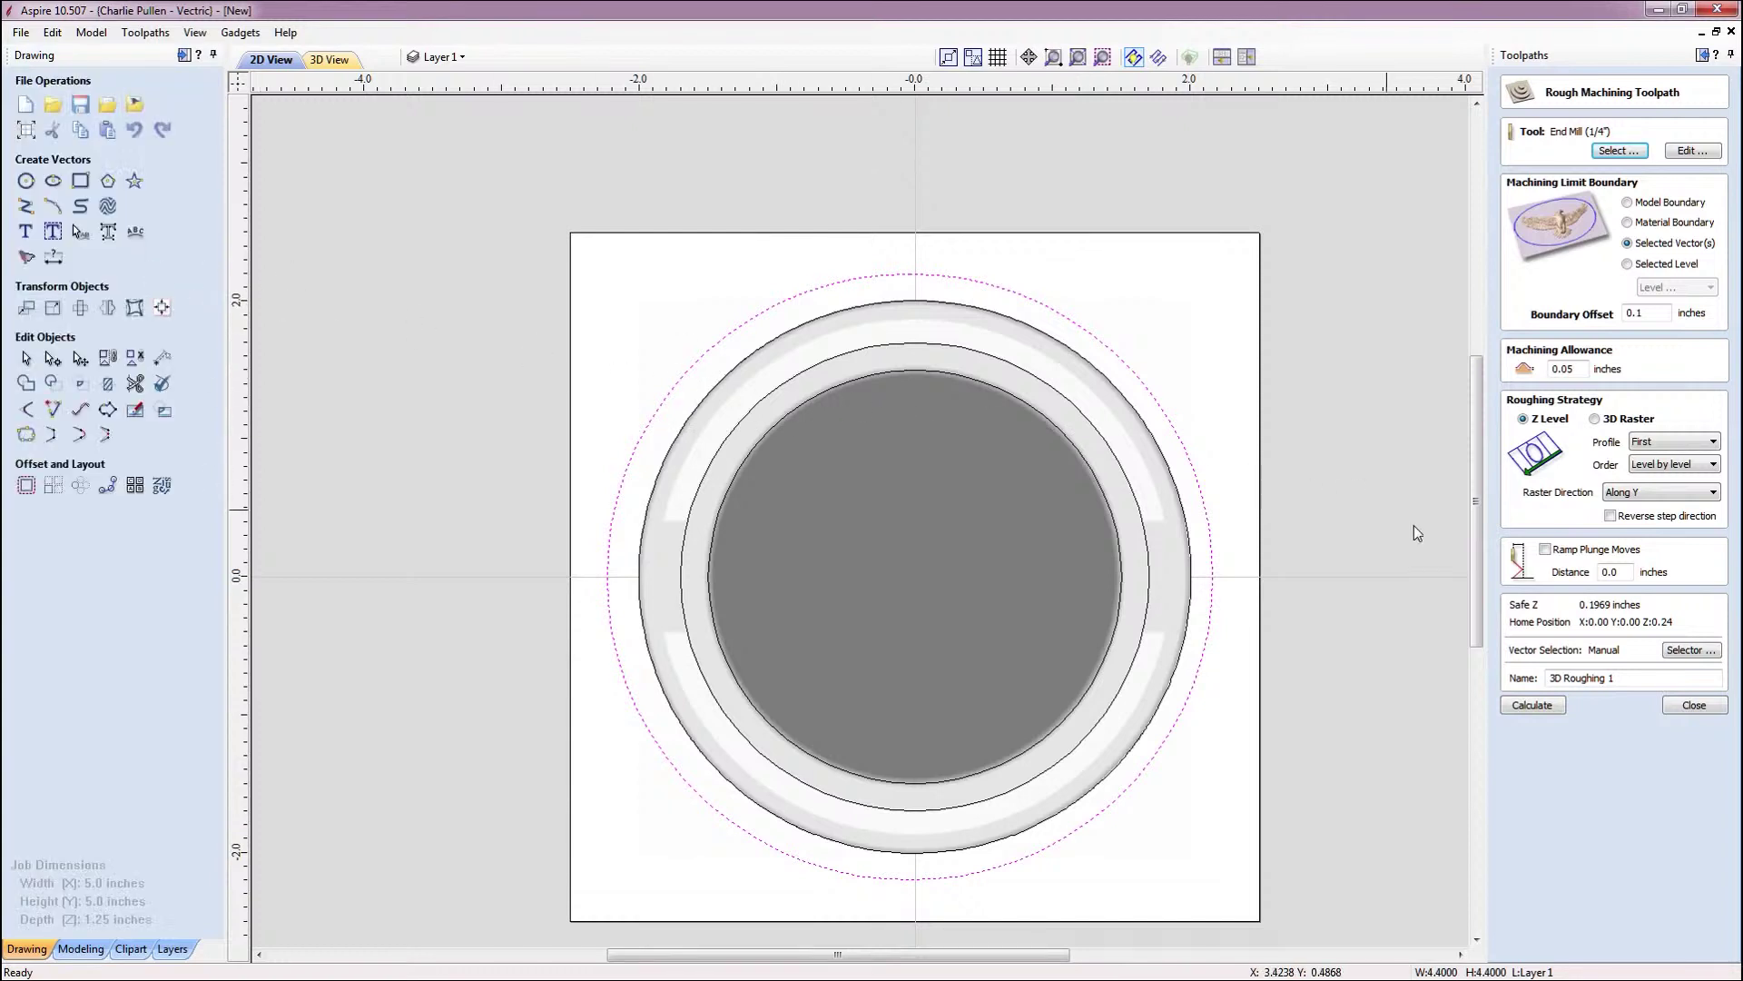
left_click(1687, 706)
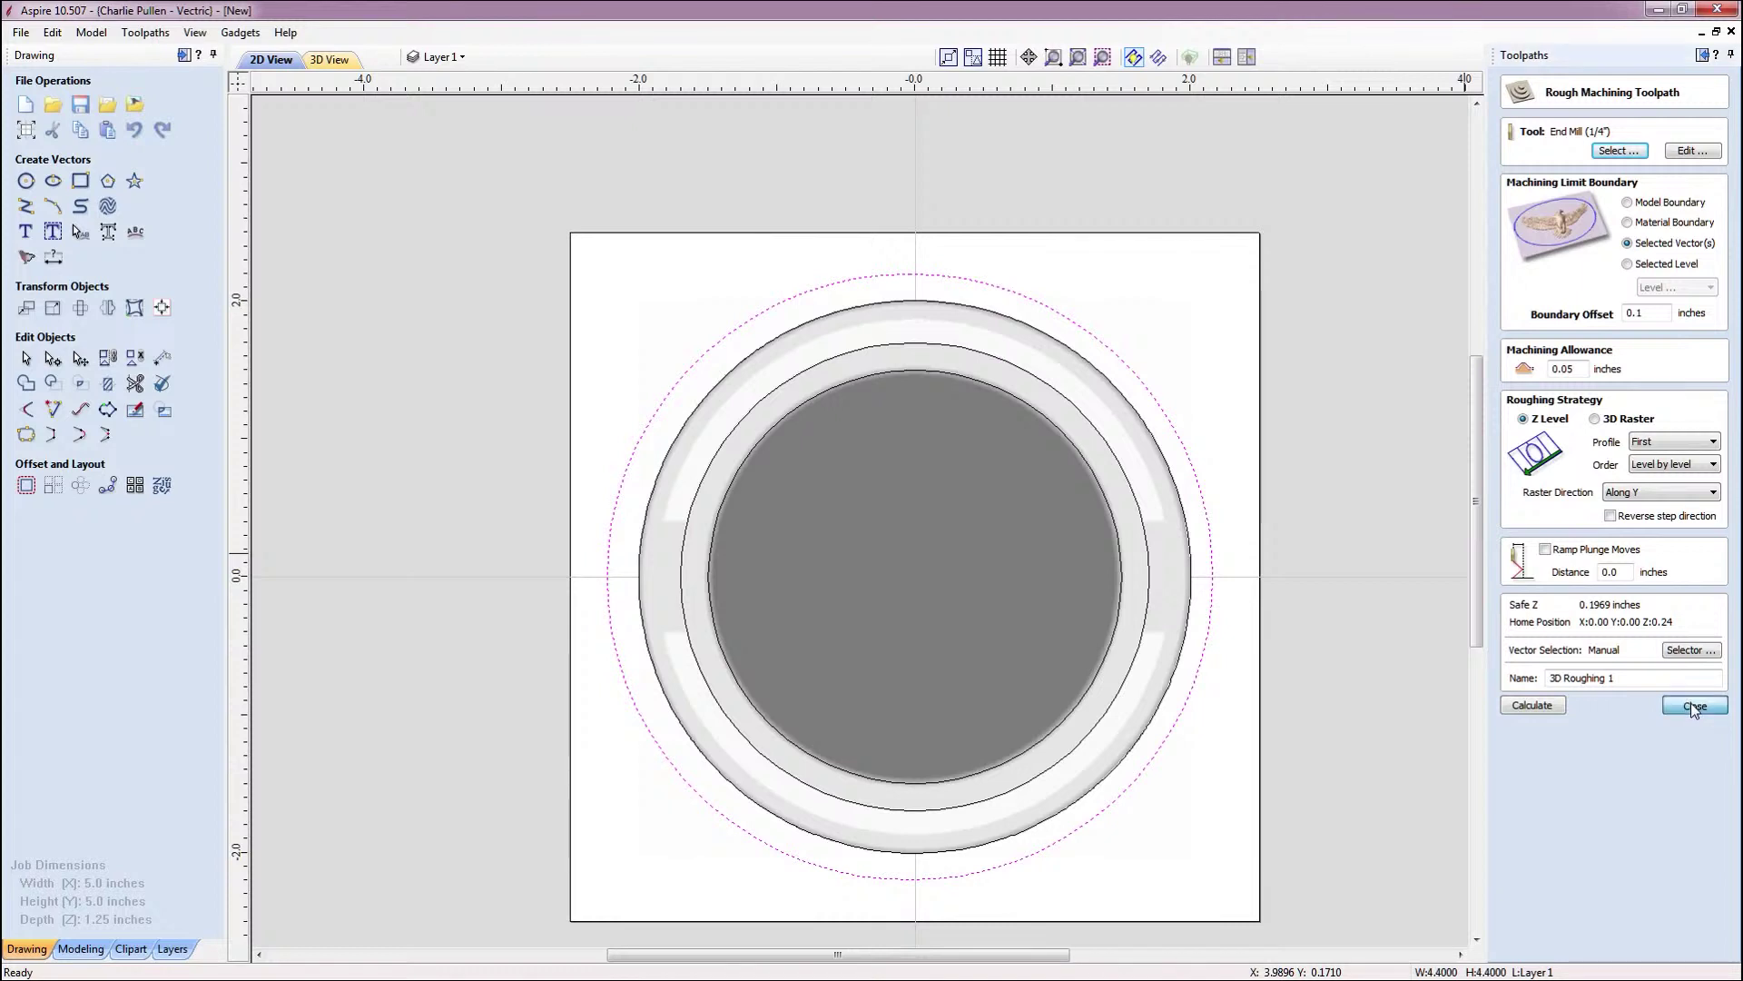
Calculate a Raster pocket toolpath for the 3.4 inch circle with a 0.2066 inch cut depth, Last profile pass and 0.75 inch ramp plunges
left_click(1136, 505)
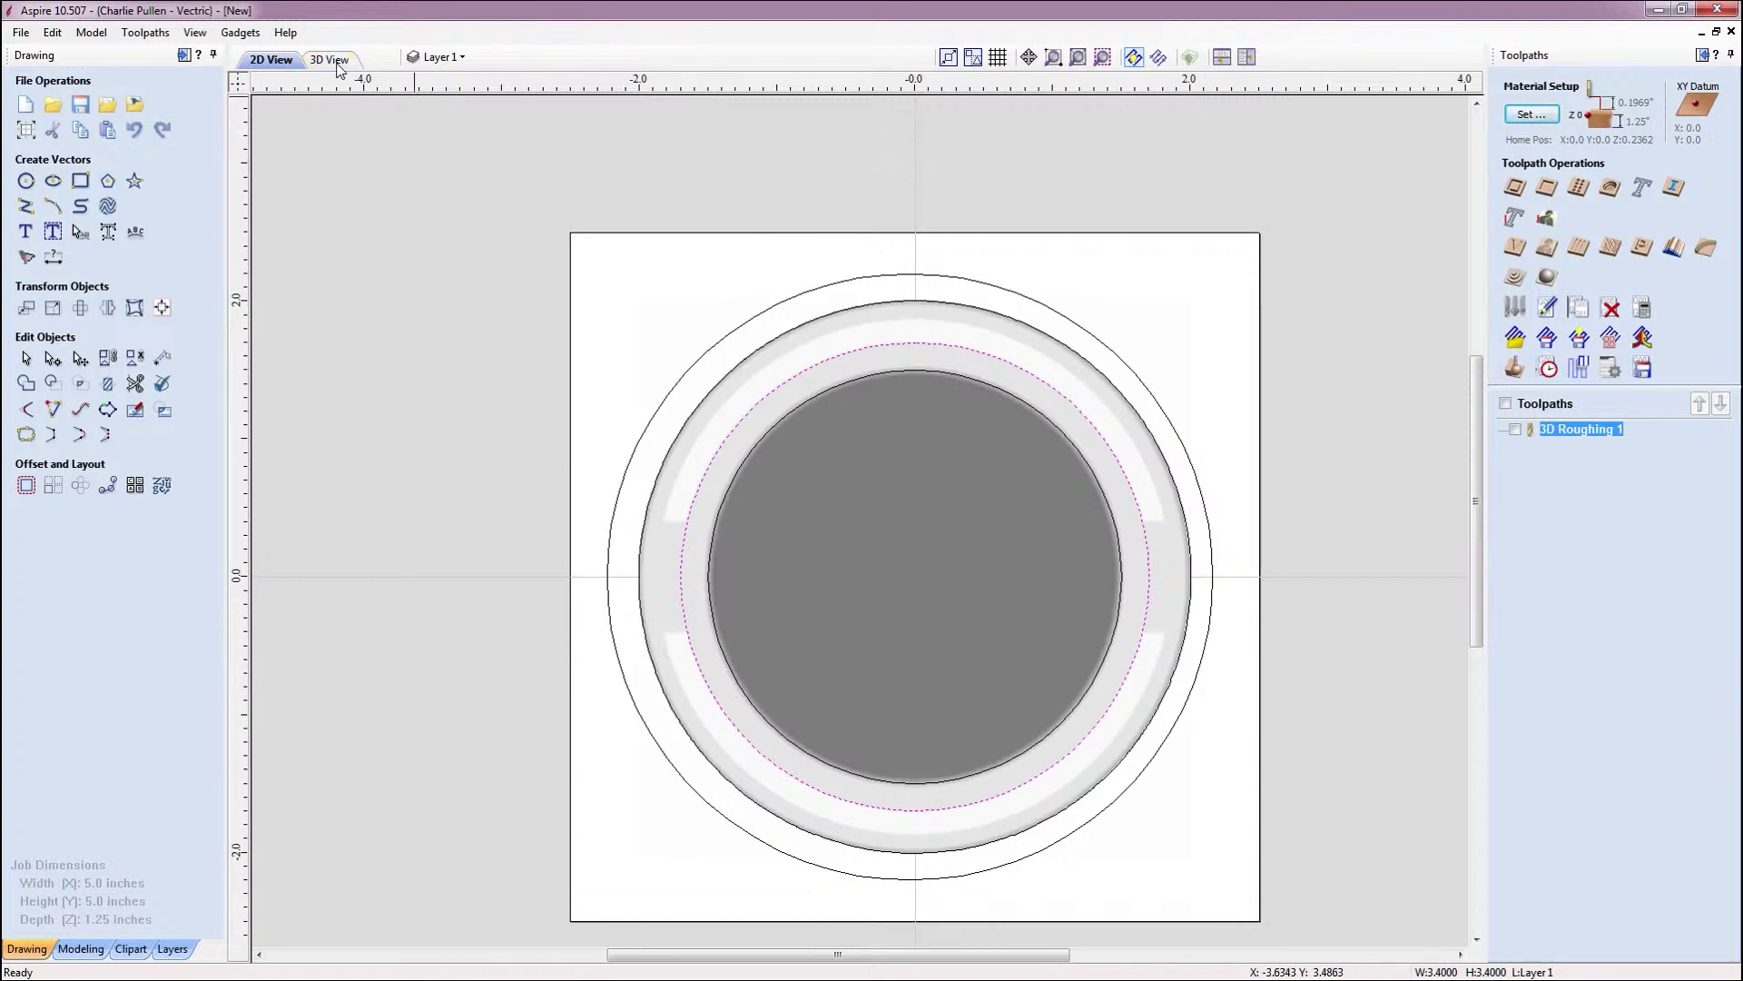
left_click(332, 61)
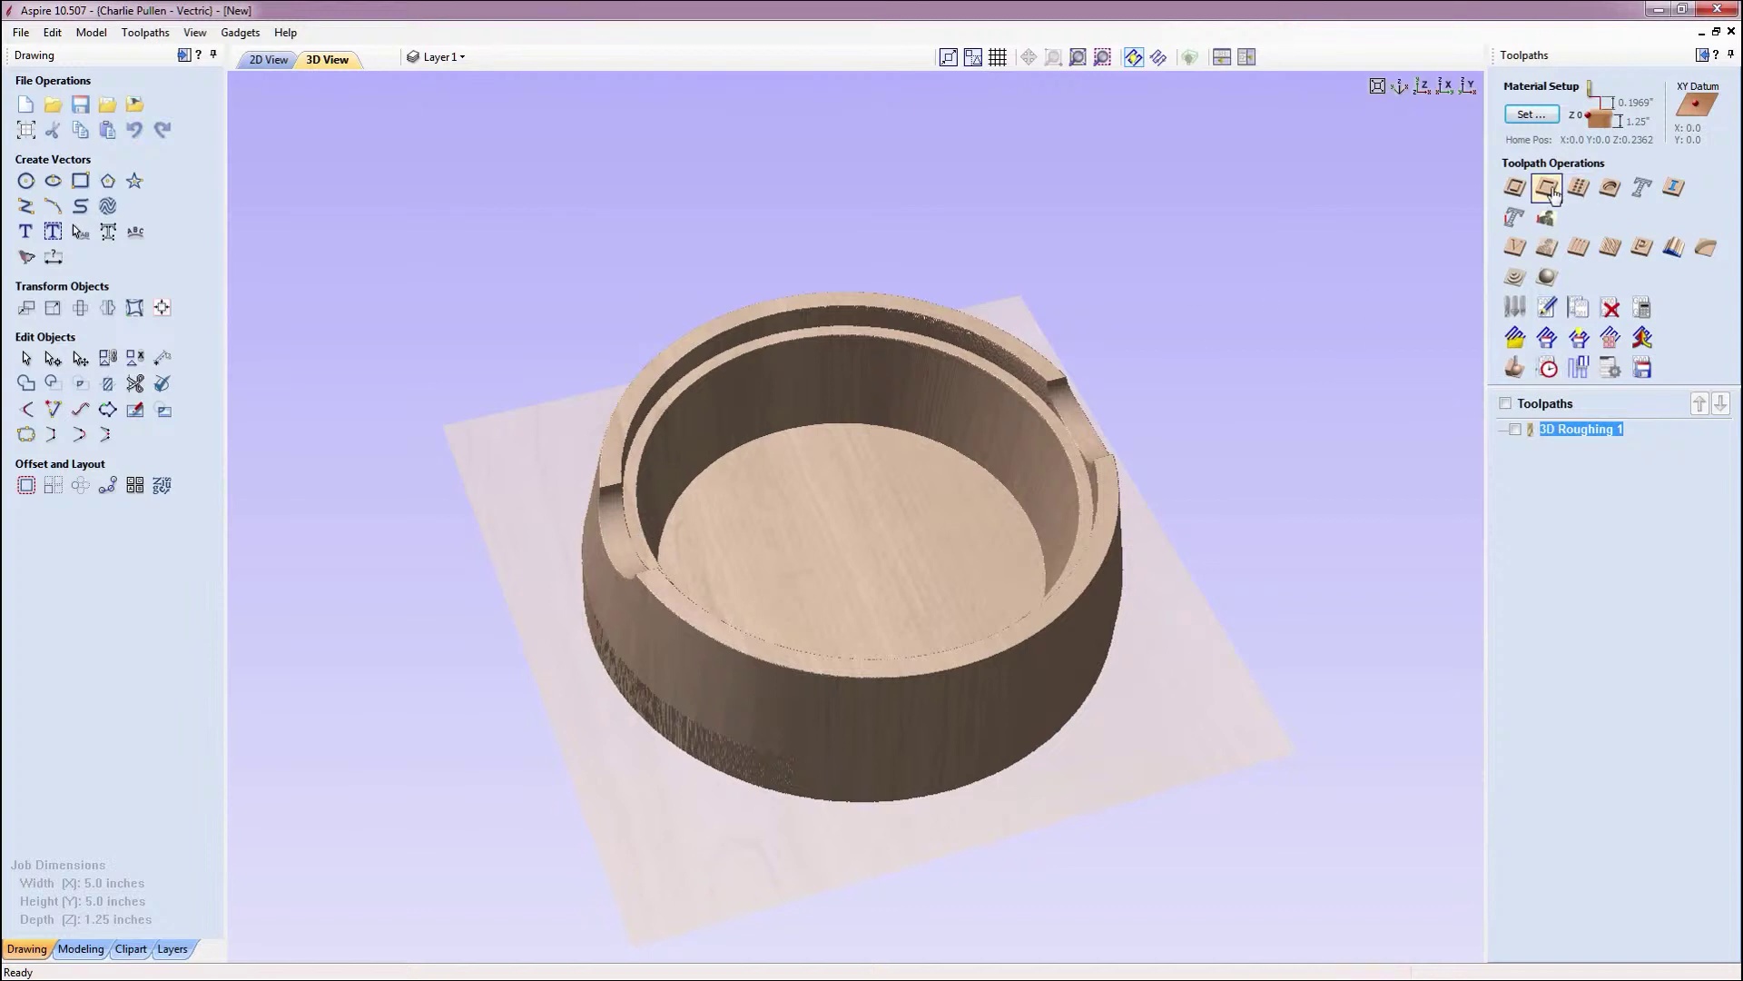
left_click(1547, 187)
key("Tab")
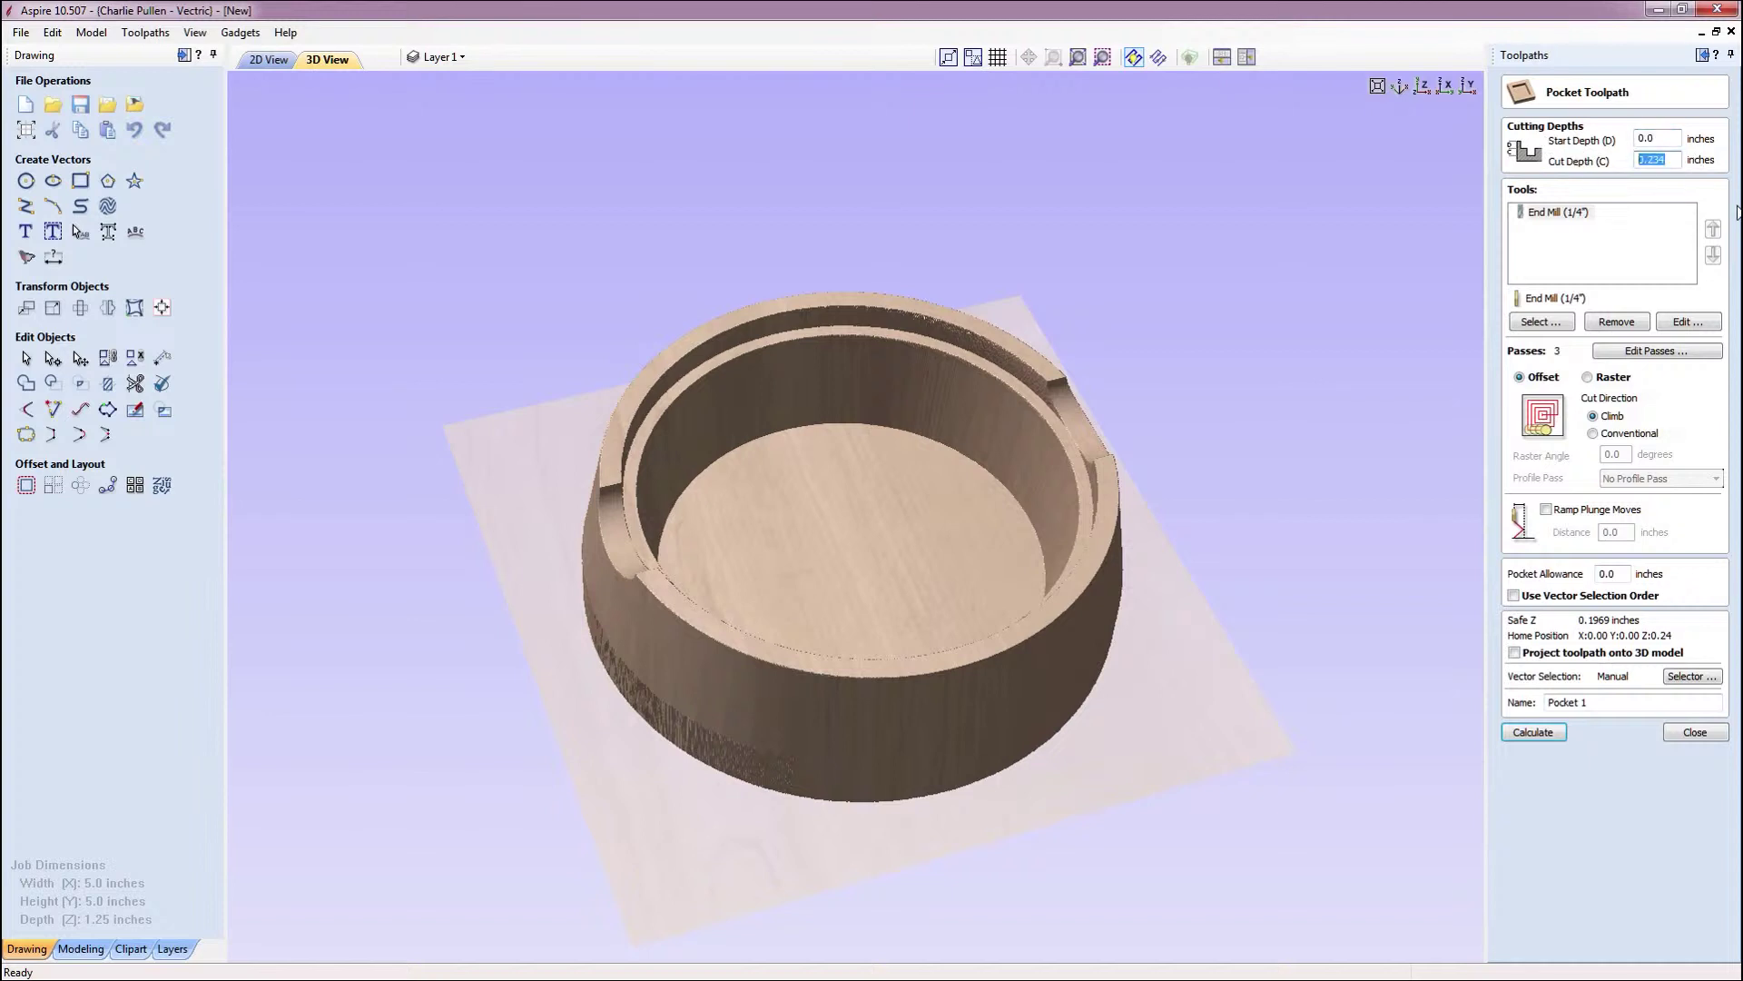
type("0.")
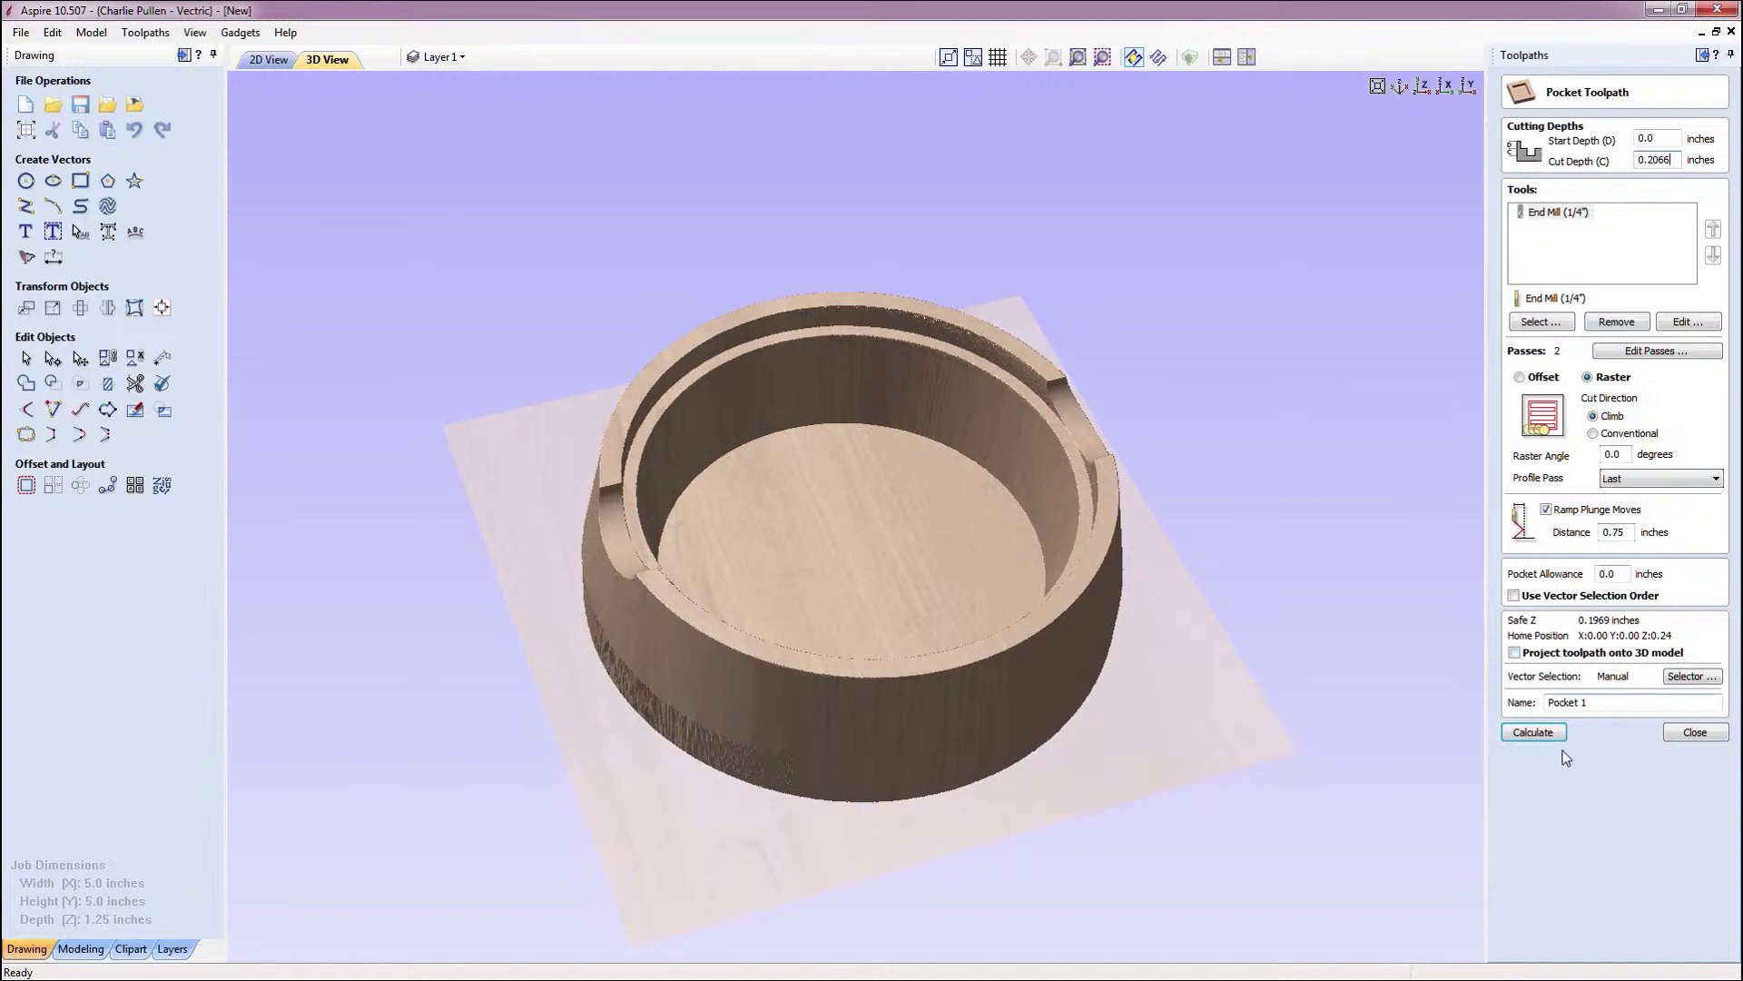
left_click(1542, 733)
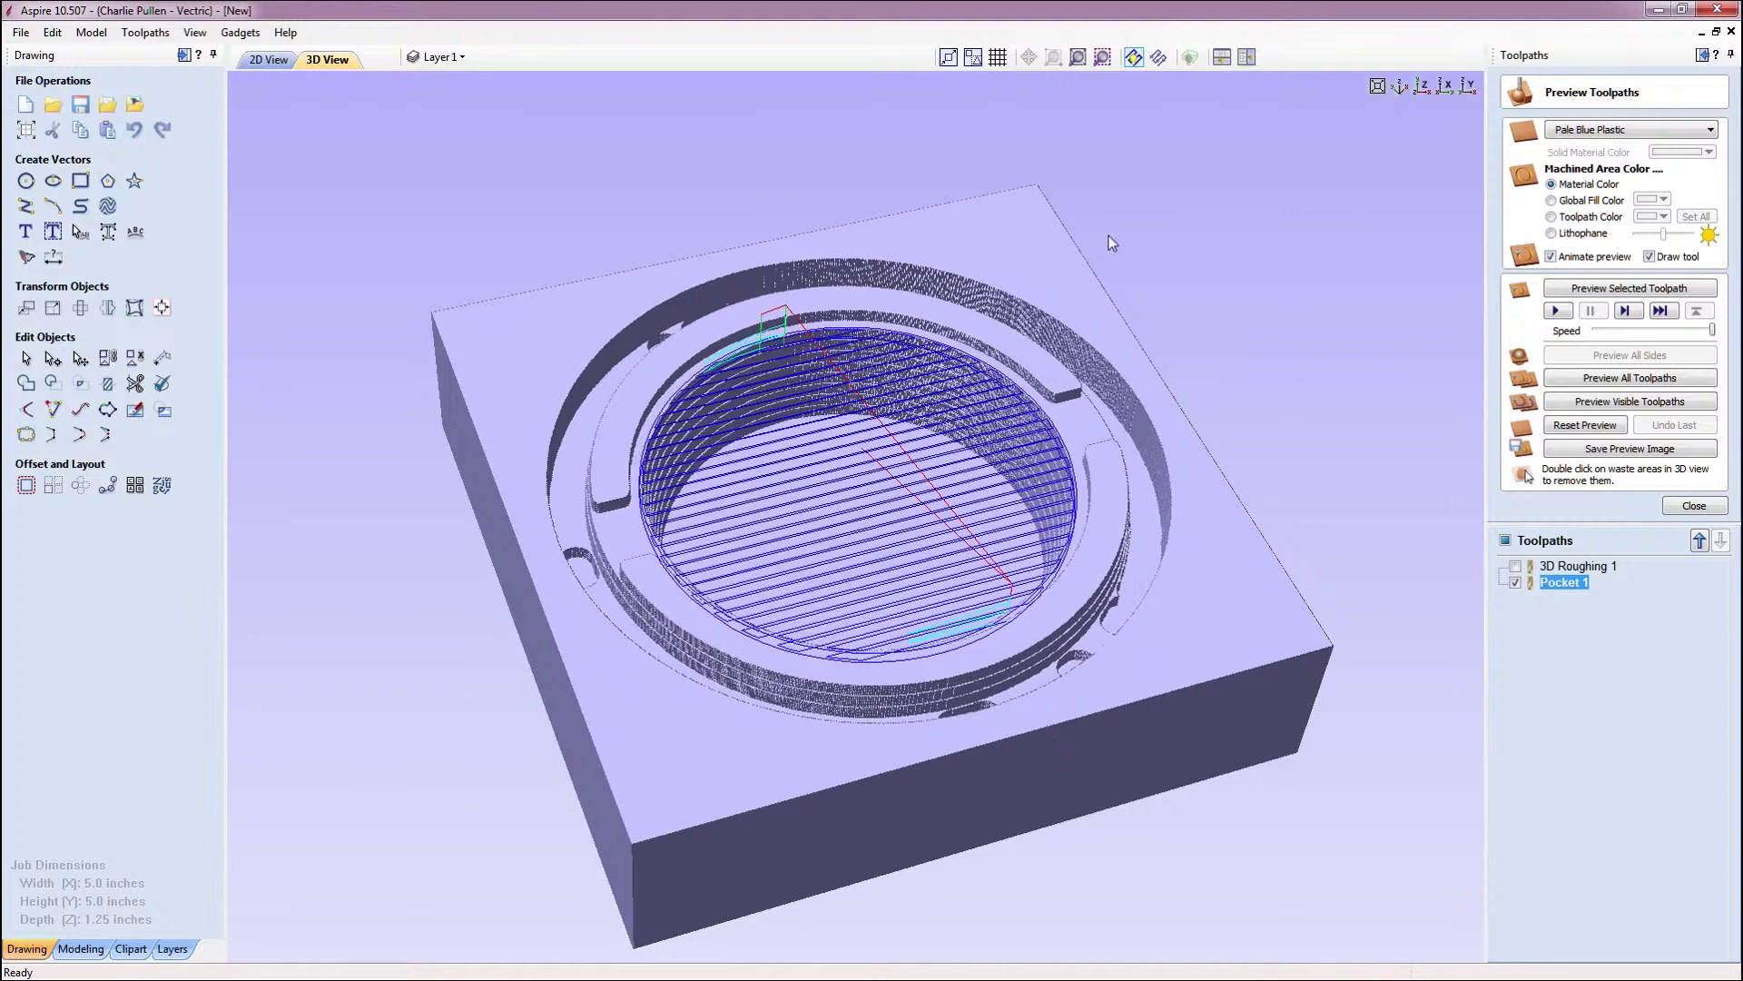
left_click(1695, 506)
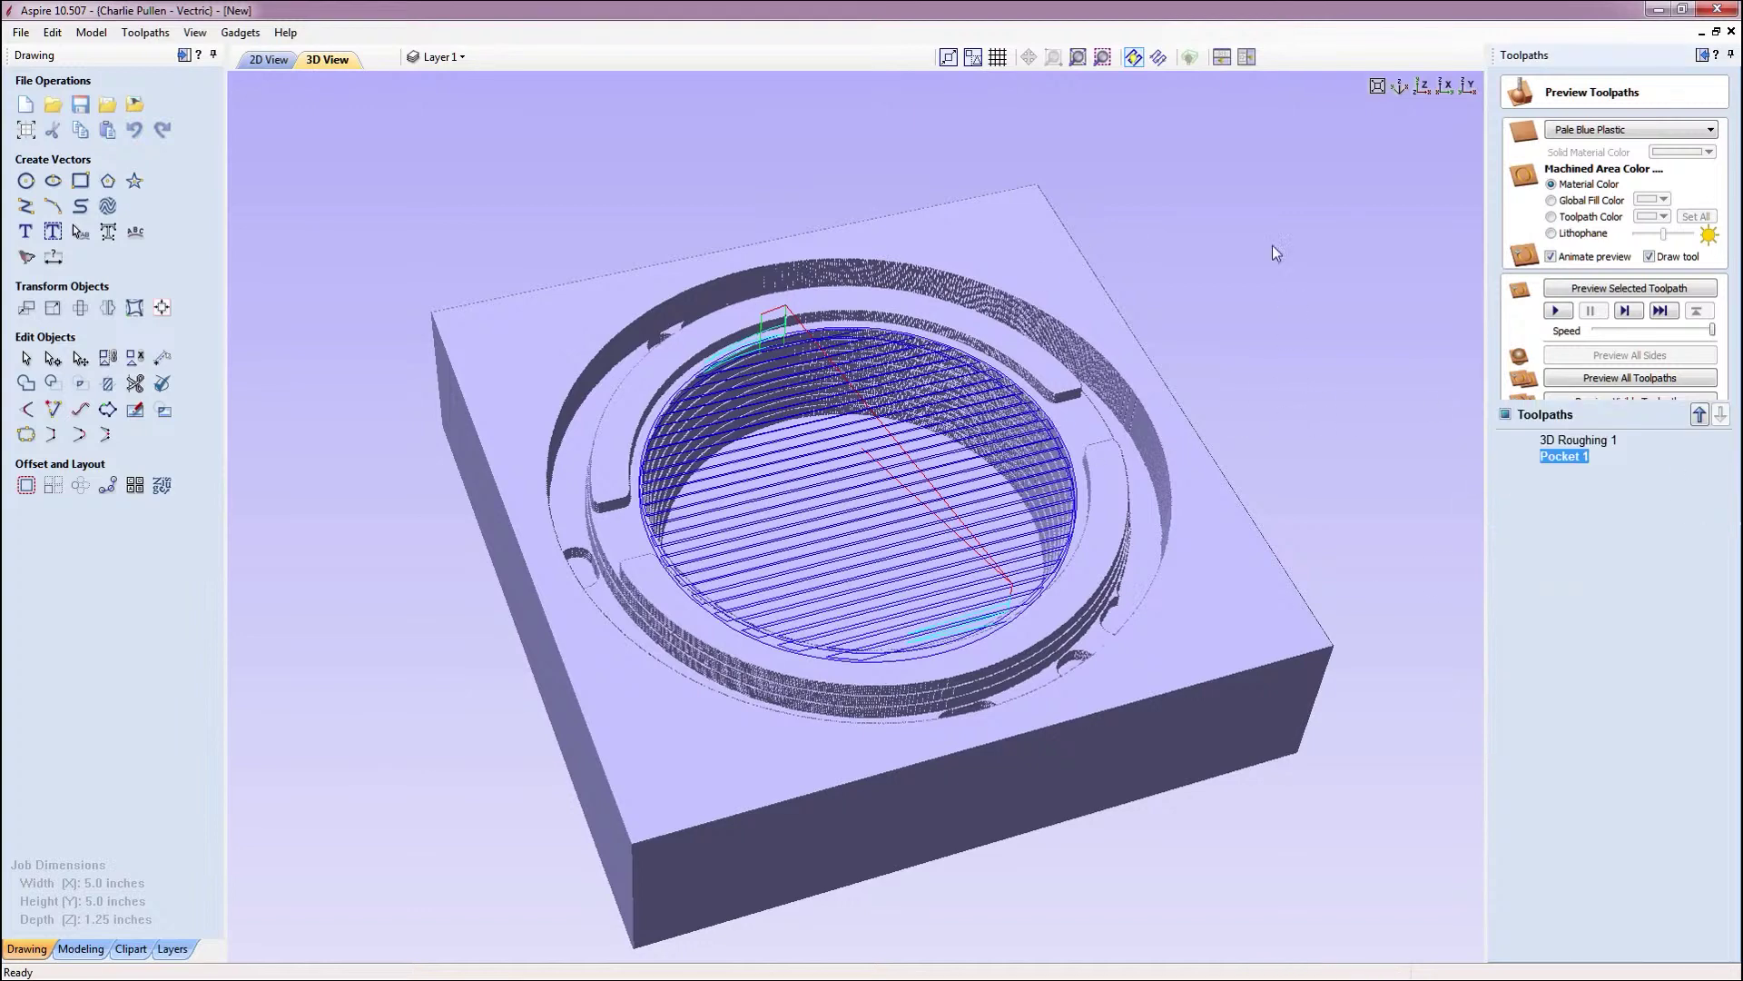
Start a second Raster pocket toolpath on the 3.0 inch inner circle, copying 0.2066 inches into the start depth, with 0.75 inch ramp plunges
left_click(270, 60)
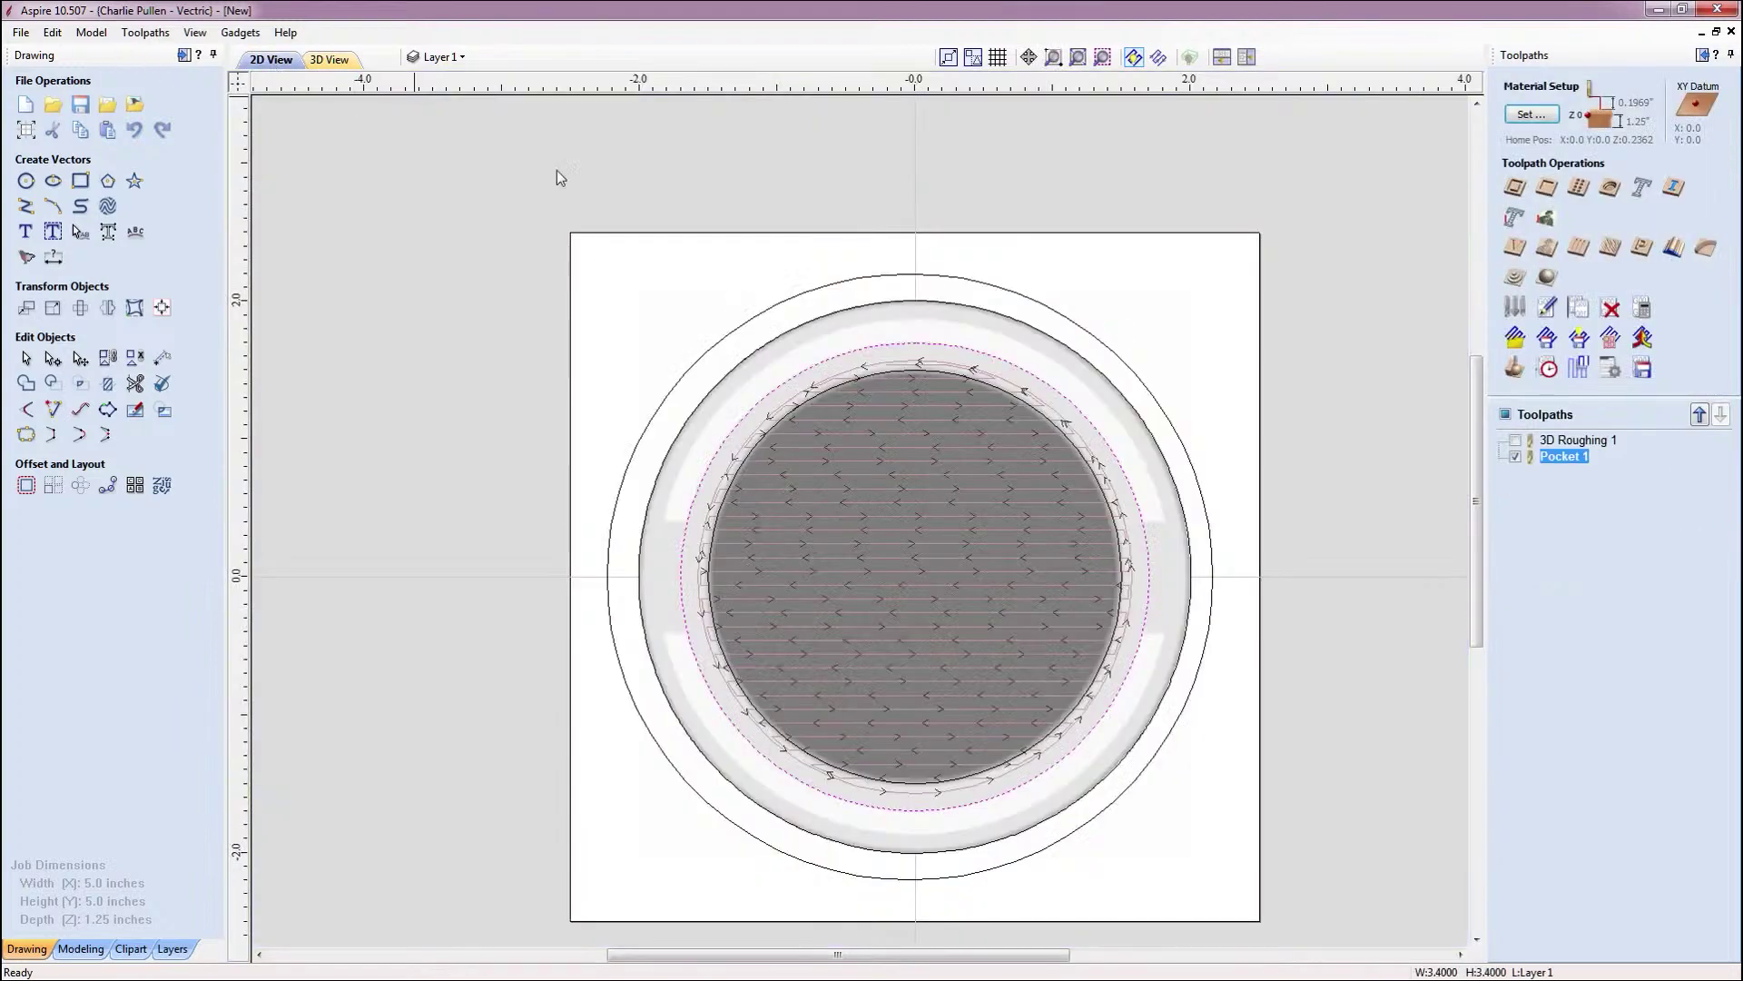
left_click(967, 377)
left_click(1558, 186)
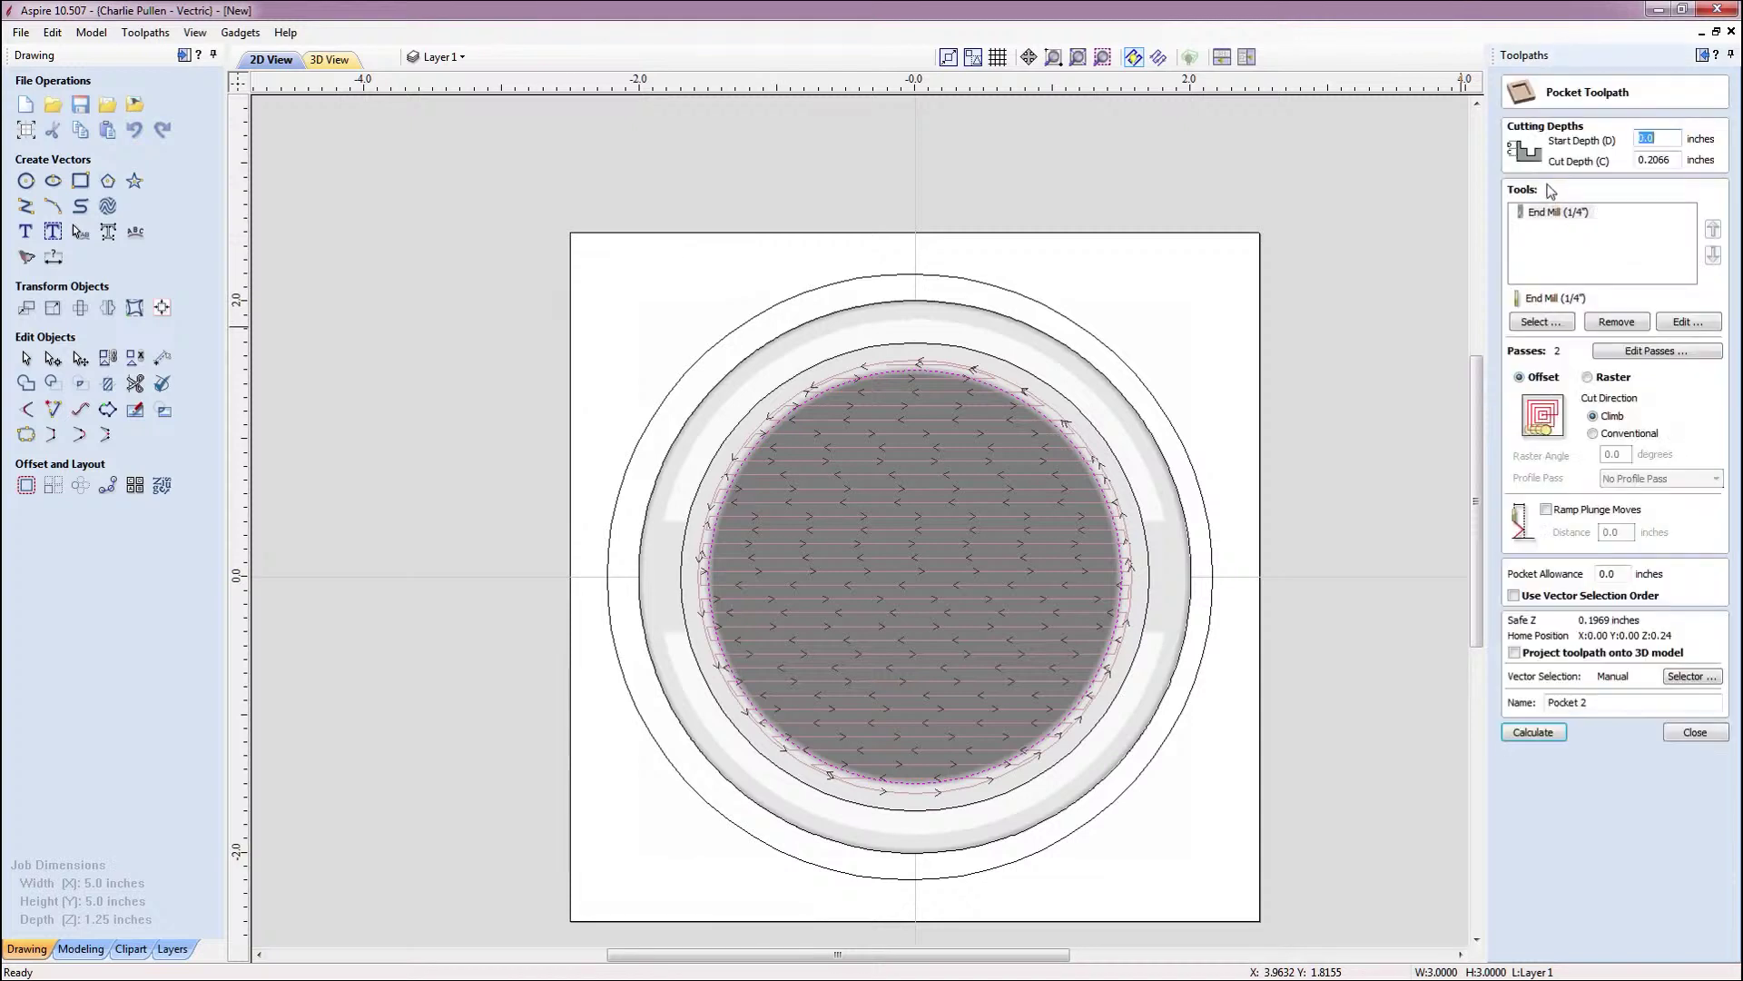
left_click(1650, 161)
key("ctrl+c")
right_click(1661, 161)
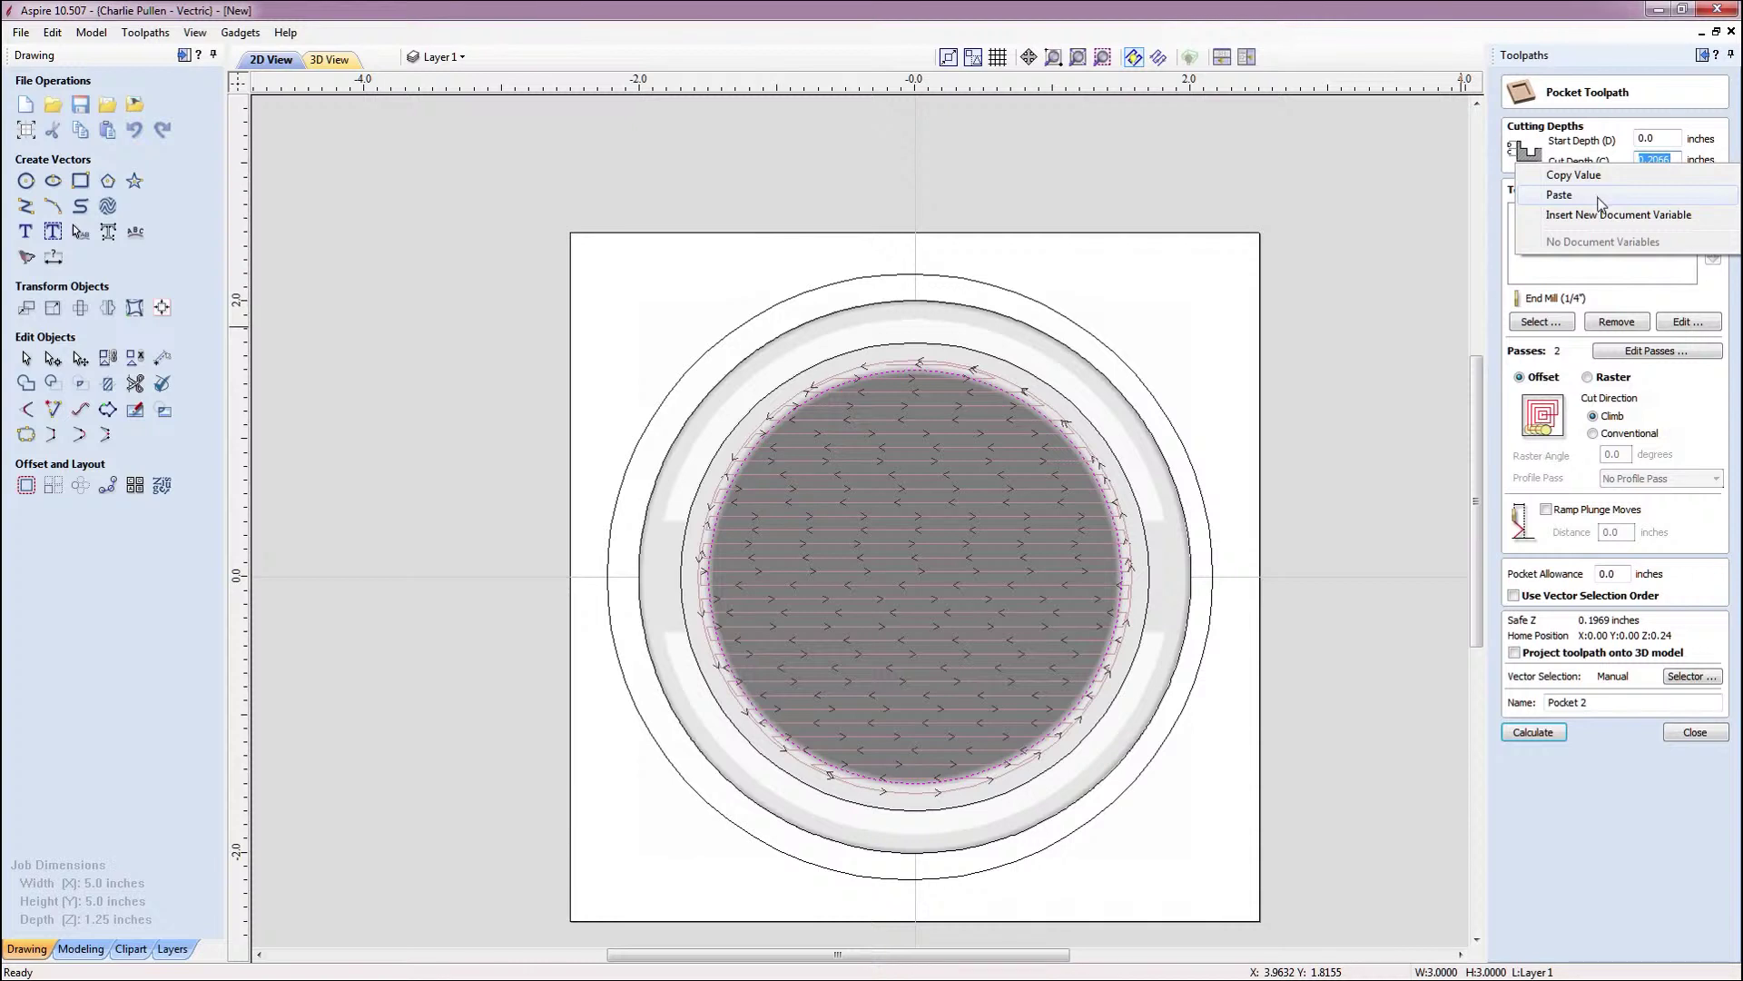
left_click(1600, 203)
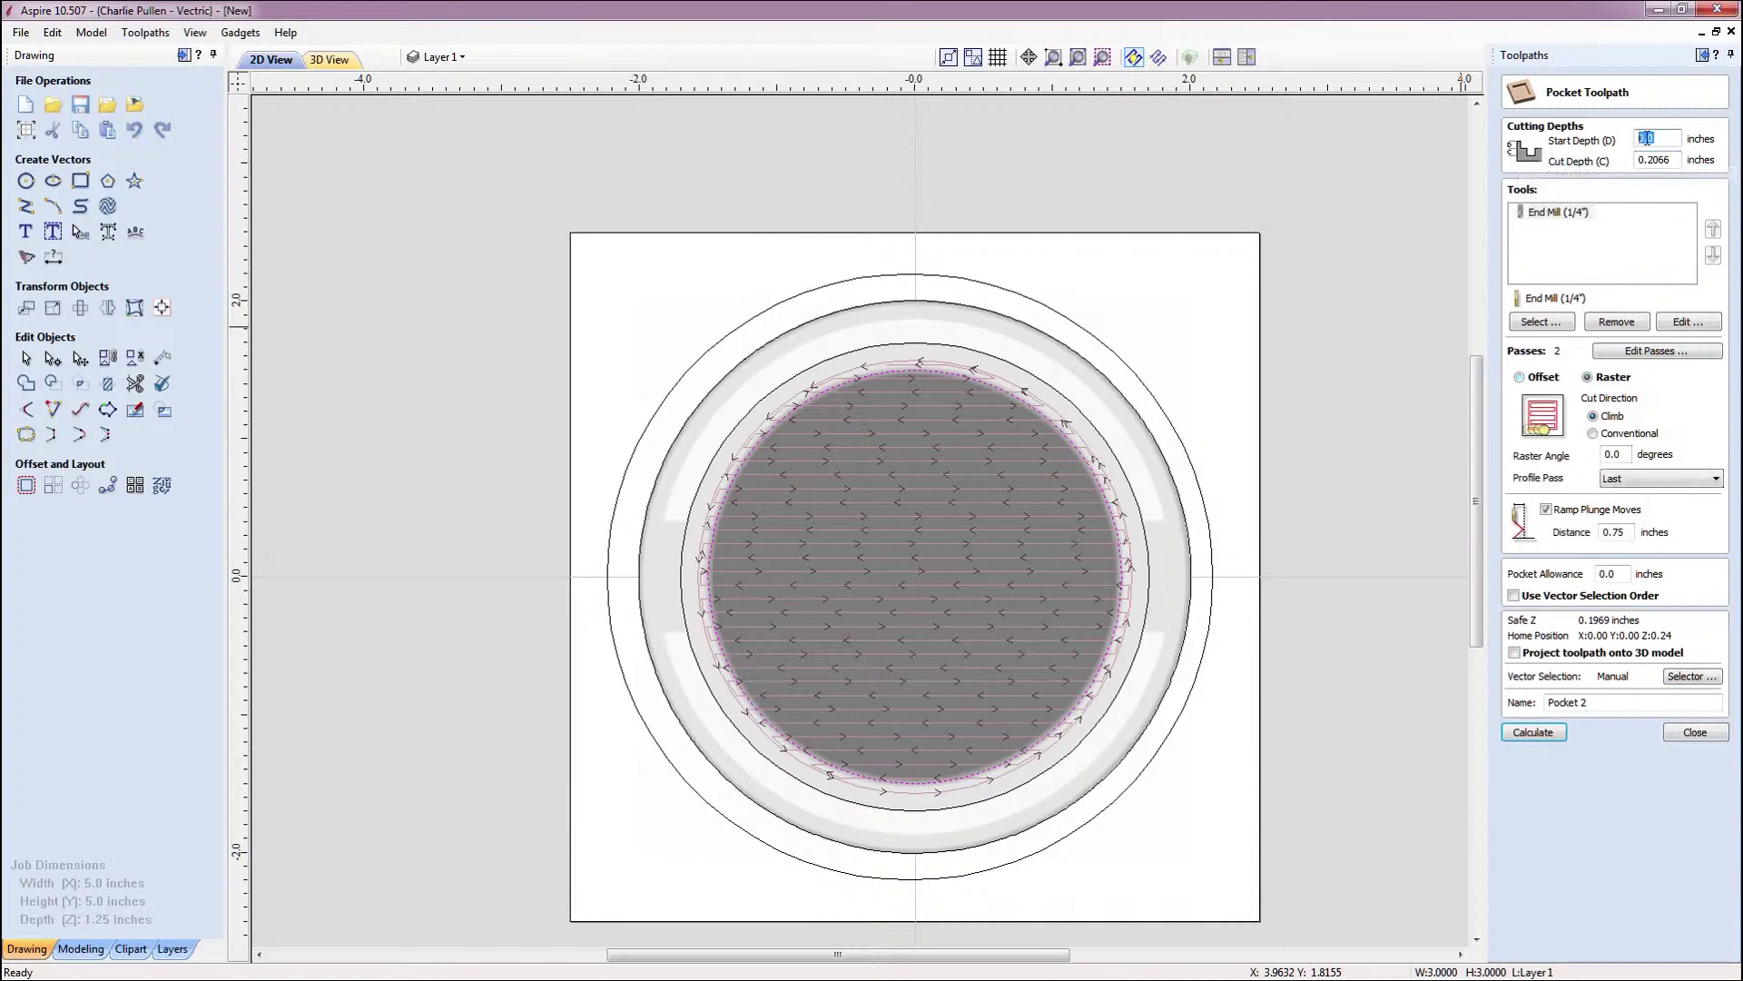
right_click(1669, 142)
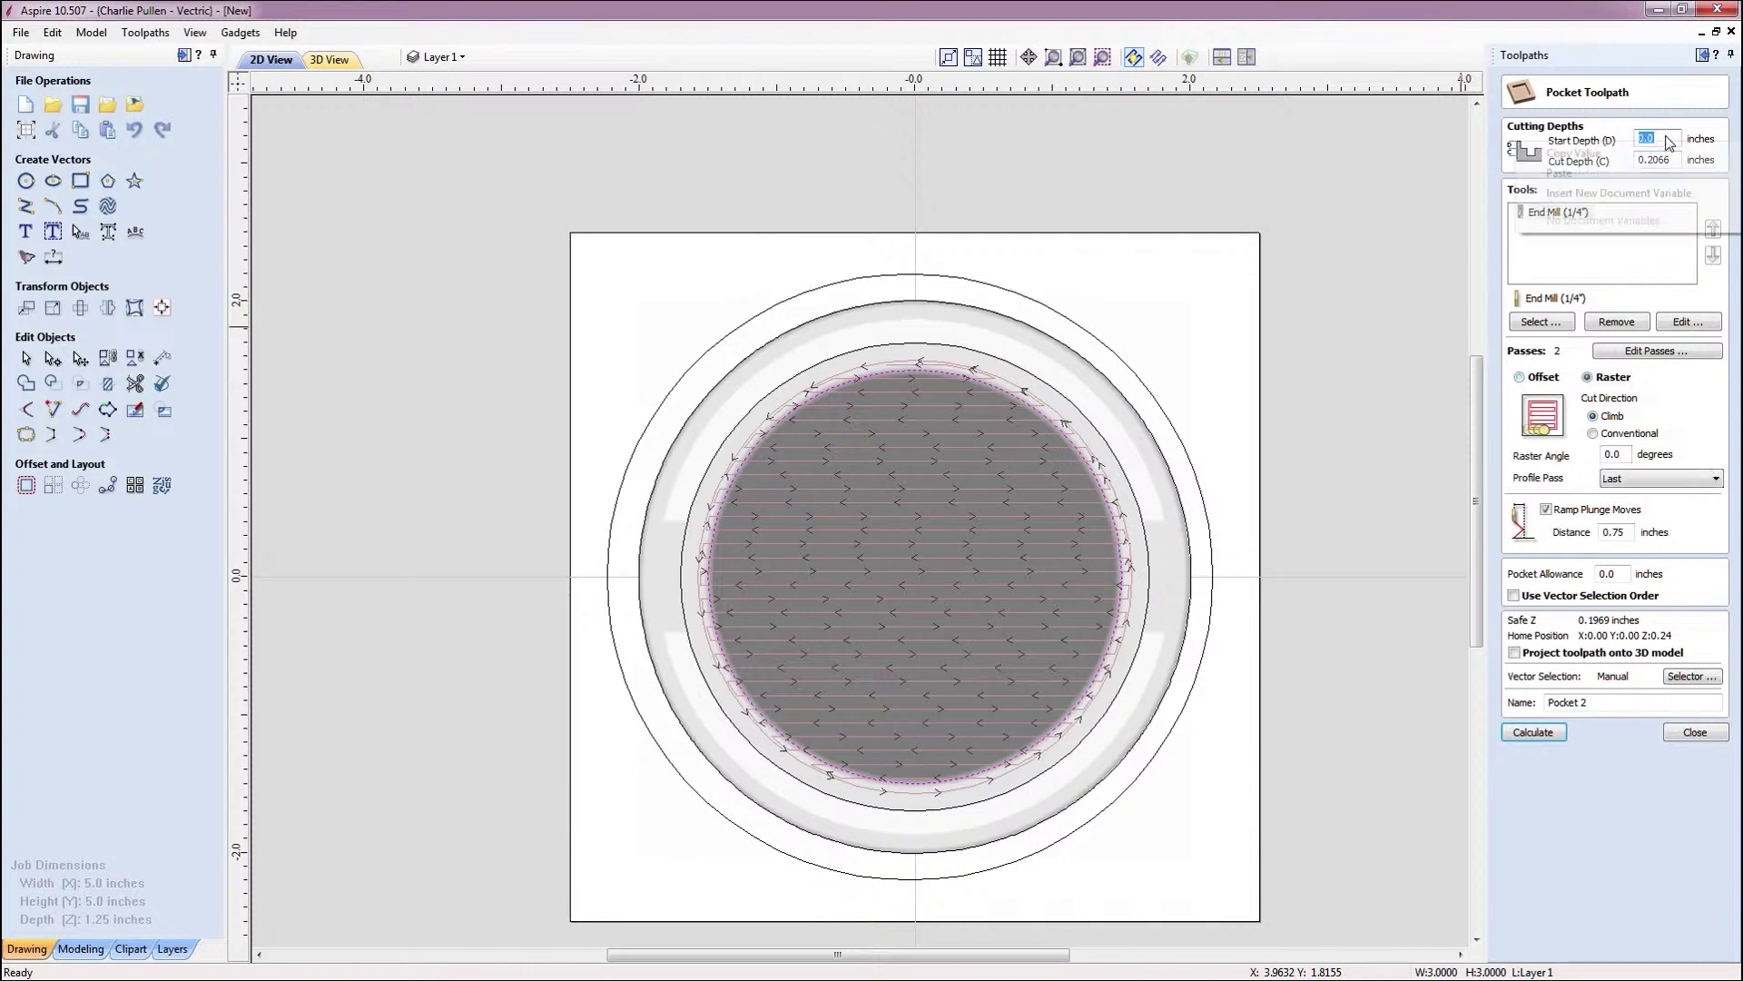
left_click(1613, 175)
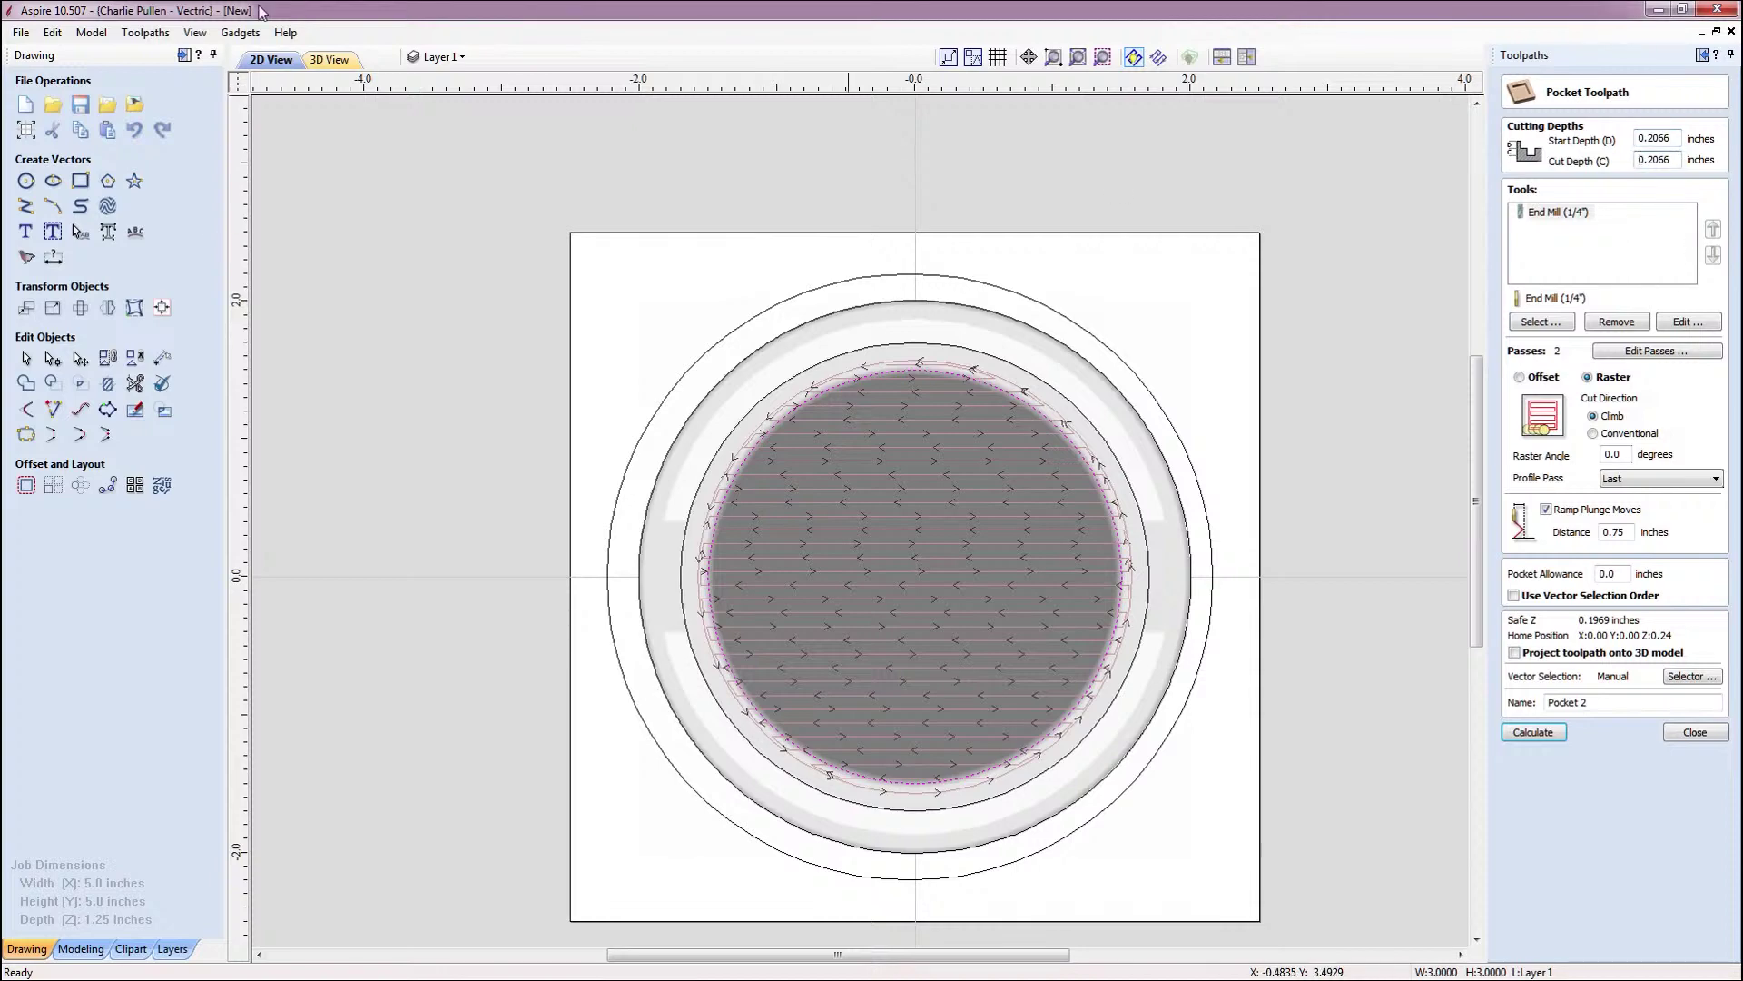
Check the box's inner floor in 3D, set the second pocket's cut depth and calculate the toolpath
left_click(328, 59)
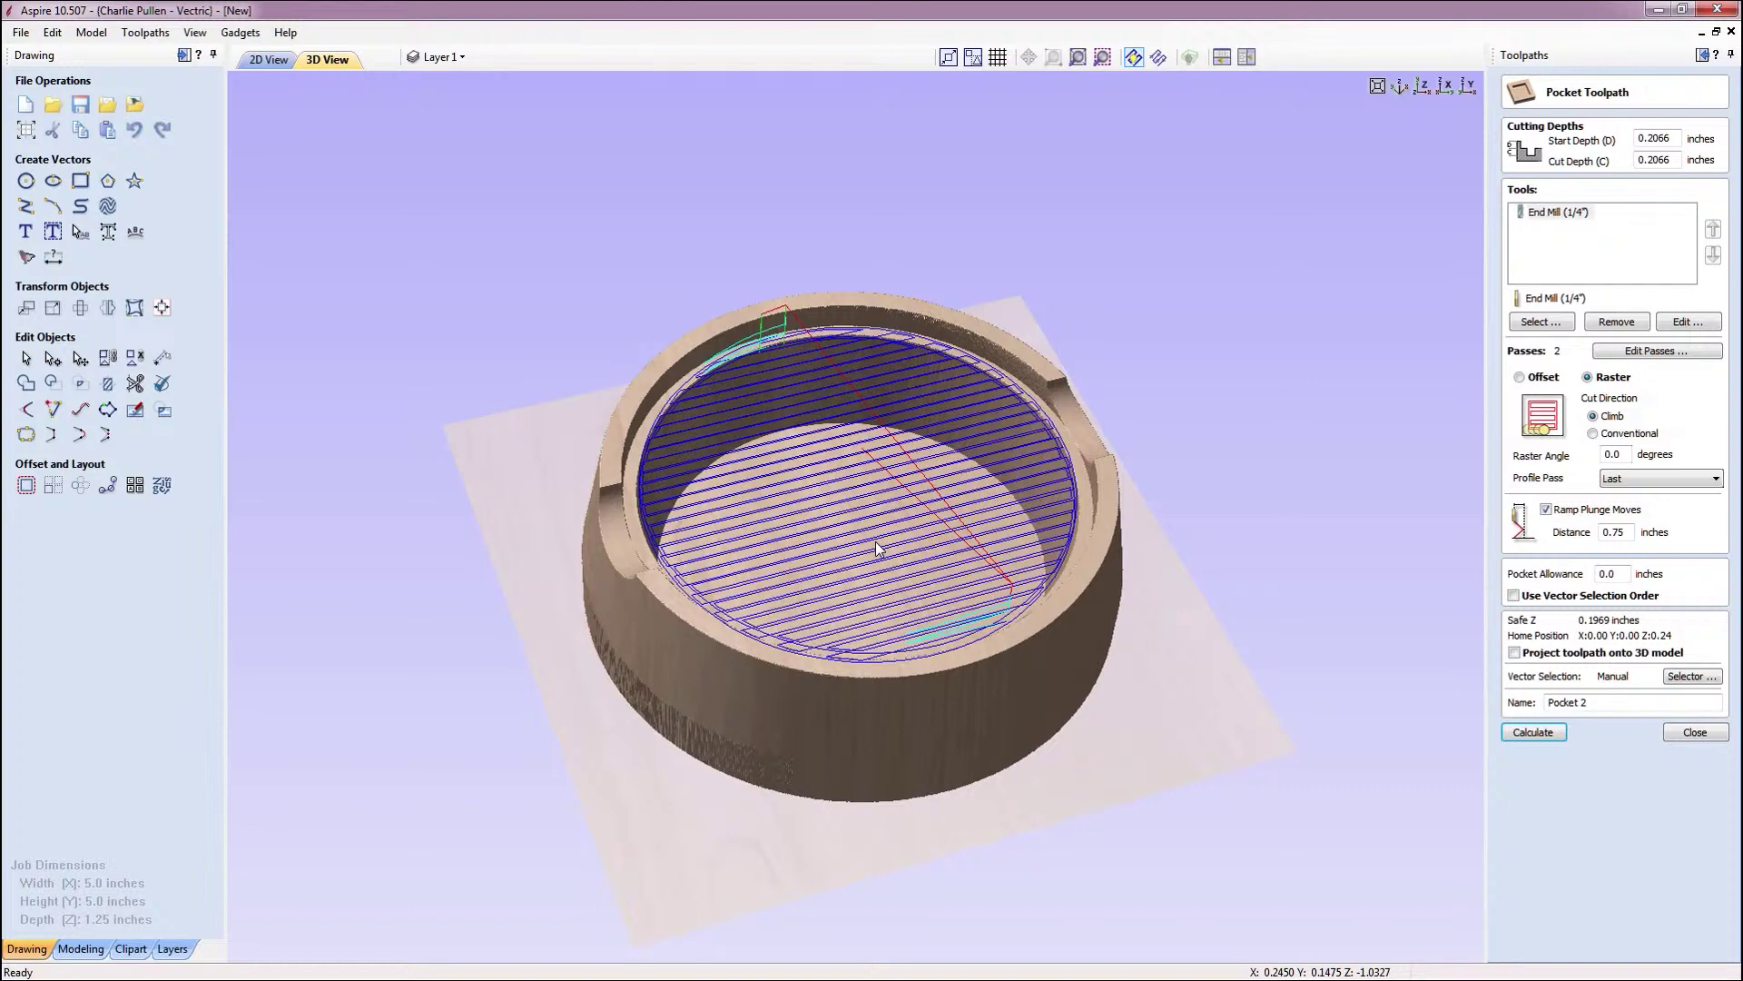
left_click(271, 59)
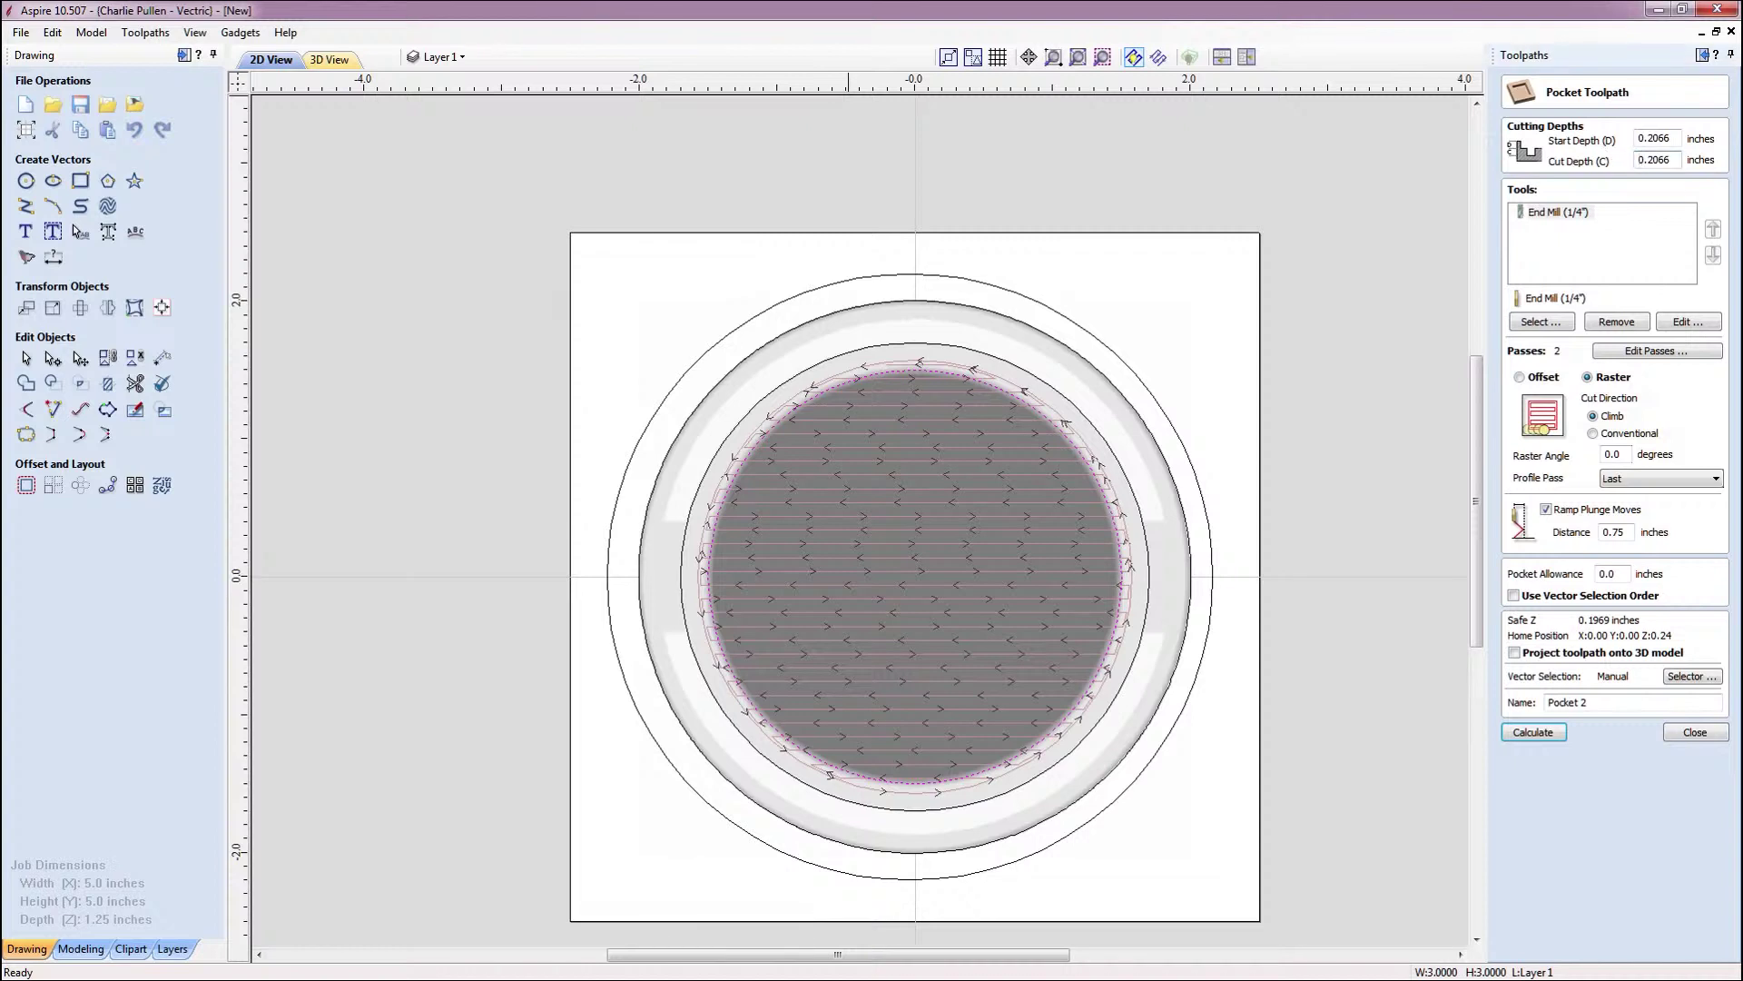
type(".20")
key("BackSpace")
left_click(1535, 735)
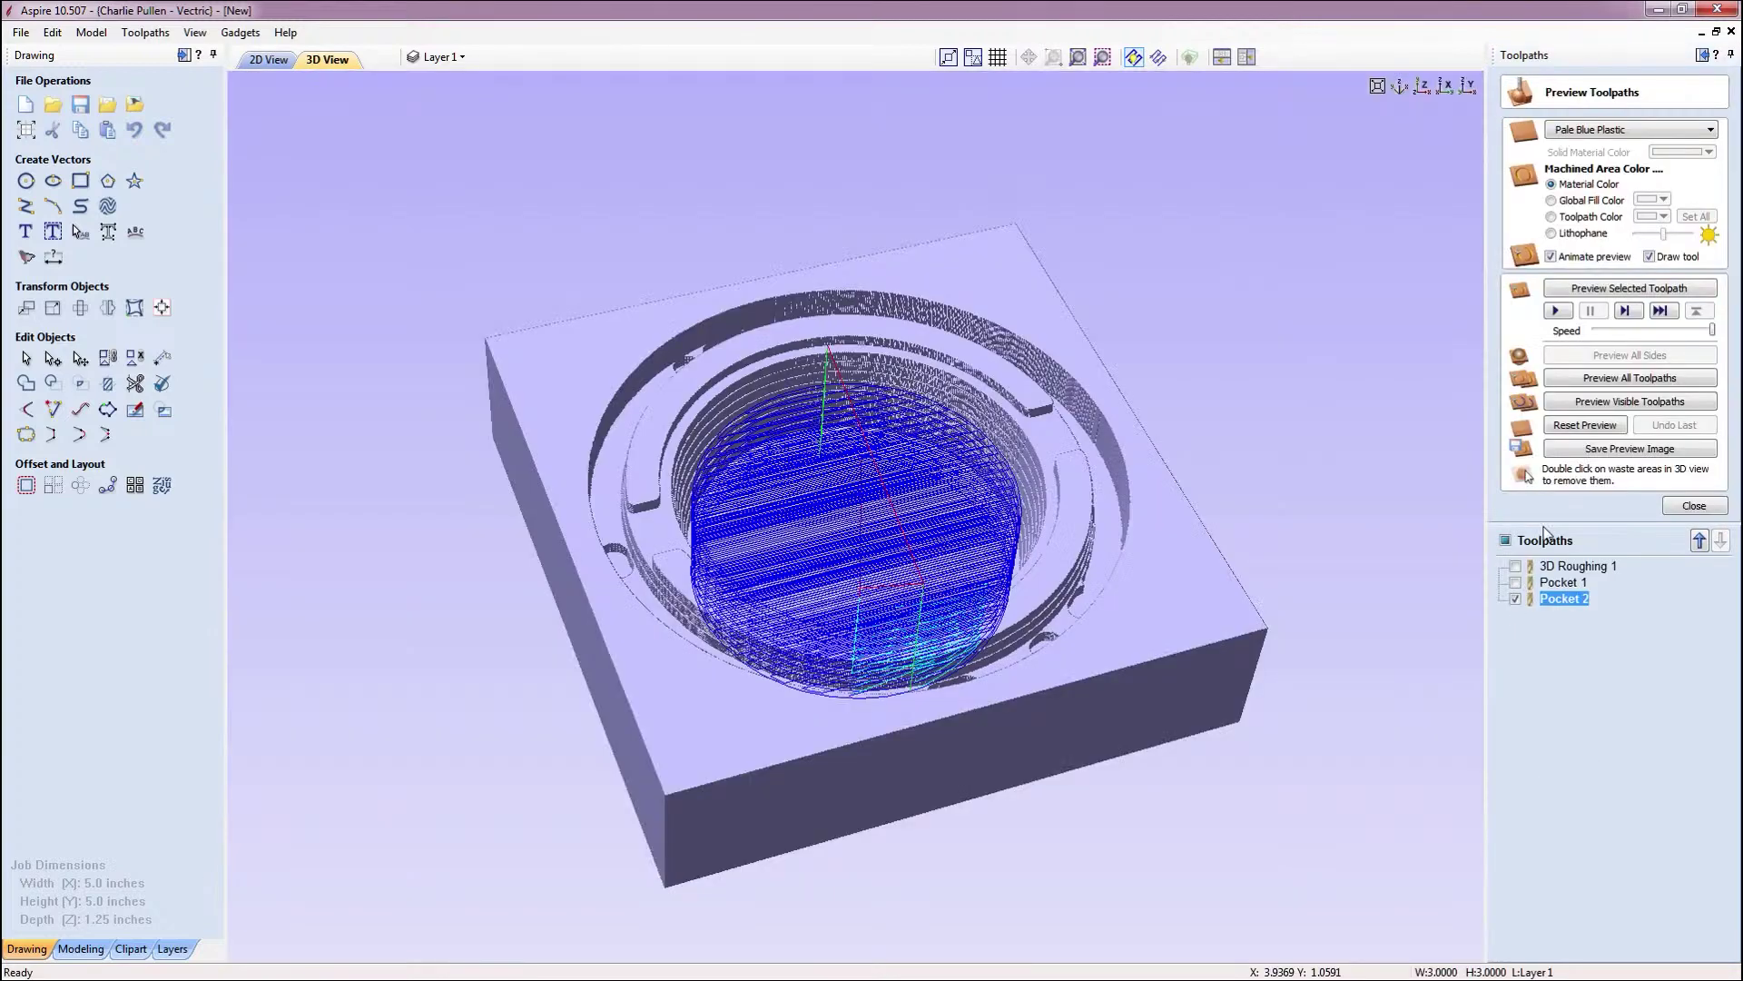
Reset the simulated material and preview Pocket 1 and Pocket 2 one after the other
left_click(1584, 425)
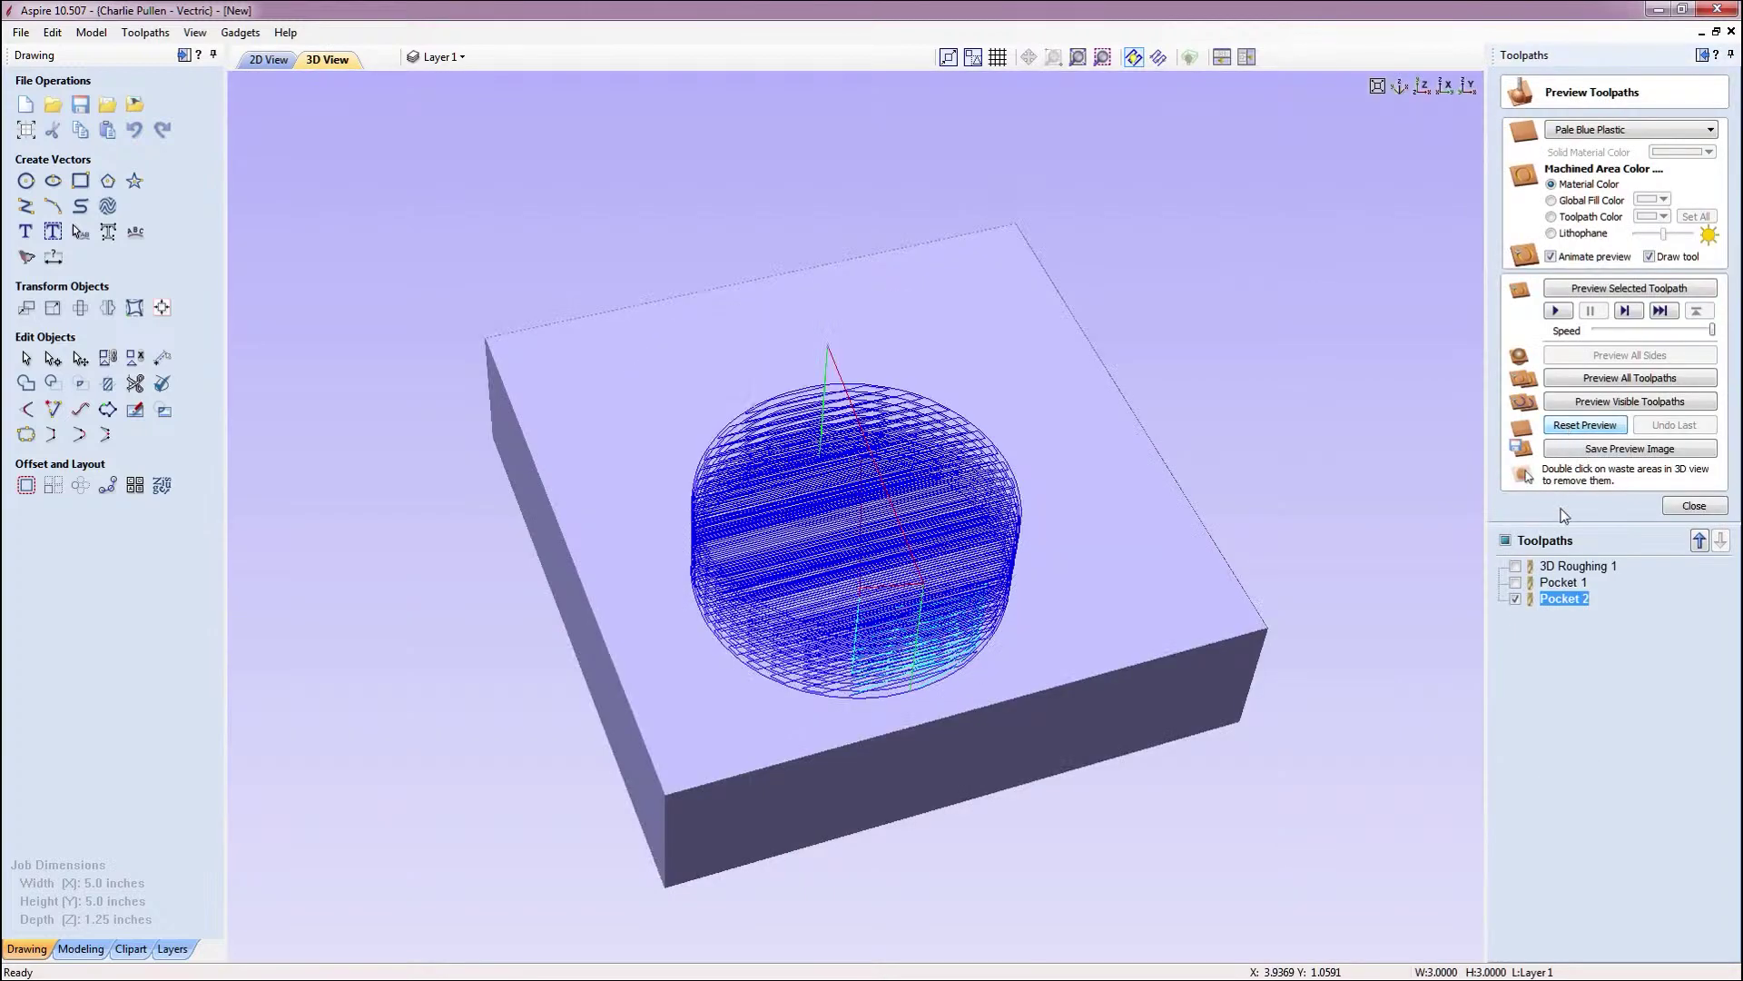
left_click(1557, 584)
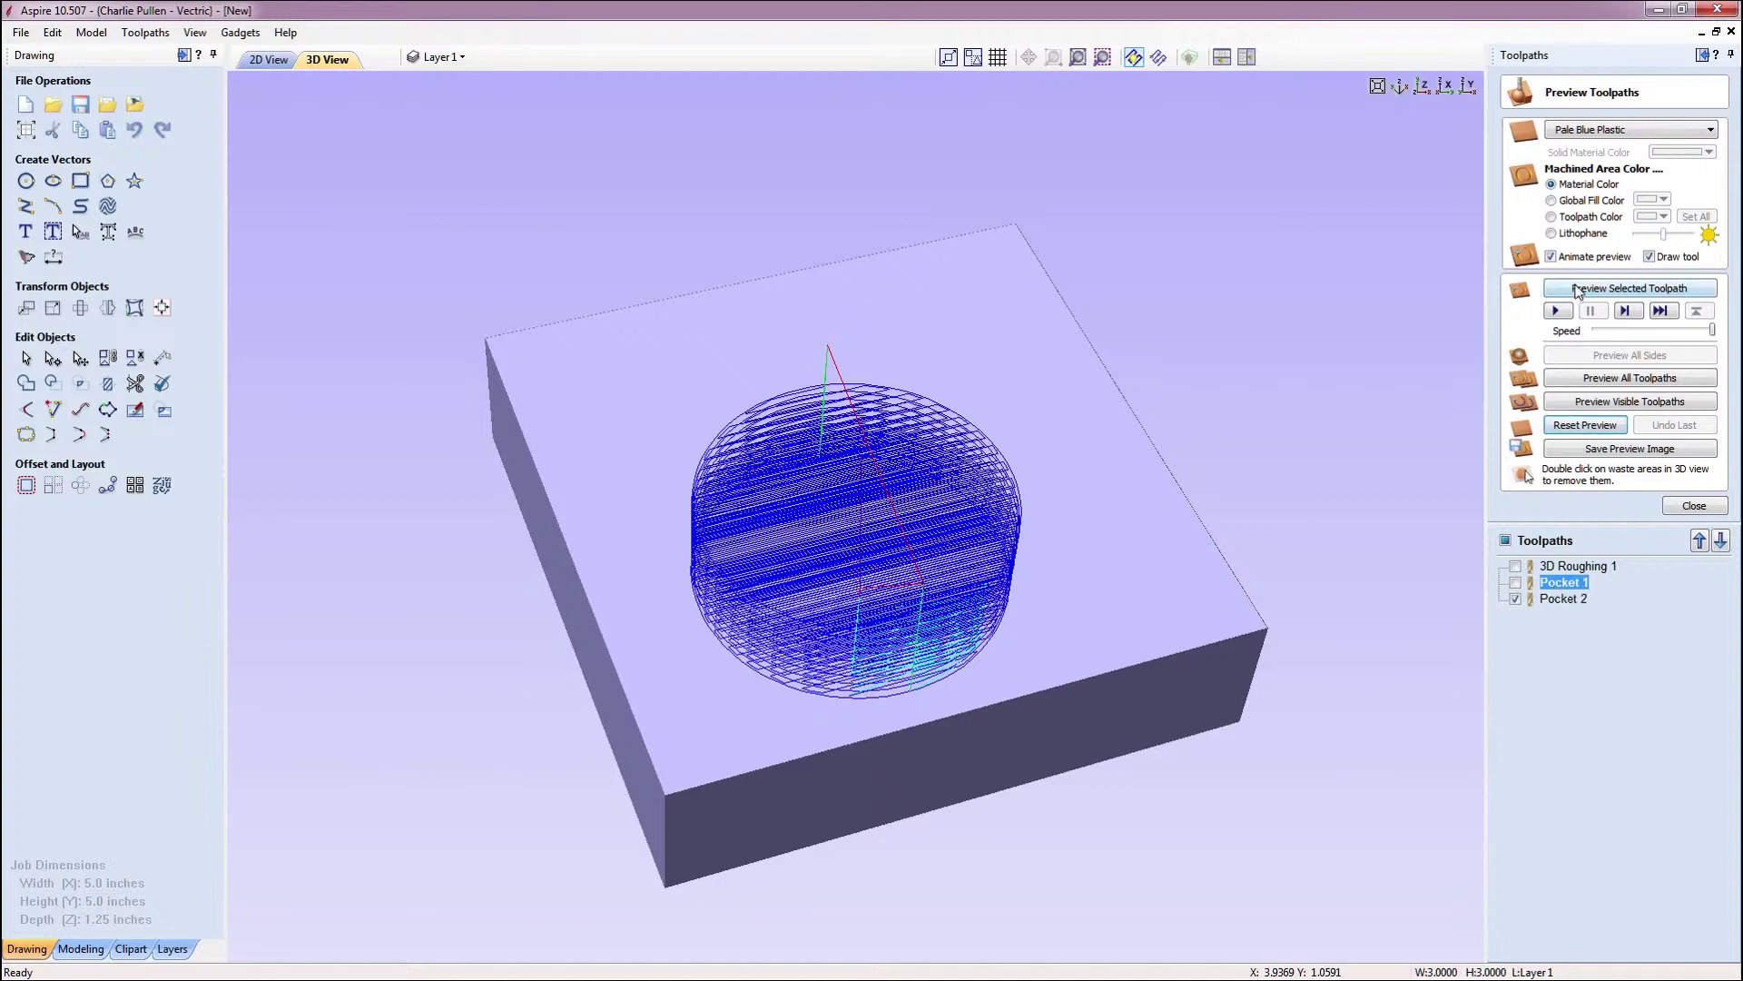
left_click(1576, 288)
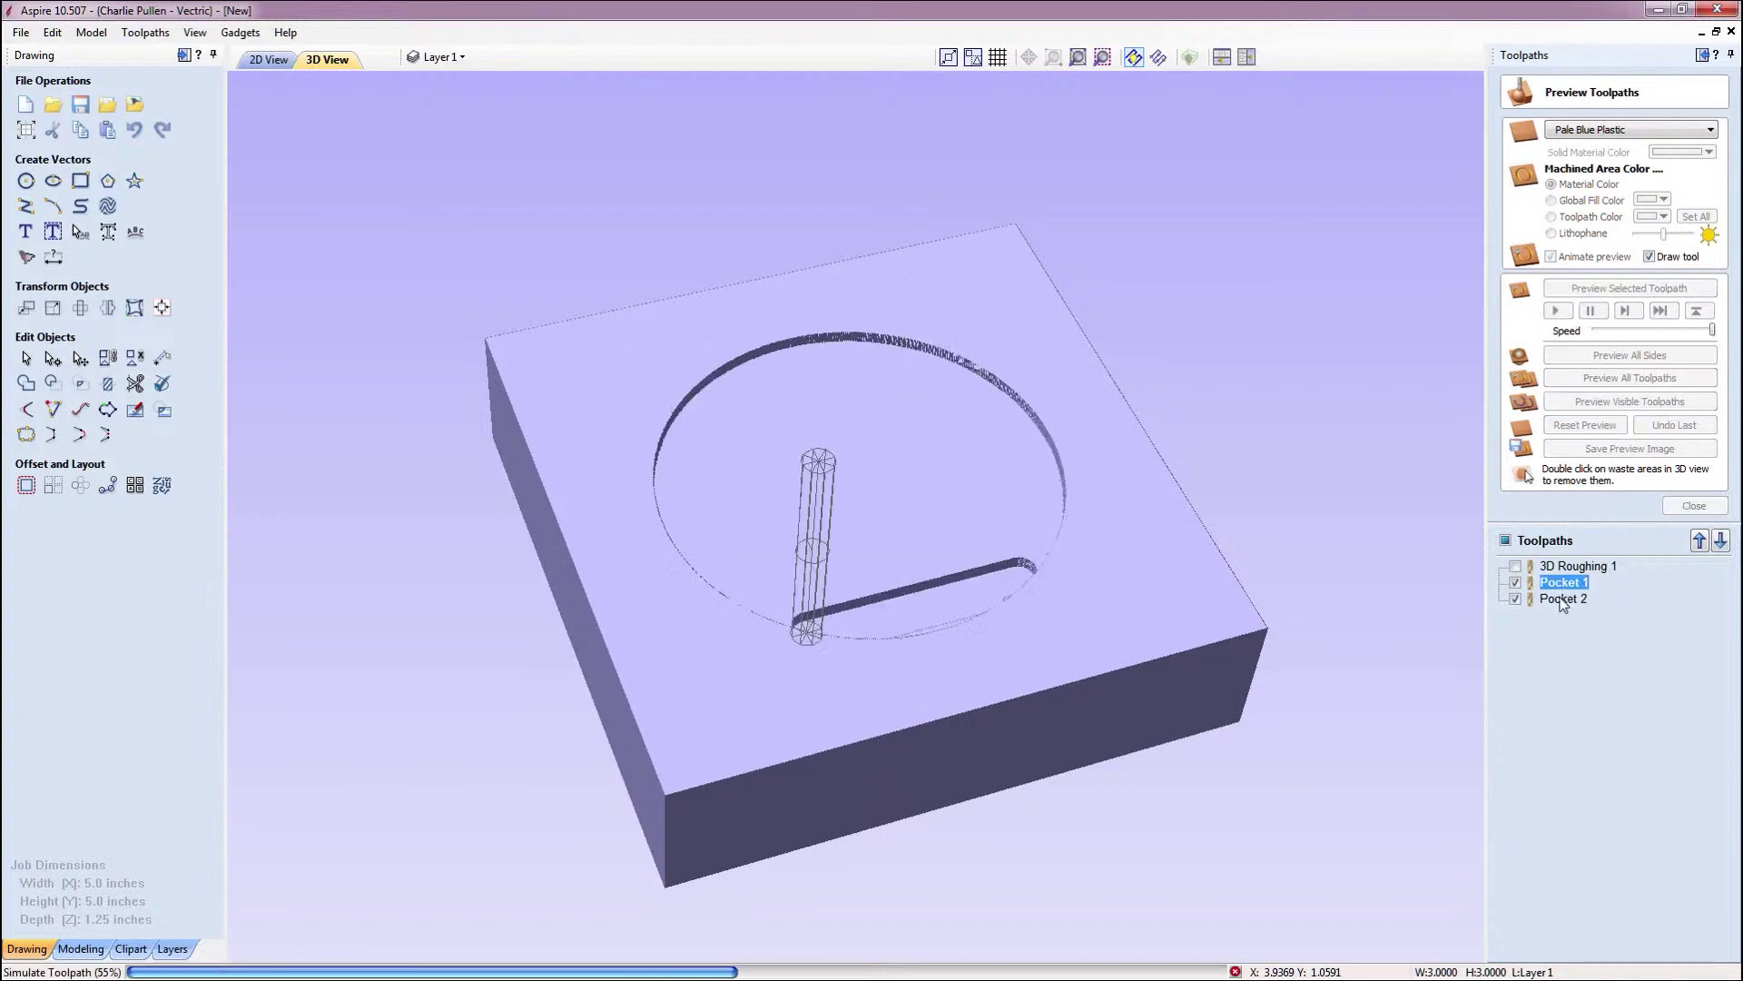
left_click(1562, 599)
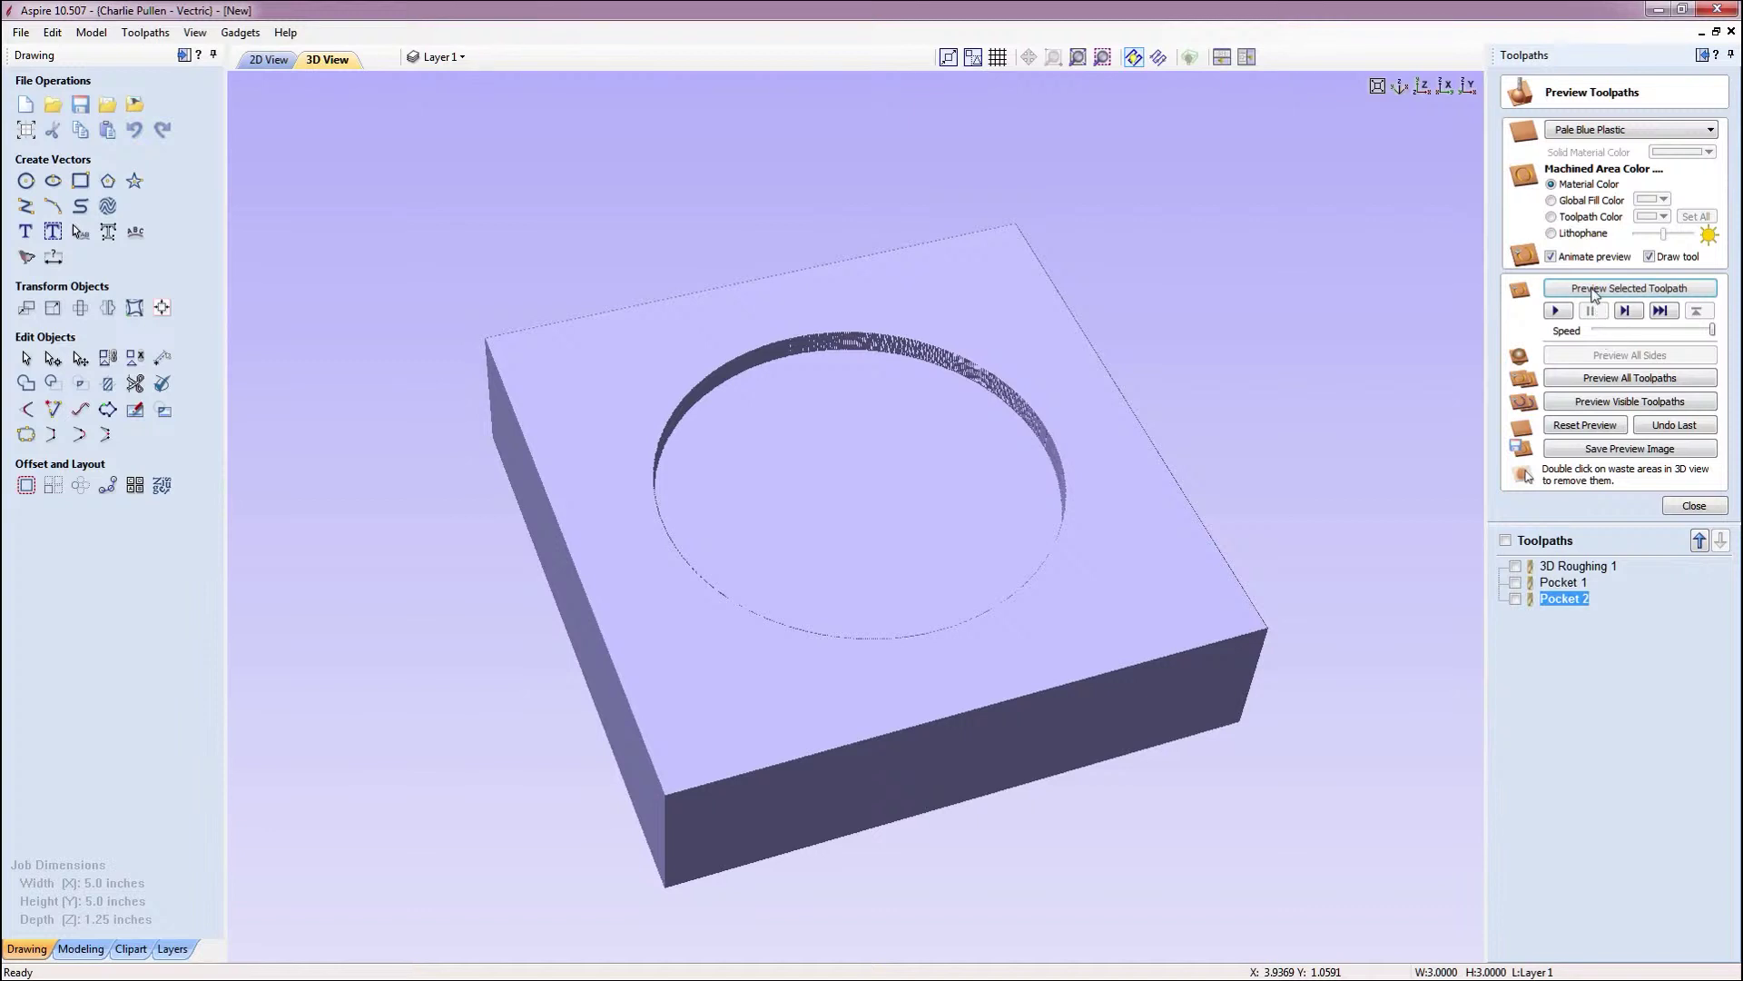
left_click(1593, 290)
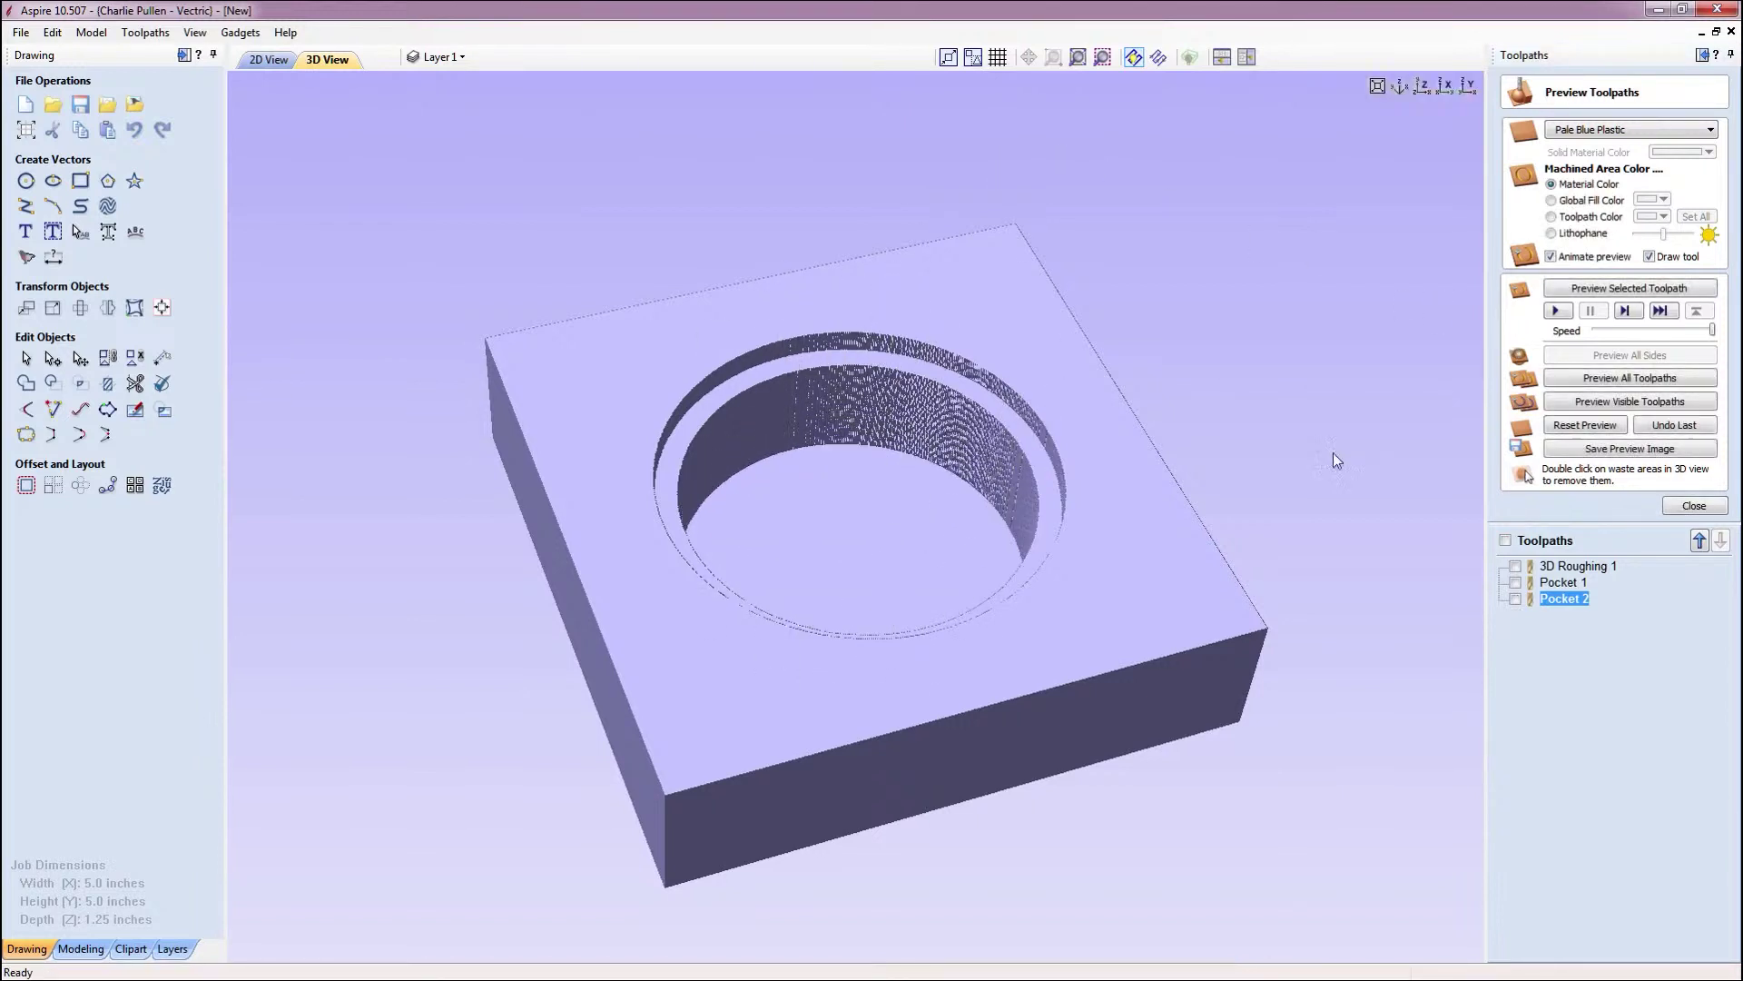
left_click(1694, 506)
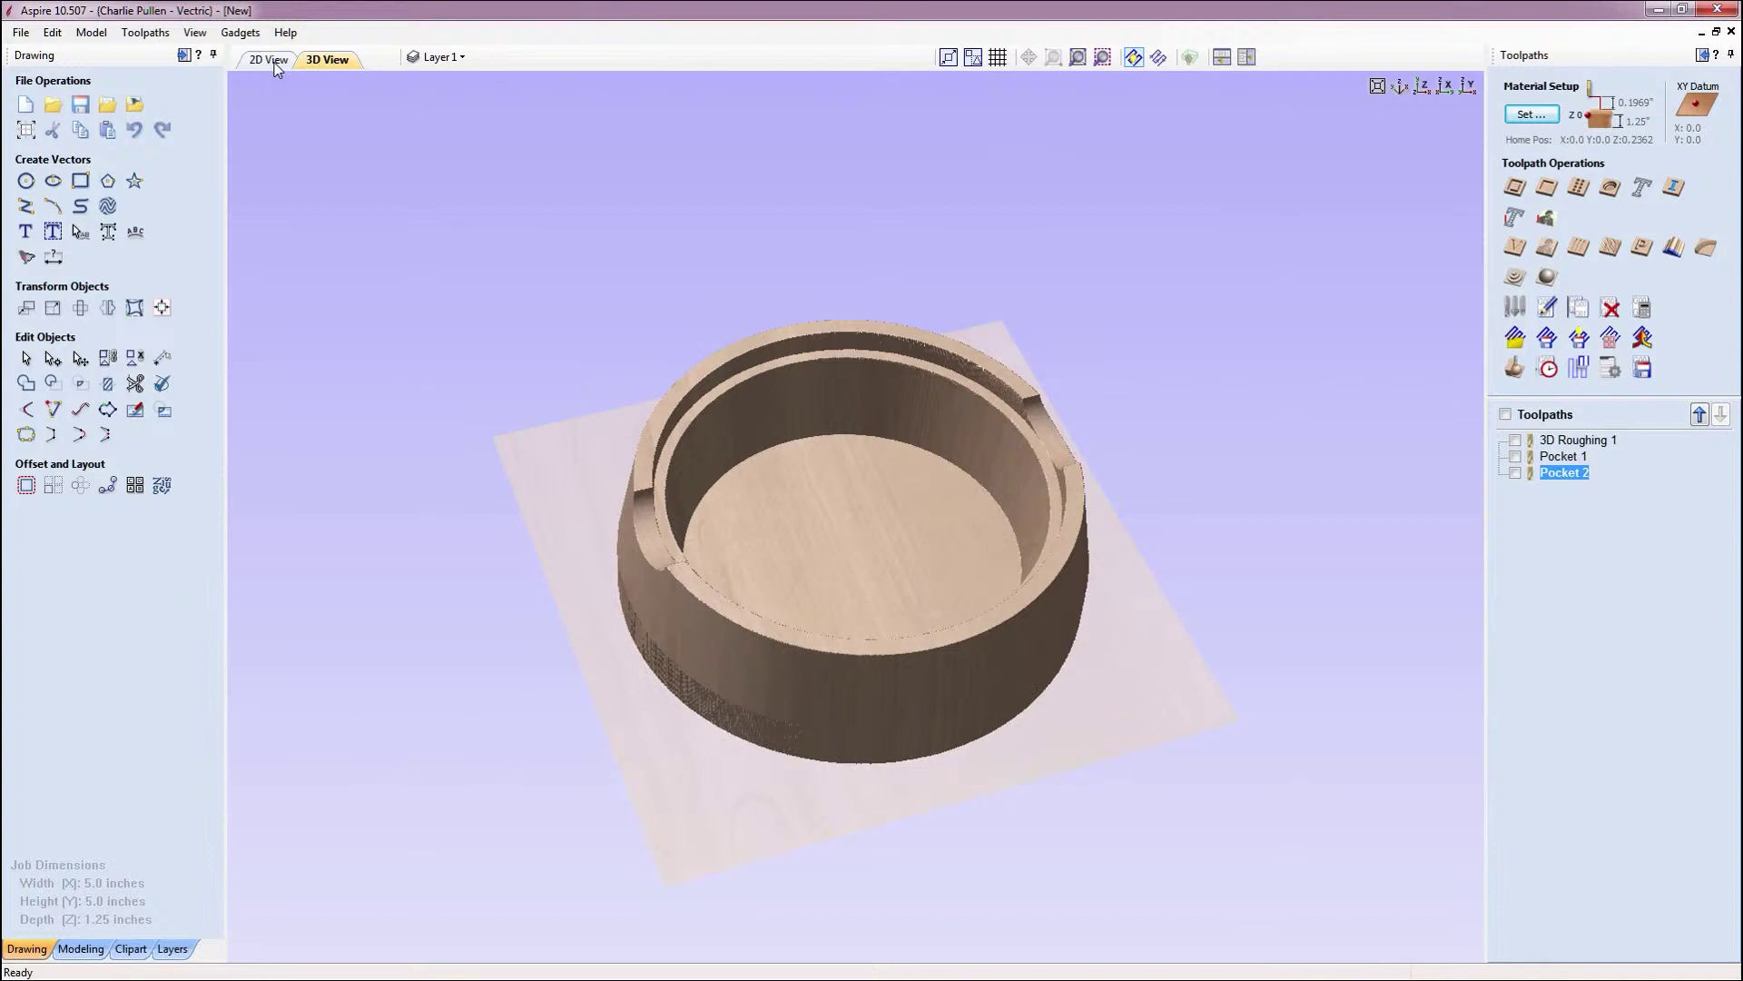
Recalculate 3D Roughing 1 limited to the 3.4 and 4.4 inch circles with a 0.0 inch boundary offset, and preview all toolpaths
left_click(274, 61)
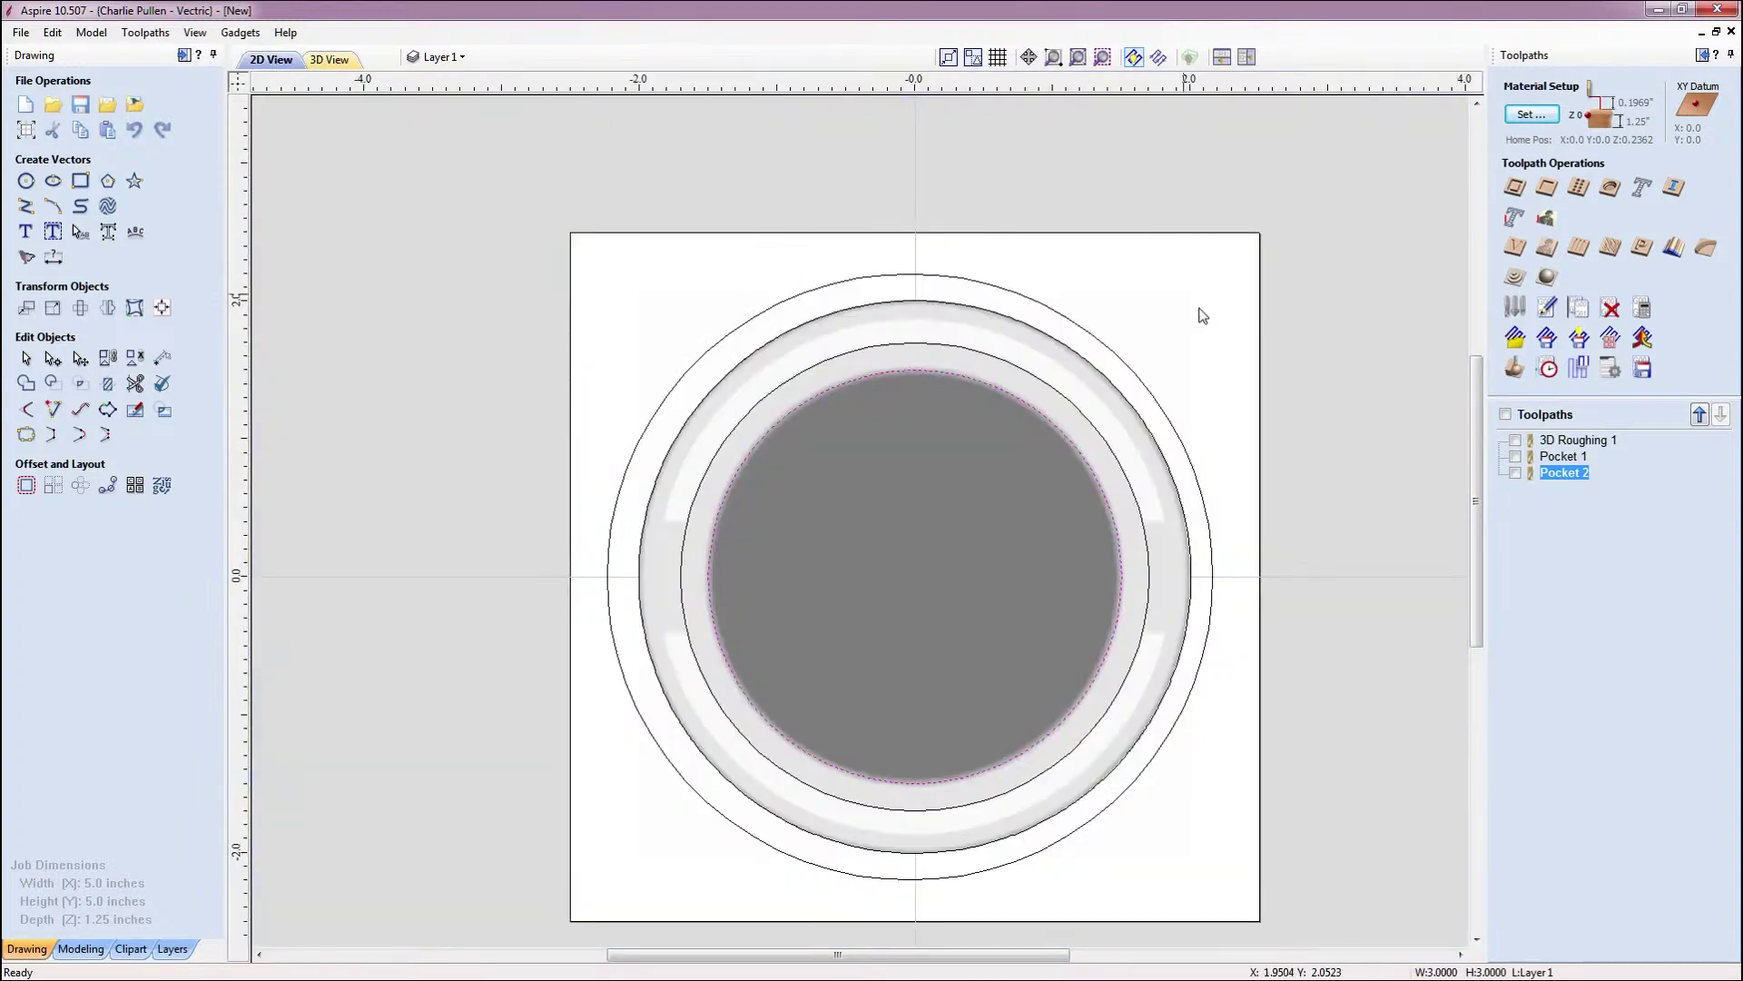
double_click(1576, 441)
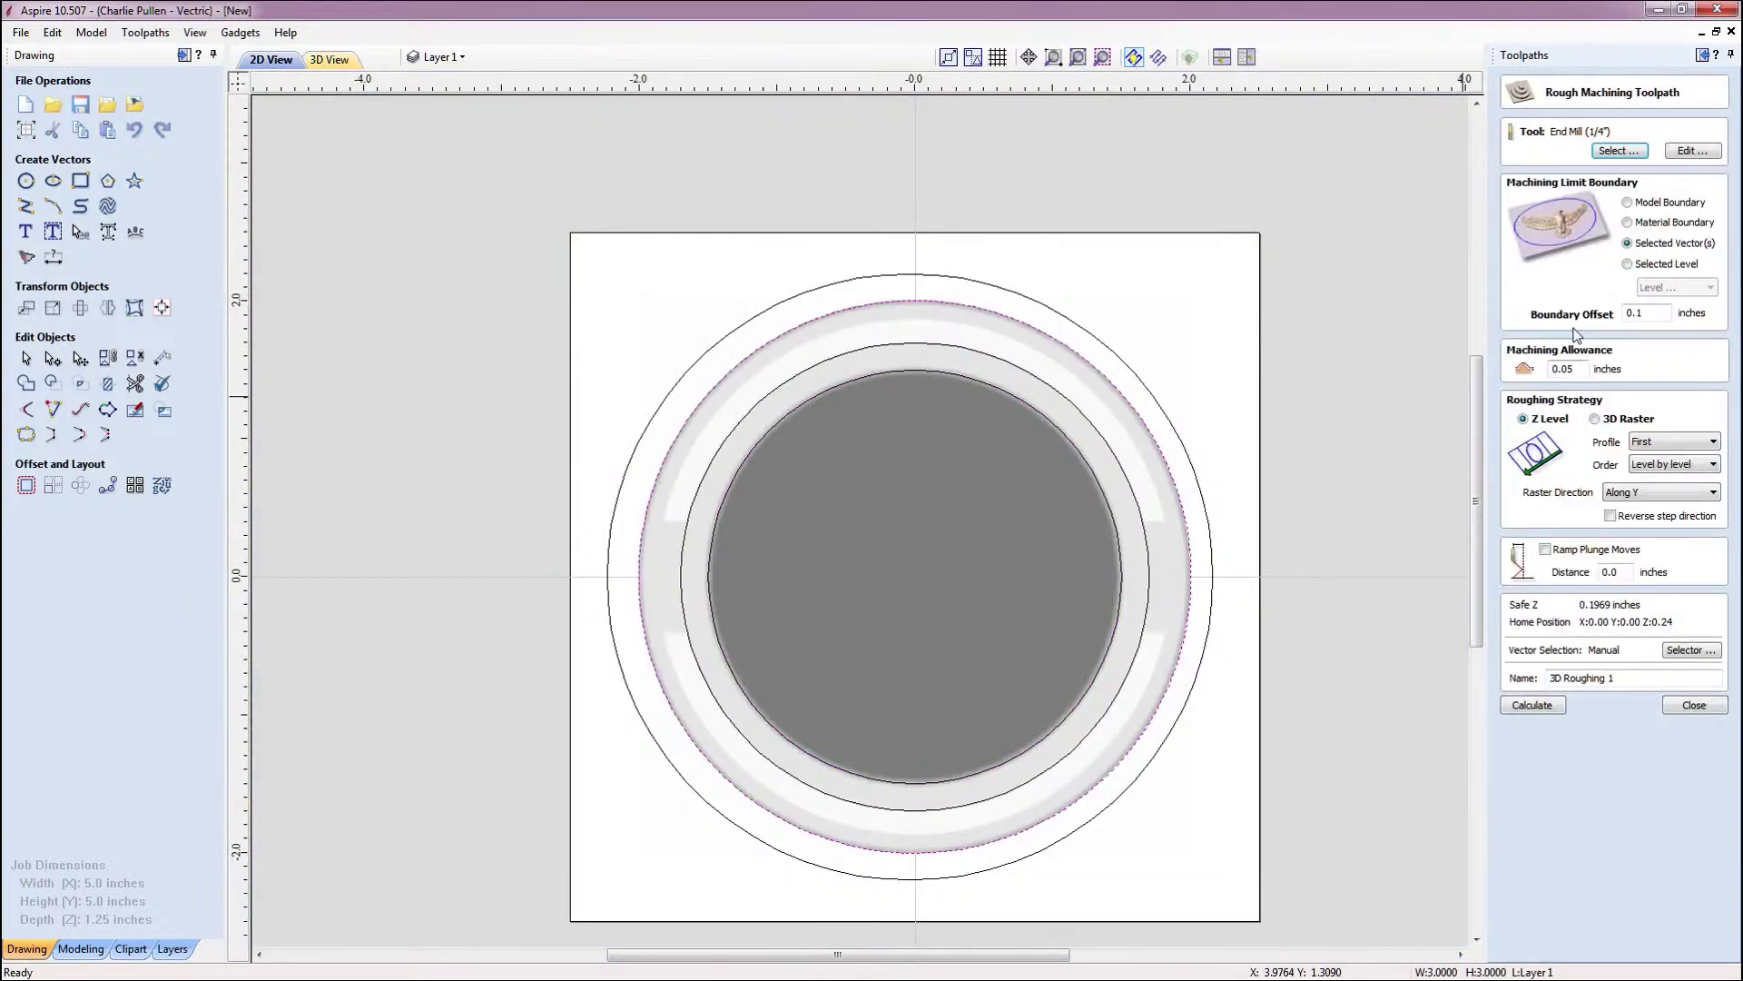
left_click(1119, 465)
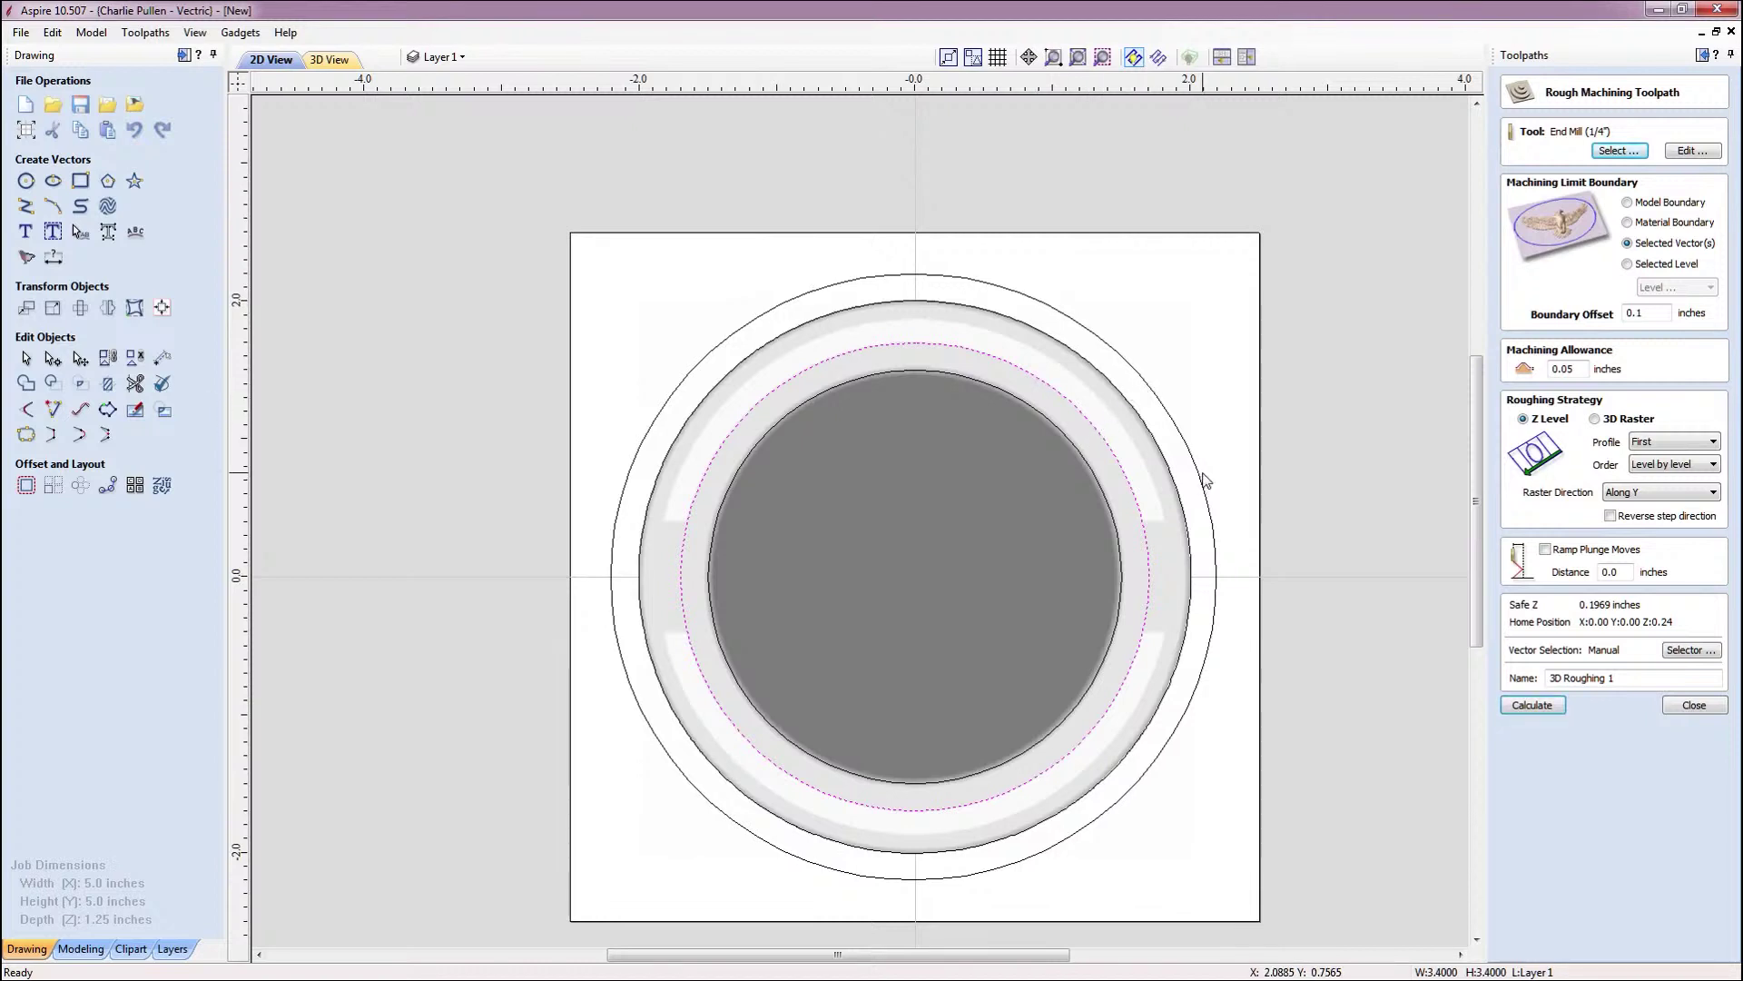
left_click(1200, 479, "shift")
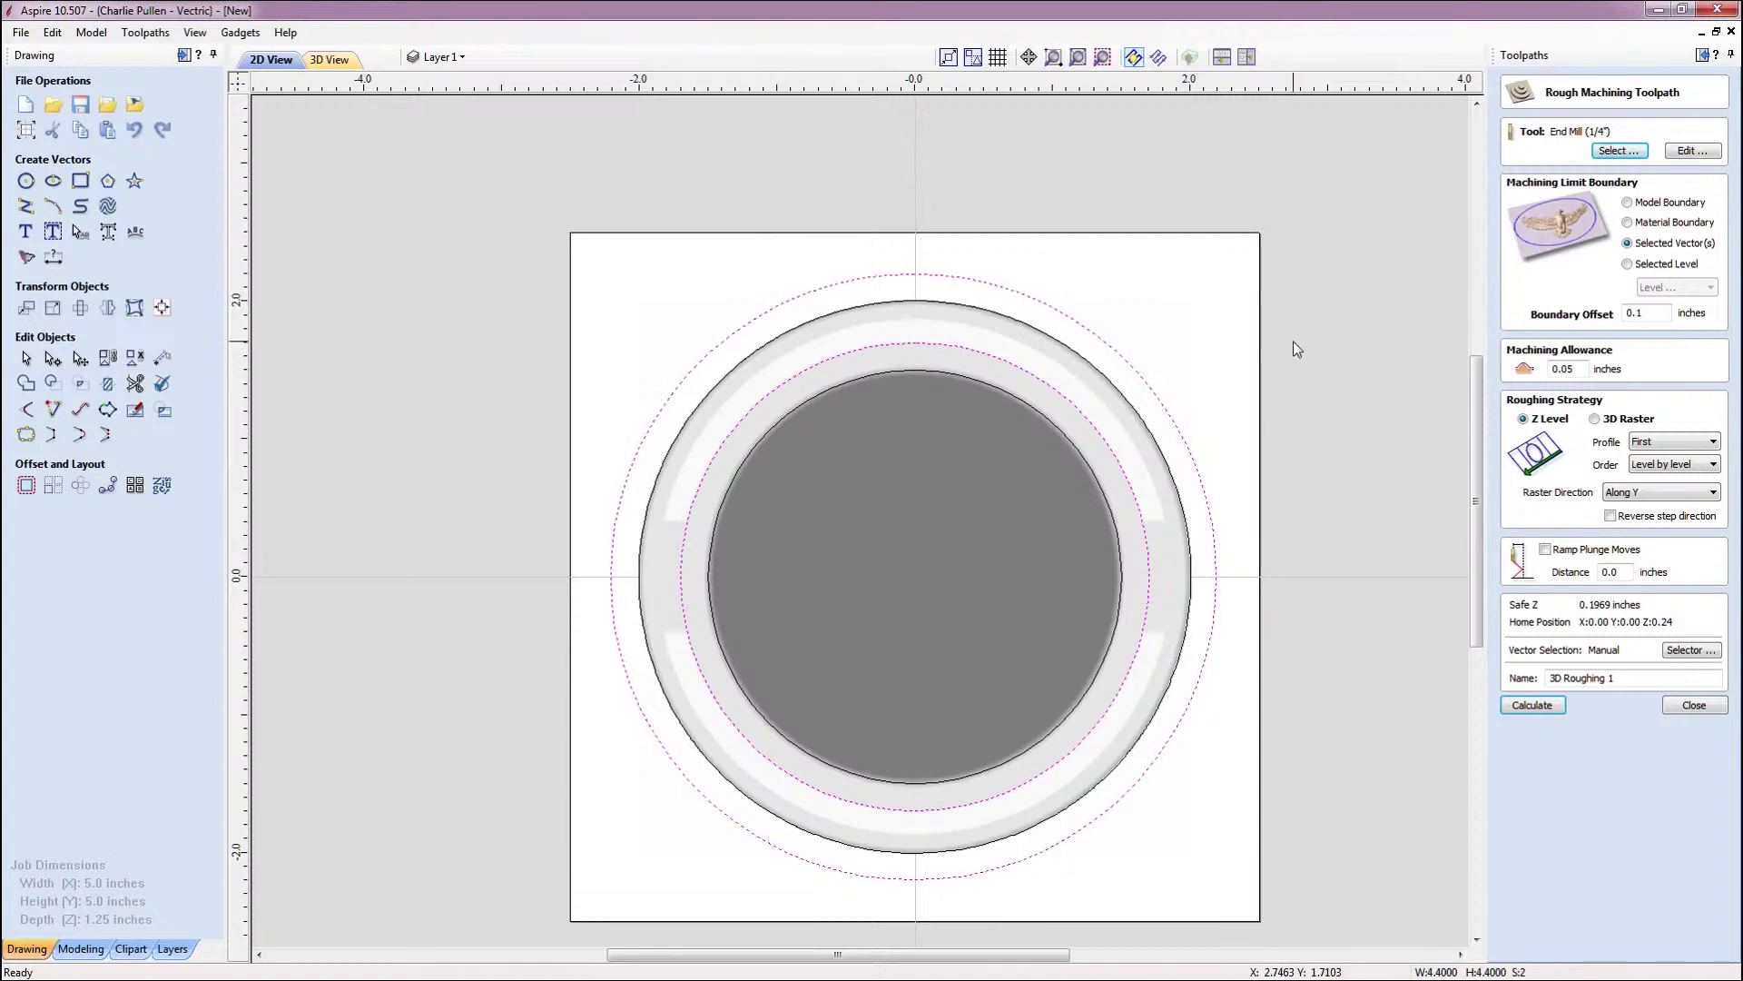
left_click(1660, 312)
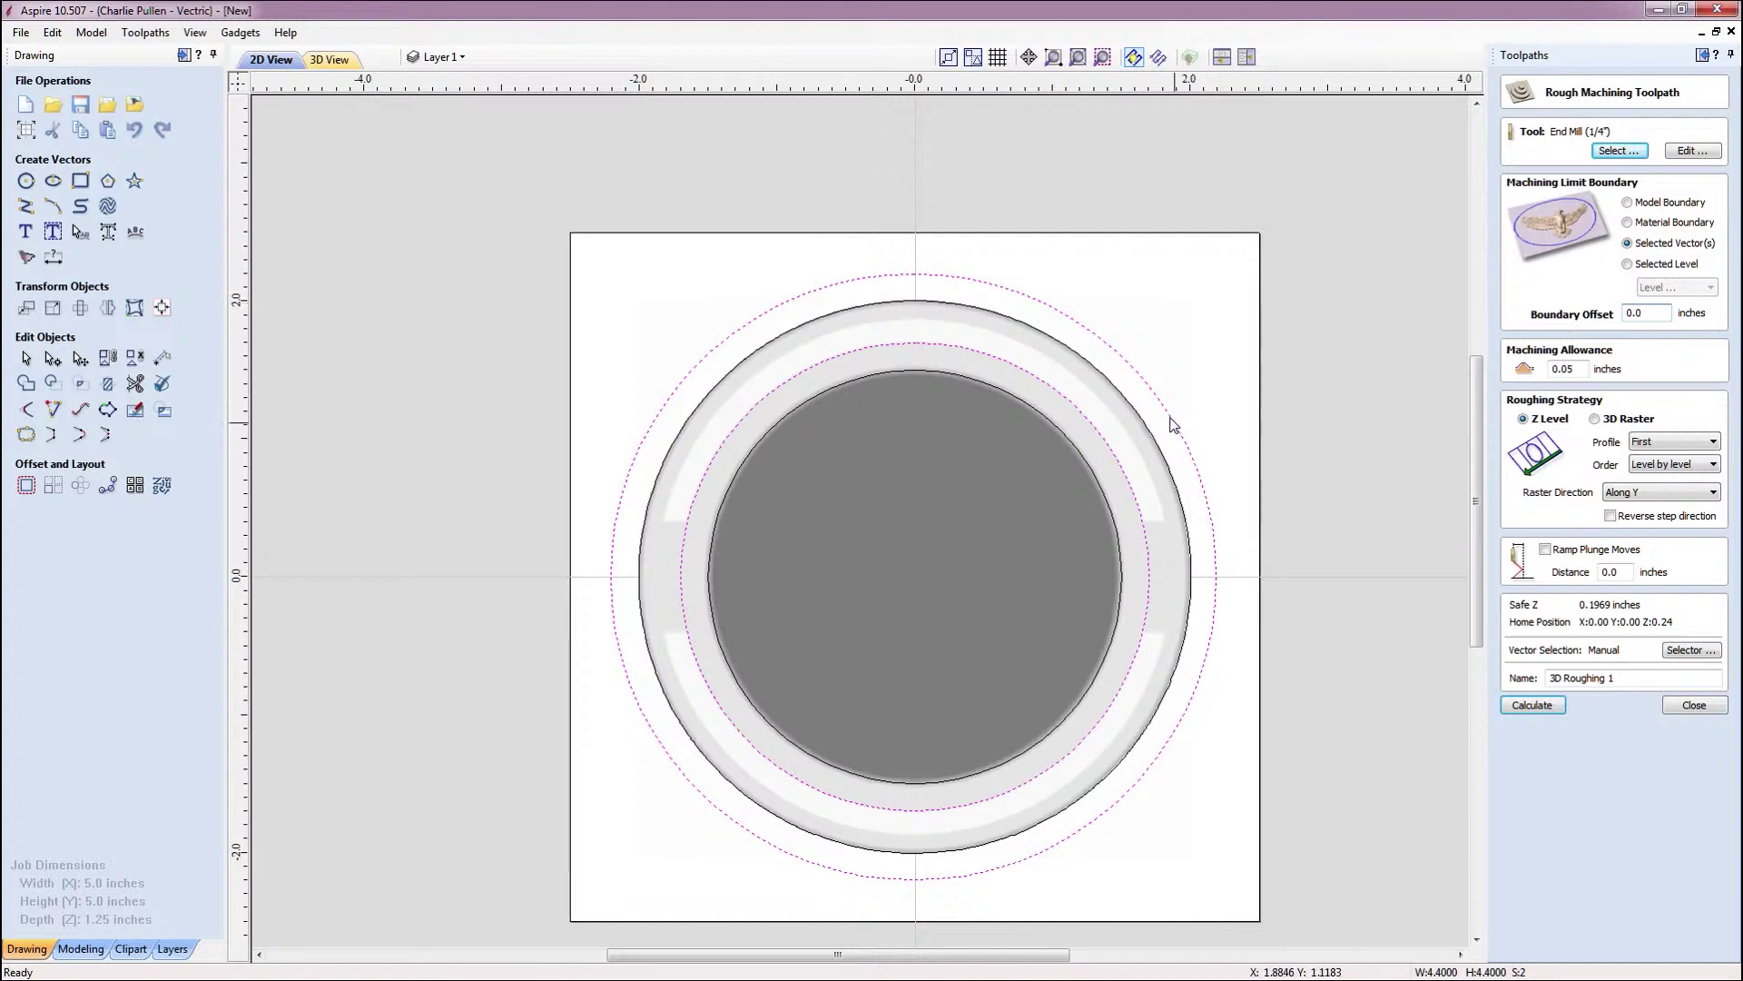
left_click(1538, 705)
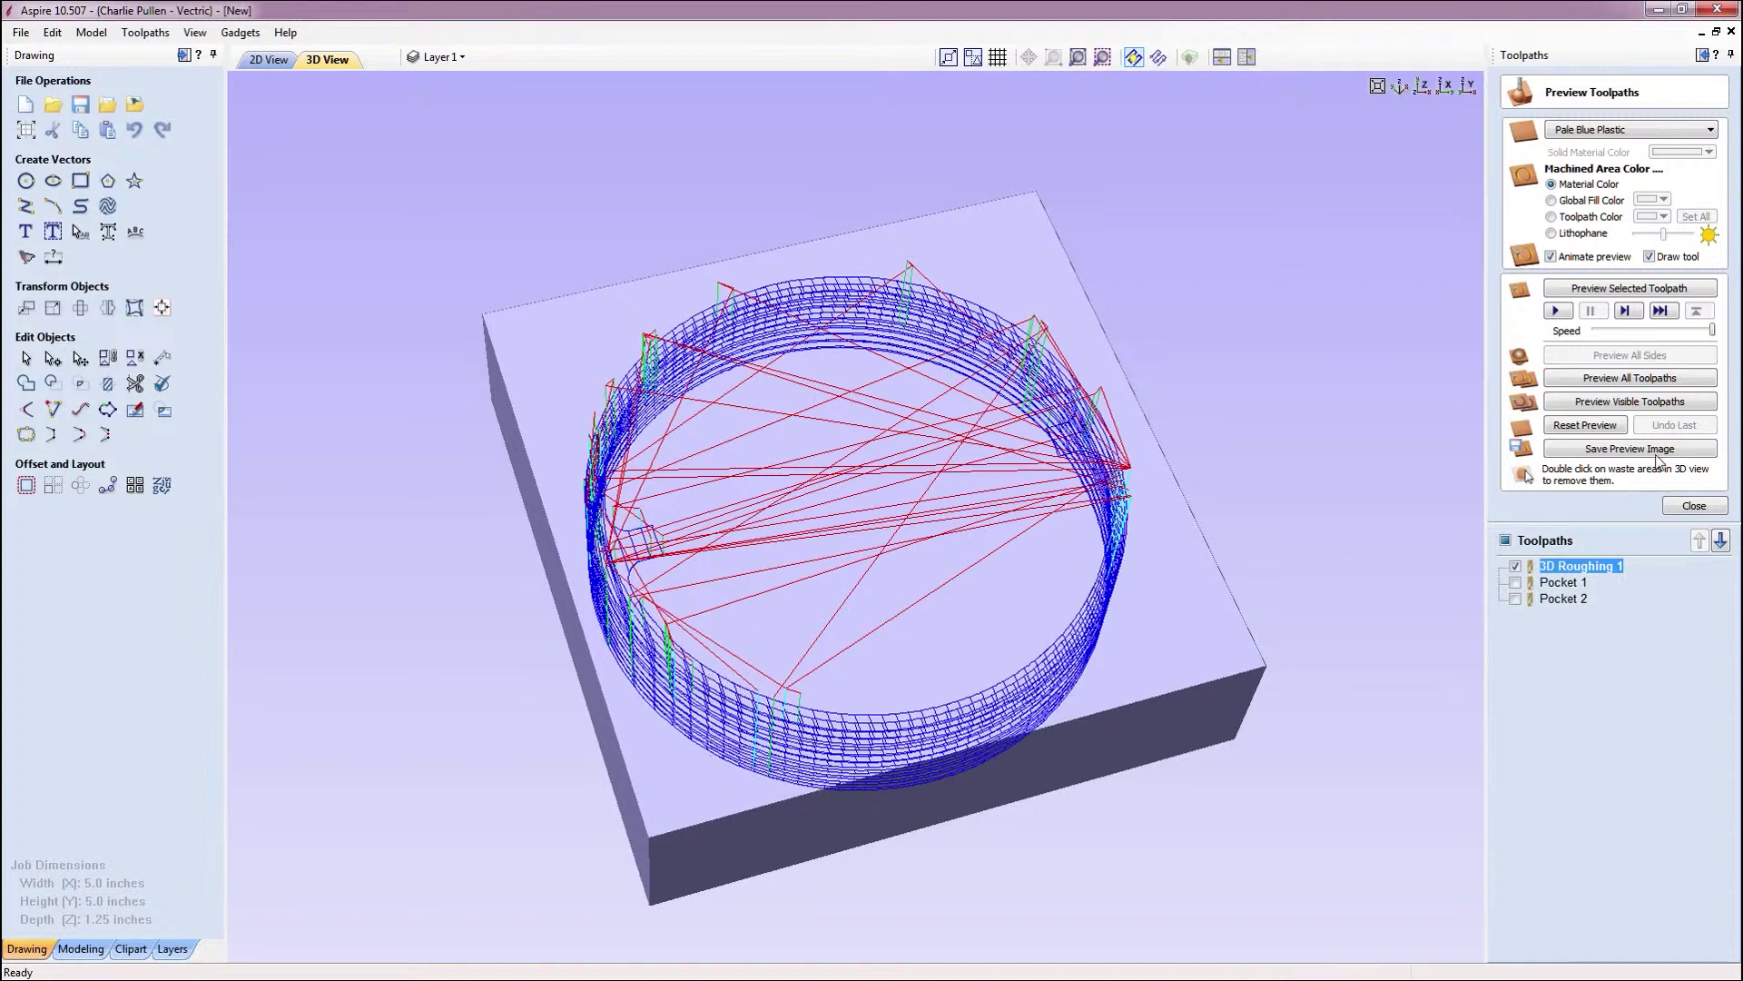
left_click(1624, 383)
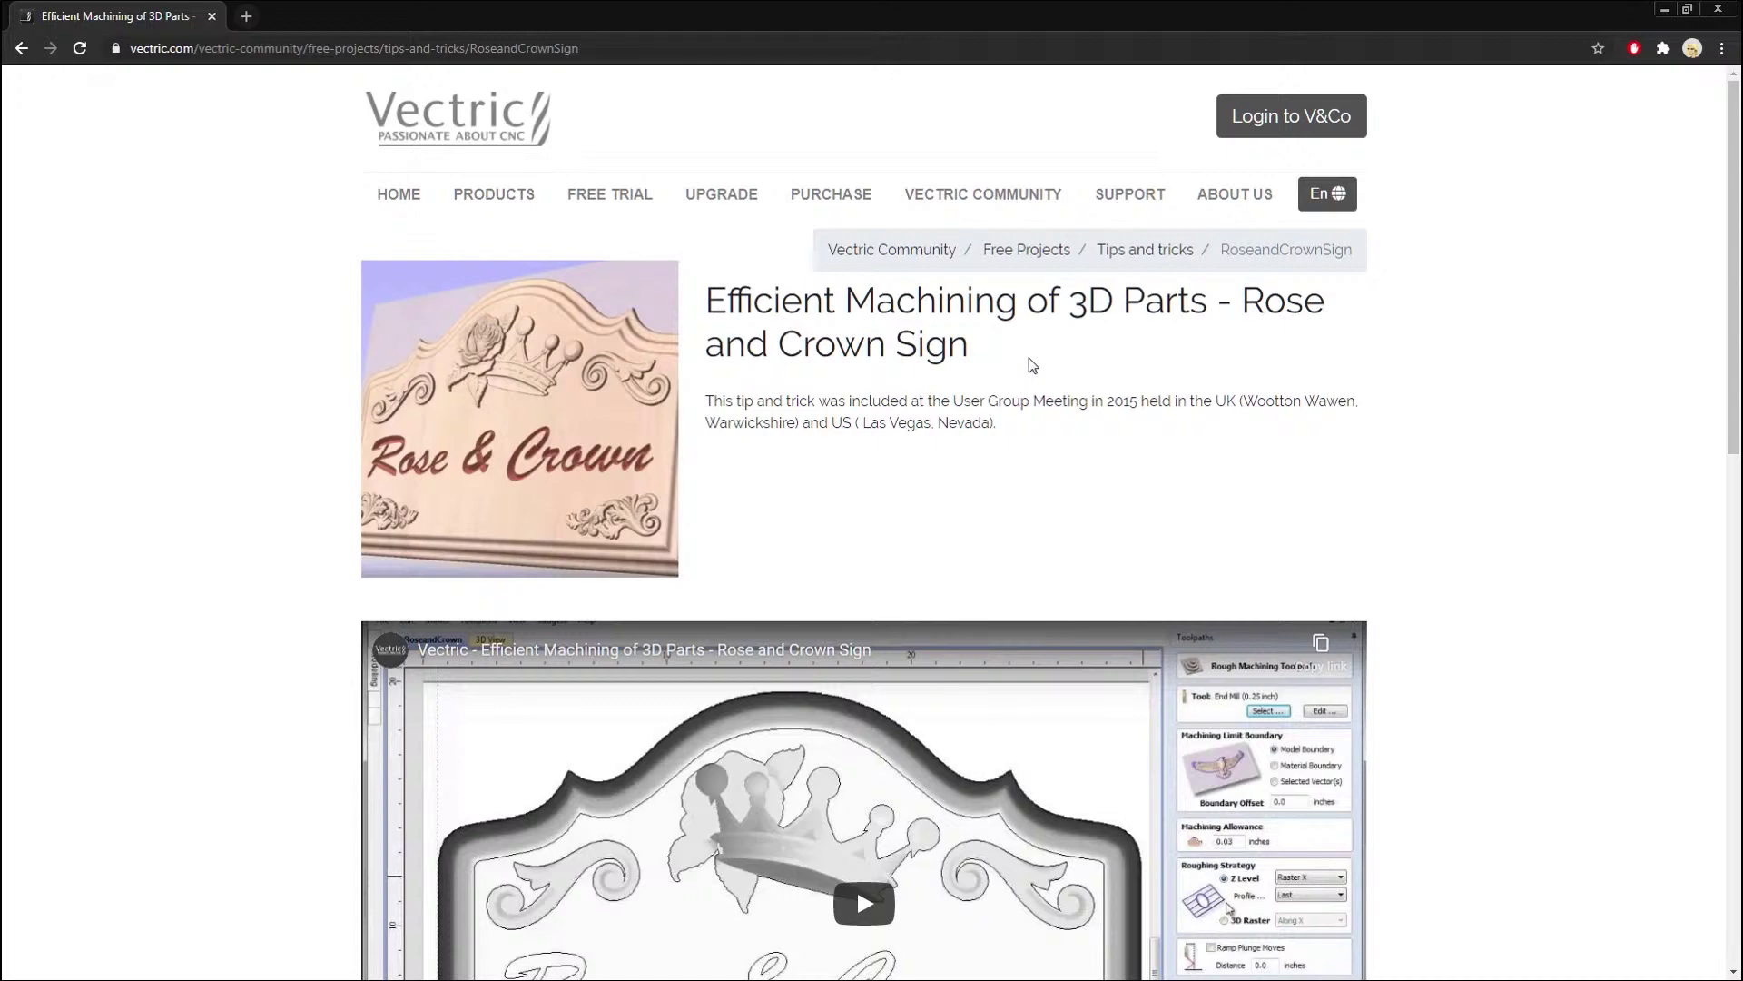
Look over the Vectric web page and video about efficient machining of the Rose and Crown Sign
scroll(1031, 364, "down", 7)
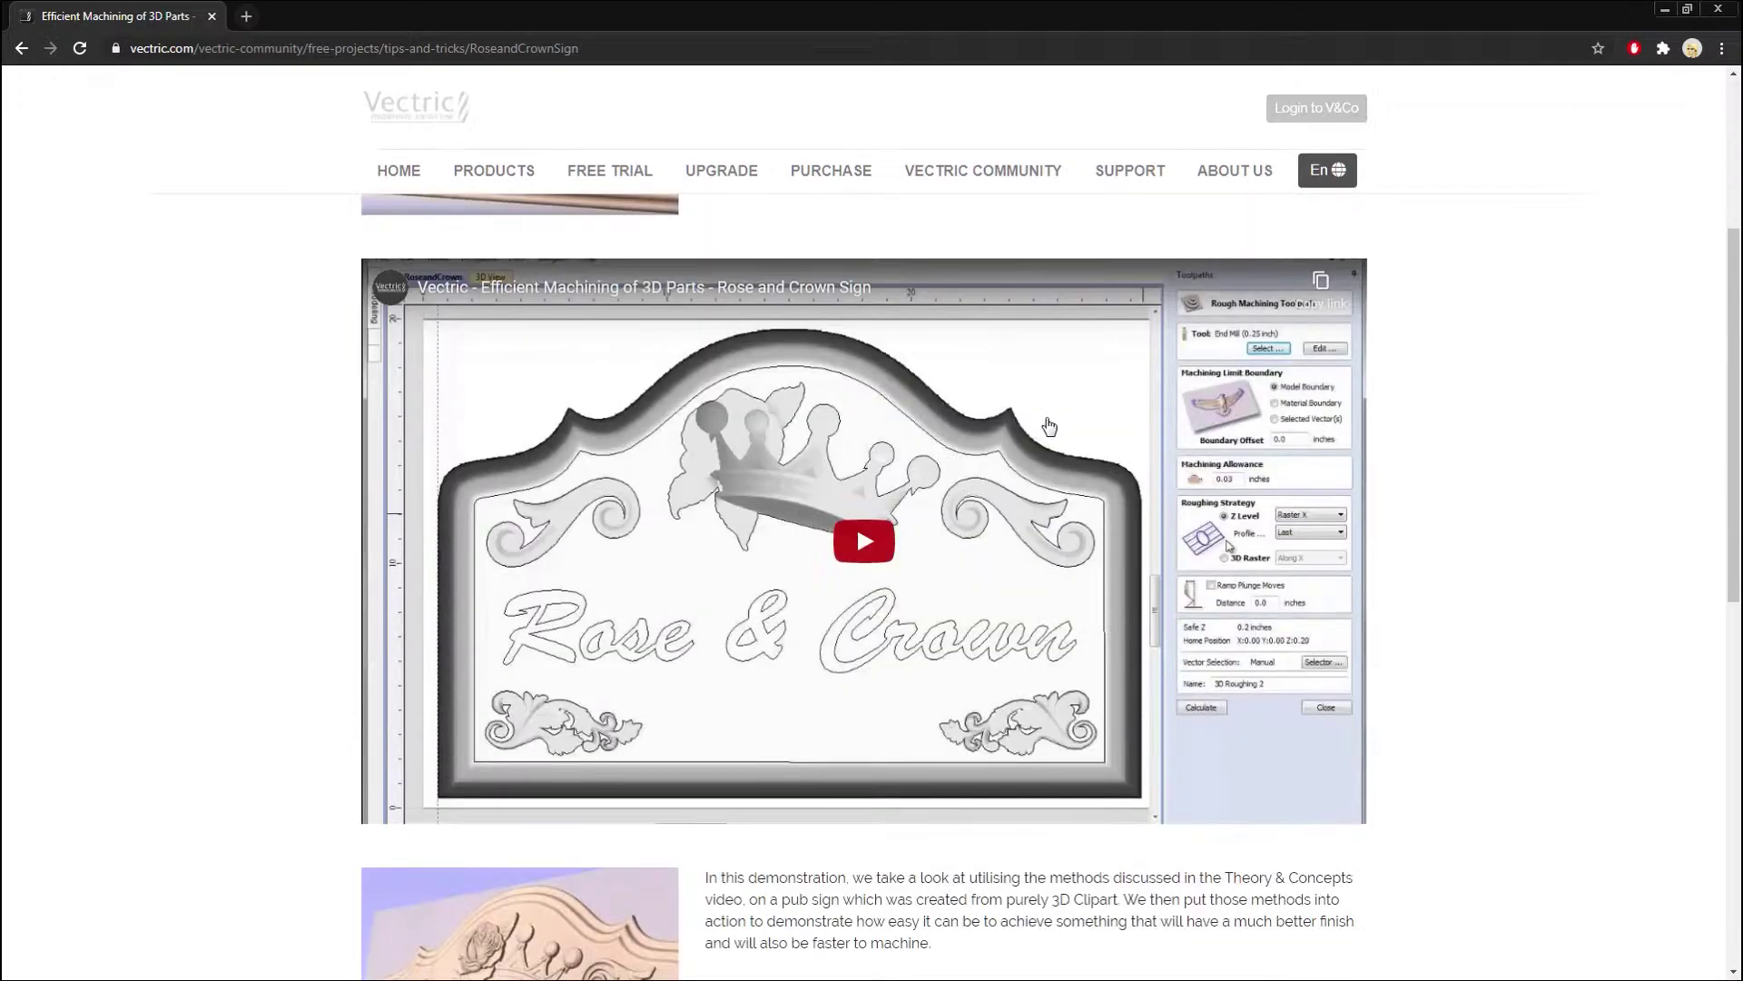
scroll(1005, 420, "up", 3)
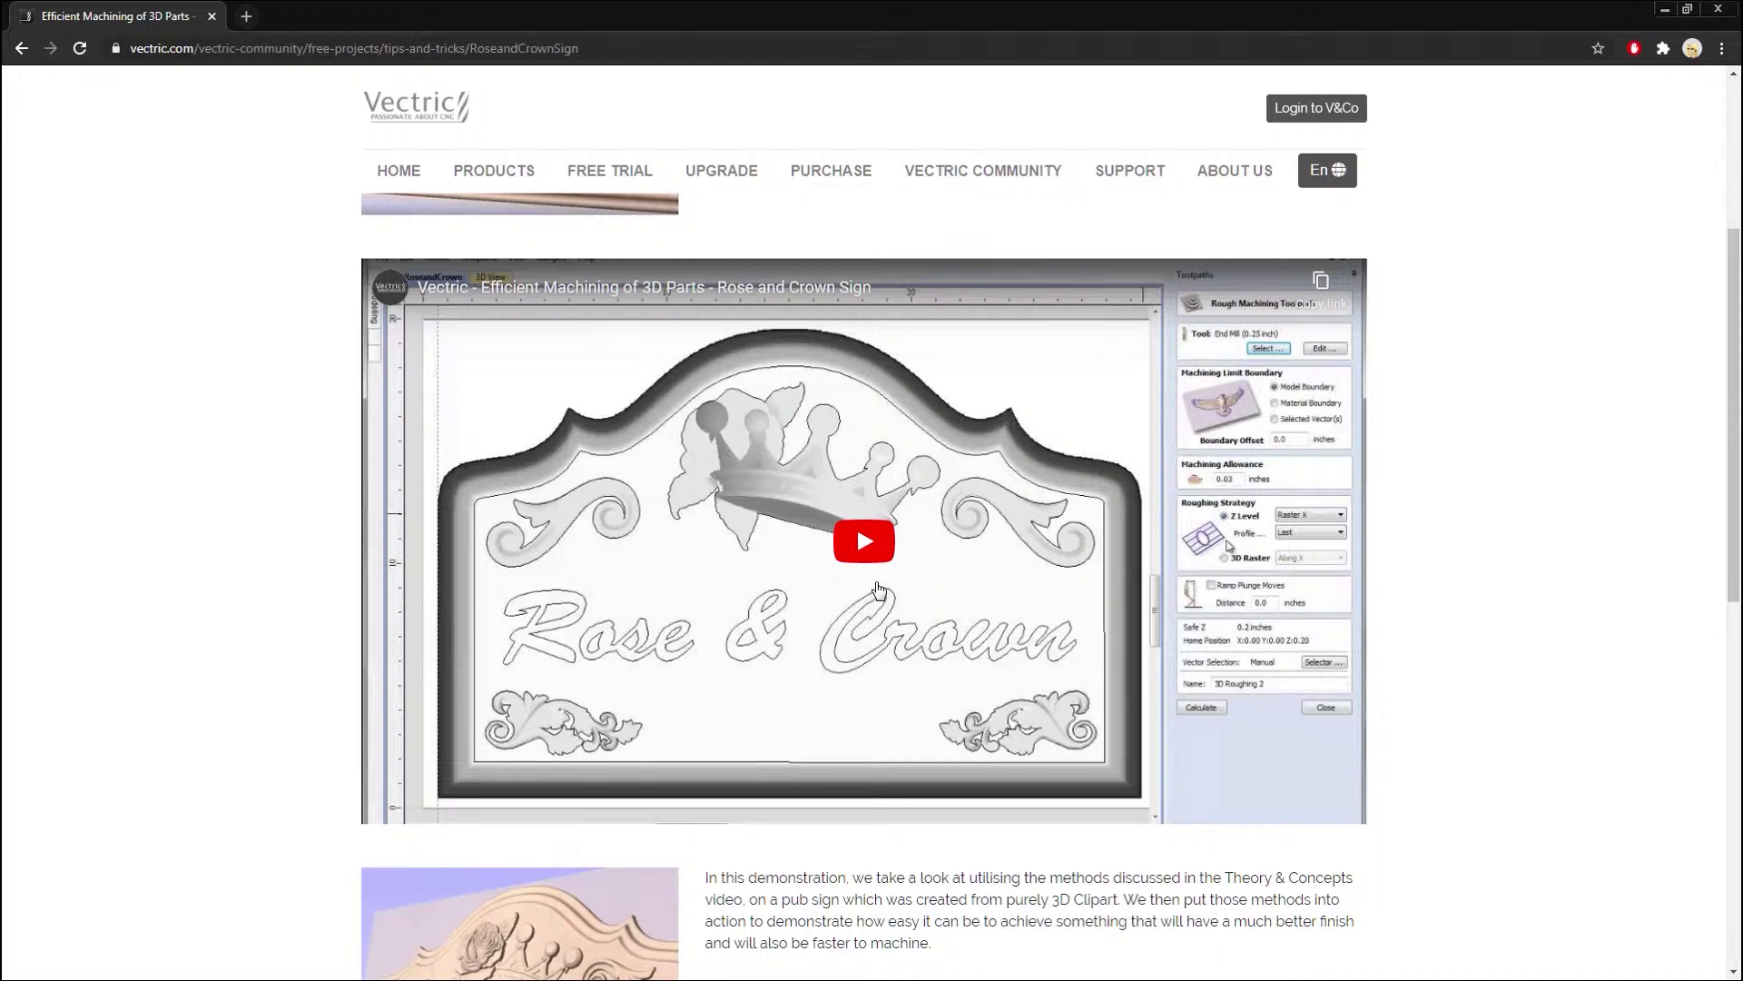
scroll(894, 590, "down", 1)
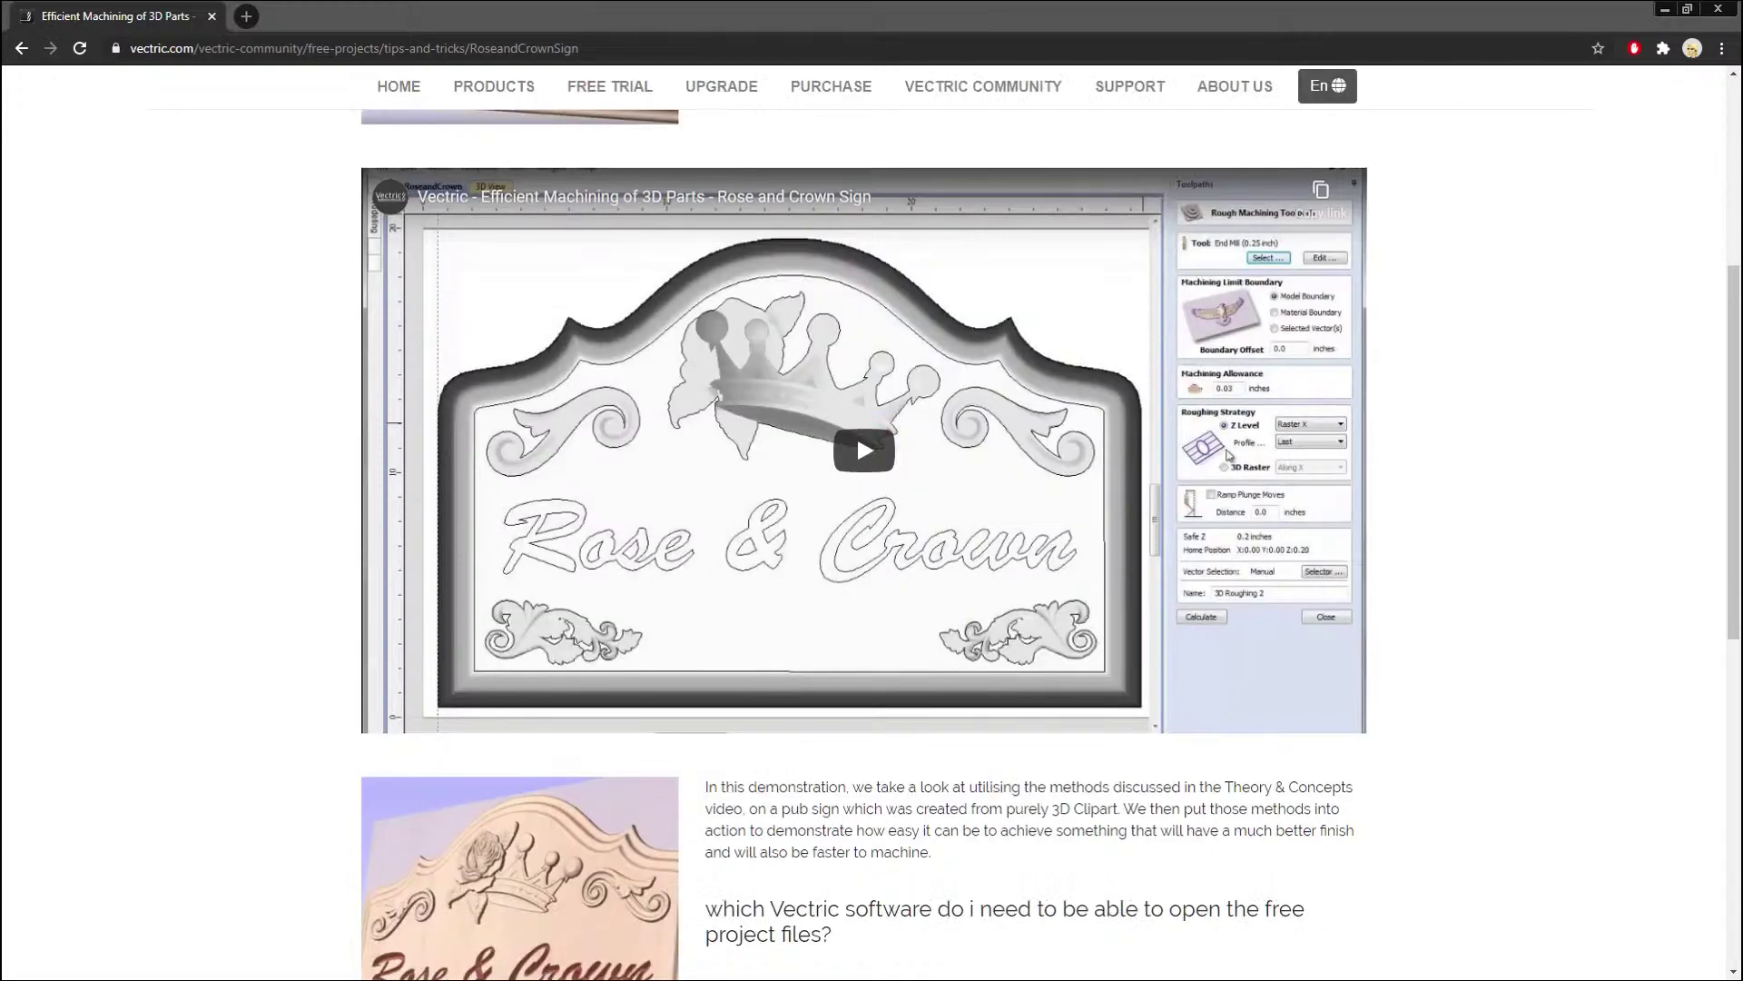
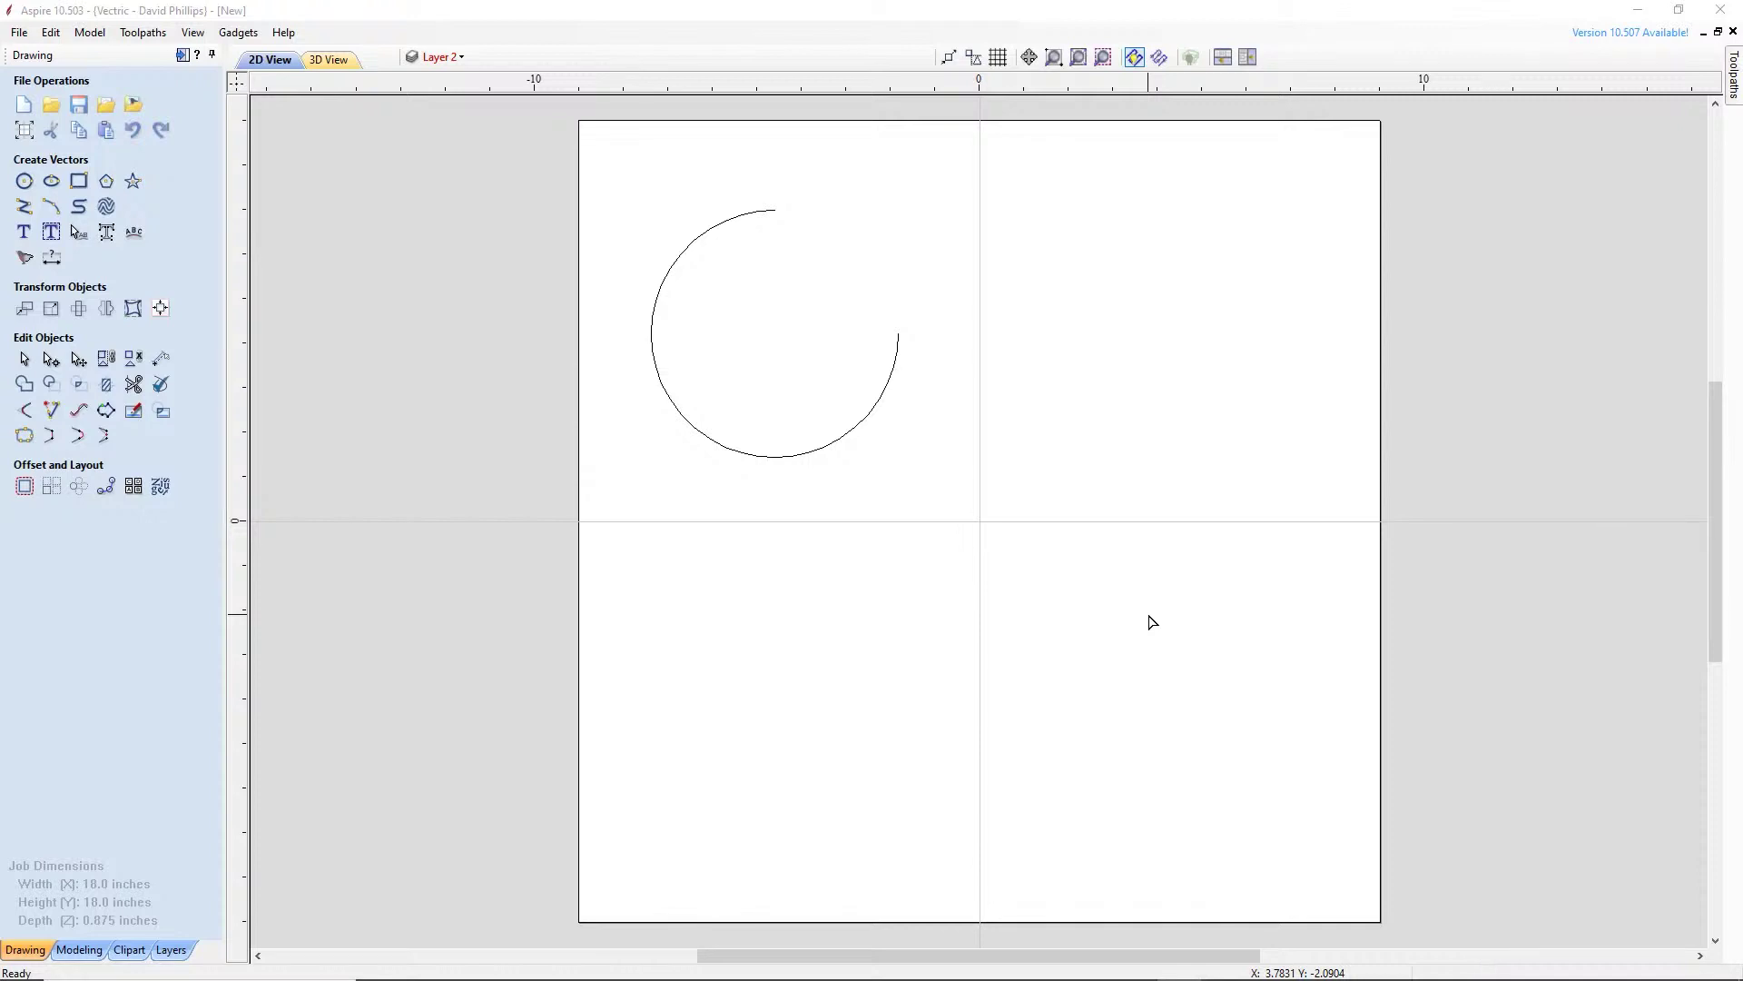
Examine the open arc's end nodes and its options for closing the vector, and toggle Layer 2's visibility
left_click(750, 216)
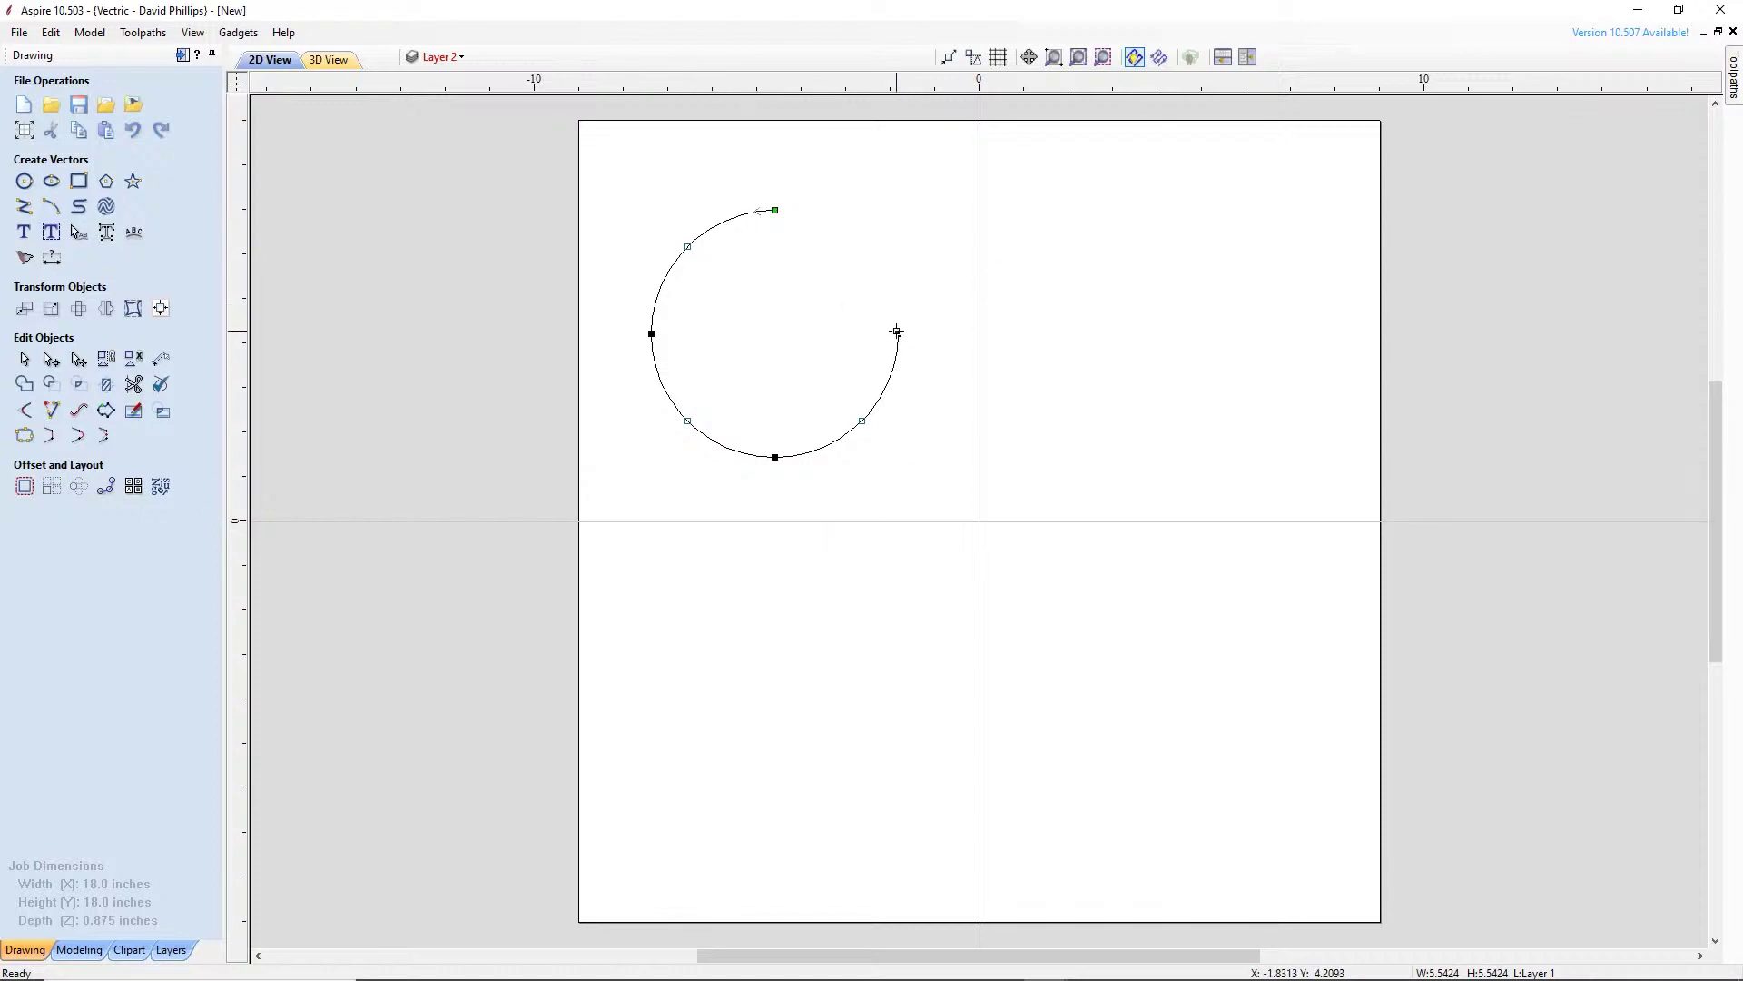
left_click(775, 210)
right_click(898, 335)
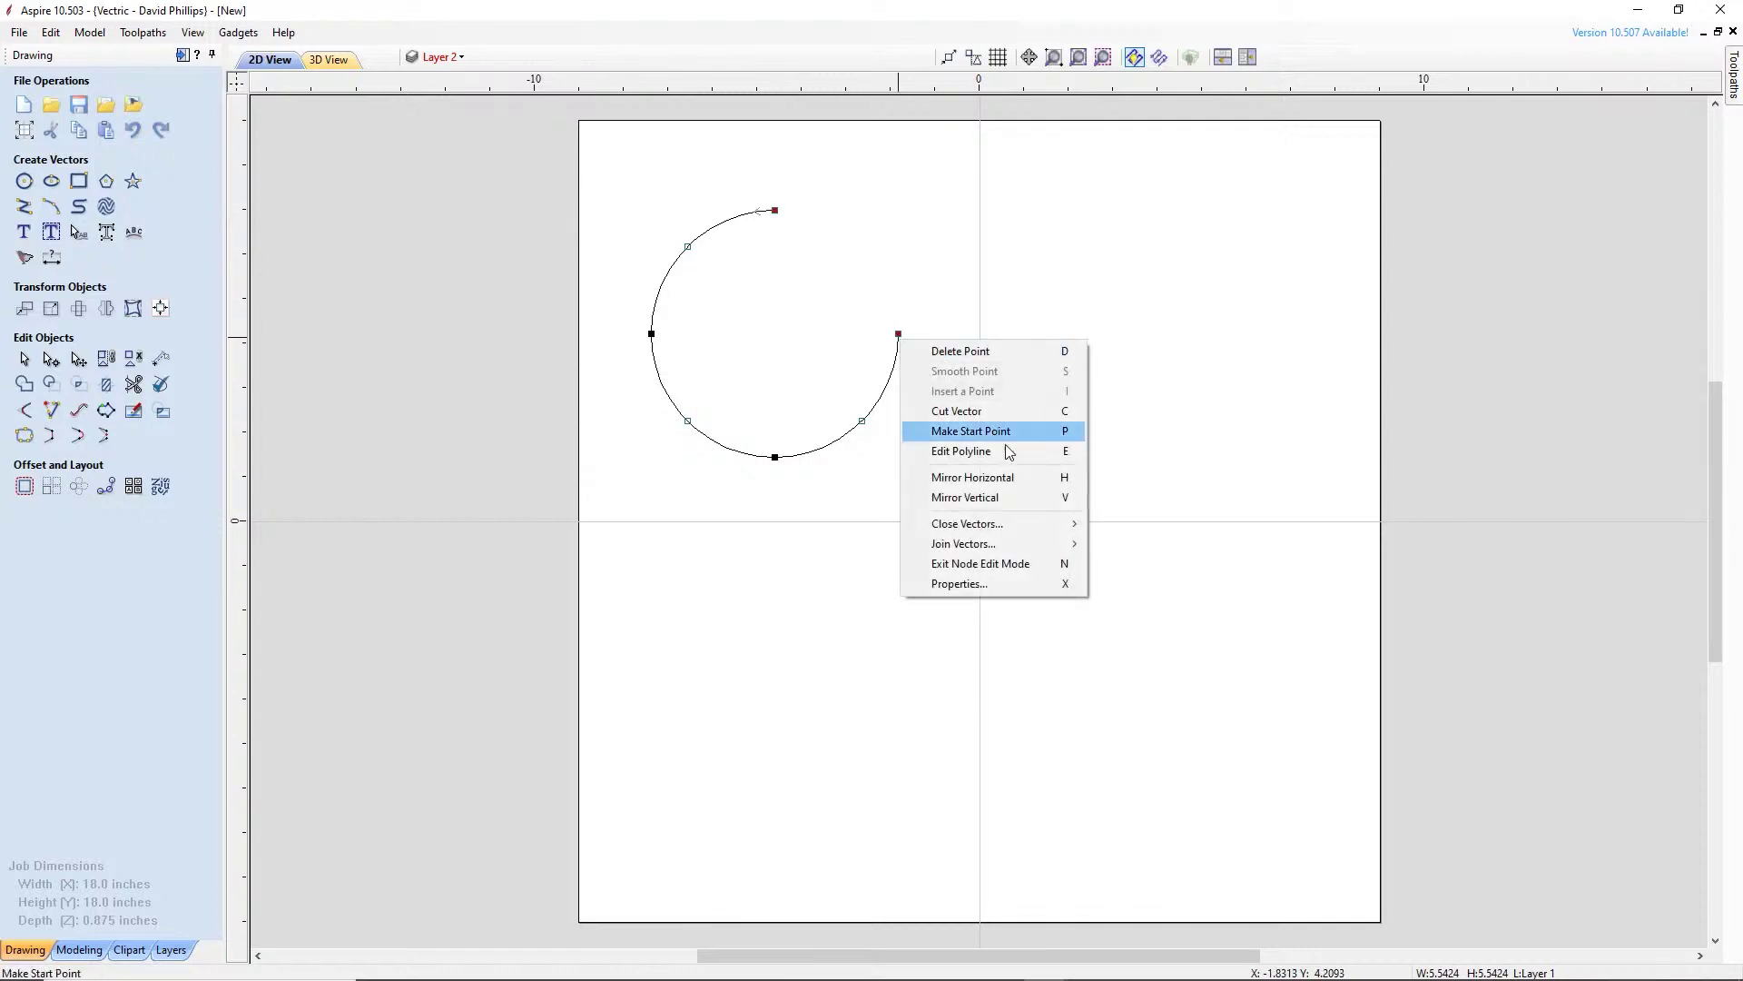
mouse_move(1024, 530)
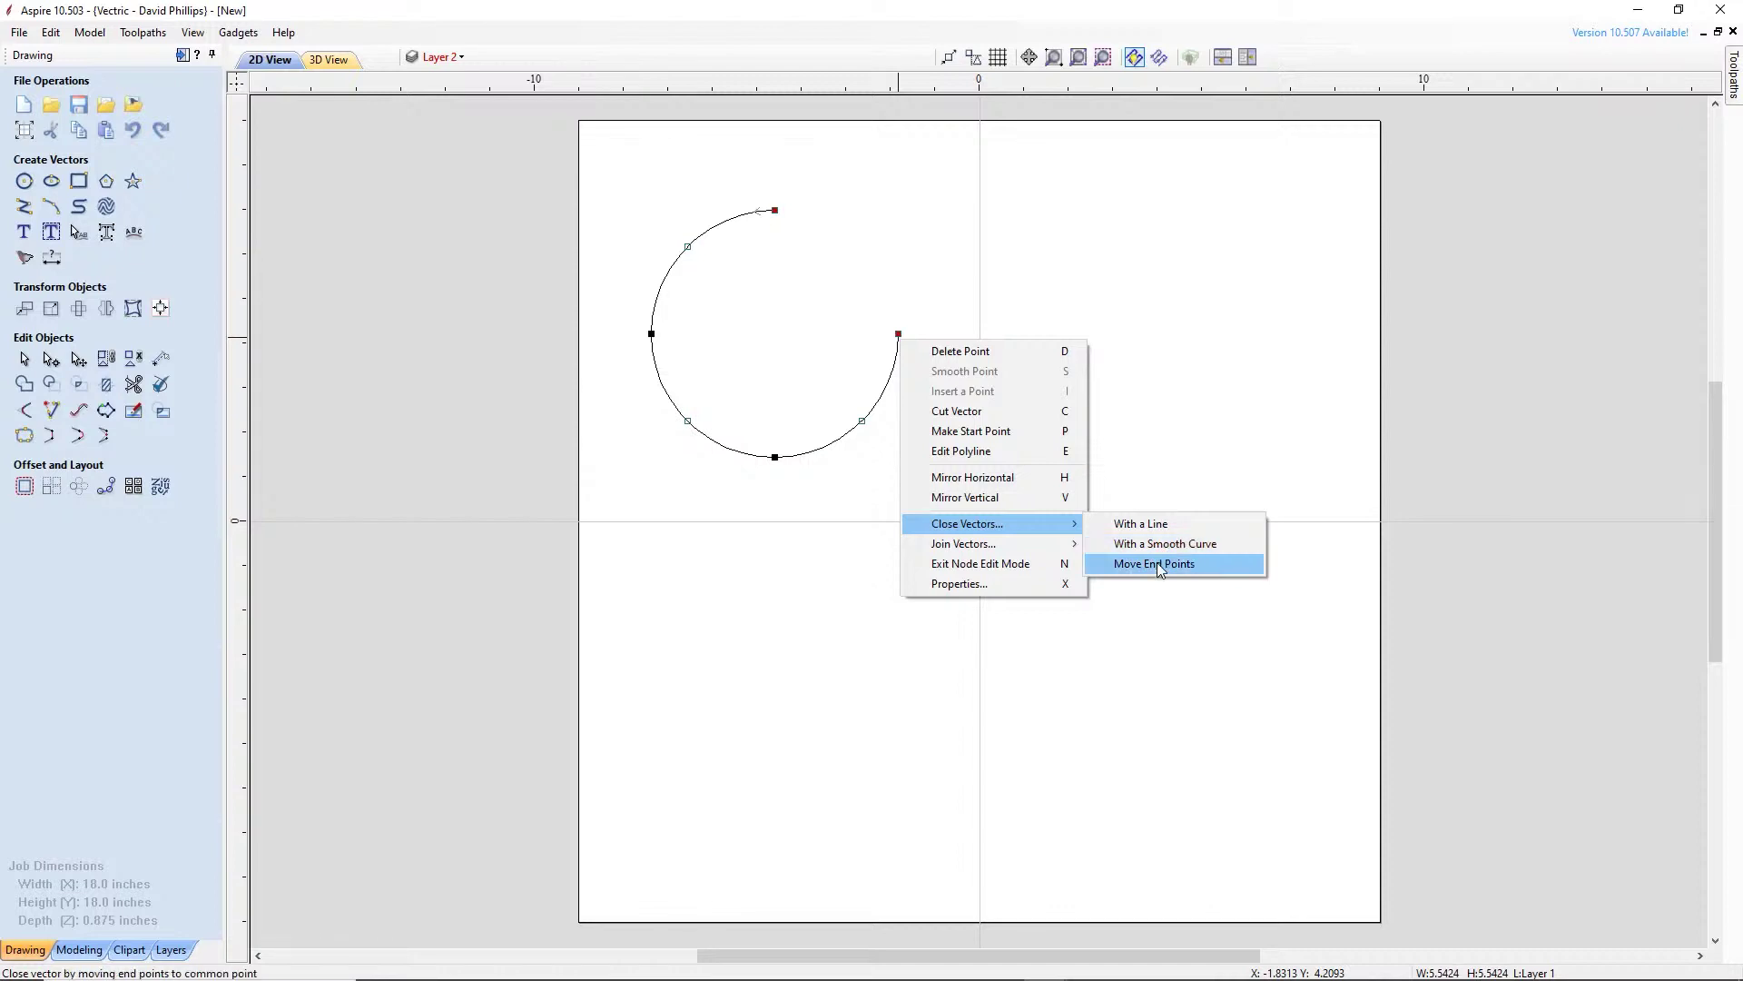
left_click(453, 57)
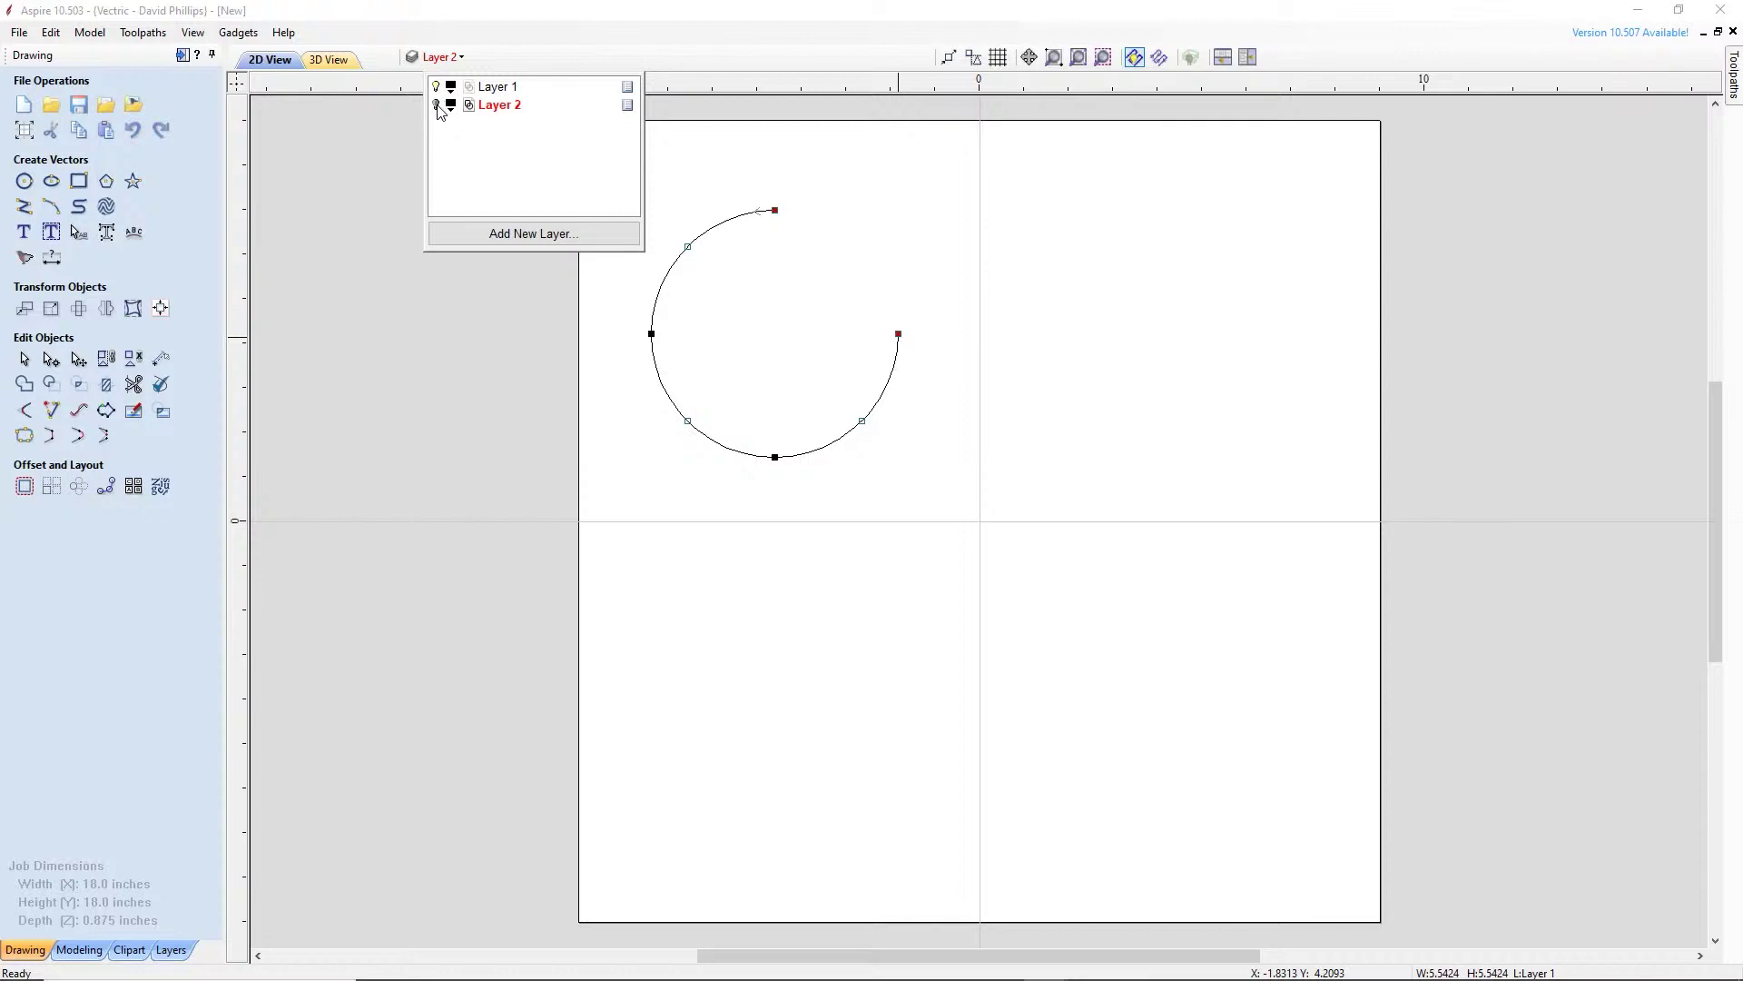
left_click(444, 105)
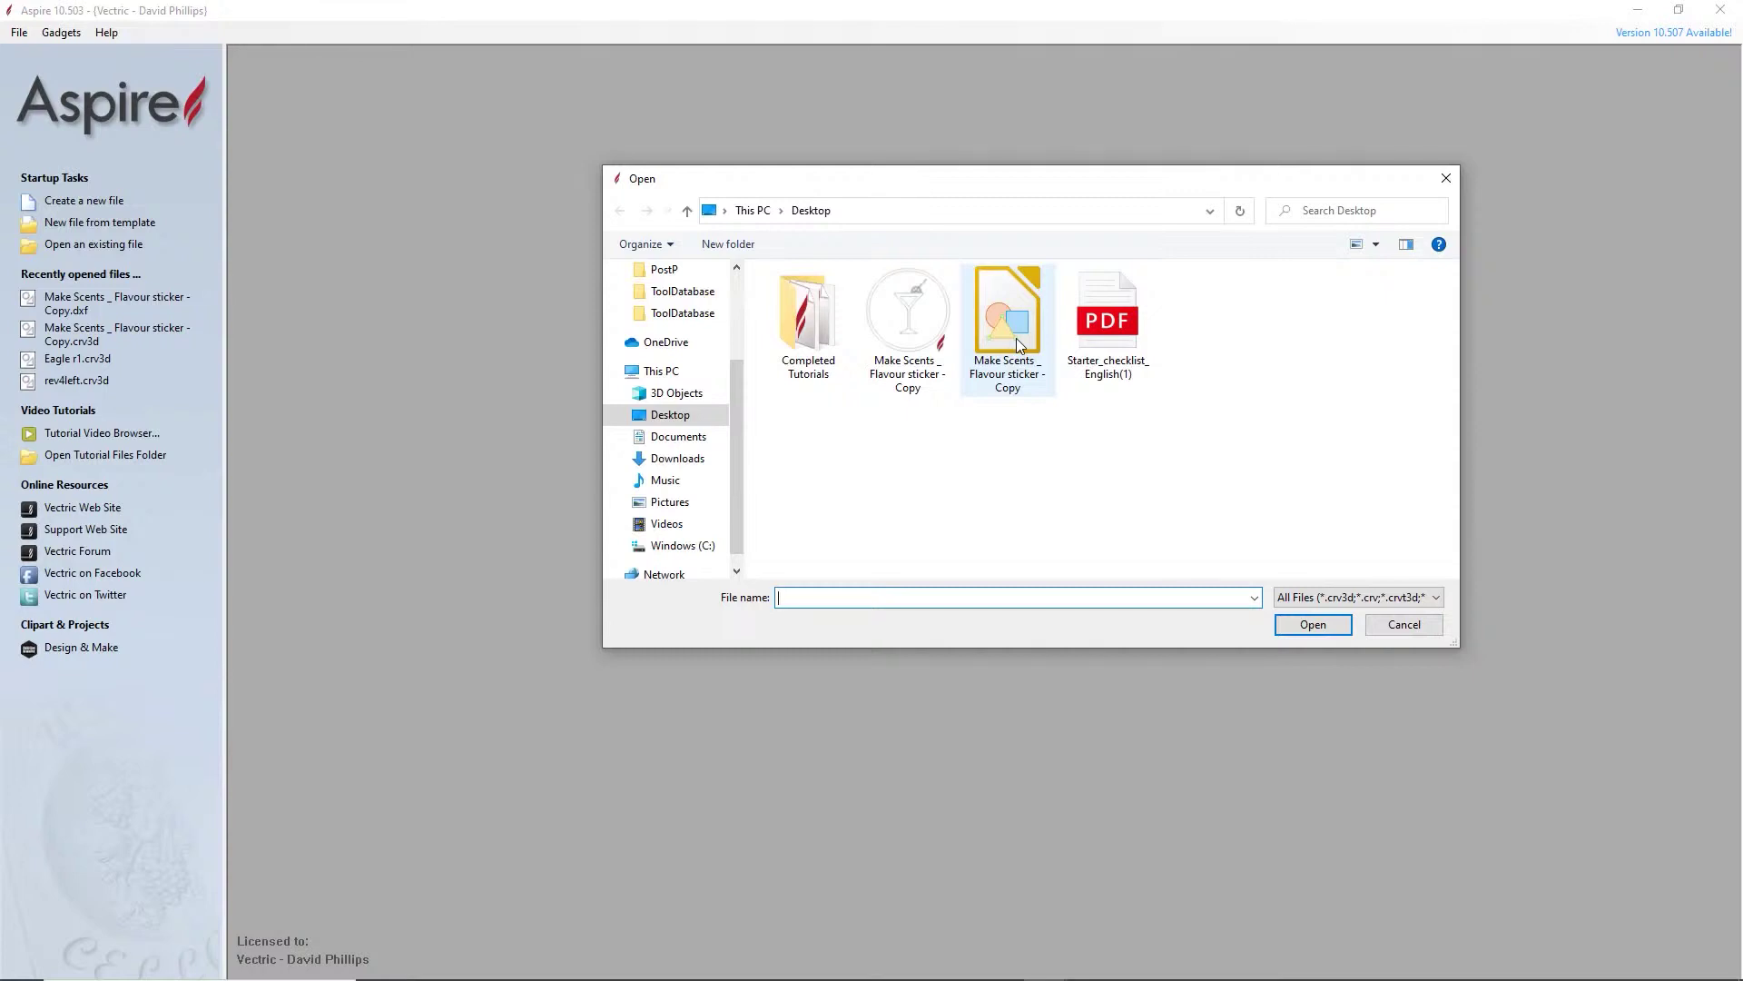
Open the drawing version of "Make Scents _ Flavour sticker - Copy" and accept its single-sided job setup, 0.875 inches thick
left_click(1002, 281)
left_click(1304, 626)
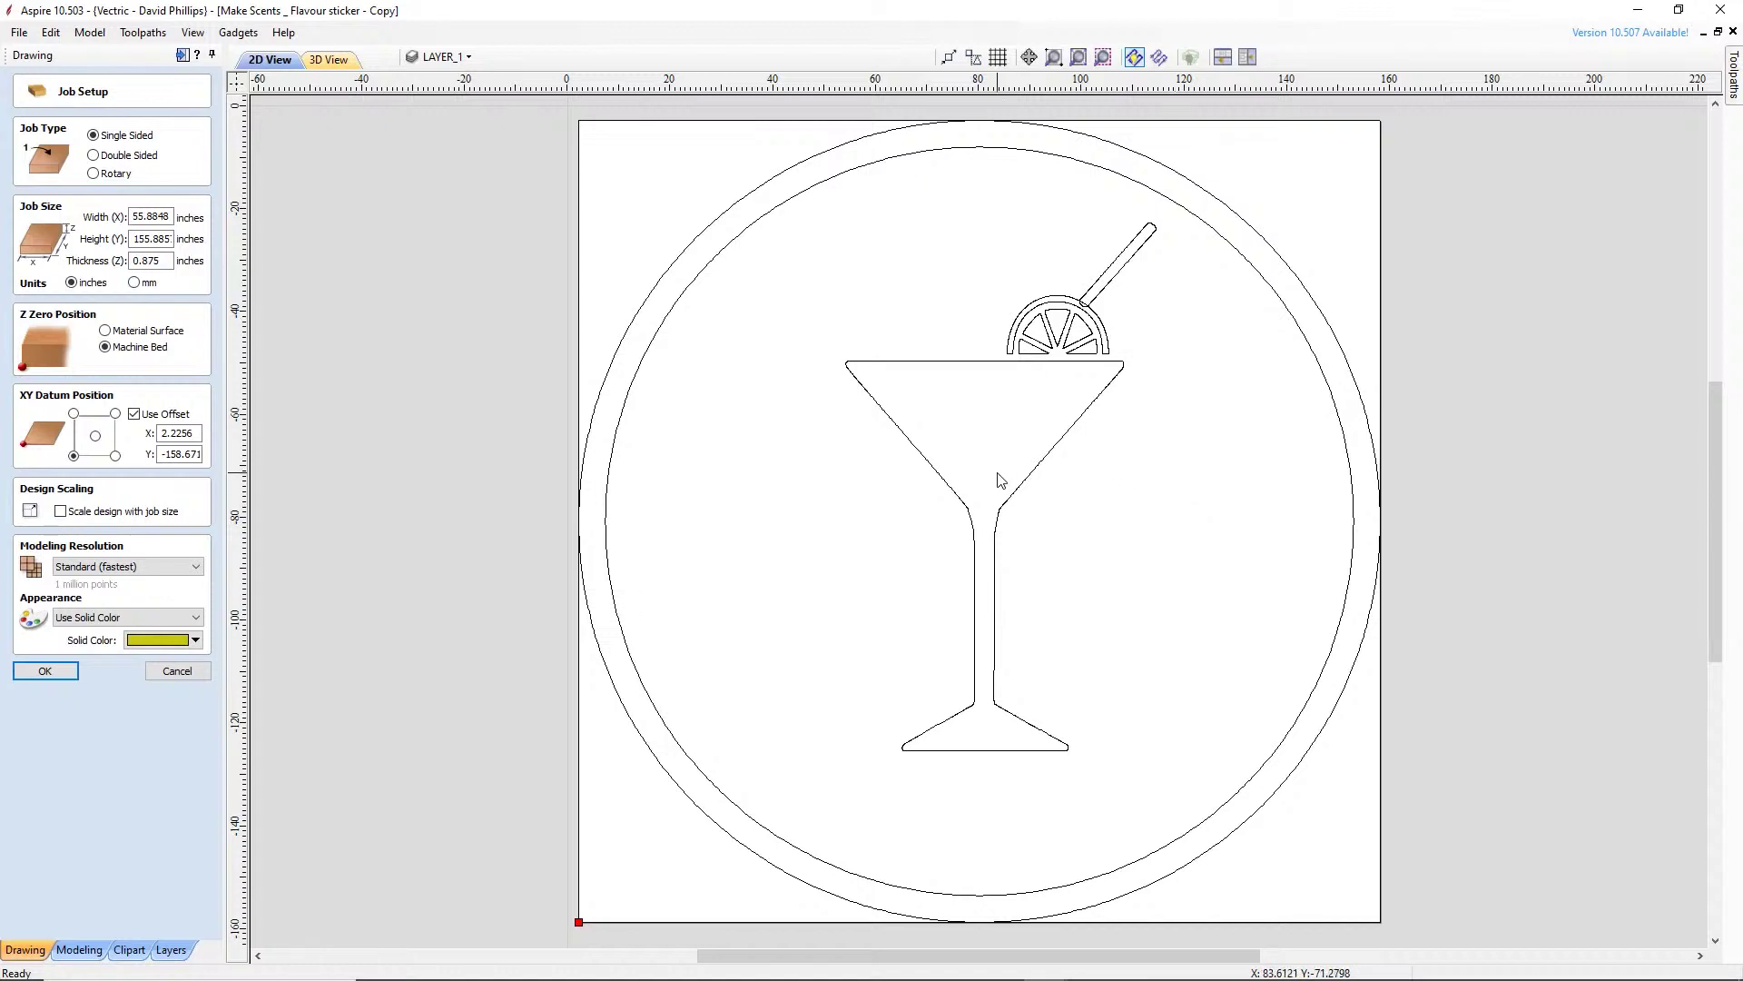
left_click(44, 670)
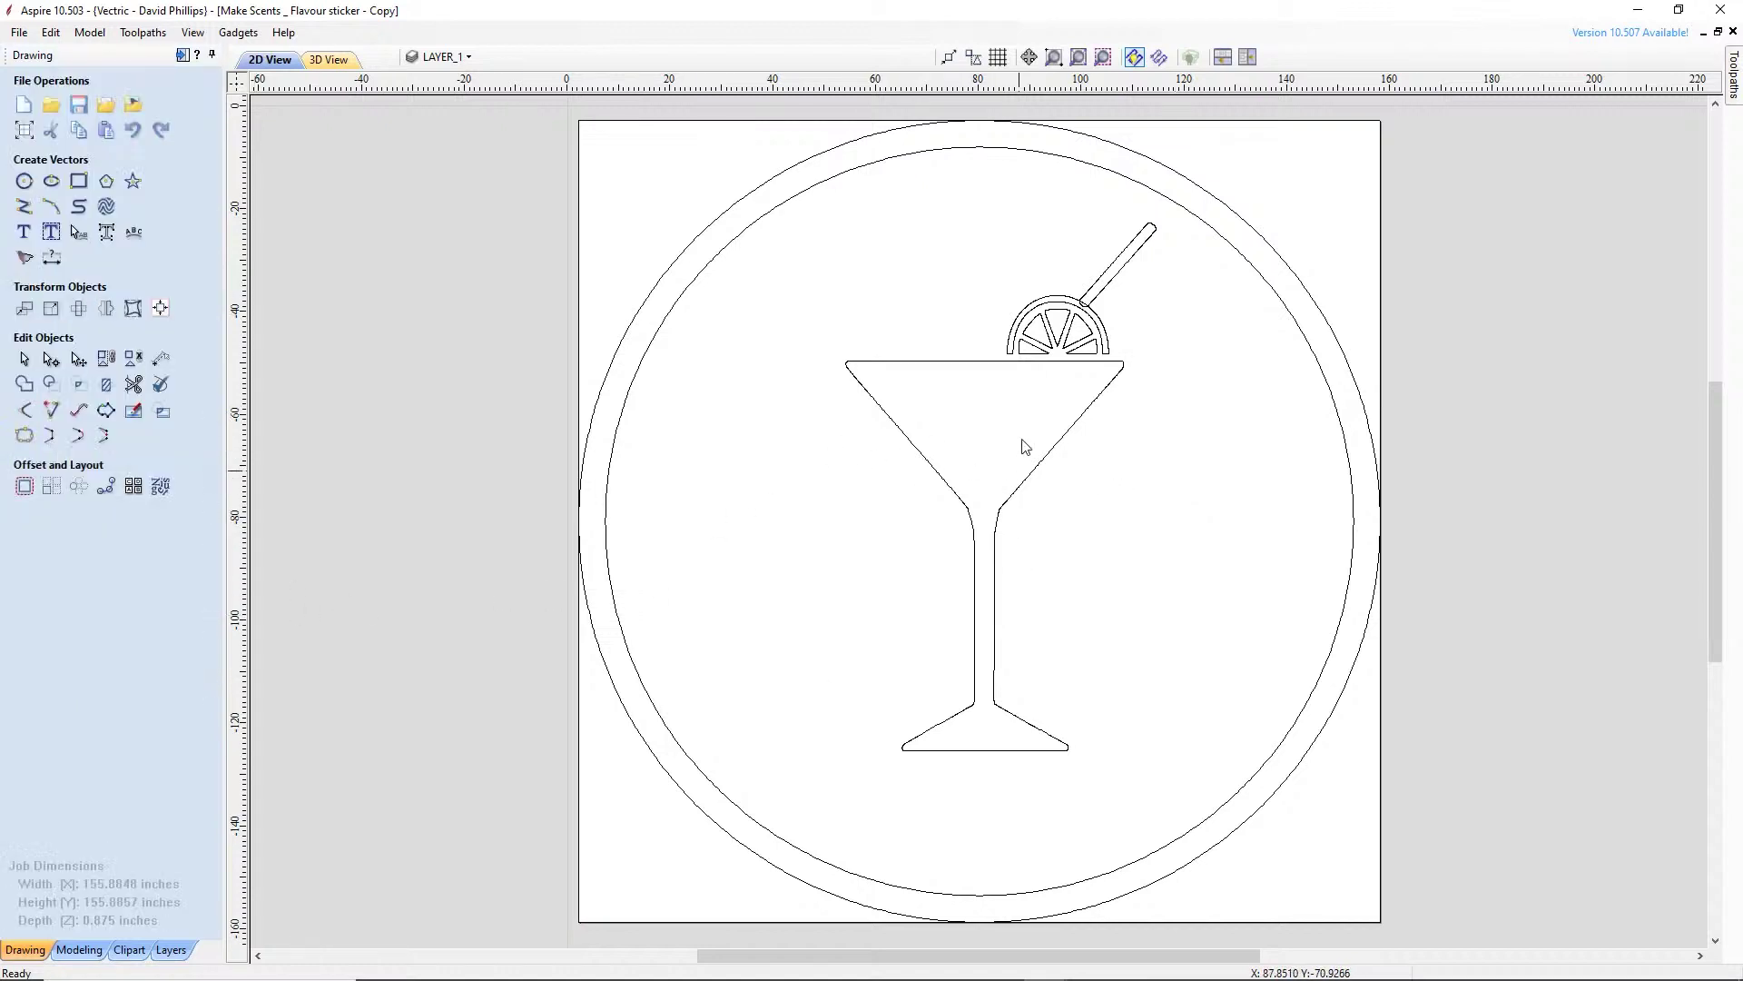
Try to calculate a 0.875 inch deep pocket toolpath on the cocktail glass outline with the 1/4" and 1/8" end mills
left_click(1015, 365)
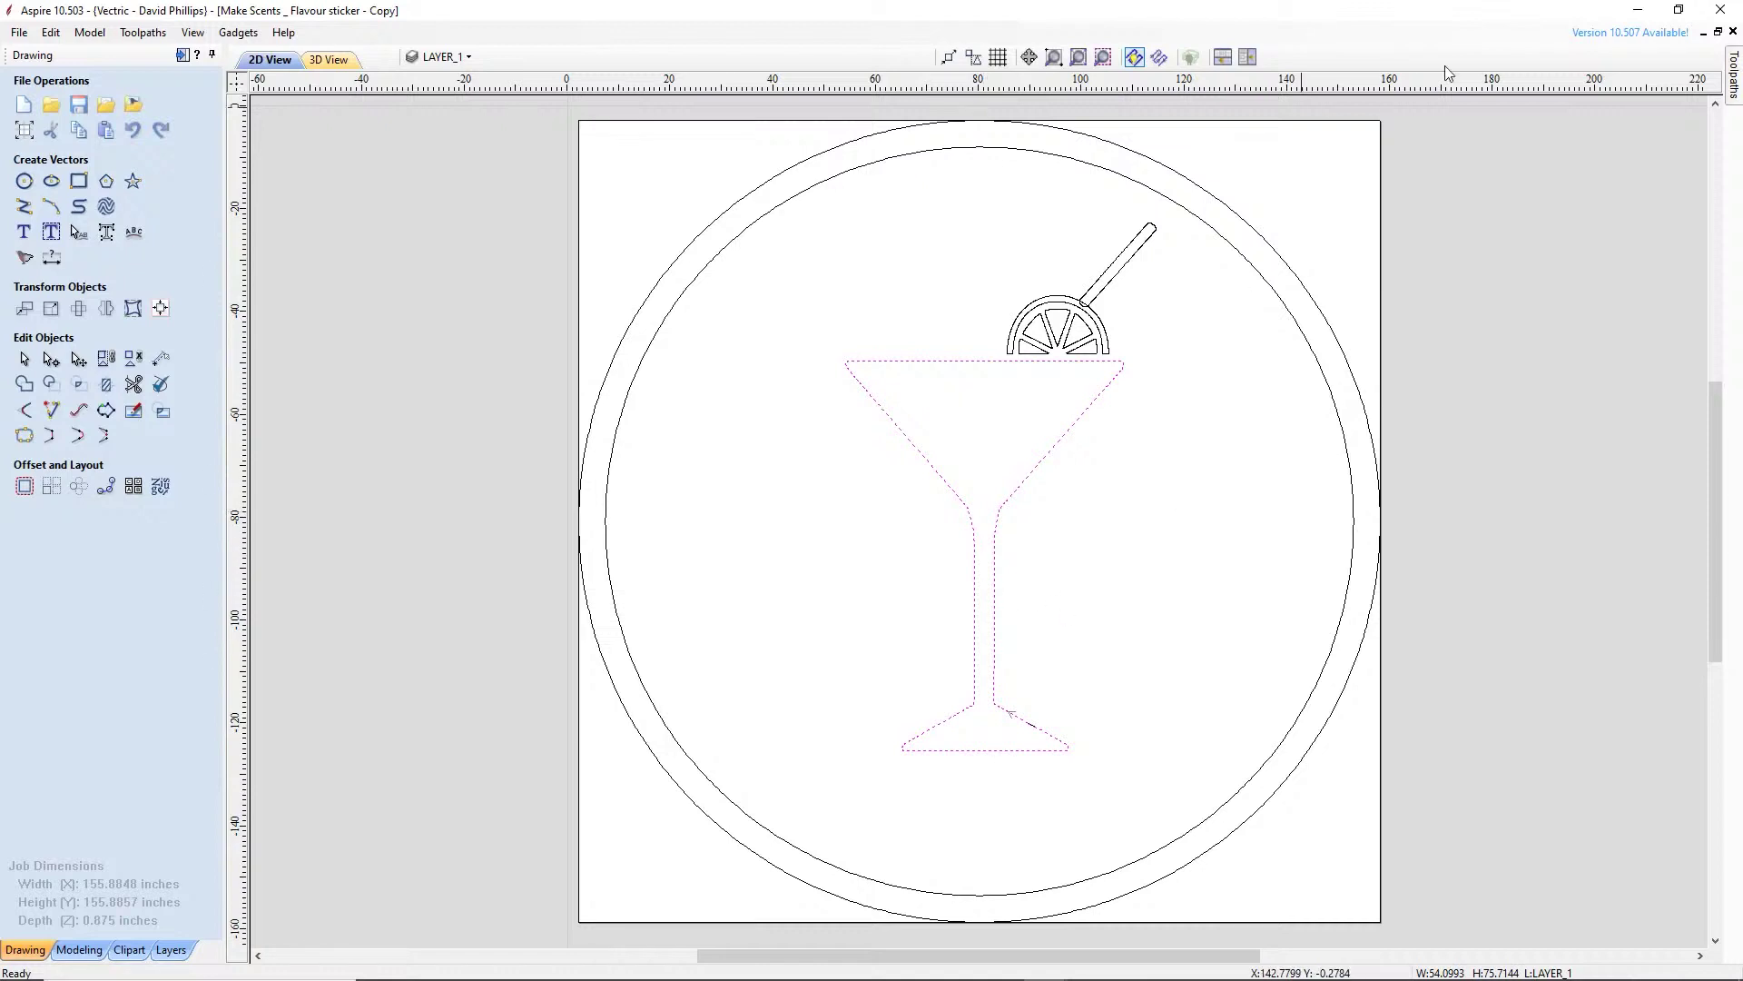
left_click(1734, 80)
left_click(1528, 187)
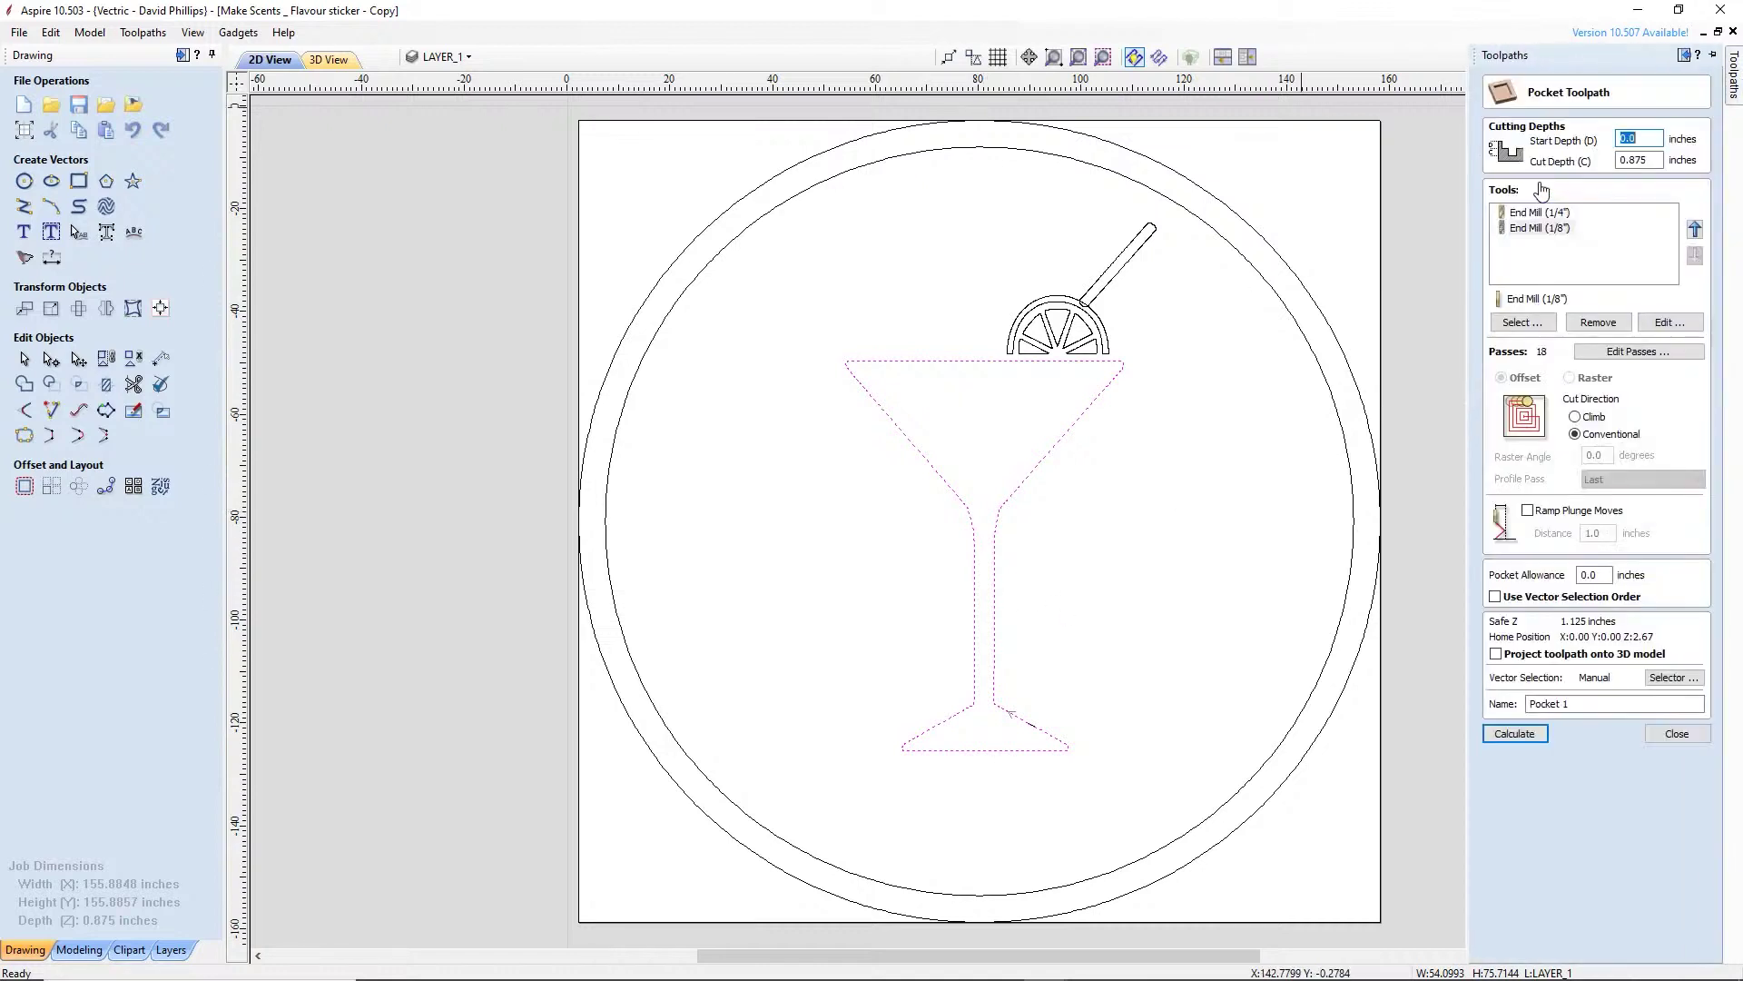
left_click(1534, 735)
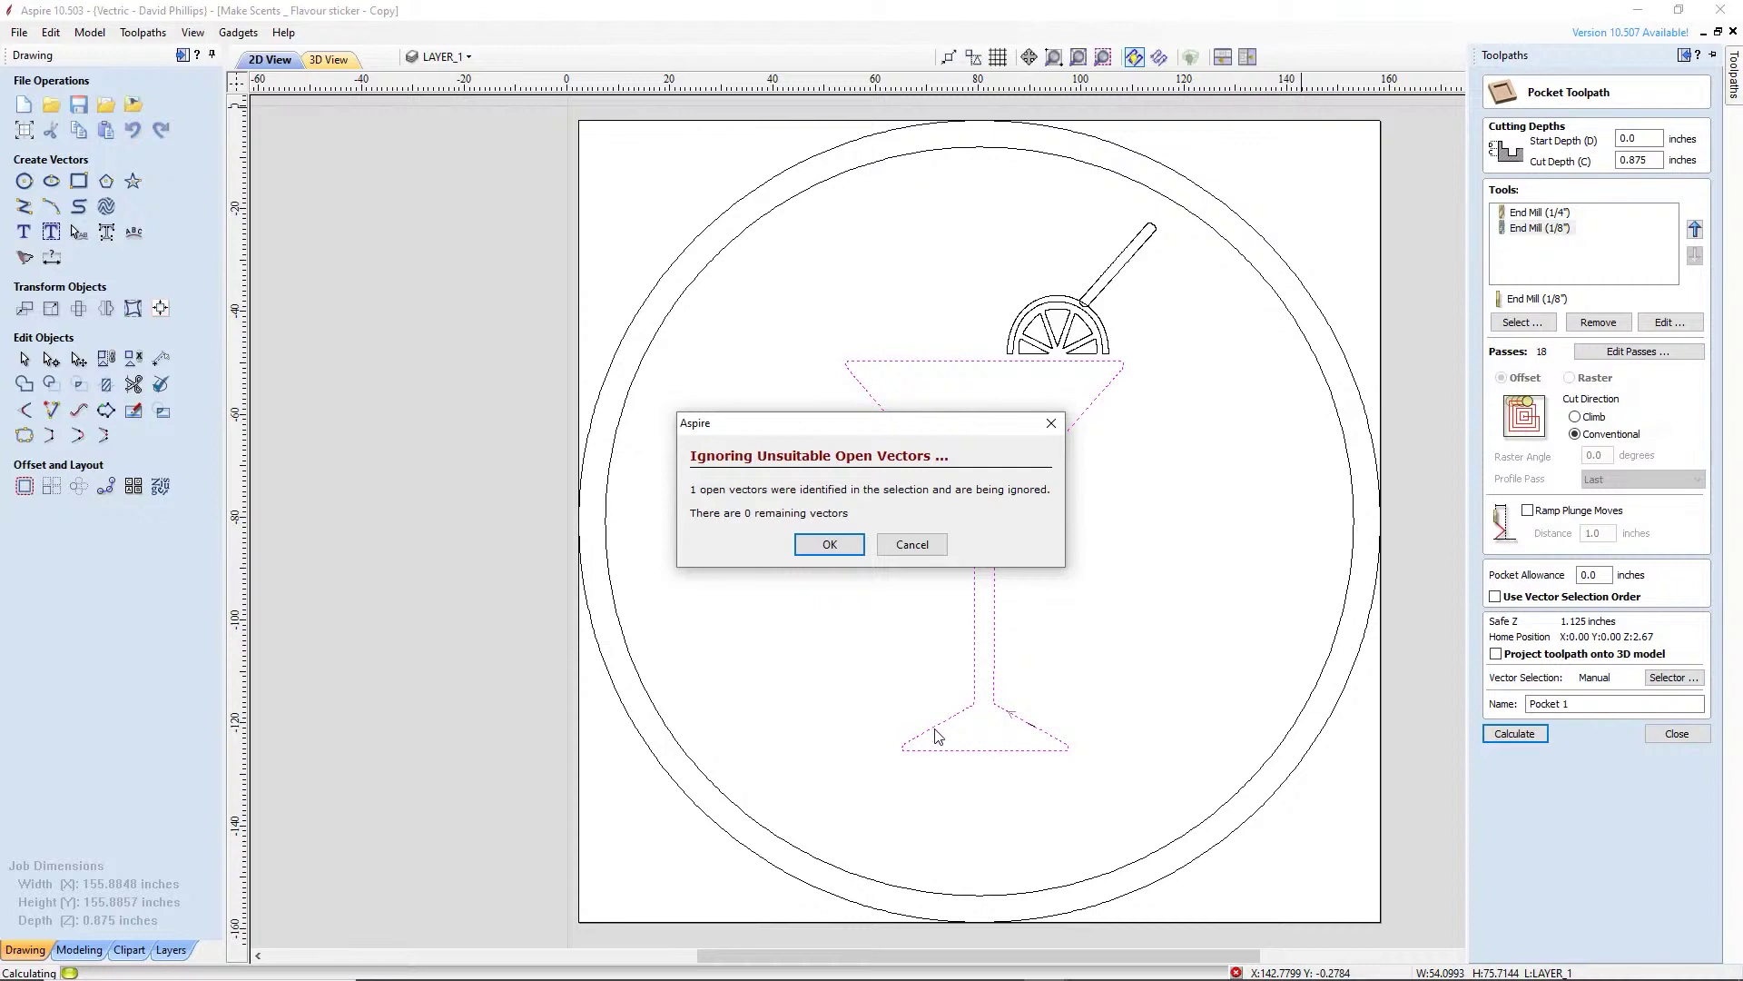
left_click(828, 543)
left_click(869, 528)
key("Escape")
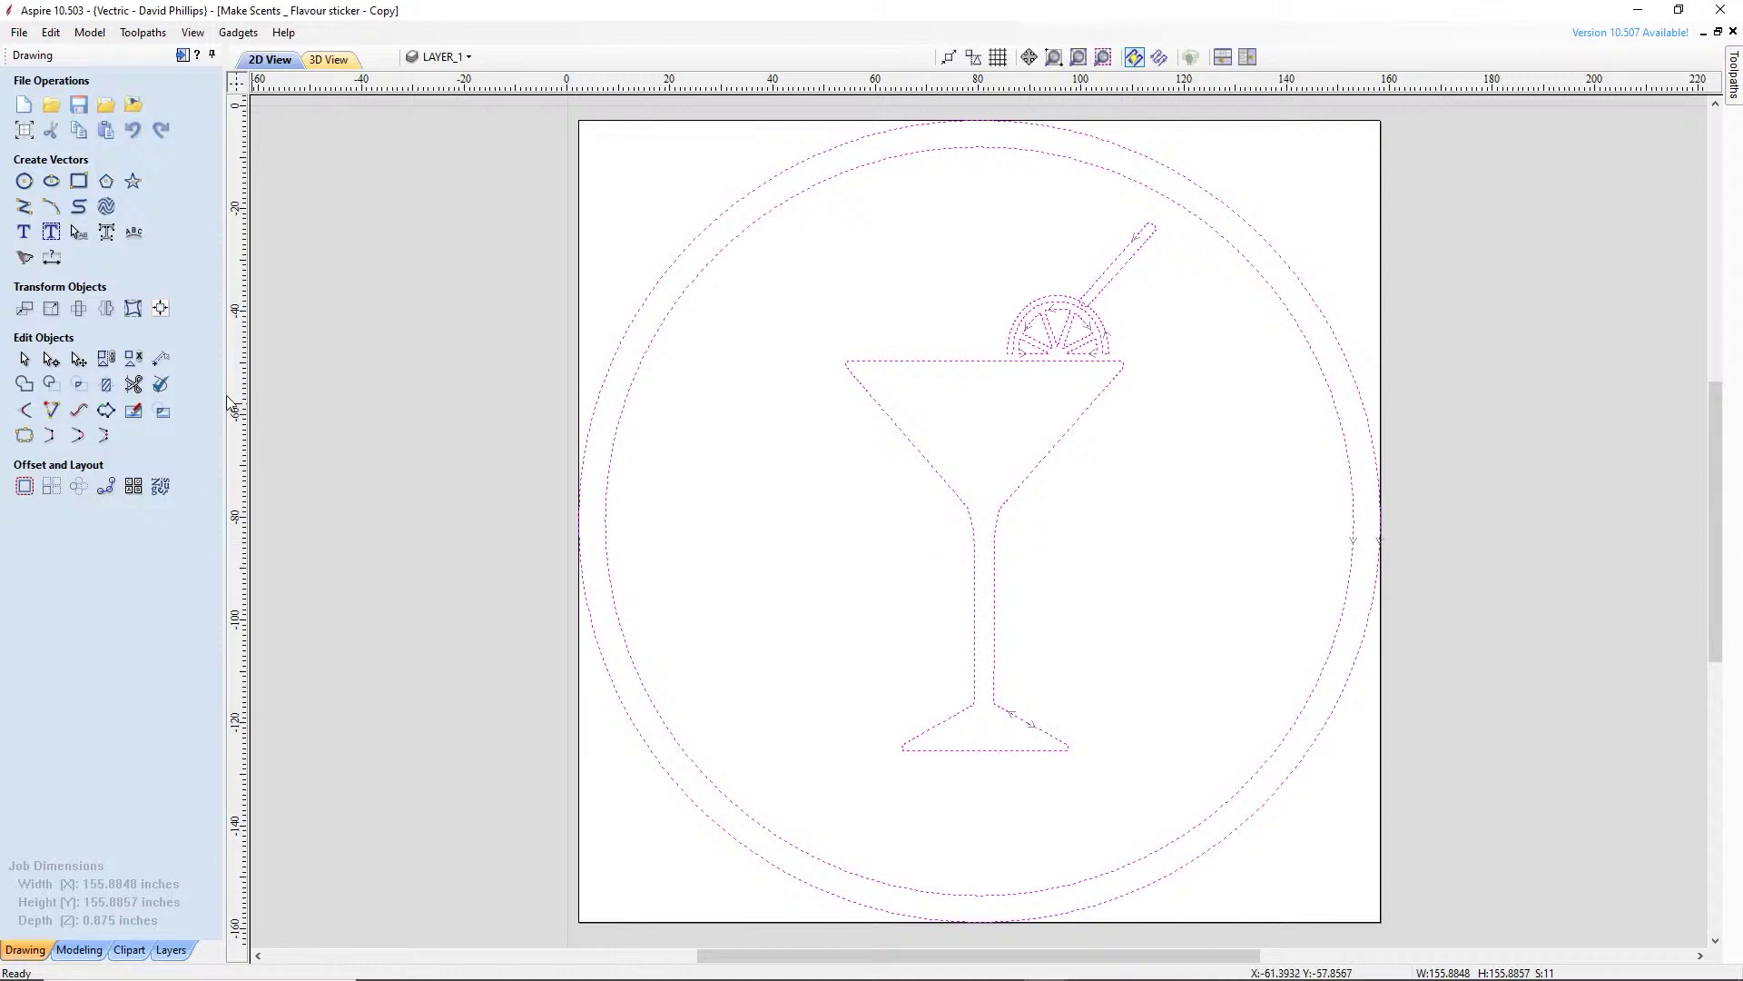
Run the Vector Validator on all the sticker's vectors and inspect the flagged spots on the sloped edge of the glass's foot
left_click(161, 385)
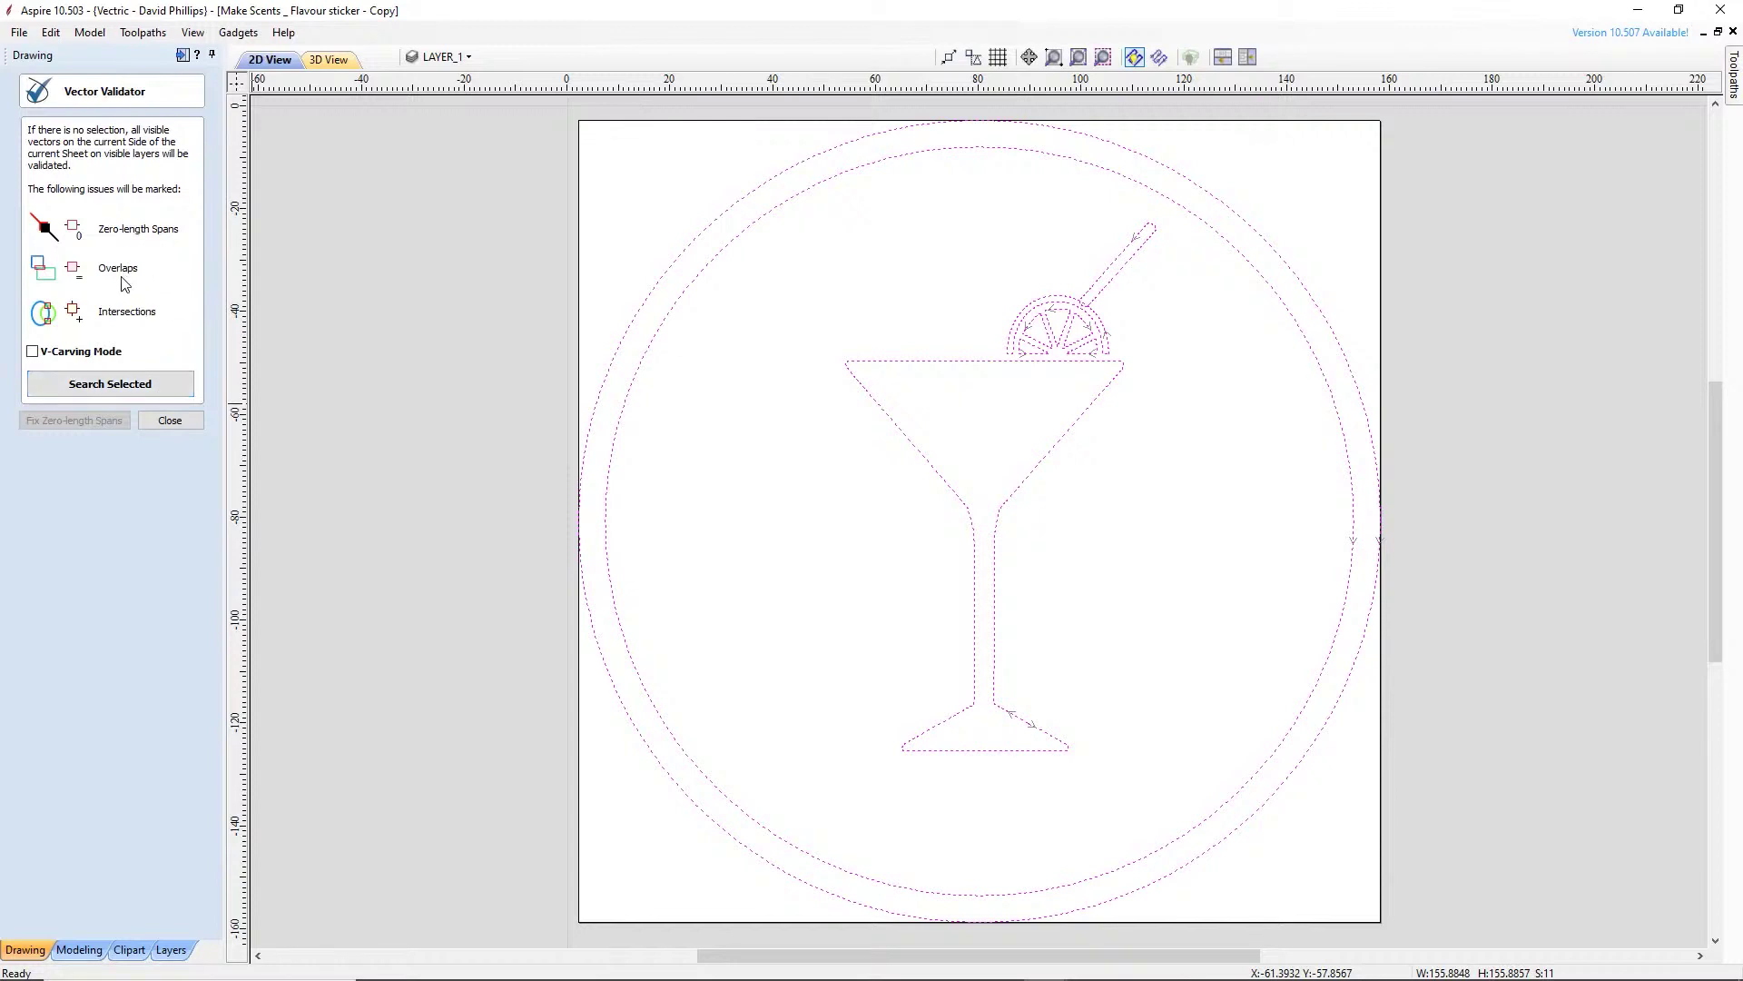
left_click(119, 390)
left_click(118, 390)
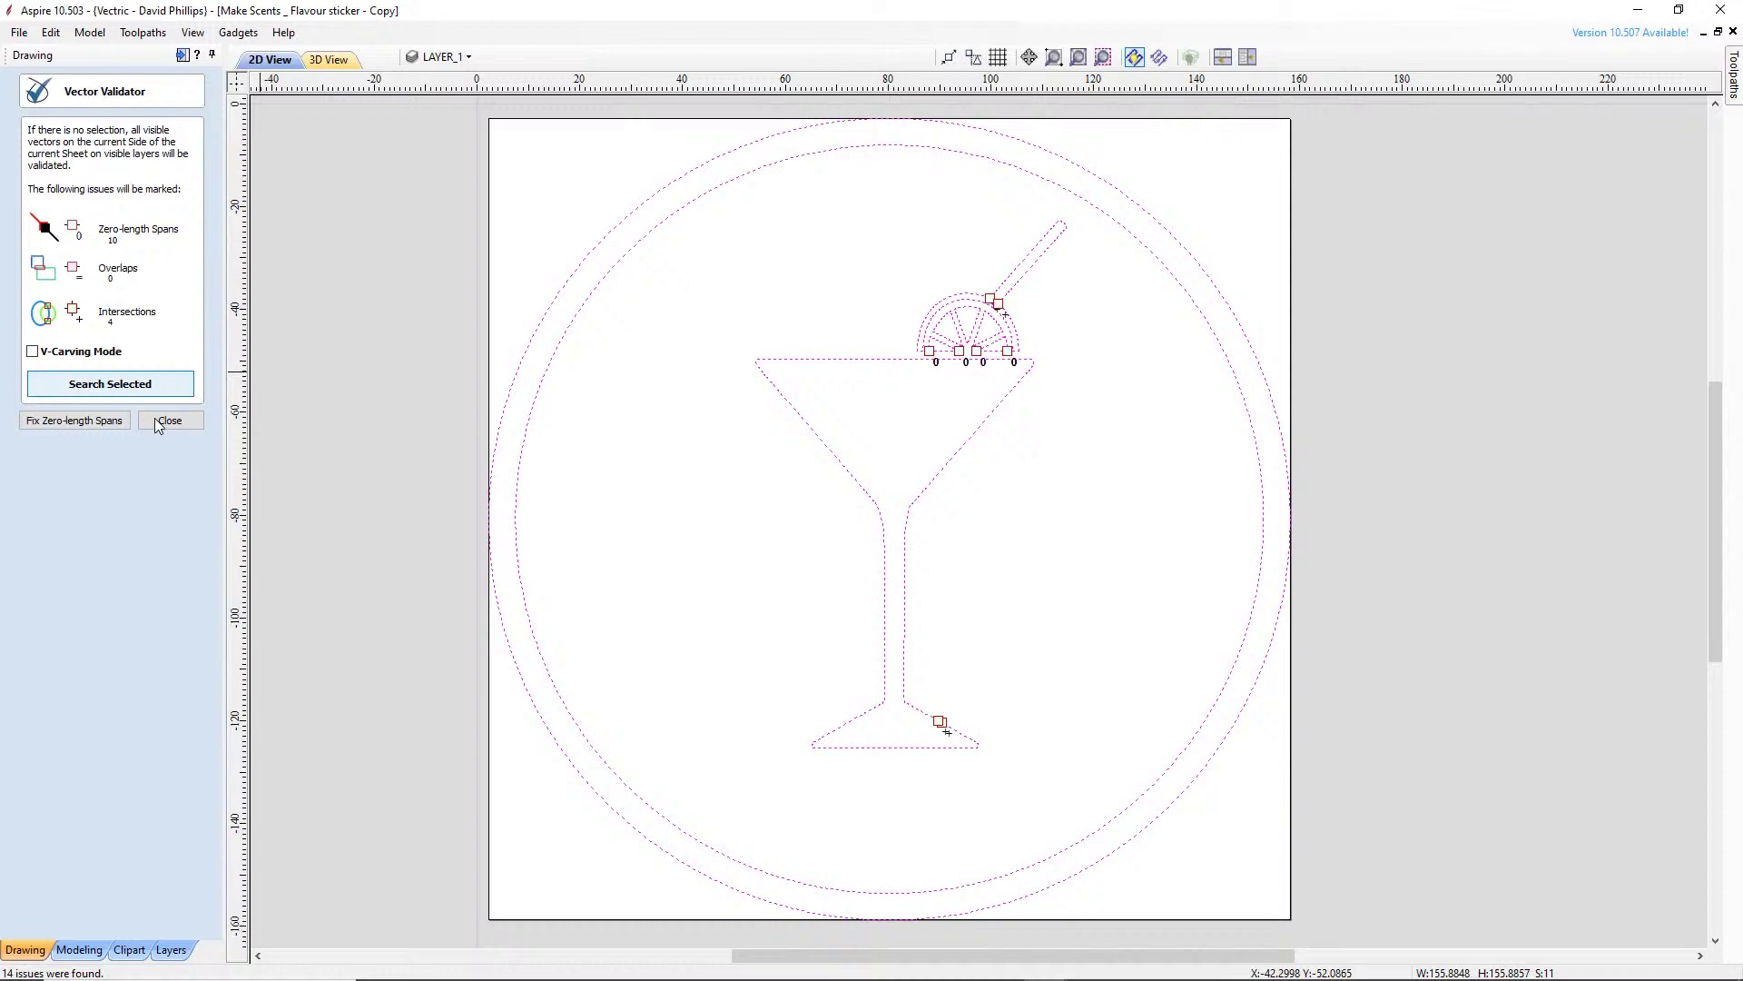
scroll(978, 663, "up", 2)
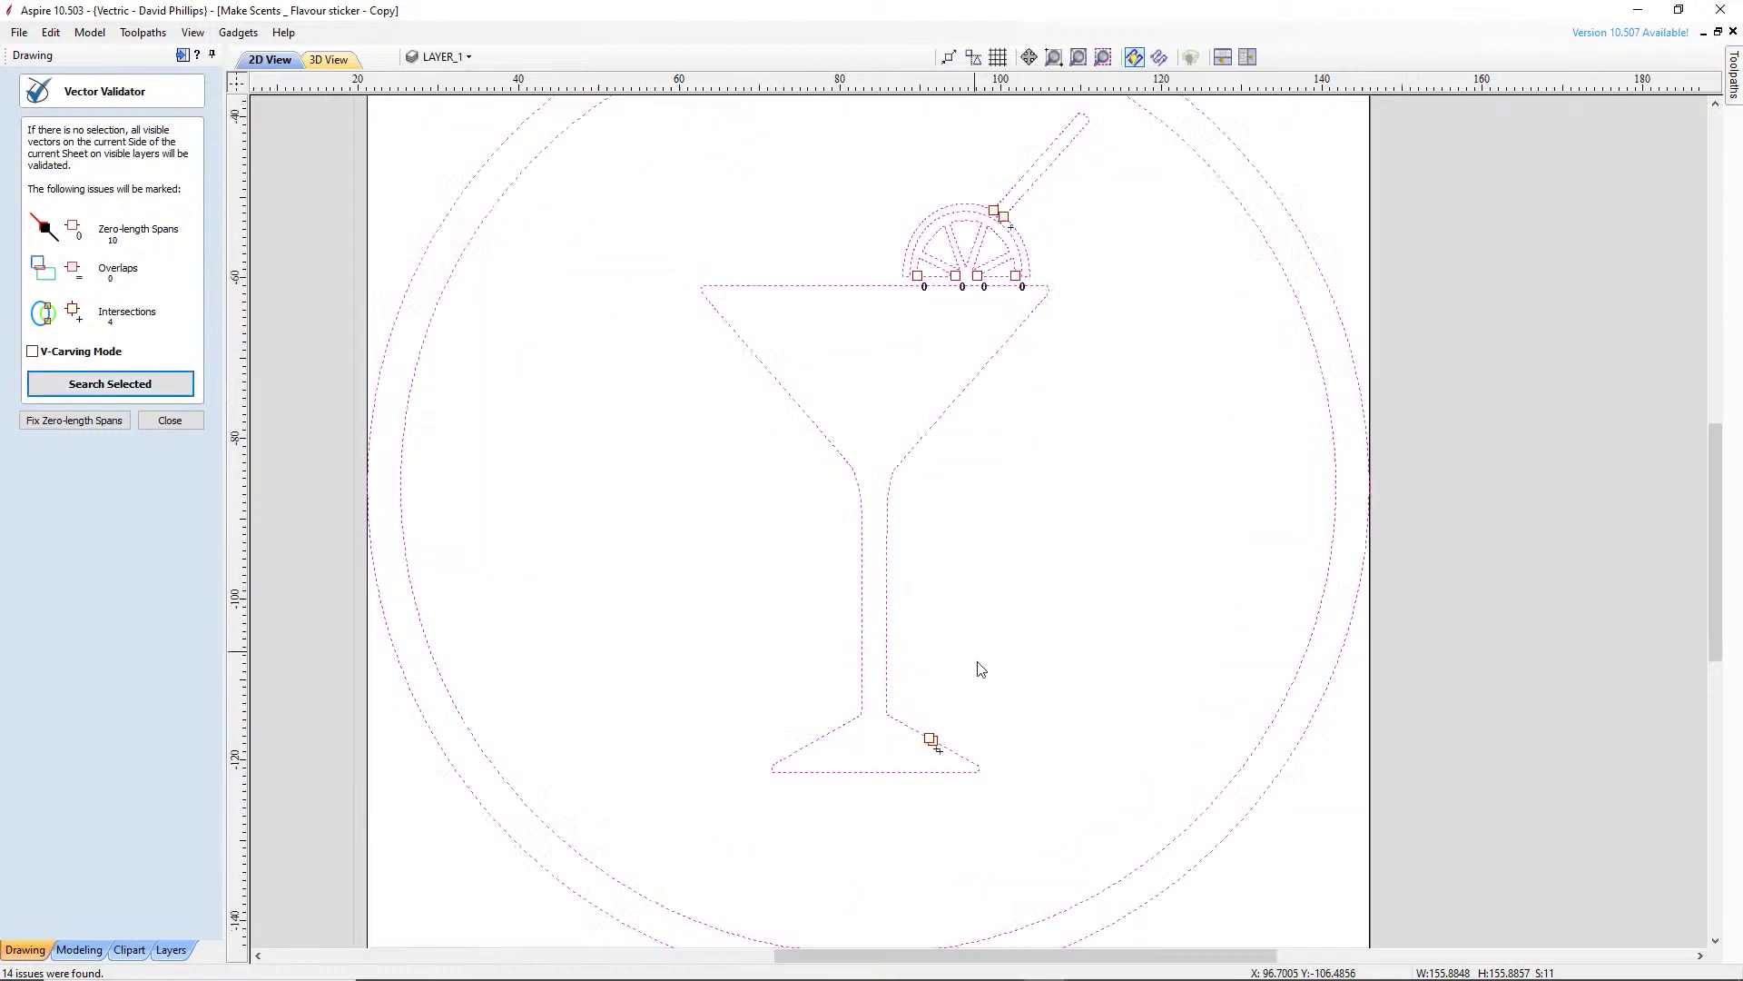
scroll(978, 669, "up", 10)
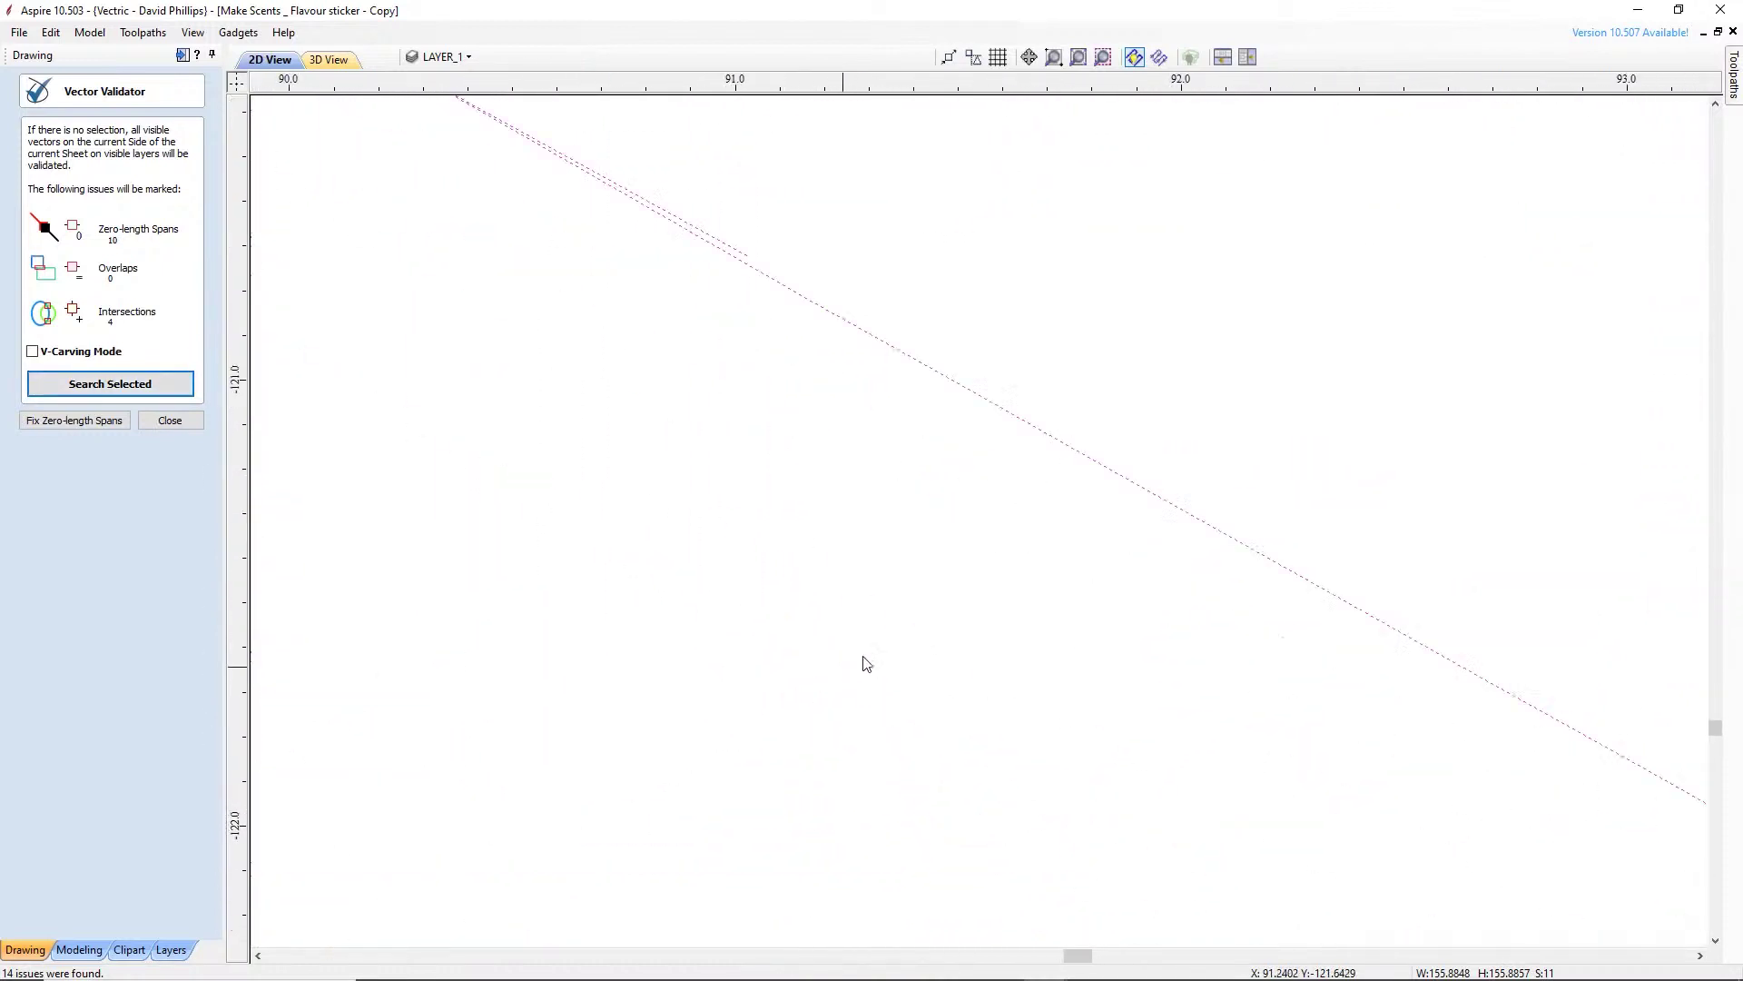
middle_click_drag(599, 272, 759, 650)
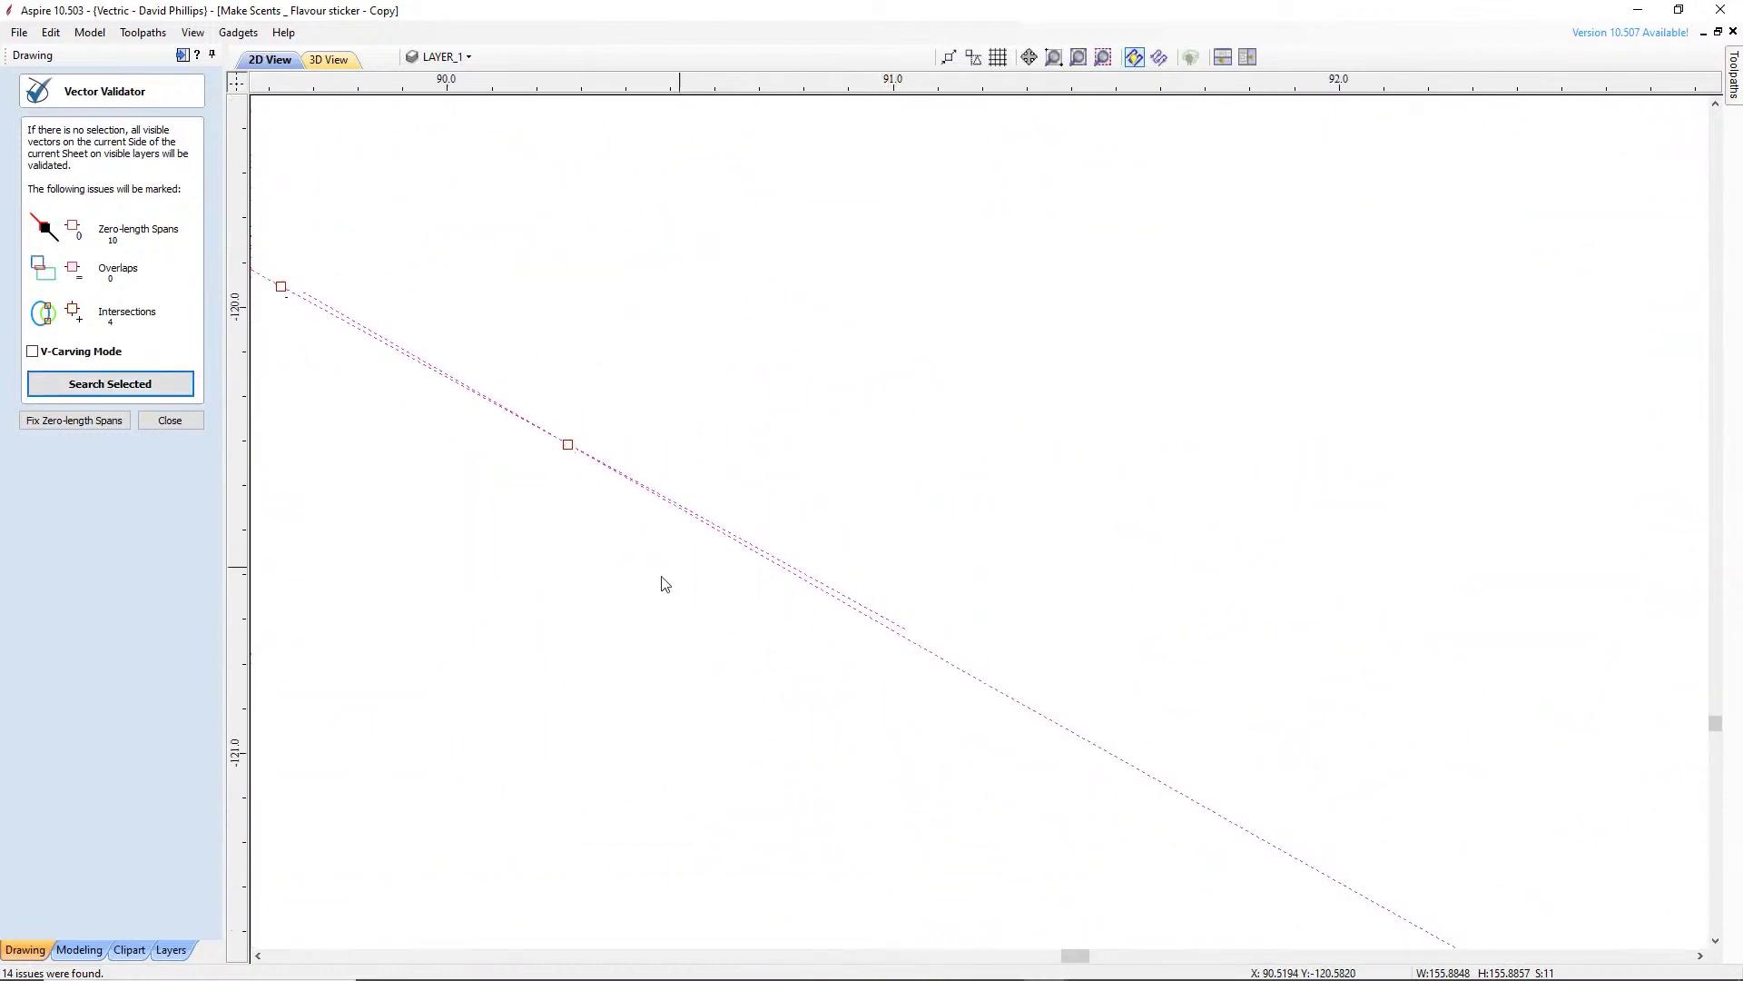
middle_click_drag(545, 594, 751, 645)
scroll(1101, 715, "up", 2)
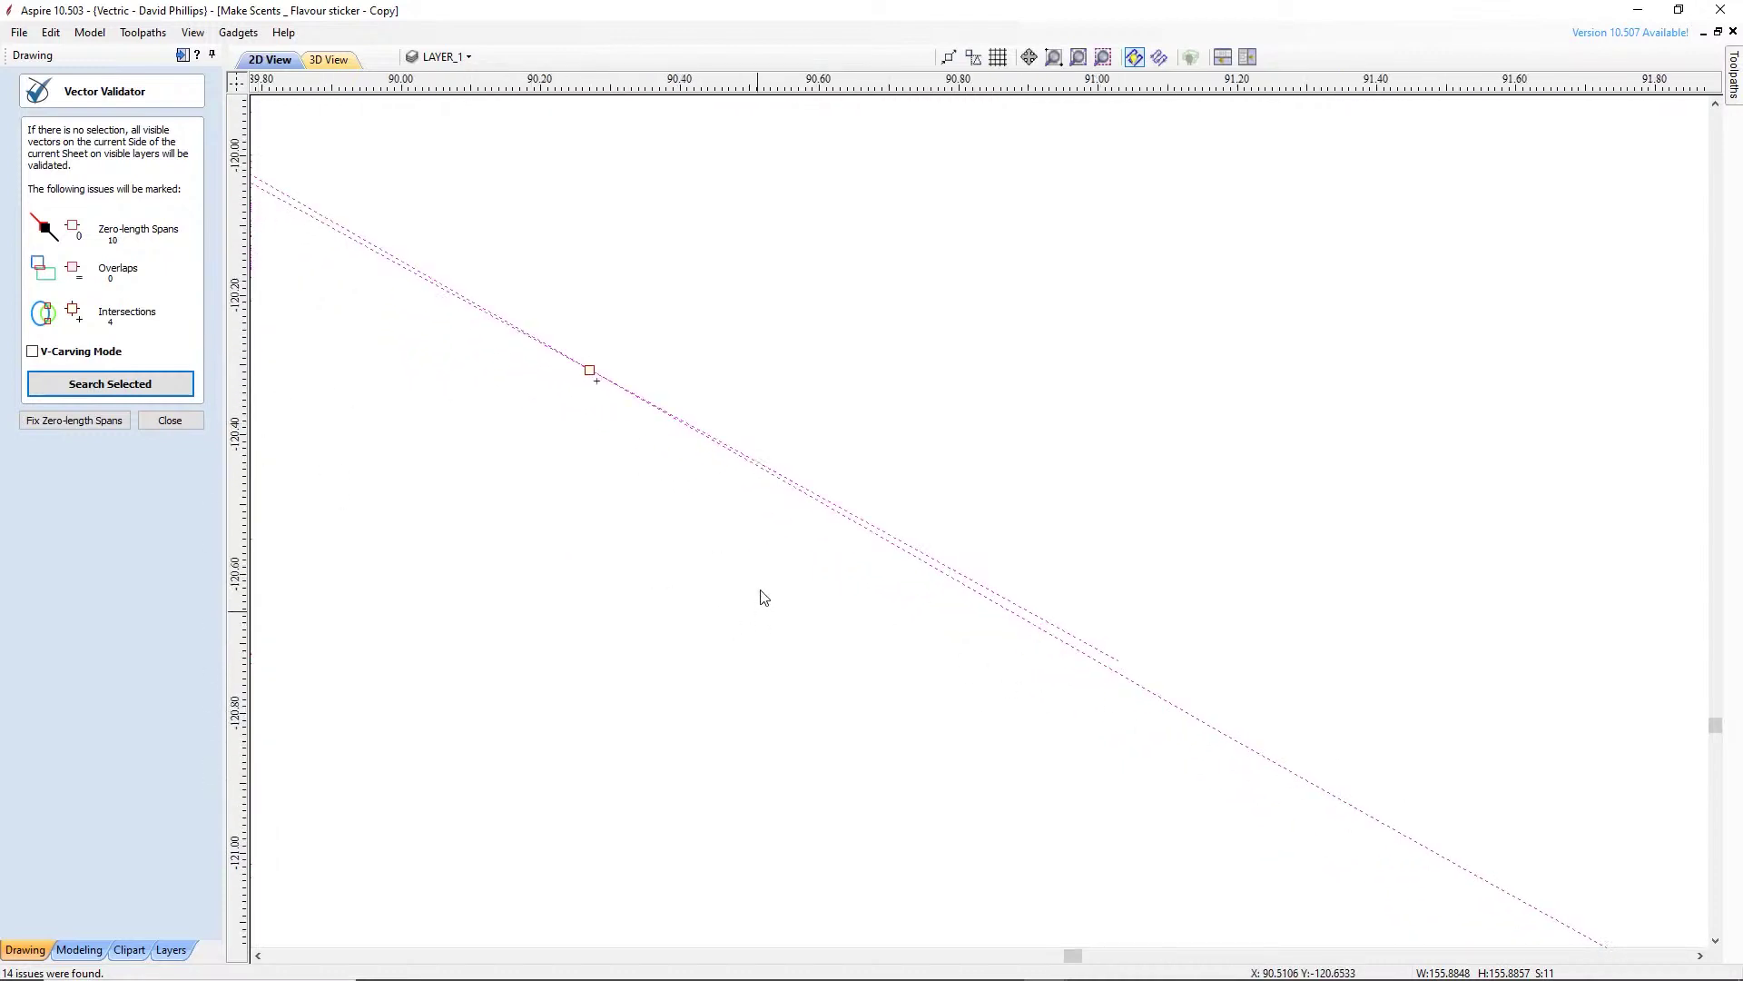
scroll(848, 619, "up", 2)
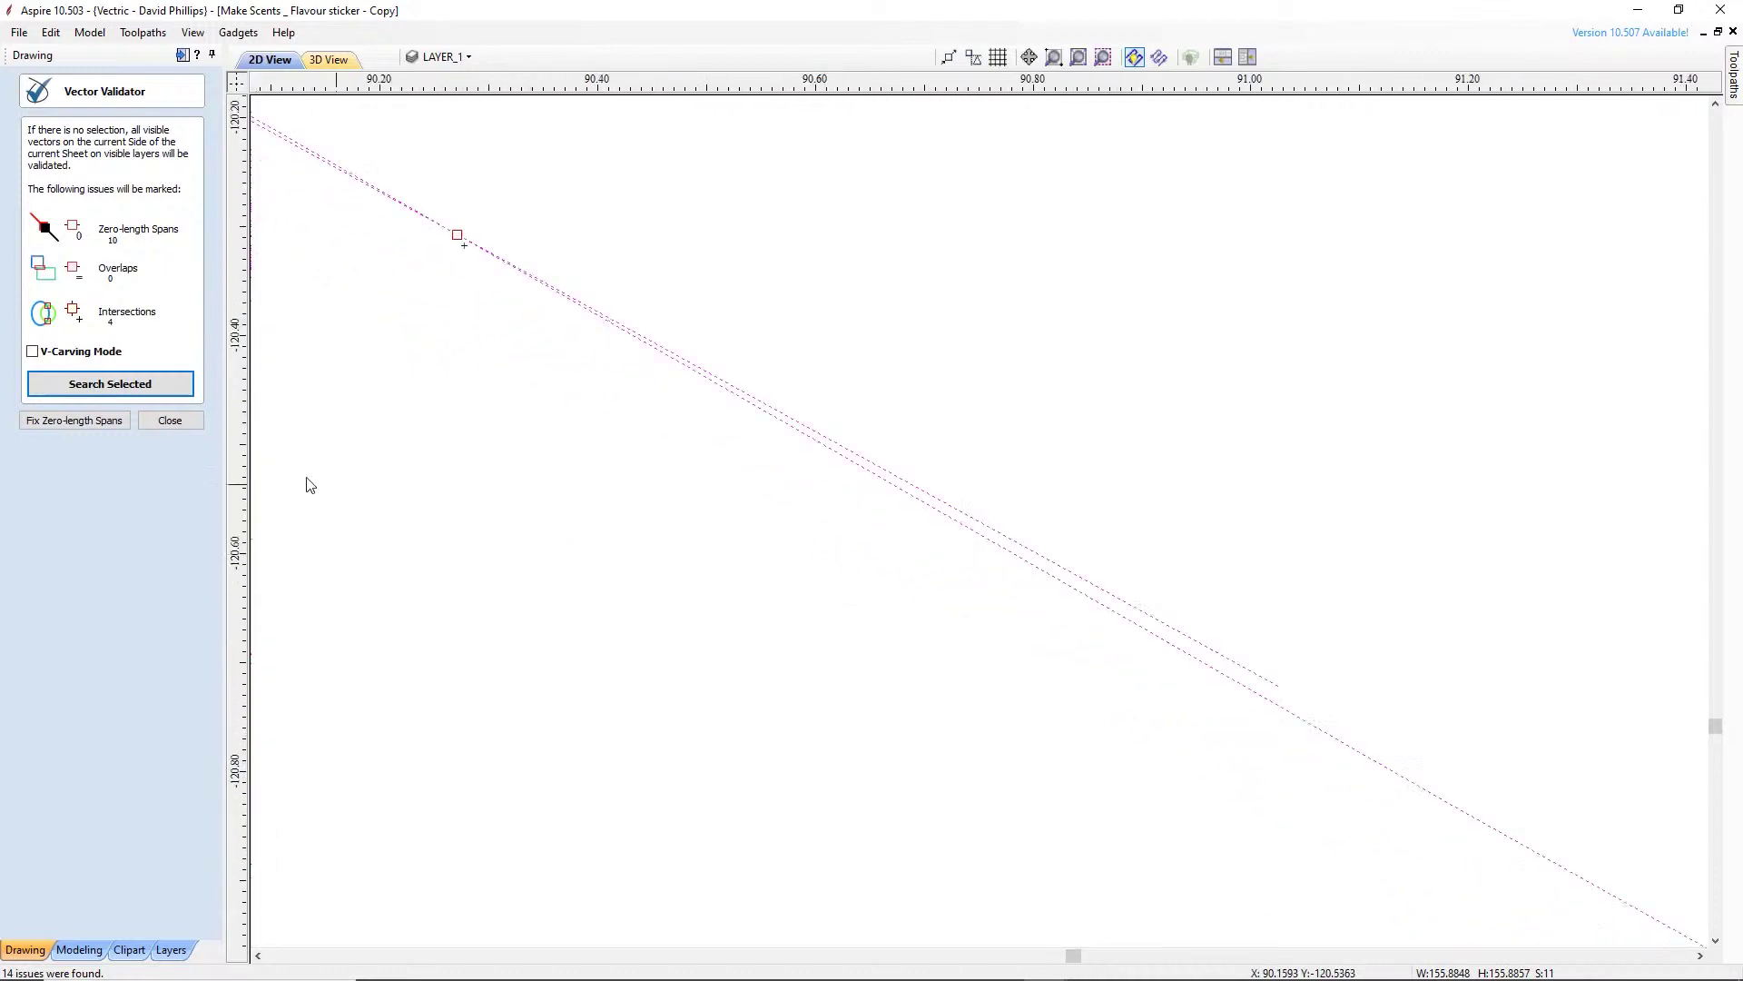
left_click(182, 420)
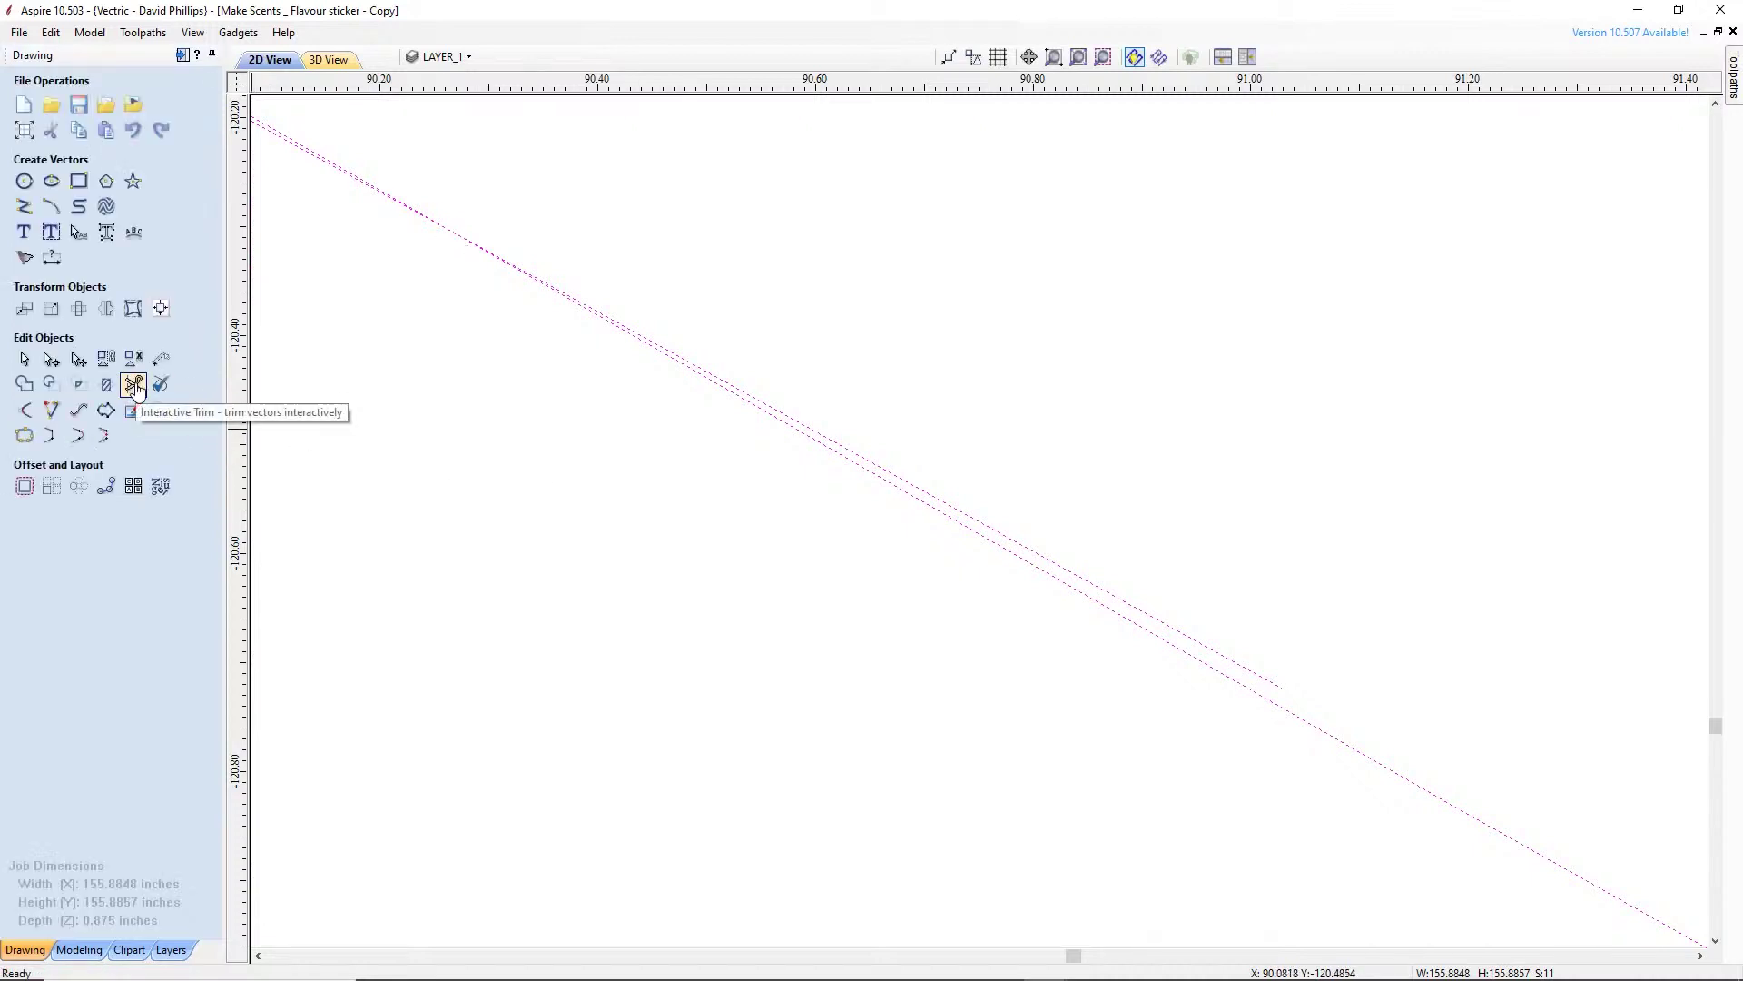
Trim off both overlapping line ends where they cross on the sloped edge of the glass's foot, rejoining the outline automatically
left_click(693, 502)
scroll(545, 495, "up", 2)
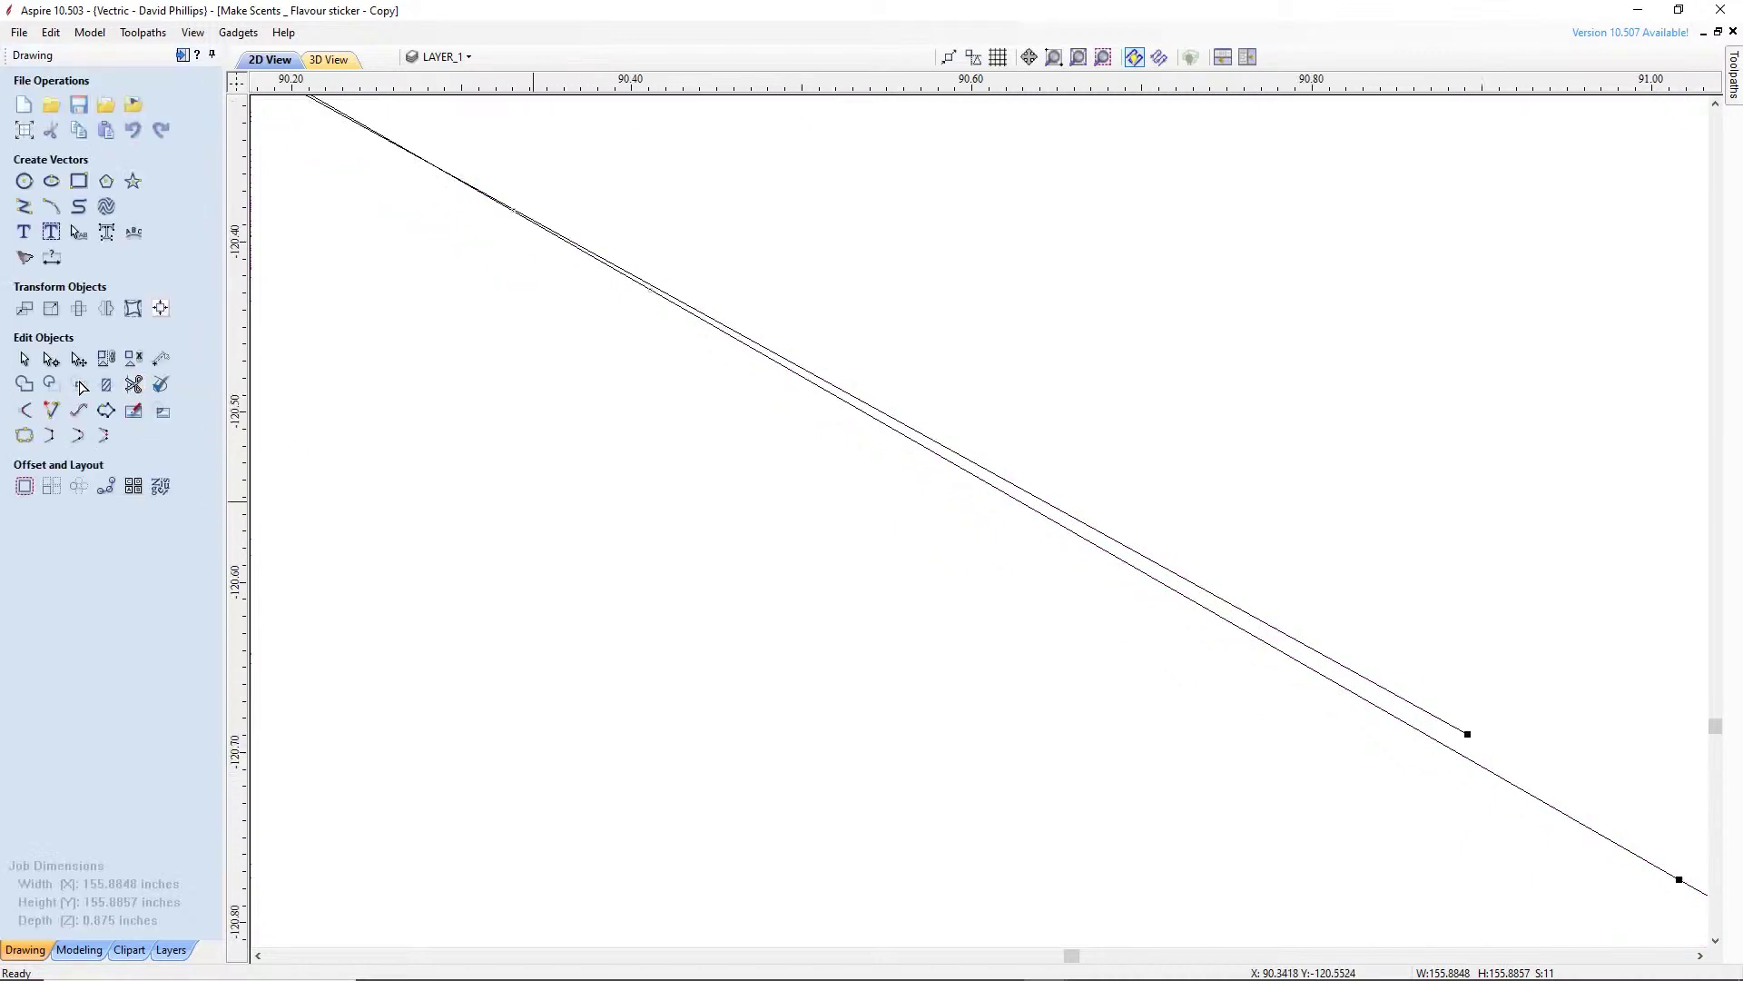
left_click(133, 384)
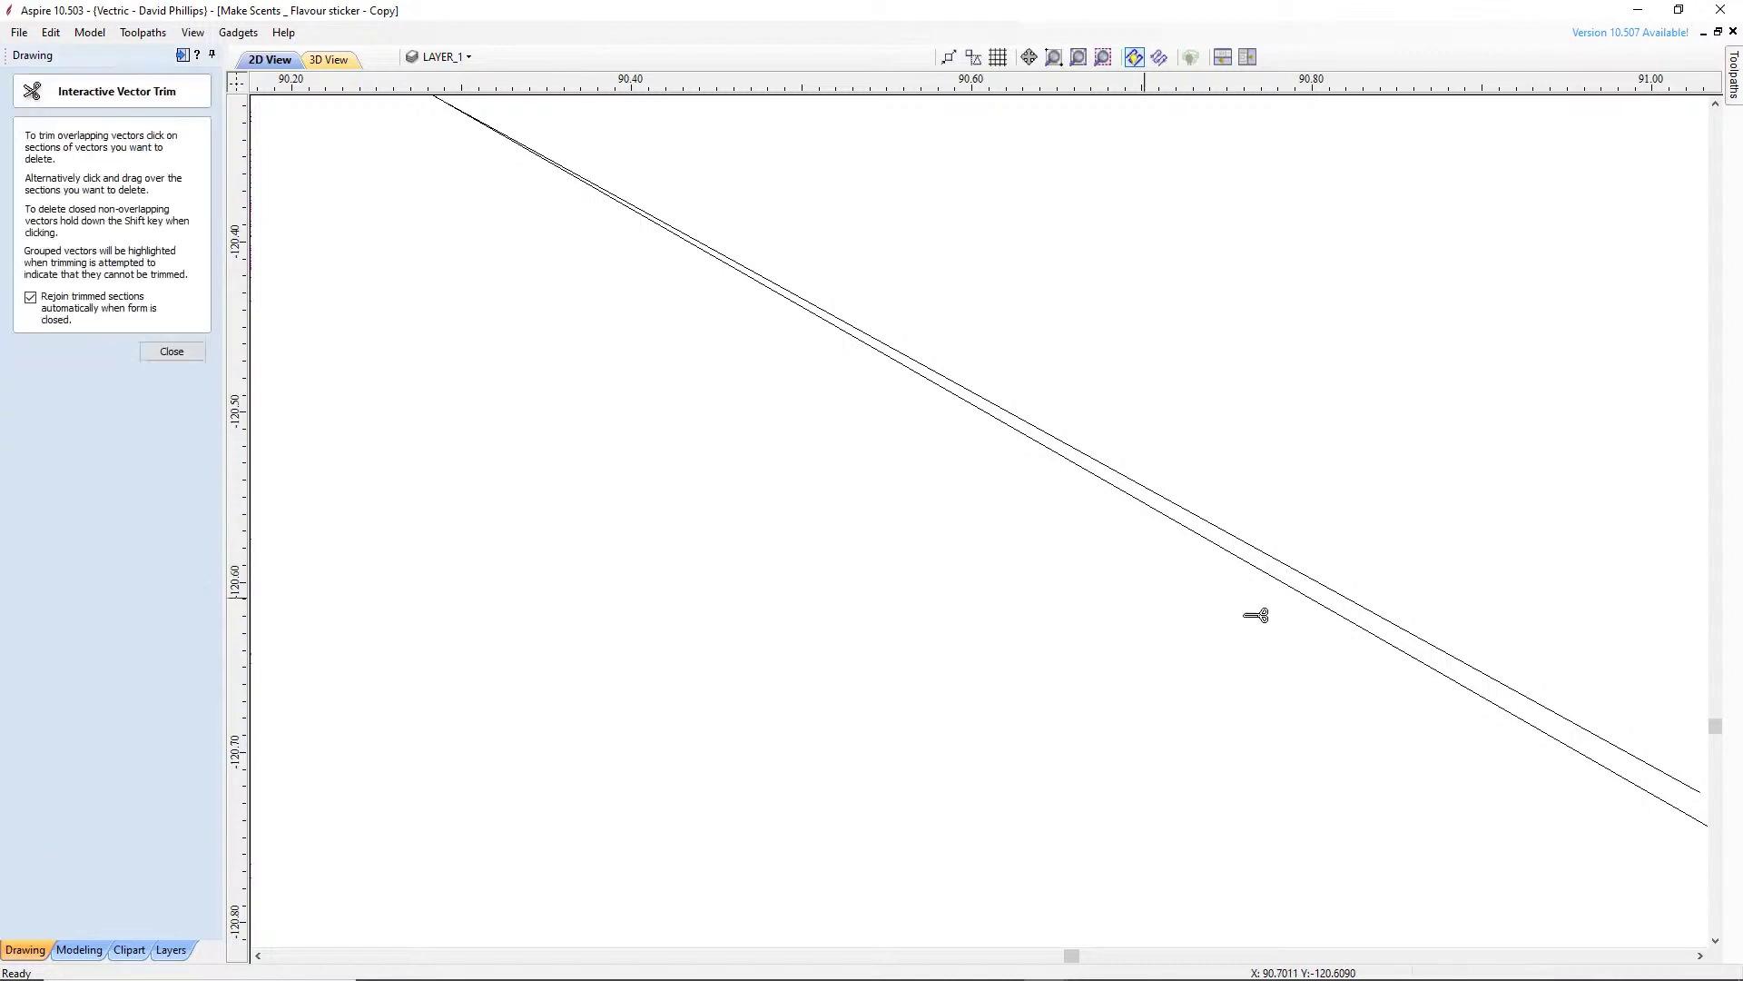
left_click(1419, 642)
middle_click_drag(526, 228, 997, 679)
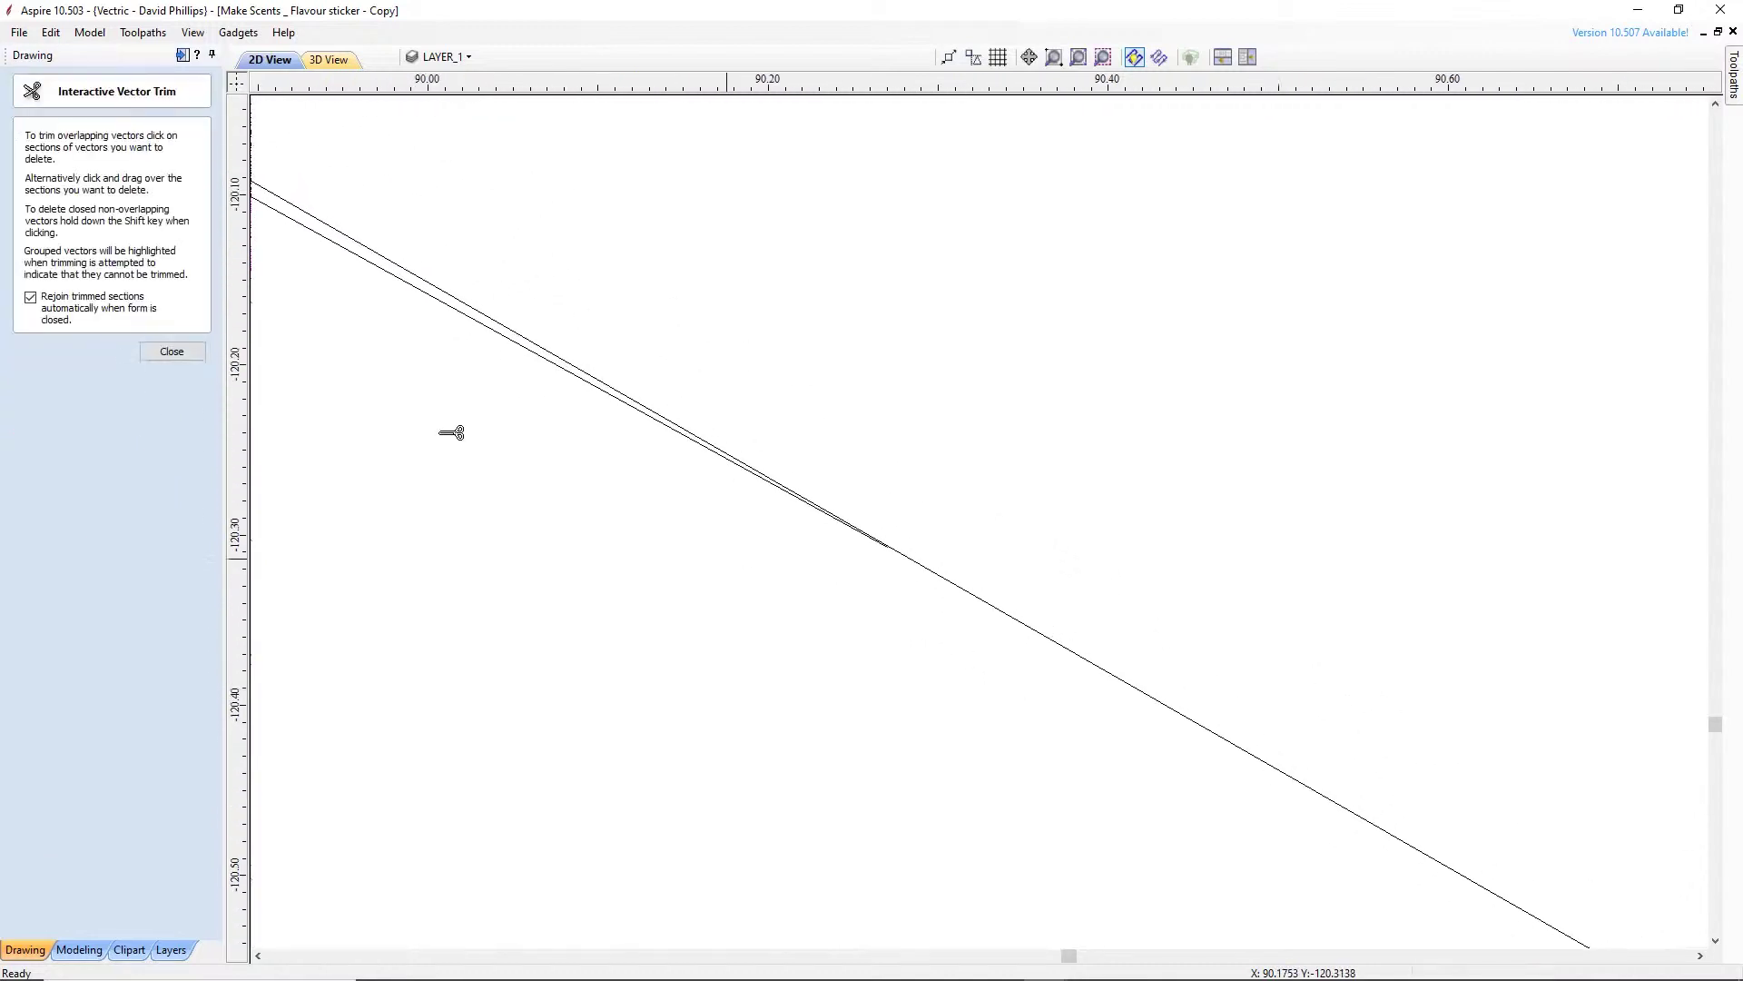
middle_click_drag(456, 438, 984, 771)
scroll(560, 473, "up", 3)
scroll(573, 473, "down", 2)
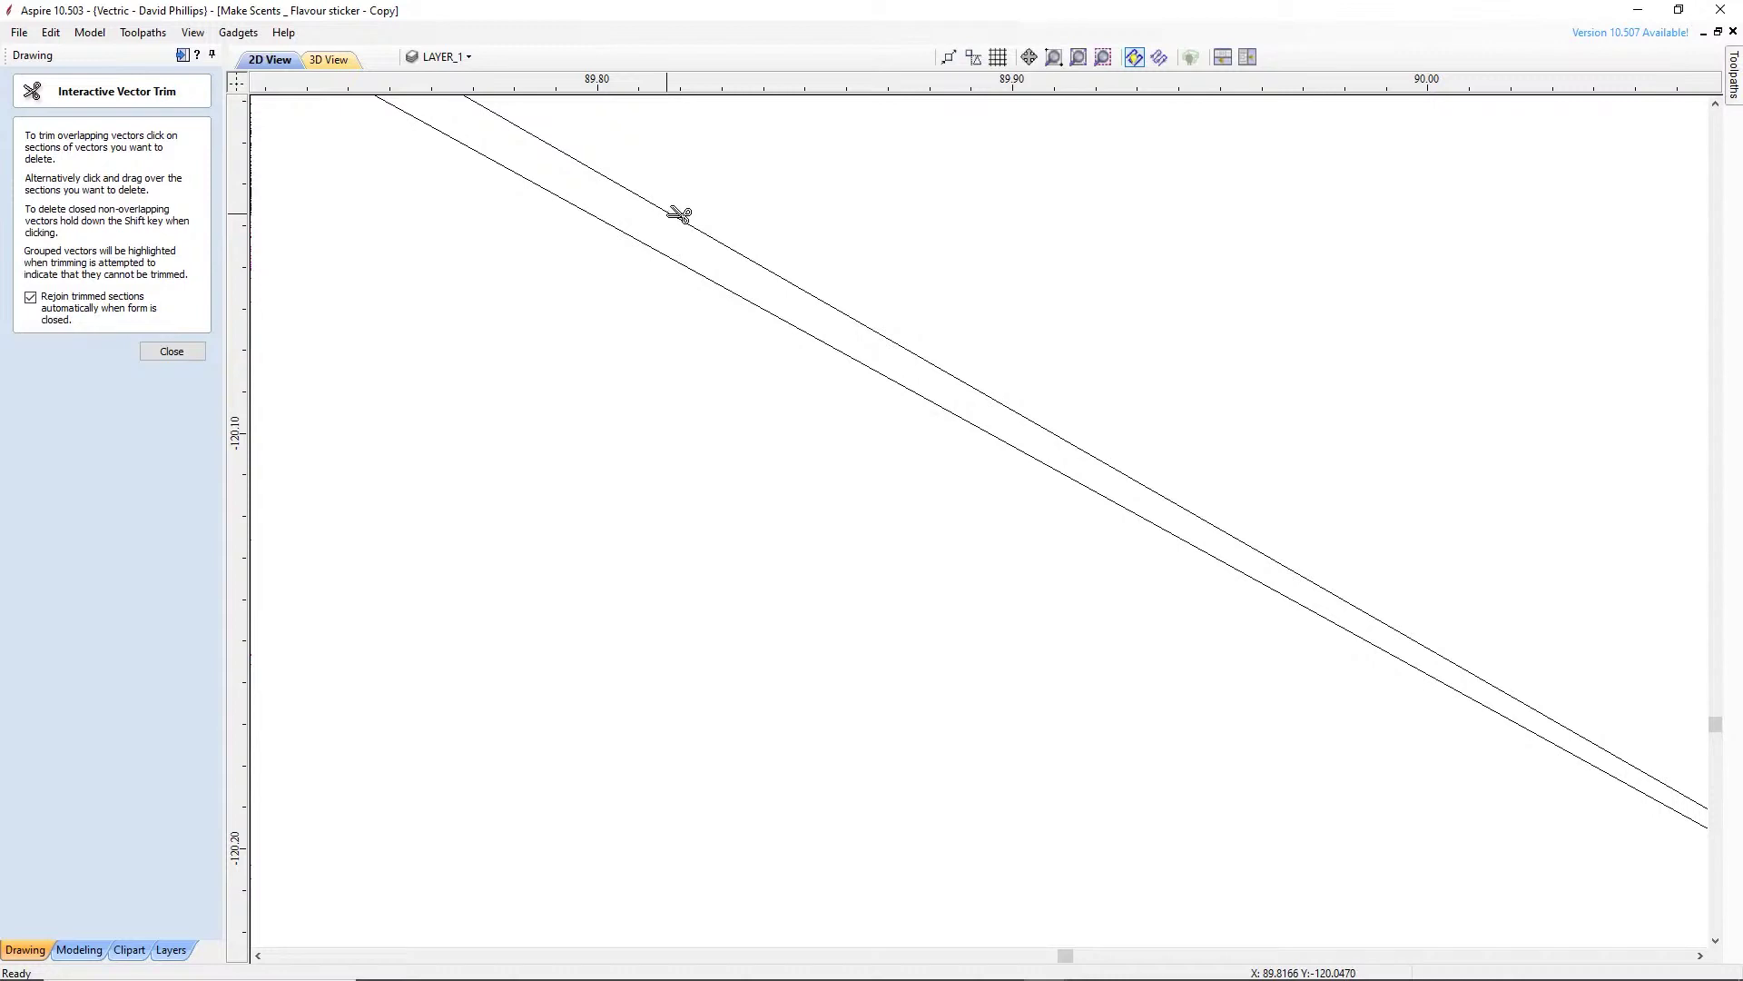
left_click(677, 217)
scroll(849, 309, "down", 1)
scroll(849, 309, "down", 4)
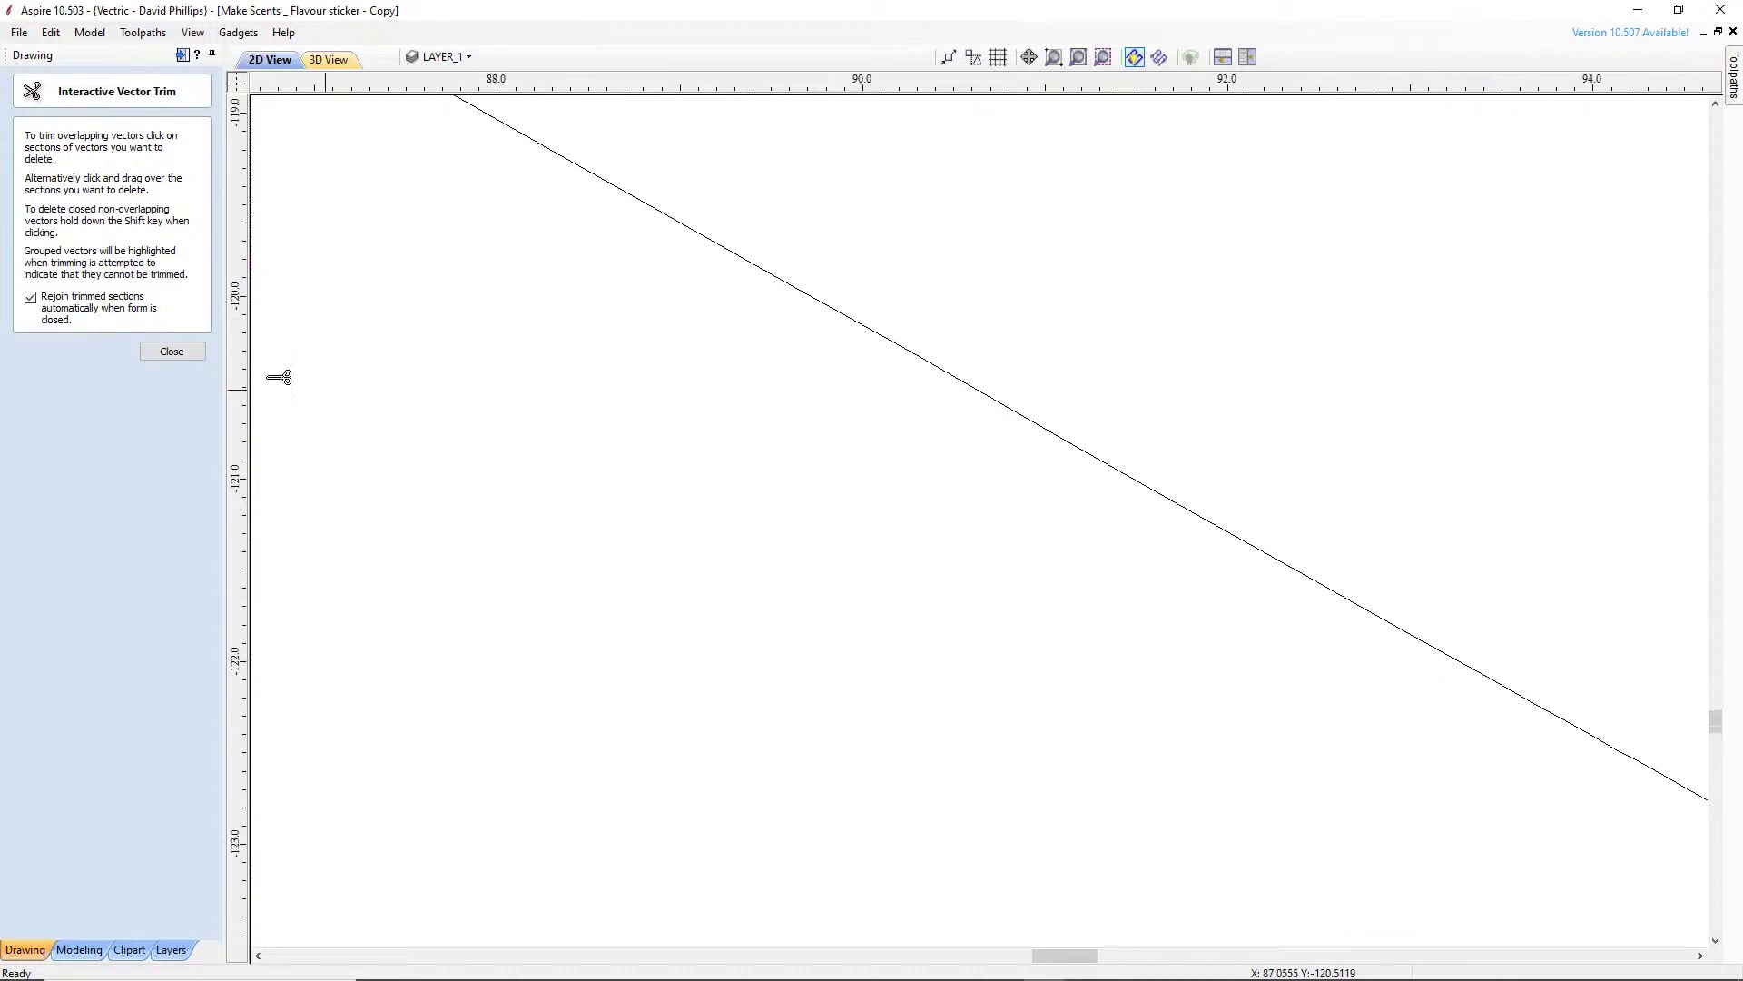
left_click(174, 353)
Calculate the 0.875 inch deep Pocket 1 toolpath on the repaired cocktail glass outline and view it in 3D
scroll(382, 454, "down", 5)
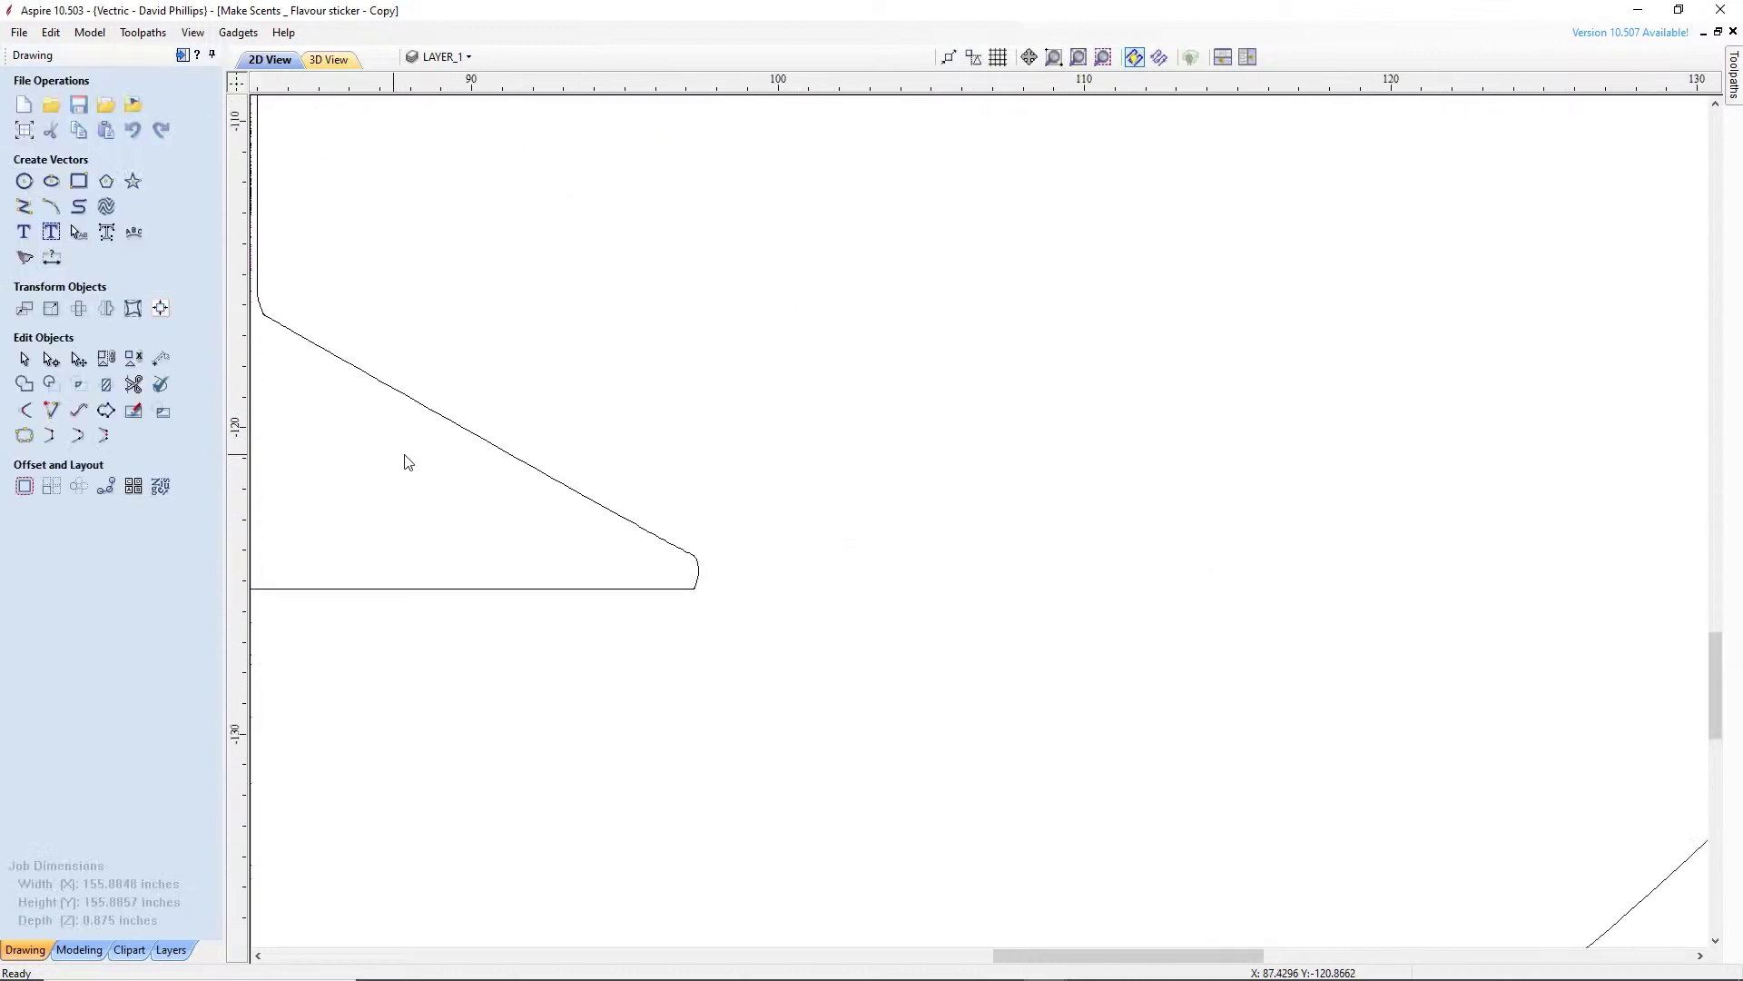
middle_click_drag(581, 393, 935, 445)
scroll(935, 445, "down", 2)
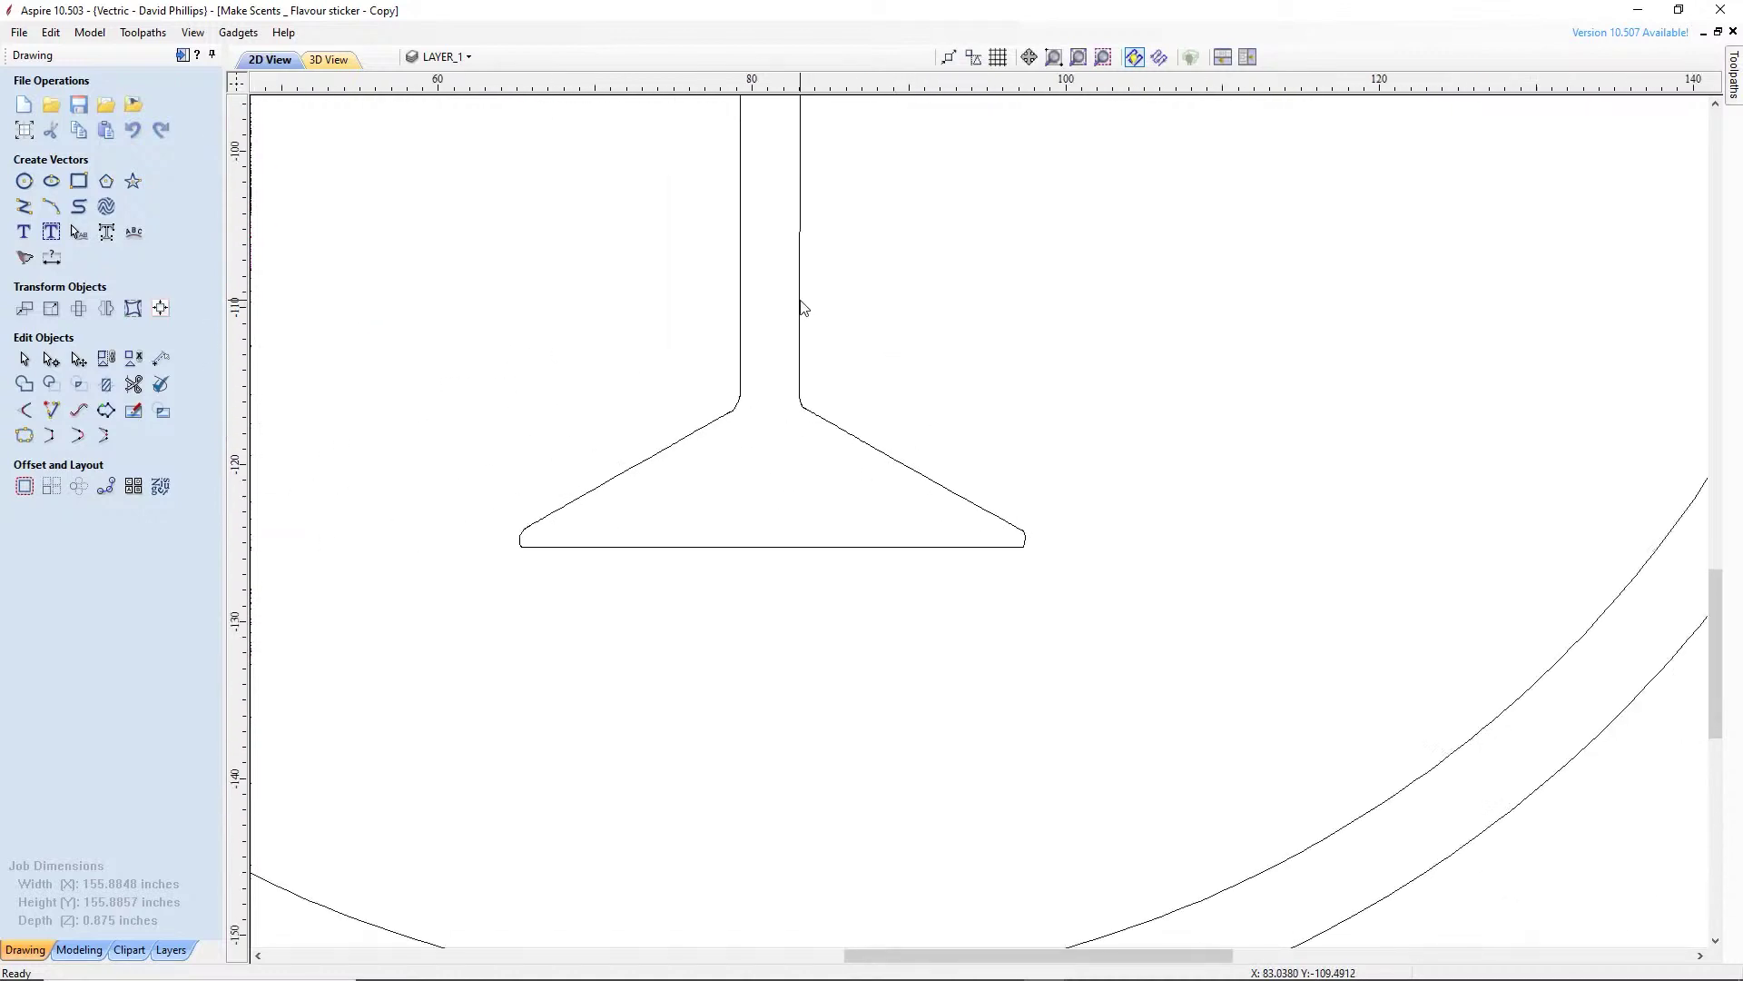
left_click(798, 304)
left_click(1737, 54)
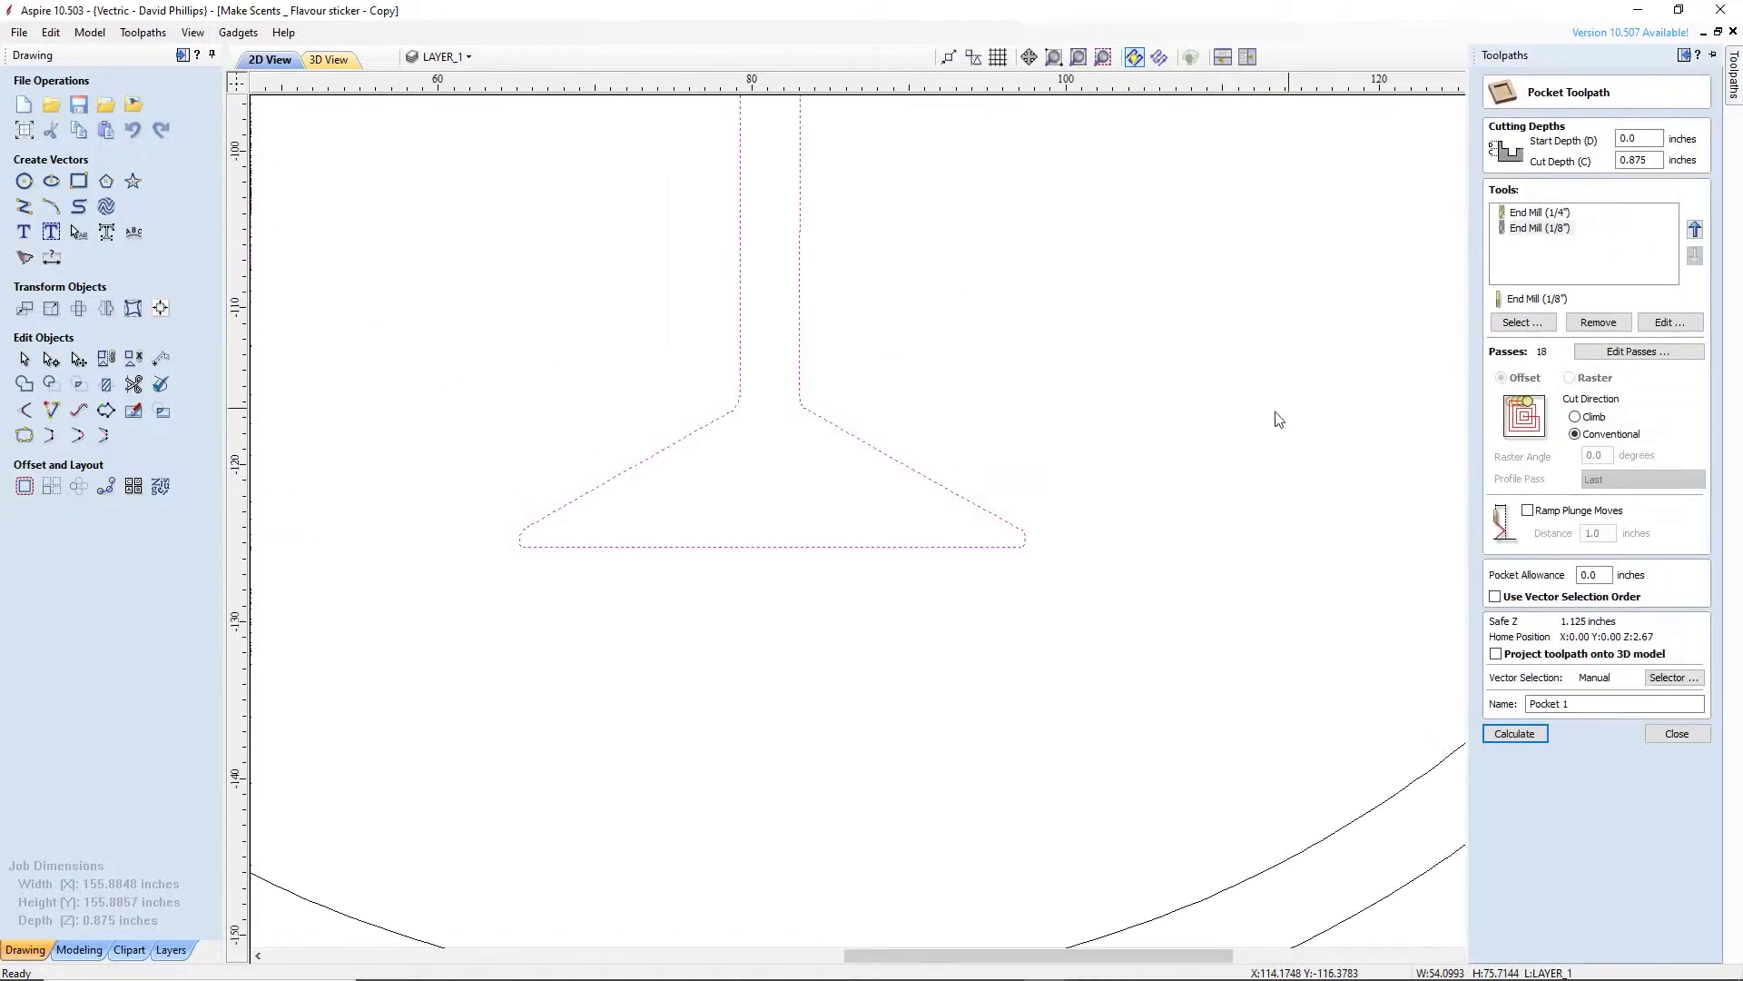
scroll(1133, 378, "down", 4)
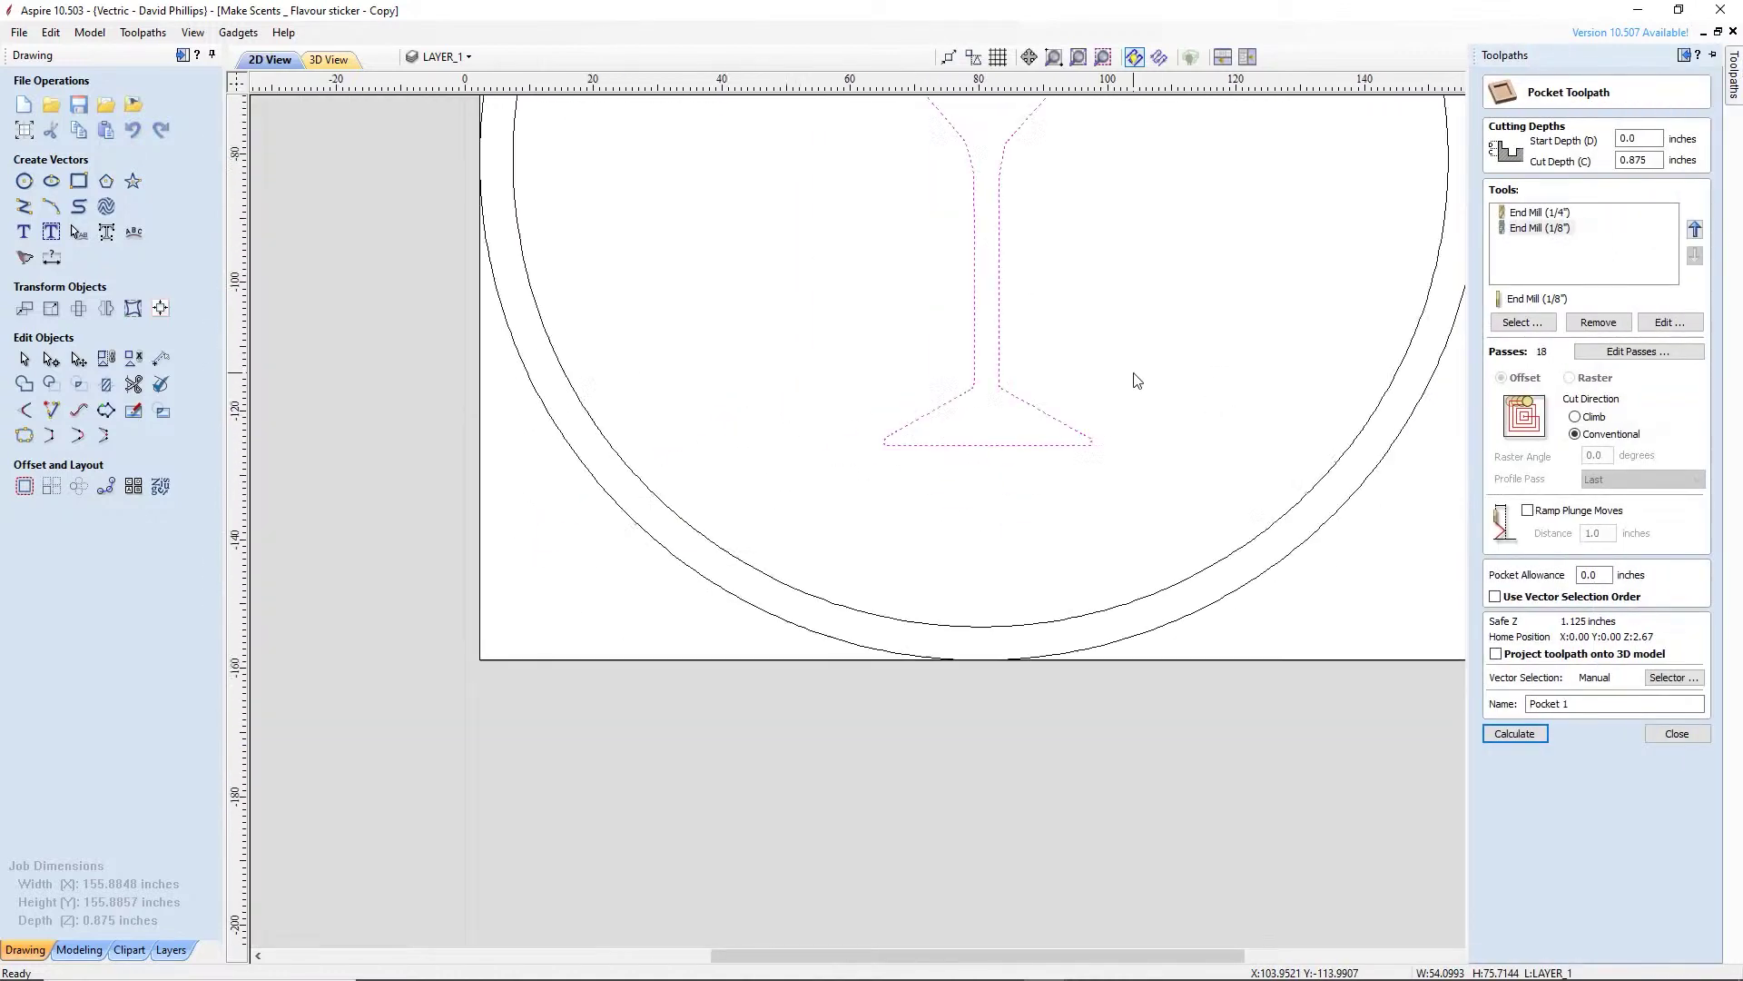
left_click(1514, 734)
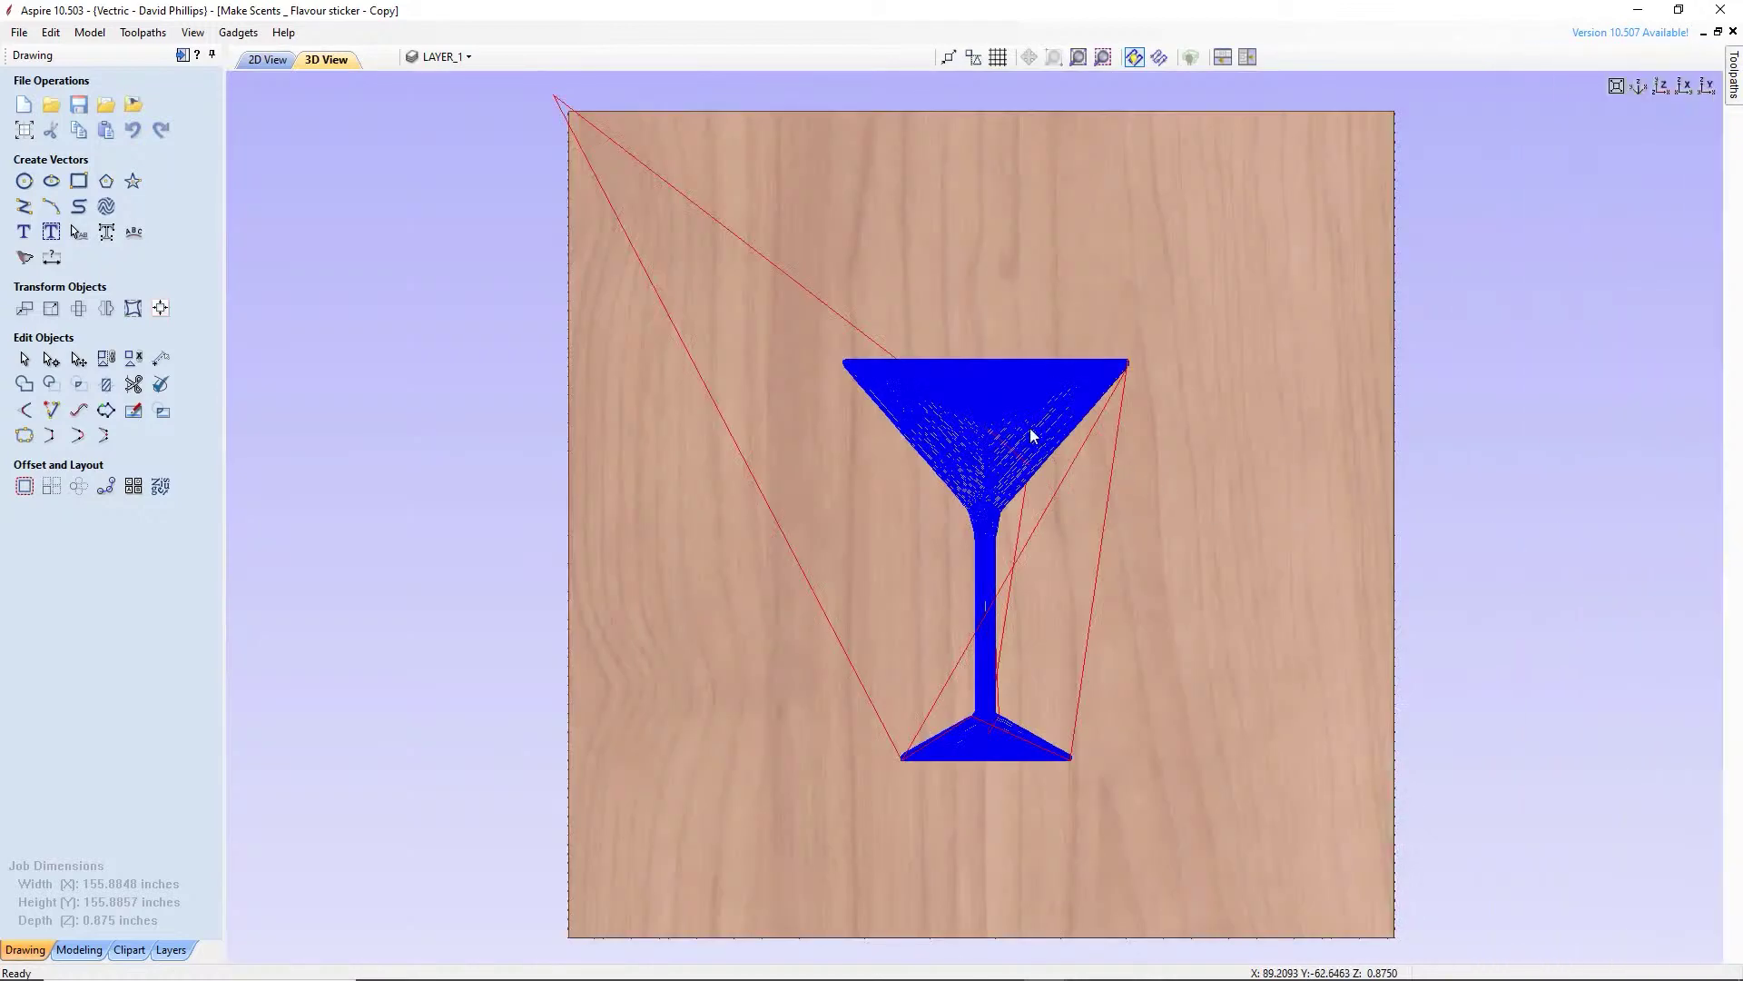
scroll(1030, 427, "up", 3)
scroll(1030, 428, "down", 2)
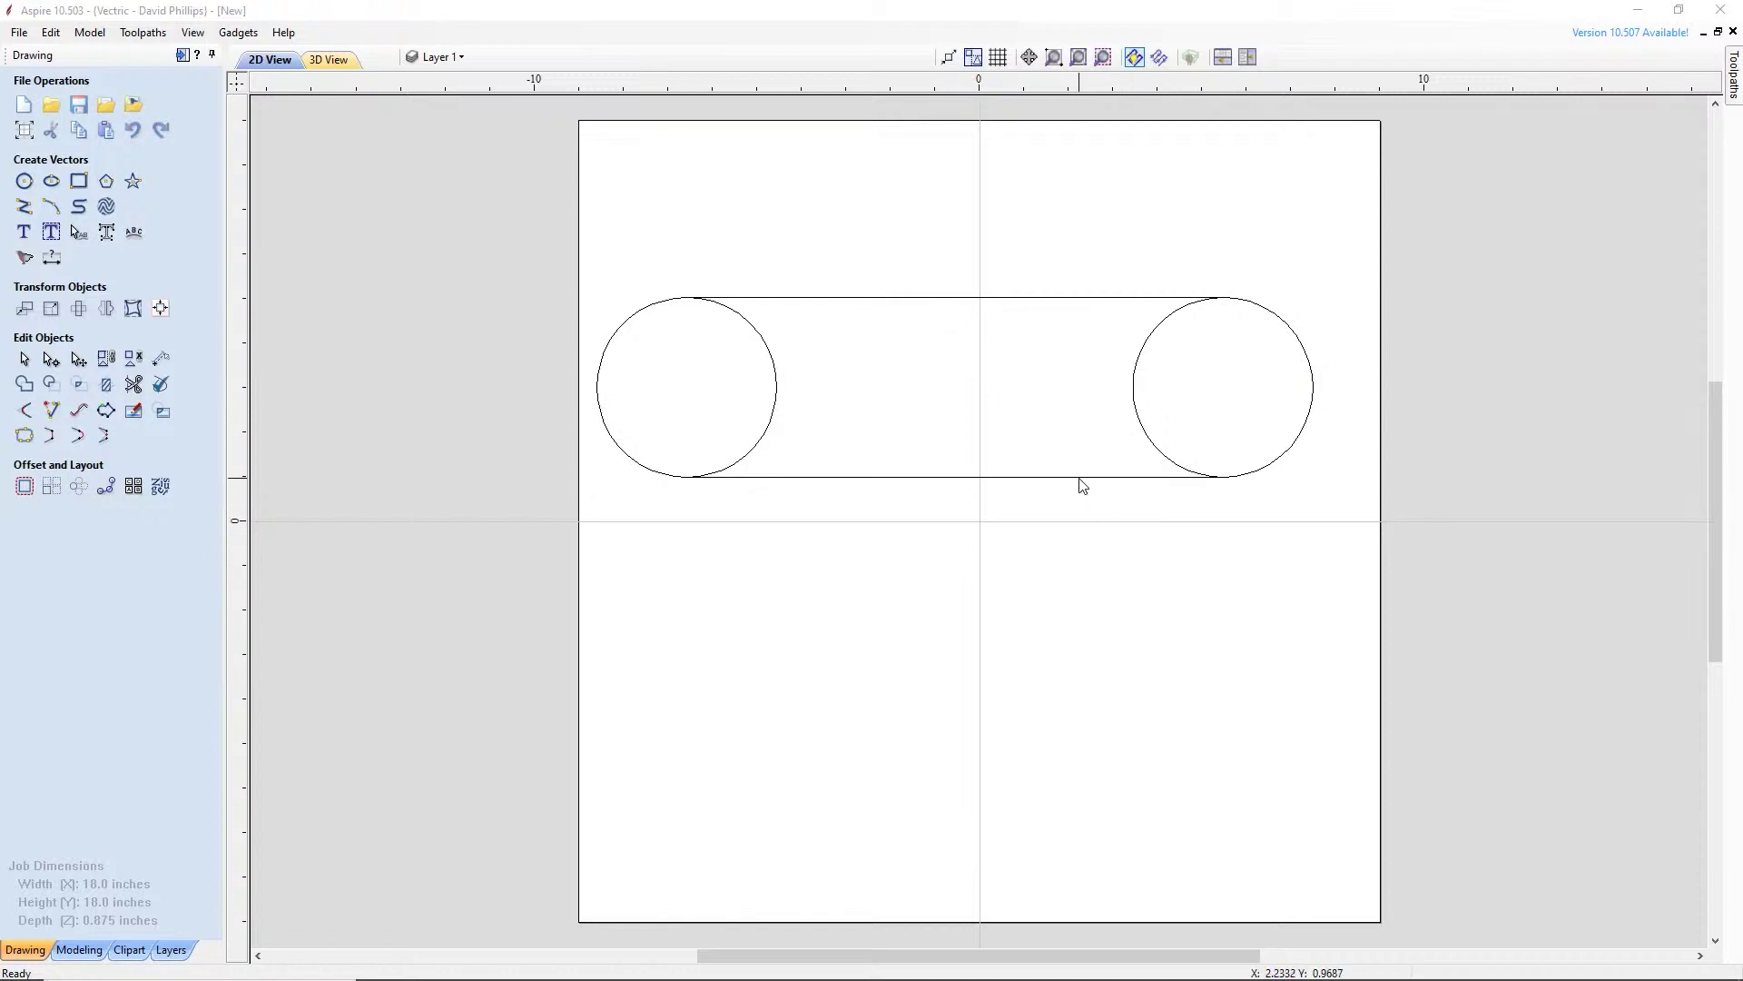
Try to calculate a 0.19 inch deep pocket toolpath on all the circle and line vectors with the 0.5 inch end mill
key("ctrl+a")
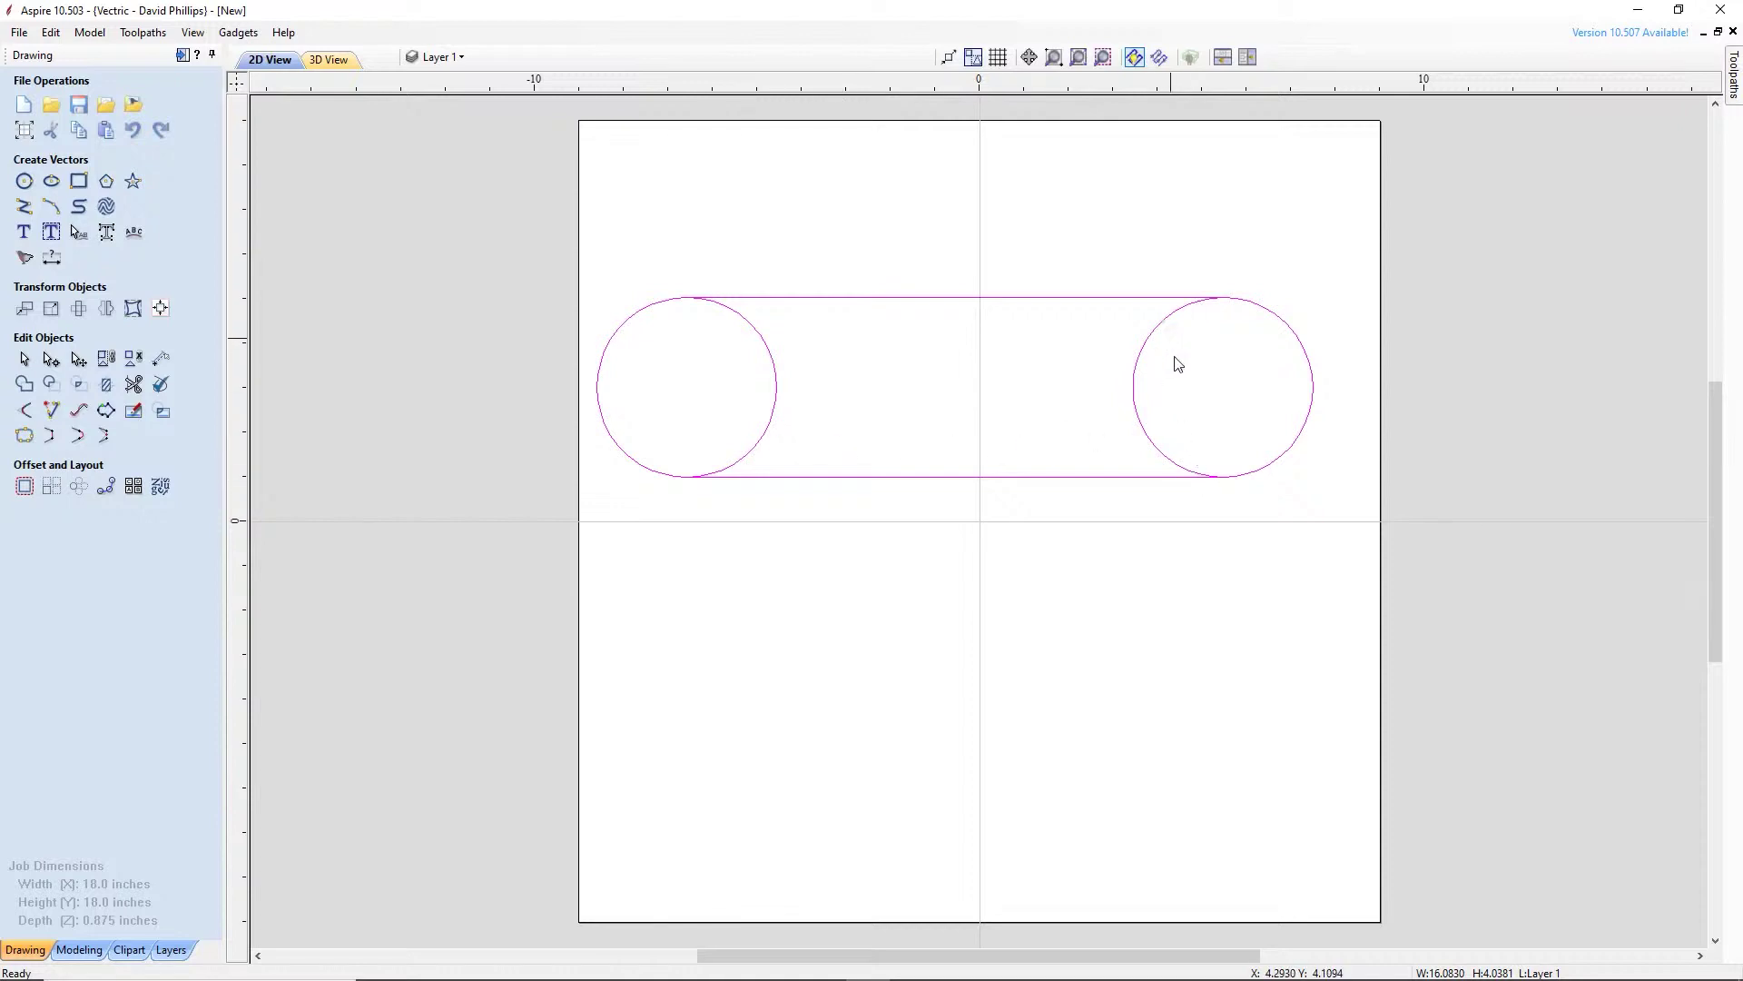
mouse_move(1734, 77)
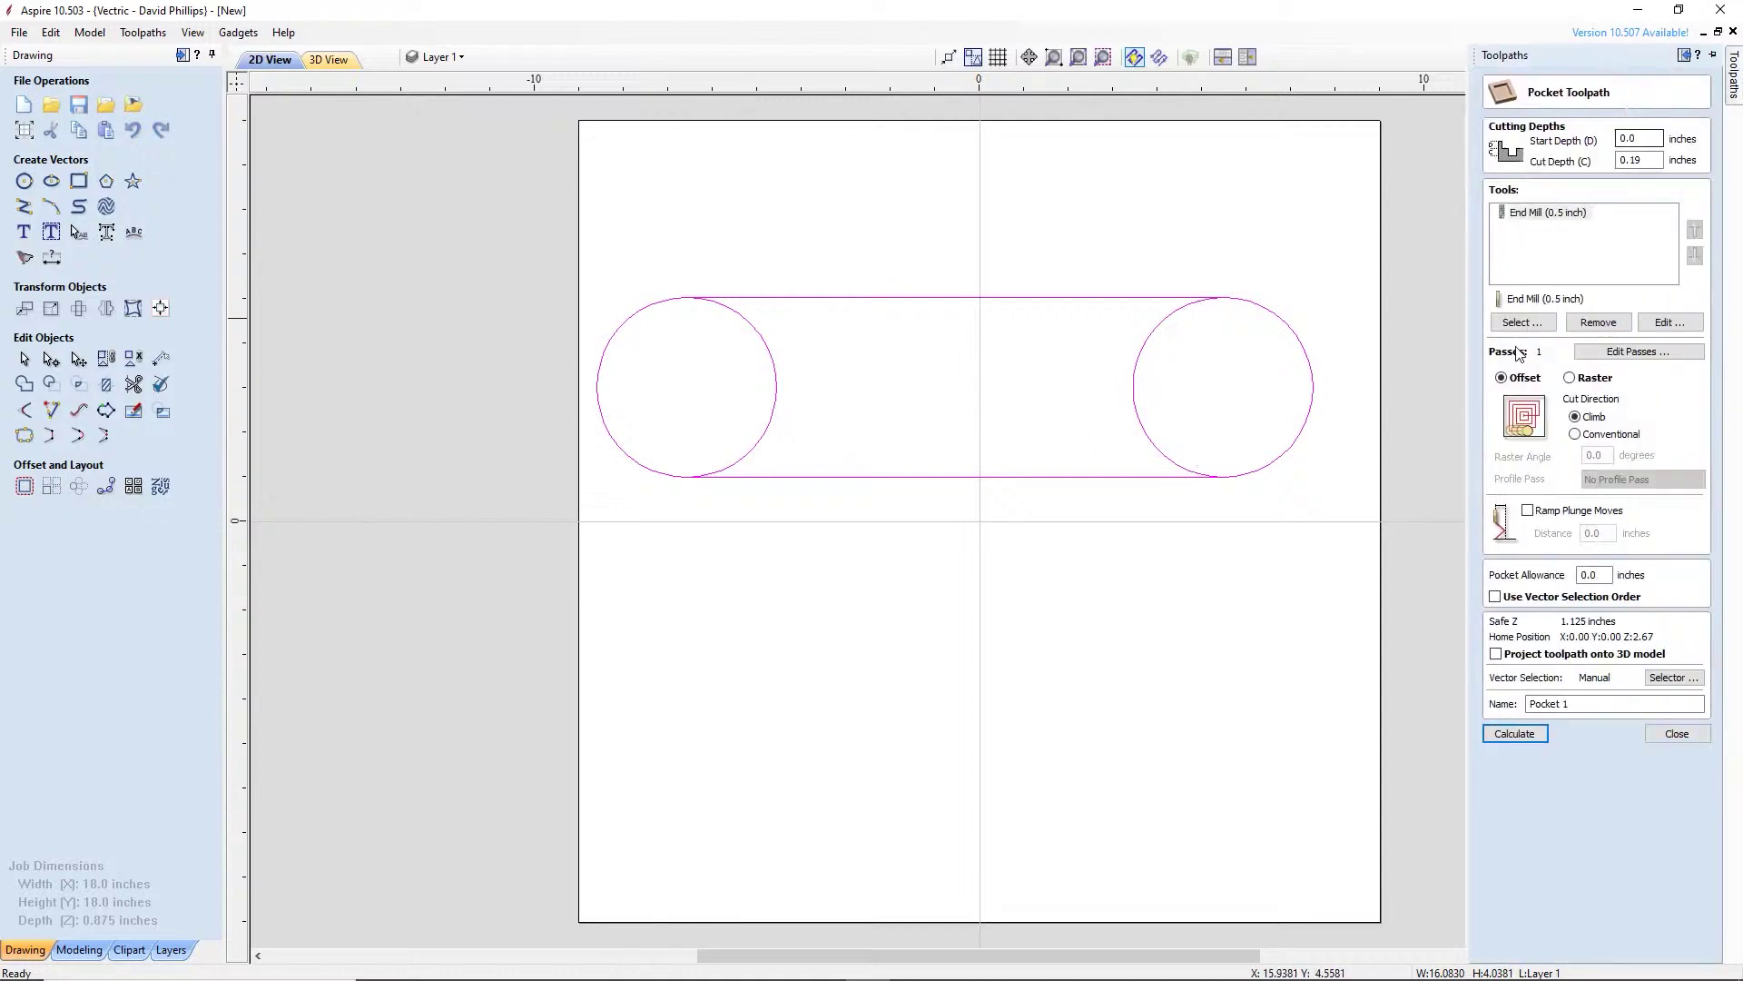
left_click(1532, 736)
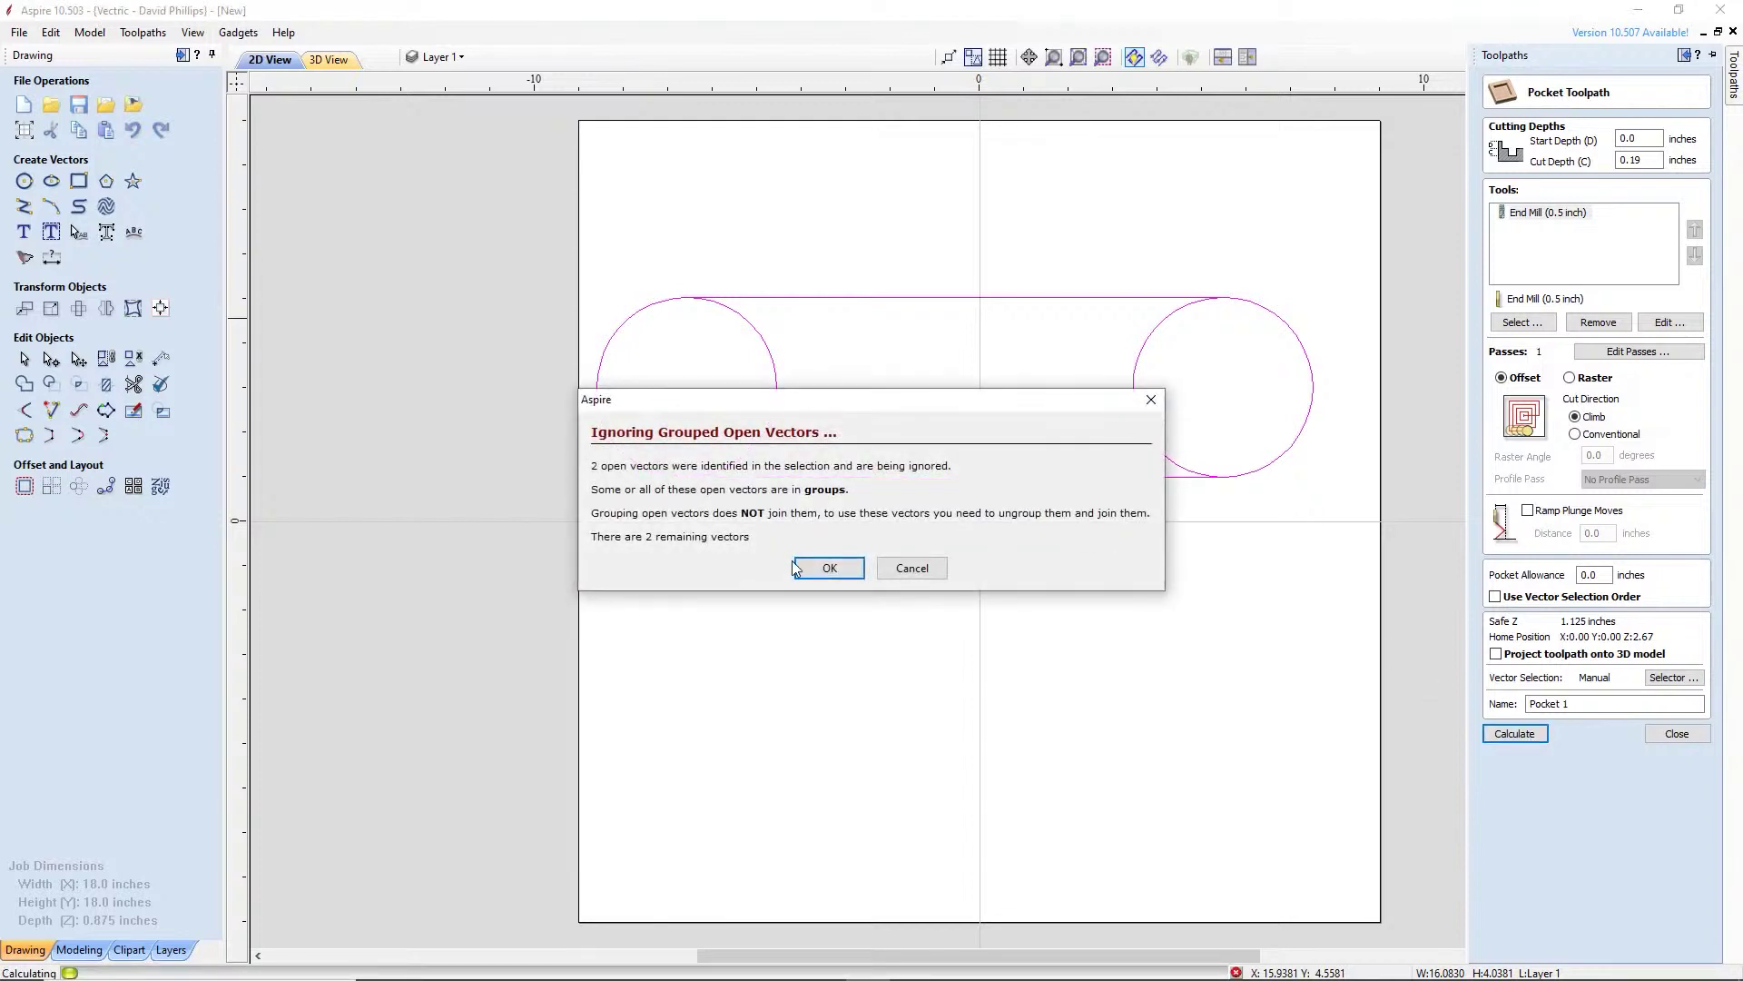
left_click(1150, 399)
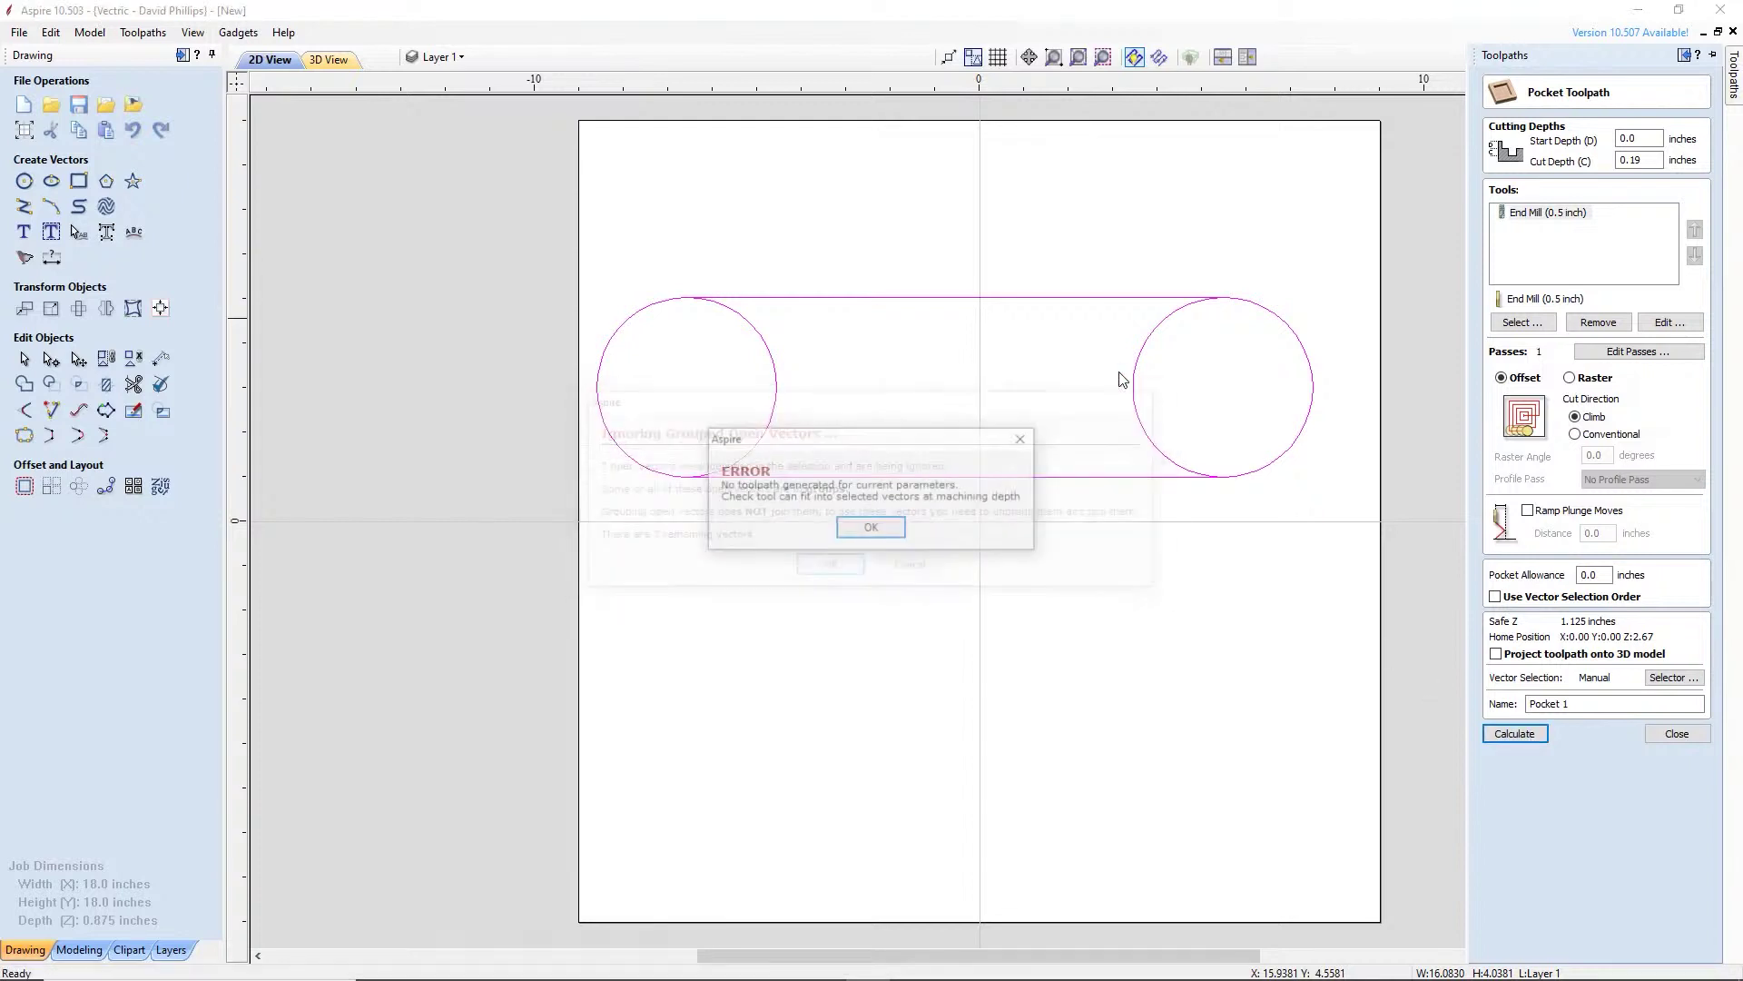
left_click(877, 532)
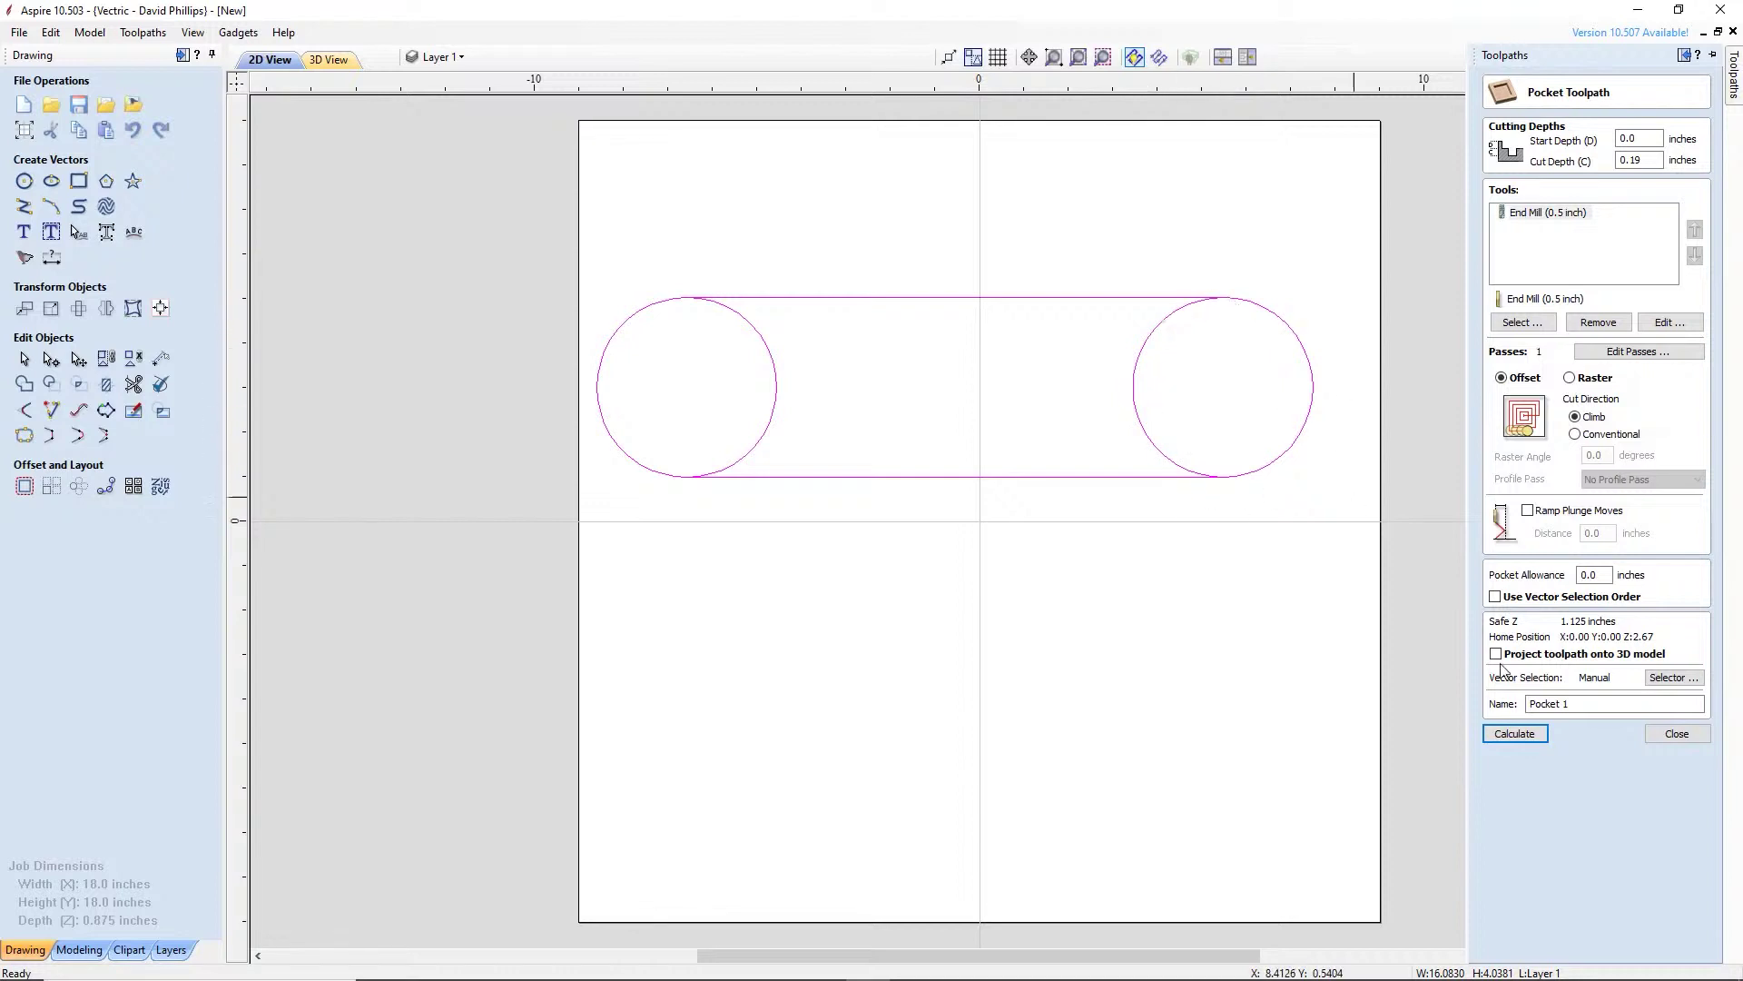
left_click(1660, 740)
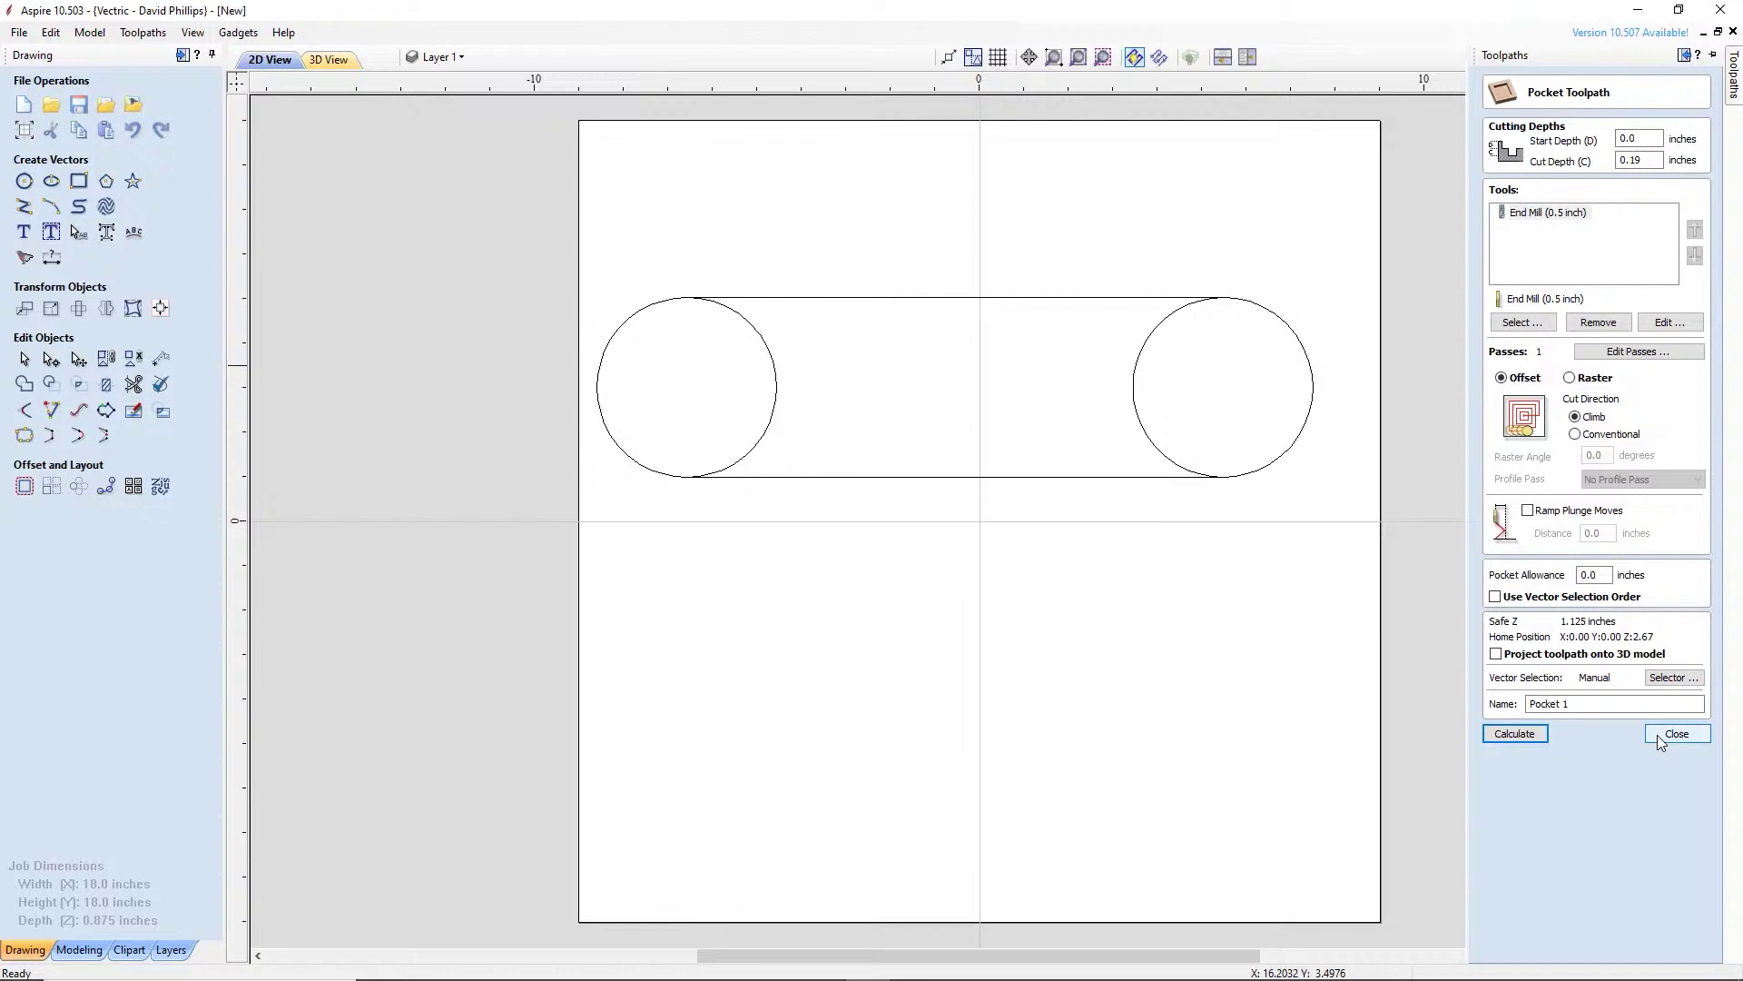
left_click(1660, 740)
Ungroup the circles and lines for node editing and delete the two inner arc spans of each circle
double_click(1150, 345)
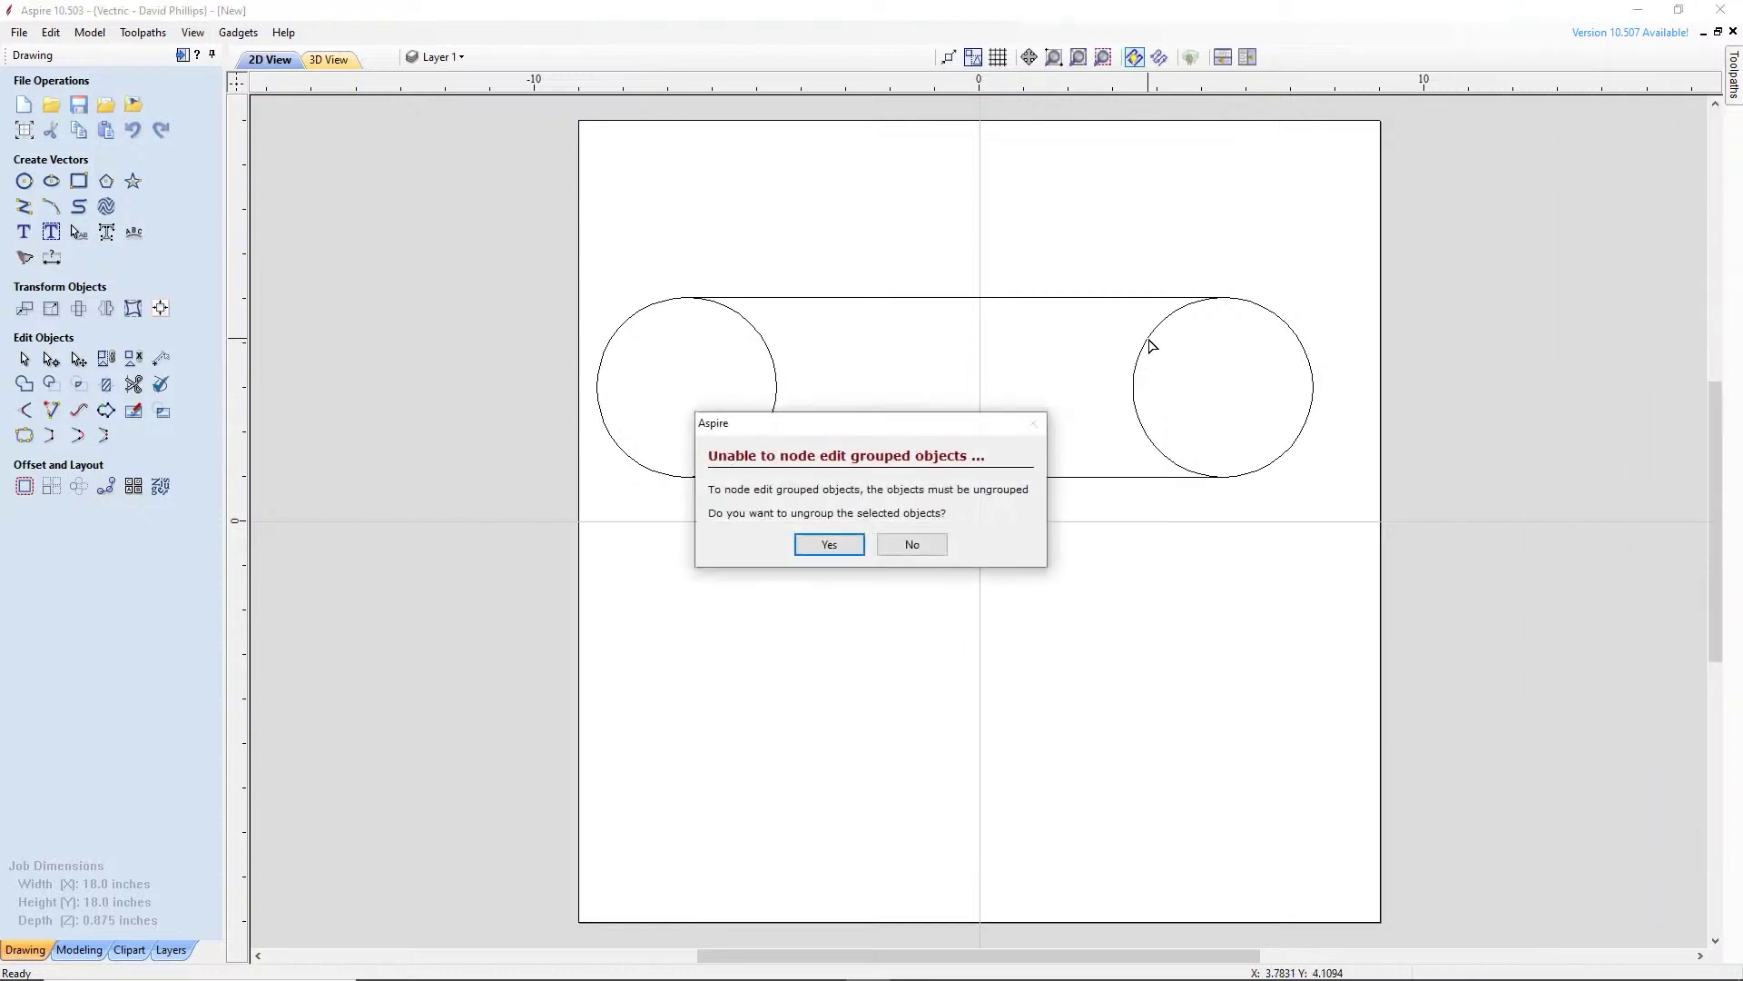
left_click(829, 544)
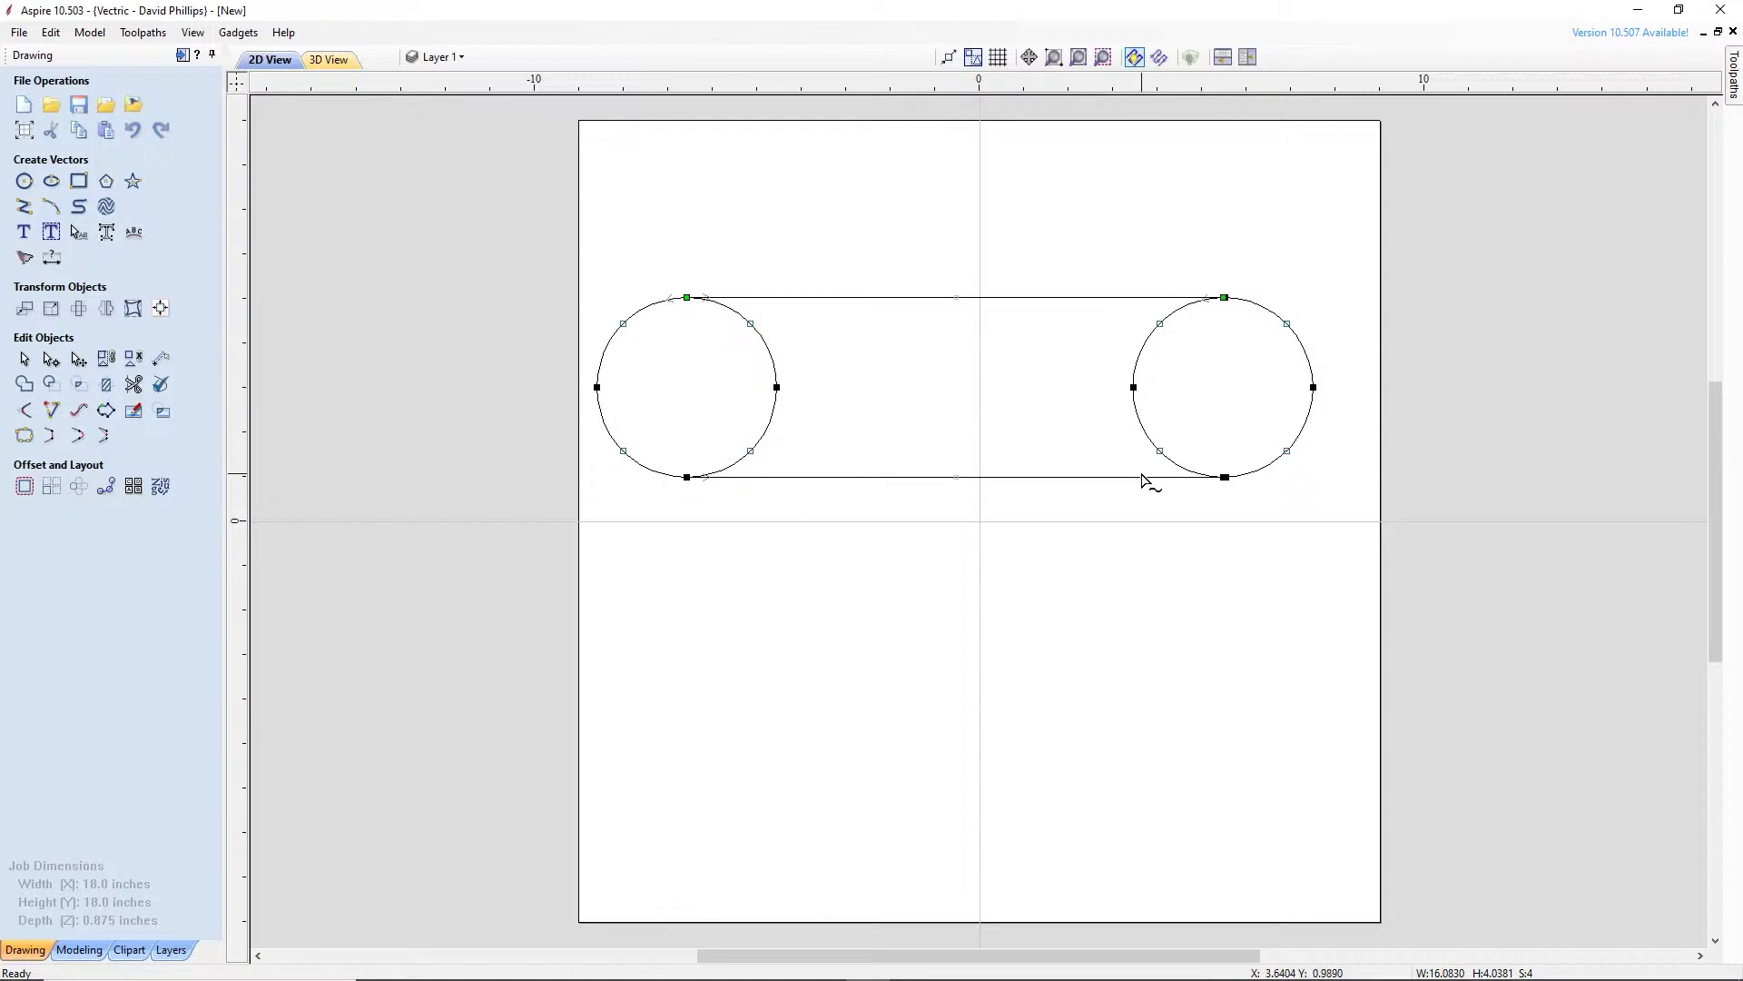
right_click(1148, 342)
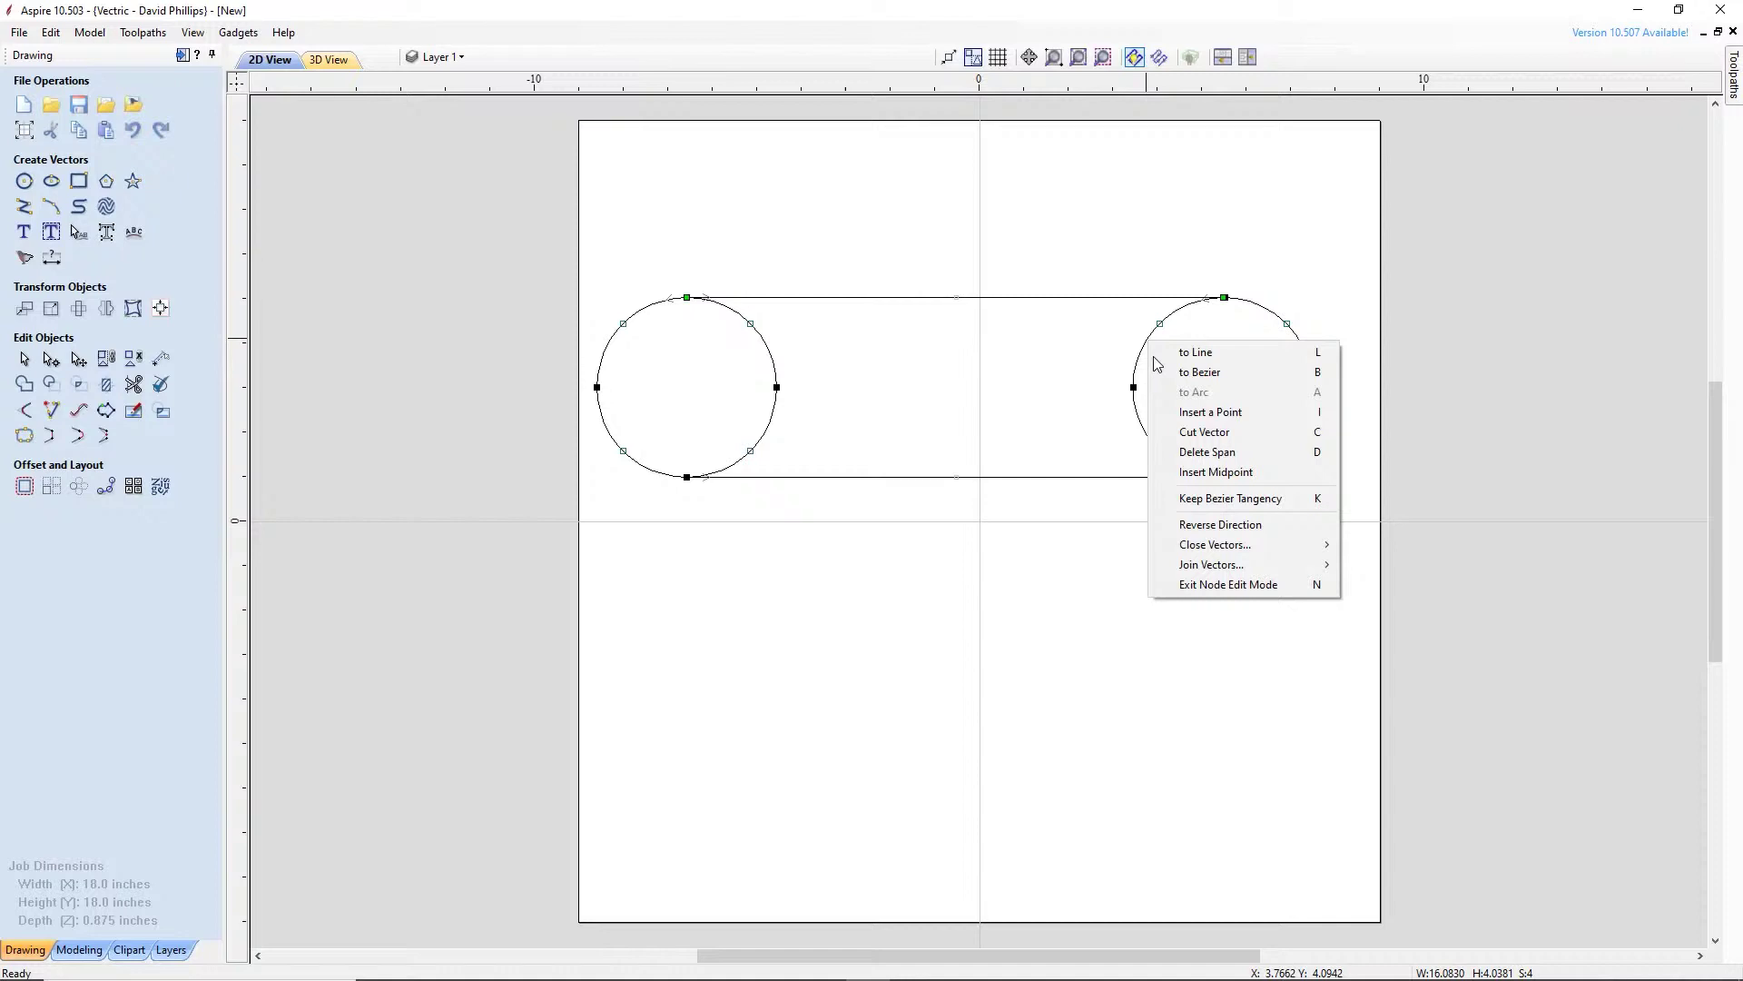
left_click(1203, 453)
right_click(1145, 437)
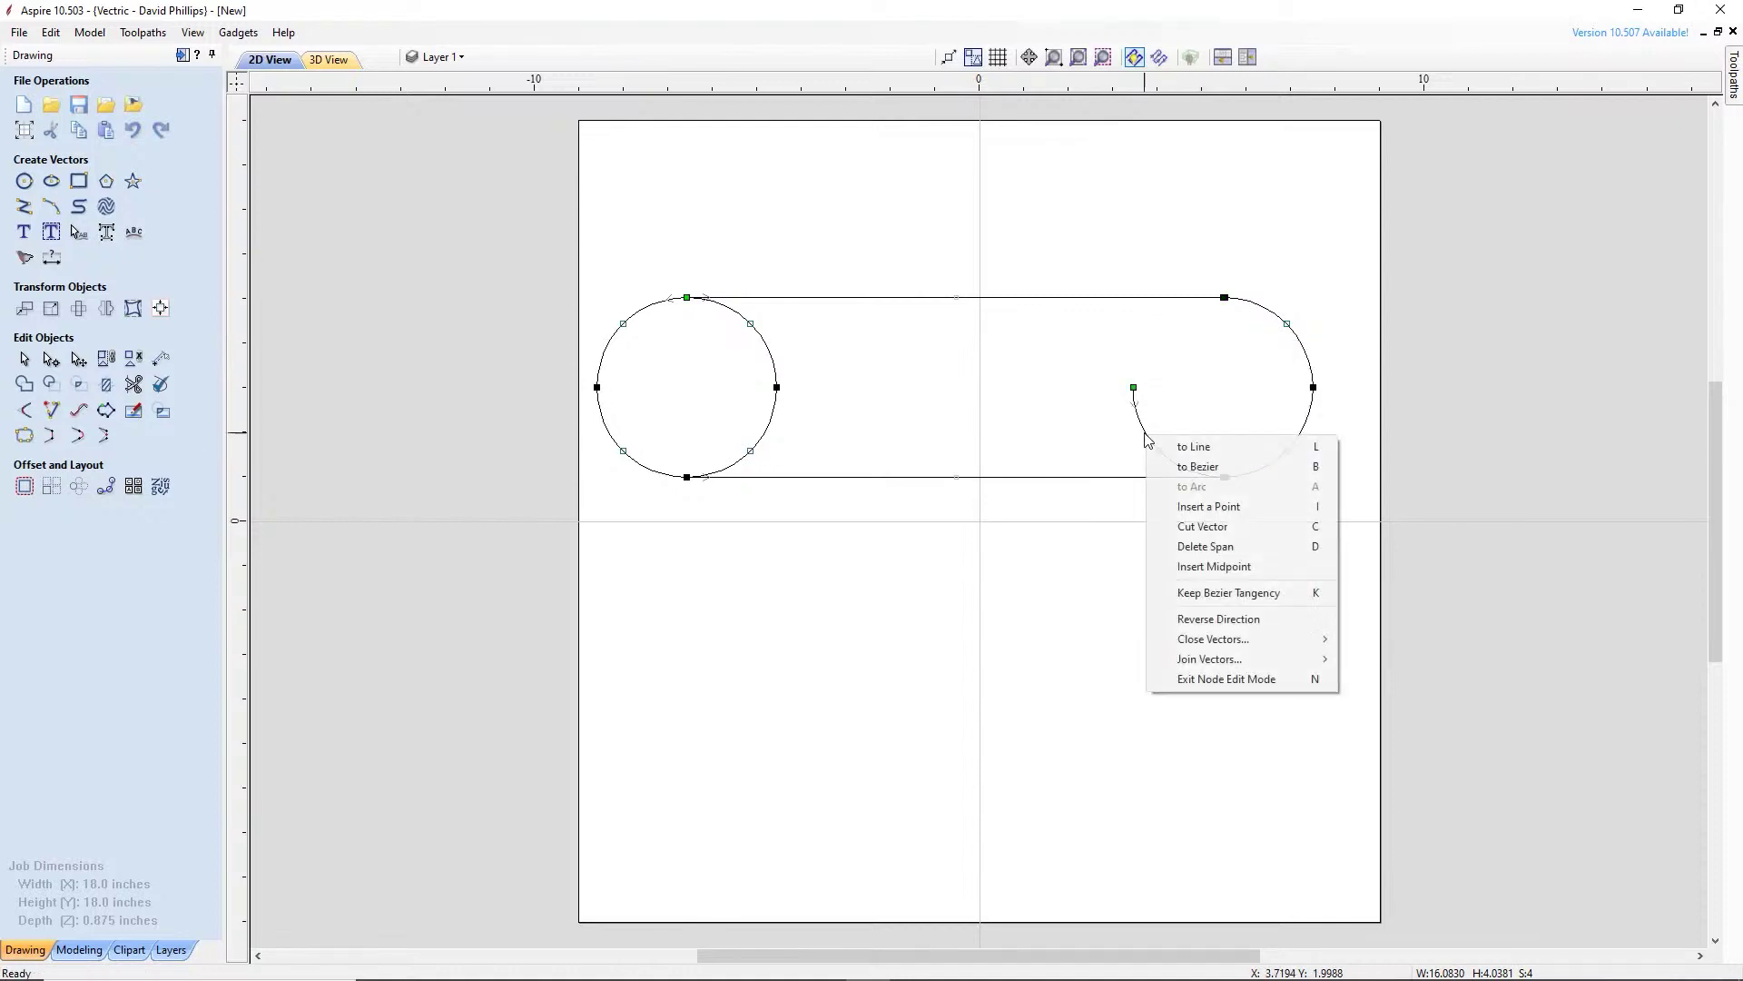
left_click(1203, 546)
right_click(774, 353)
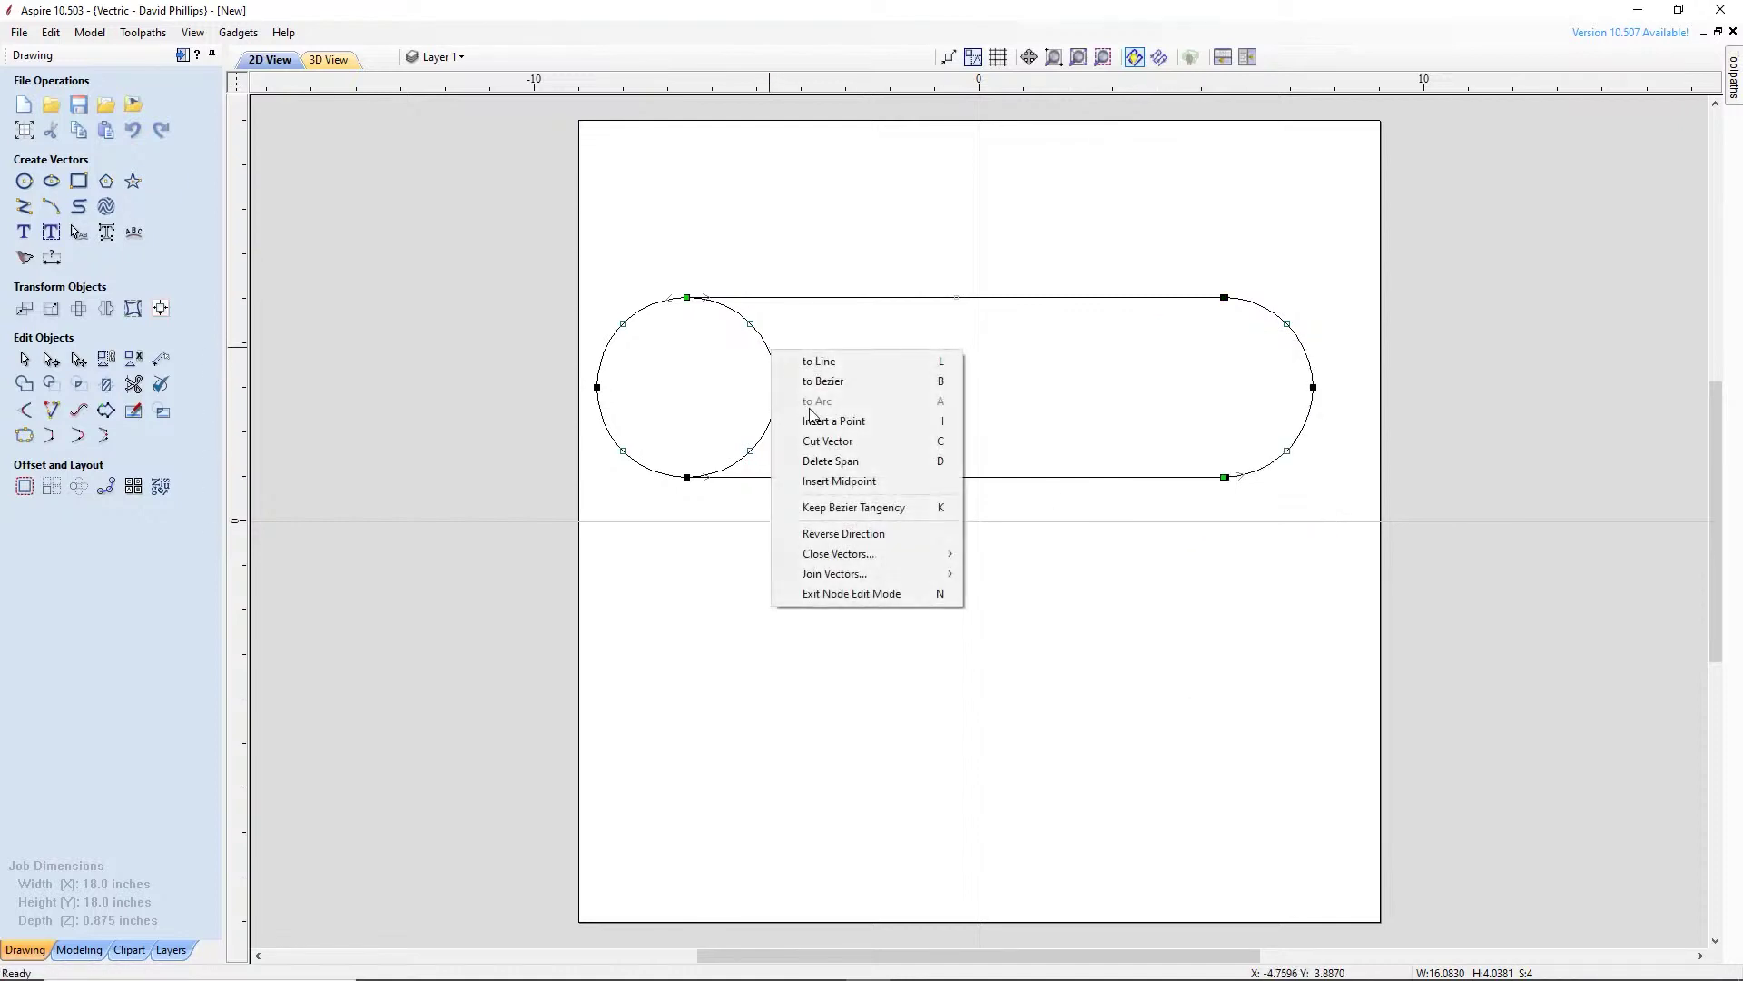
left_click(840, 463)
right_click(770, 438)
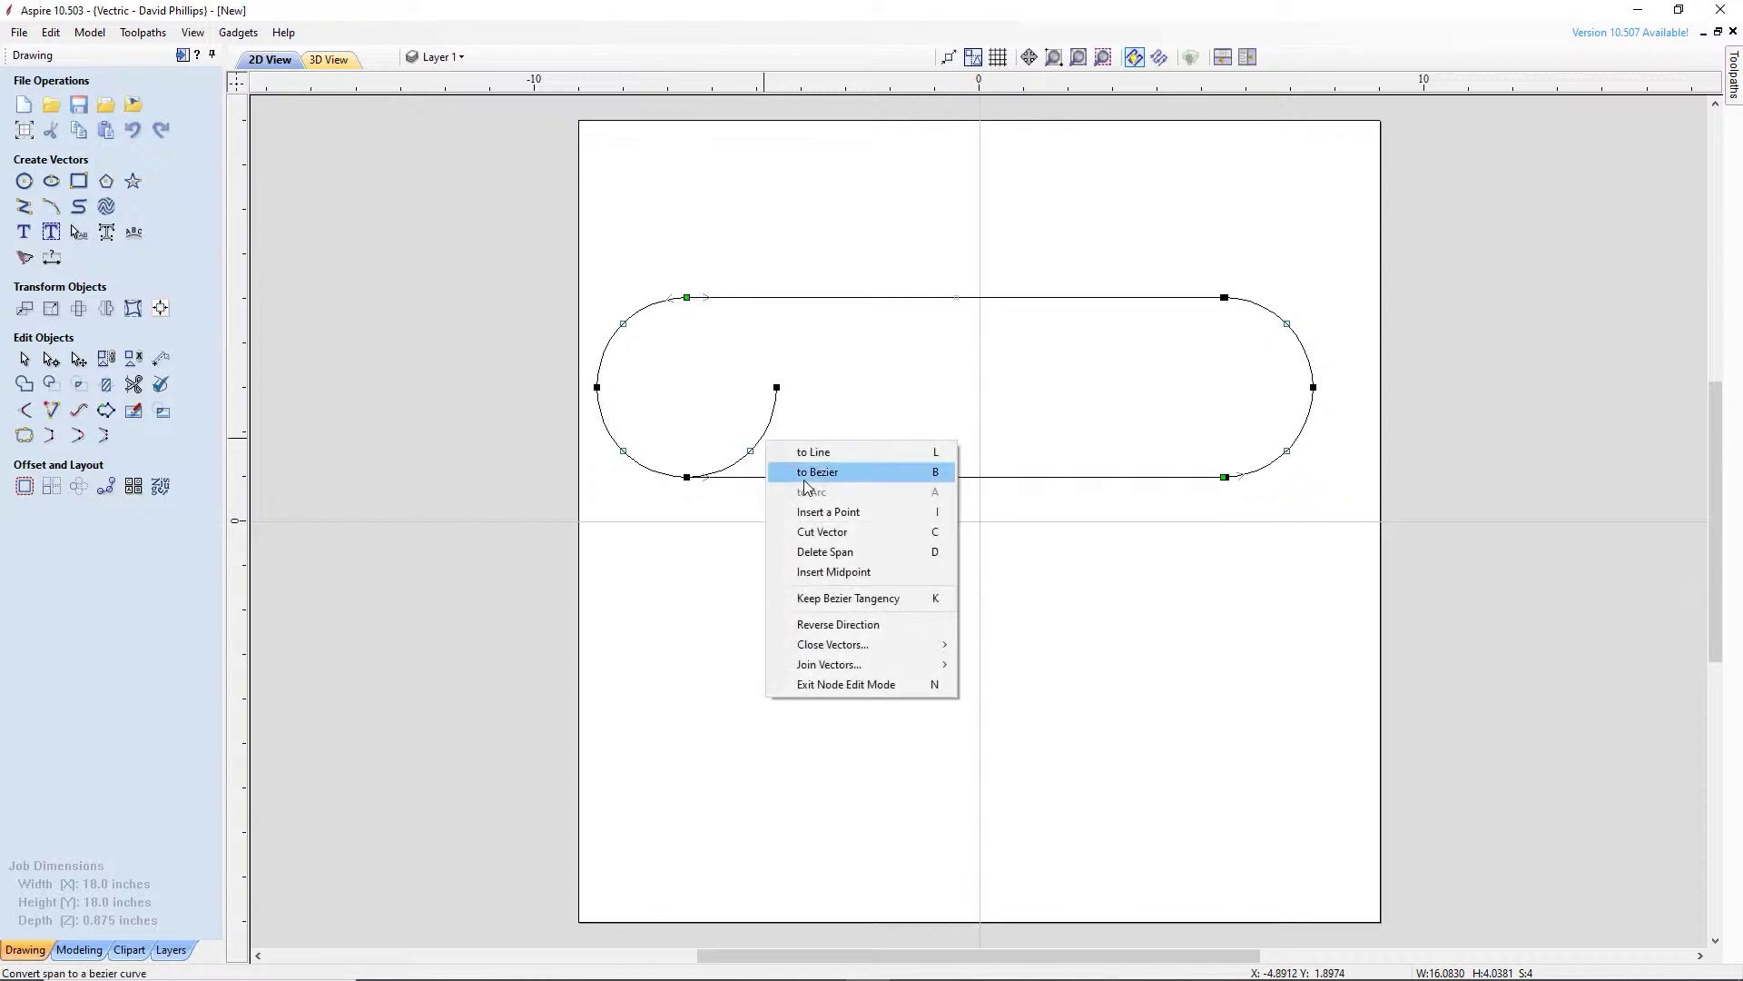
left_click(843, 553)
left_click(843, 444)
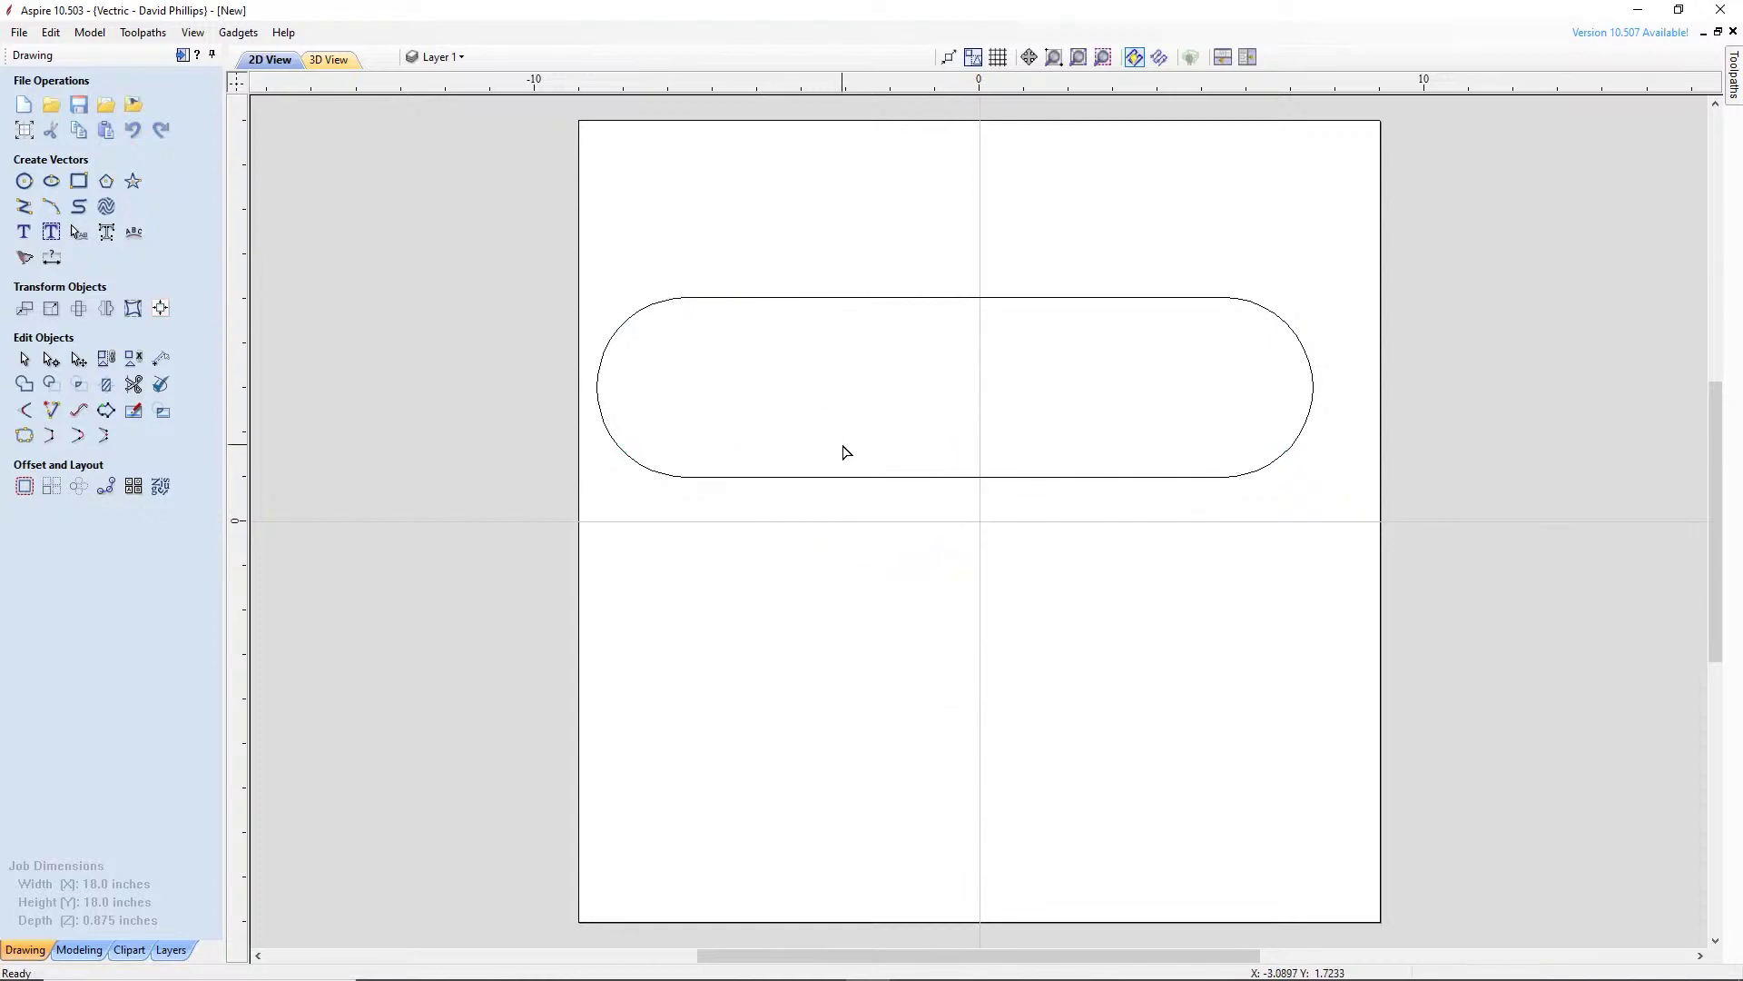
Delete the two straight horizontal lines between the remaining half circles
left_click(844, 479)
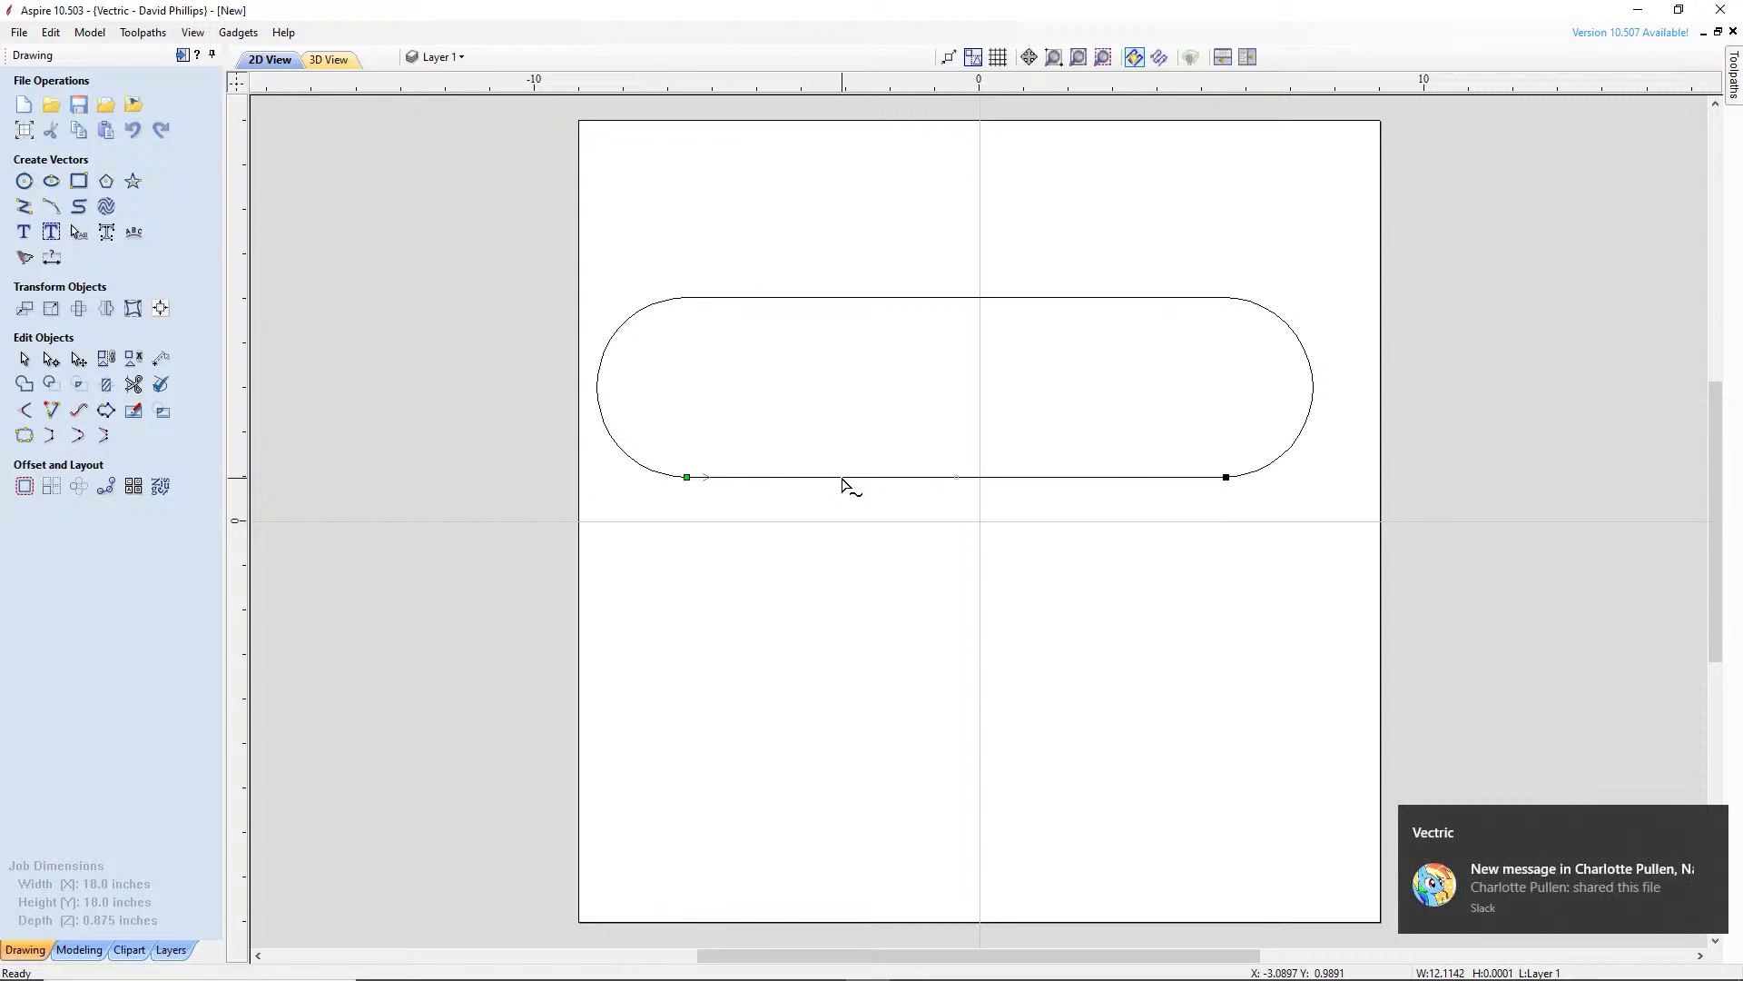
key("Delete")
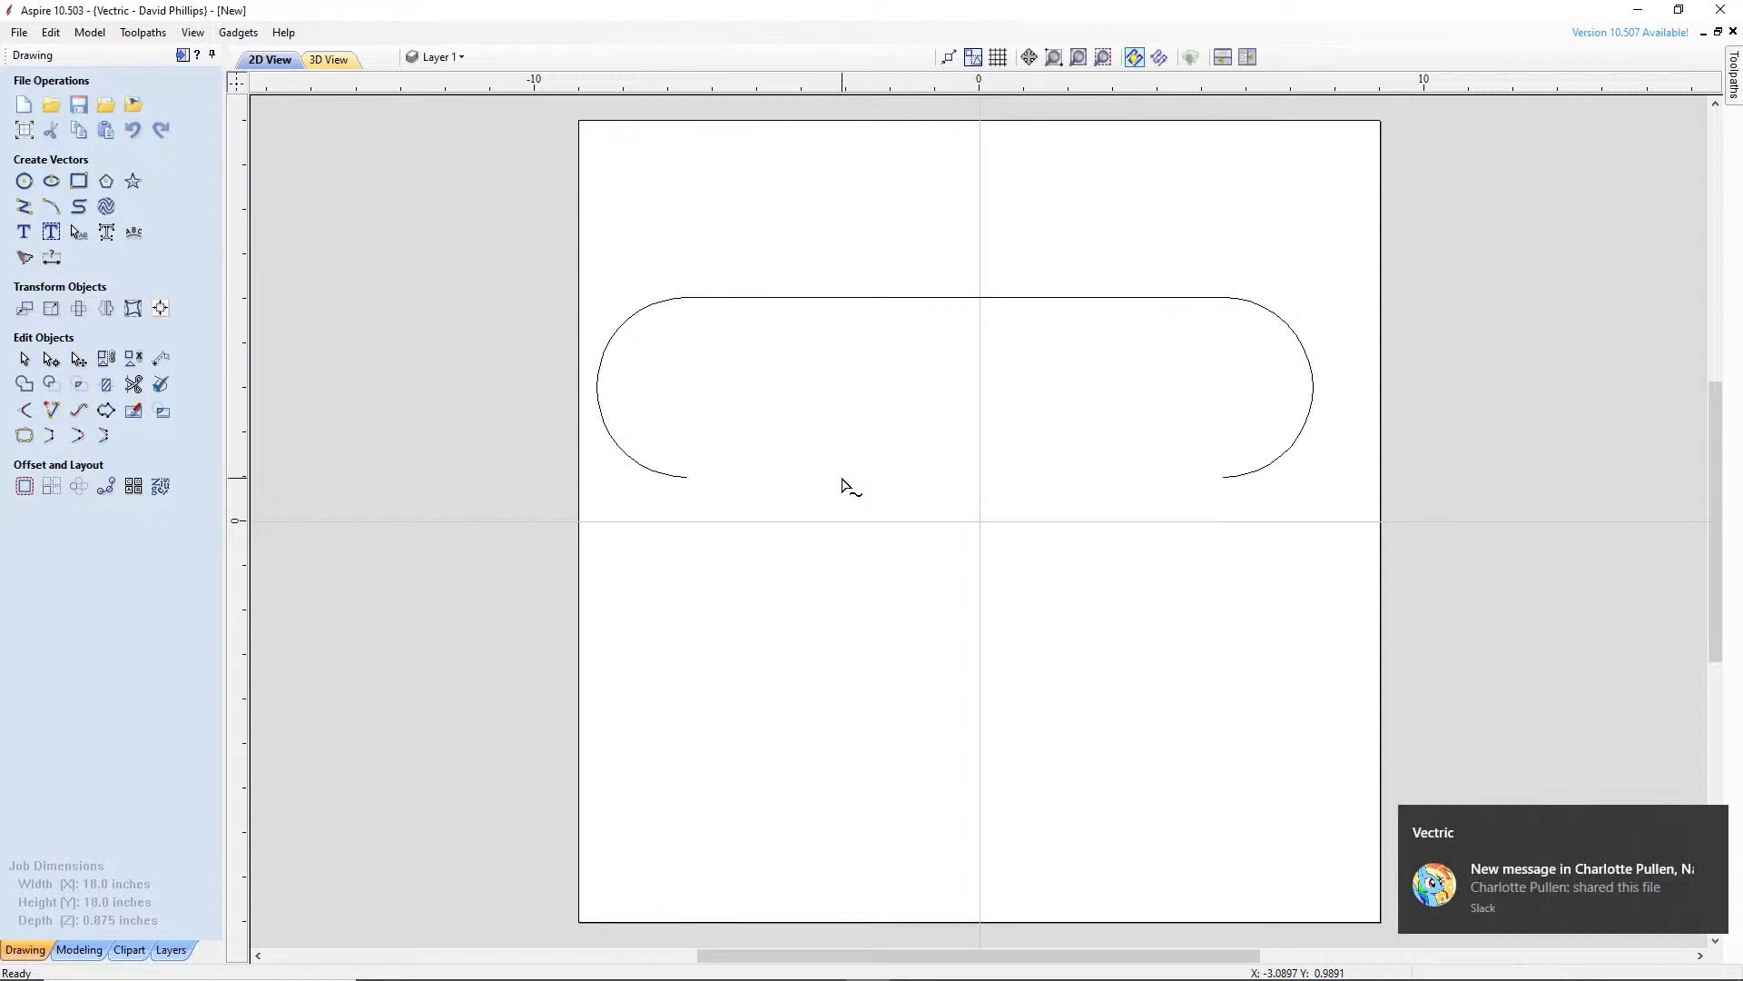
left_click(885, 300)
key("Delete")
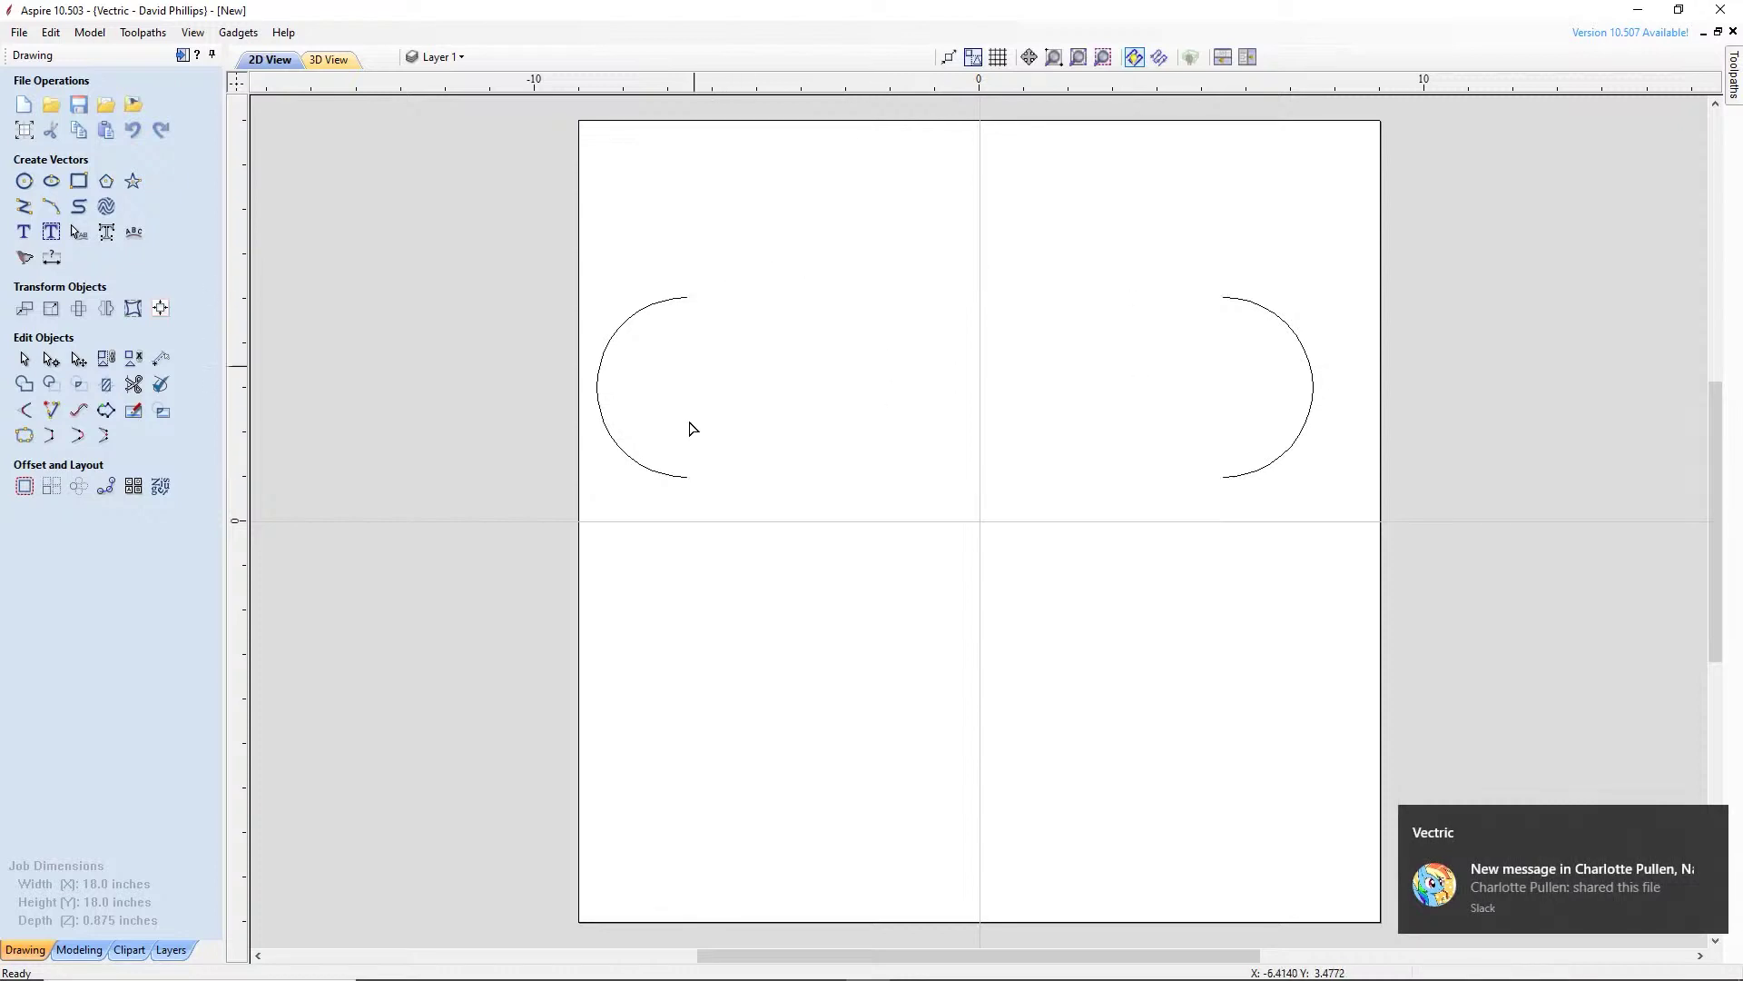
Join the upper end points of the two half circles with a straight line
left_click(686, 296)
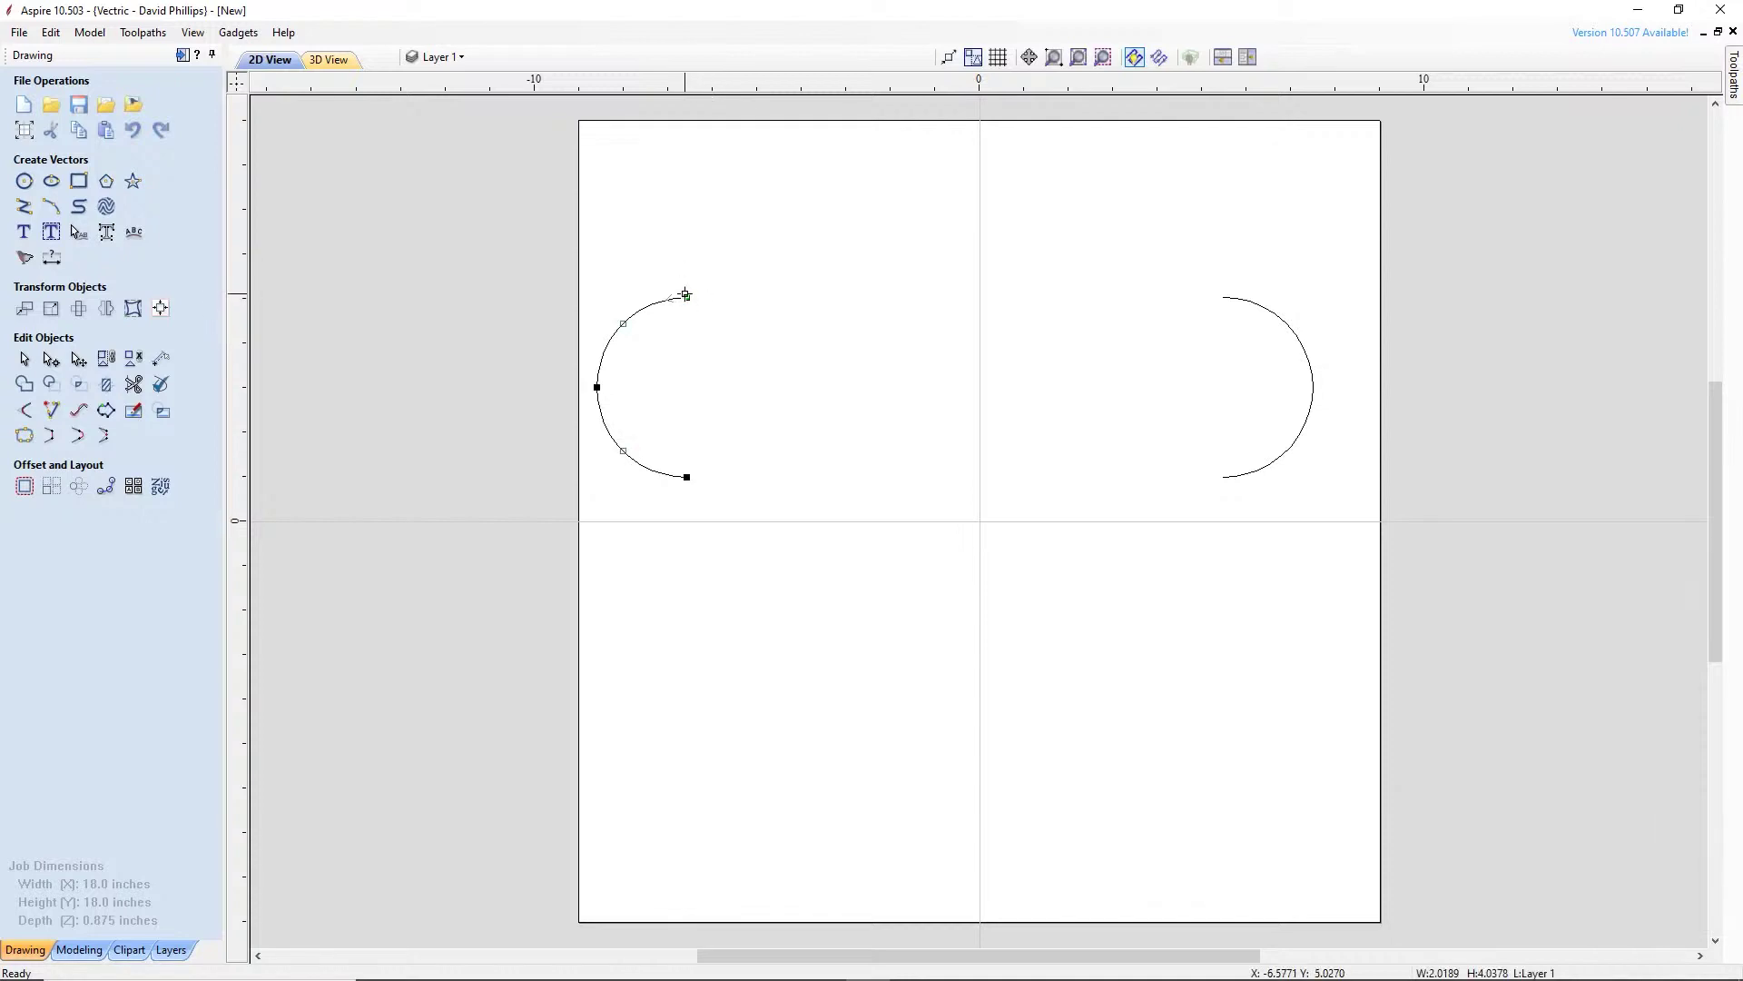
left_click(688, 296)
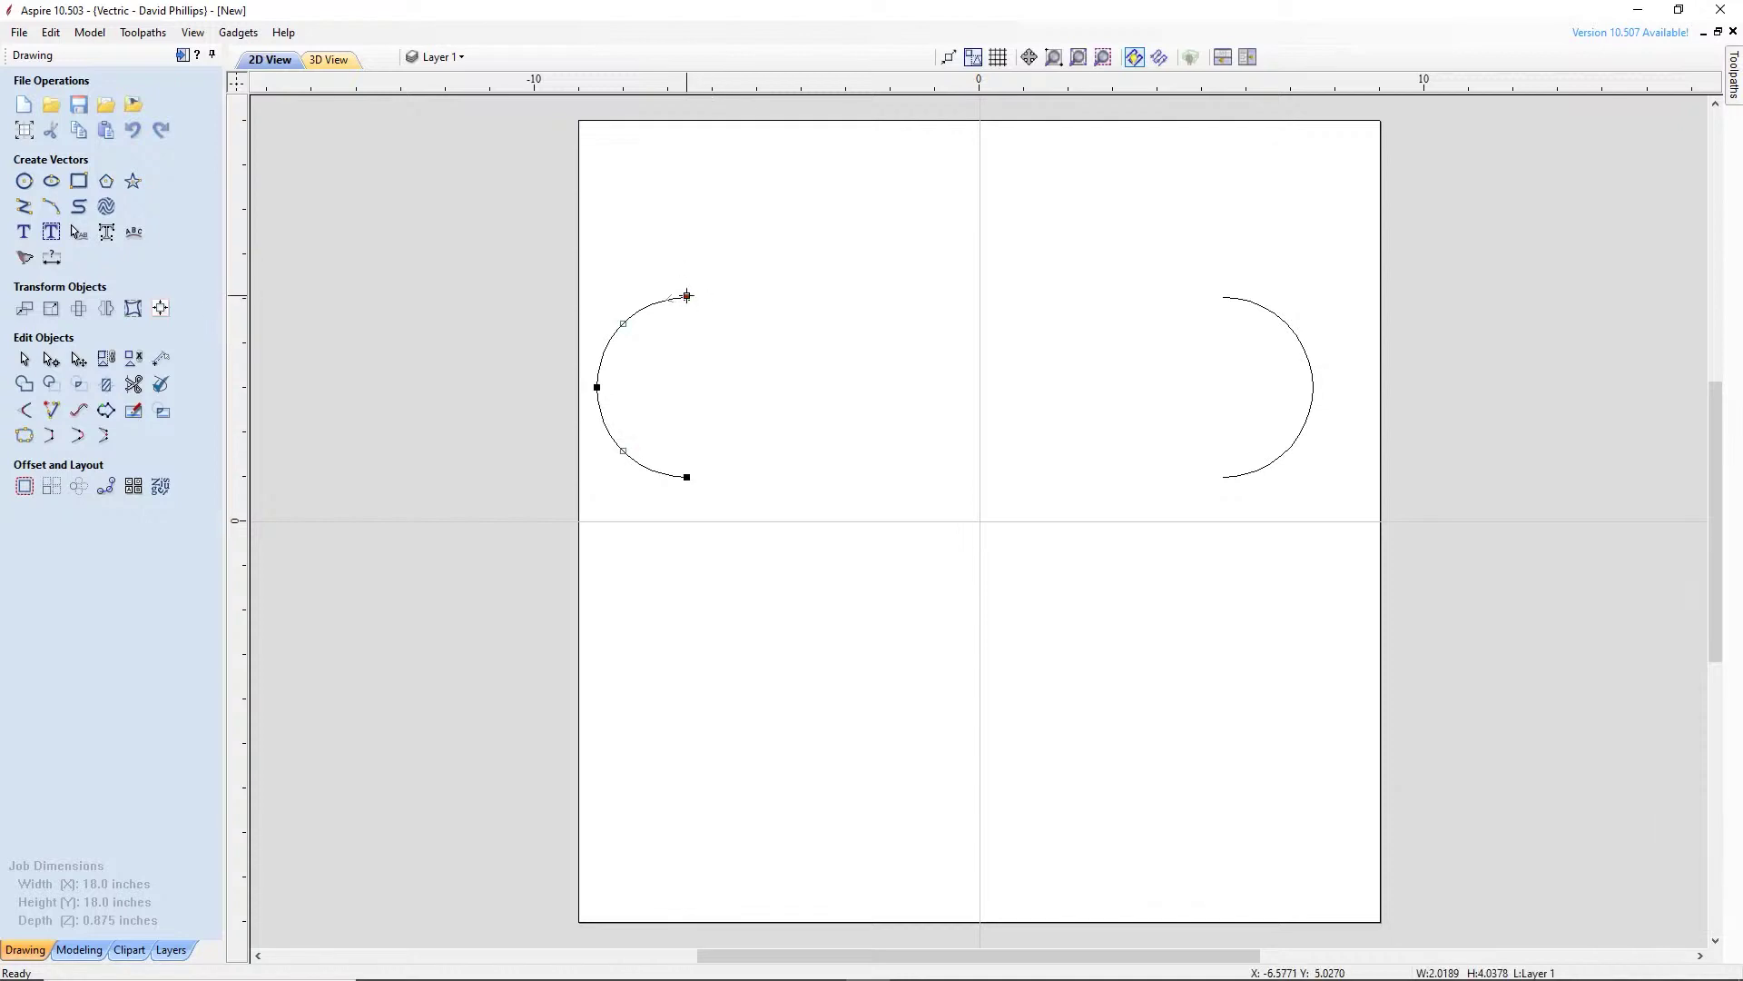
left_click(1225, 299, "shift")
right_click(1225, 298)
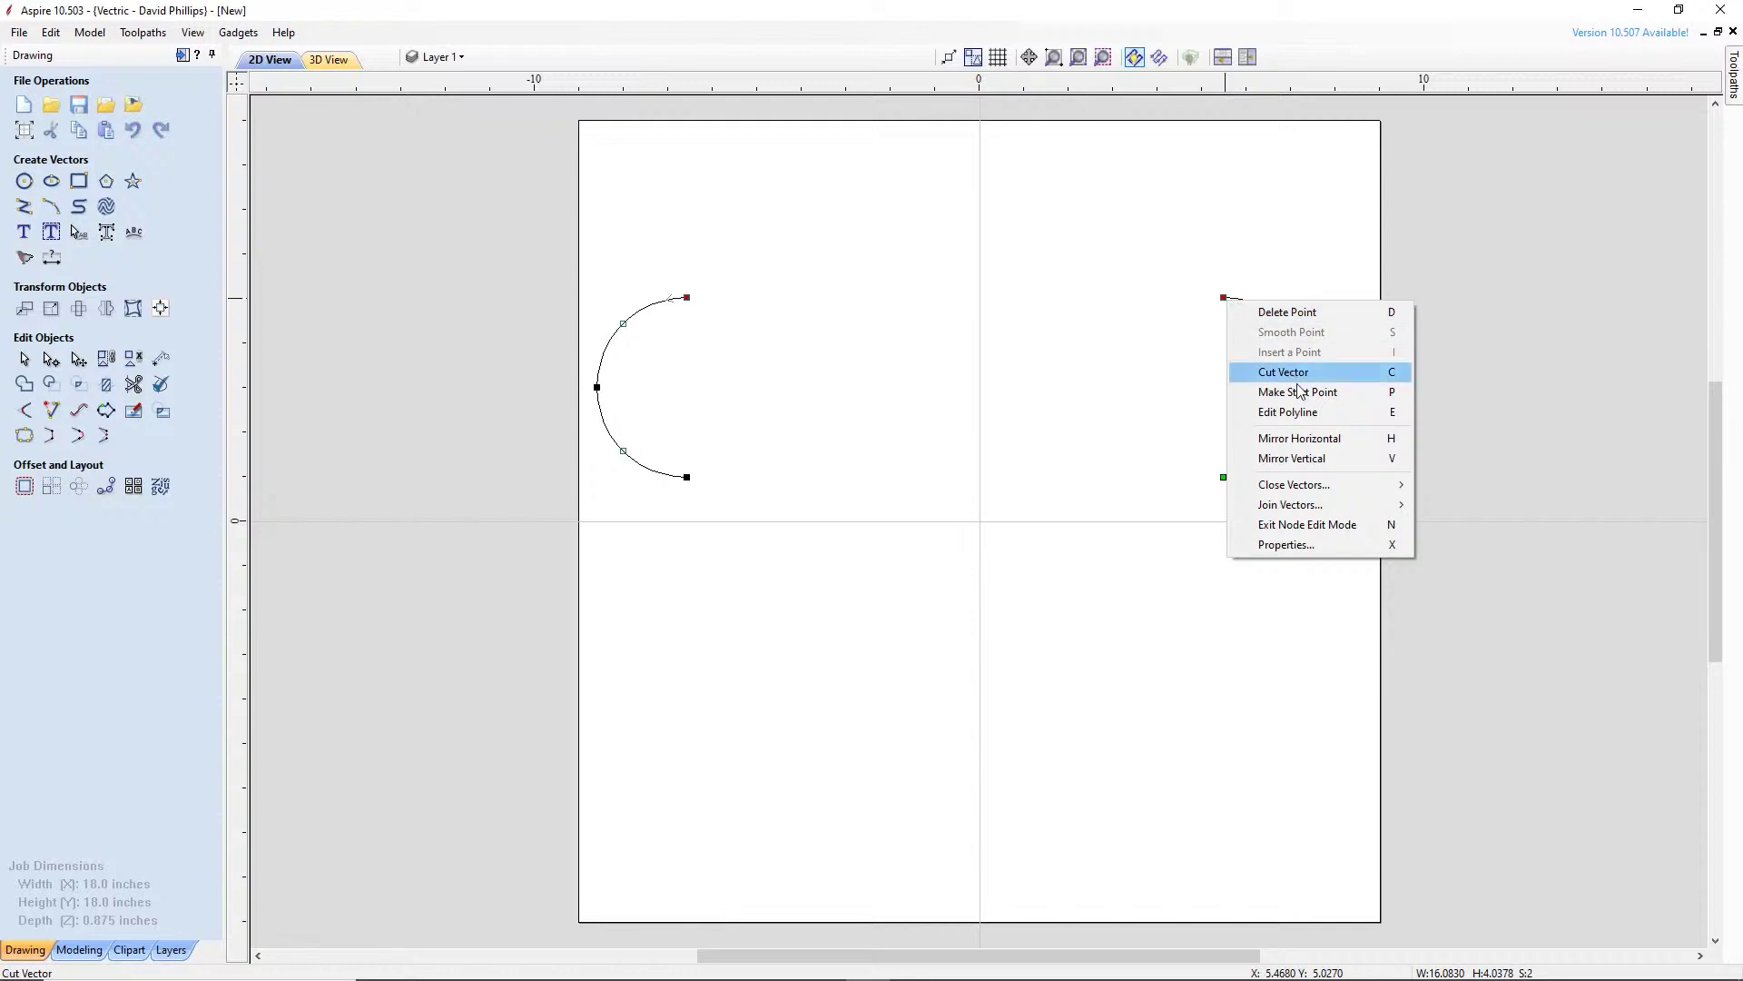
mouse_move(1336, 494)
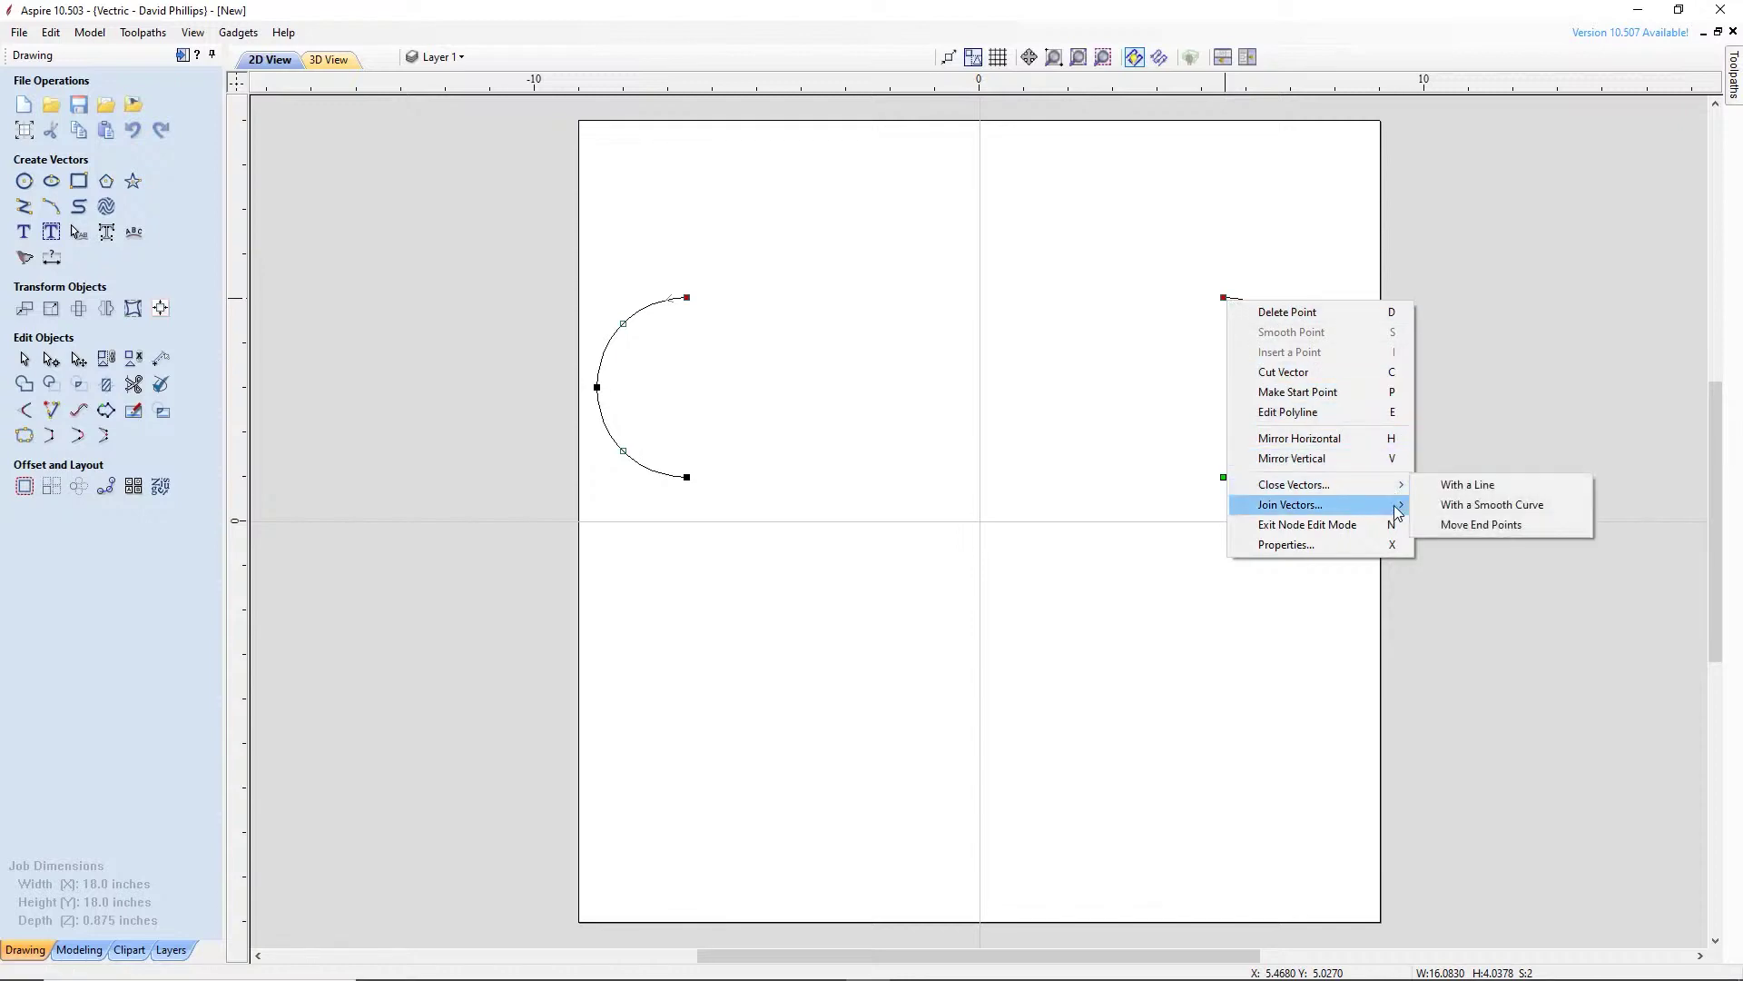
mouse_move(1399, 512)
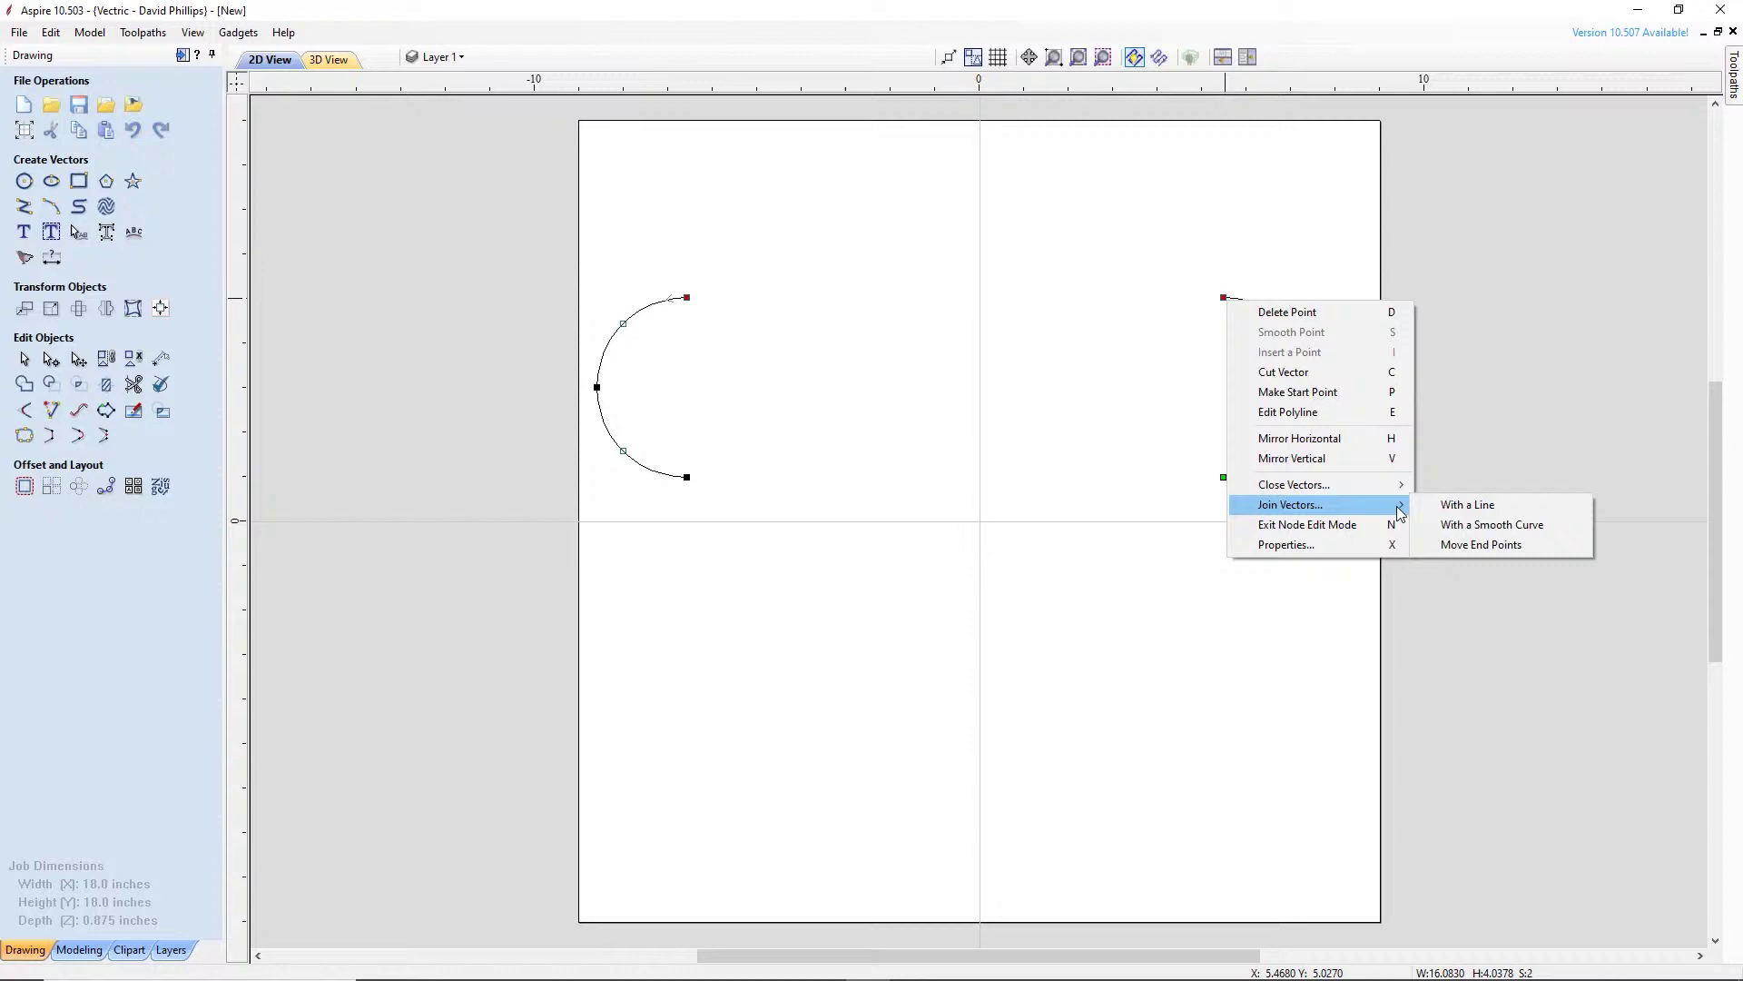
left_click(1447, 514)
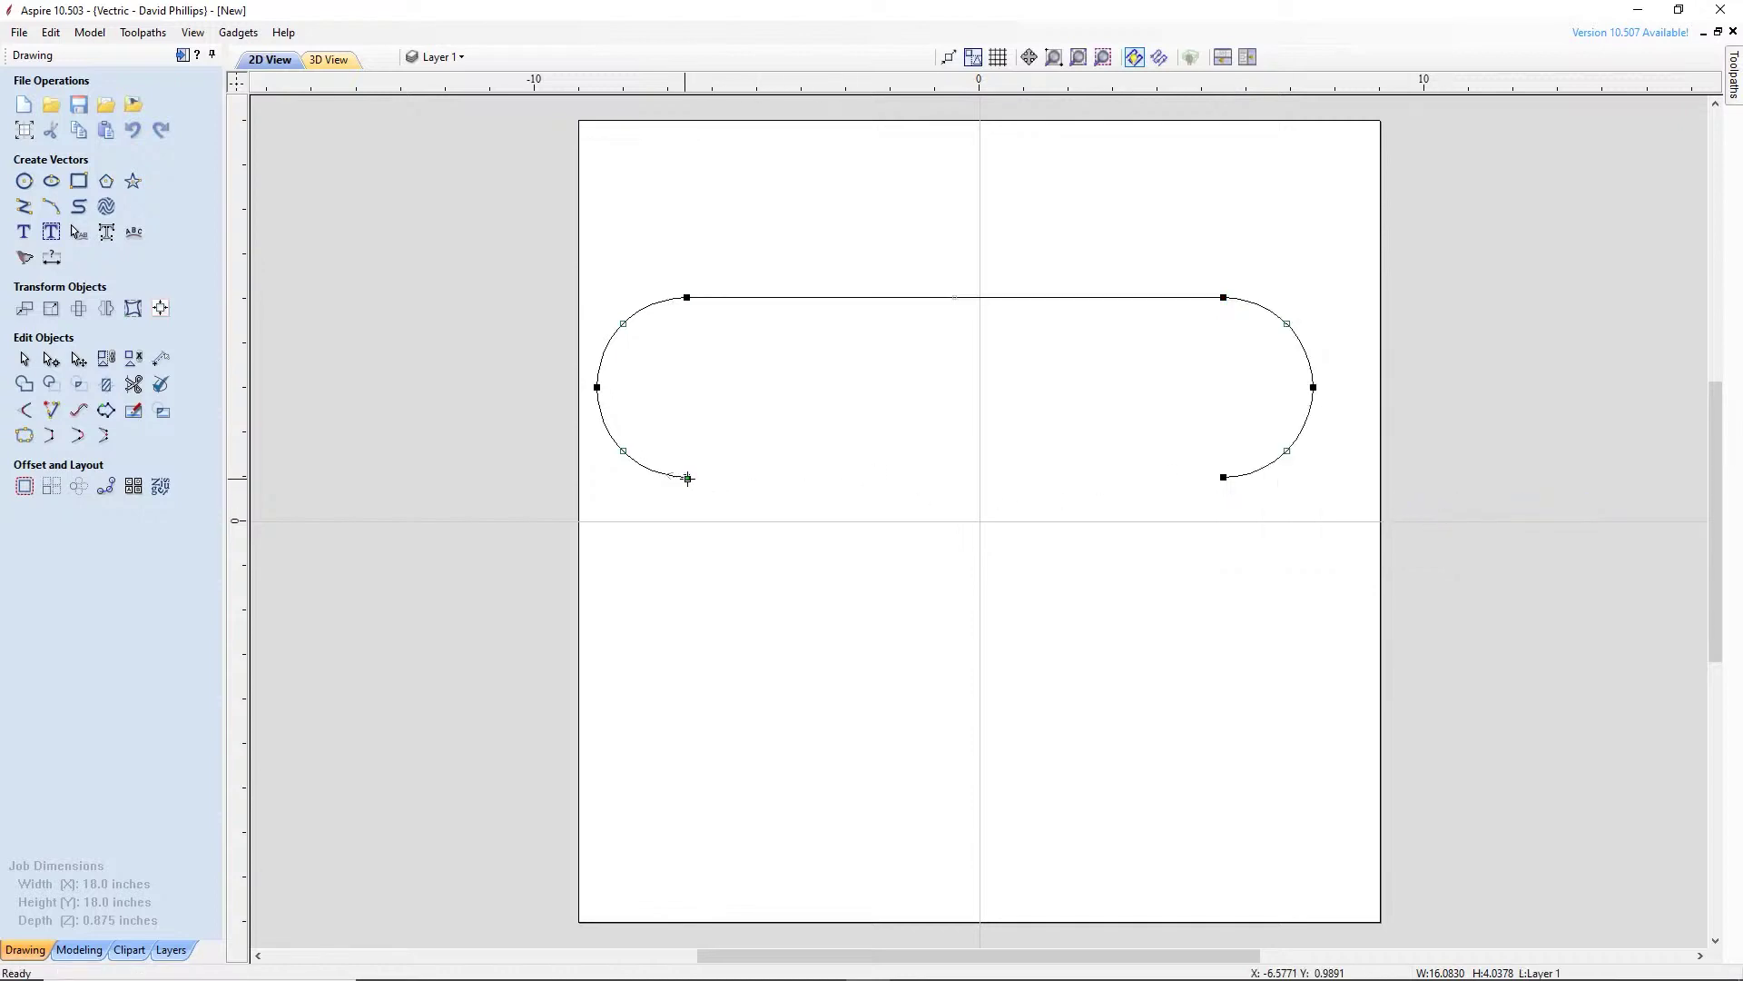
Close the slot outline with a straight line between its two lower end points
left_click(1224, 476, "shift")
right_click(1225, 477)
mouse_move(1353, 687)
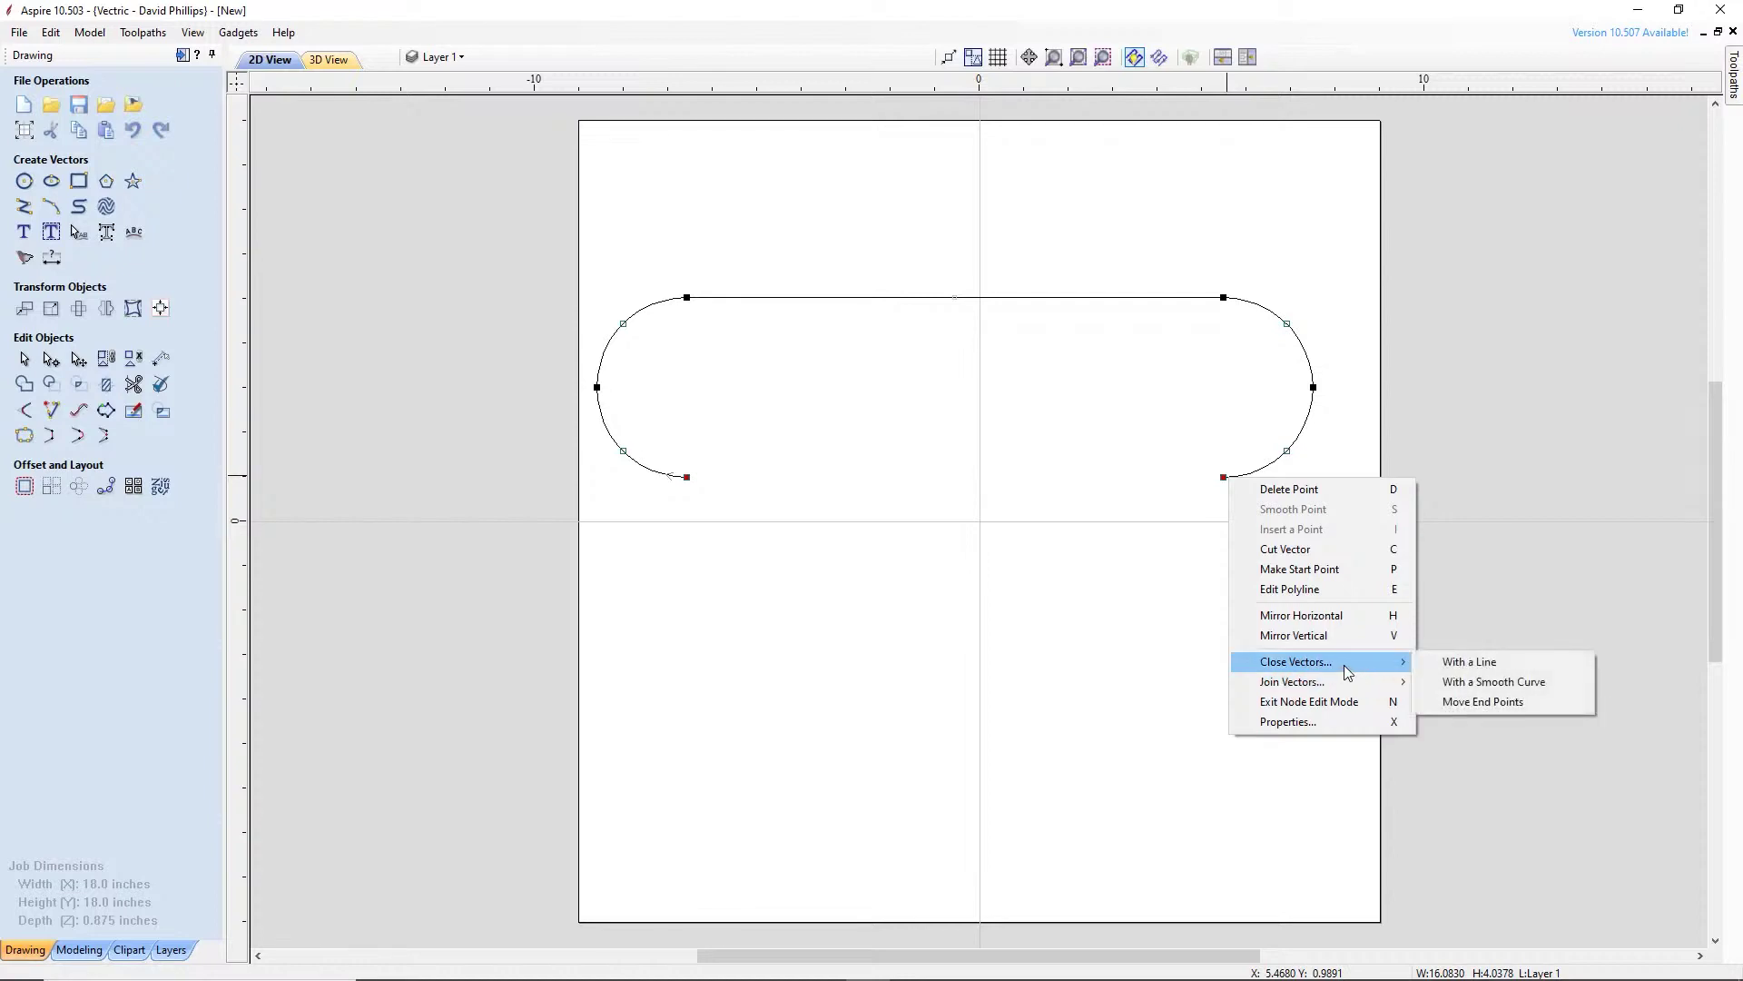
left_click(1441, 665)
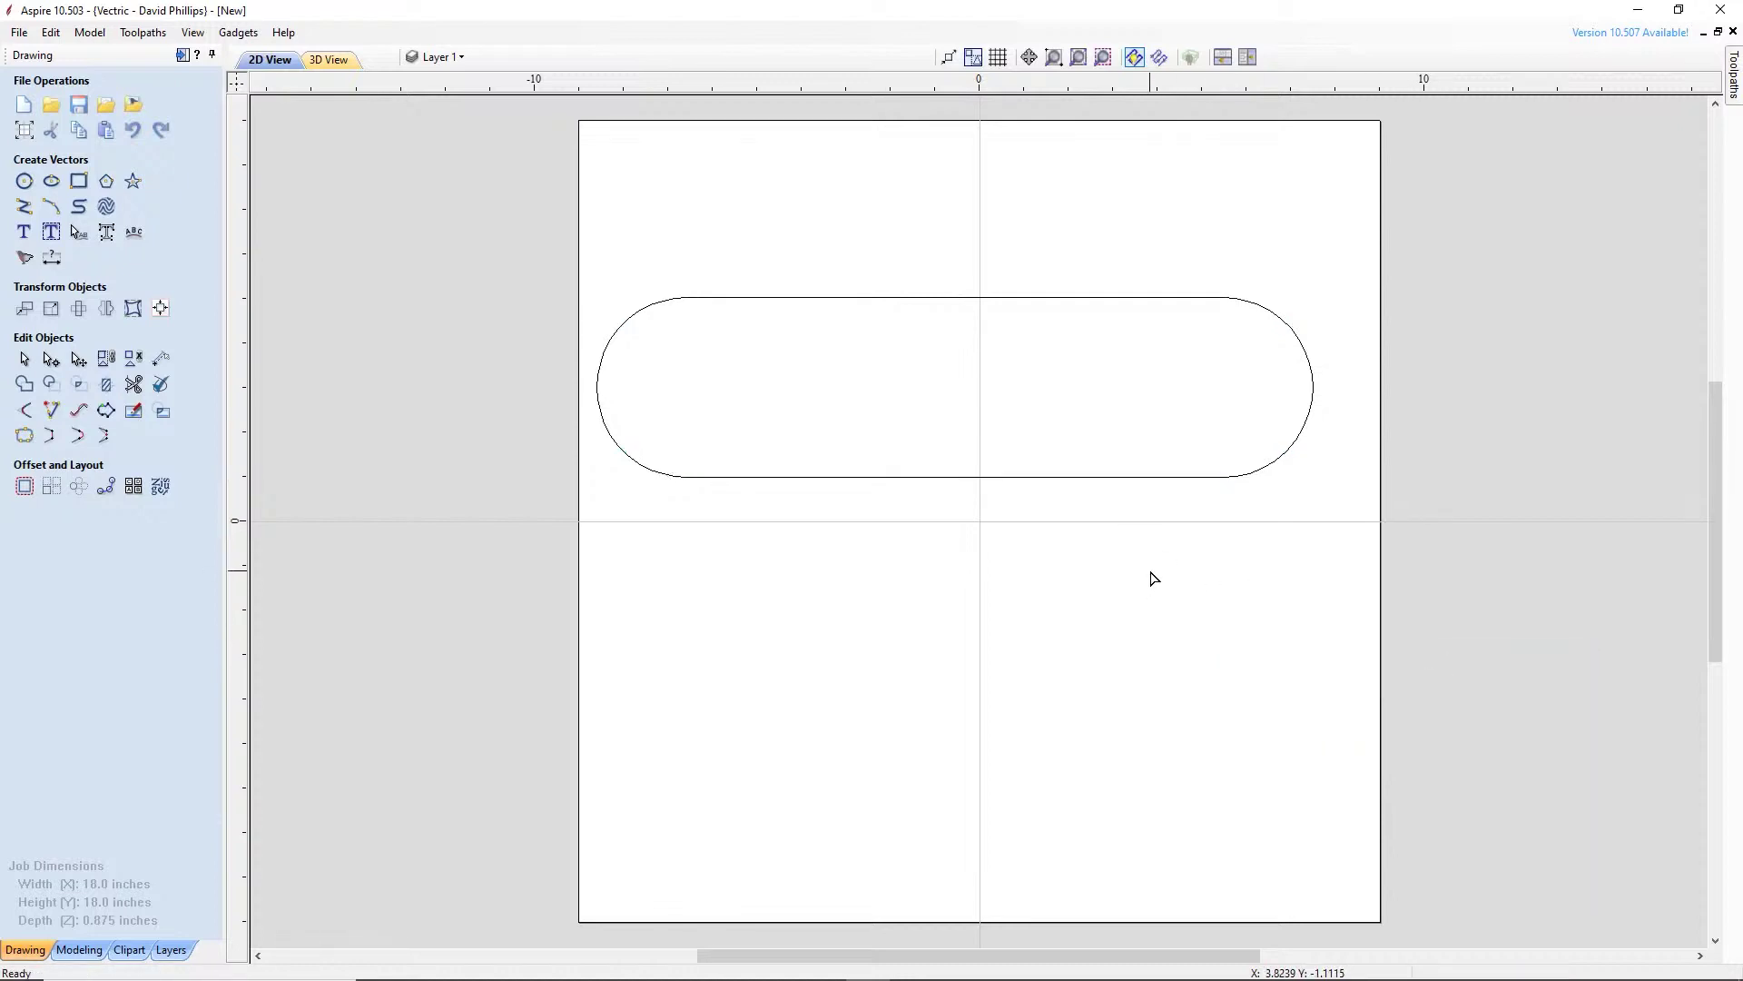
Calculate the 0.19 inch deep Pocket 1 toolpath on the closed slot outline with the 0.5 inch end mill and view it in 3D
left_click(1184, 300)
left_click(1737, 88)
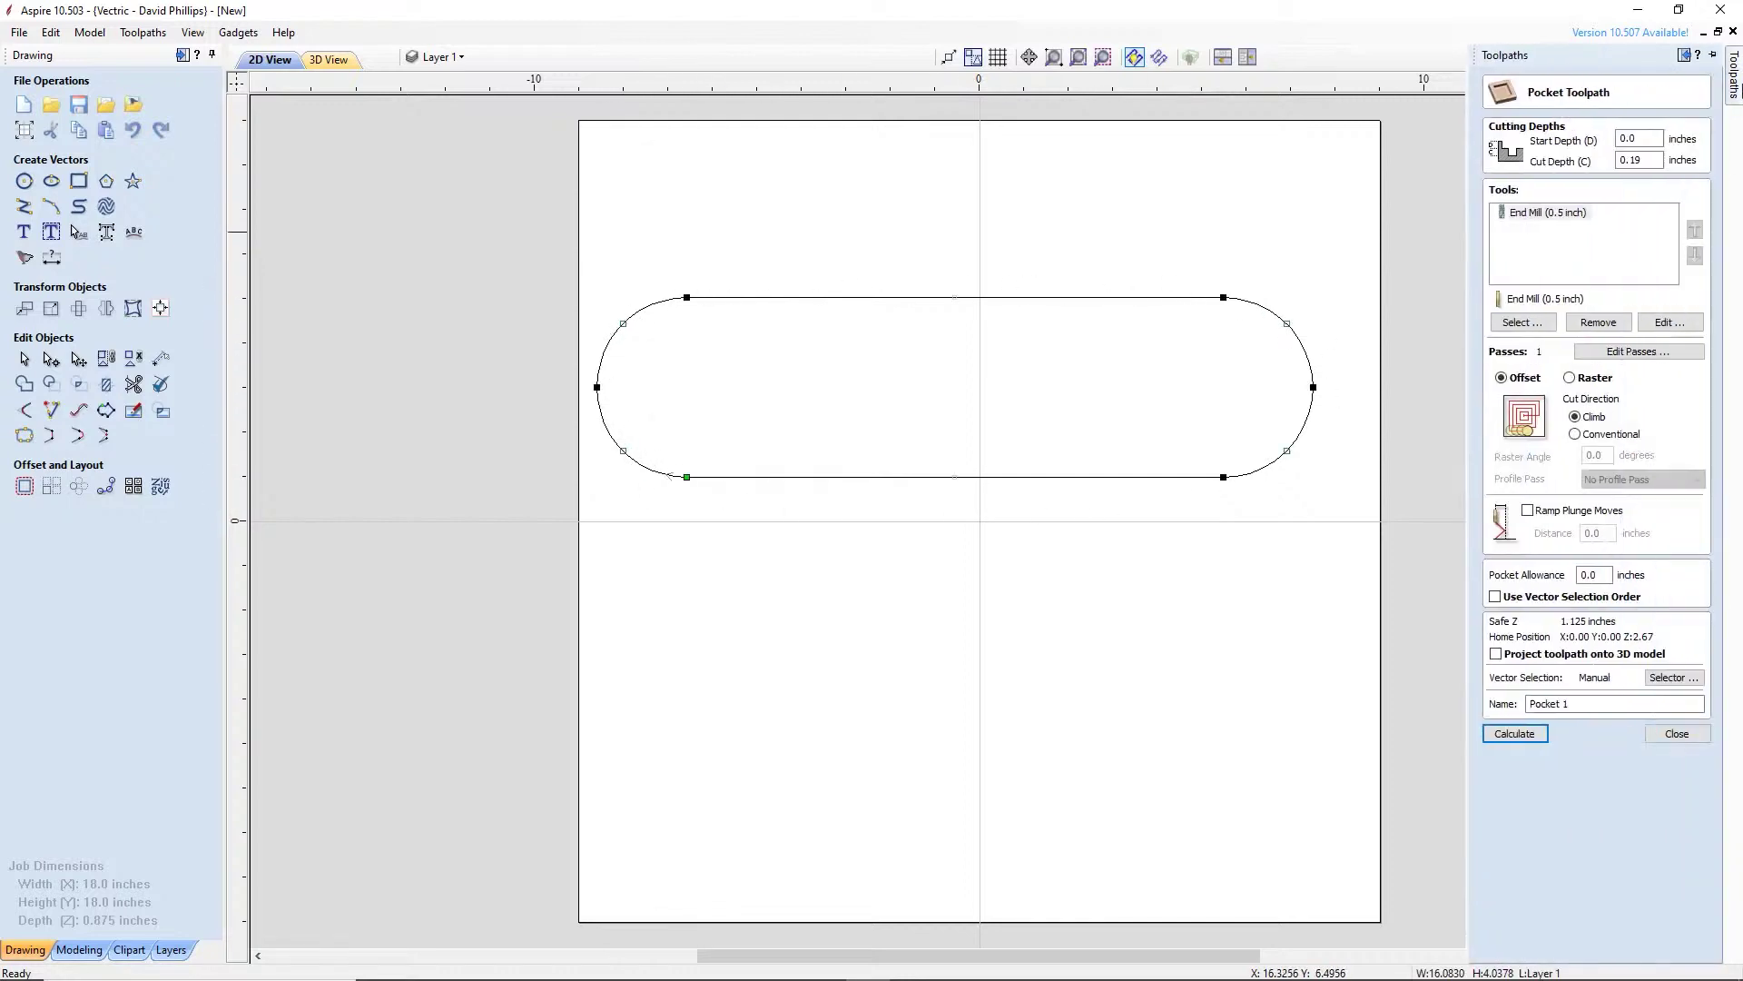
left_click(1523, 735)
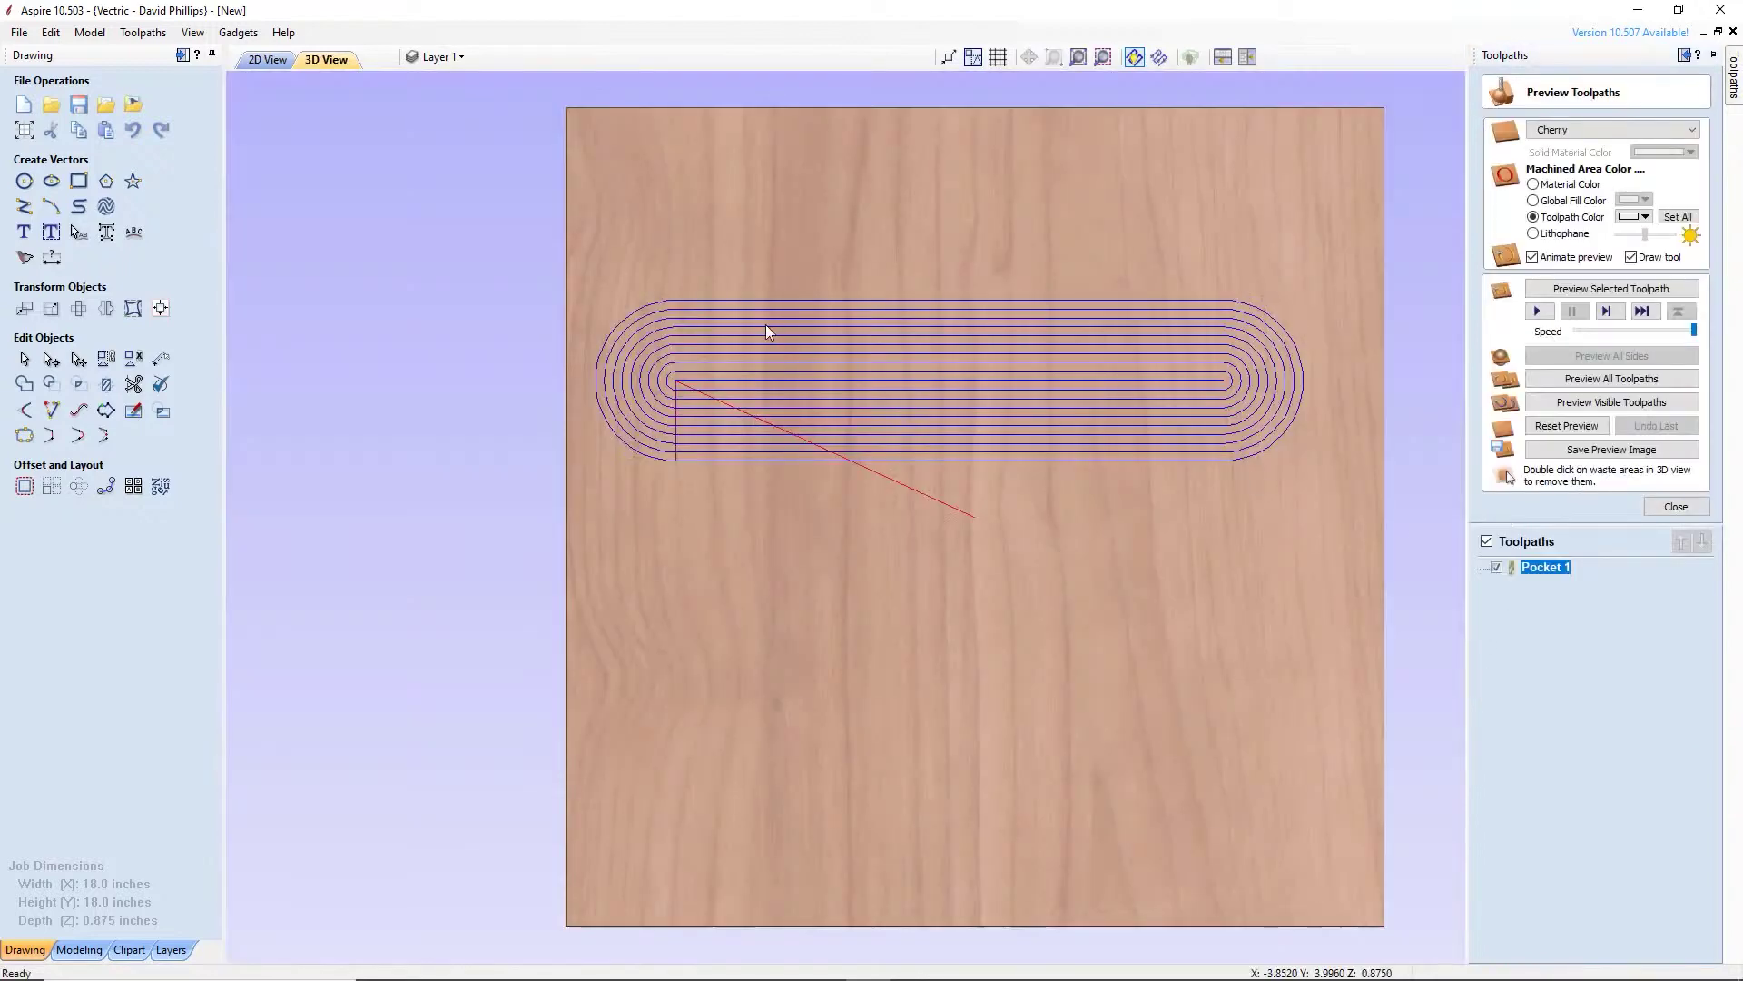
left_click_drag(1031, 427, 1136, 496)
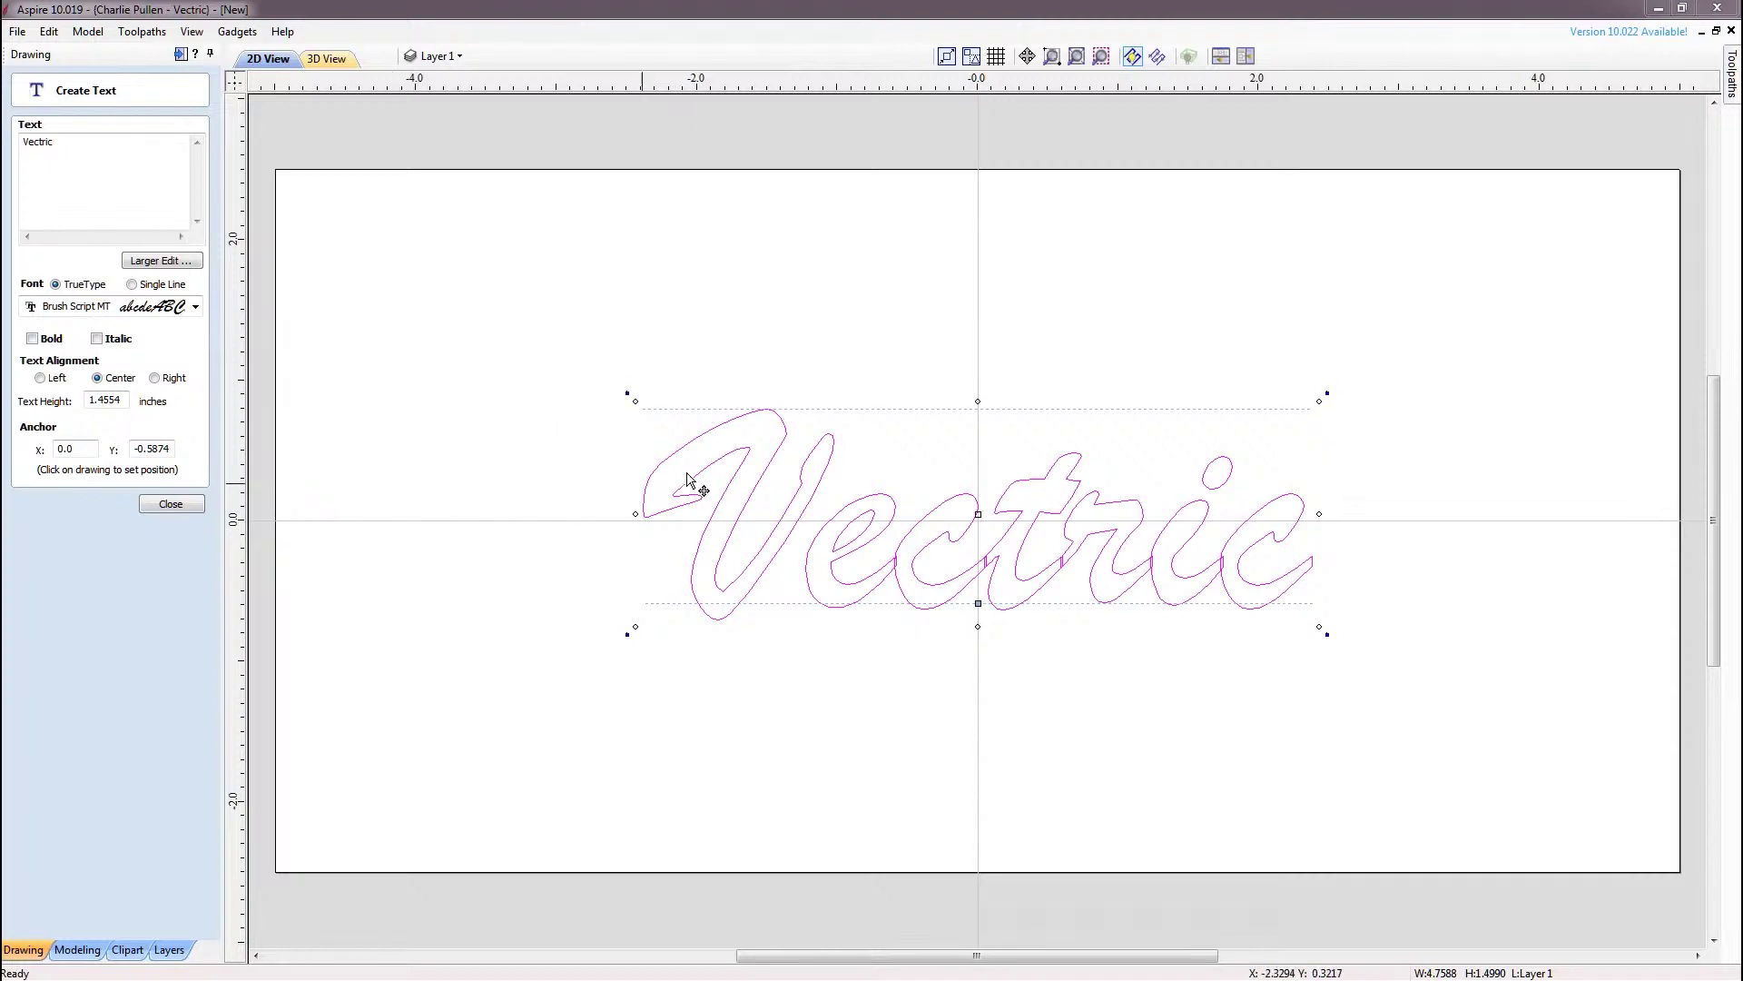
Convert the "Vectric" script text to curves and deselect it to work on the overlapping letters
left_click(900, 483)
left_click(747, 419)
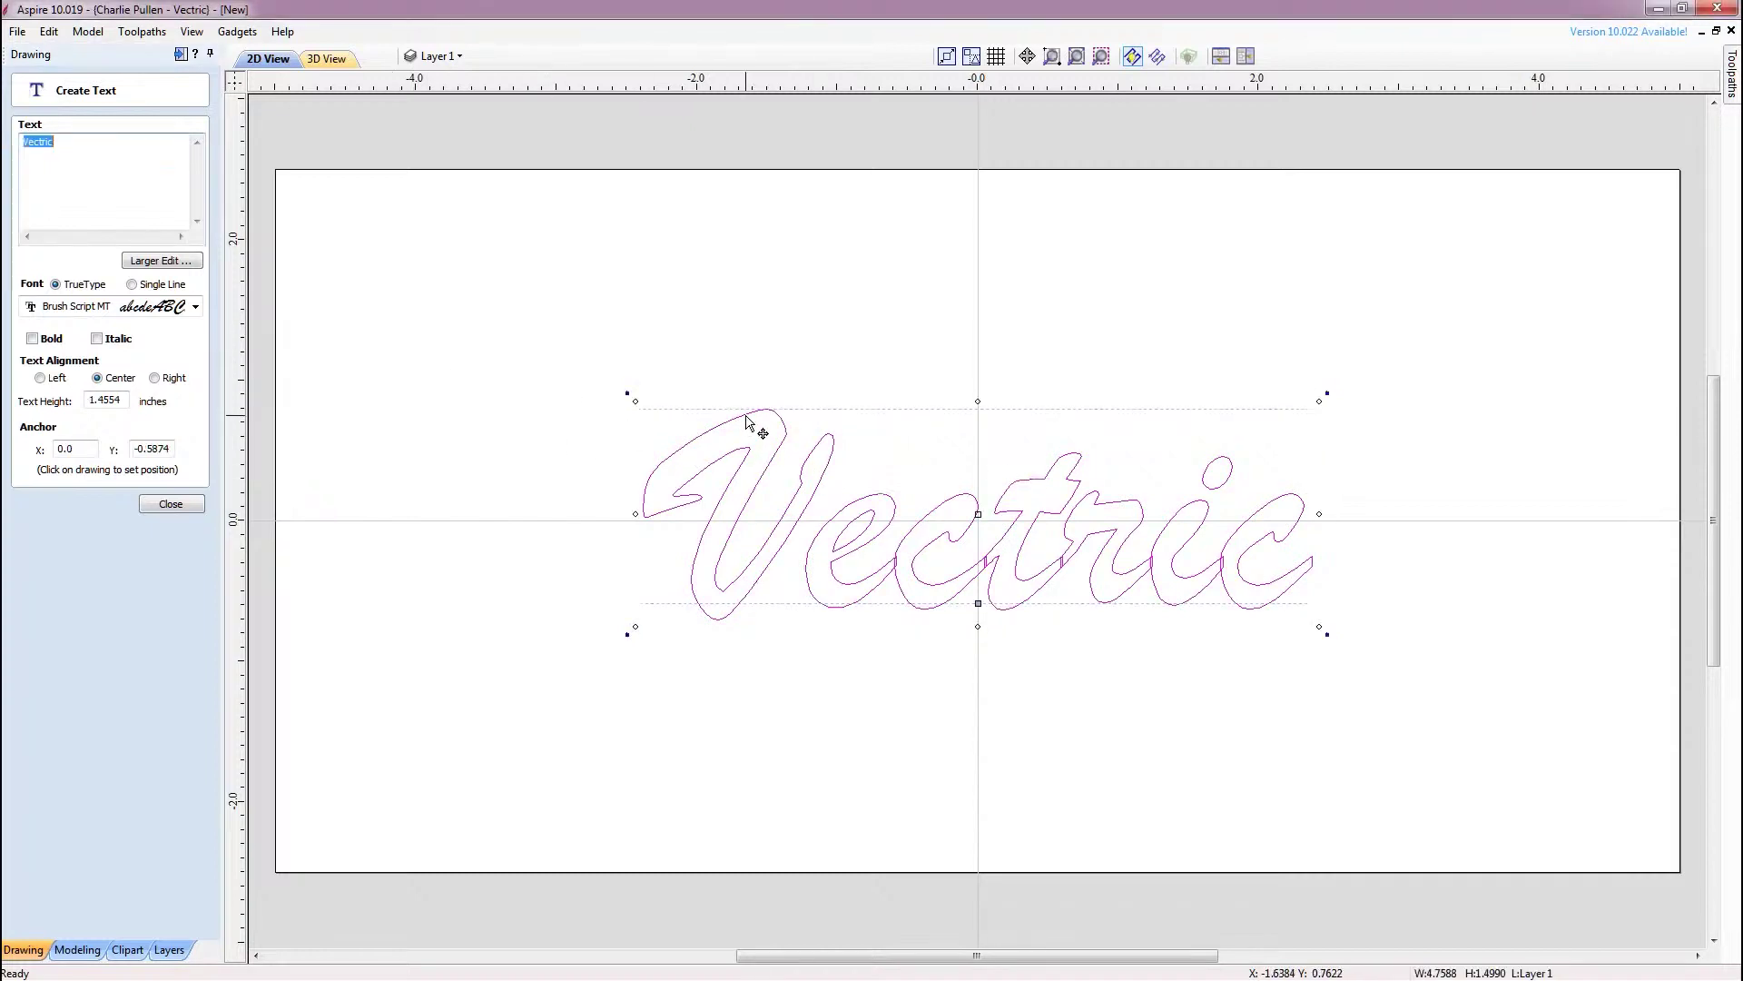
right_click(746, 420)
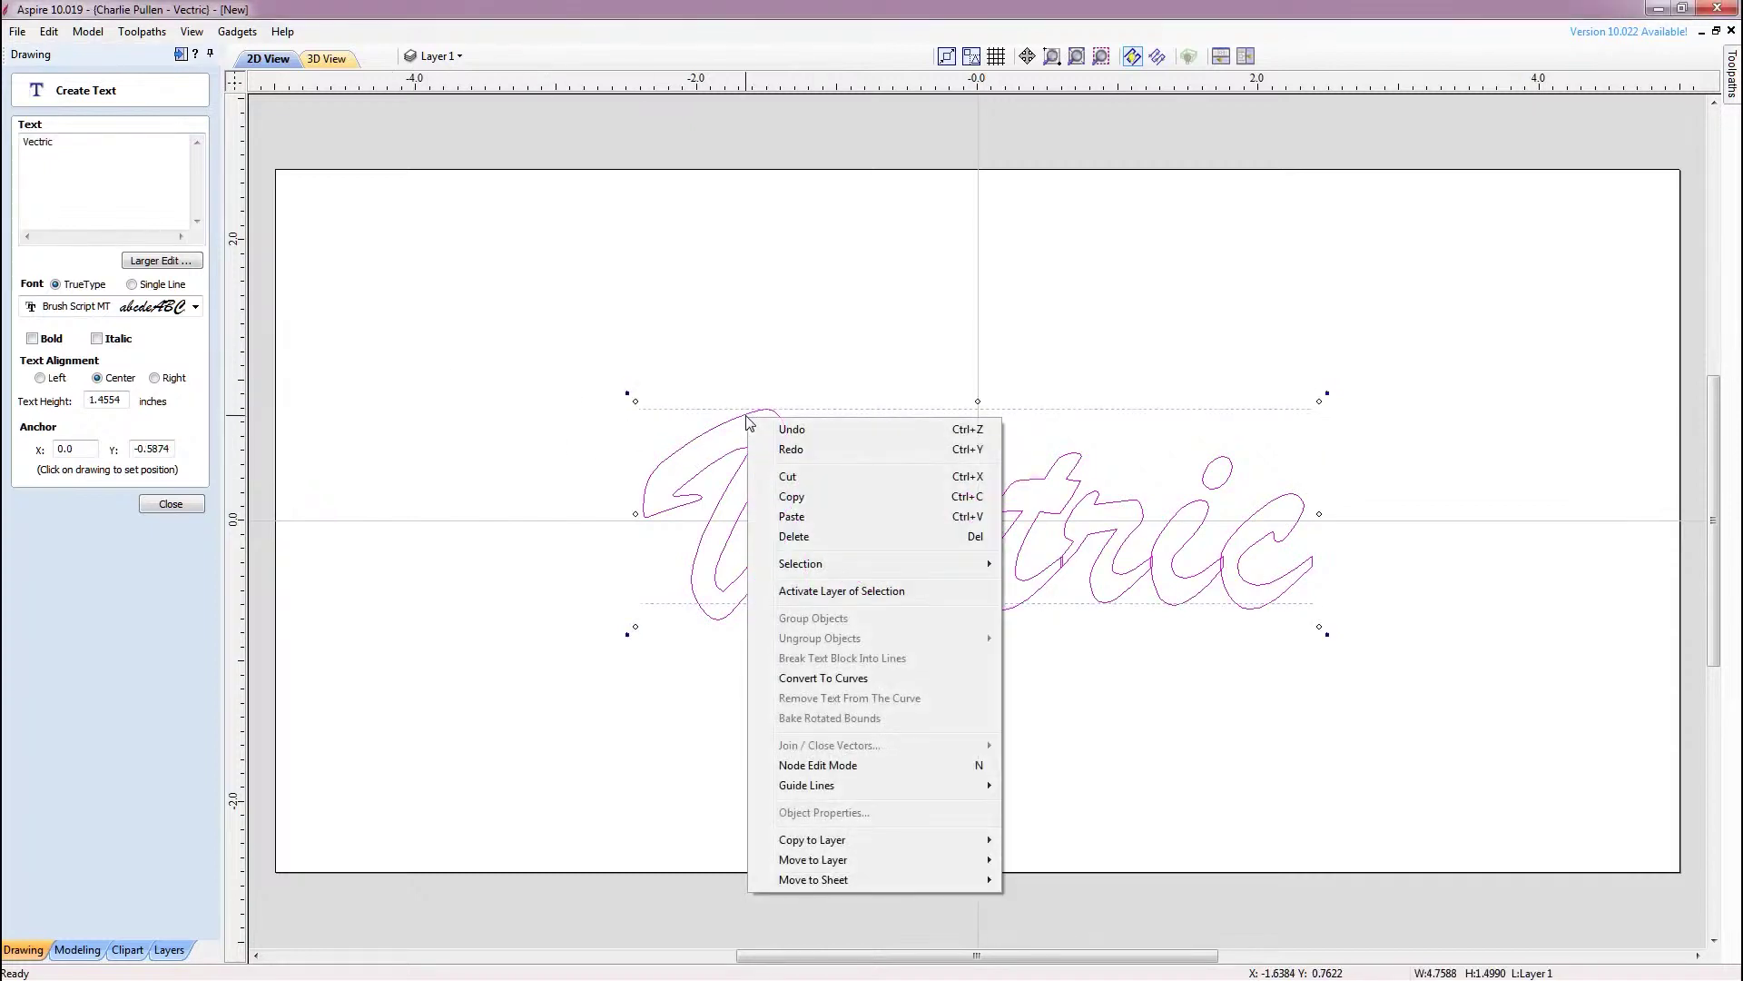
left_click(813, 679)
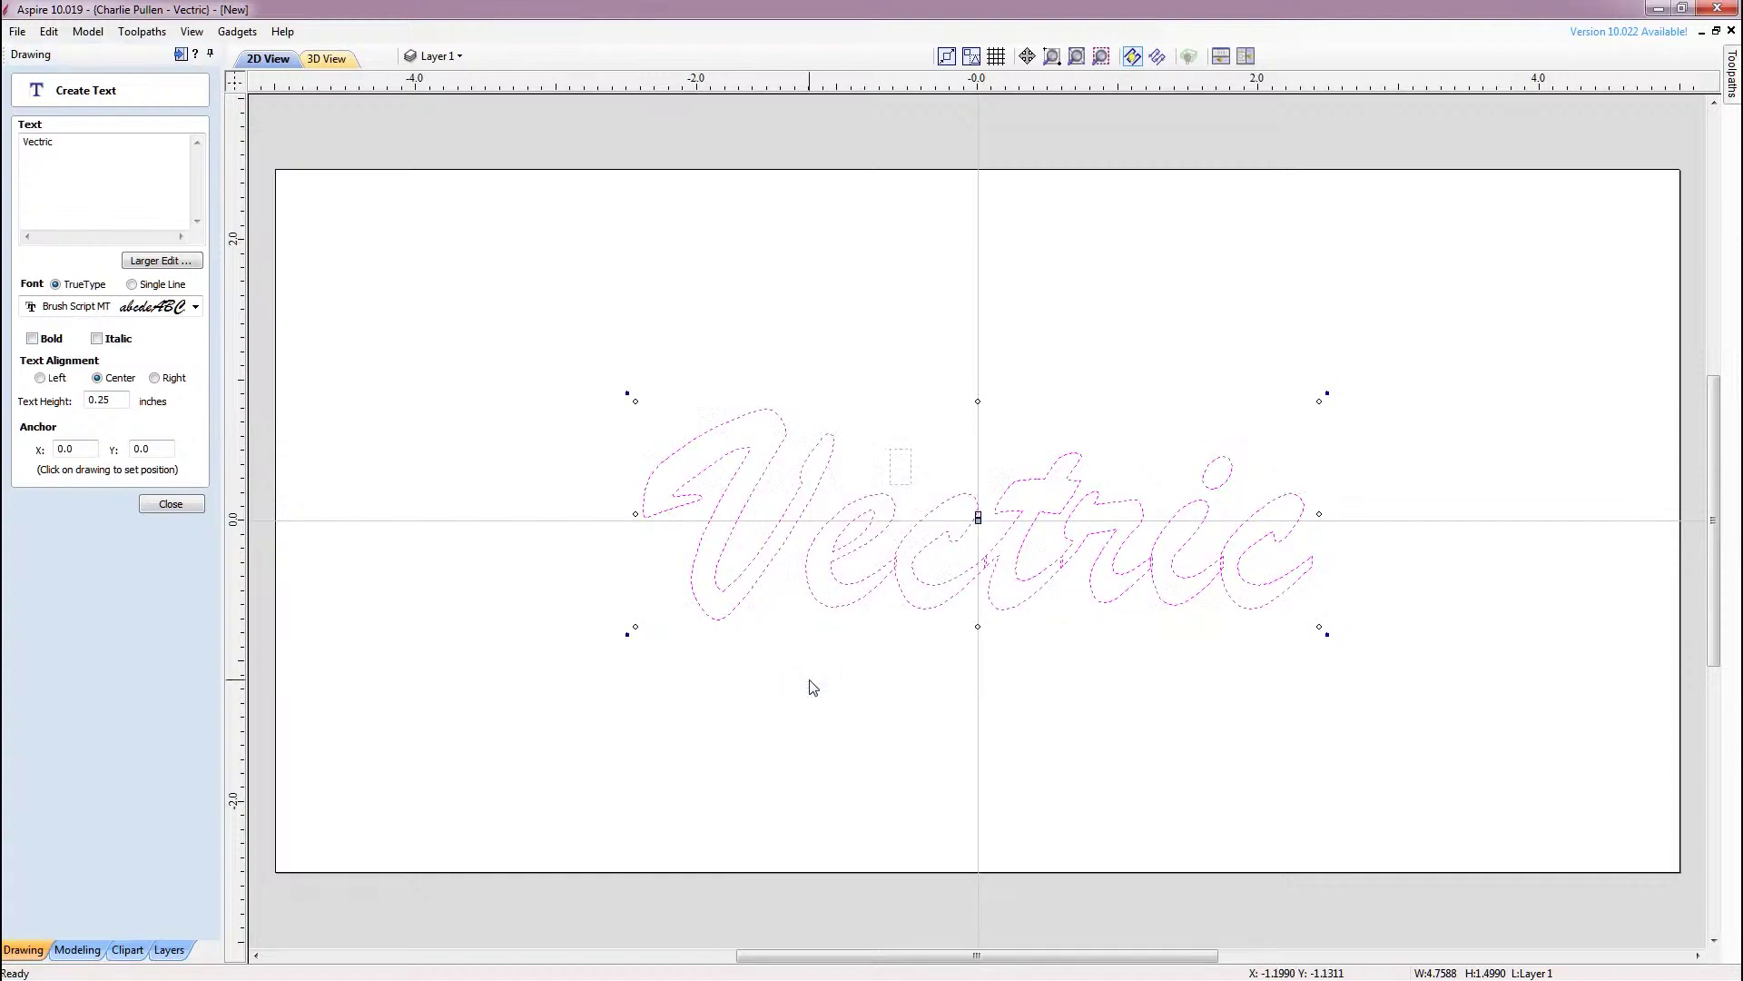
left_click(1057, 678)
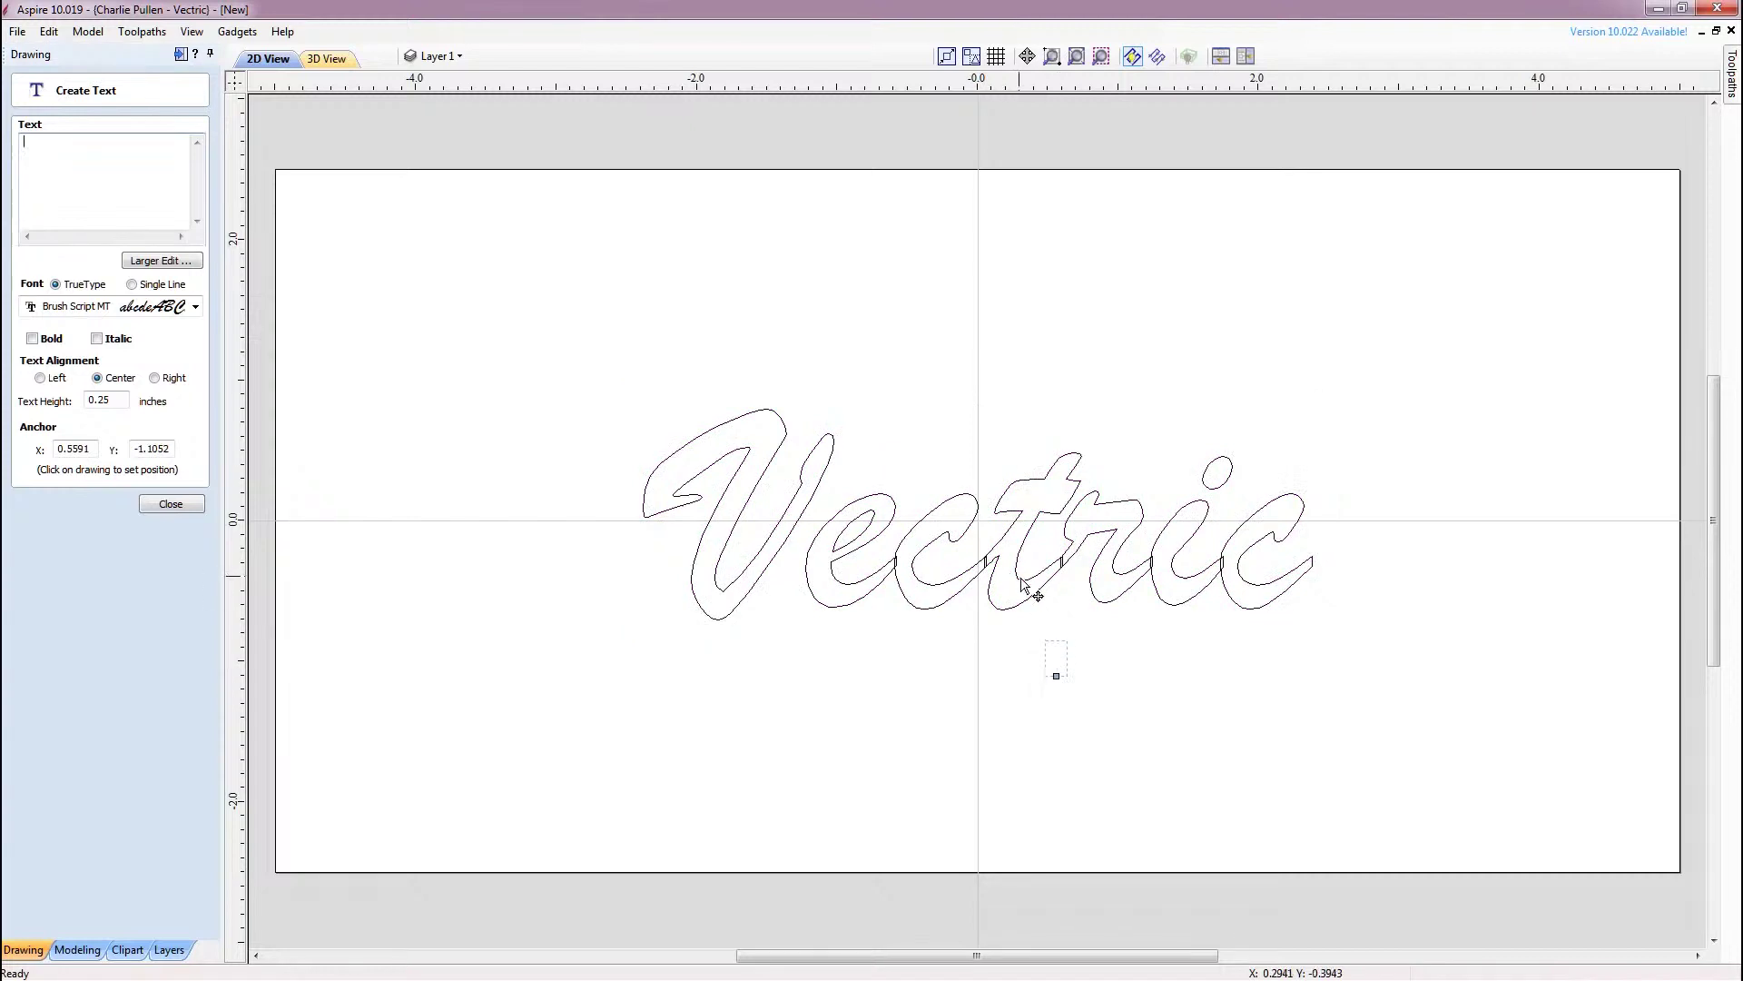
left_click(1041, 516)
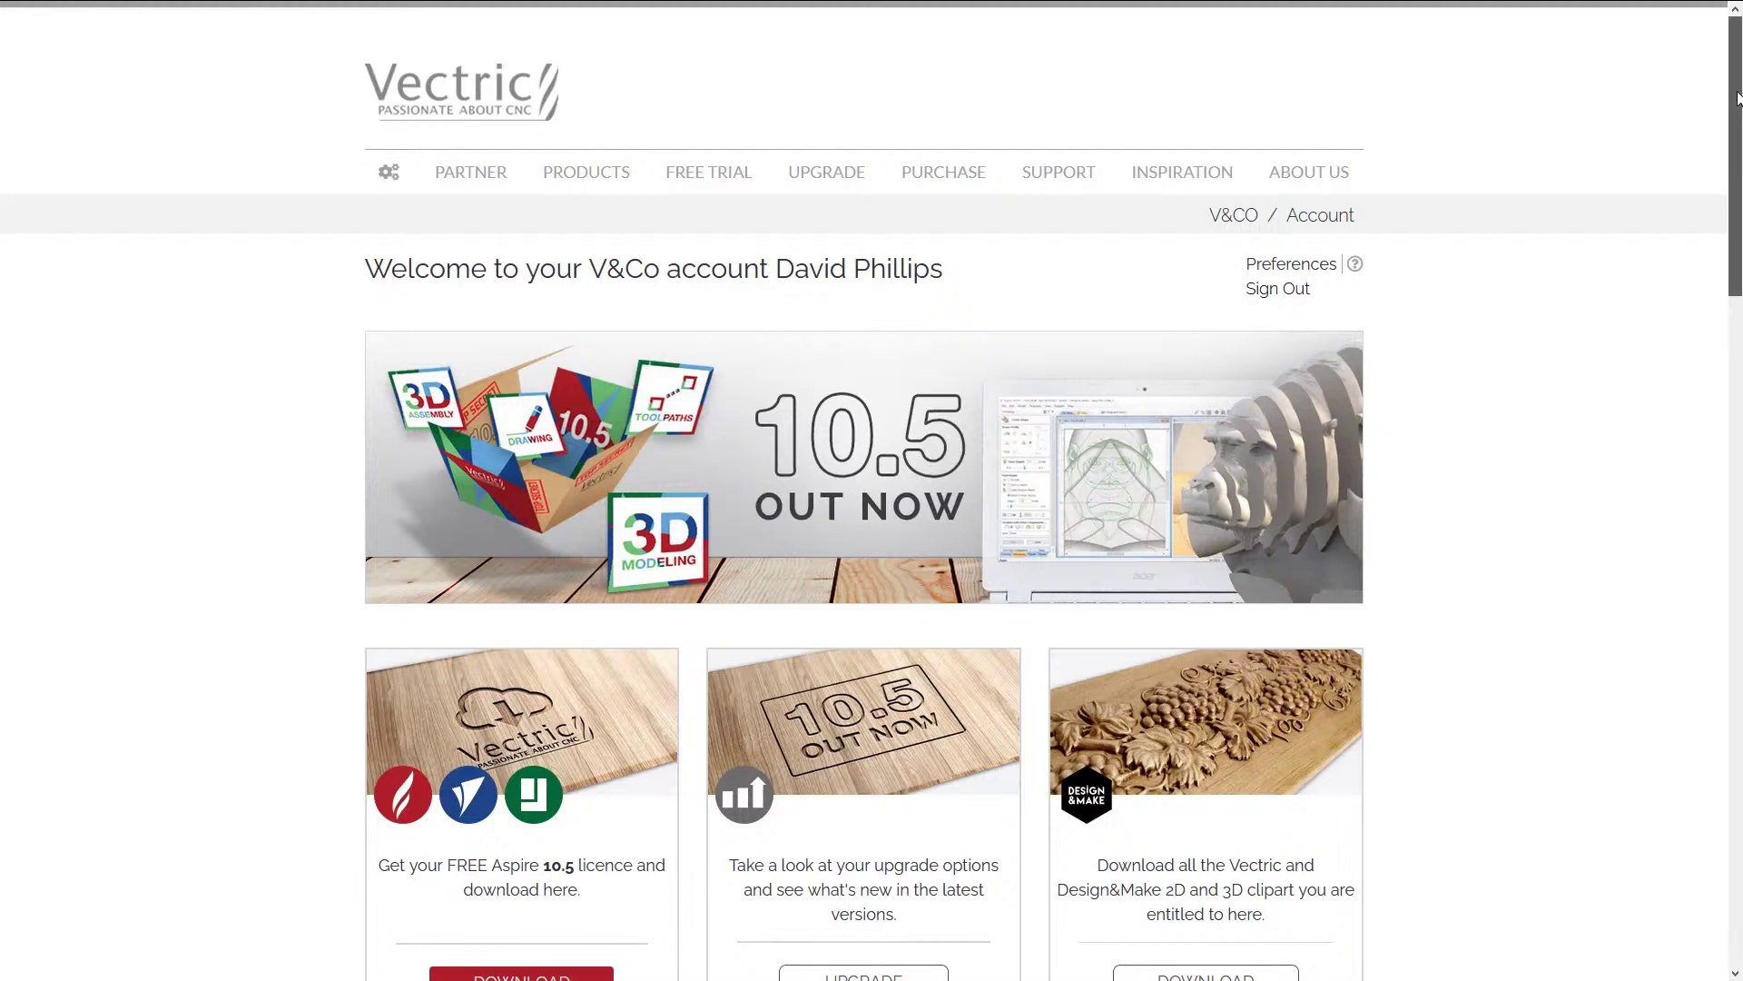
Switch to the V&Co account web page and look through its downloads, free projects, tutorial videos and forum sections
scroll(1734, 104, "down", 2)
left_click_drag(1739, 116, 1741, 274)
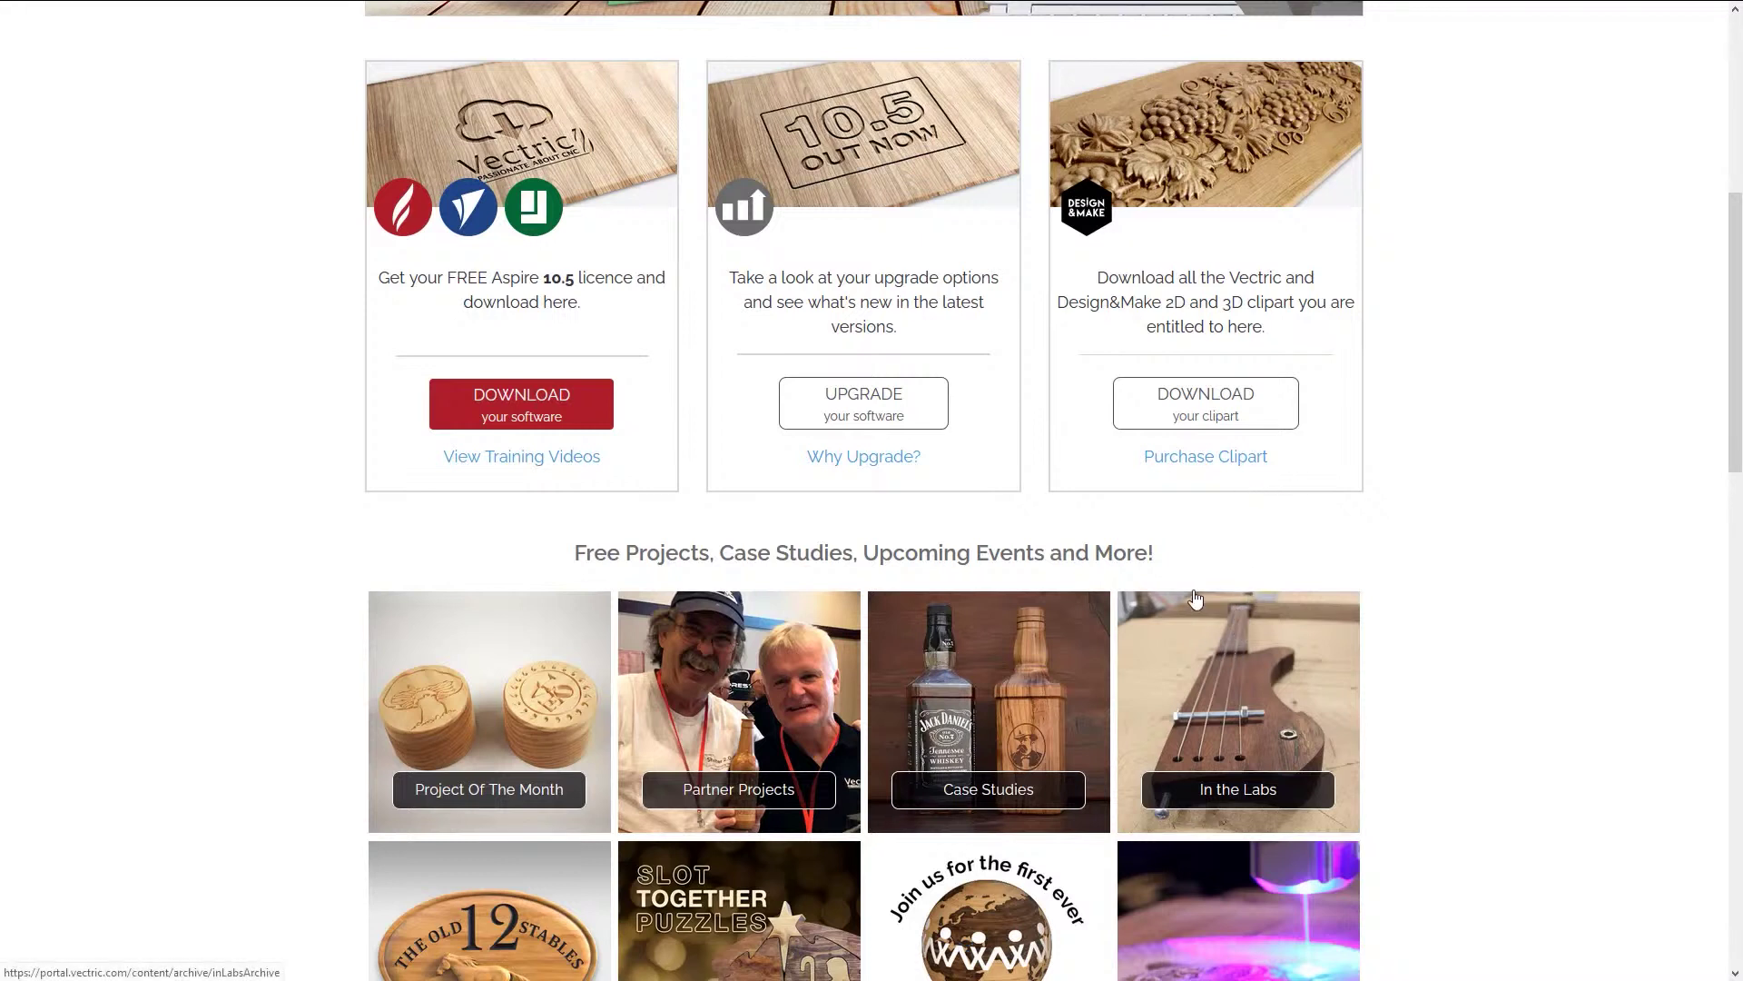
scroll(1192, 594, "down", 3)
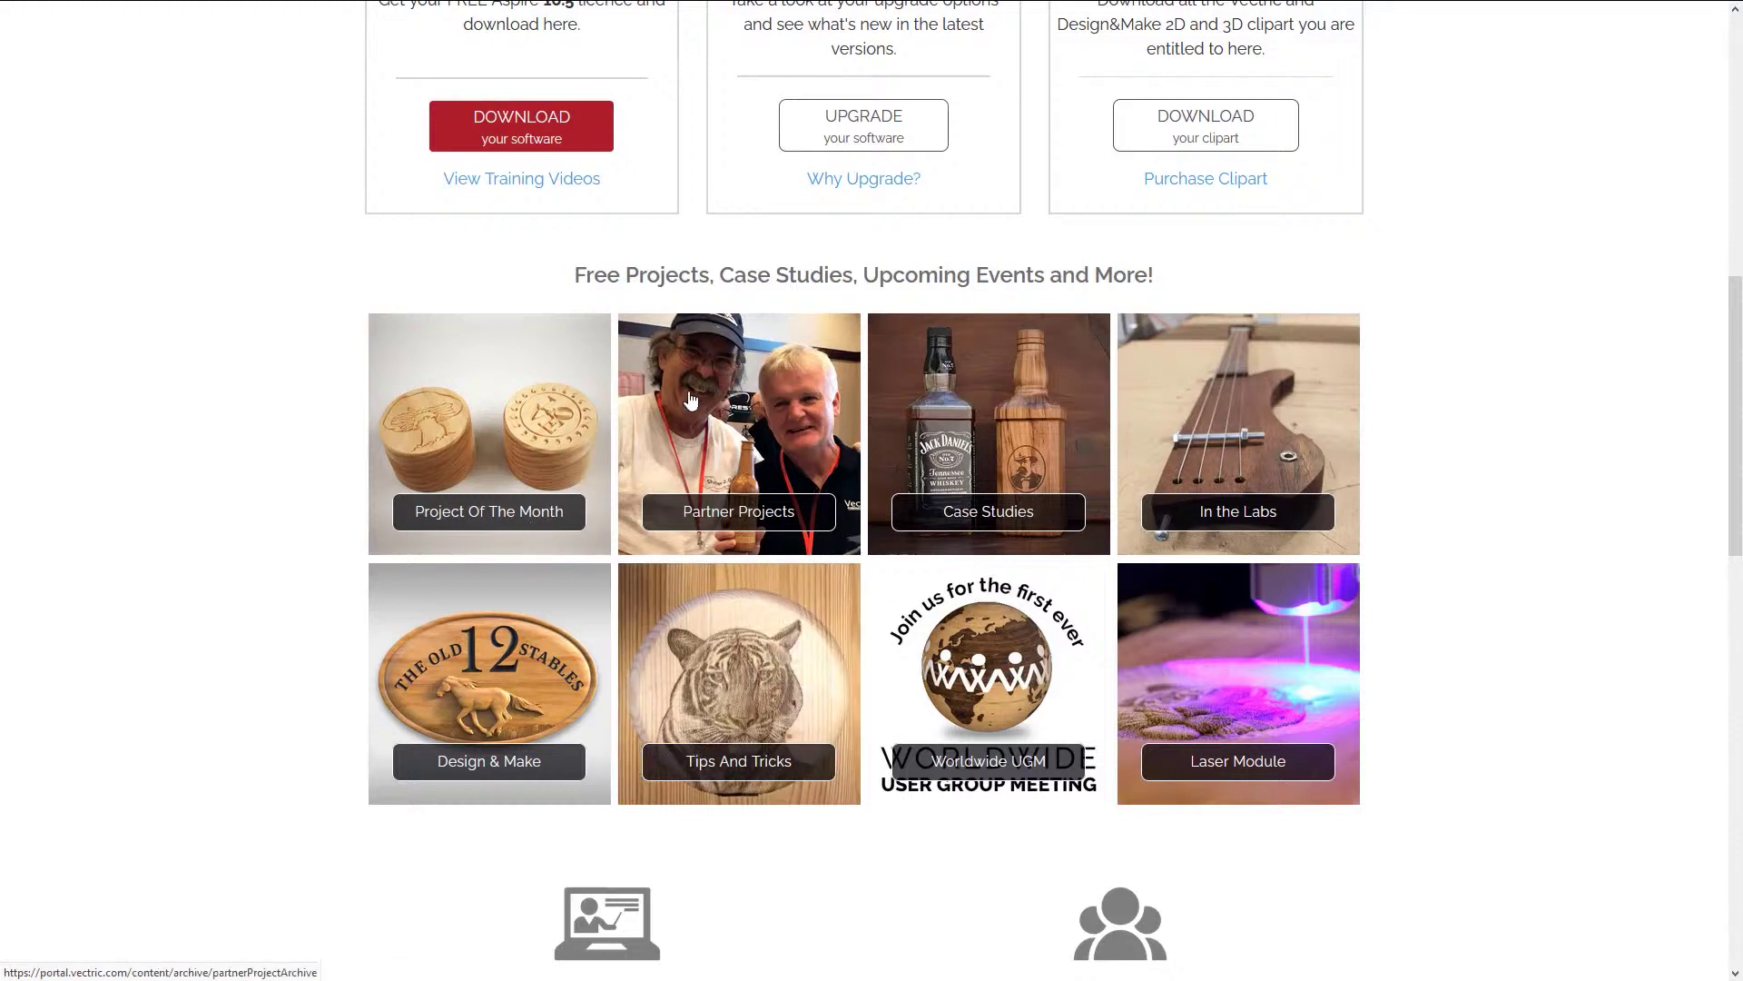
scroll(979, 617, "down", 2)
scroll(985, 614, "down", 6)
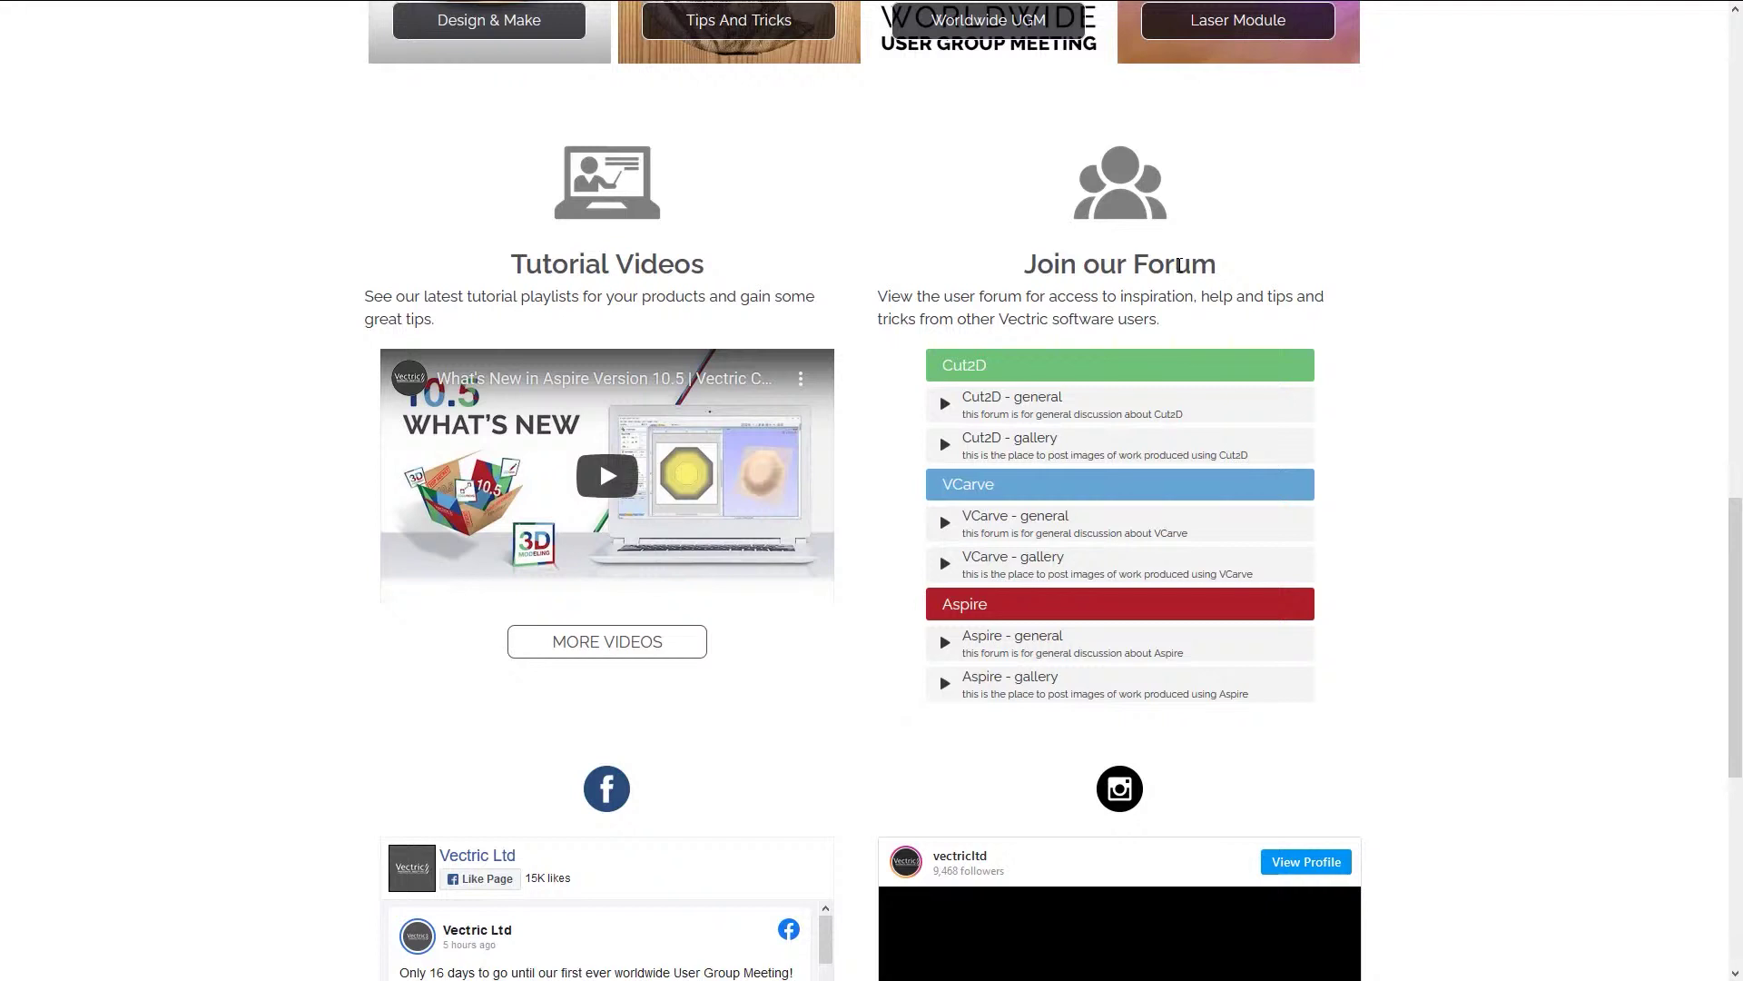
Look over the account page's Facebook and Instagram feeds, then open the Aspire training videos page
scroll(1181, 265, "down", 3)
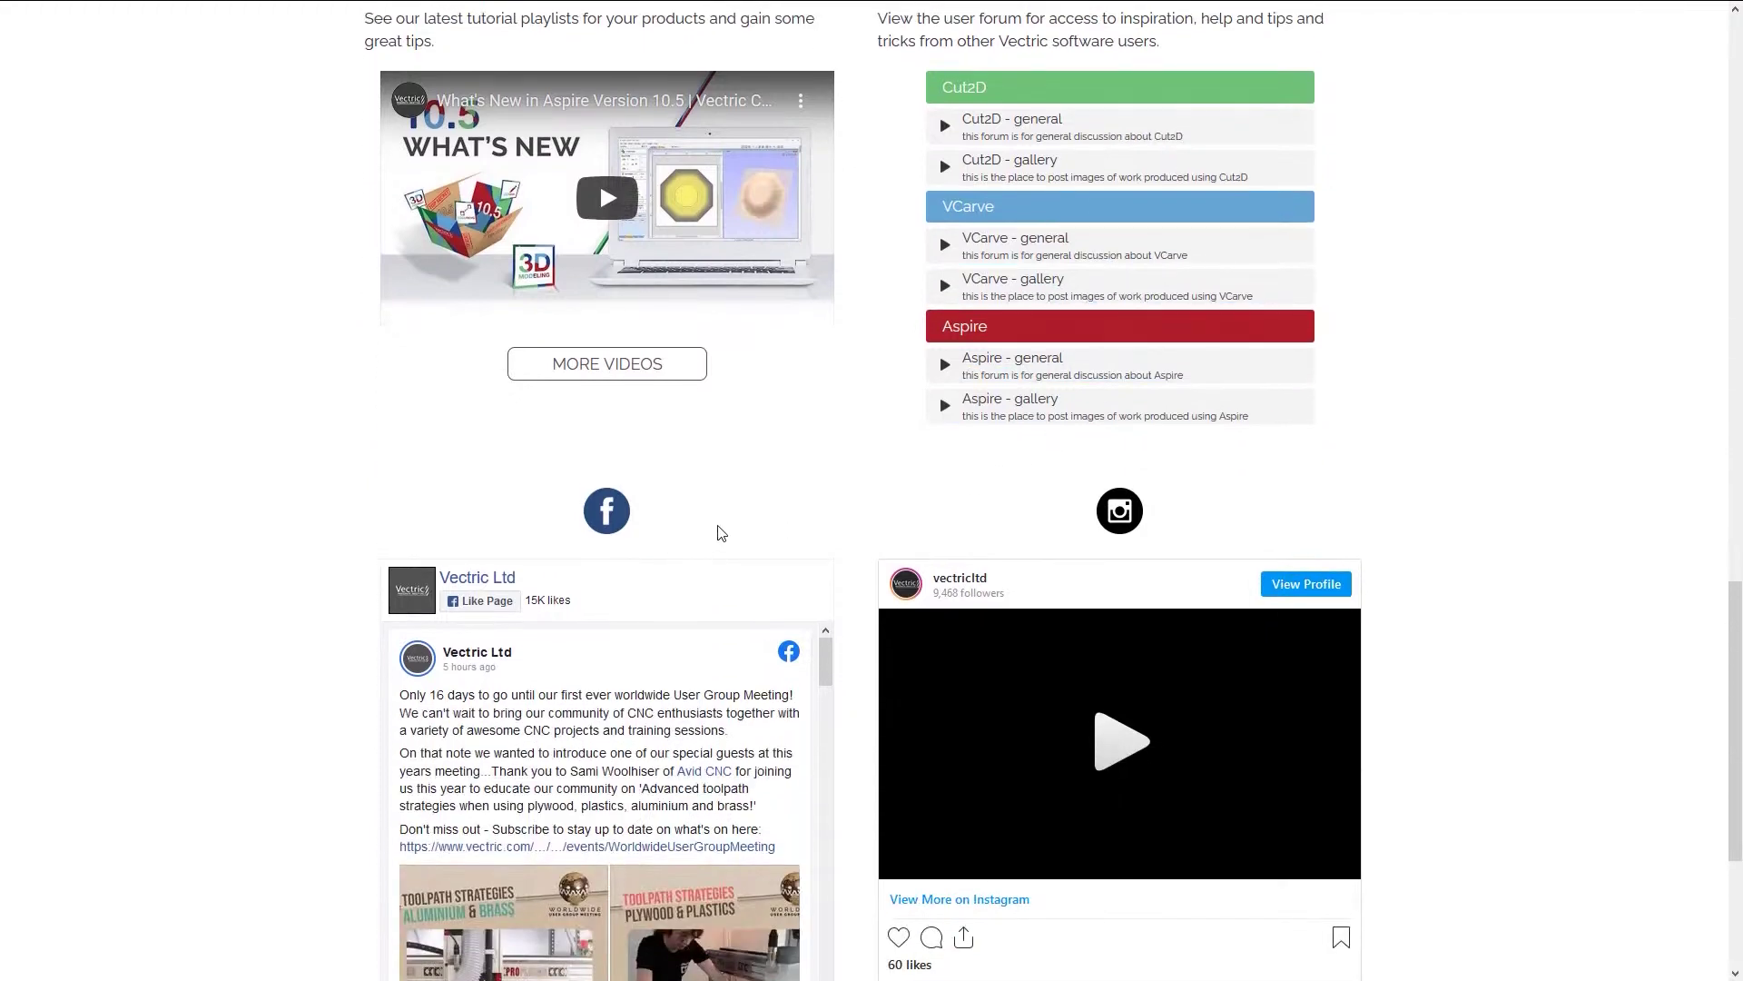
scroll(769, 284, "down", 3)
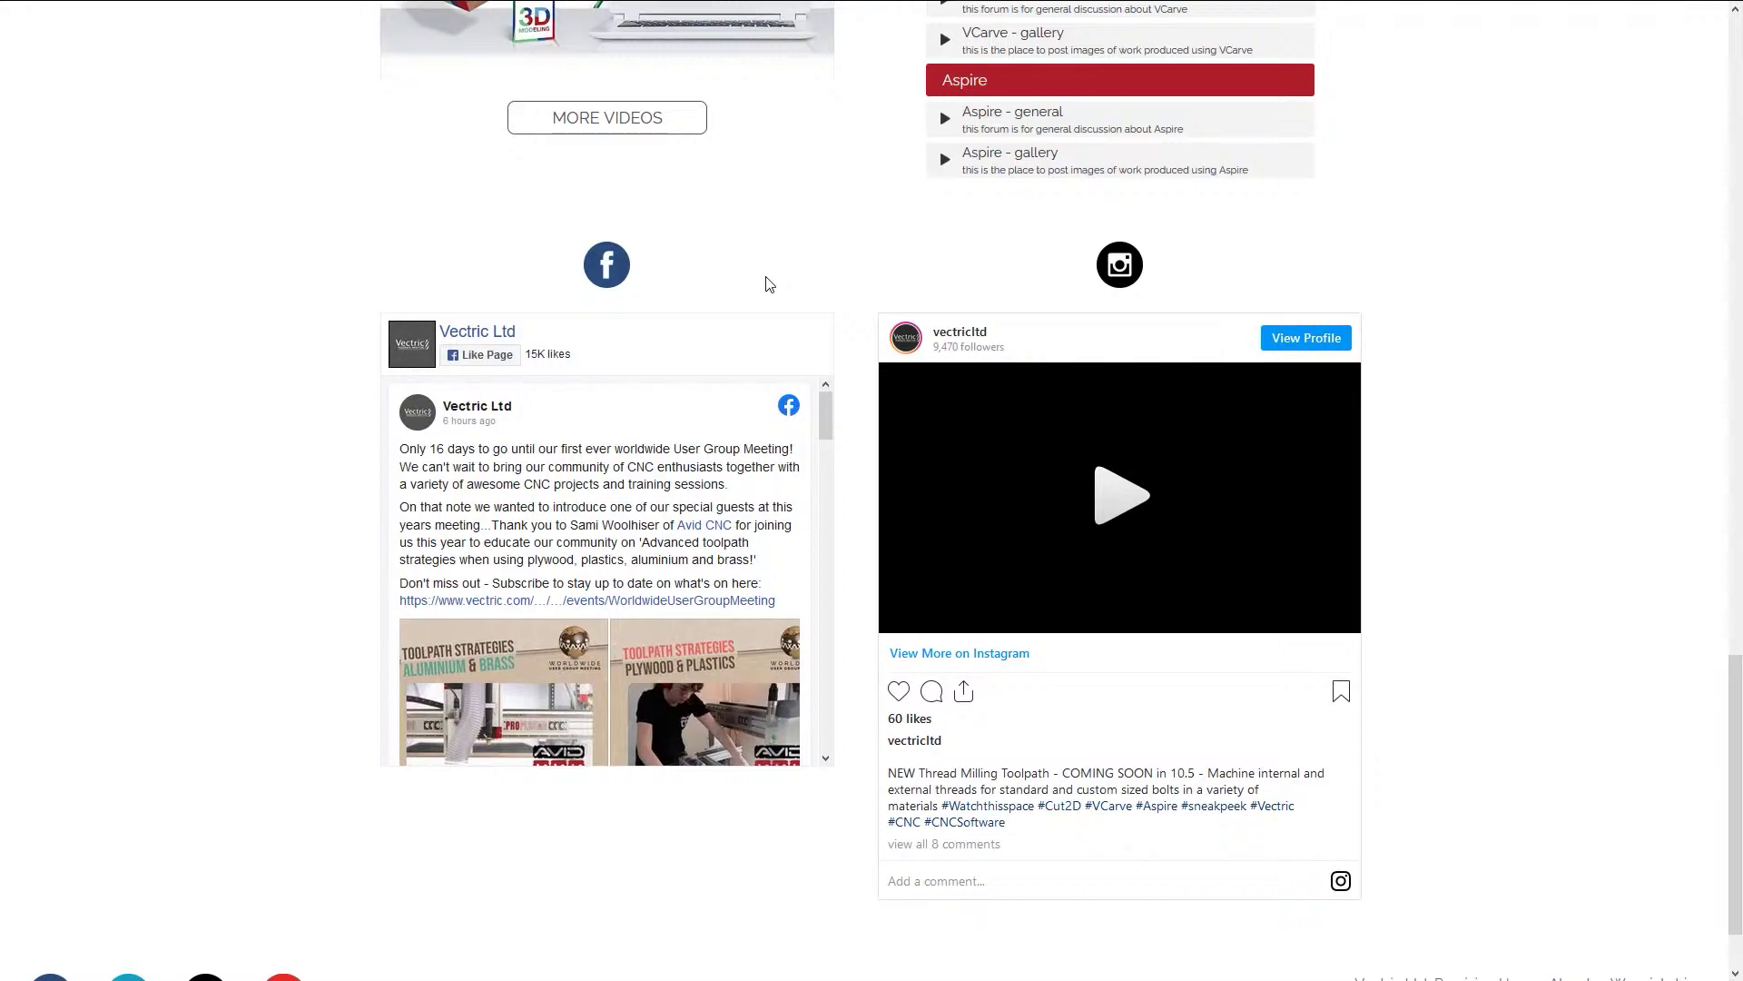
scroll(763, 282, "up", 15)
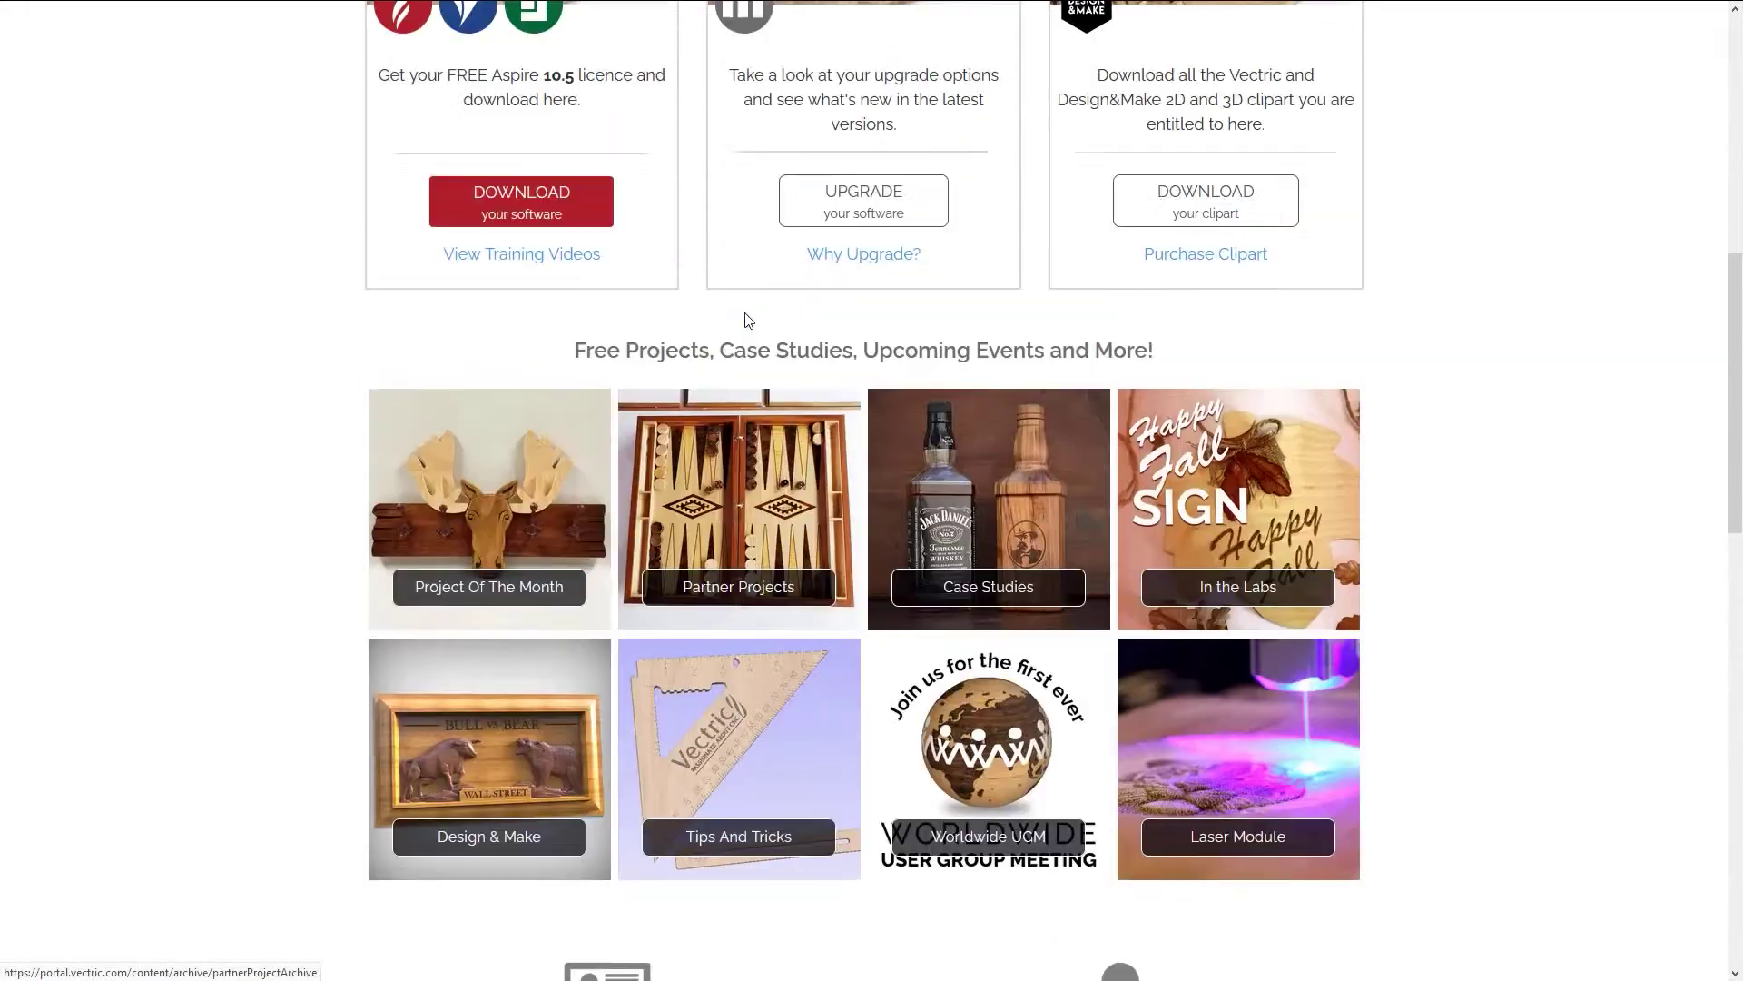
scroll(740, 327, "up", 5)
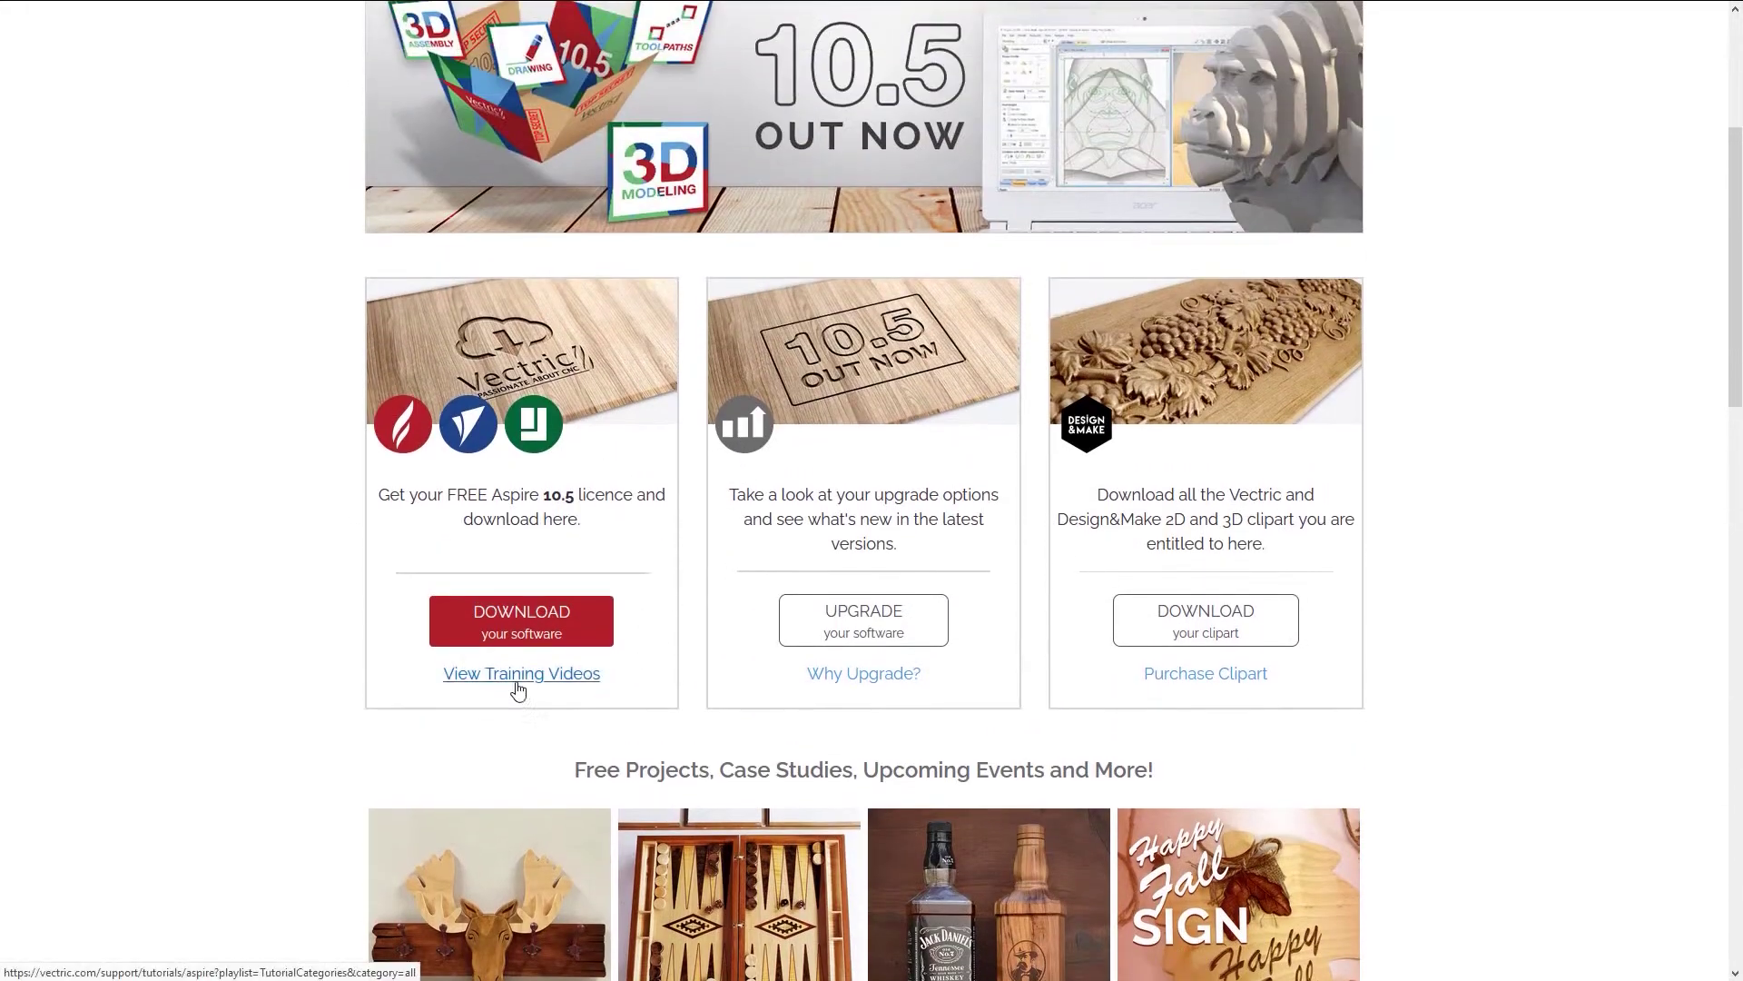
left_click(517, 674)
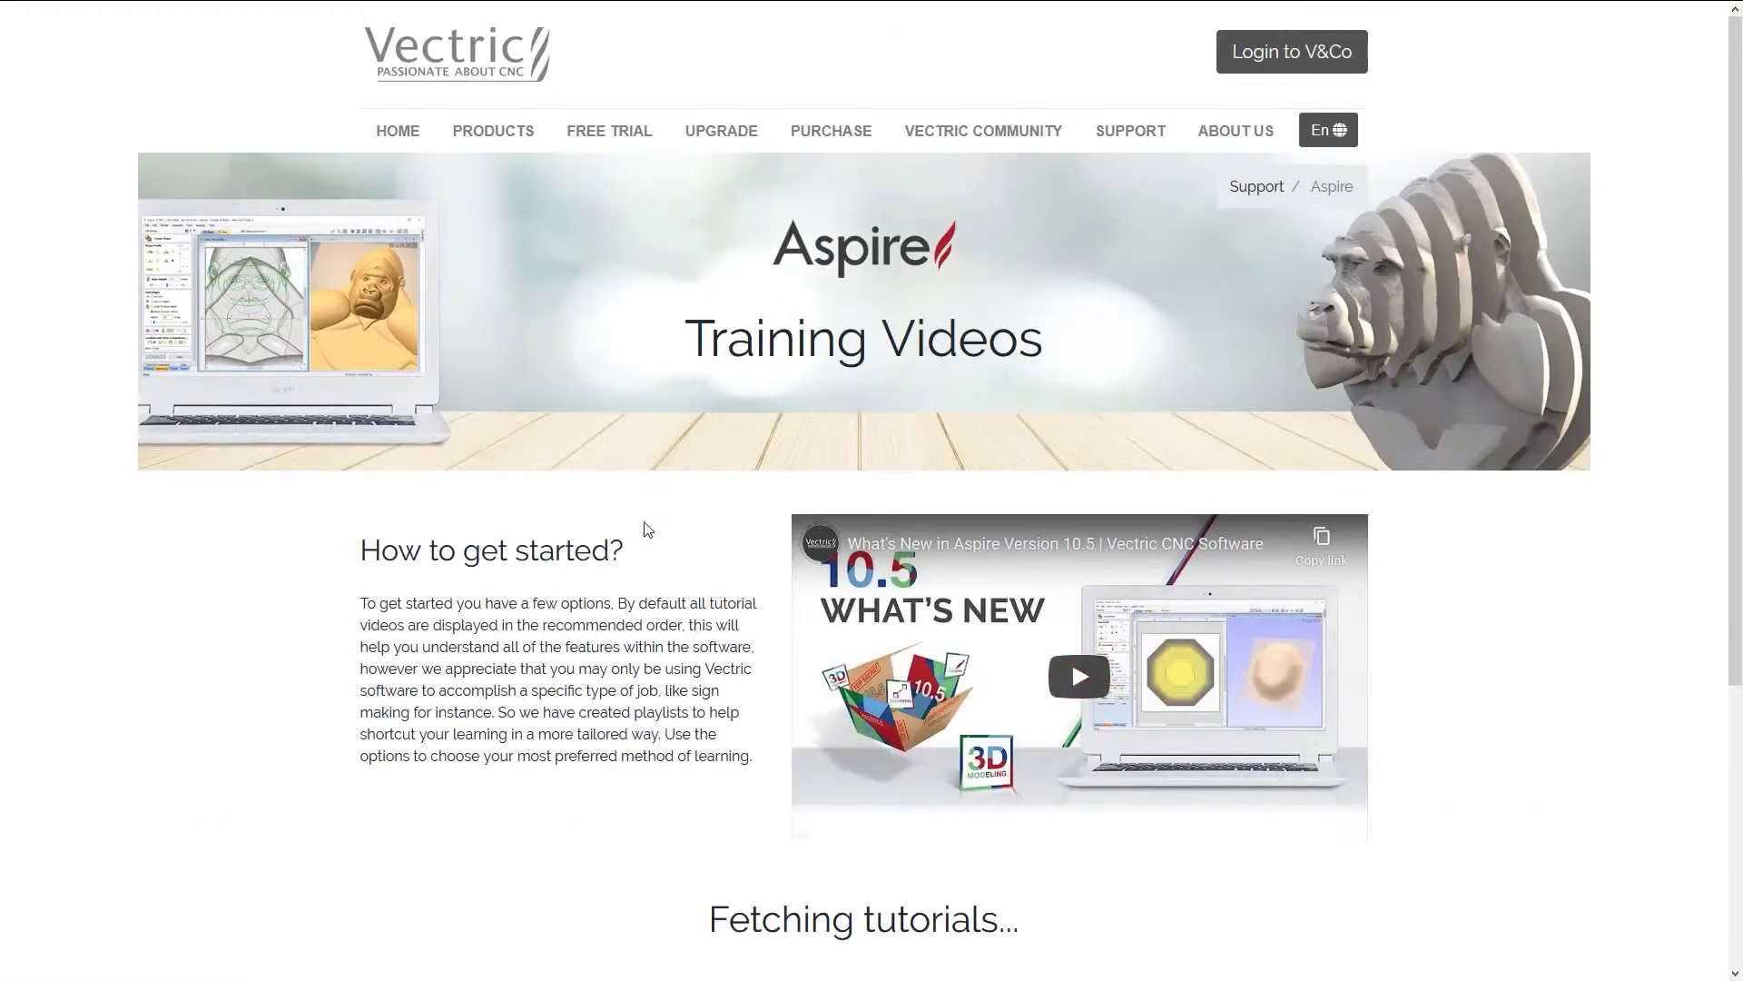
Show the Texture Panels tutorials under Tailored Learning and view the "Vector Textures - Vector Drawing" tutorial details
scroll(649, 545, "down", 5)
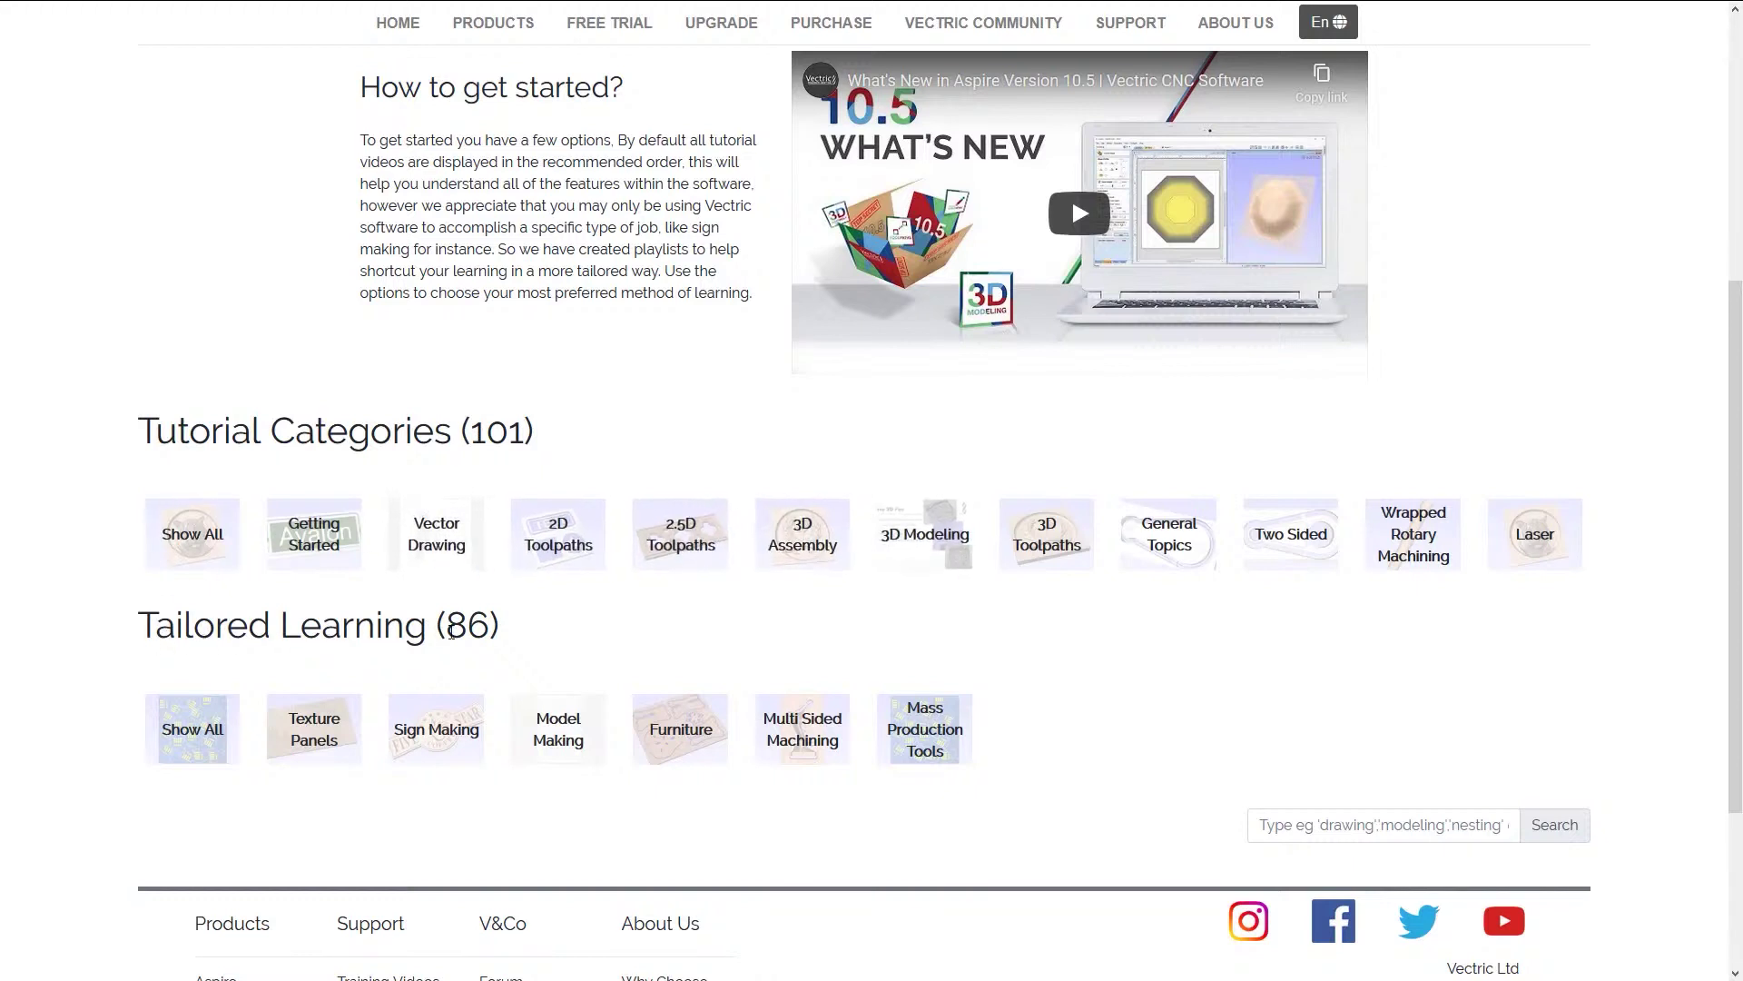
left_click(323, 743)
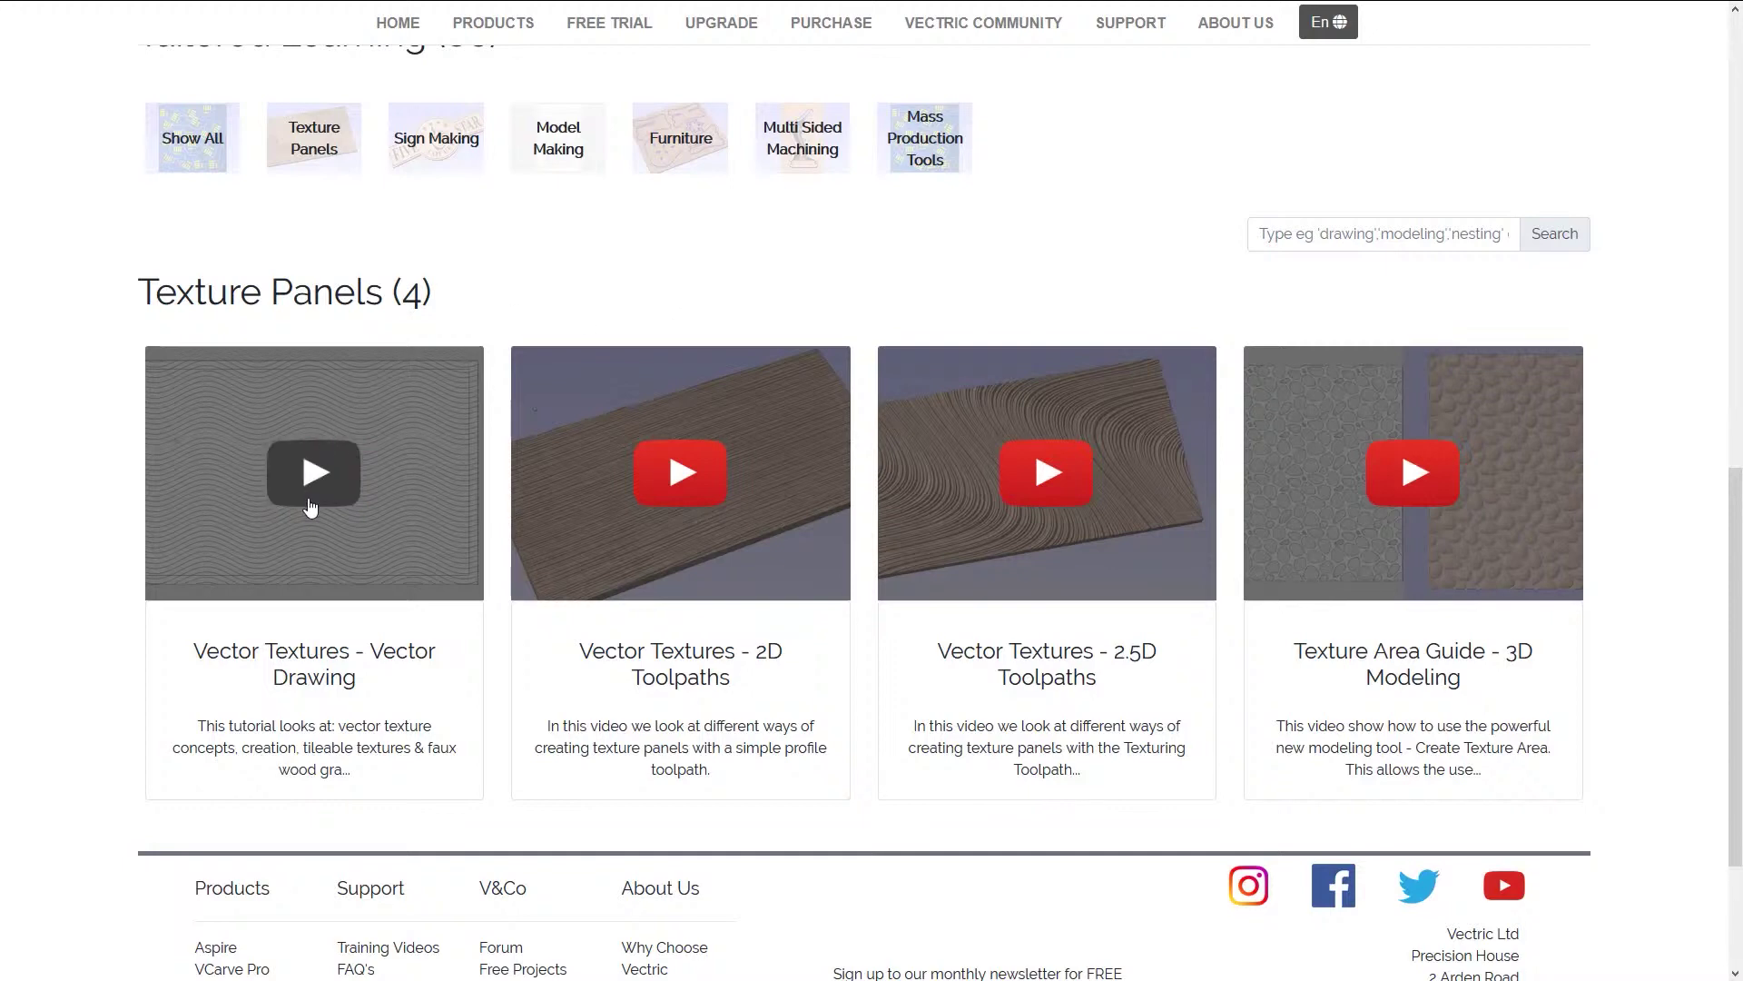
left_click(310, 504)
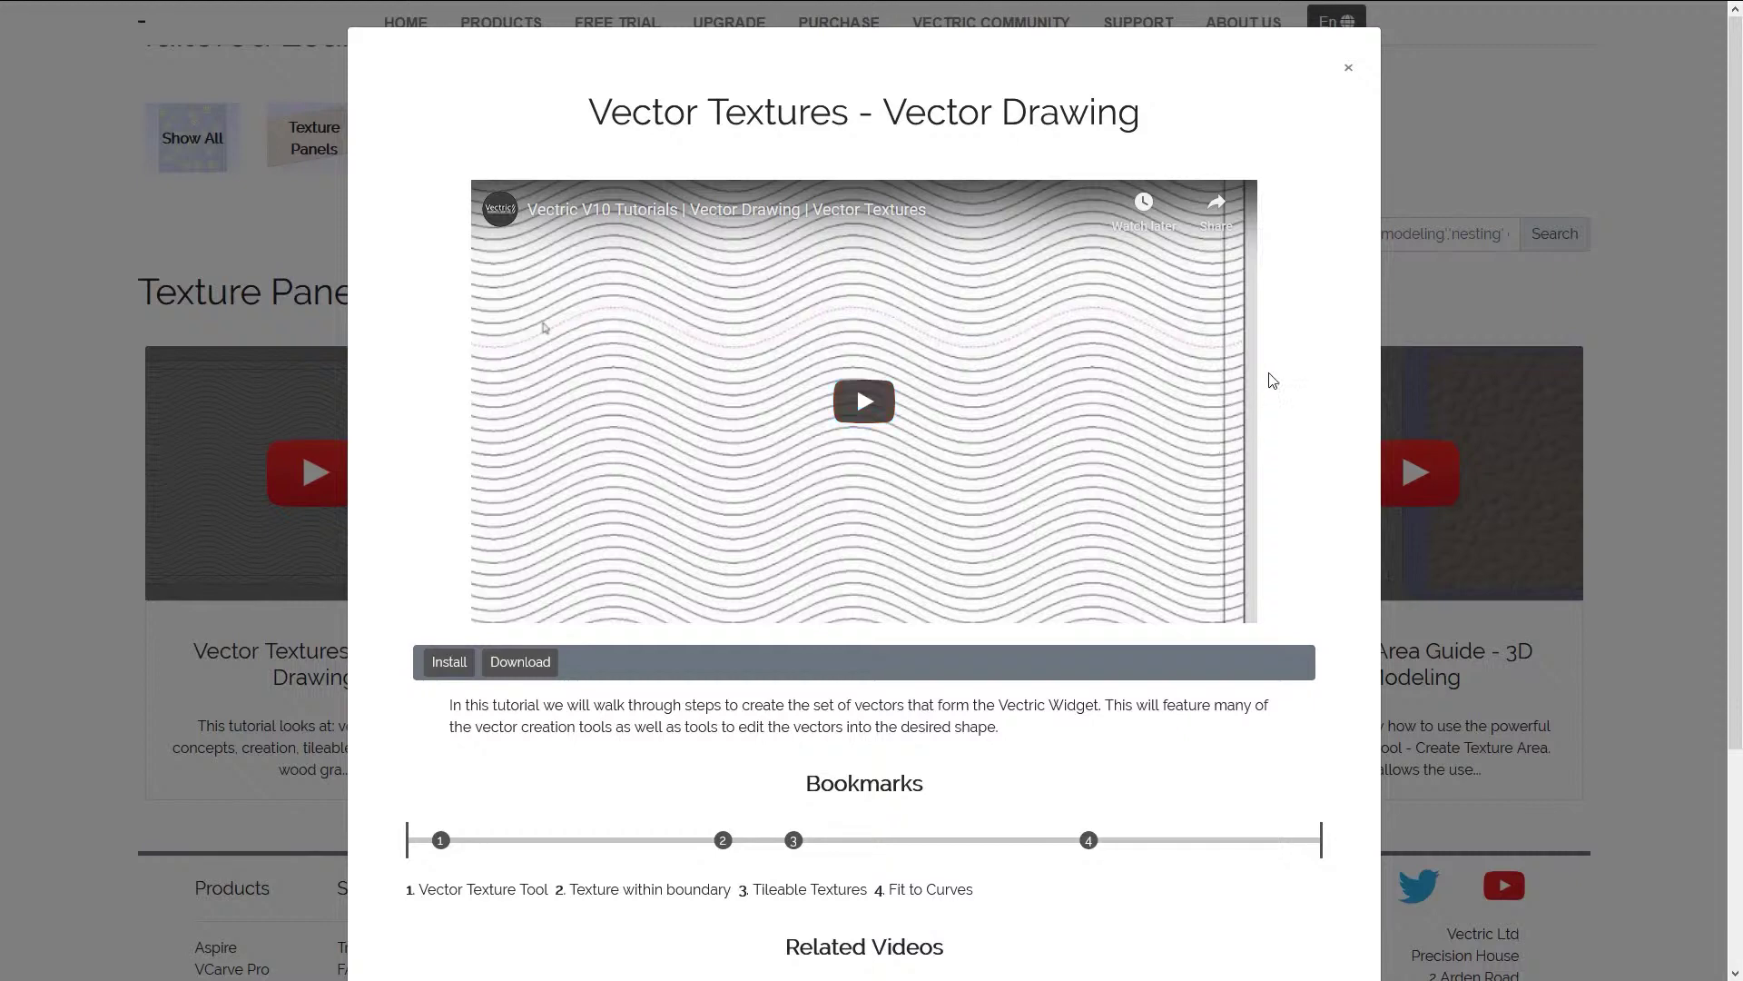
left_click(1340, 58)
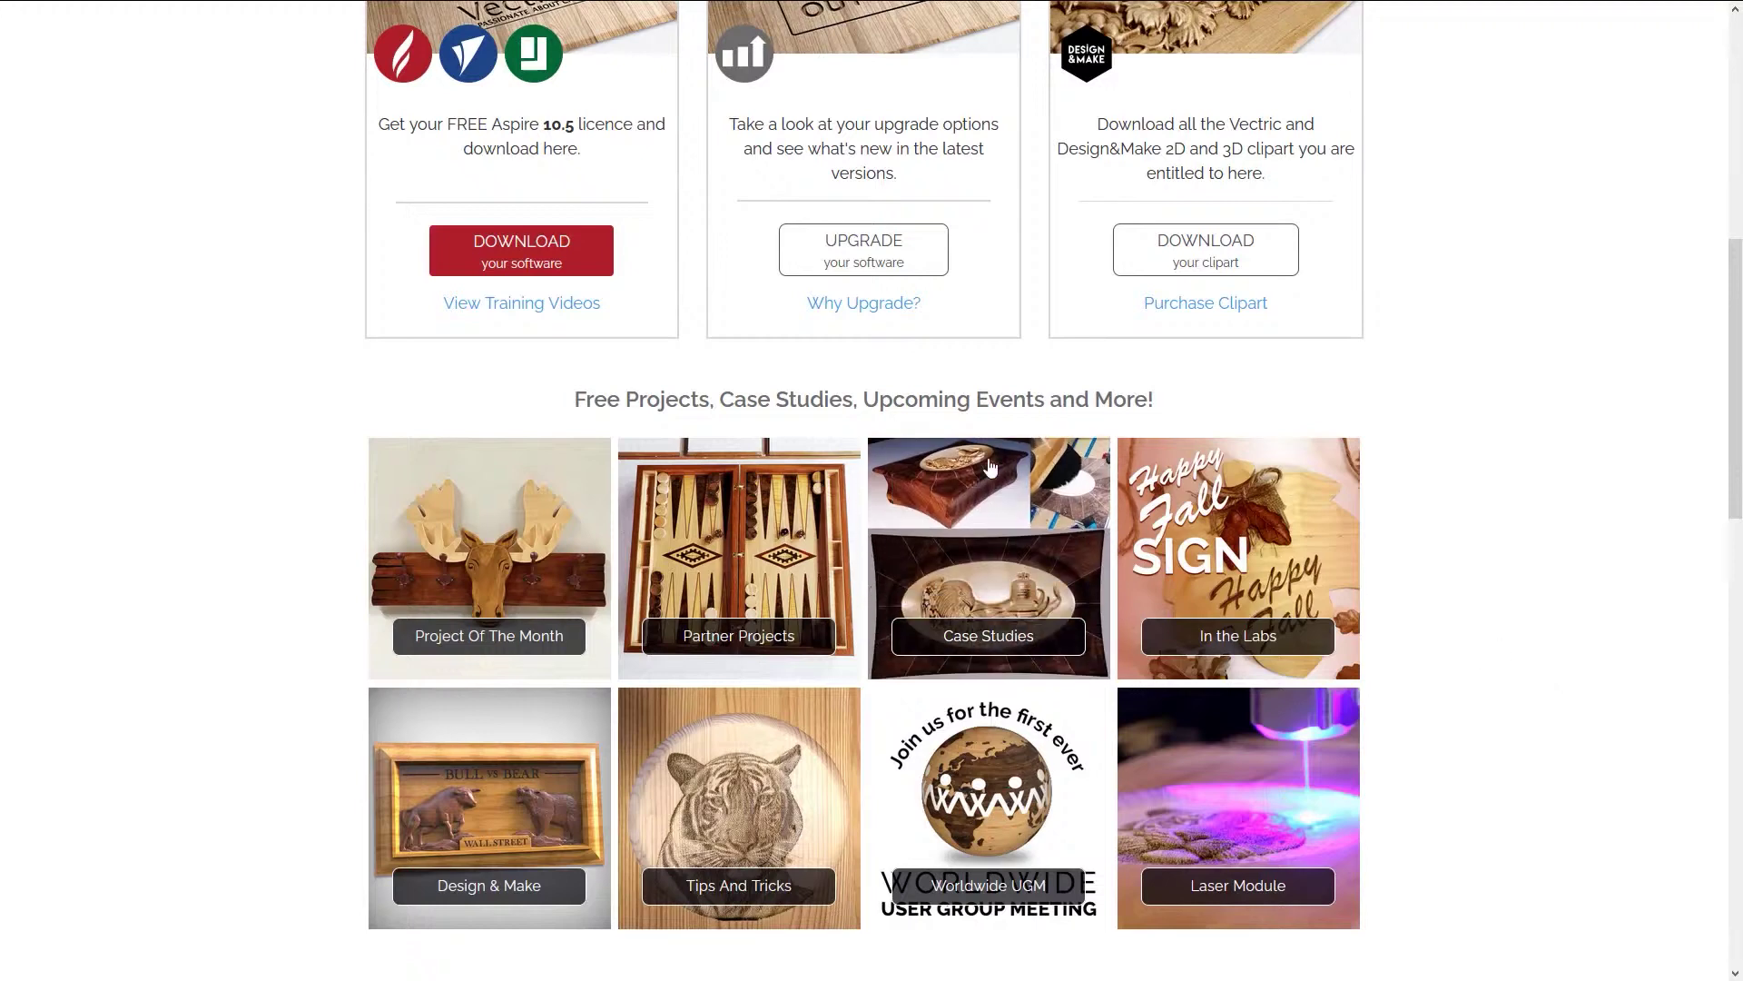
Look through the Partner Project Archive from the account page and open the backgammon board project
left_click(746, 567)
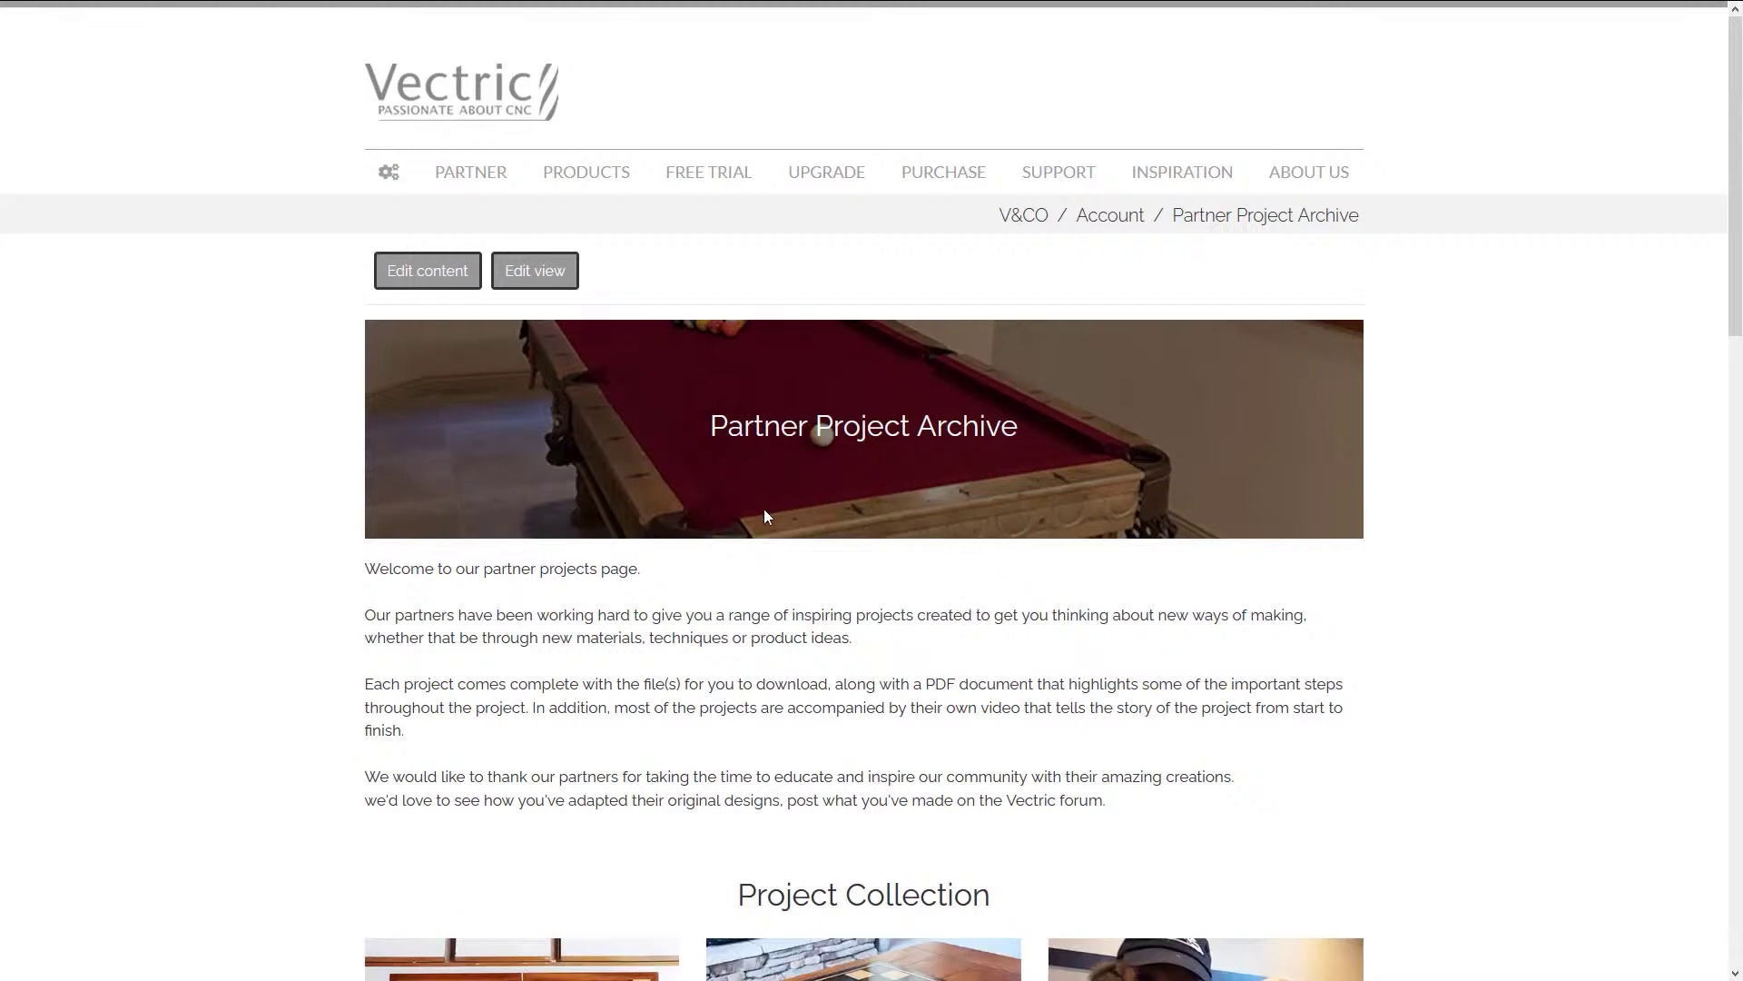
scroll(765, 509, "down", 4)
scroll(1013, 536, "down", 1)
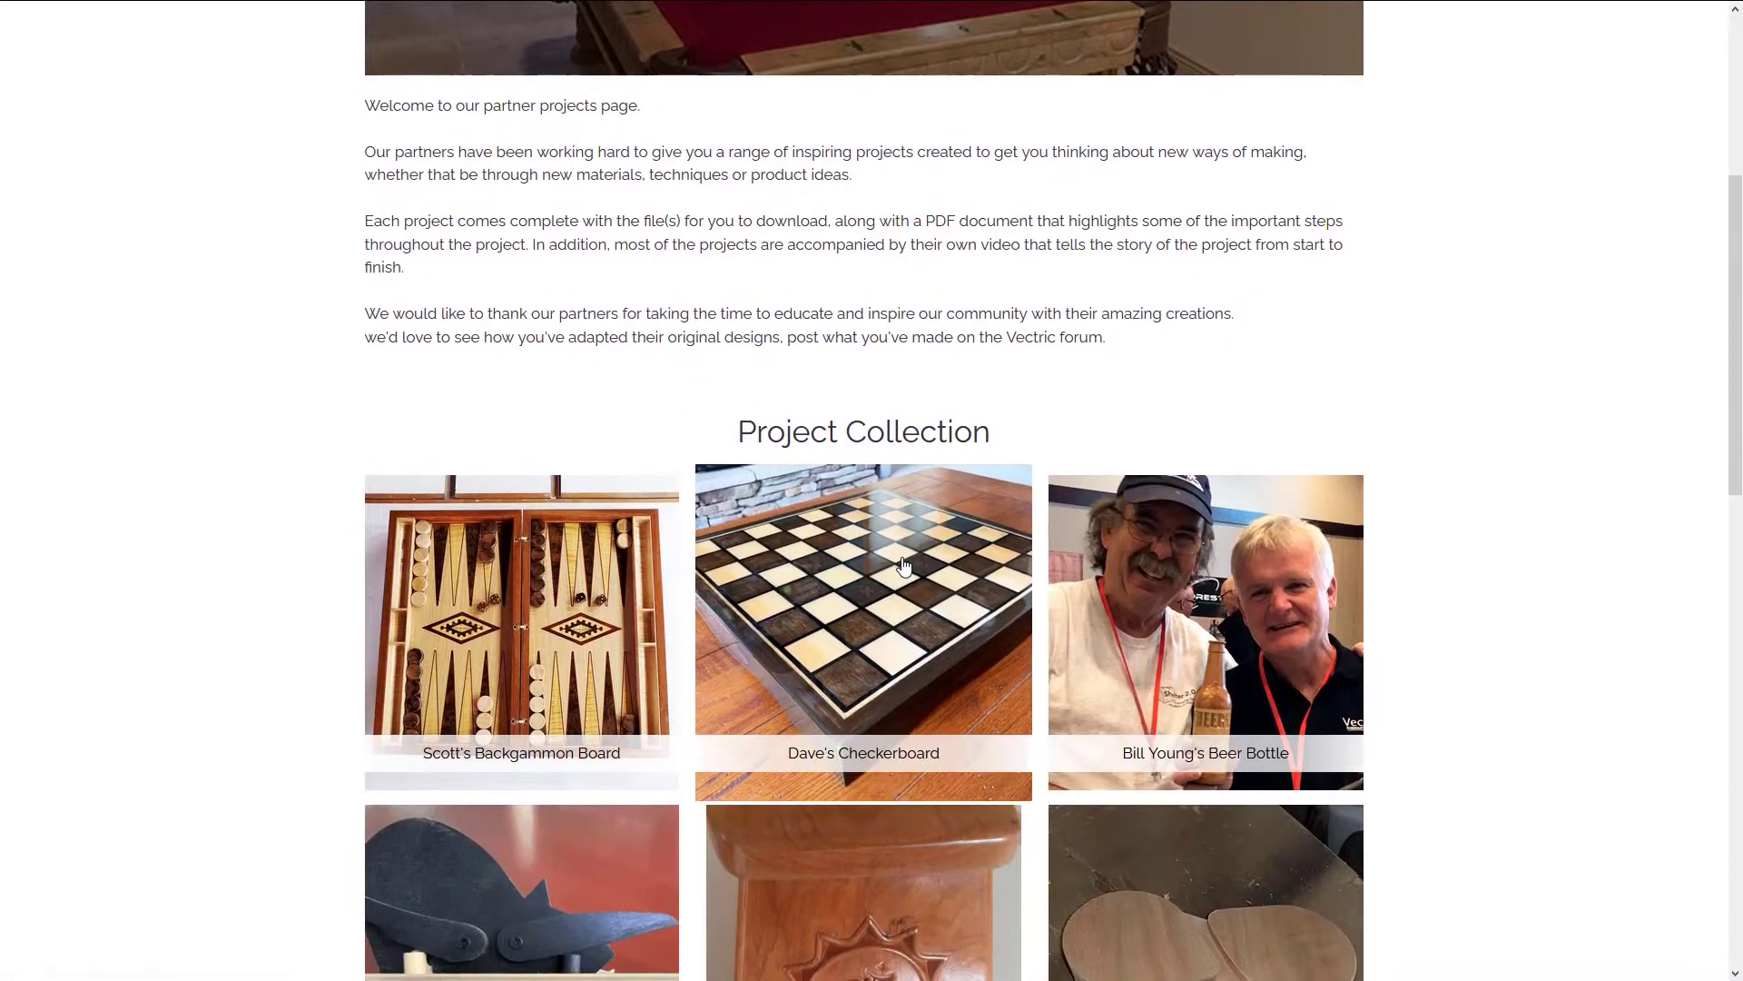
scroll(905, 567, "down", 3)
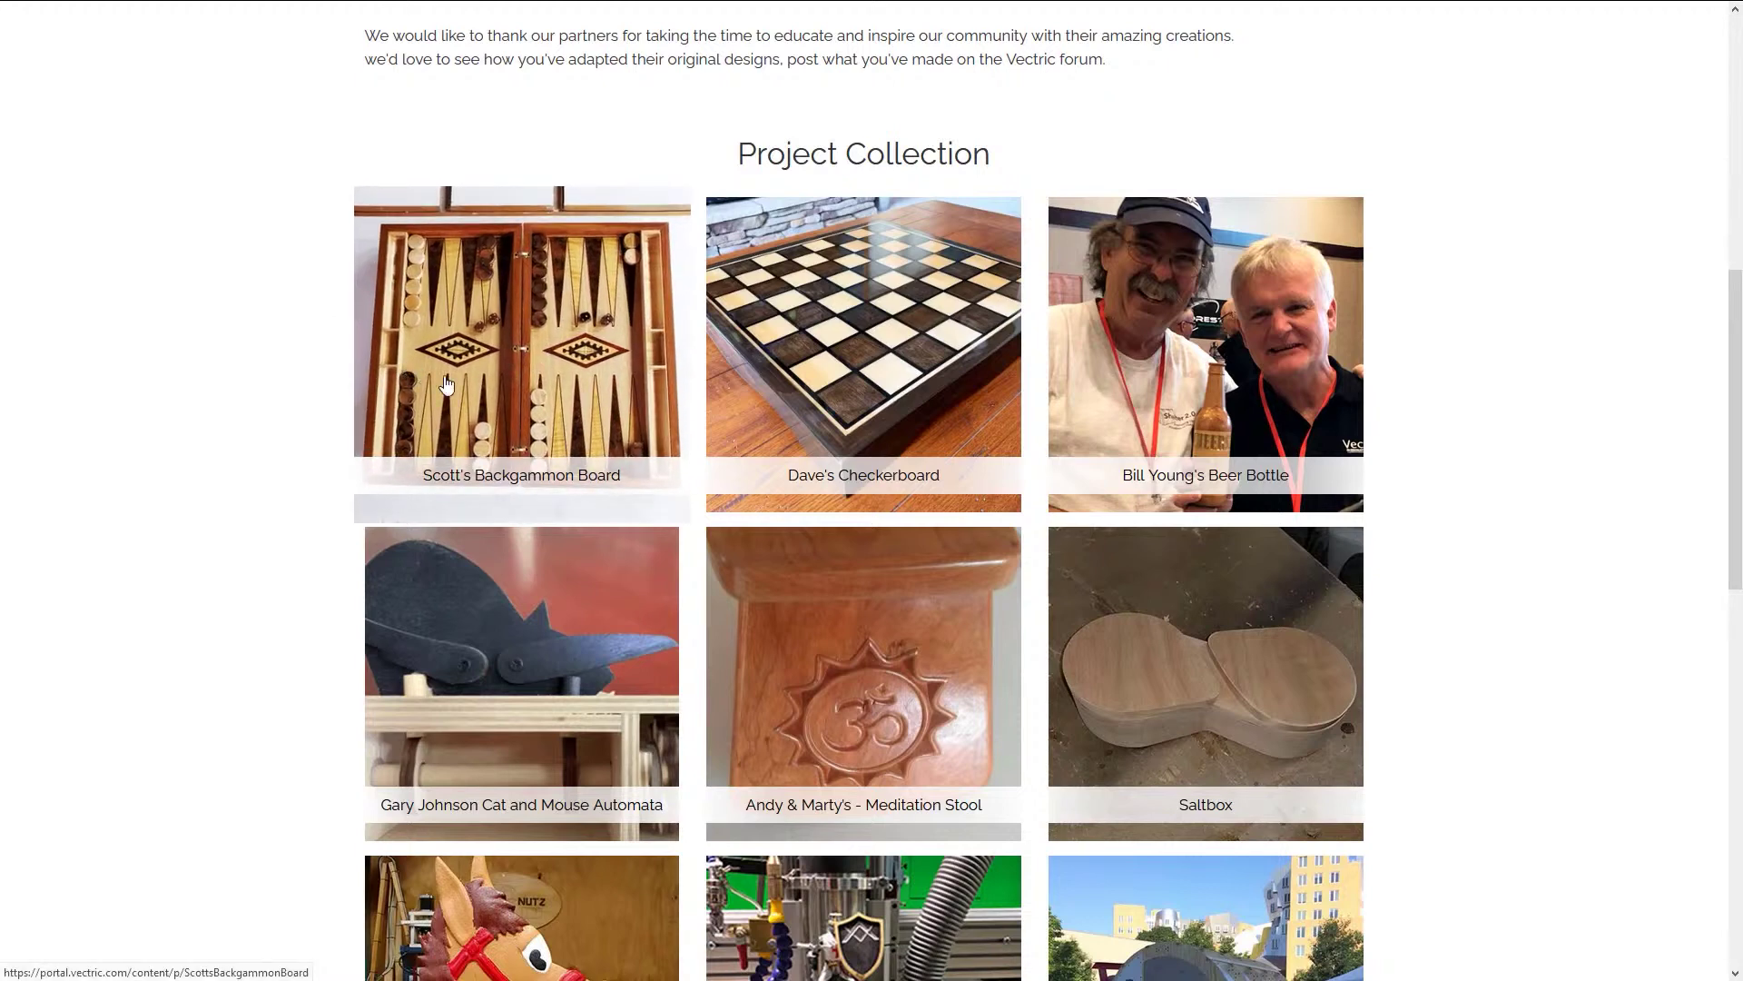
left_click(404, 371)
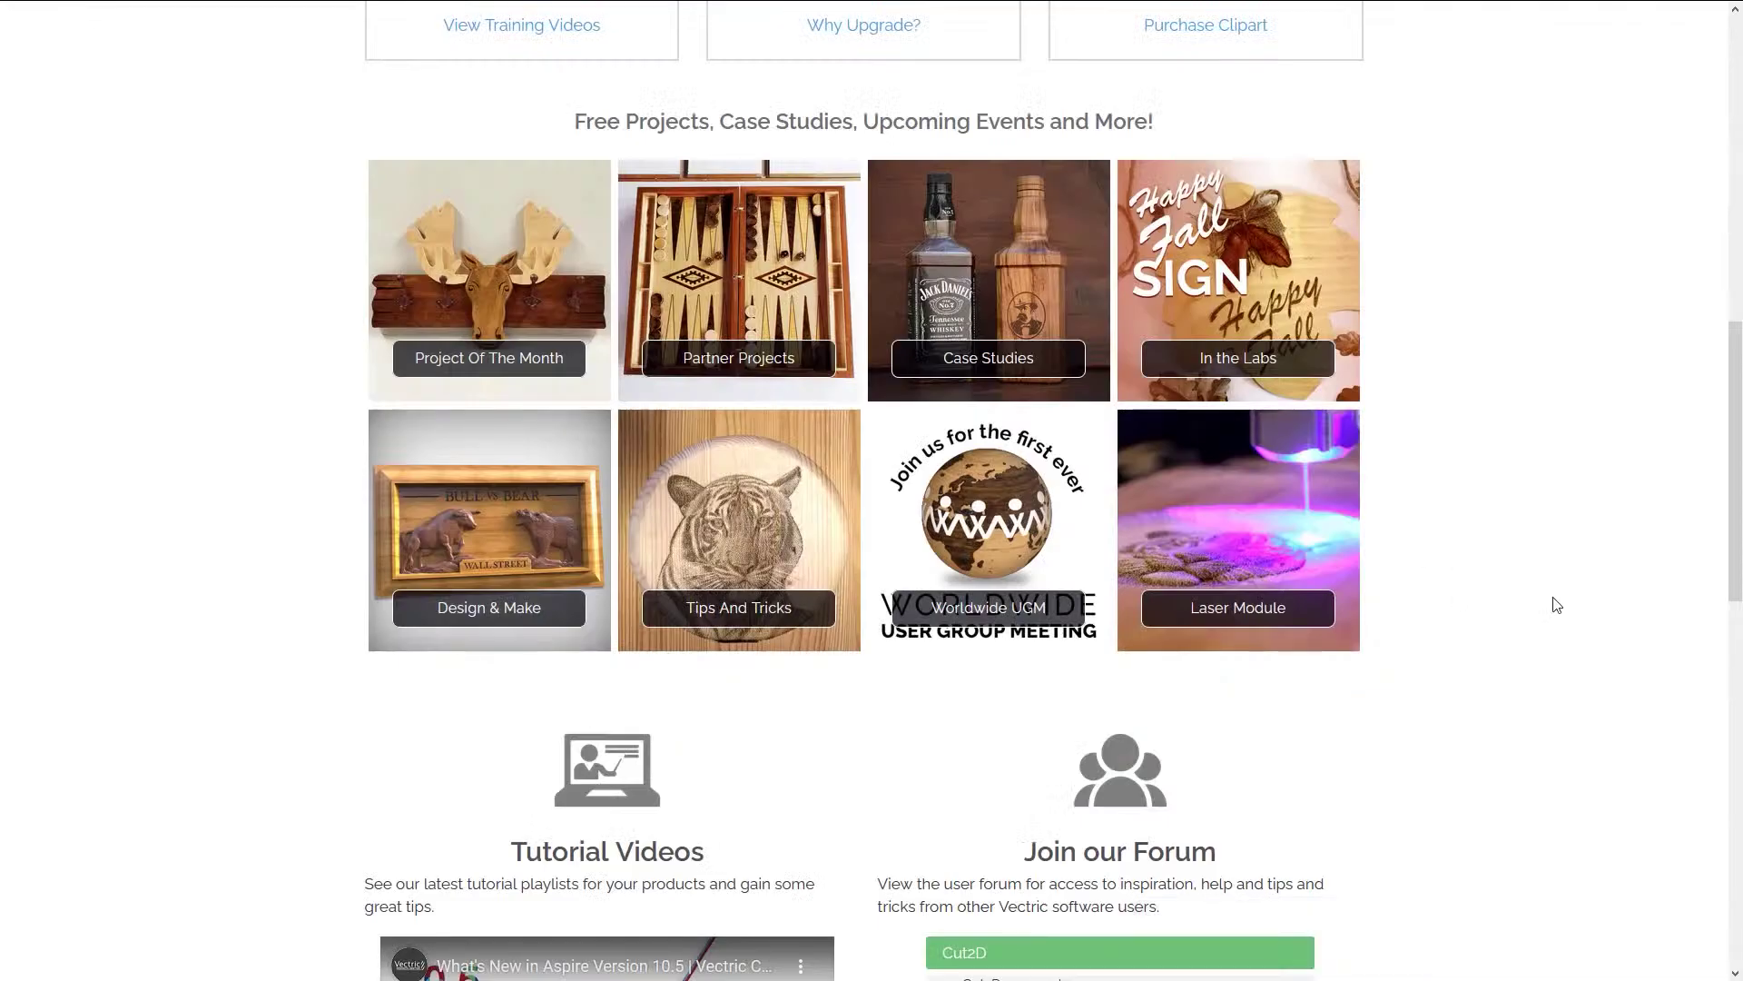
Open the Project Of the Month Archive and examine the "Rack, Rack MOOSE" project's description, download option and vlog
left_click(561, 302)
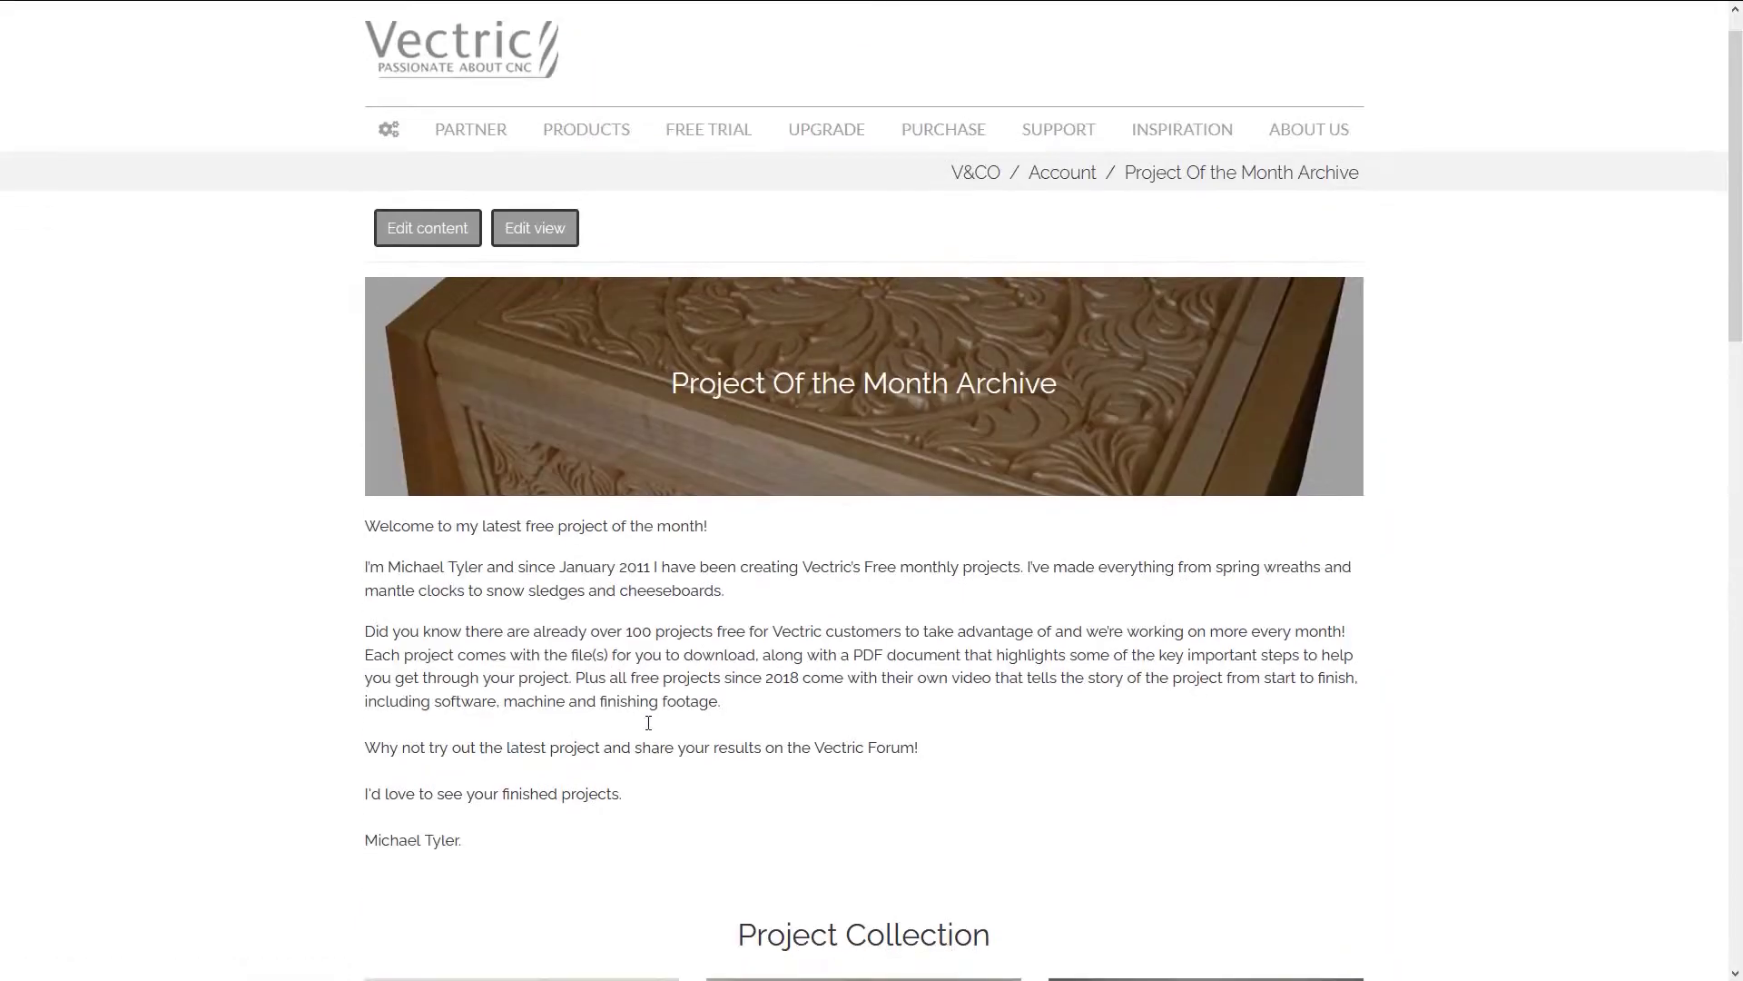
scroll(649, 722, "down", 9)
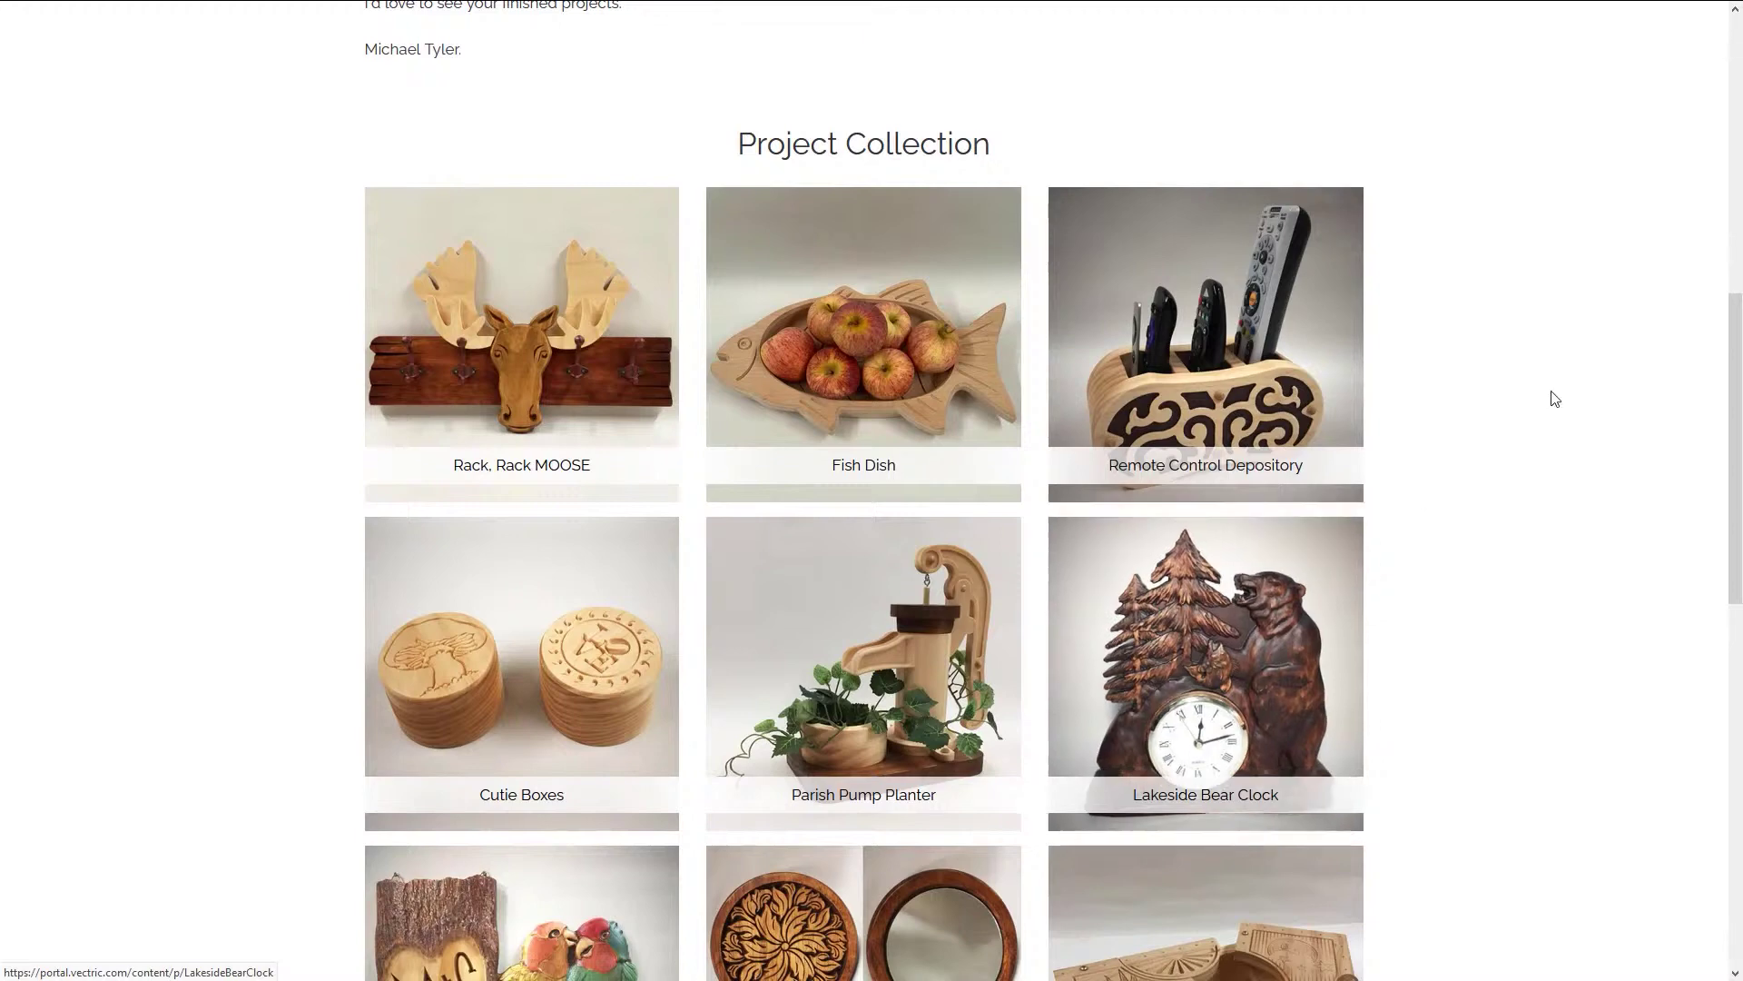
left_click(590, 401)
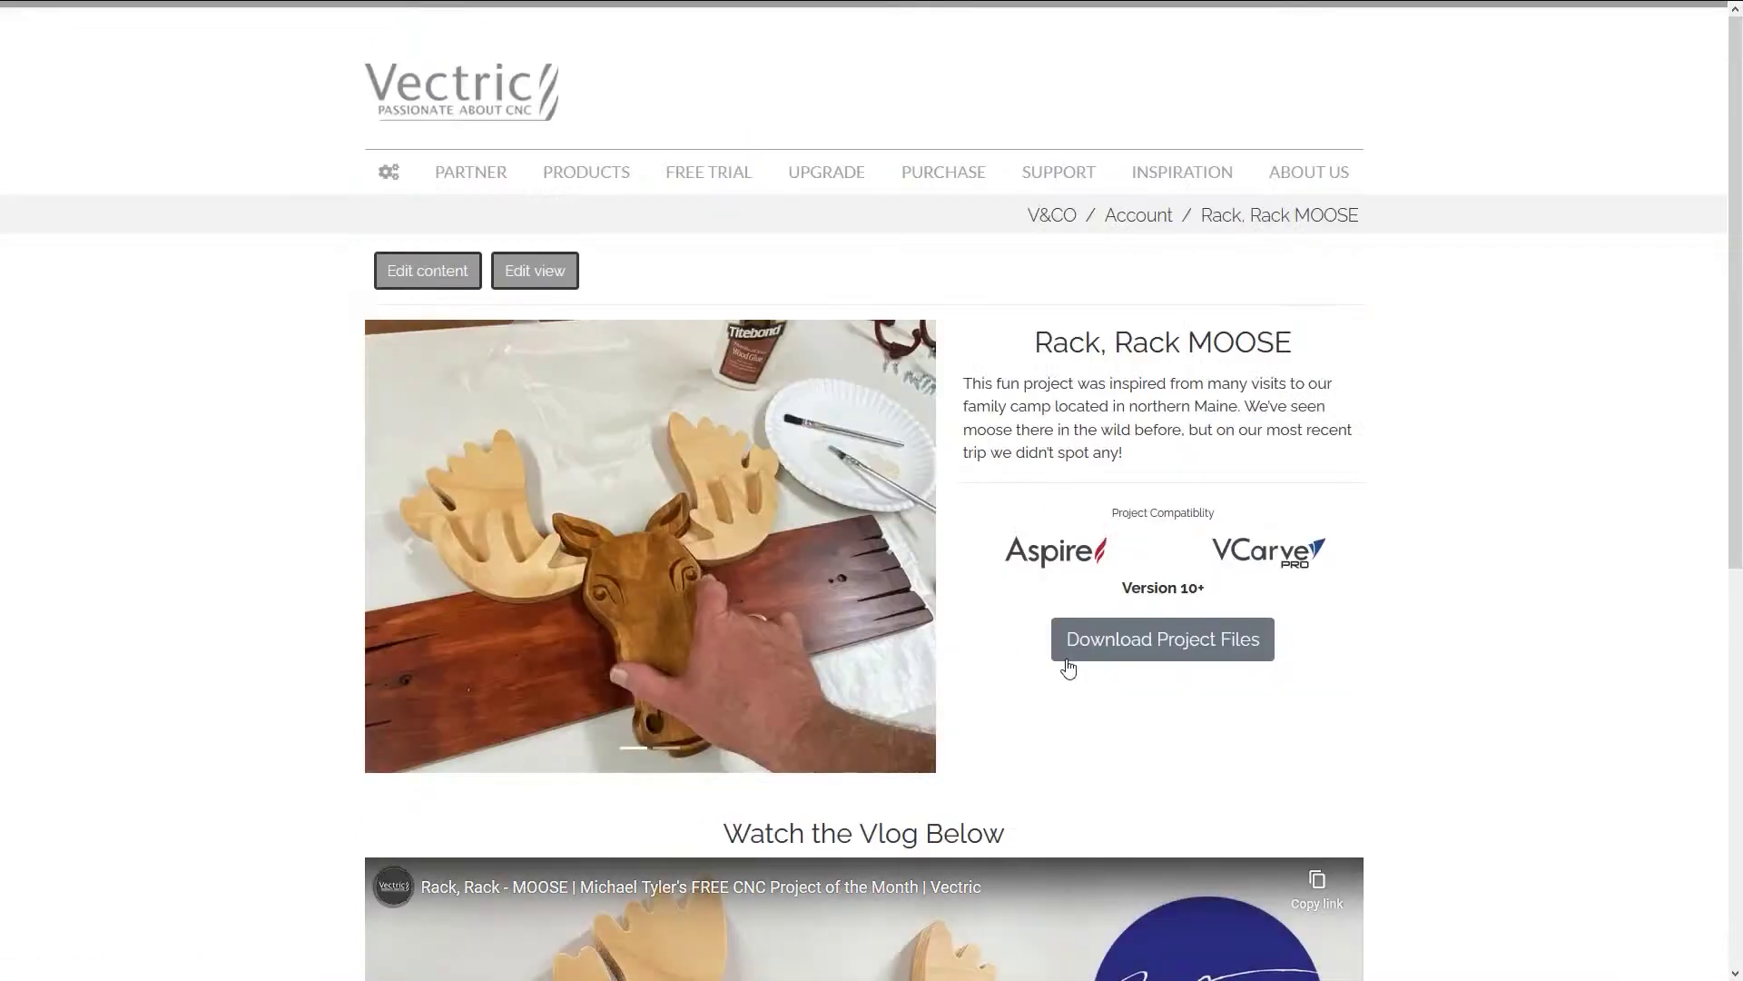
scroll(1269, 672, "down", 4)
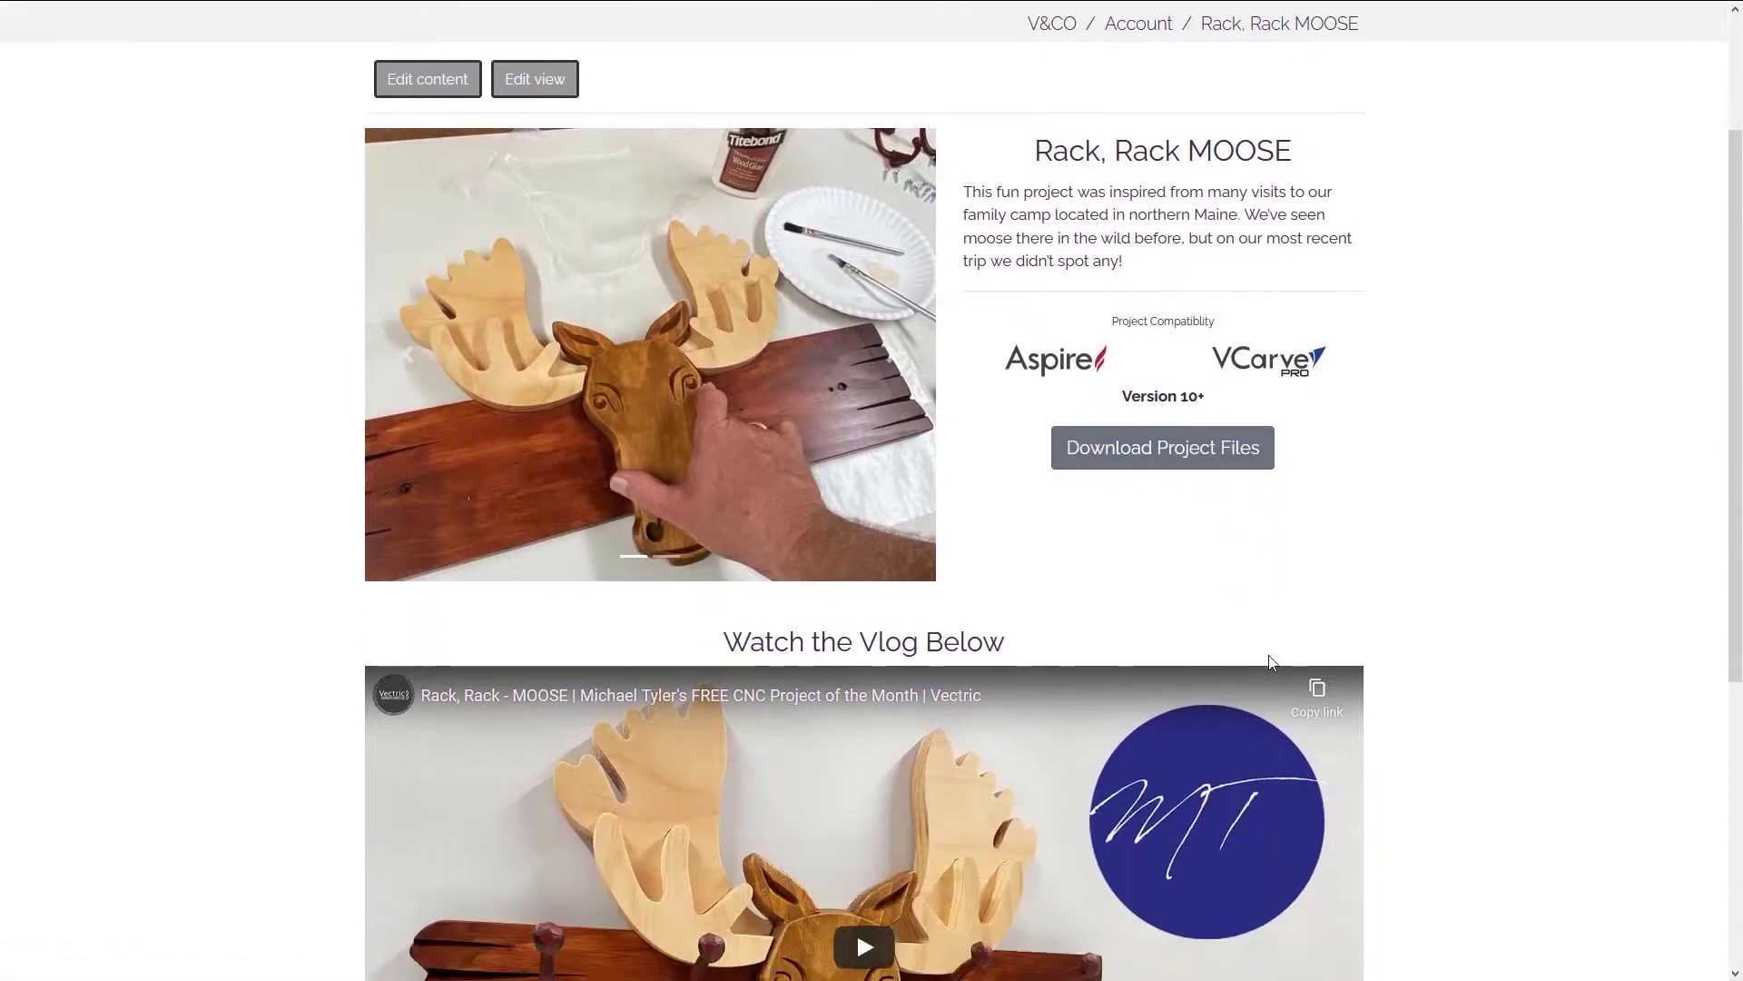
scroll(1269, 720, "down", 2)
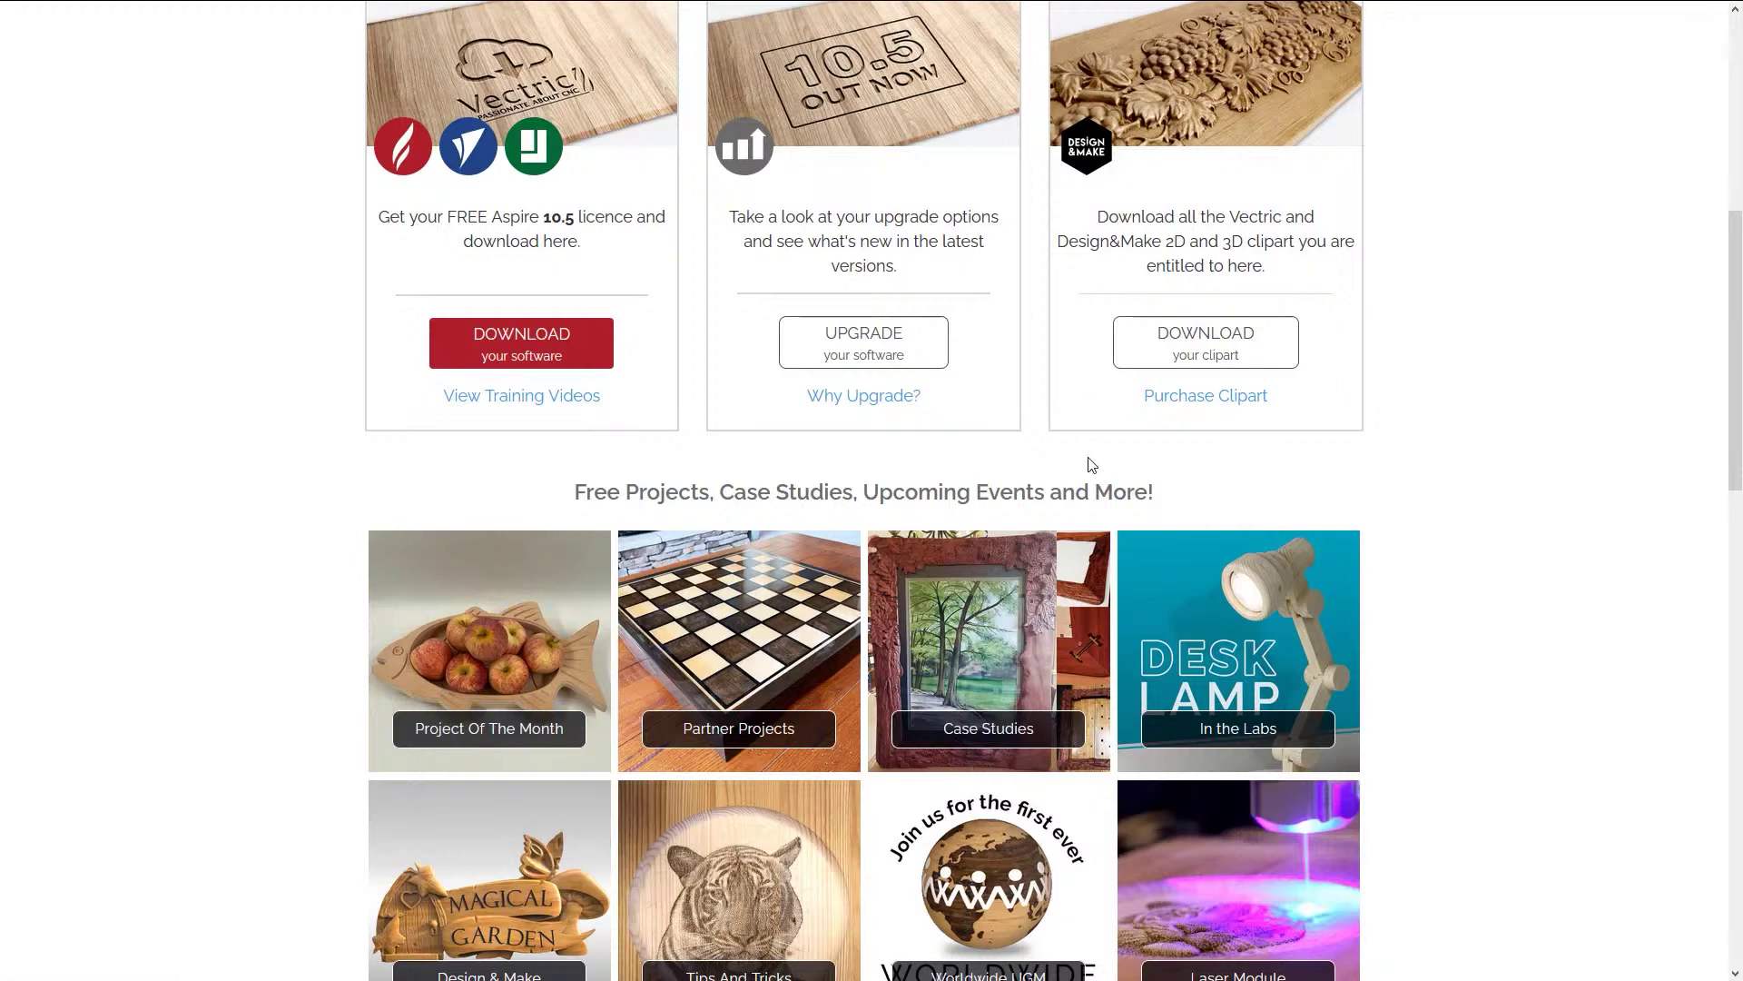
Visit the Design & Make clipart store from the account page and look through all models and their refinement categories
scroll(1169, 548, "up", 3)
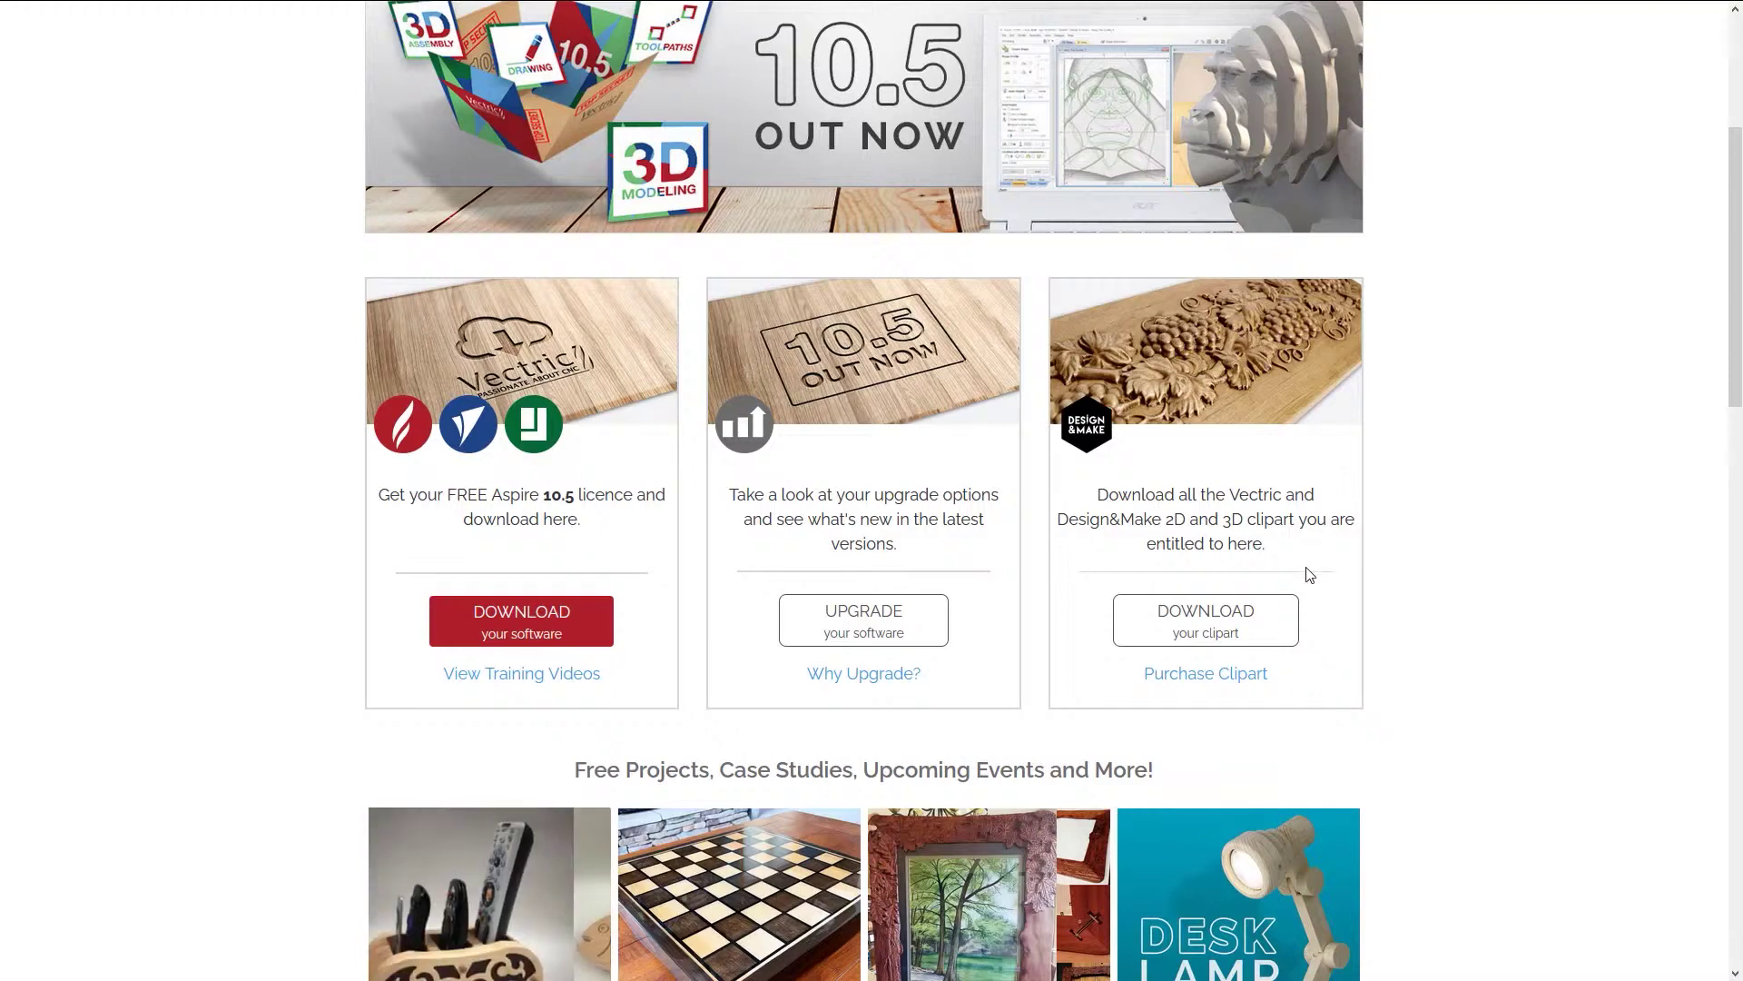
left_click(1235, 686)
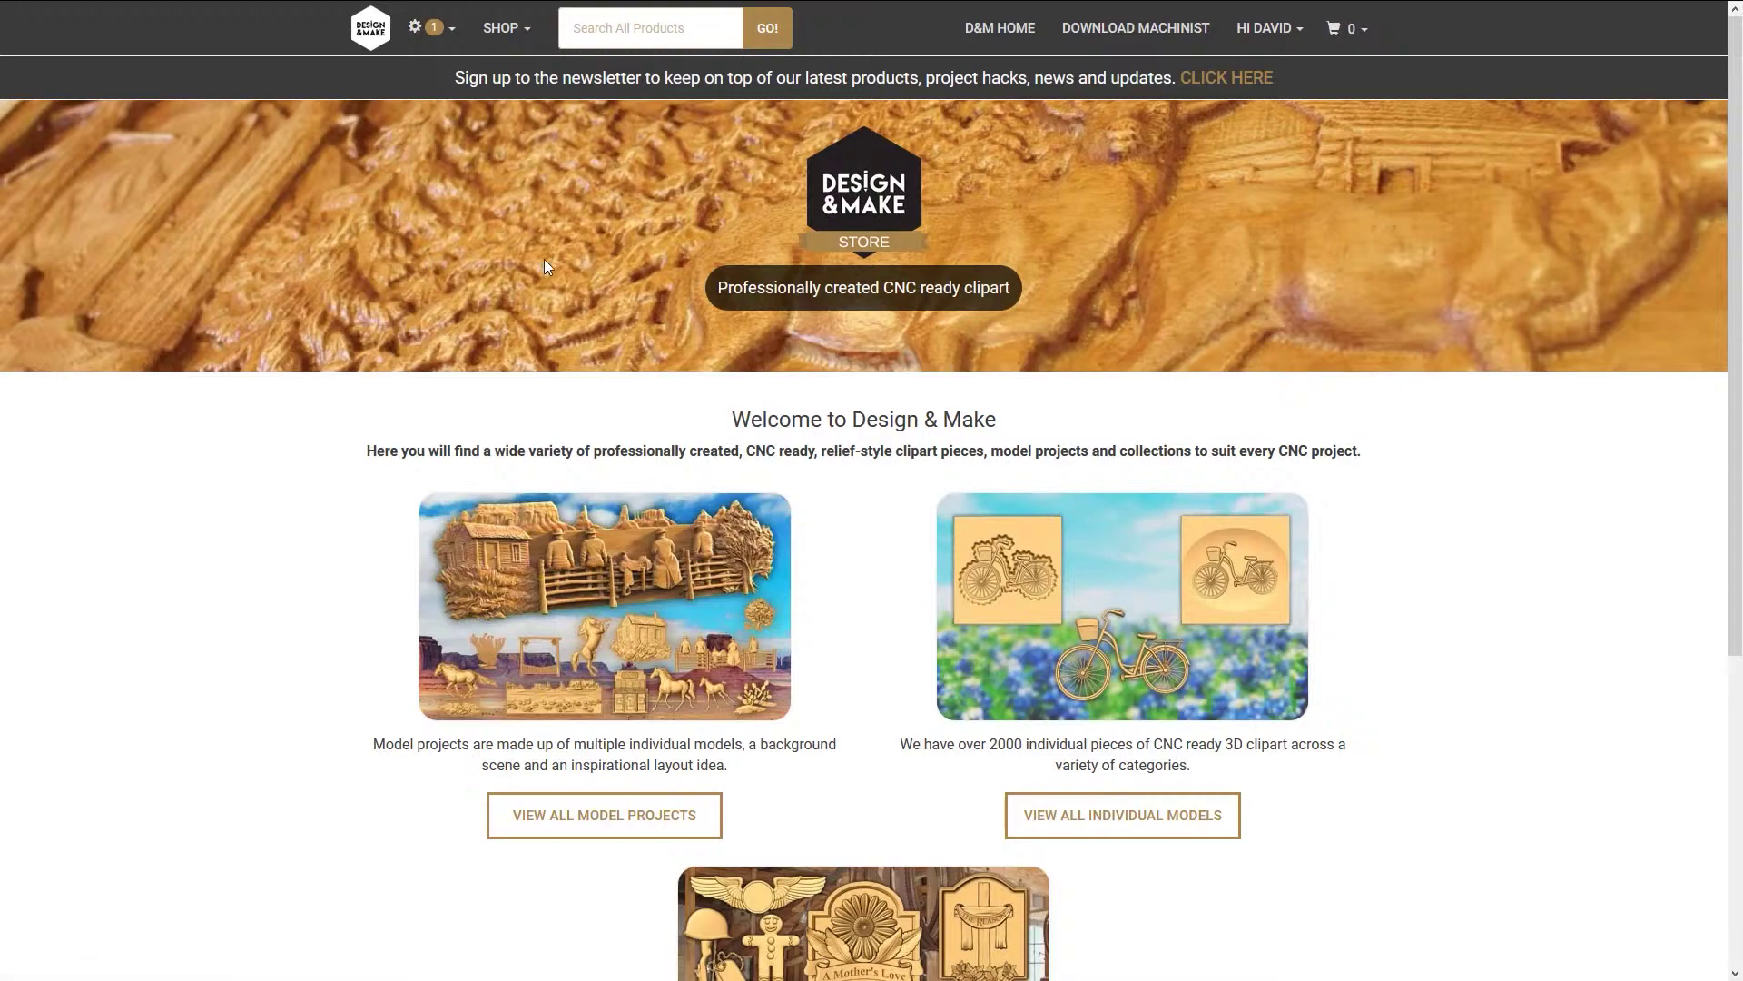
key("F11")
scroll(371, 111, "down", 2)
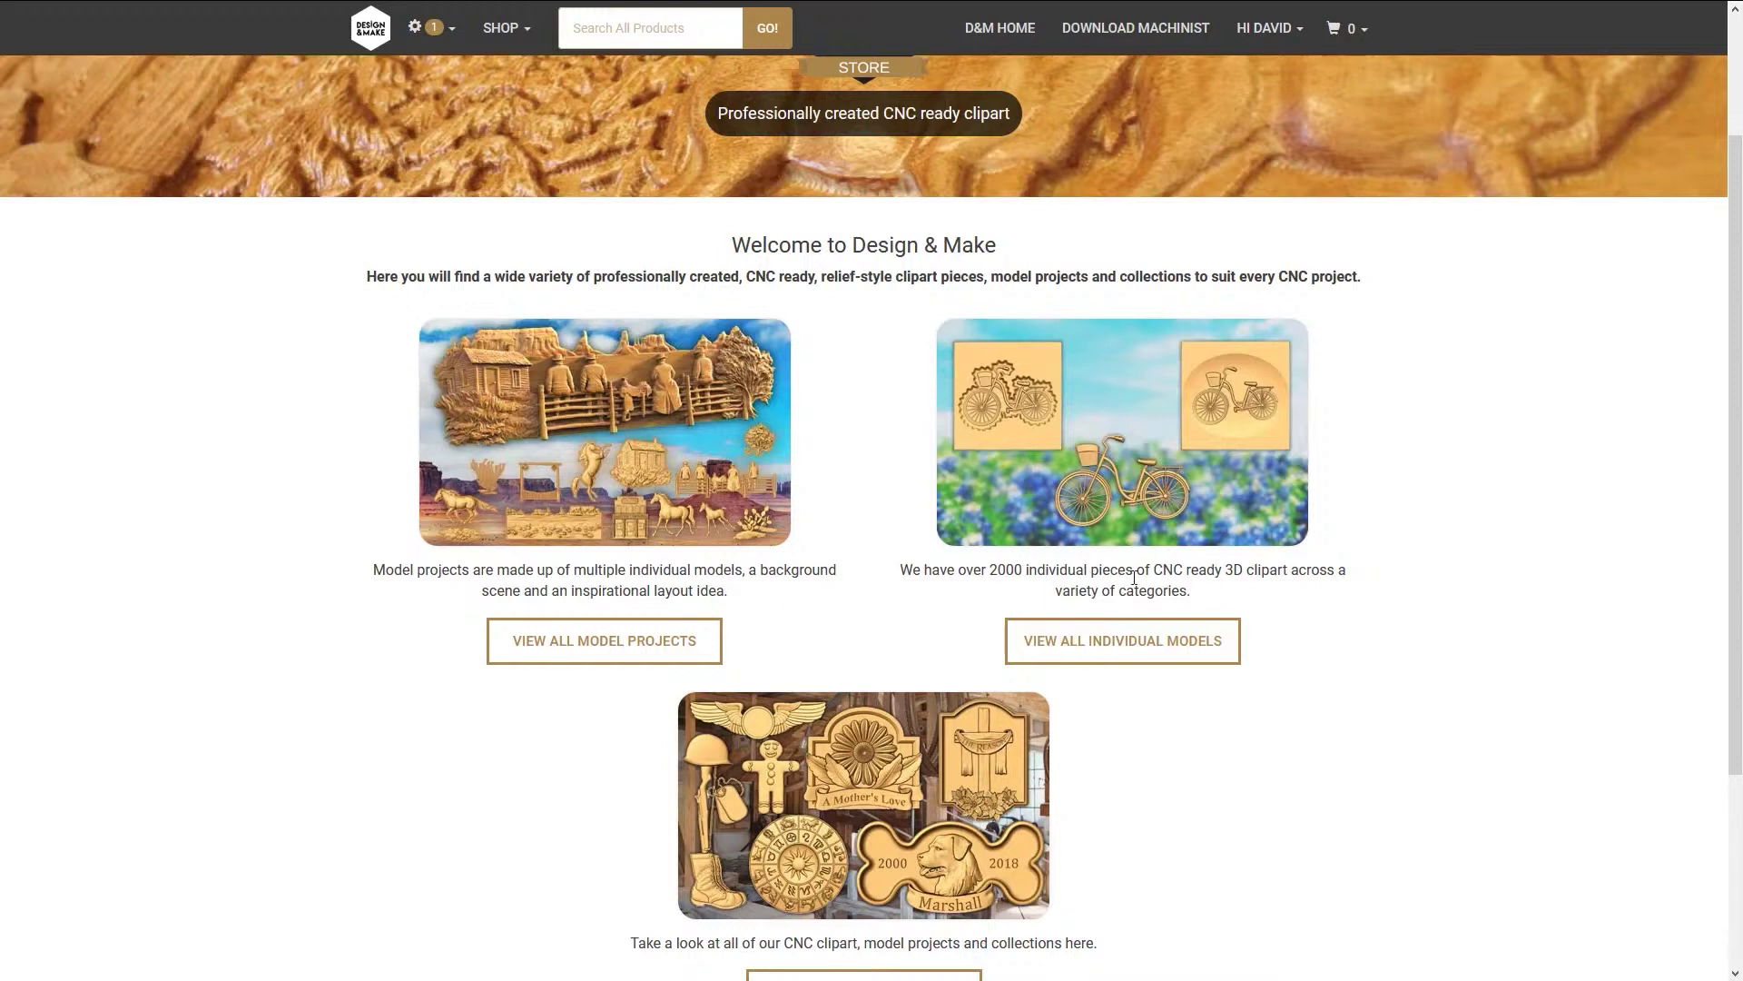
scroll(967, 681, "down", 2)
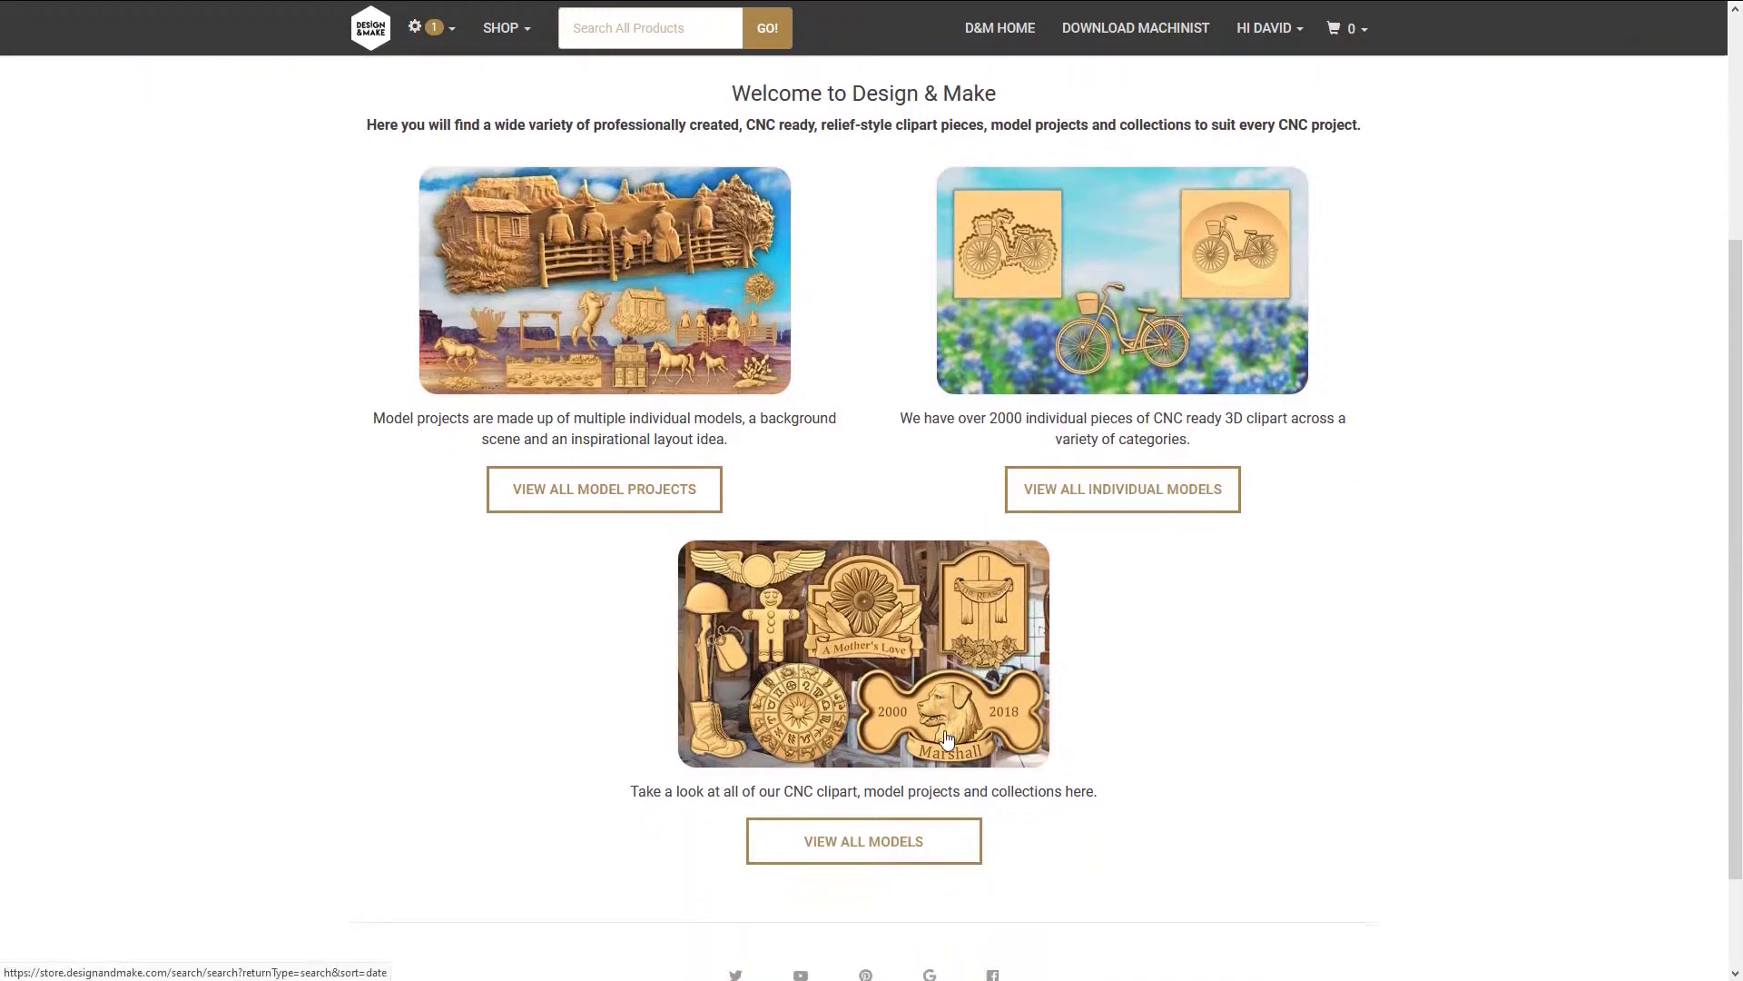
left_click(835, 815)
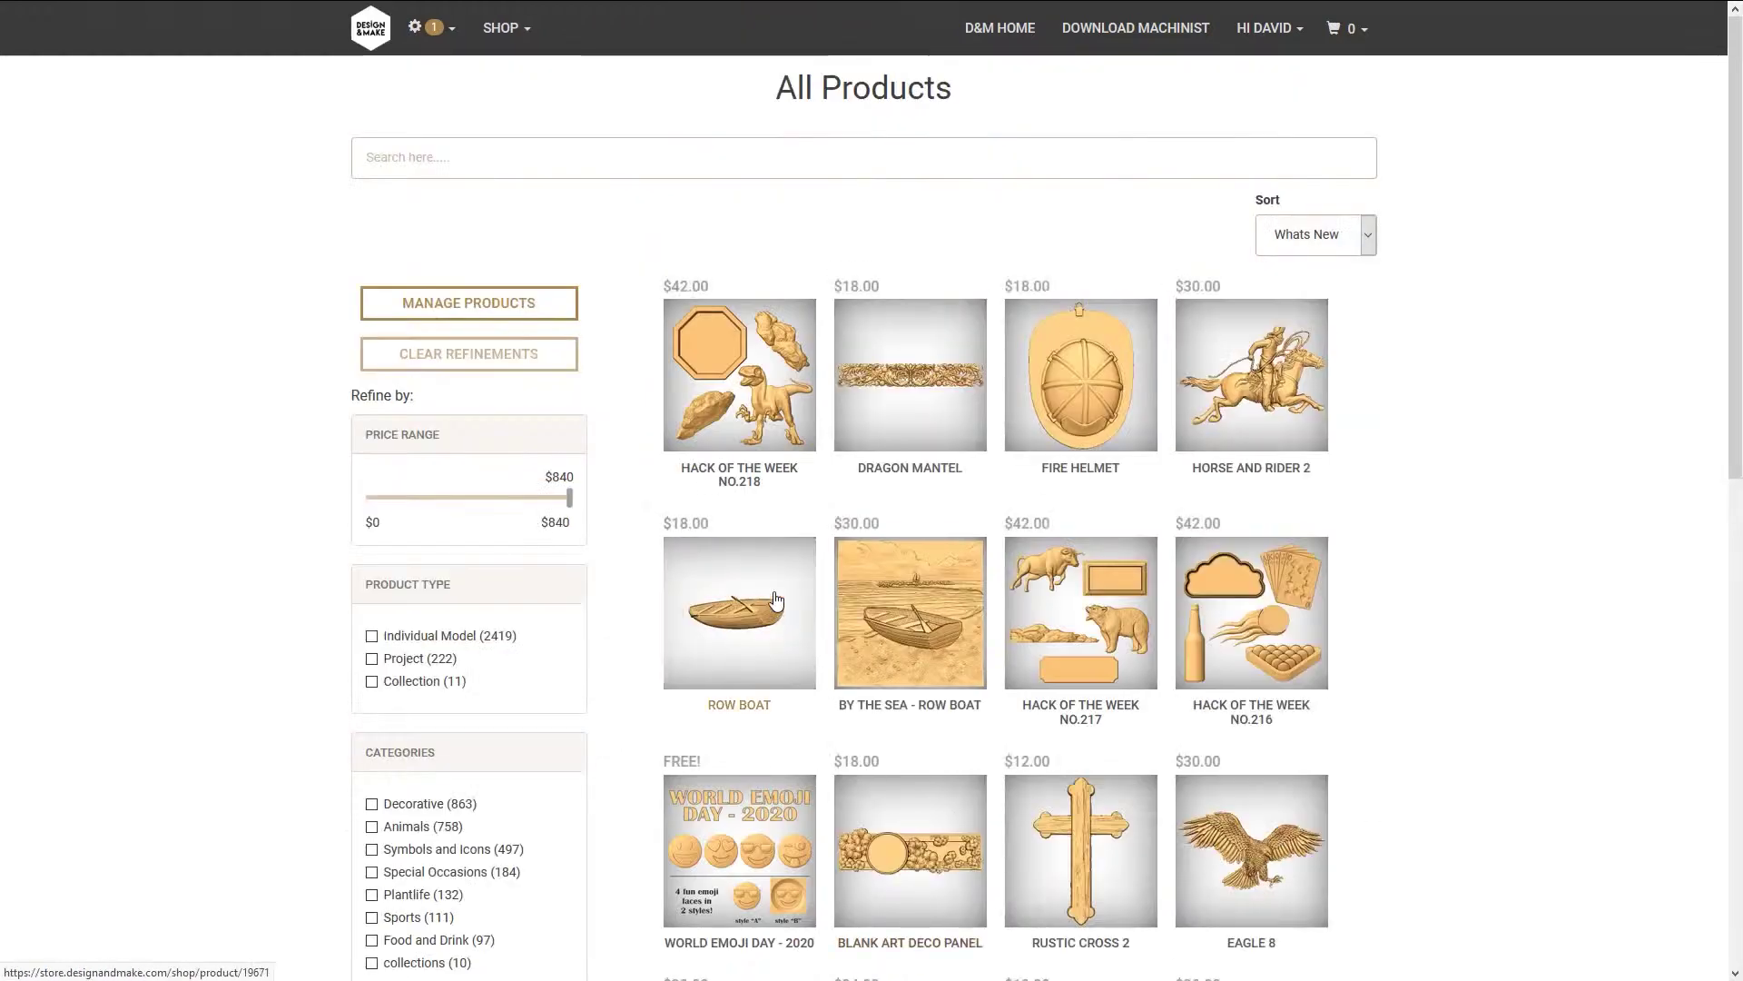
scroll(285, 591, "down", 2)
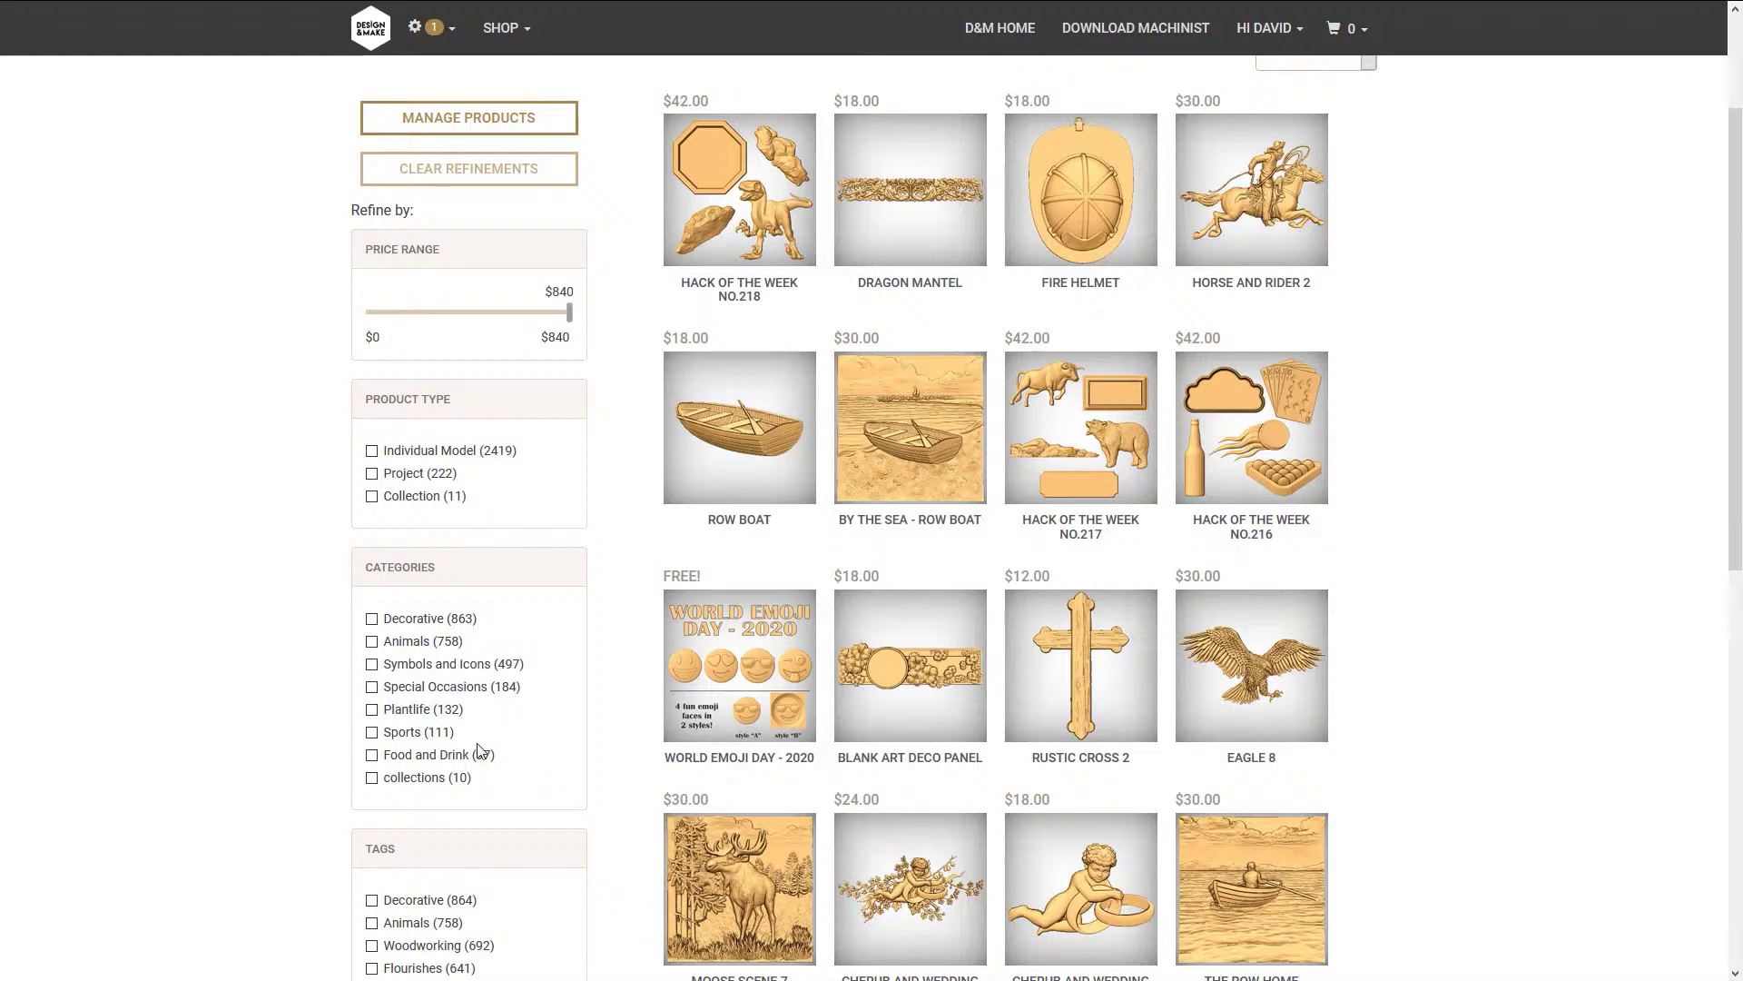
scroll(481, 750, "down", 1)
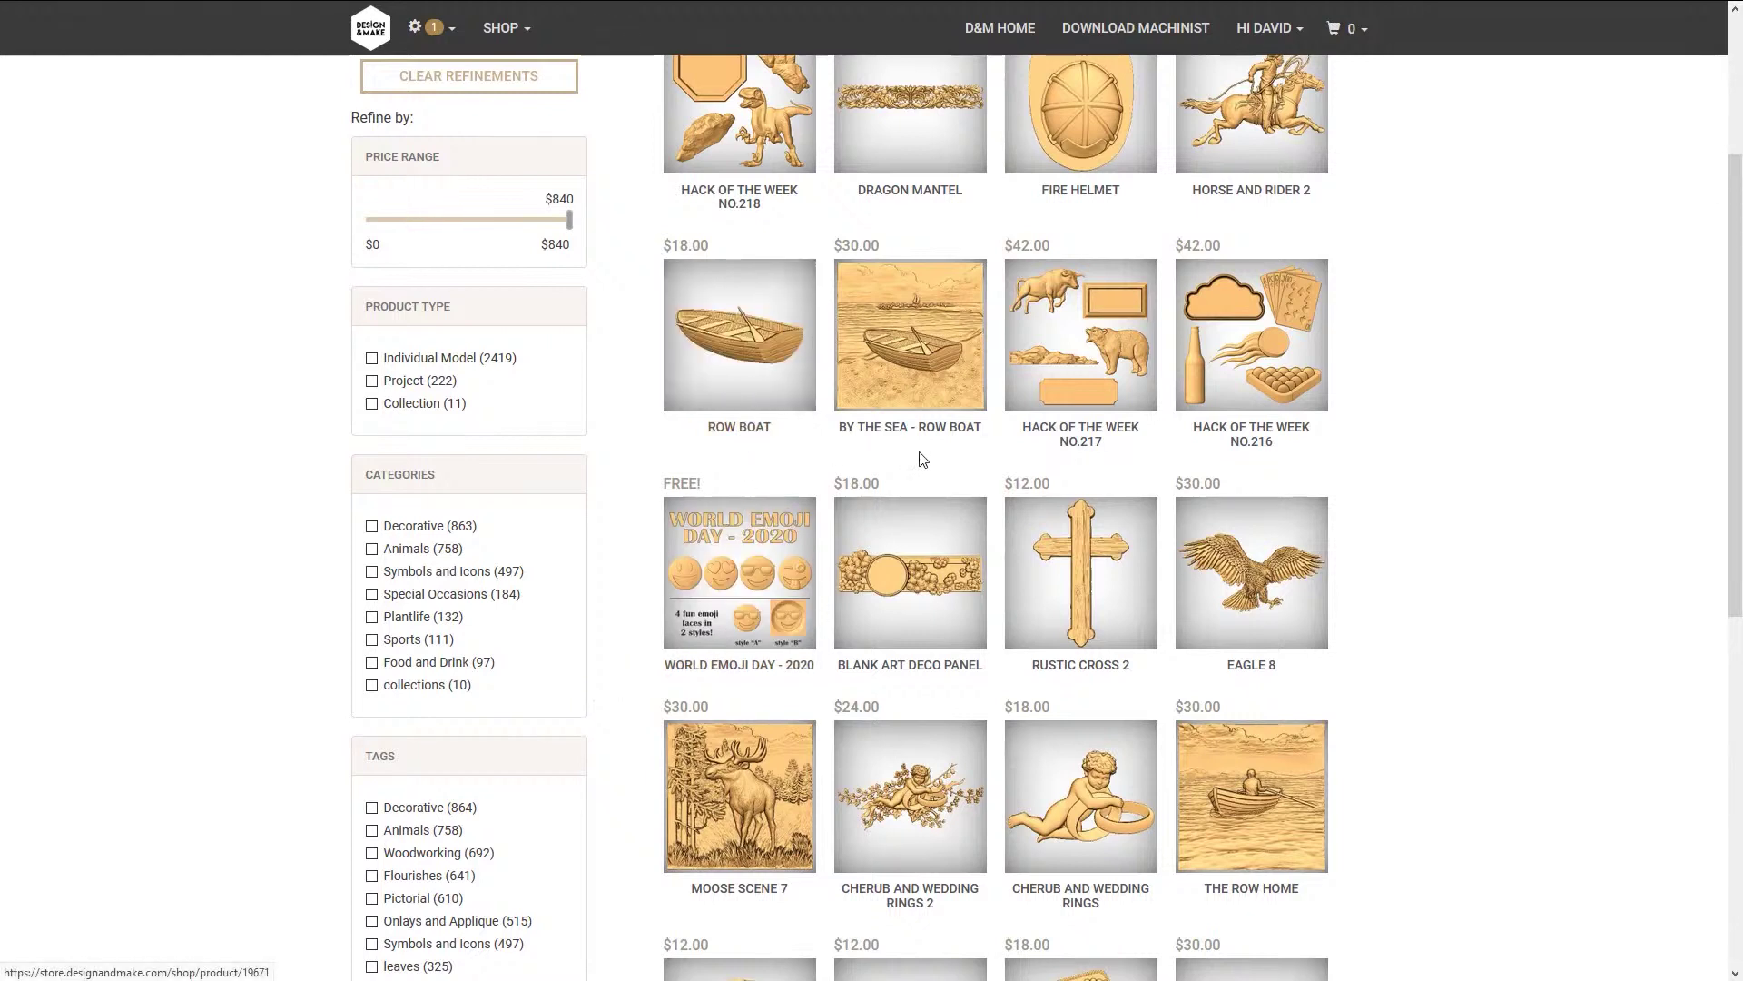
Open the Eagle 8 product page, add the discounted set of all three styles to the cart and view the cart
left_click(1249, 556)
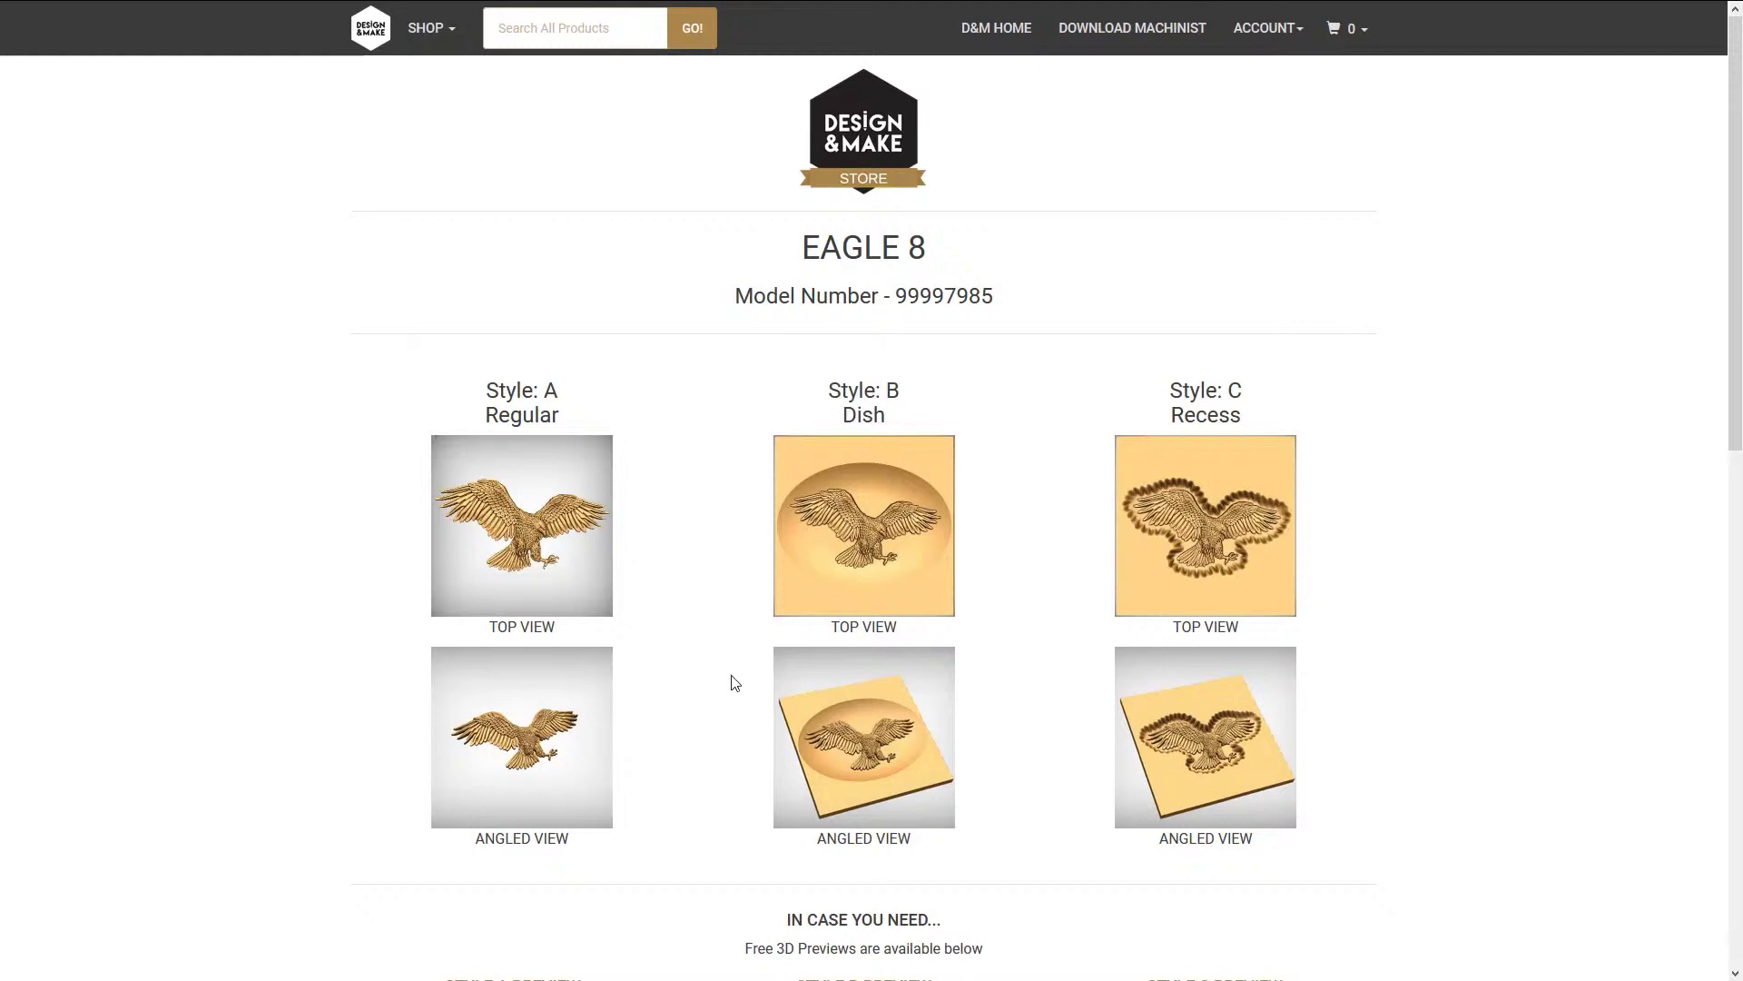
scroll(735, 683, "down", 4)
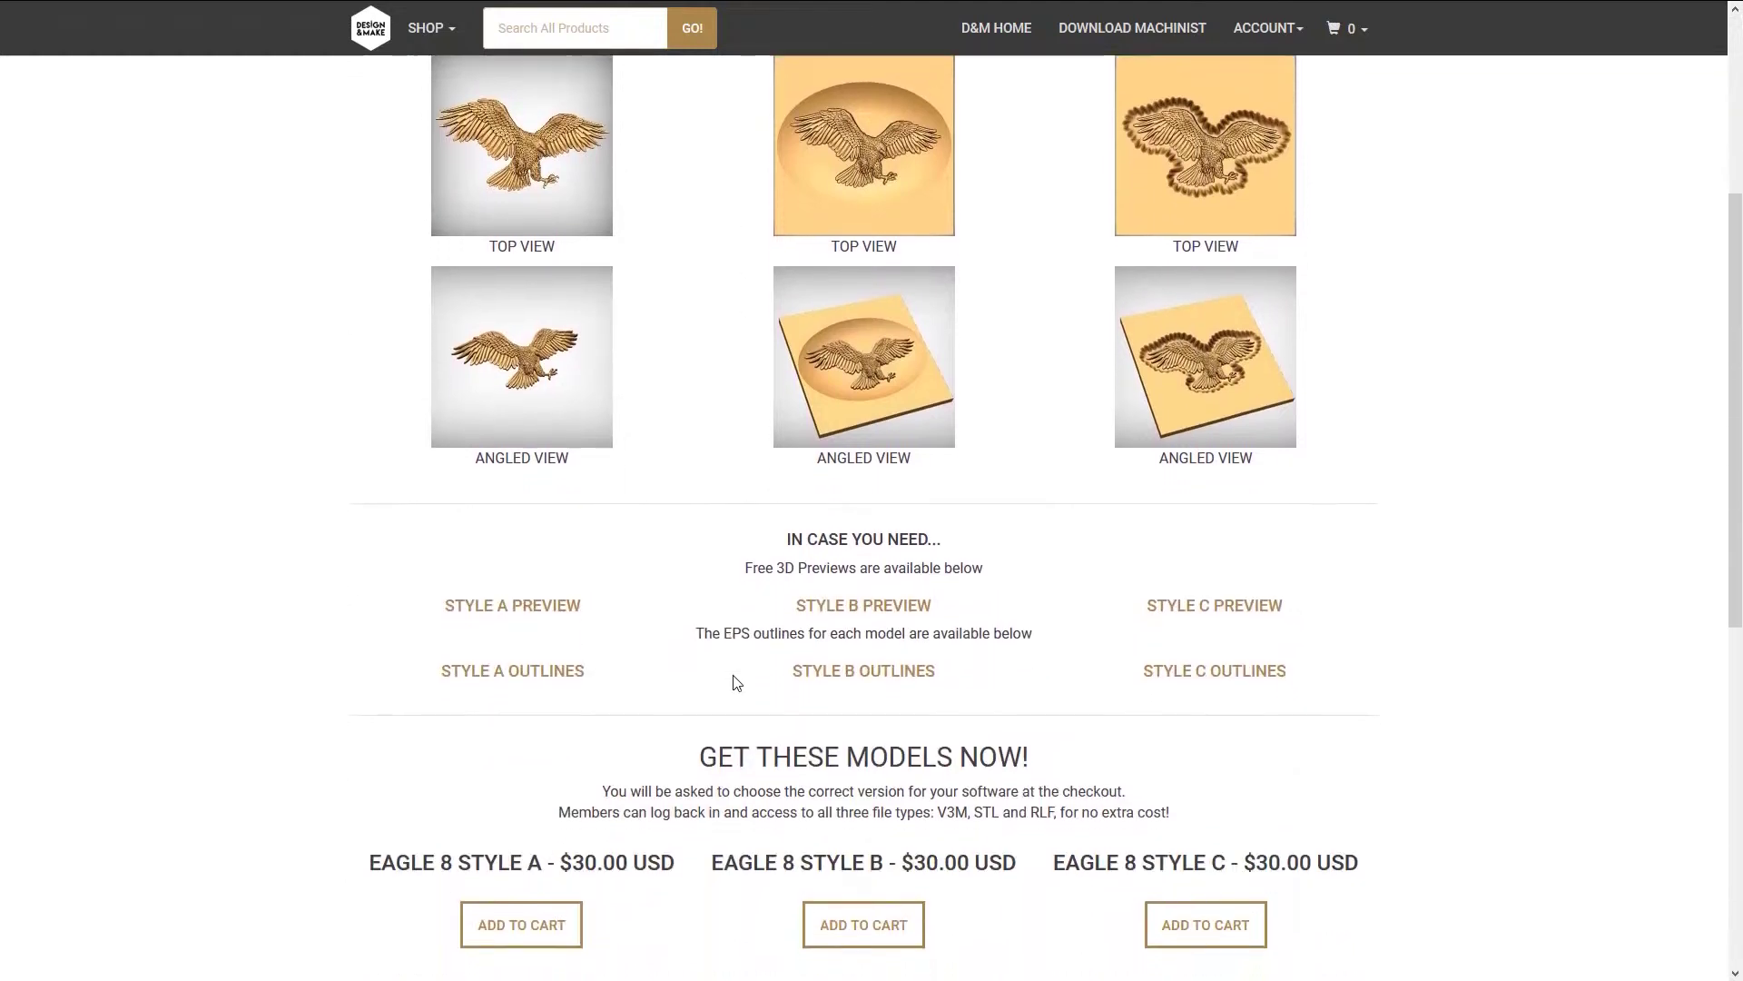
scroll(735, 683, "down", 5)
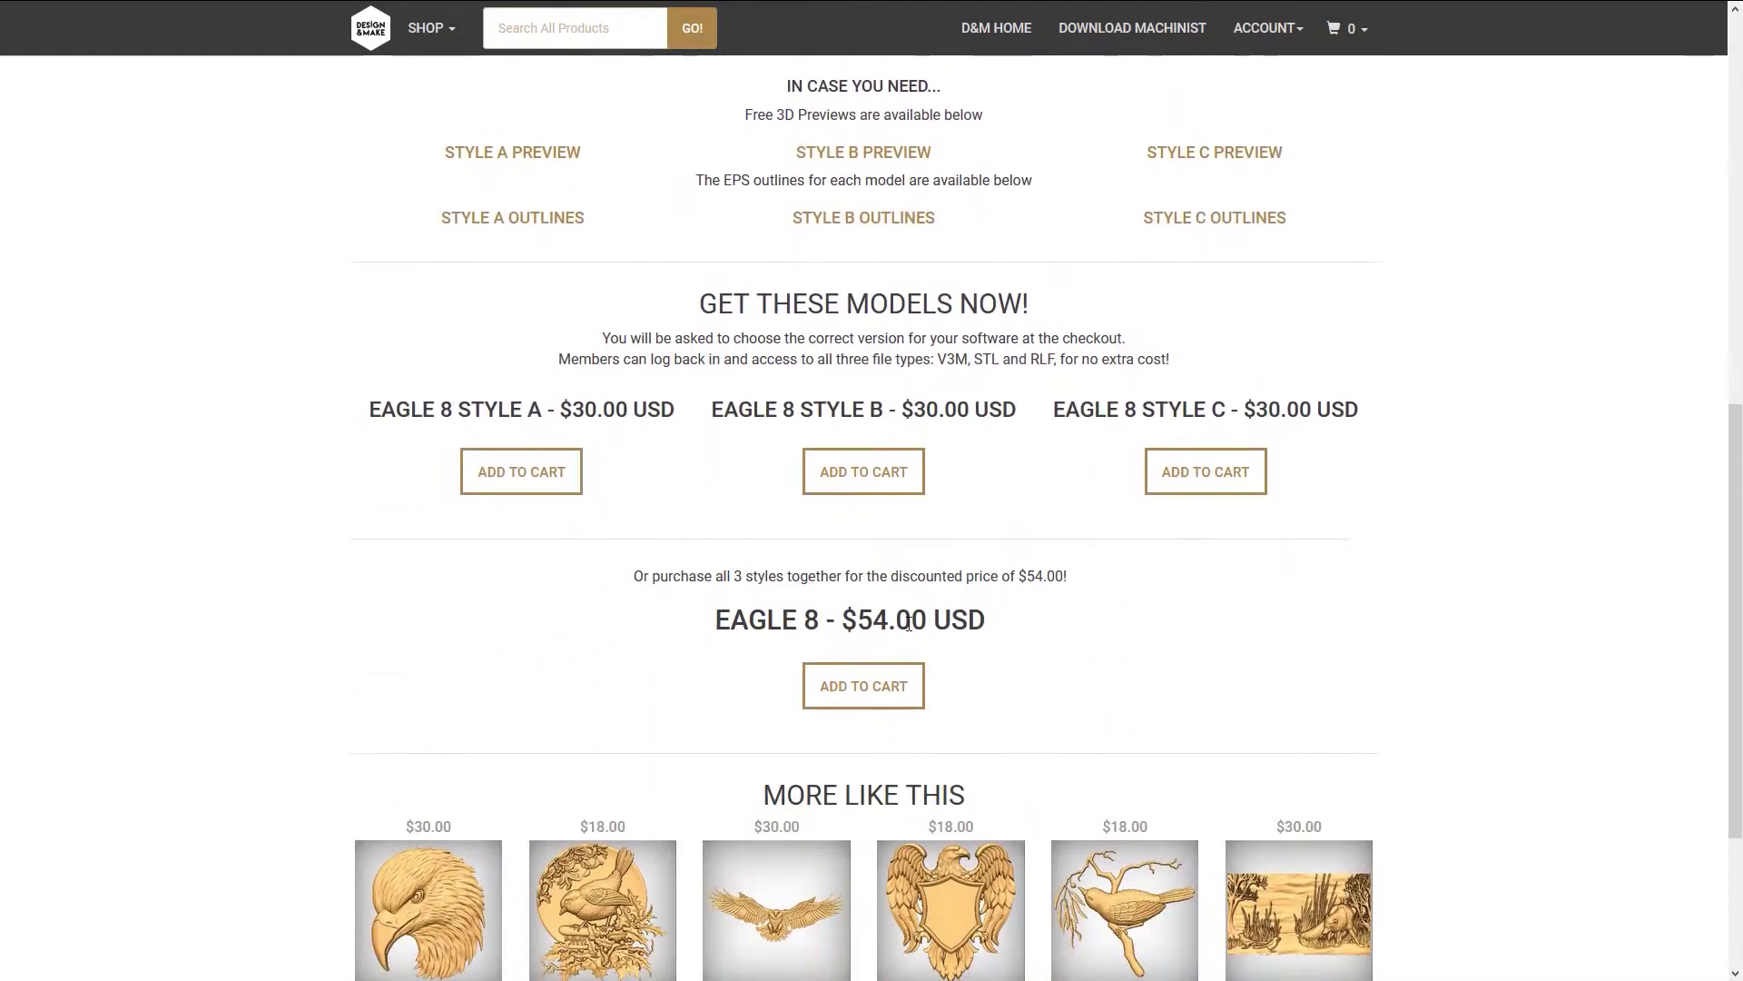
left_click(869, 709)
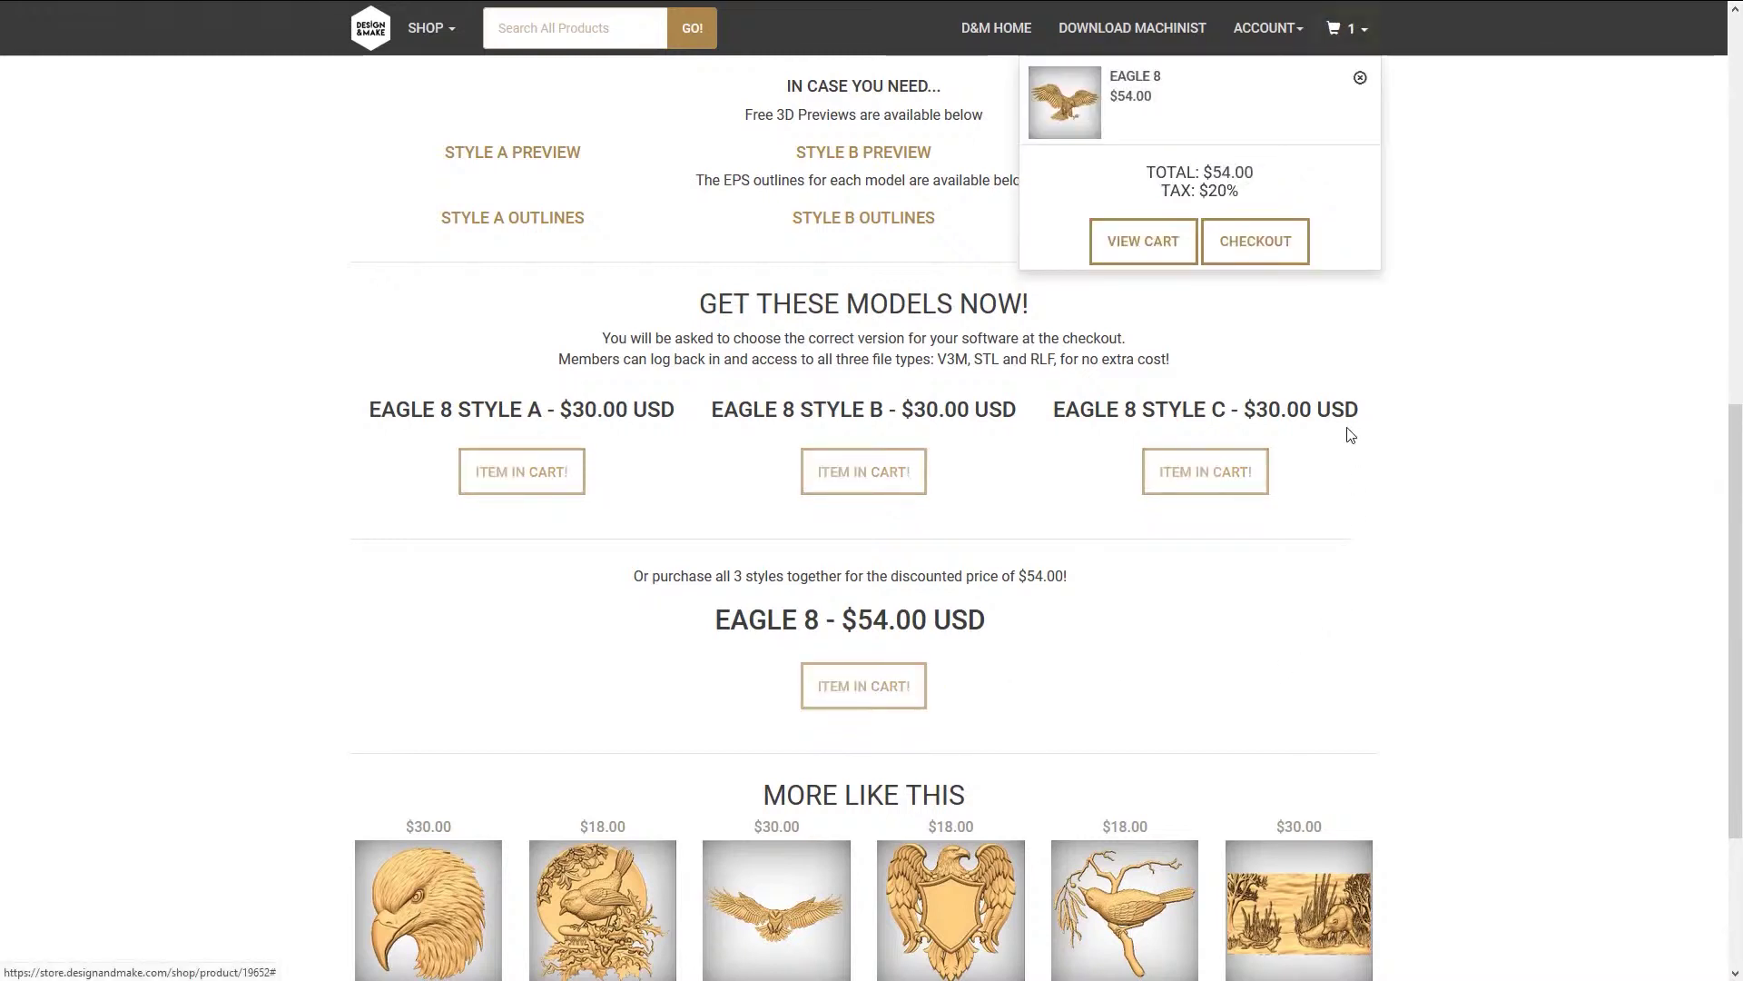
left_click(1167, 259)
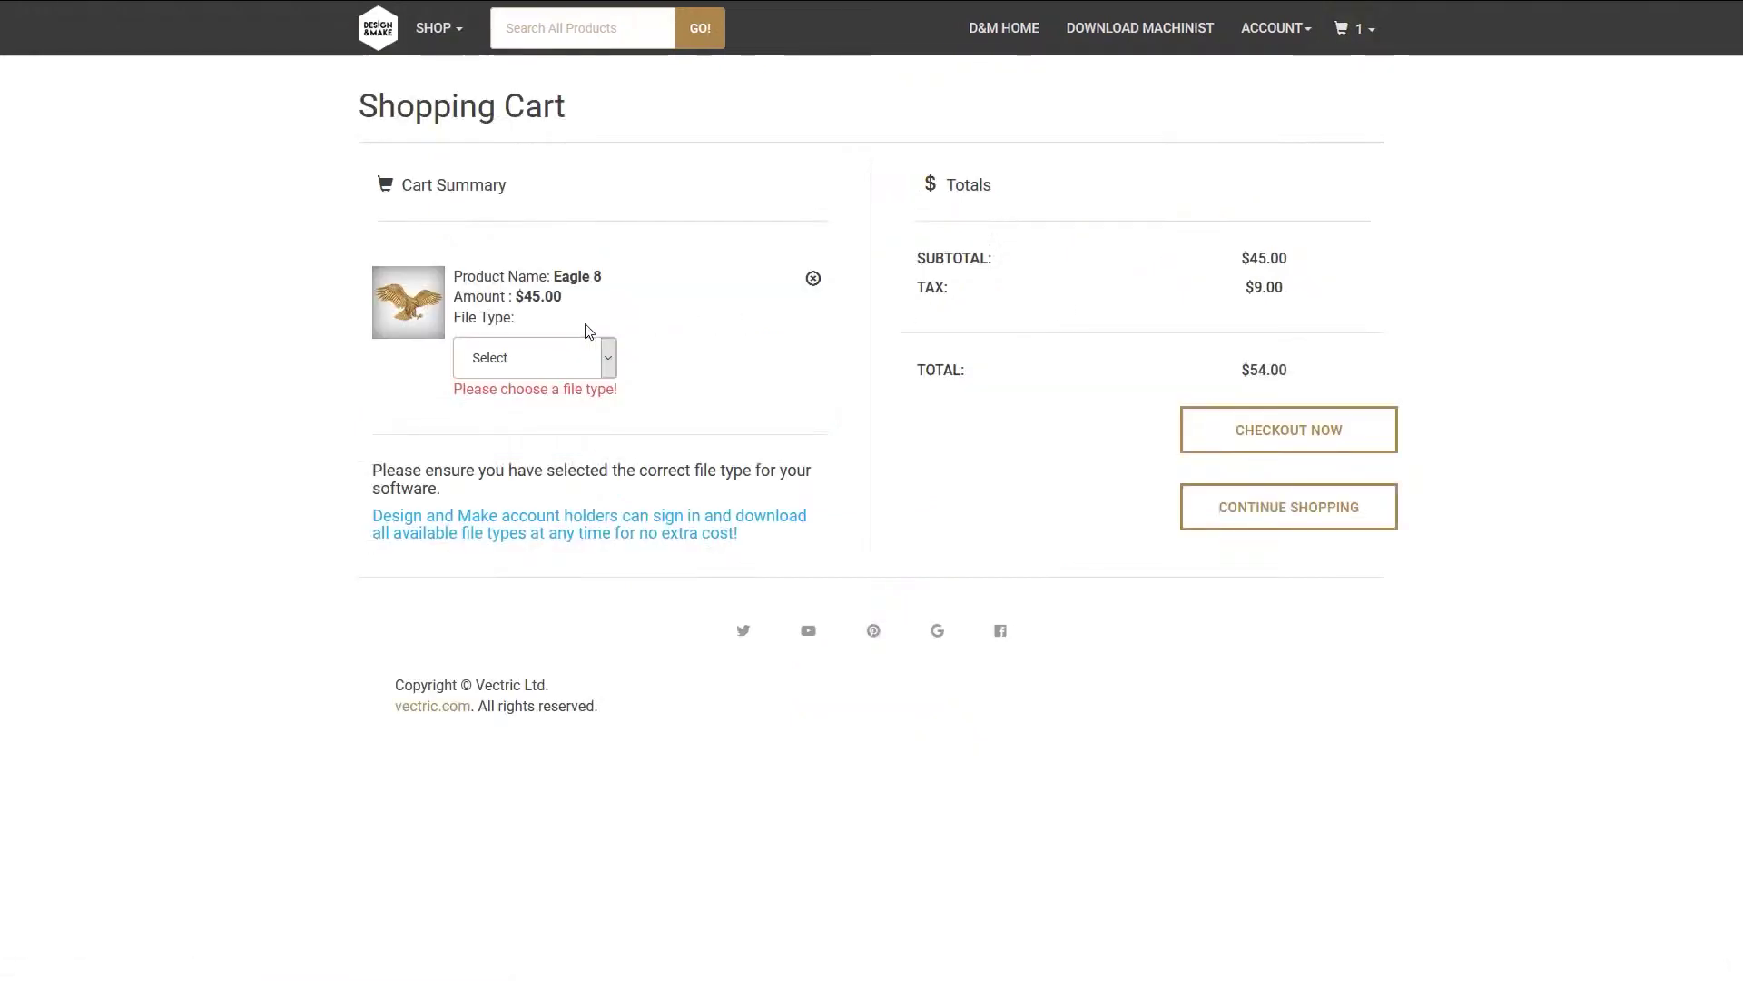
Set the file type of Eagle 8 to V3M and proceed to the checkout page
left_click(474, 363)
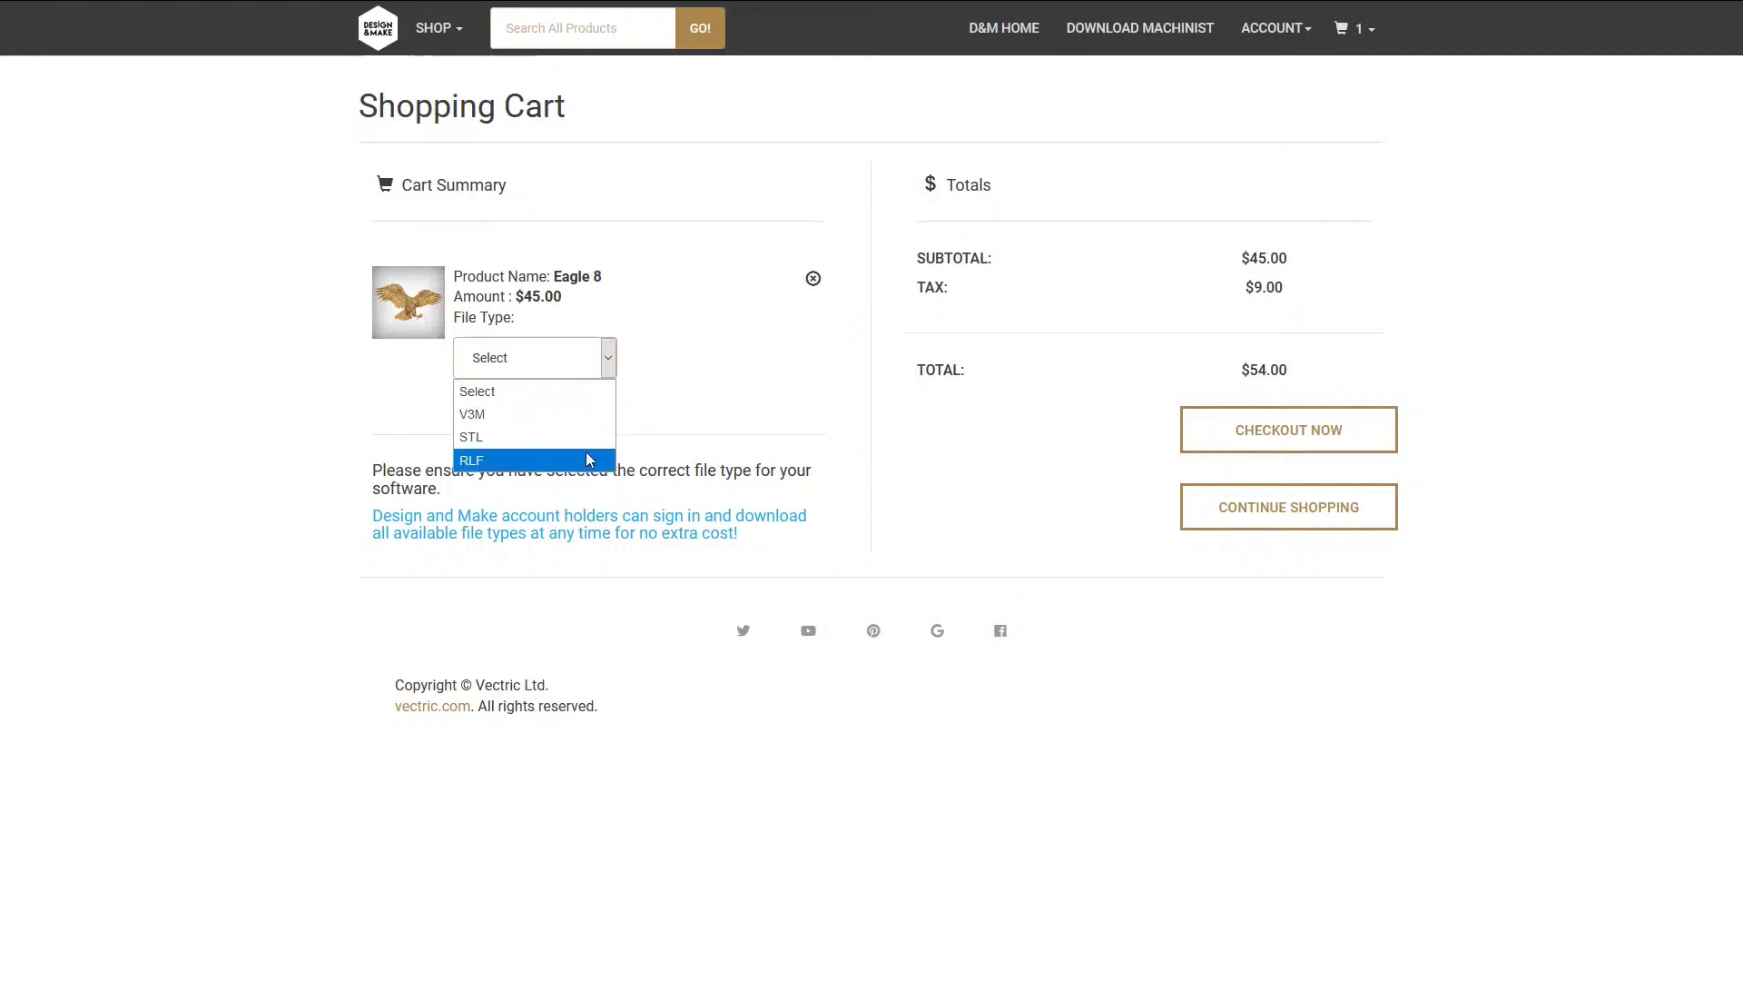
left_click(587, 416)
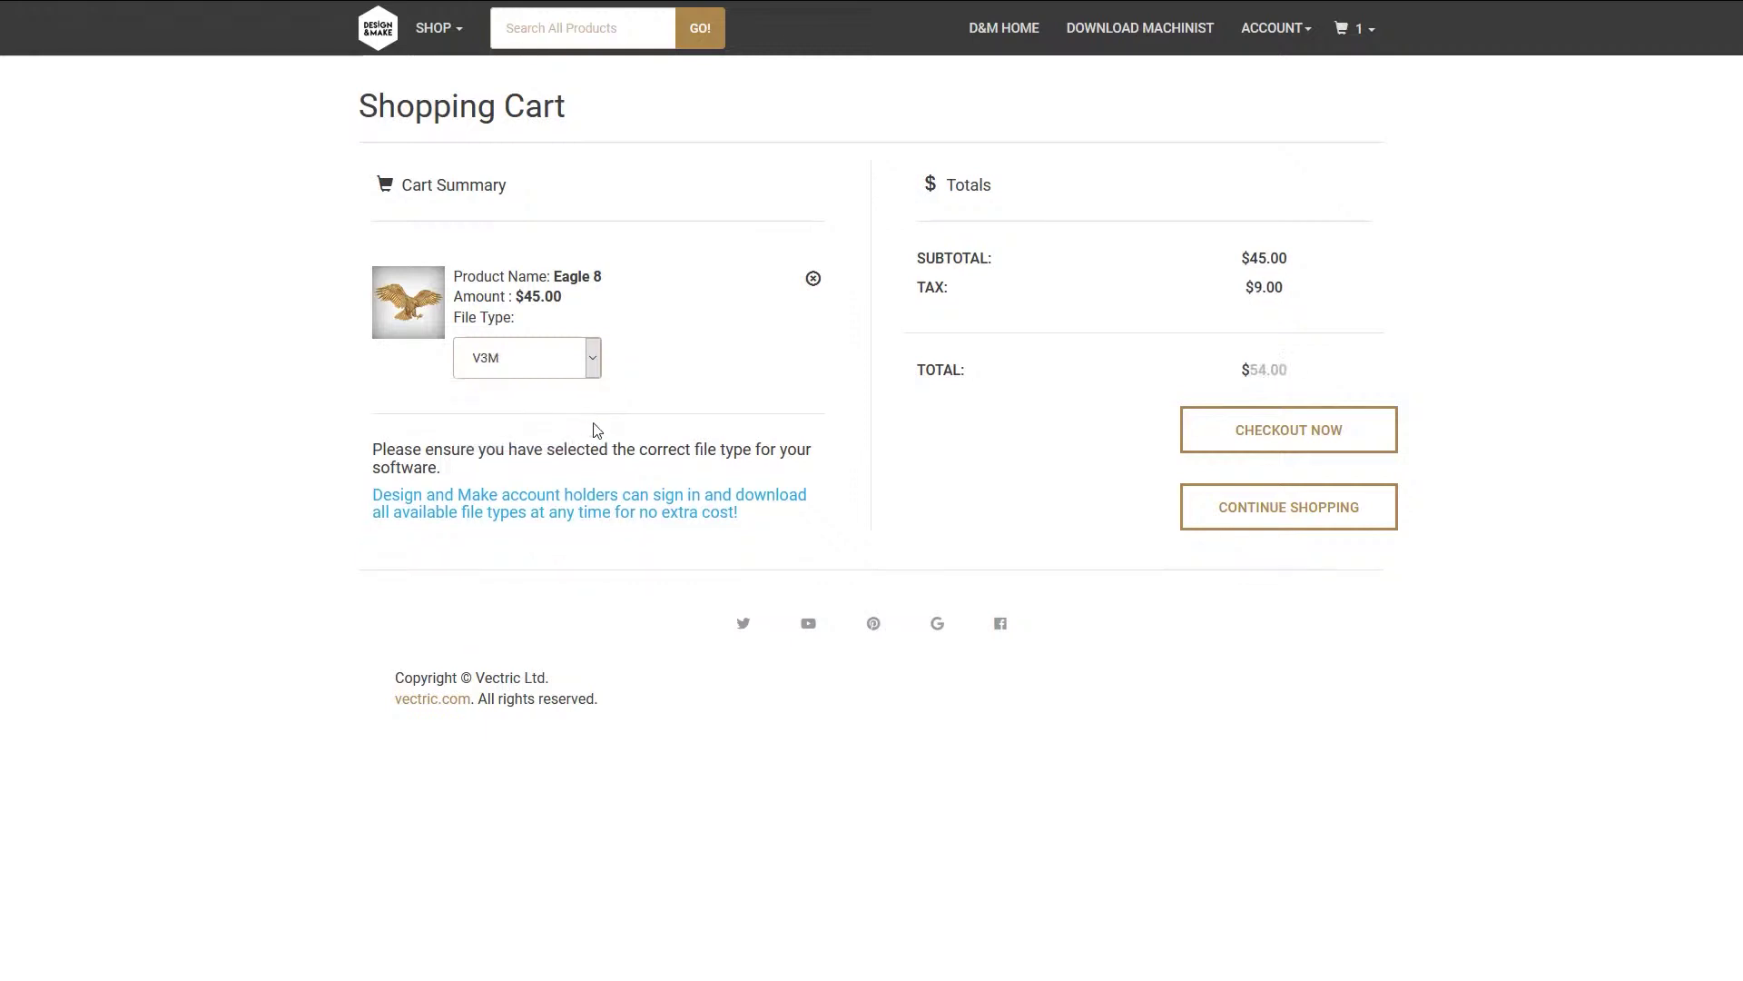
left_click(1265, 450)
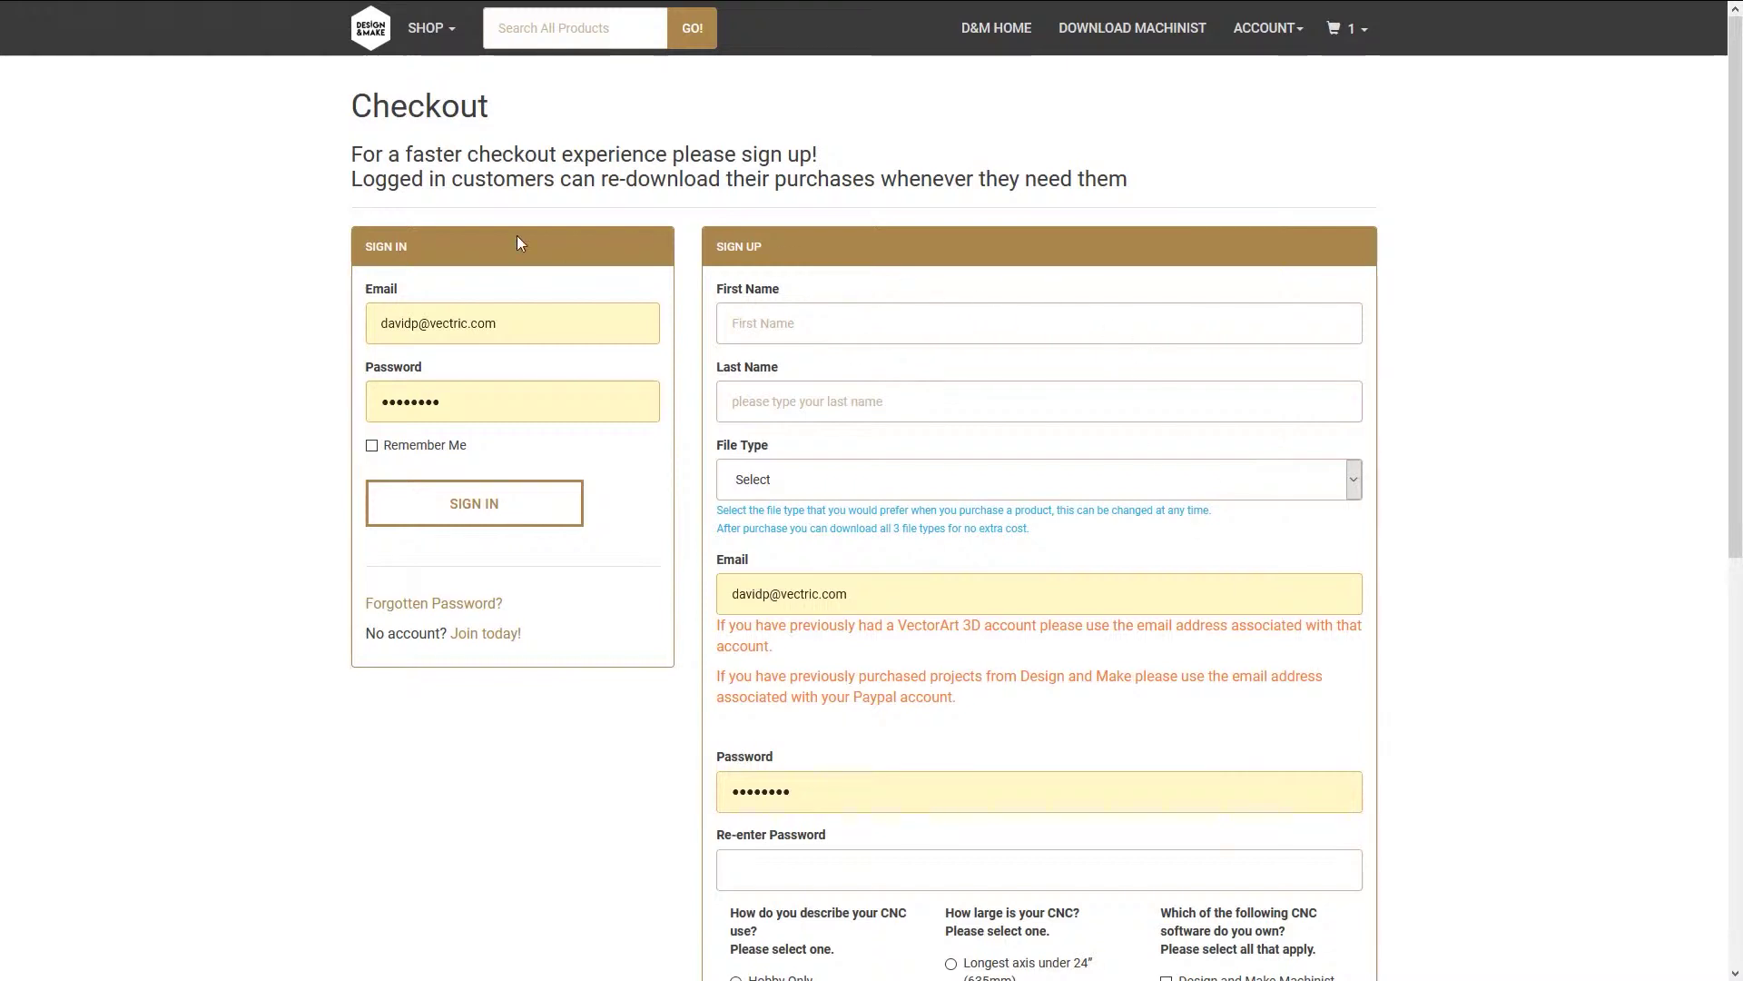
scroll(1063, 440, "down", 6)
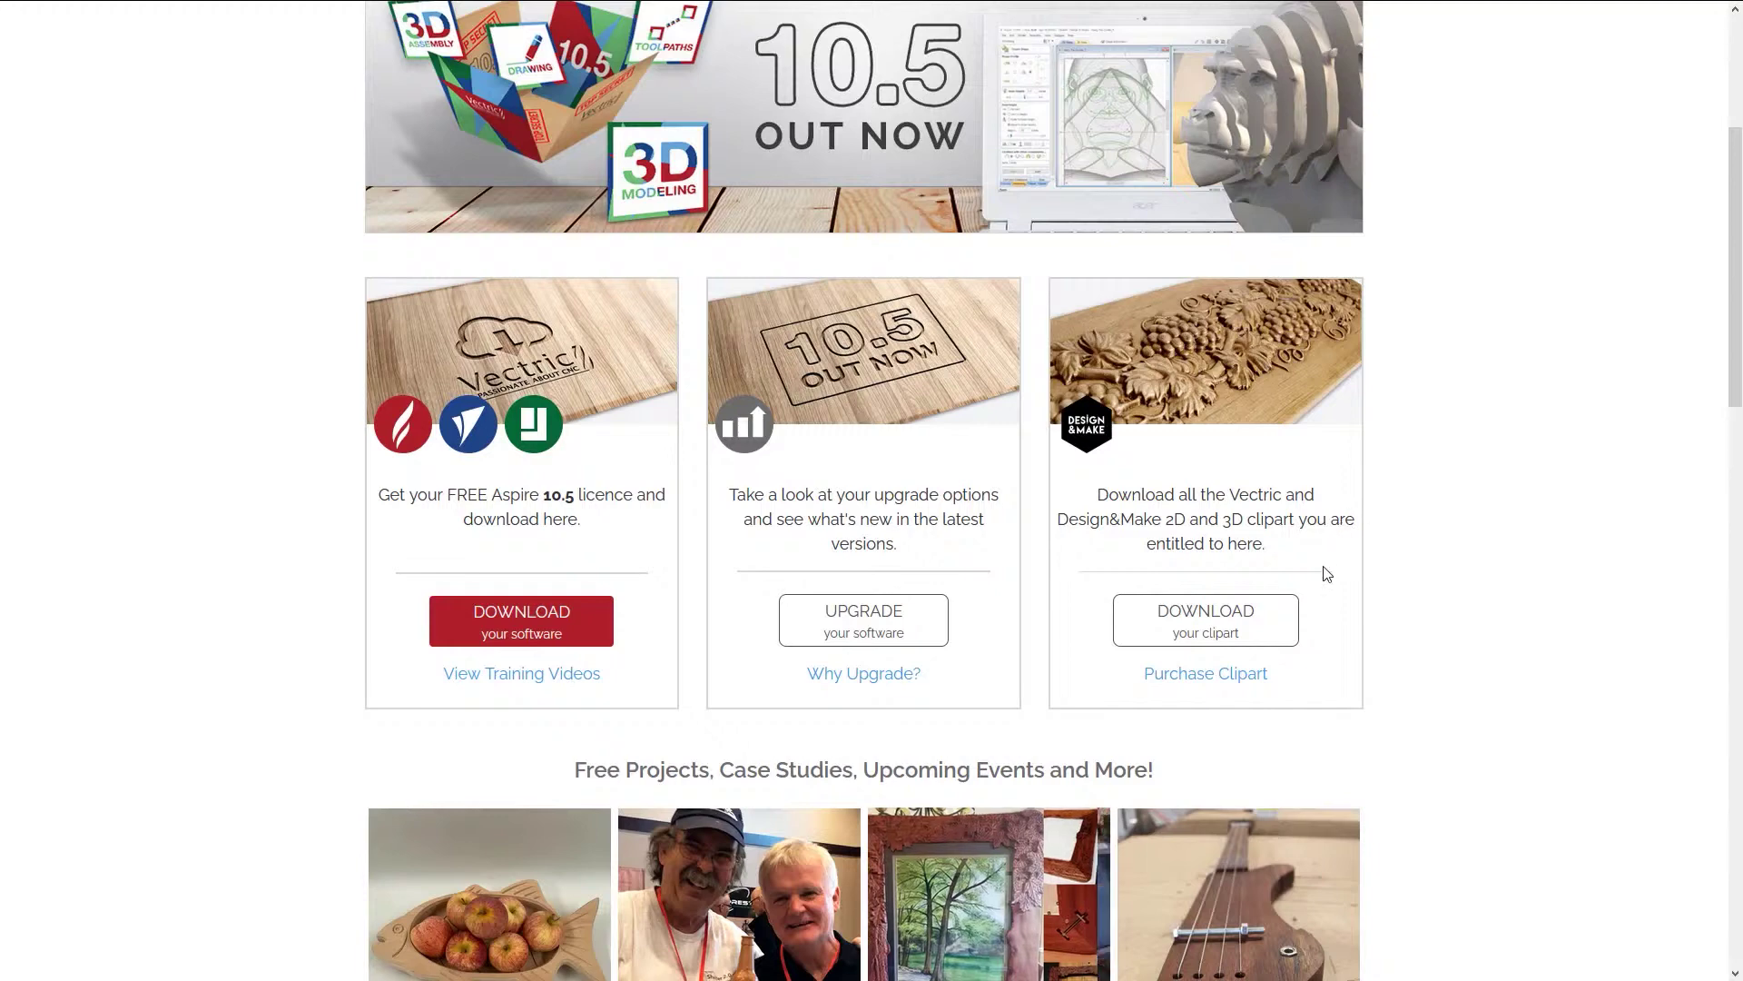
Return to the V&Co account page and open the list of clipart downloads included with the software
left_click(1207, 620)
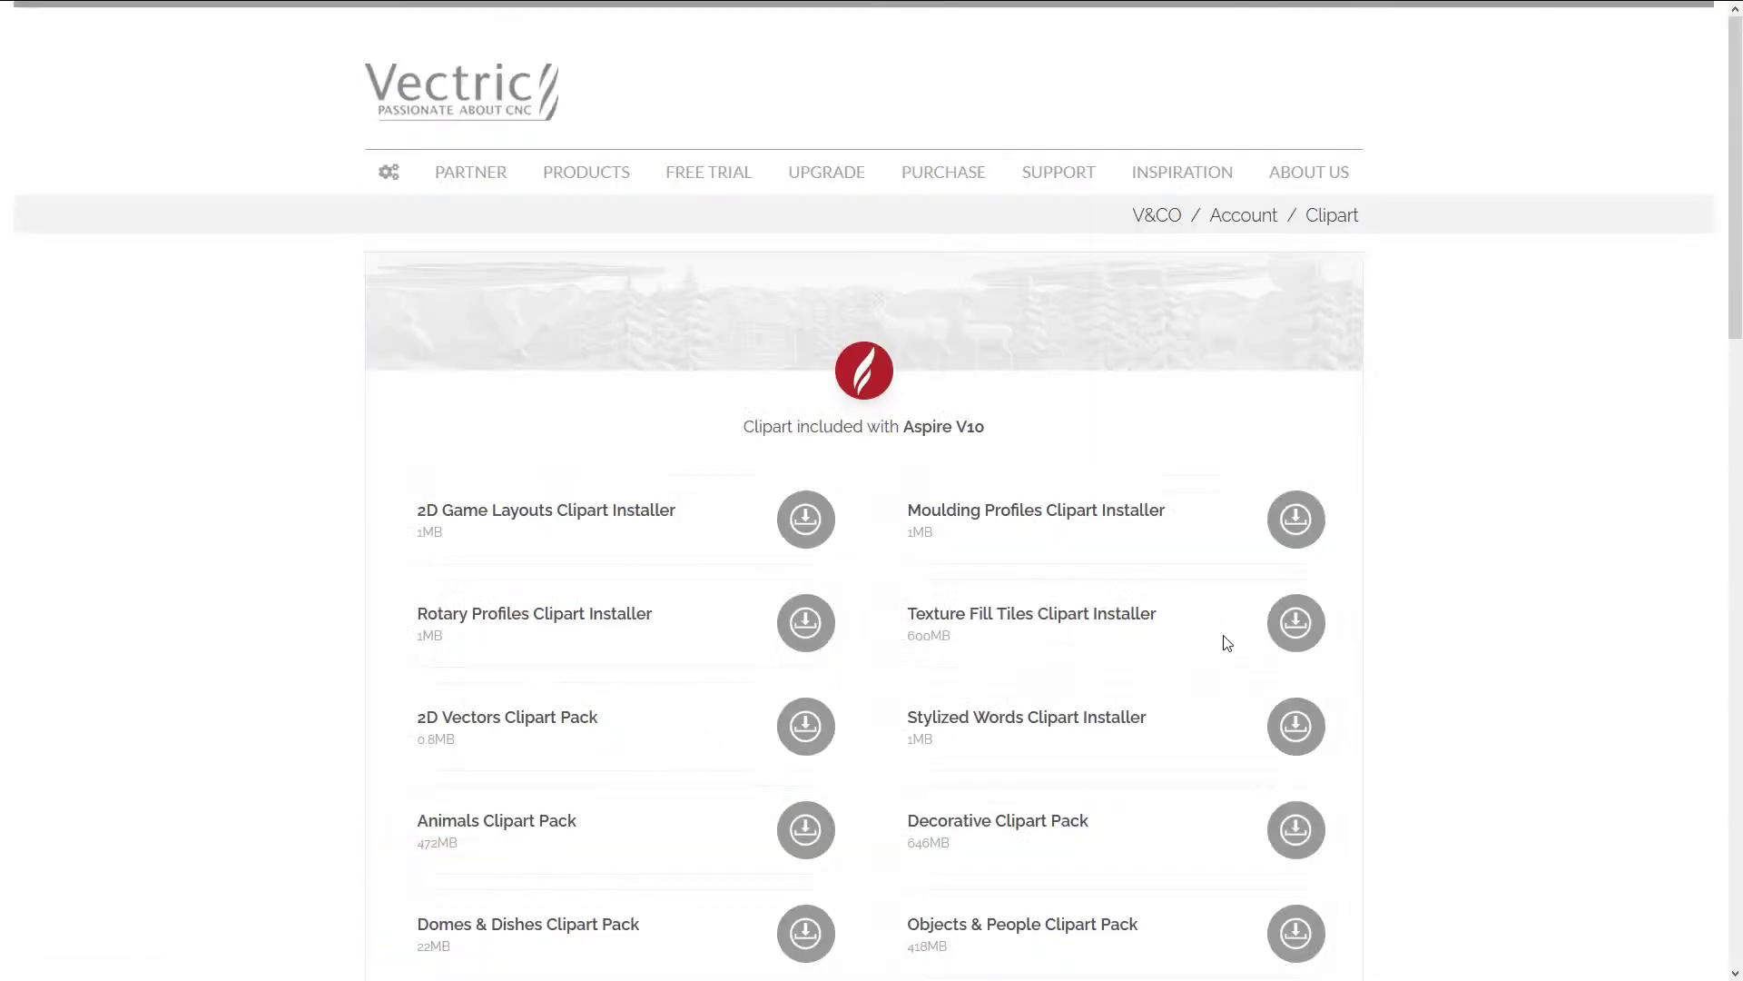